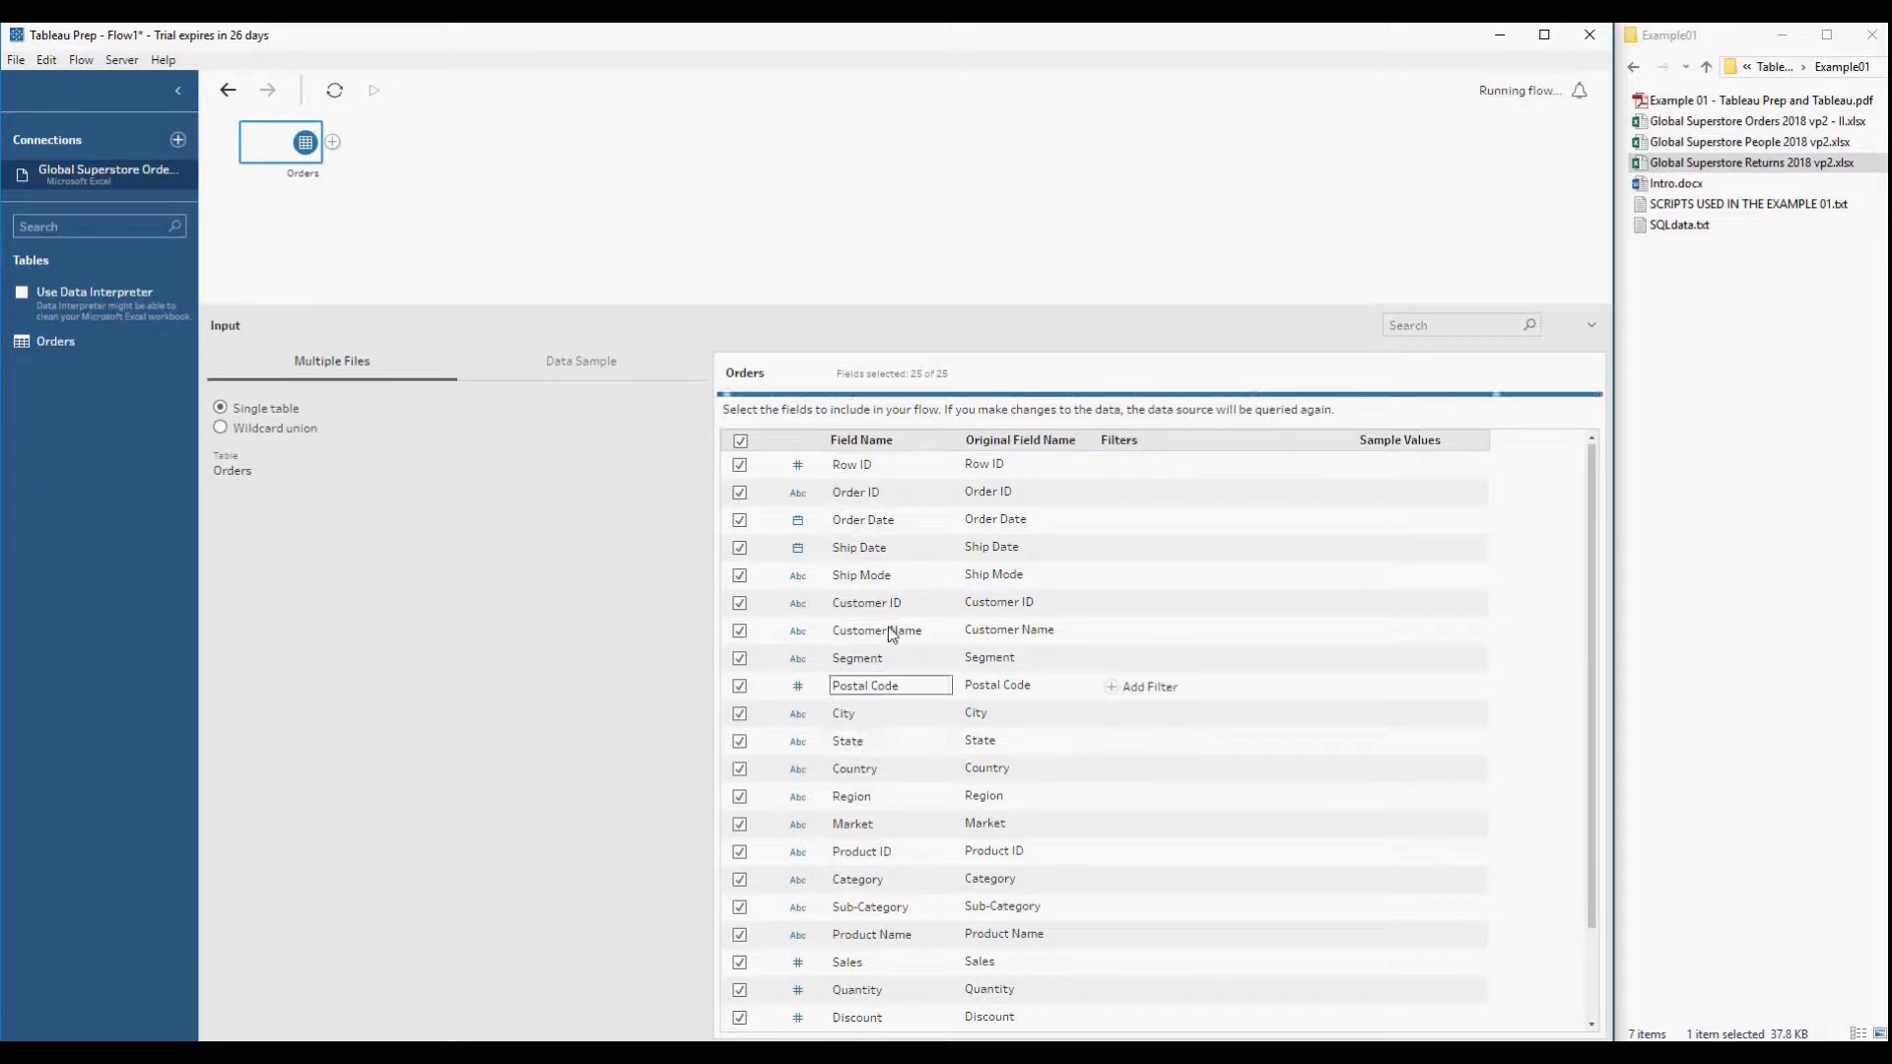
{"action": "left_click", "coordinate": [905, 554]}
{"action": "left_click", "coordinate": [903, 544]}
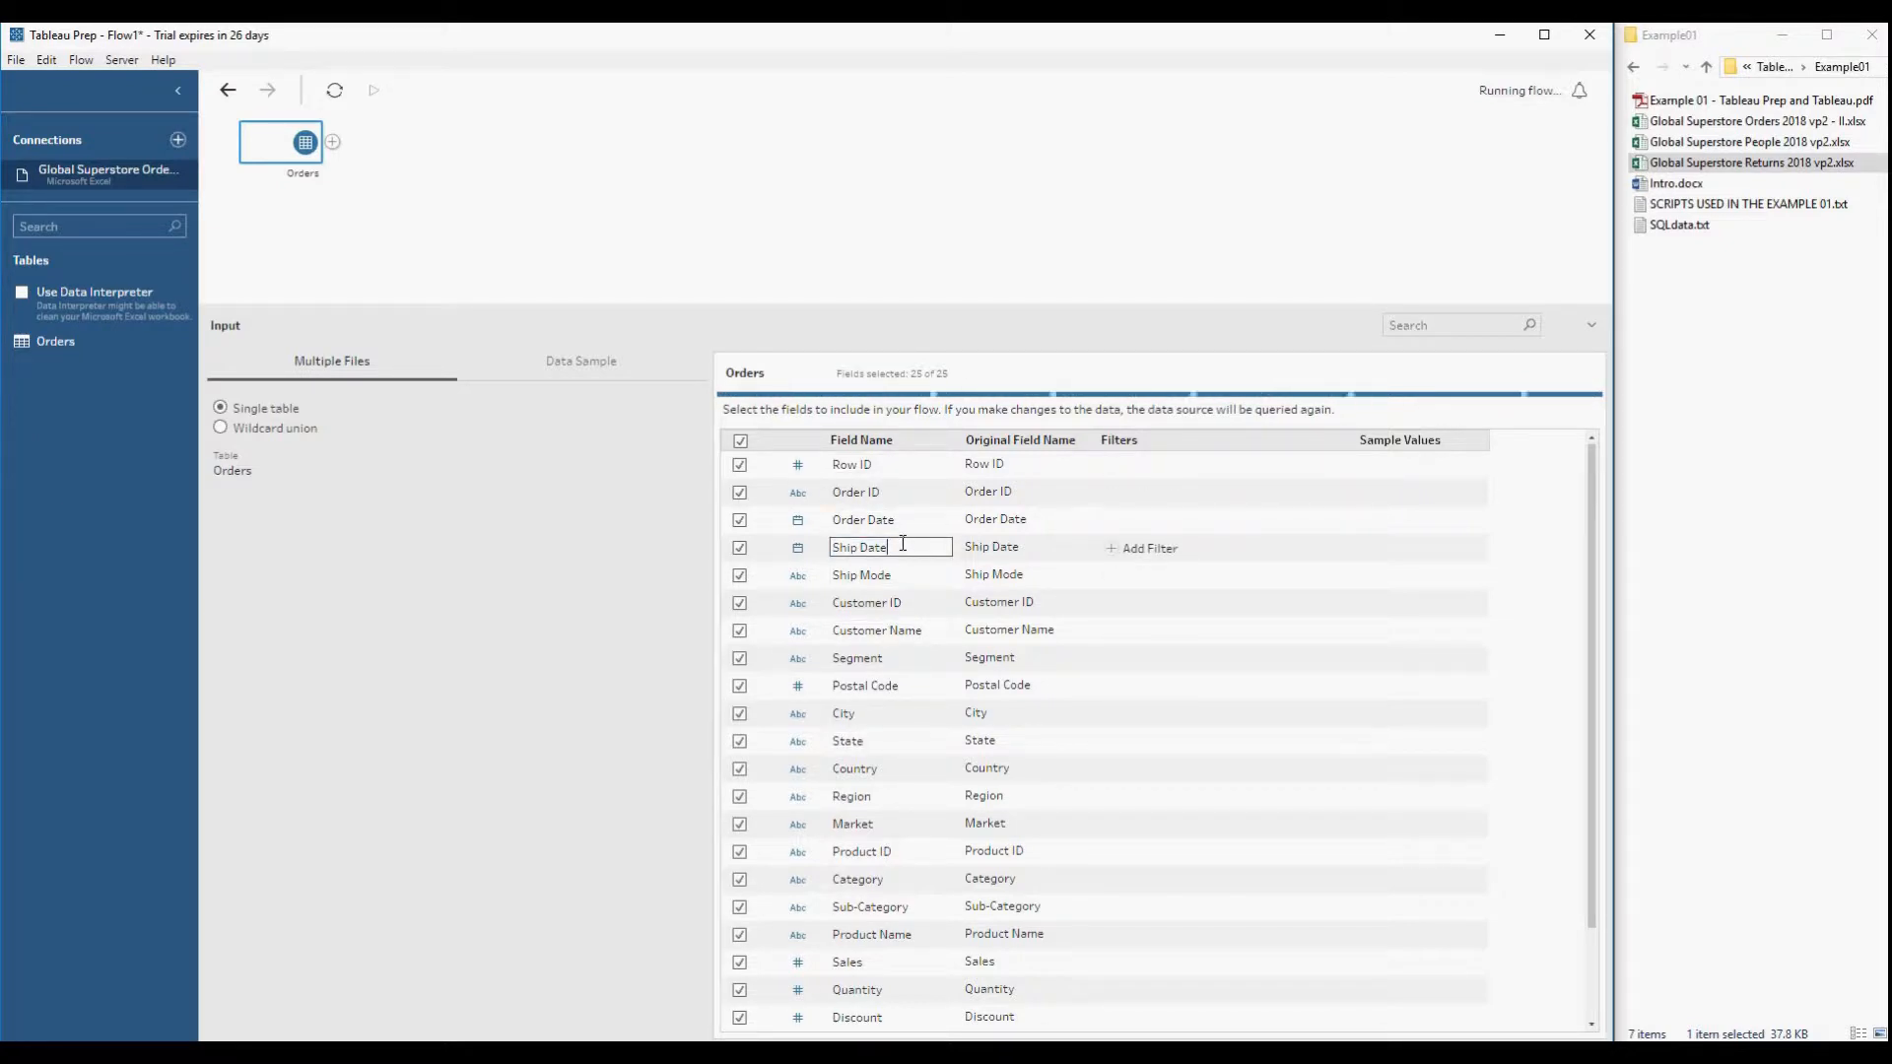
{"action": "type", "text": "sss"}
{"action": "left_click", "coordinate": [1282, 626]}
{"action": "left_click", "coordinate": [895, 552]}
{"action": "type", "text": "==="}
{"action": "left_click", "coordinate": [913, 549]}
{"action": "left_click", "coordinate": [921, 547]}
{"action": "key", "text": "BackSpace"}
{"action": "key", "text": "BackSpace"}
{"action": "key", "text": "BackSpace"}
{"action": "key", "text": "BackSpace"}
{"action": "type", "text": "e"}
{"action": "key", "text": "Return"}
{"action": "left_click", "coordinate": [1125, 555]}
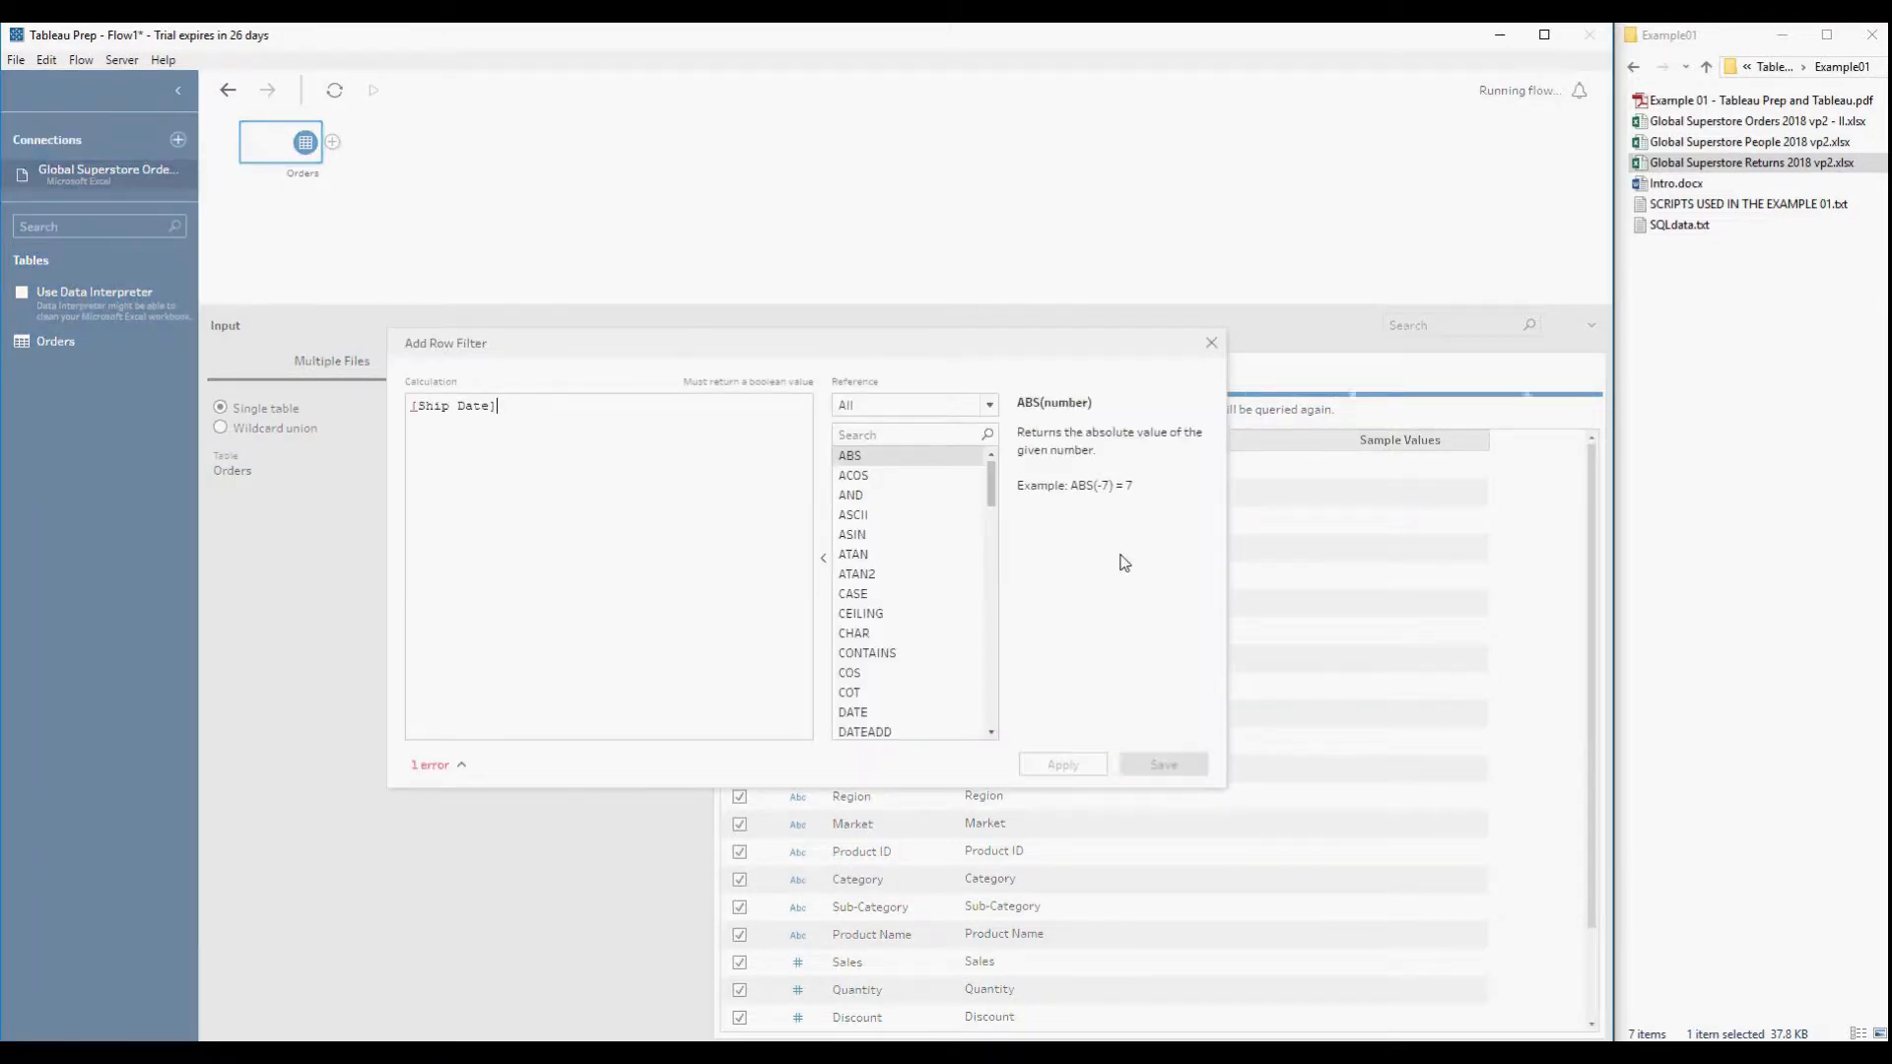
{"action": "left_click", "coordinate": [1209, 345]}
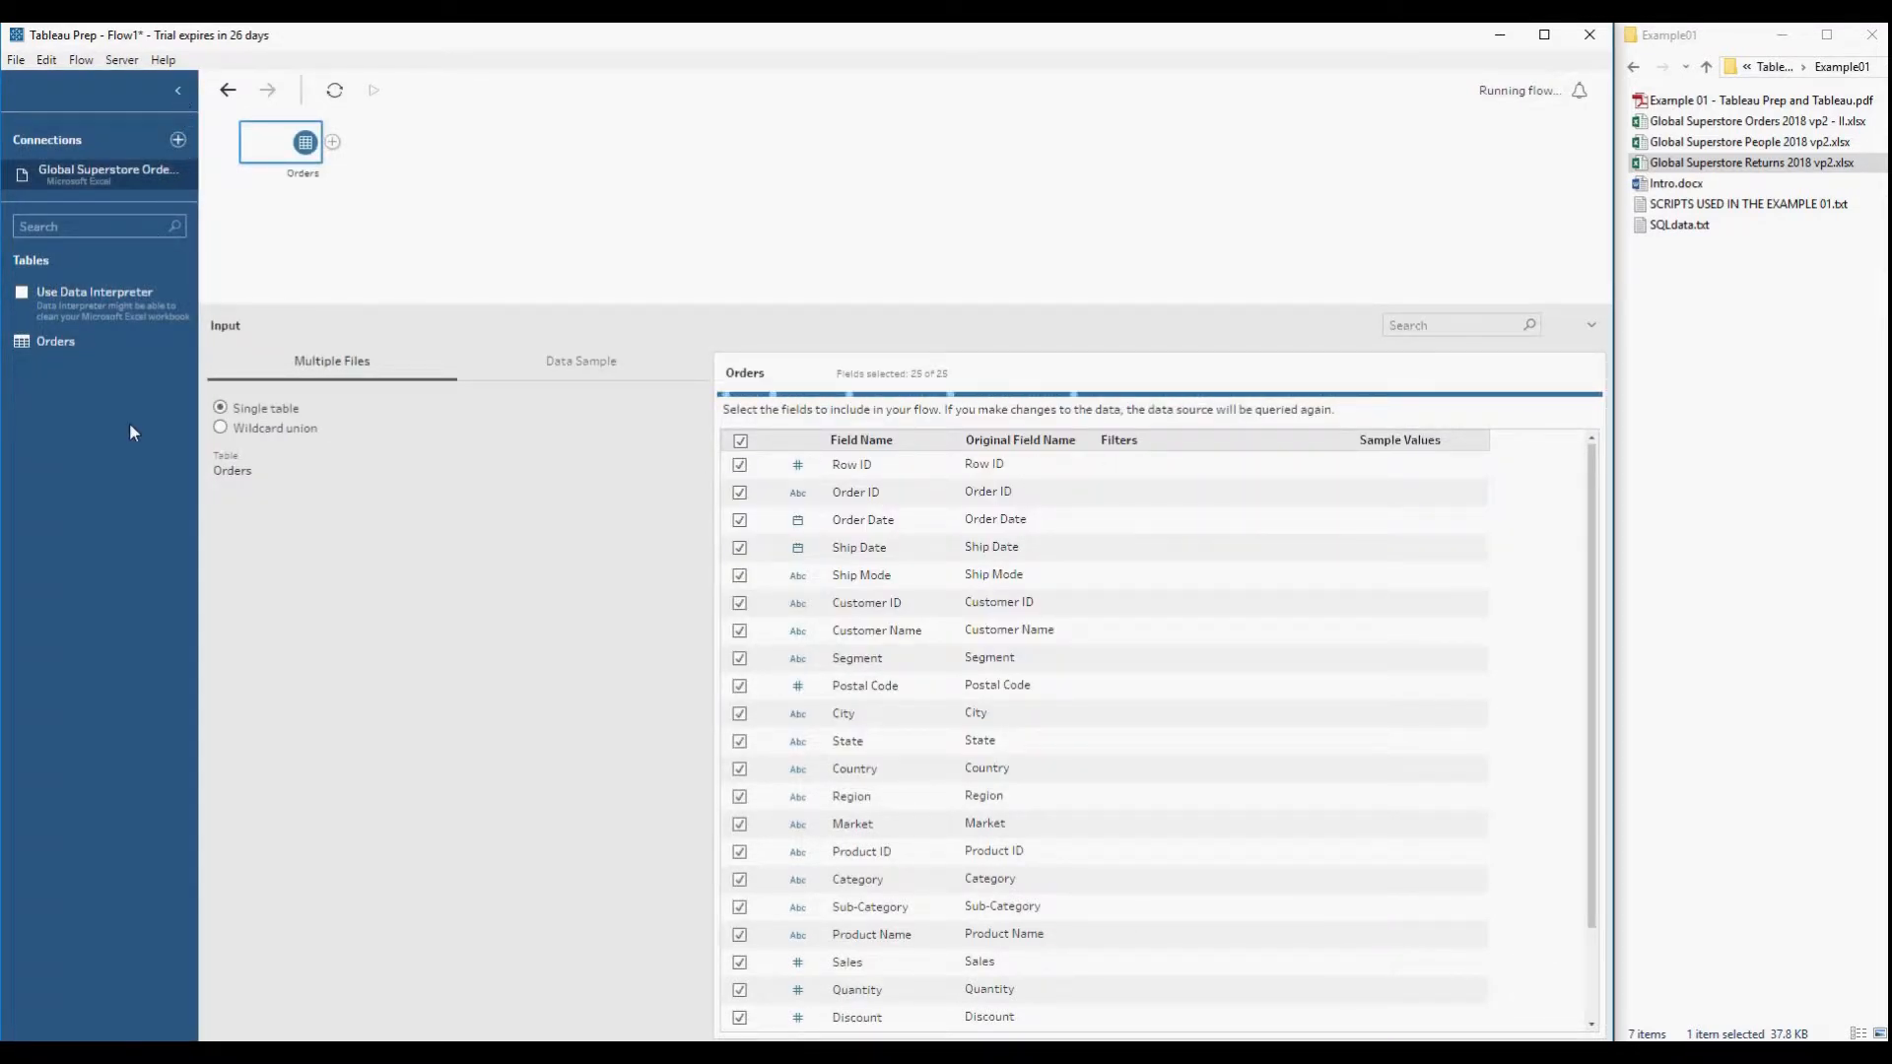
- Add a Microsoft Excel connection to Global Superstore People 2018 vp2.xlsx from the Example01 folder
{"action": "left_click", "coordinate": [177, 140]}
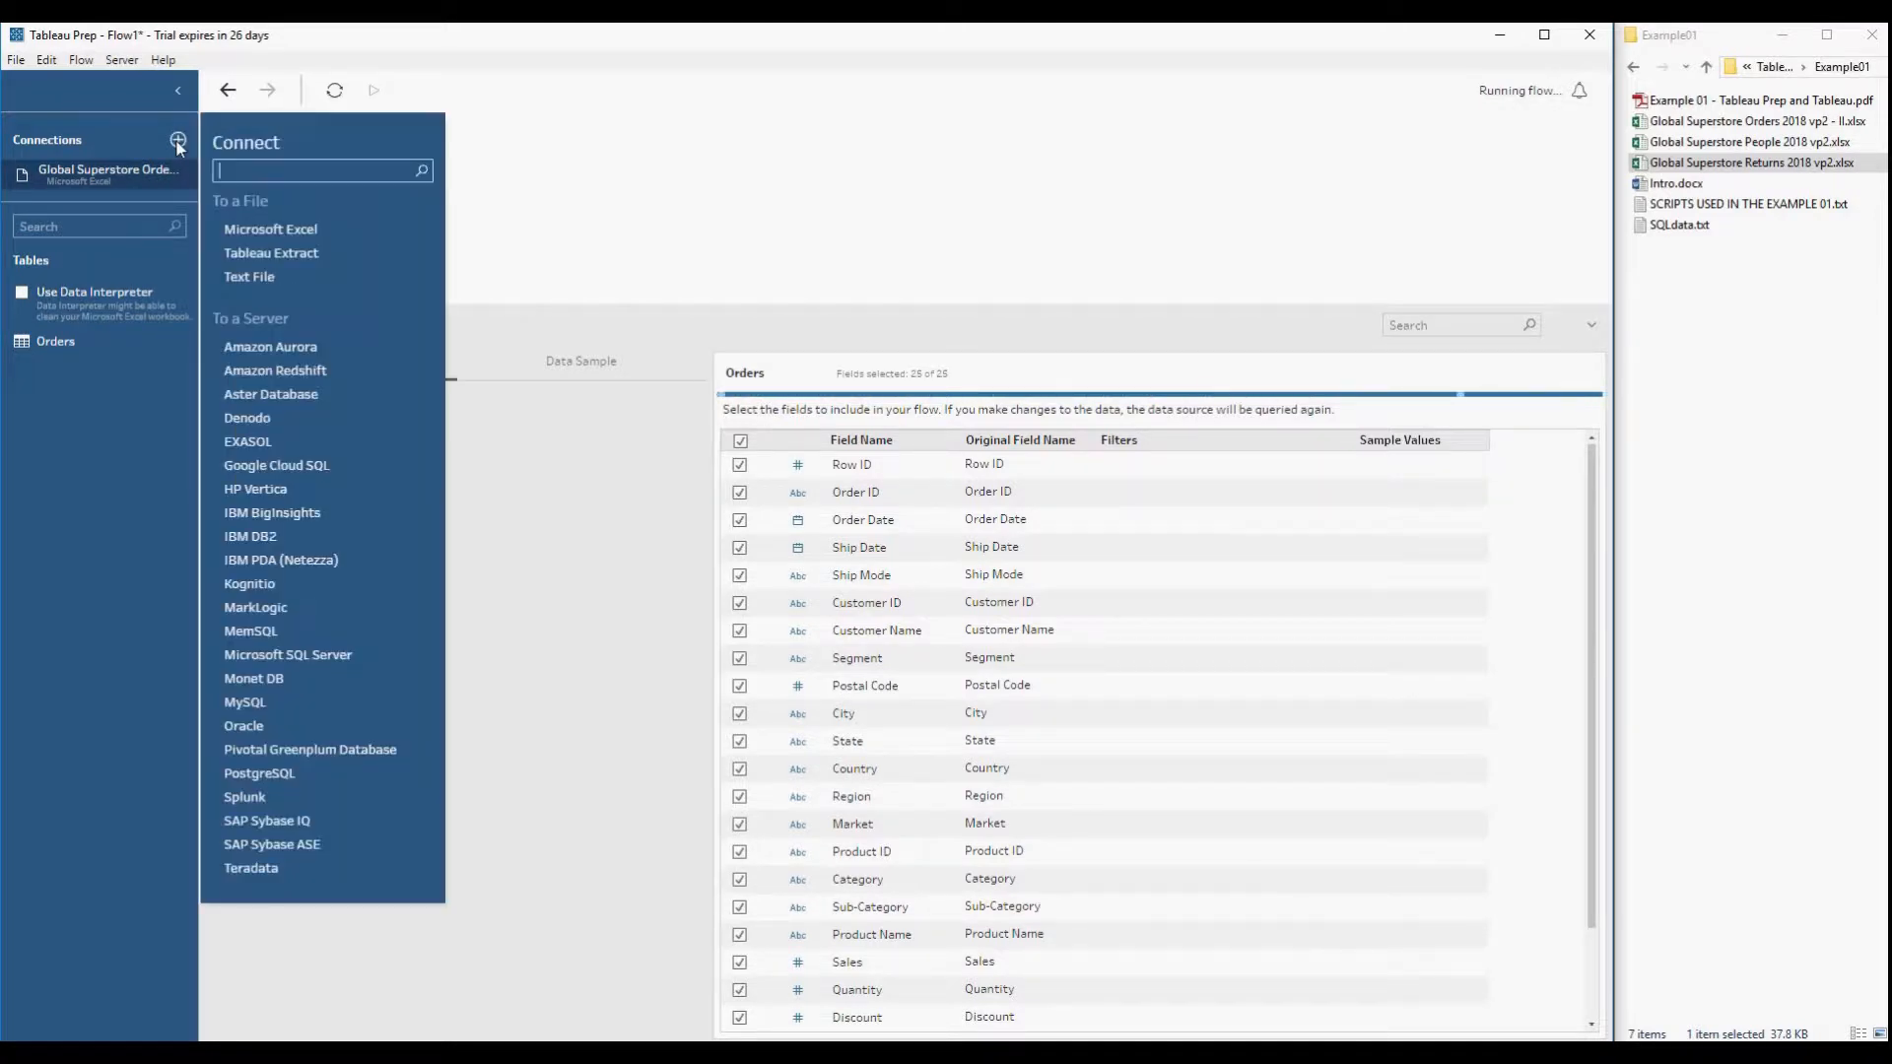
{"action": "left_click", "coordinate": [258, 237]}
{"action": "double_click", "coordinate": [867, 340]}
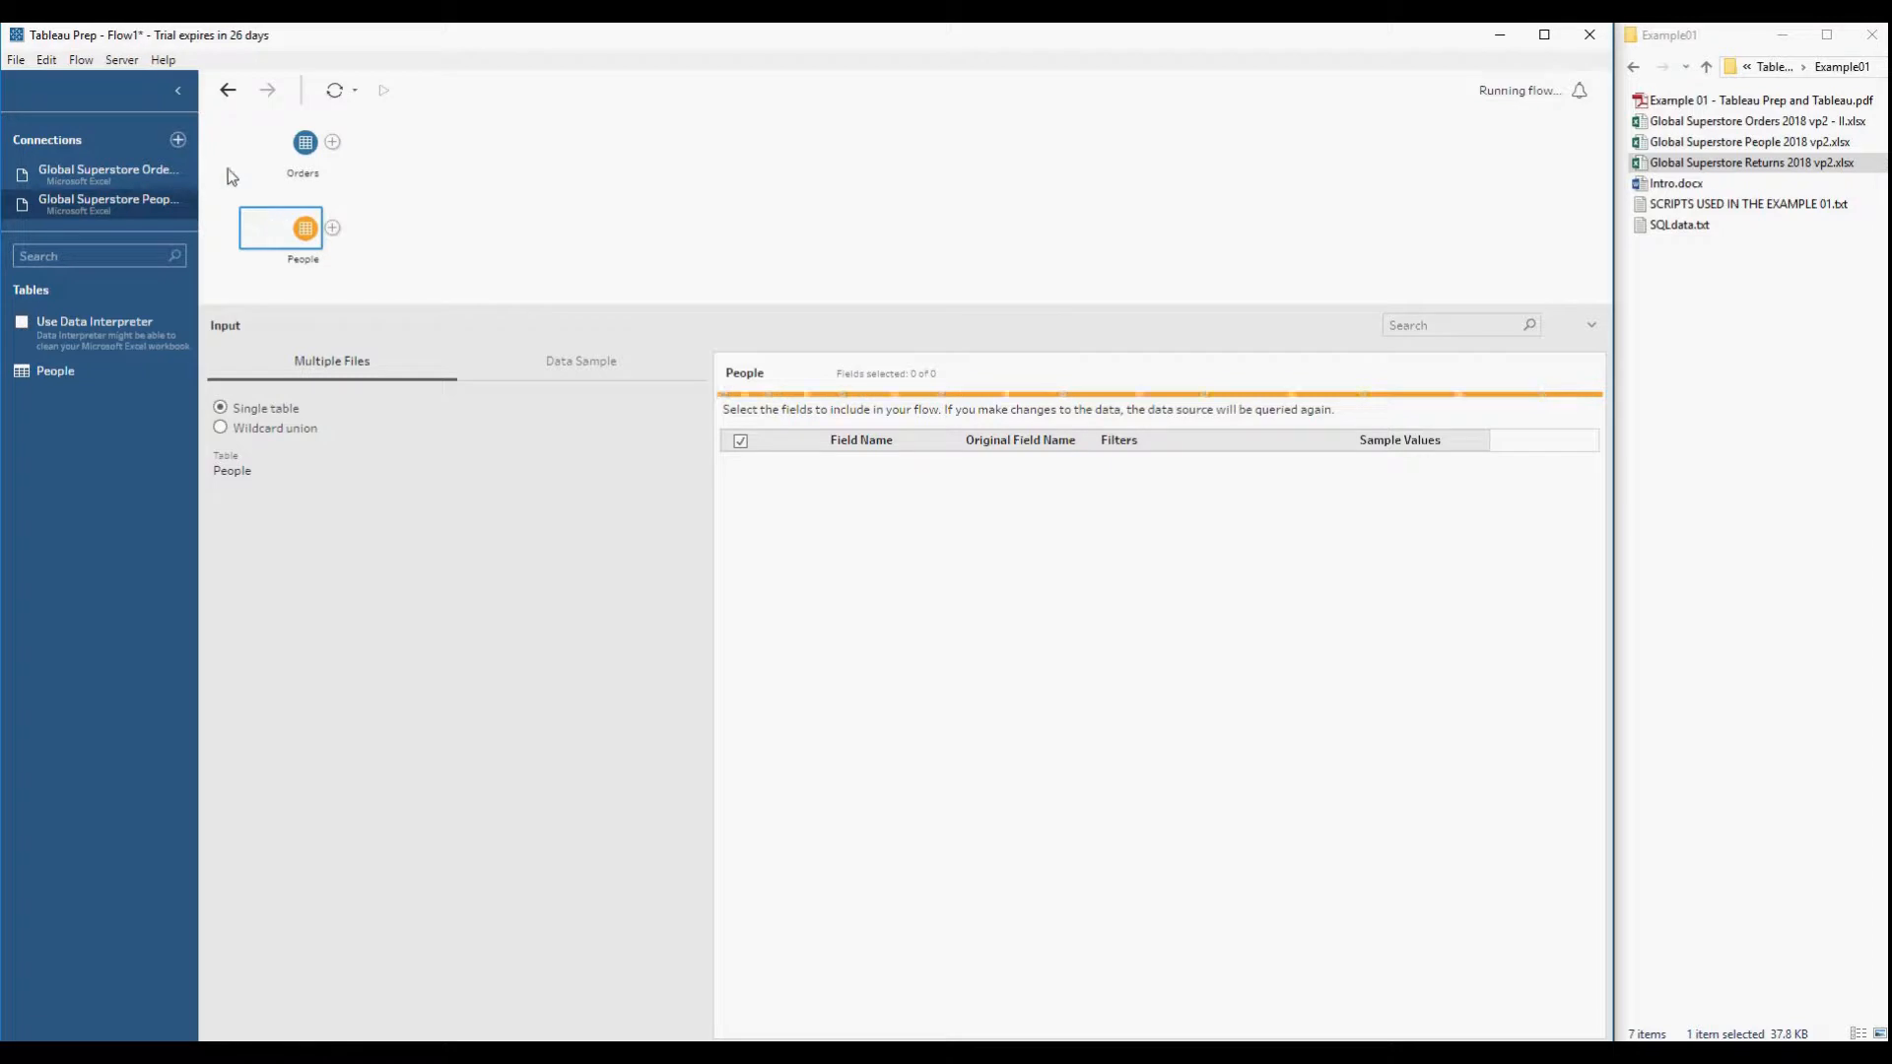
- Add a Microsoft Excel connection to Global Superstore Returns 2018 vp2.xlsx
{"action": "left_click", "coordinate": [177, 139]}
{"action": "left_click", "coordinate": [299, 237]}
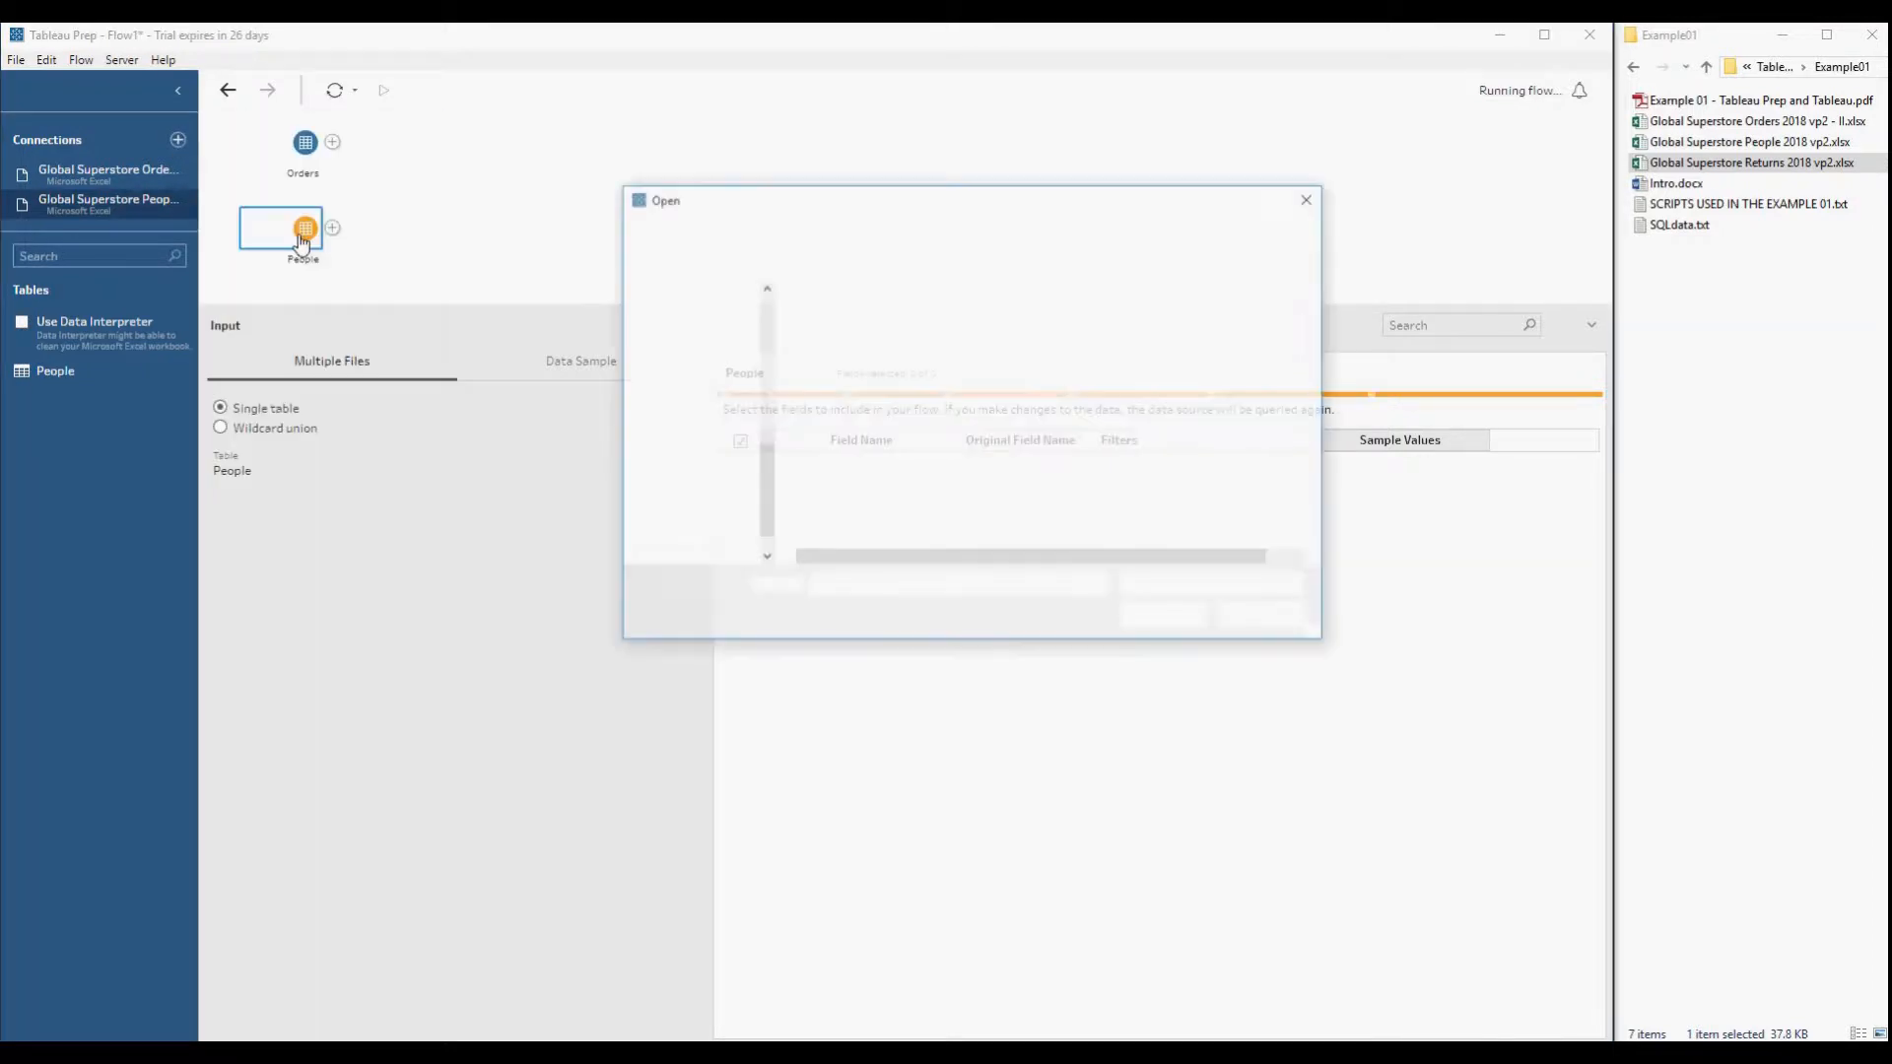
{"action": "left_click", "coordinate": [869, 363]}
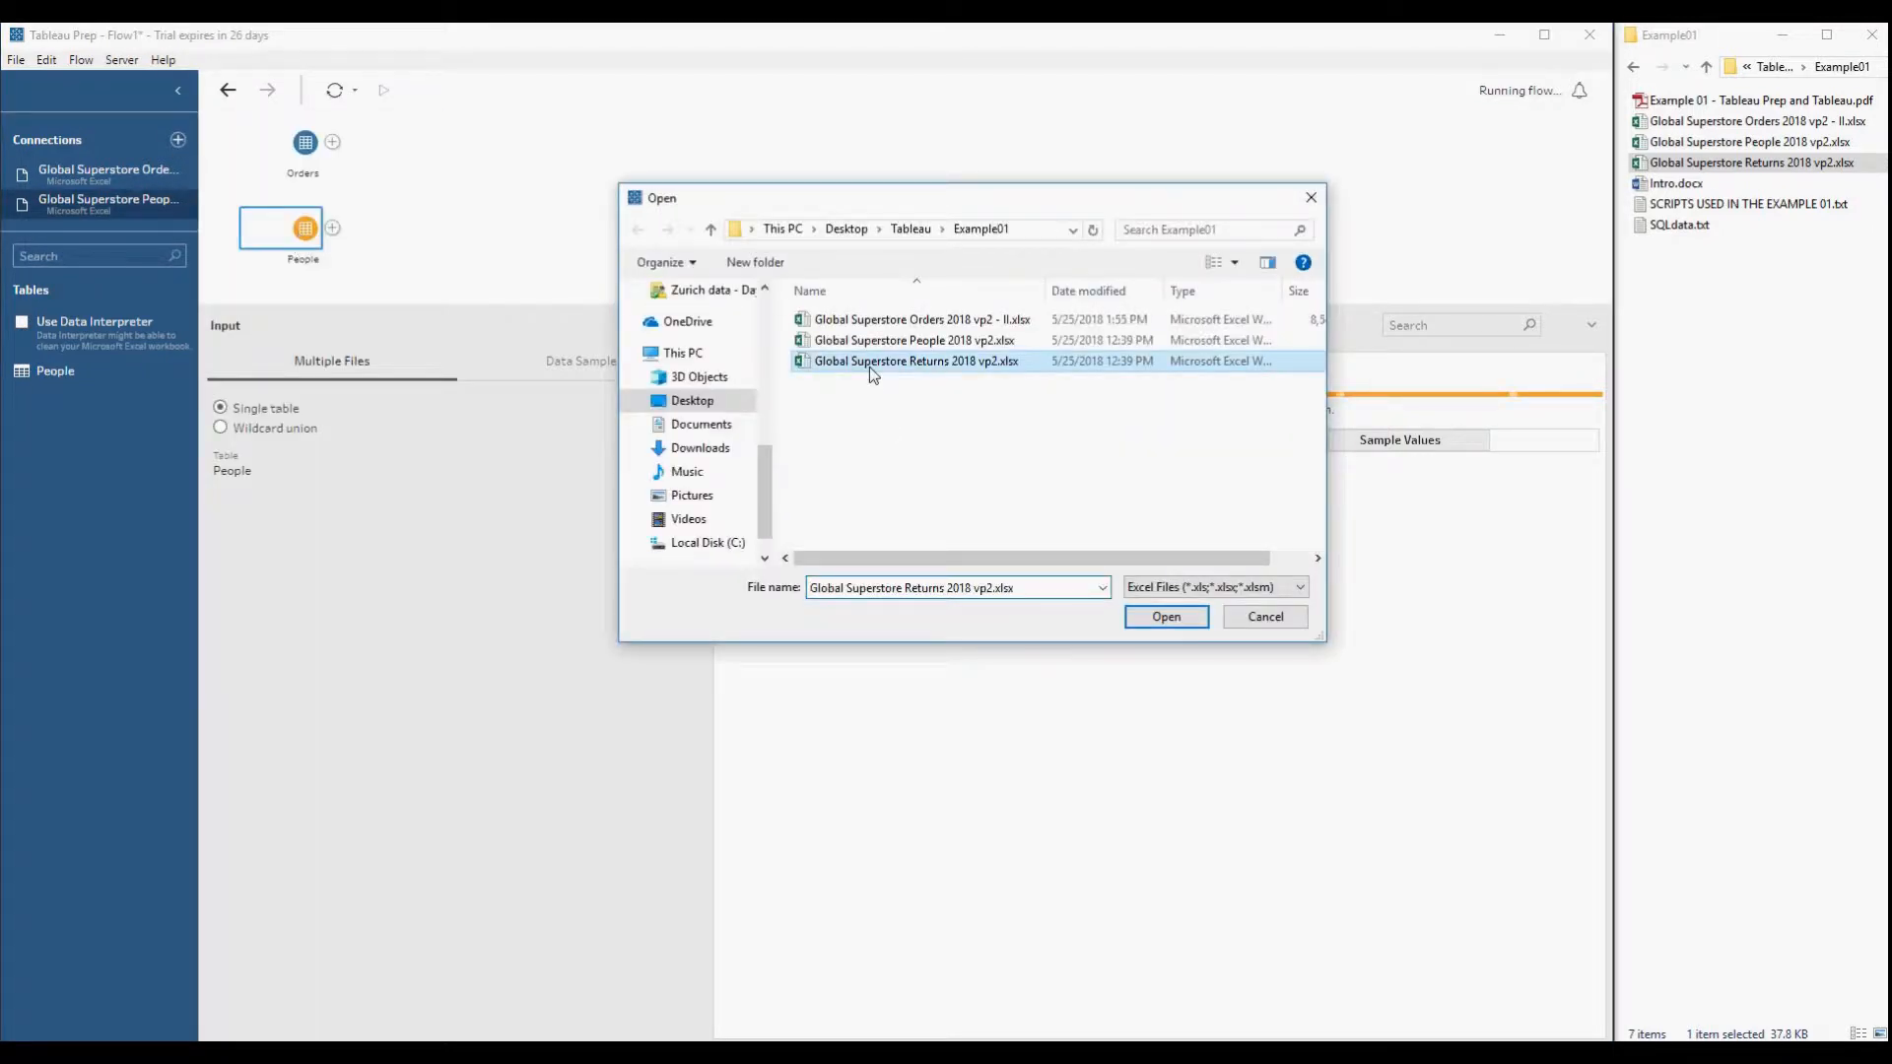
{"action": "double_click", "coordinate": [869, 366]}
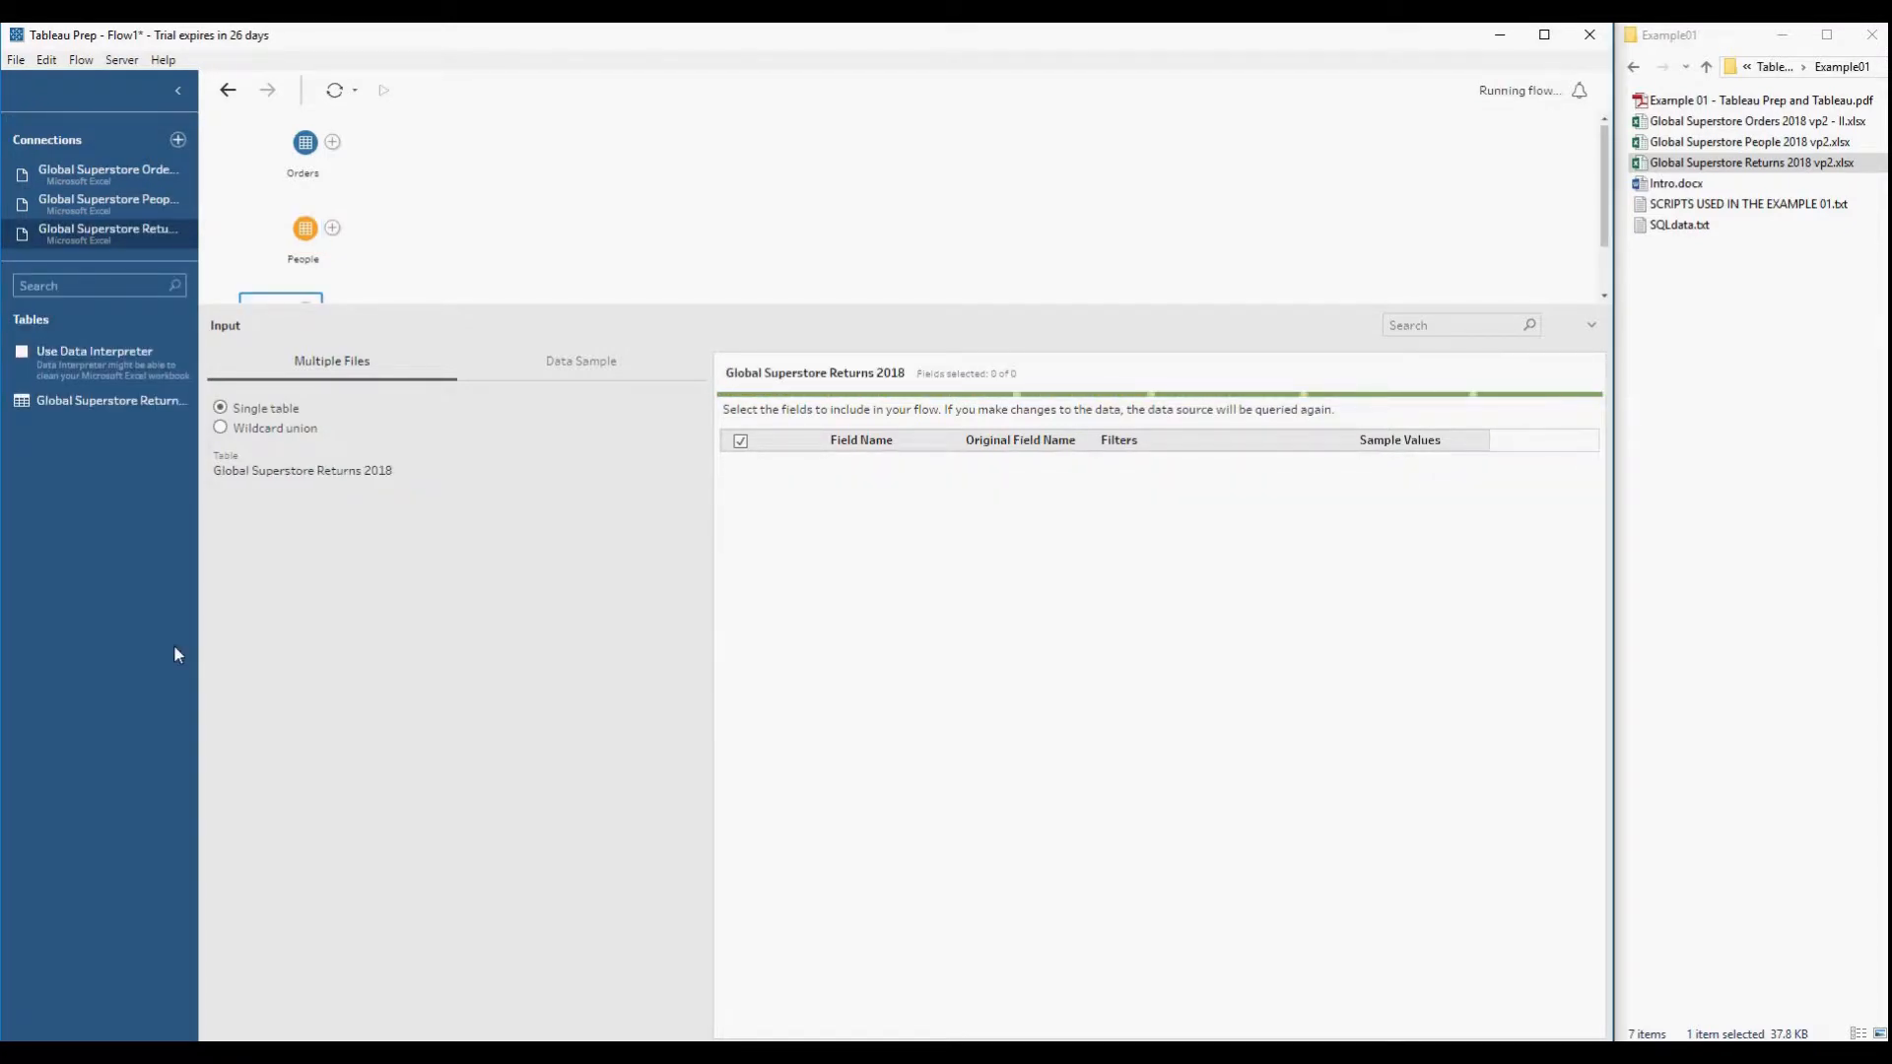
- Enlarge the flow area to show all three inputs and review the tables of the Orders, People and Returns connections
{"action": "left_click", "coordinate": [115, 199]}
{"action": "left_click_drag", "start_coordinate": [557, 305], "coordinate": [549, 401]}
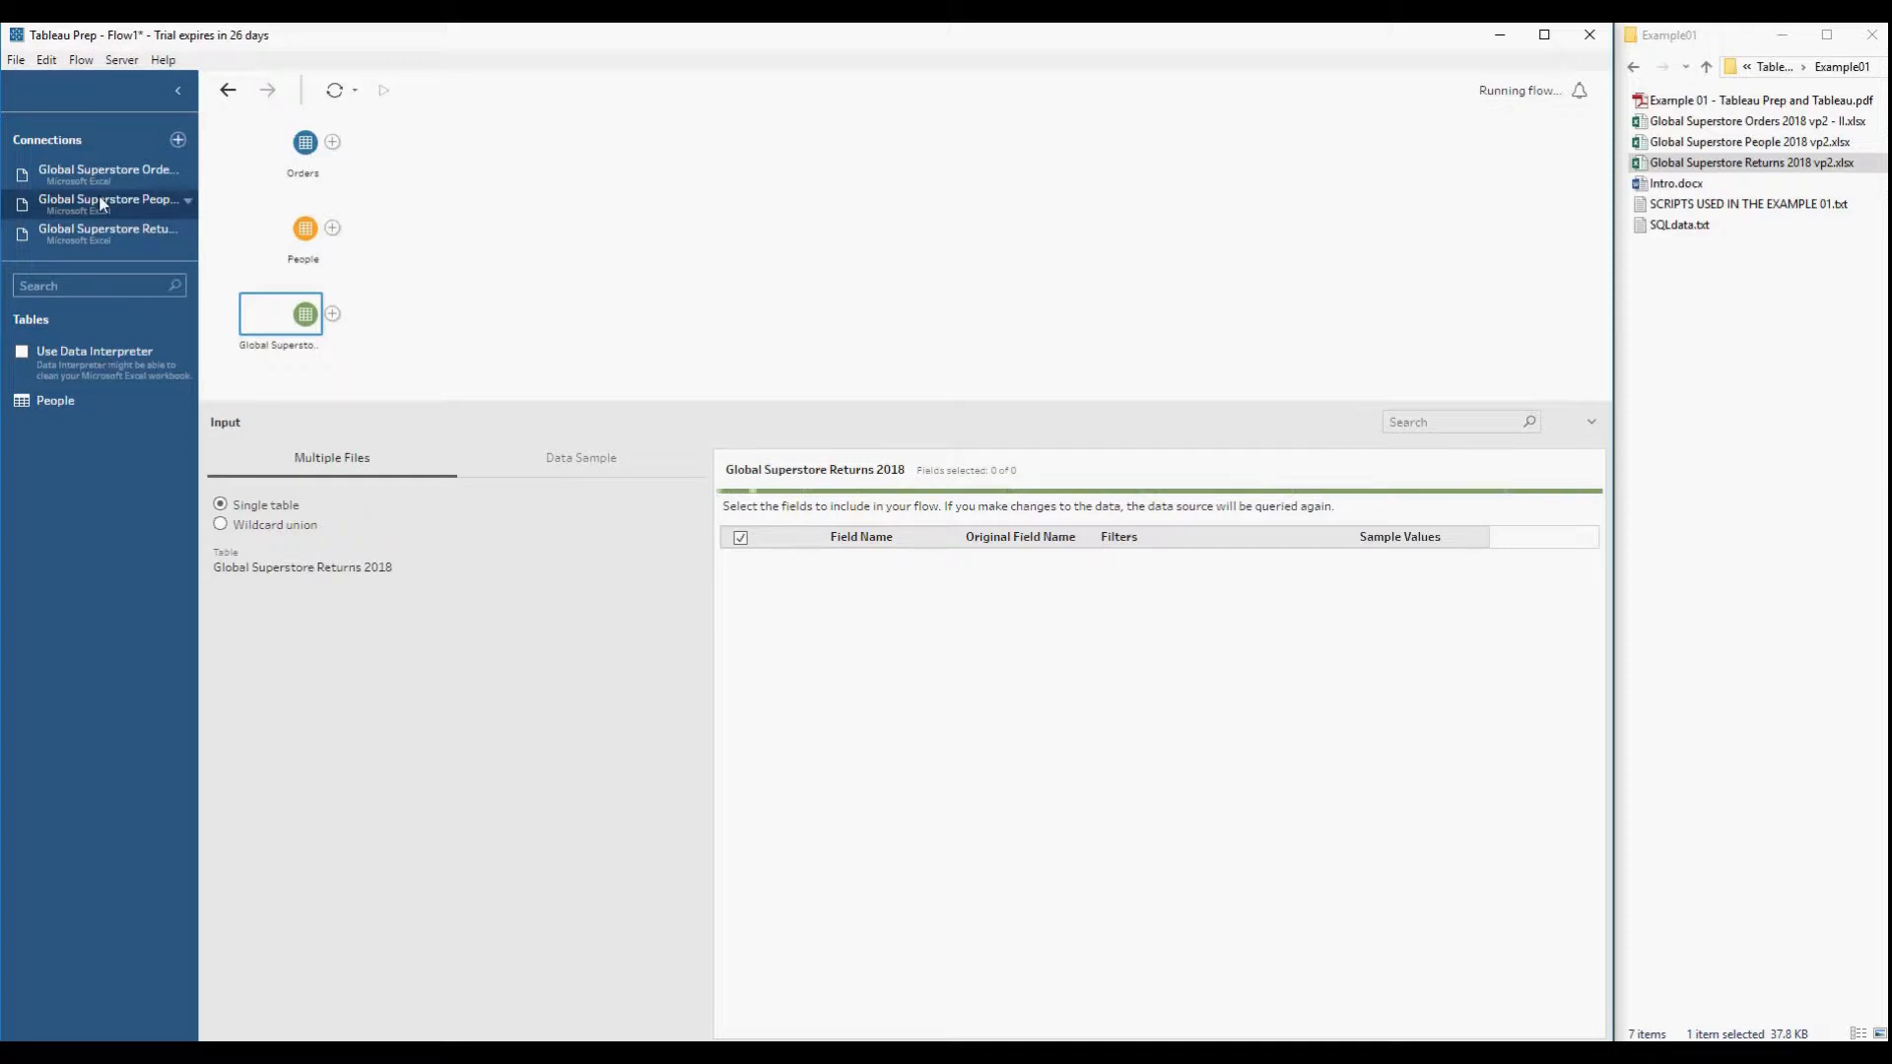
{"action": "left_click", "coordinate": [104, 232]}
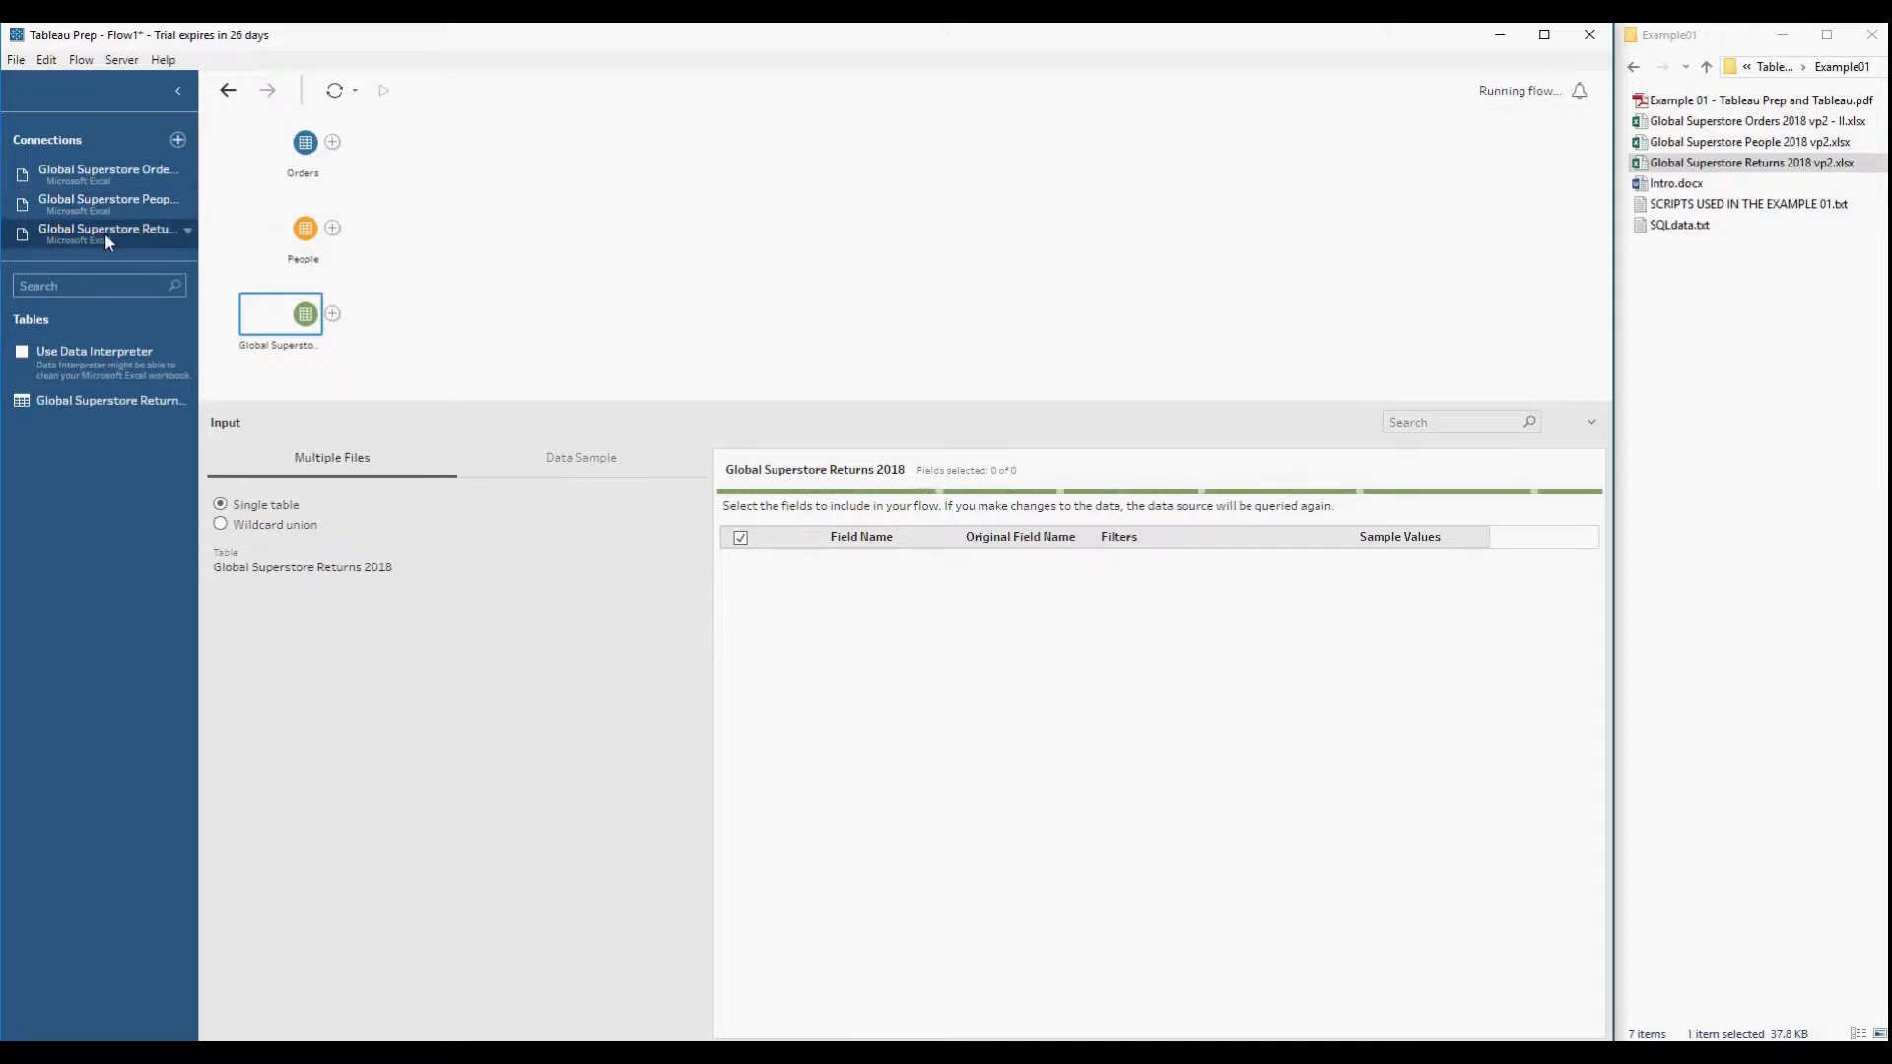
{"action": "left_click", "coordinate": [98, 170]}
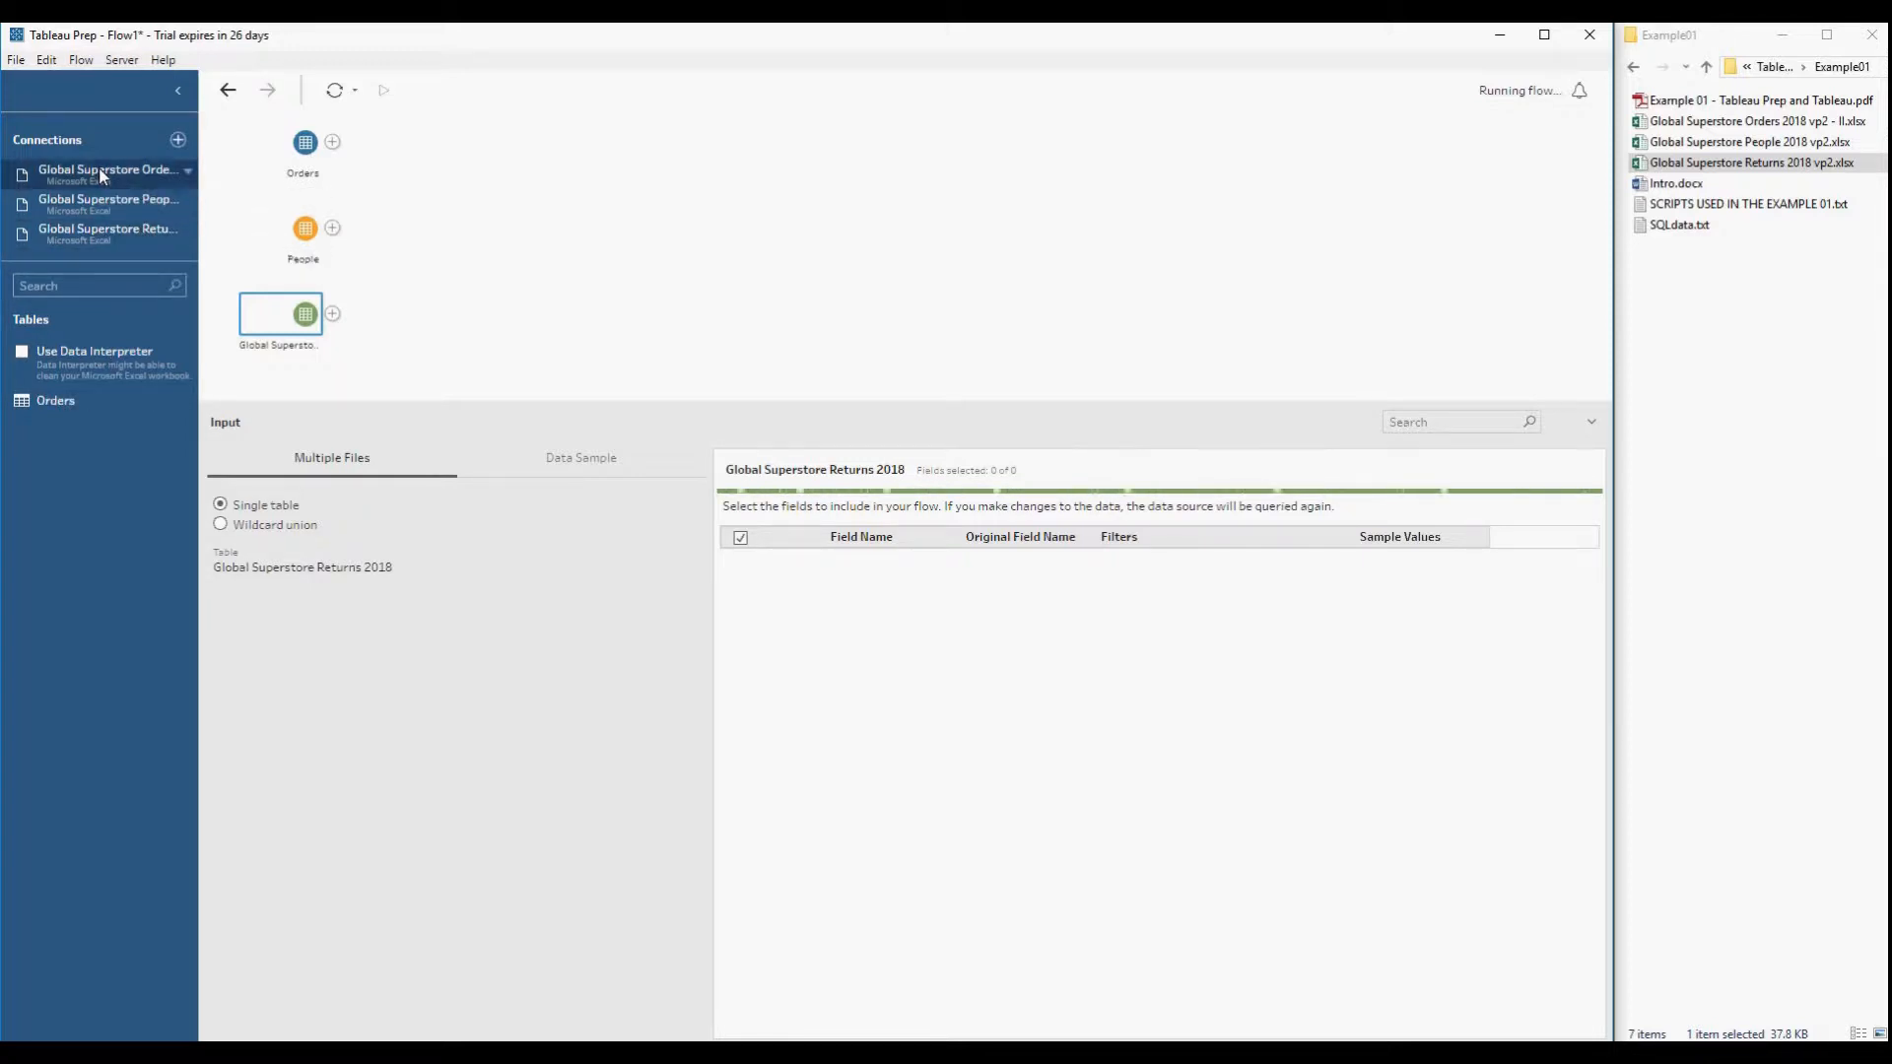
{"action": "left_click", "coordinate": [107, 228]}
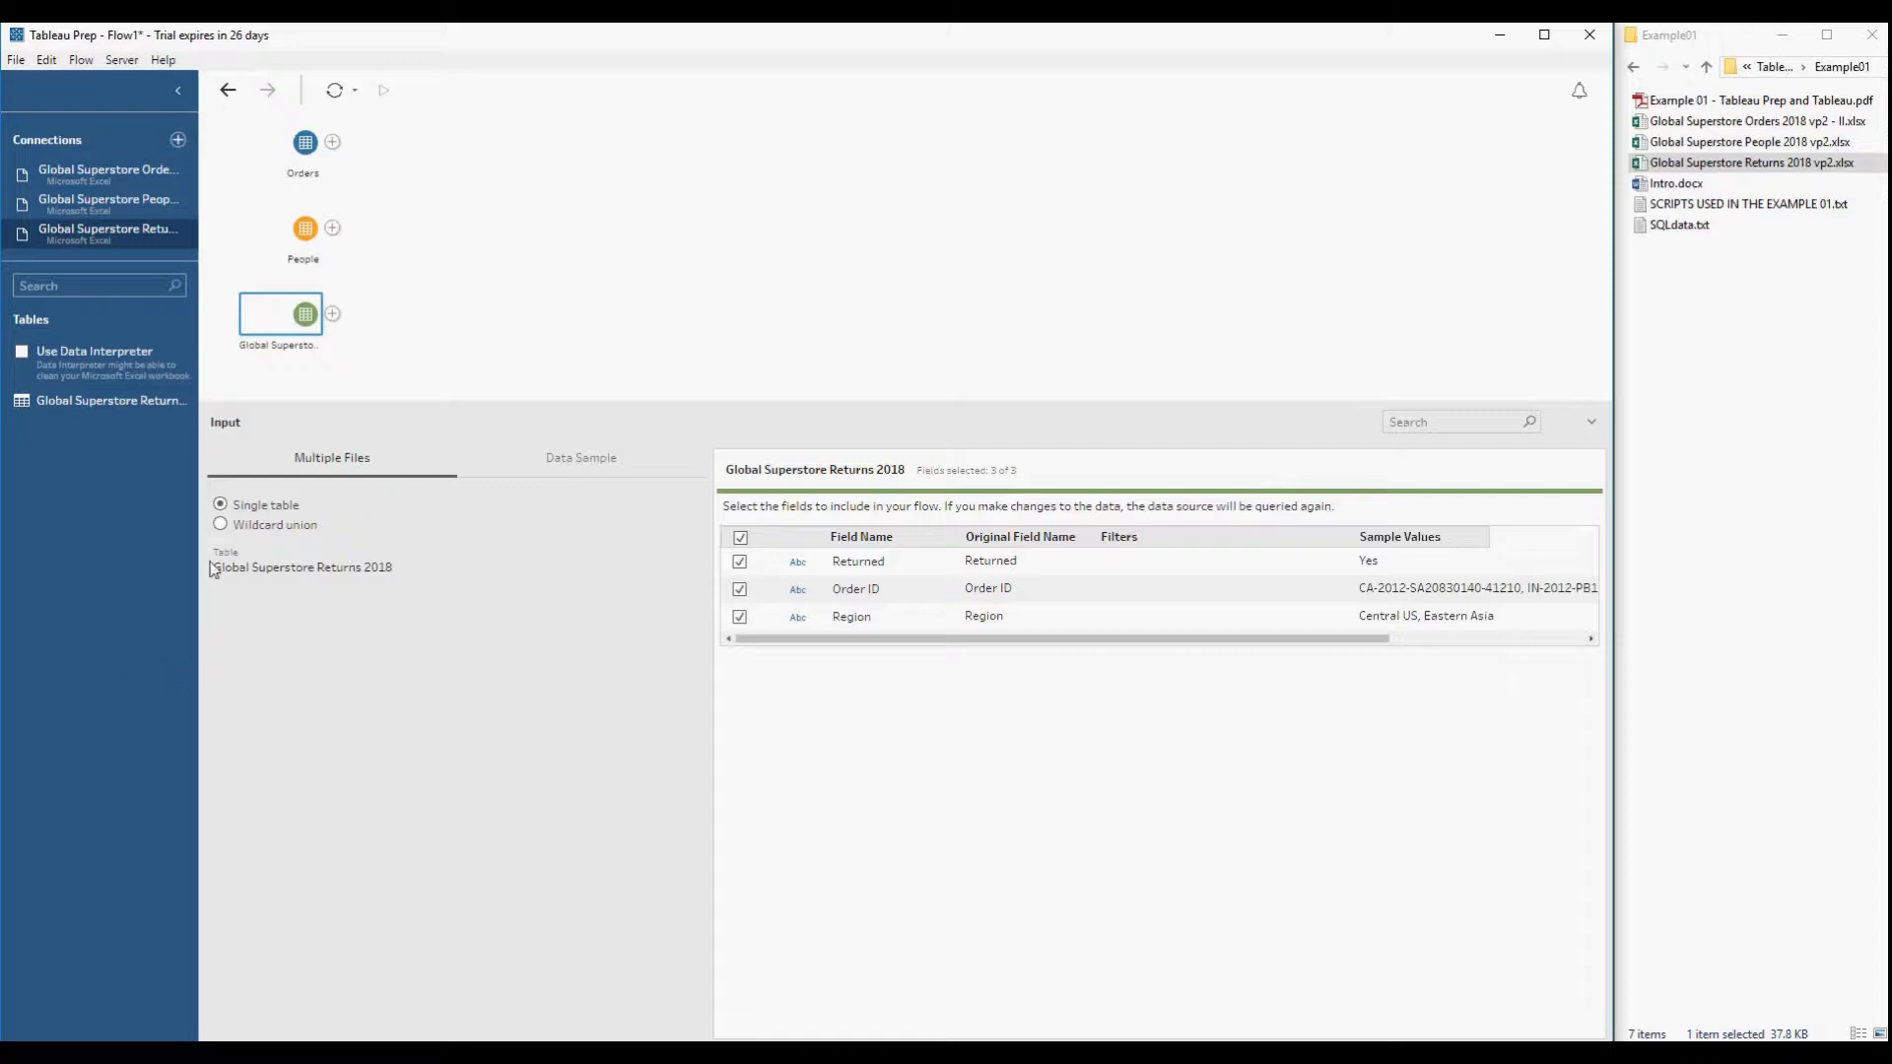
- Add a cleaning step after the Orders input and examine the values of its Transported By field
{"action": "left_click", "coordinate": [333, 144]}
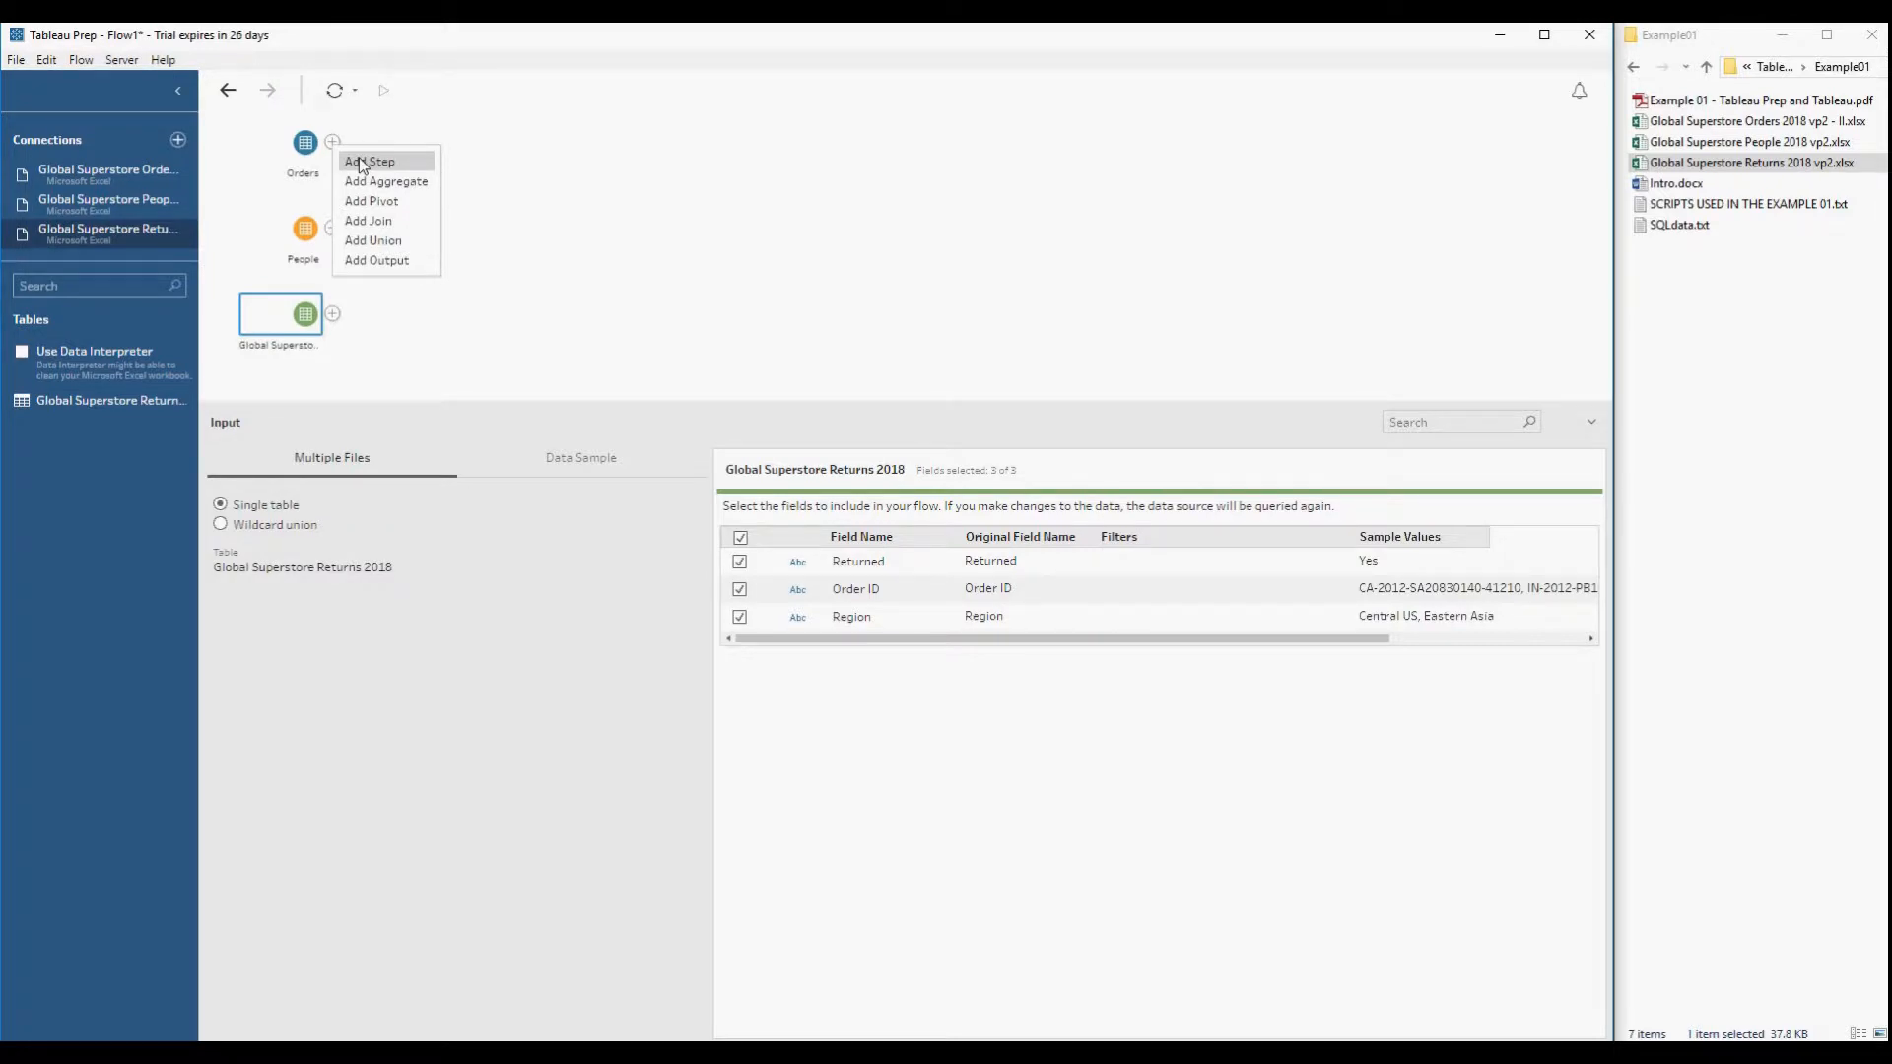
{"action": "left_click", "coordinate": [361, 162]}
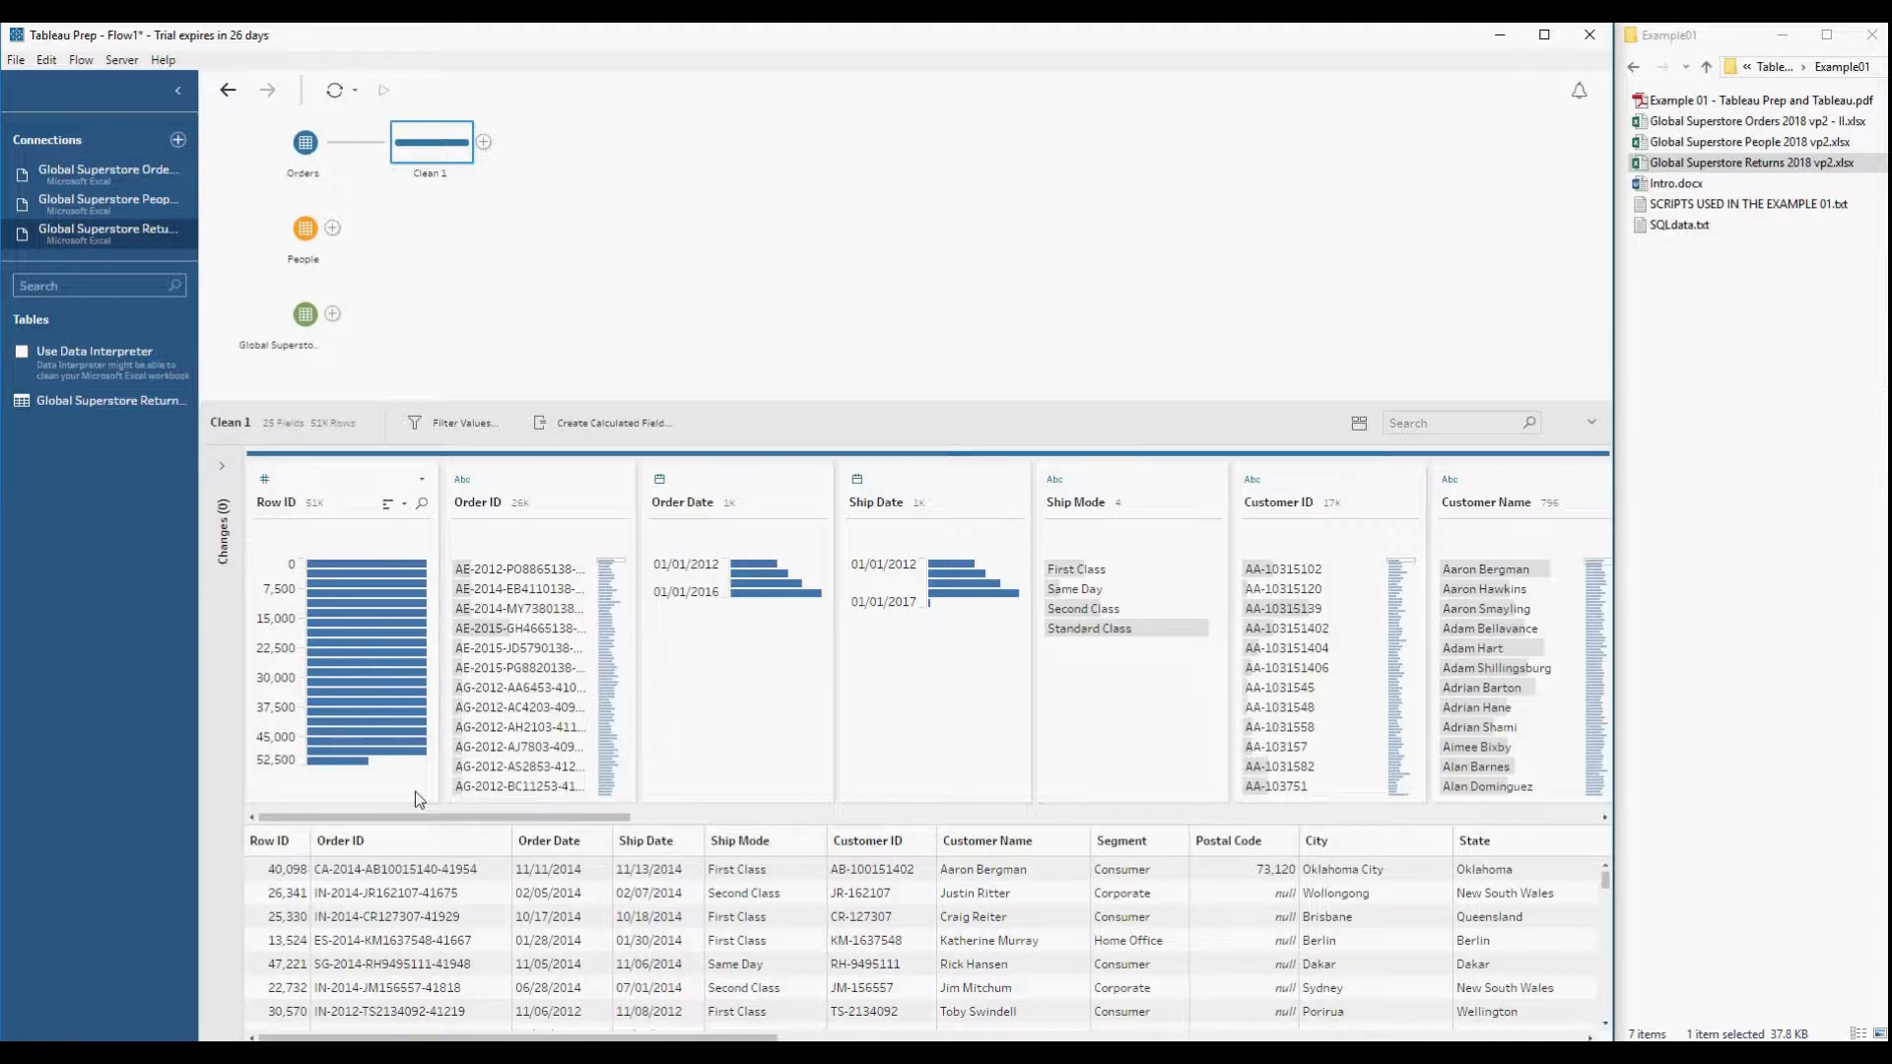
{"action": "left_click_drag", "start_coordinate": [414, 820], "coordinate": [1527, 825]}
{"action": "mouse_move", "coordinate": [1453, 577]}
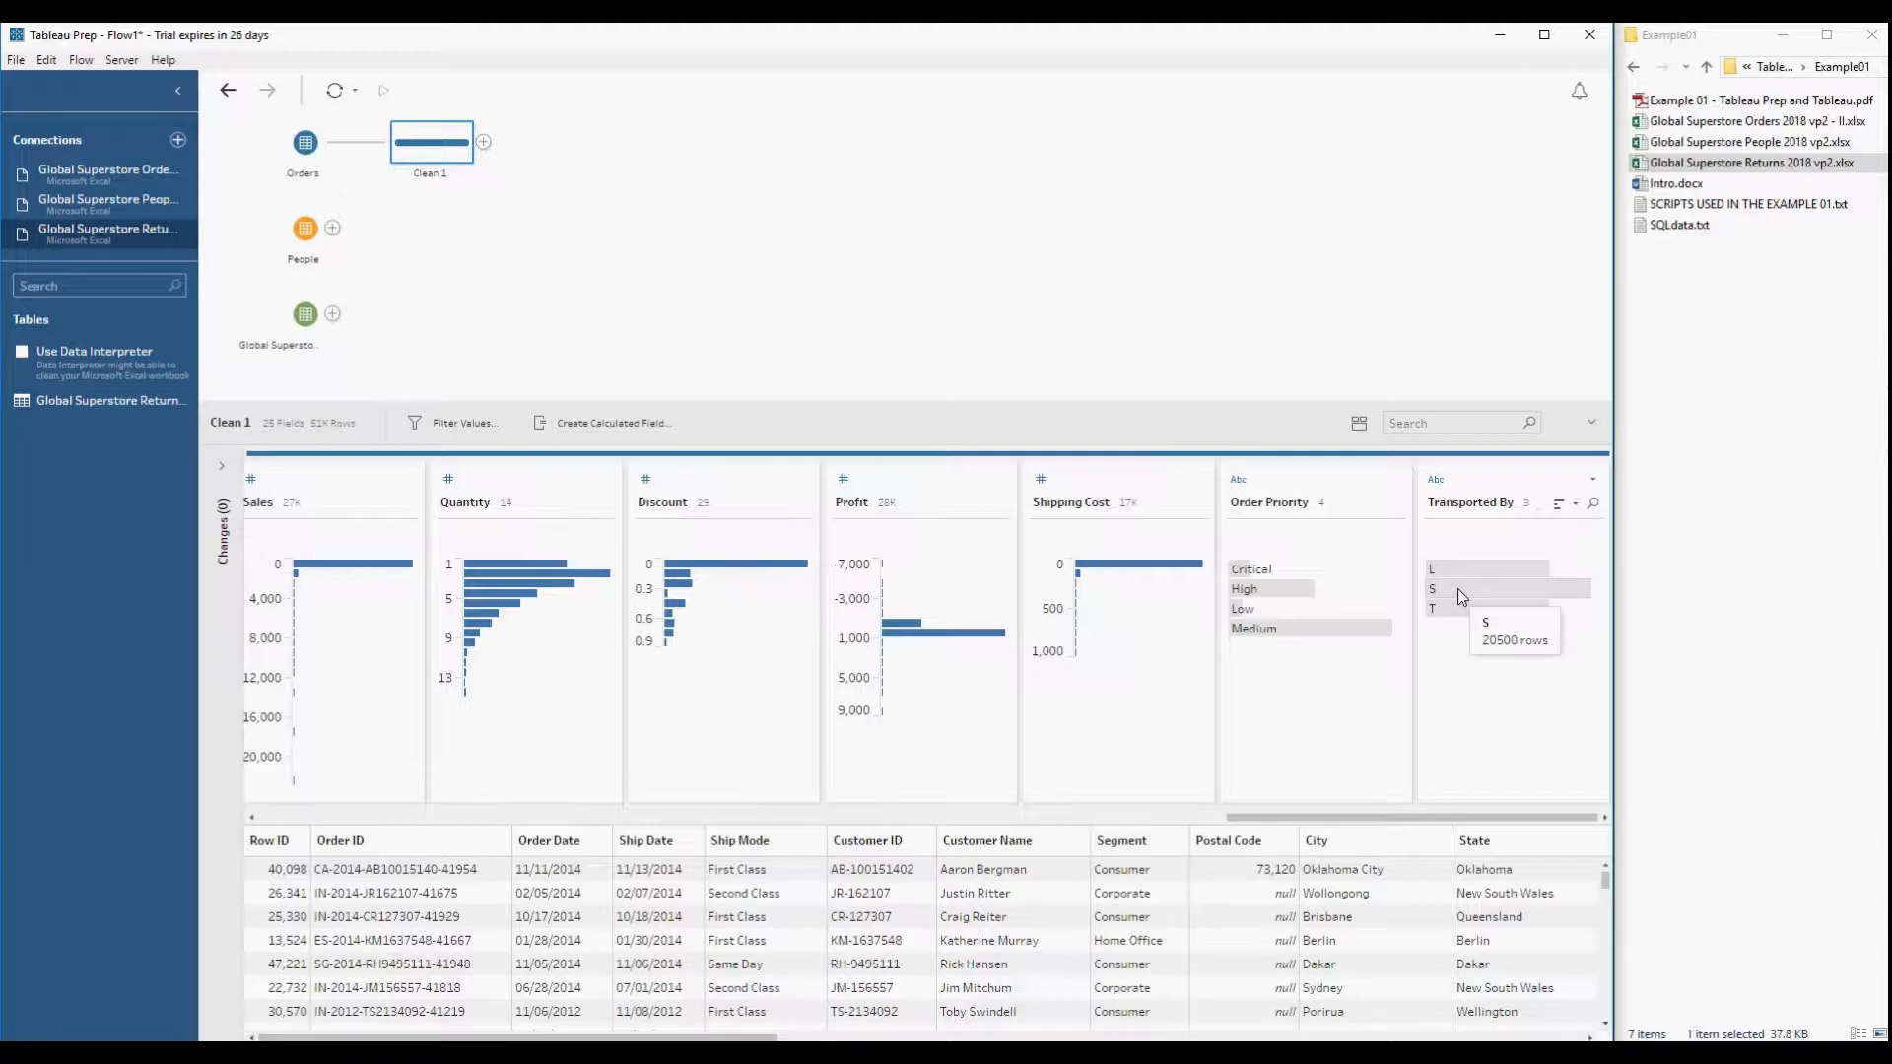
{"action": "scroll", "coordinate": [1494, 908], "scroll_direction": "right", "scroll_amount": 10}
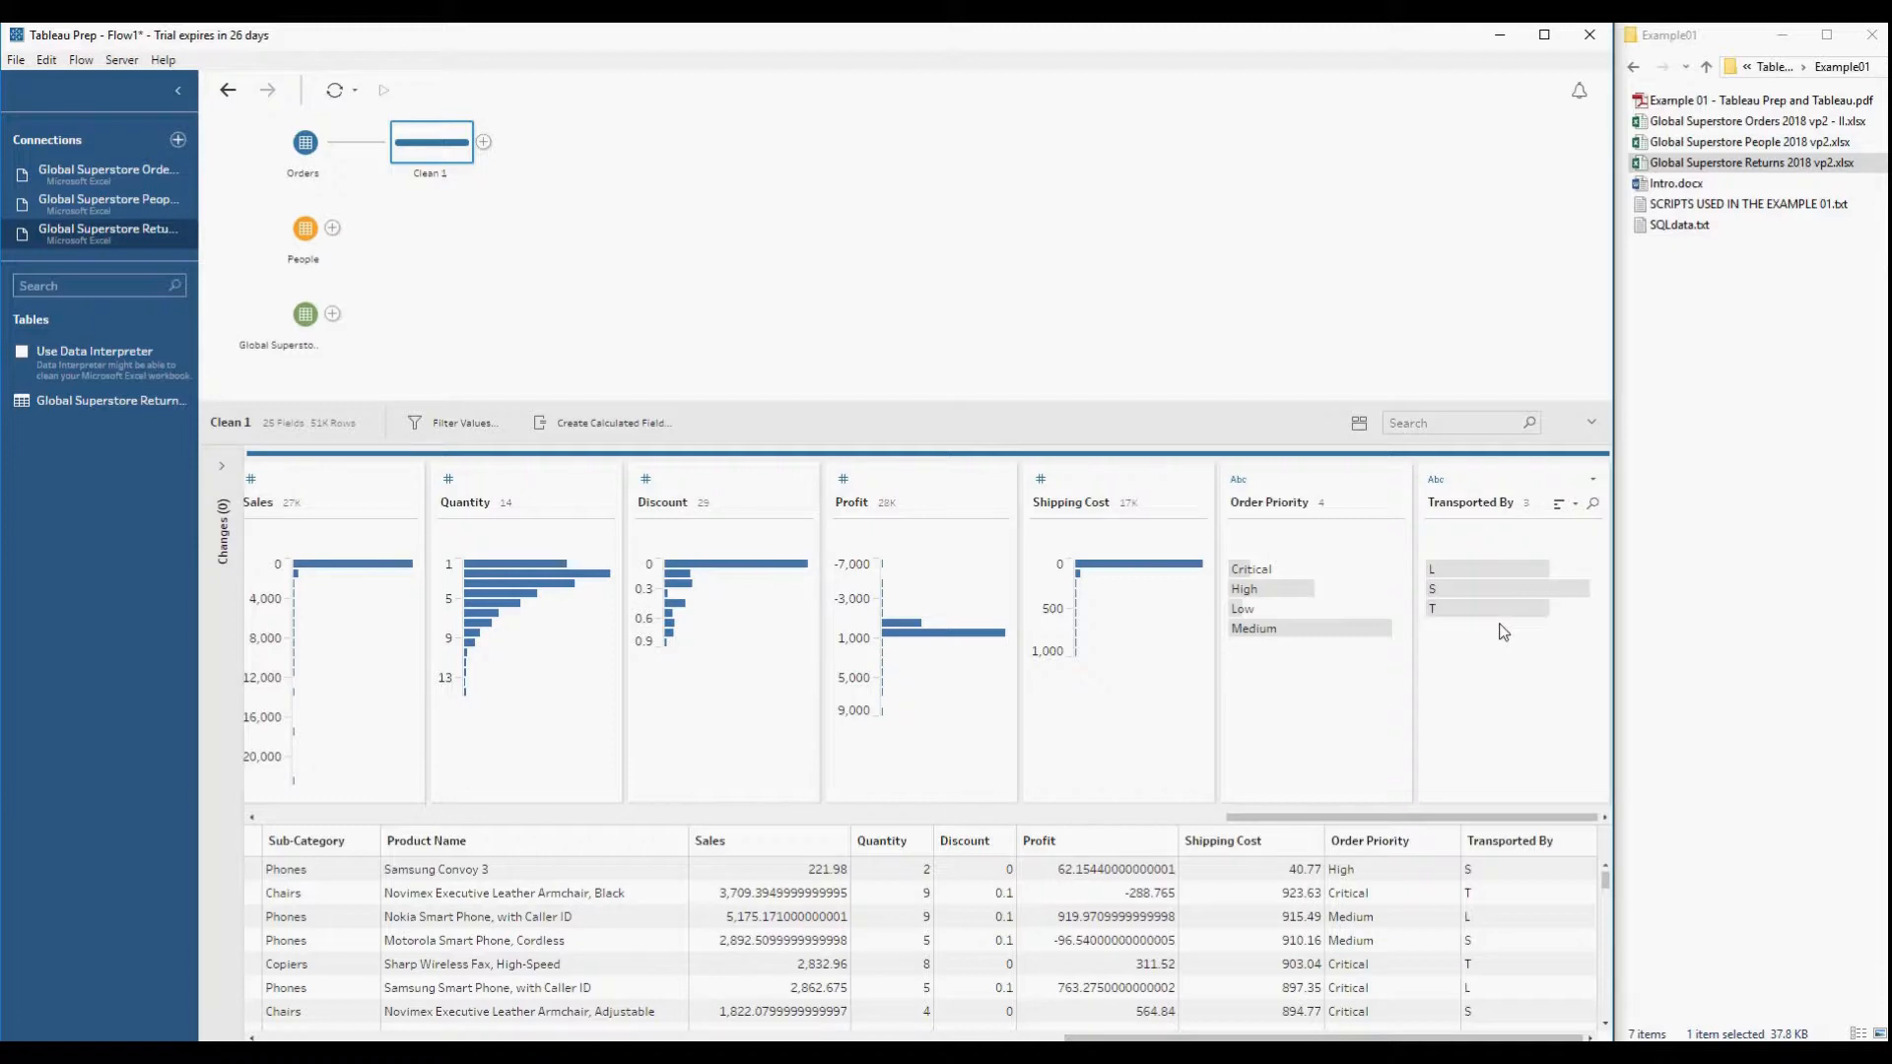
- Create a calculated field from Transported By and name it Transportation Mean, copying the name from SCRIPTS USED IN THE EXAMPLE 01.txt
{"action": "left_click", "coordinate": [1593, 479]}
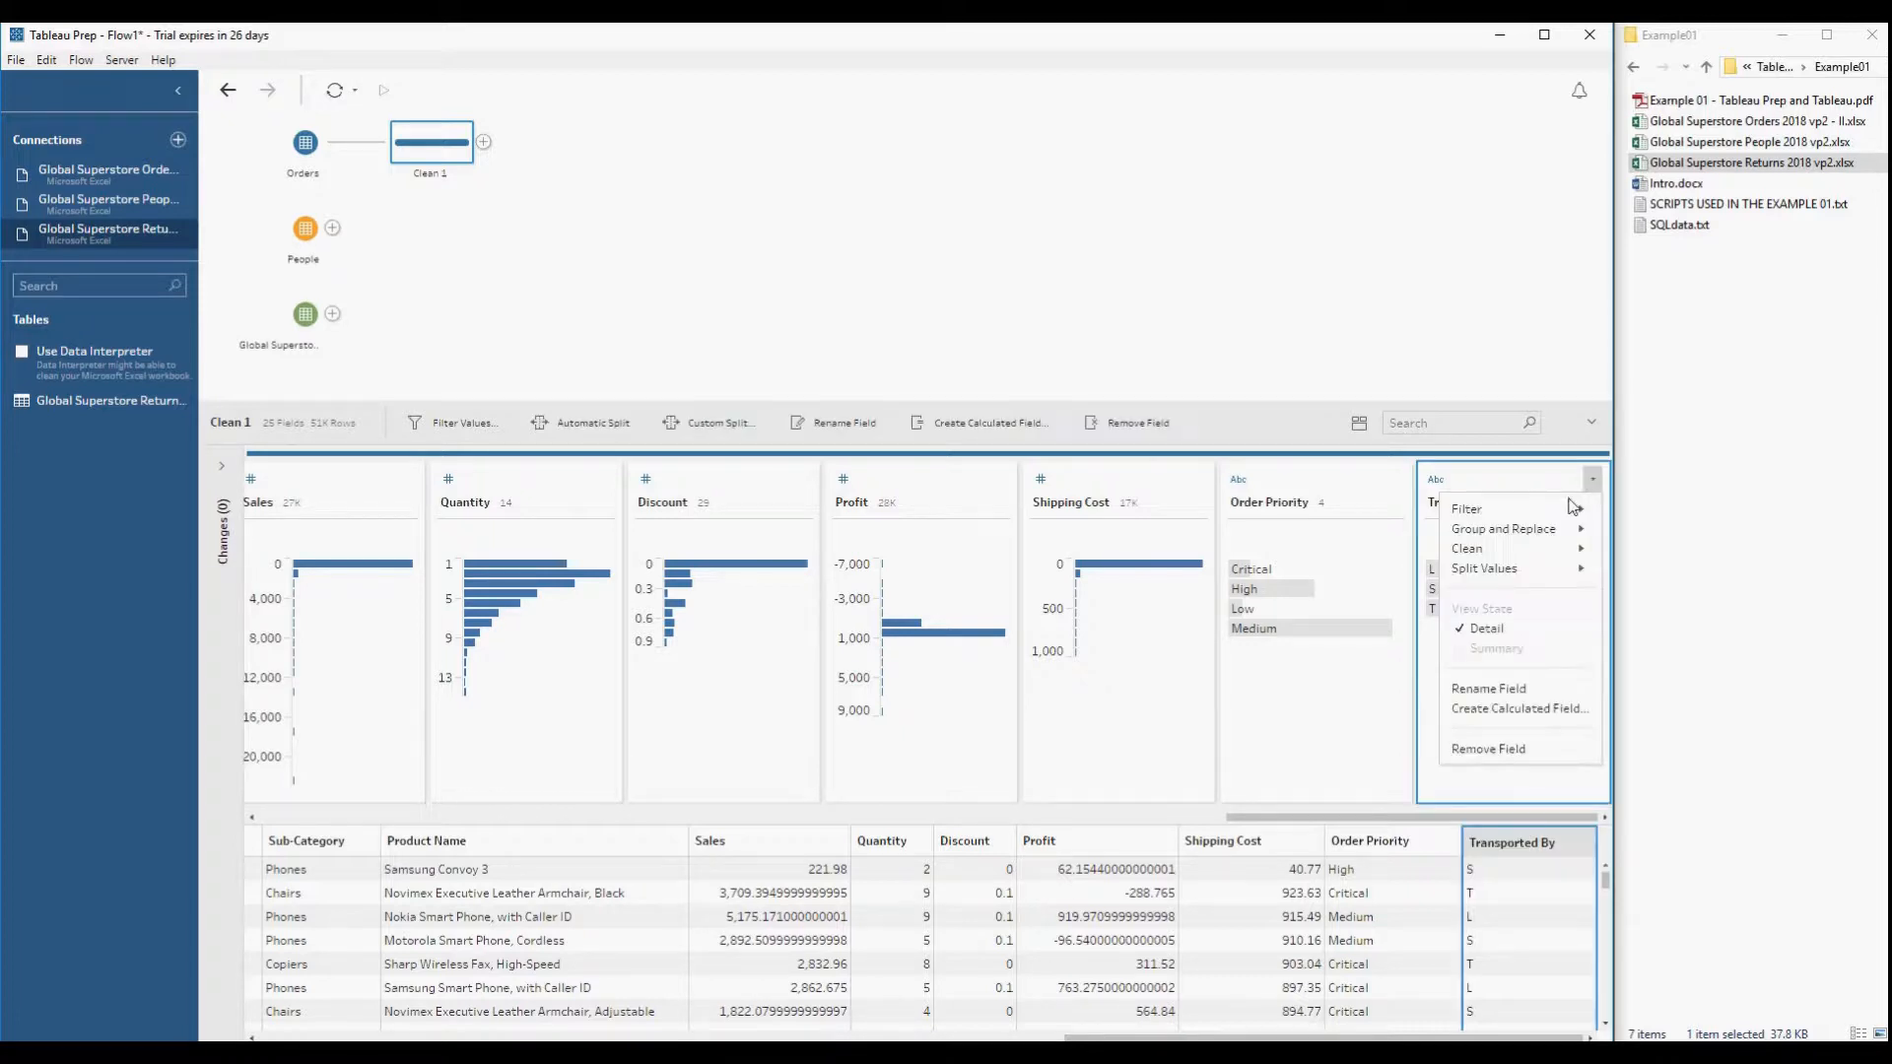
{"action": "left_click", "coordinate": [1522, 709]}
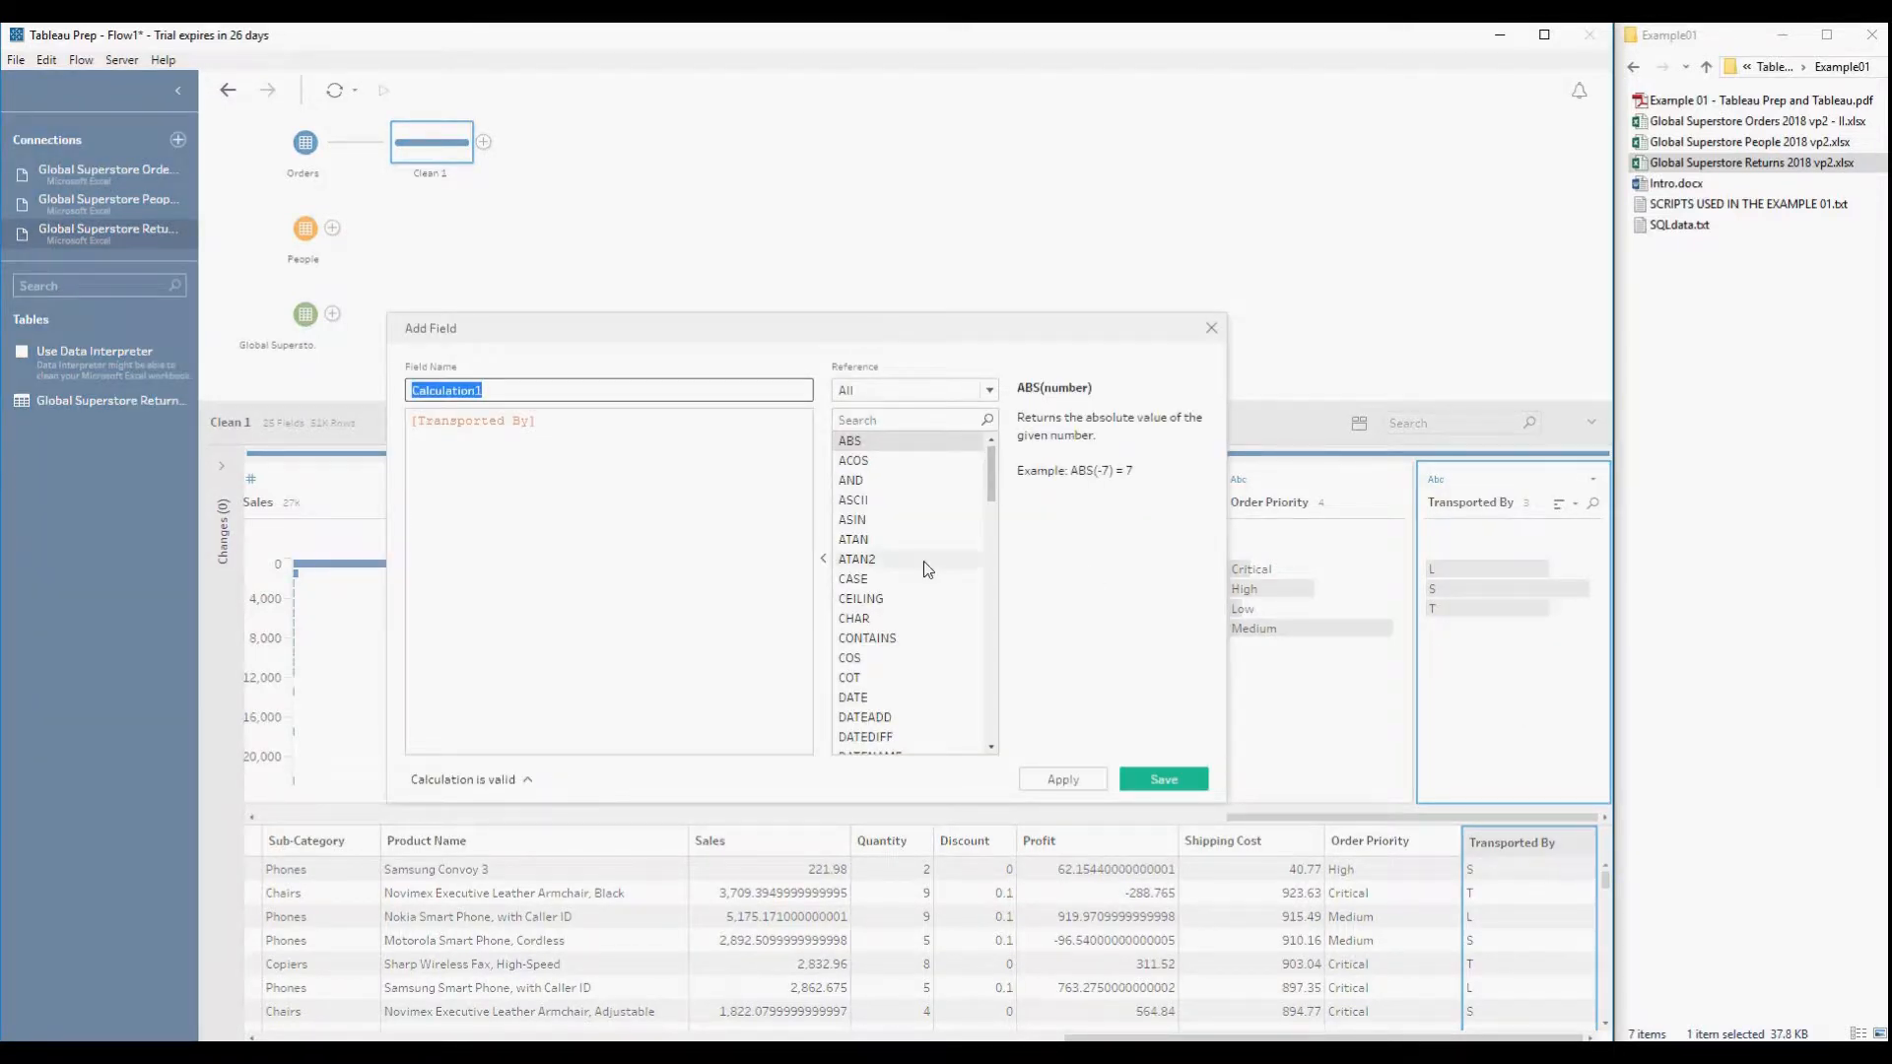
{"action": "double_click", "coordinate": [1740, 204]}
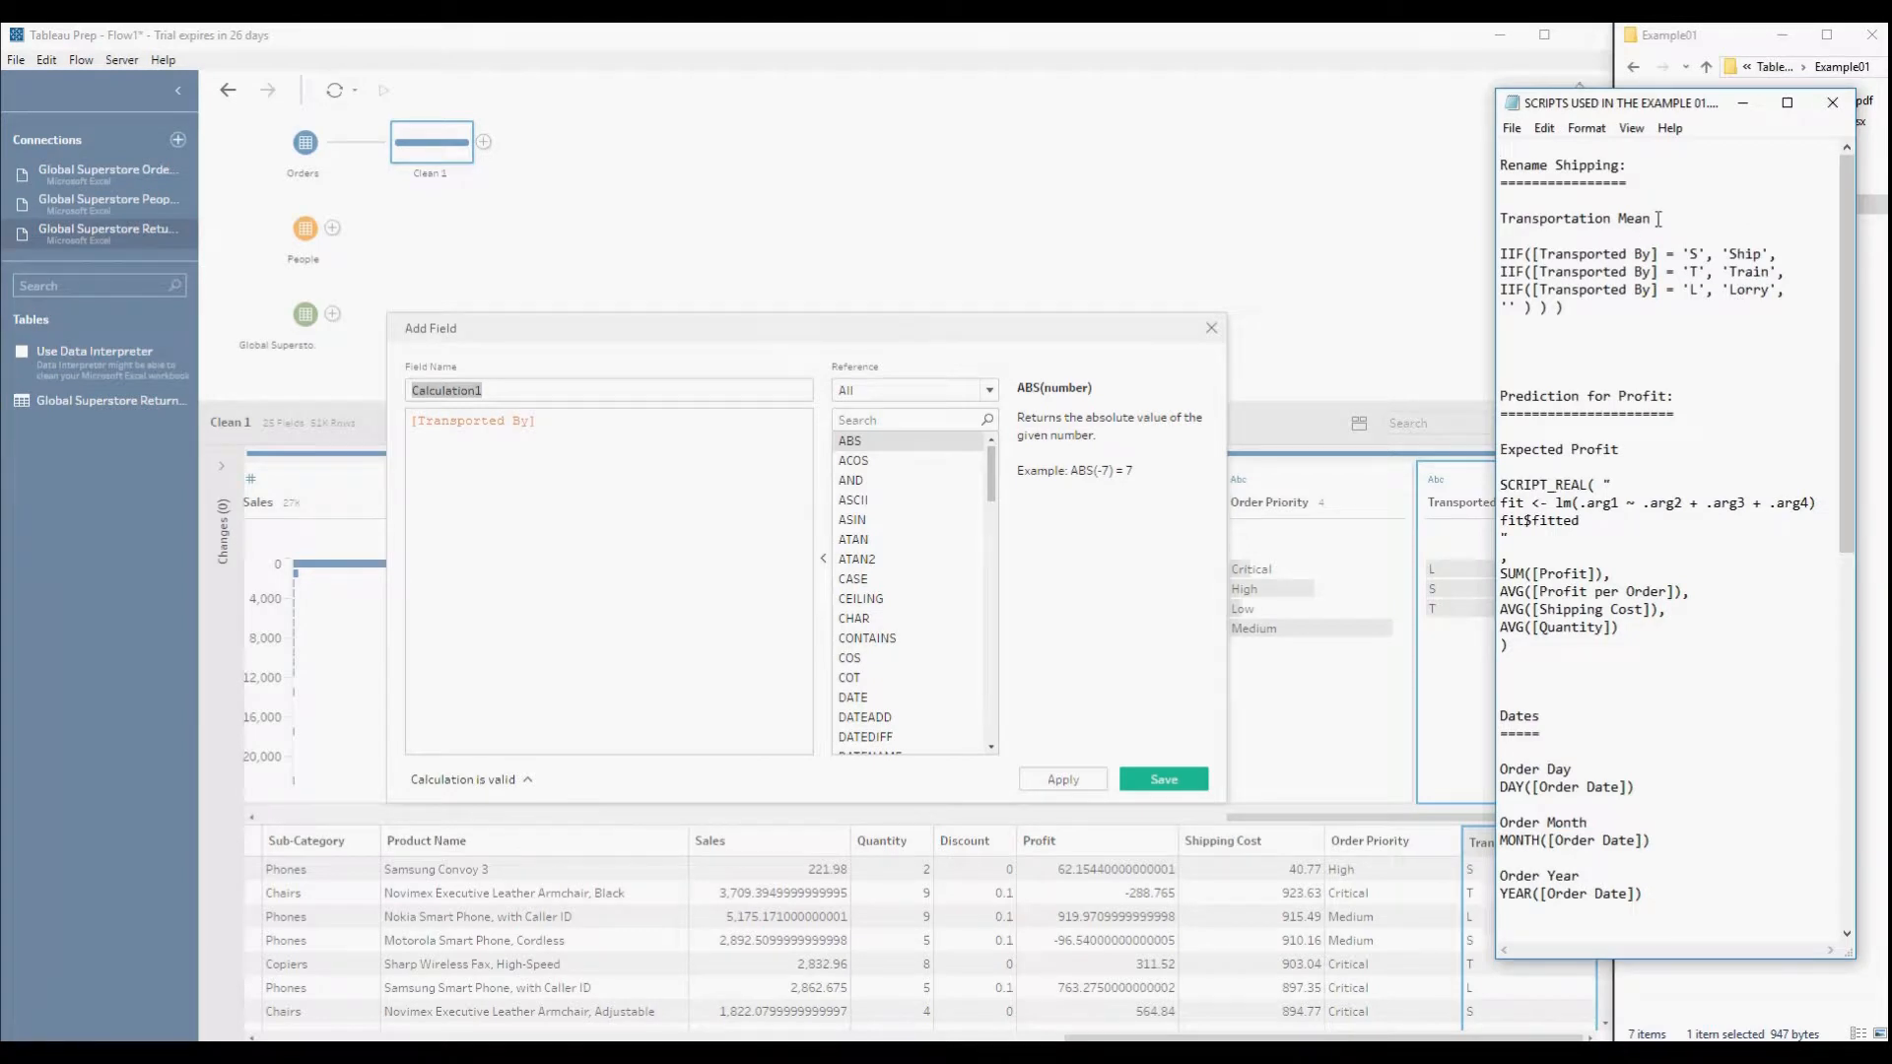
{"action": "left_click_drag", "start_coordinate": [1661, 218], "coordinate": [1450, 217]}
{"action": "key", "text": "ctrl+c"}
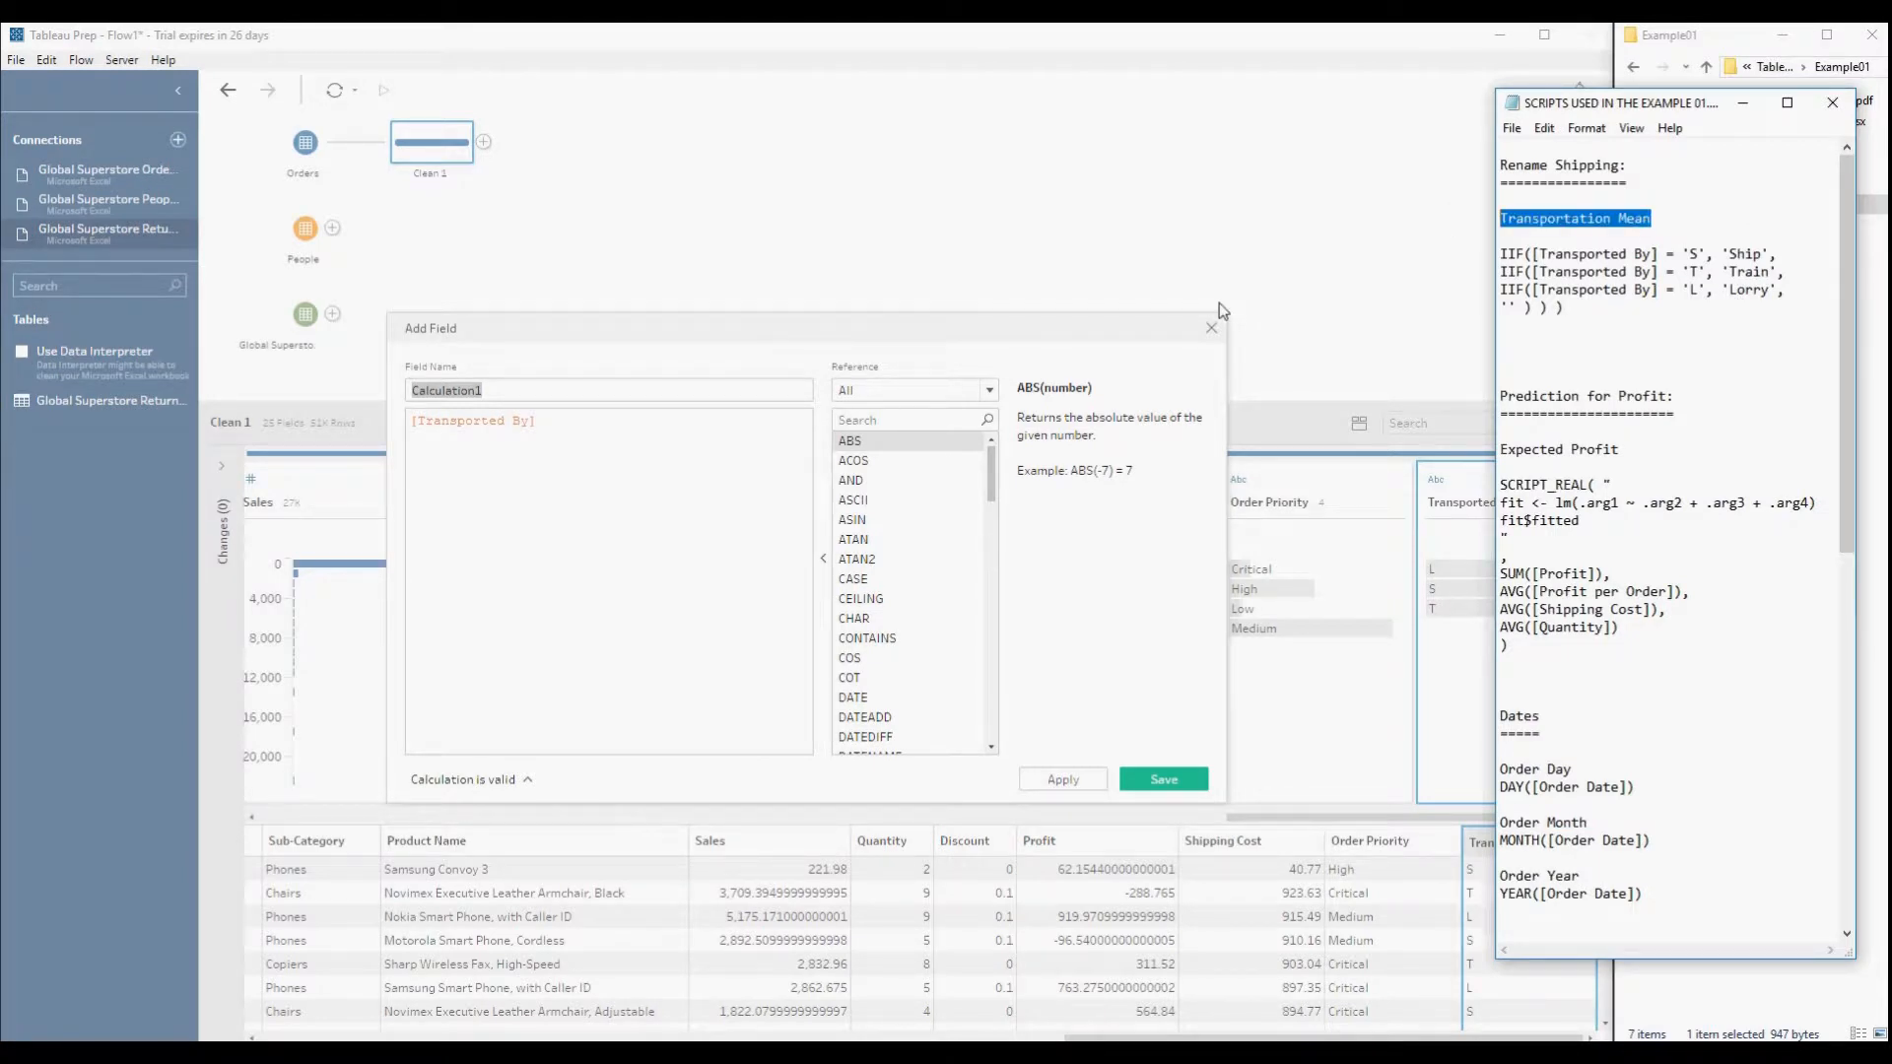
{"action": "left_click", "coordinate": [569, 386]}
{"action": "double_click", "coordinate": [455, 390]}
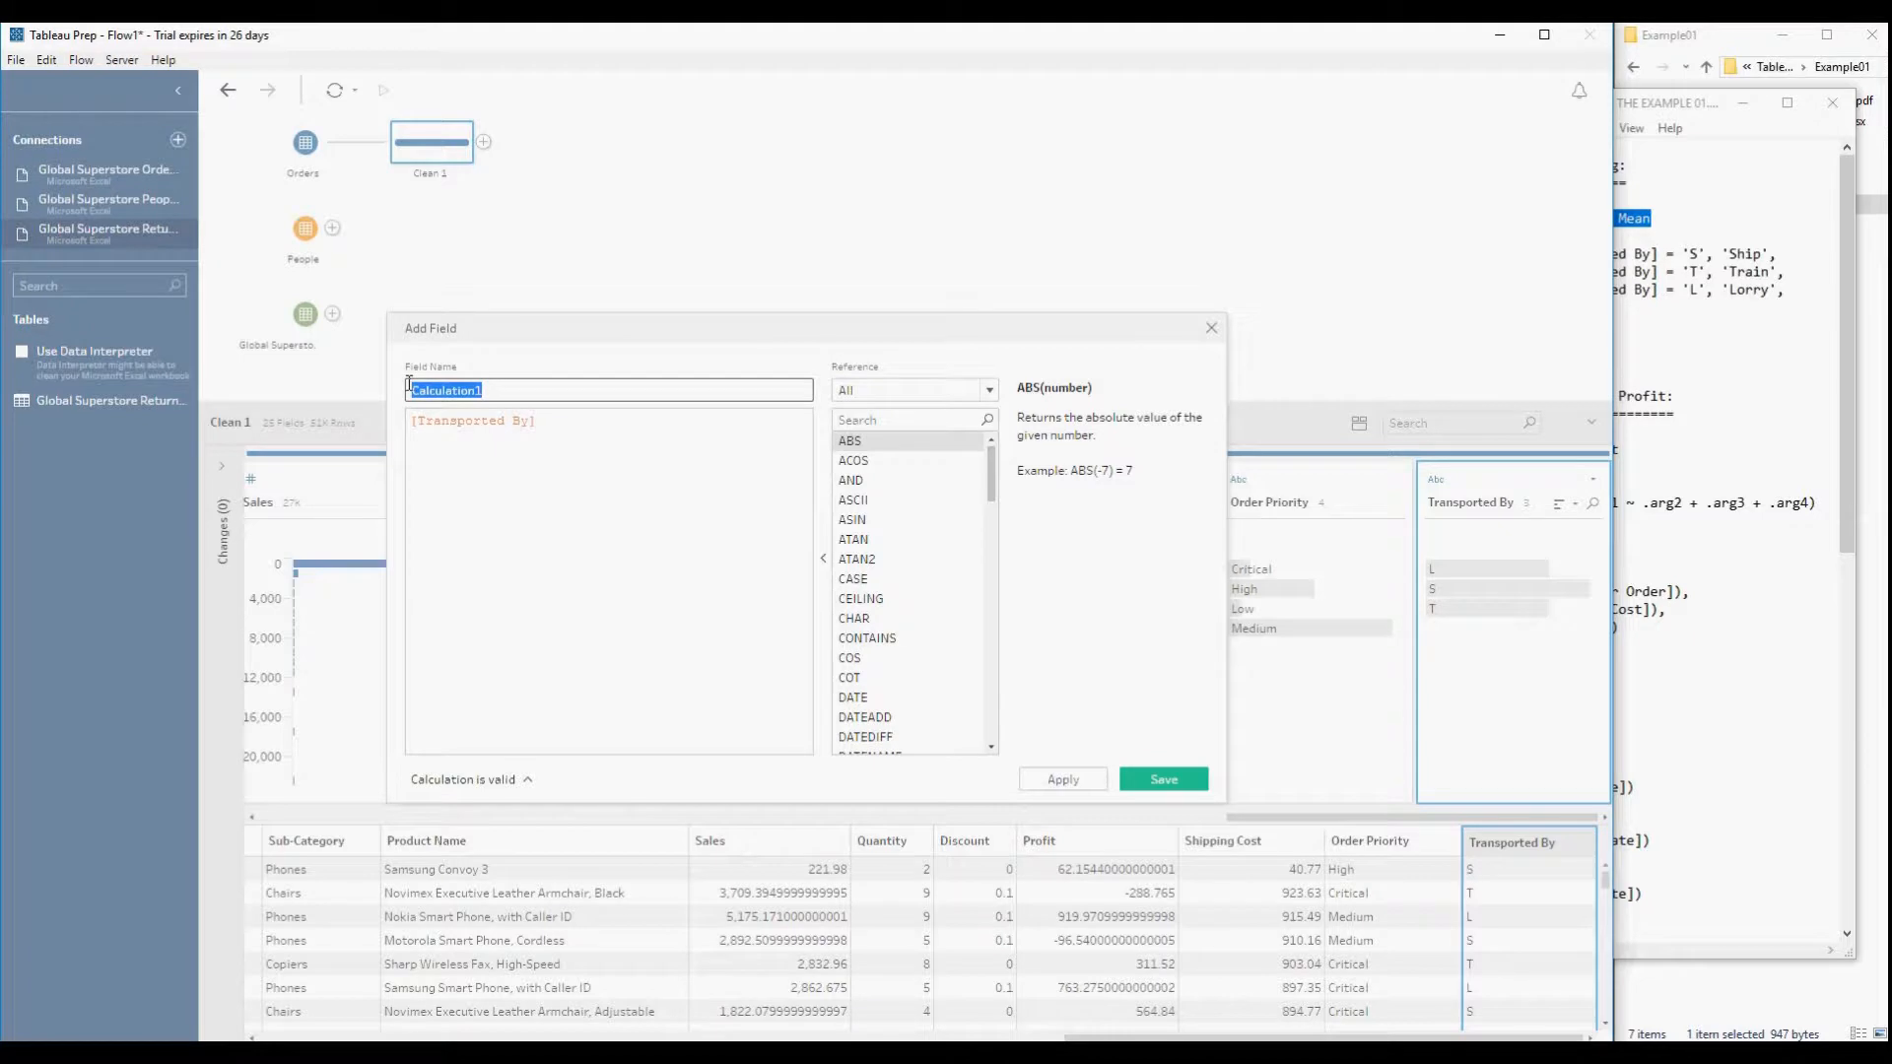
{"action": "key", "text": "ctrl+v"}
- Replace the formula with the script's nested IIF mapping Transported By S to 'Ship', T to 'Train', L to 'Lorry', otherwise '', and save the field
{"action": "left_click", "coordinate": [1764, 388]}
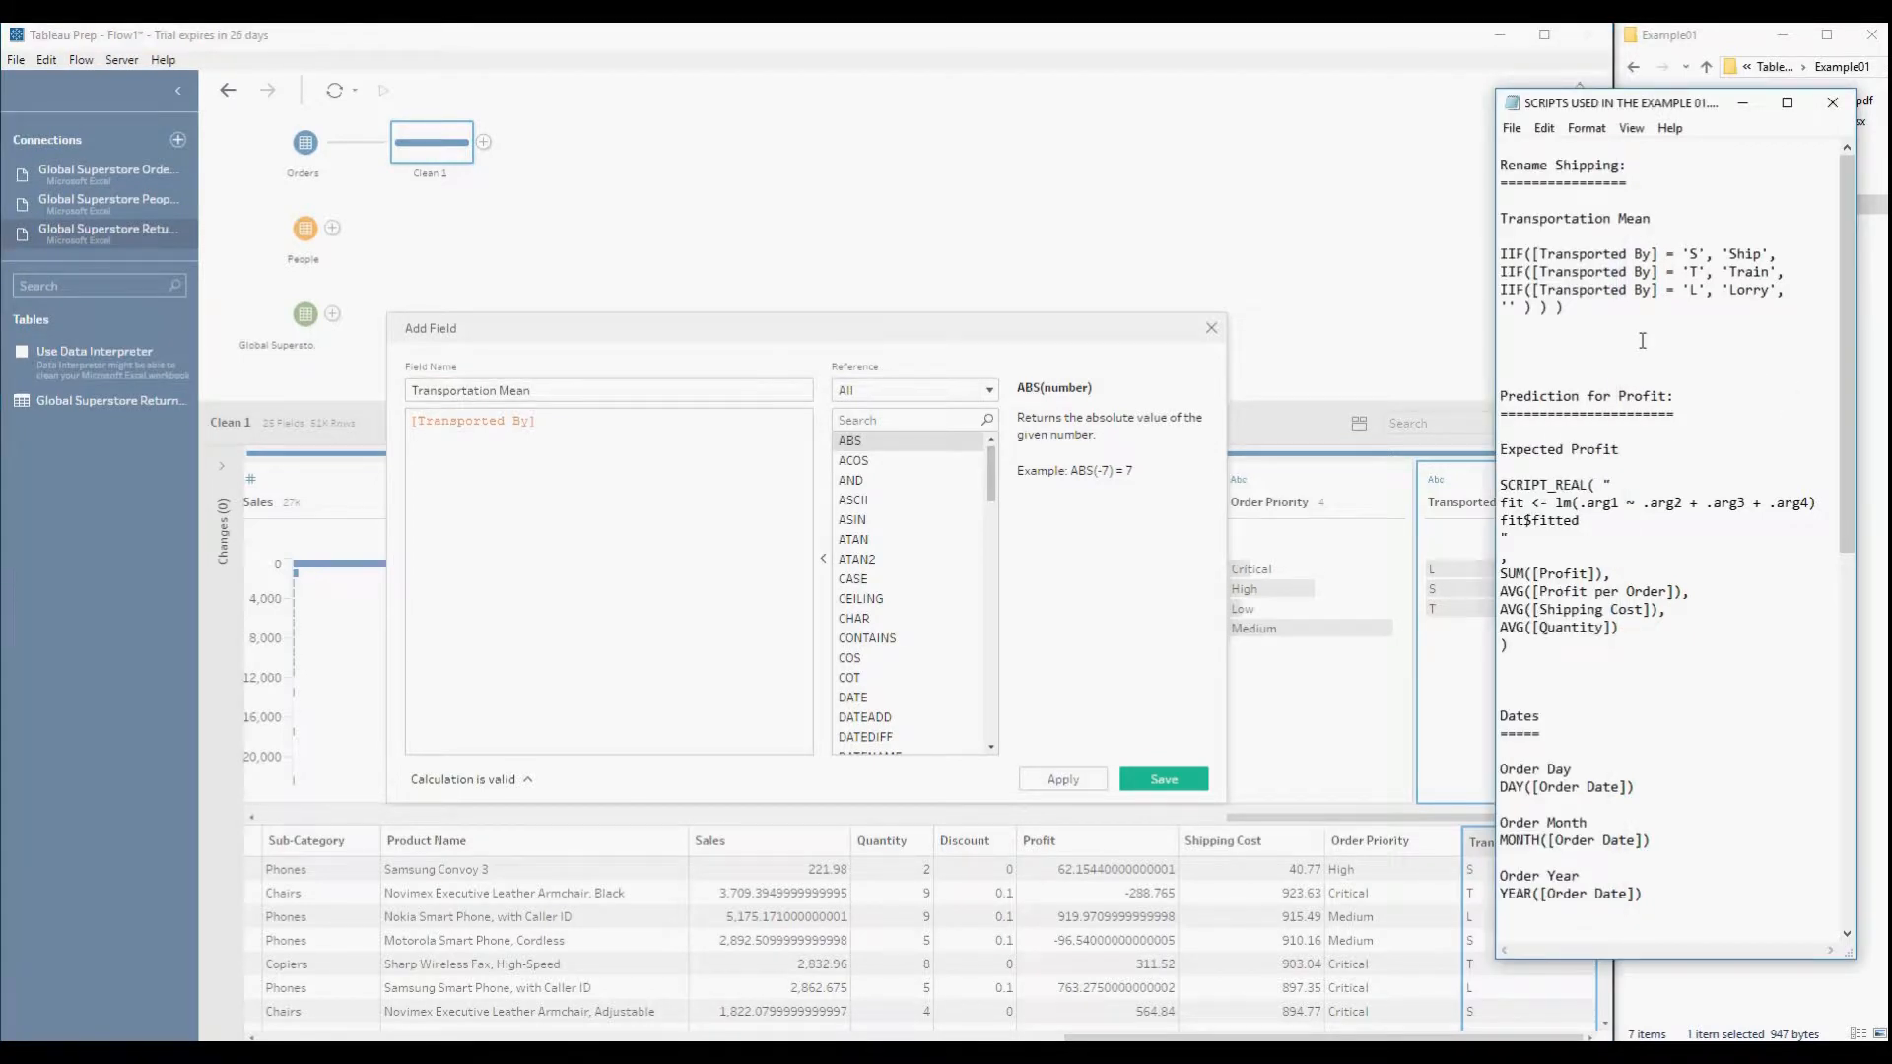
{"action": "left_click_drag", "start_coordinate": [1567, 307], "coordinate": [1478, 252]}
{"action": "key", "text": "ctrl+c"}
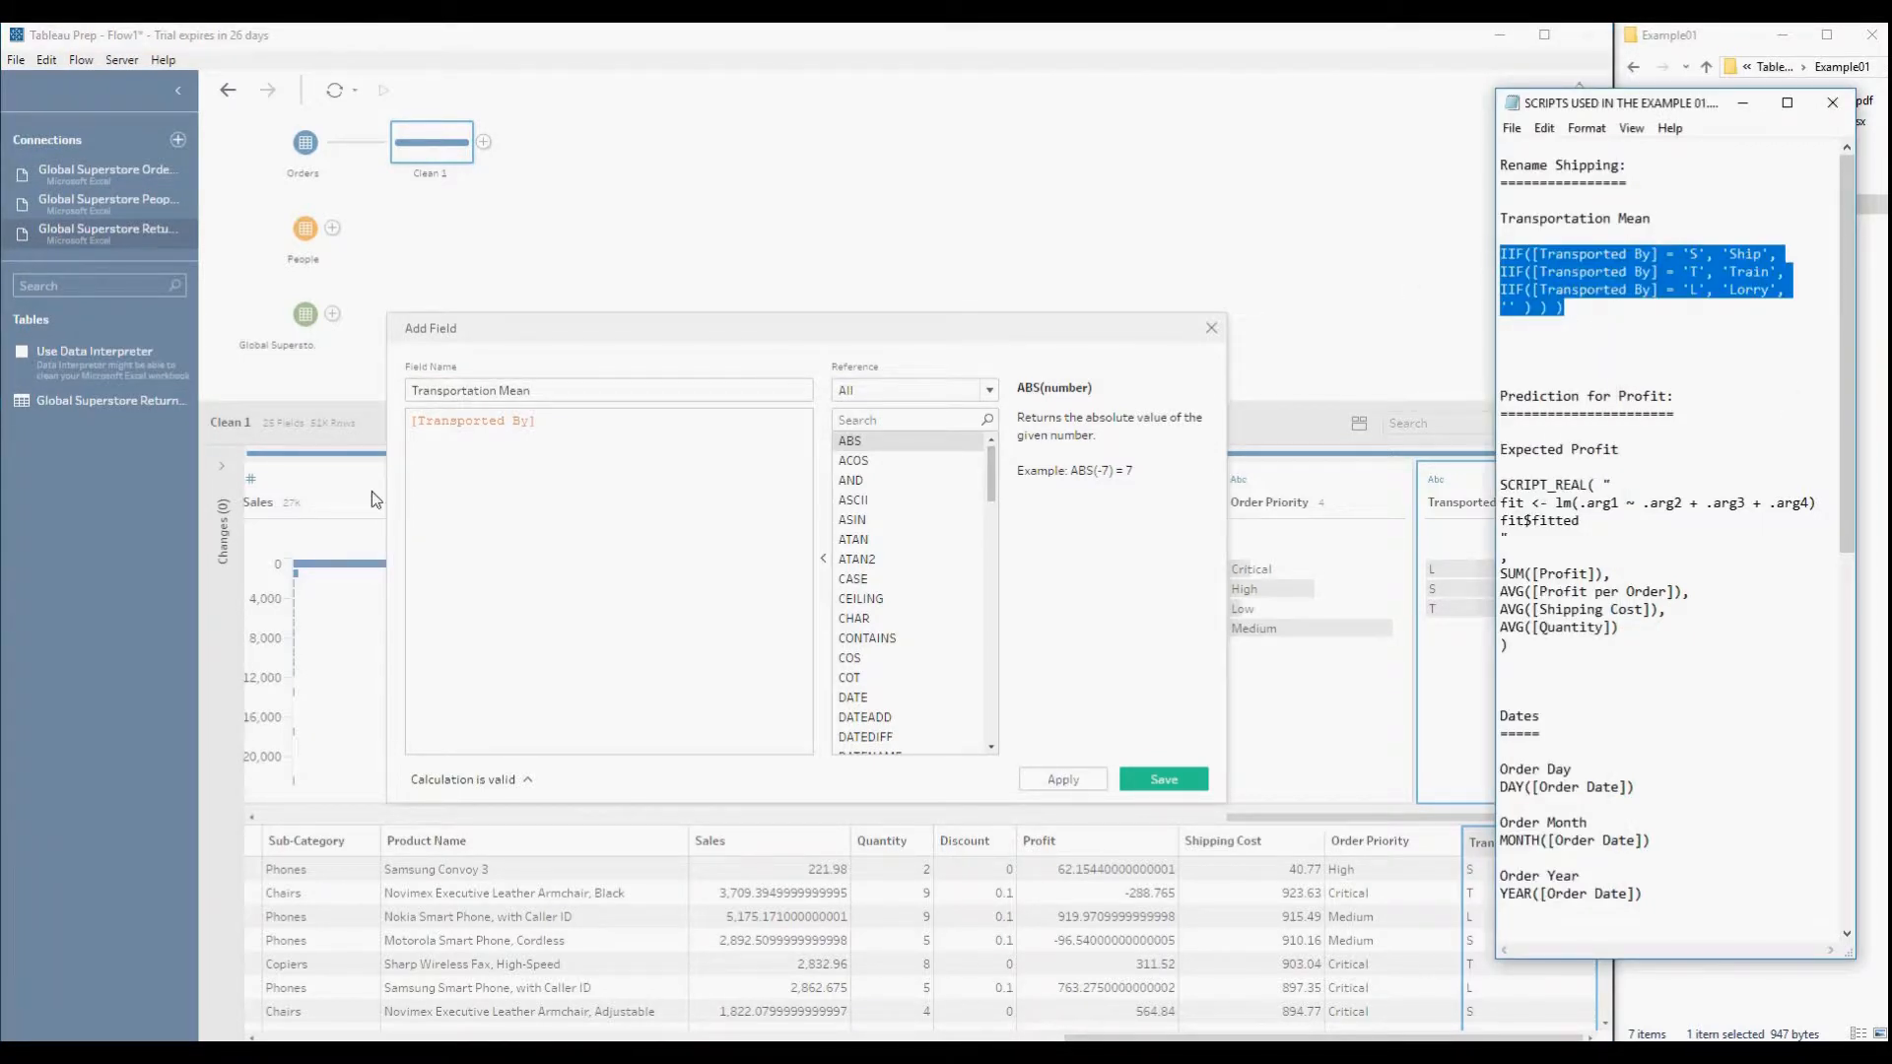
{"action": "left_click", "coordinate": [669, 506]}
{"action": "key", "text": "ctrl+a"}
{"action": "key", "text": "ctrl+v"}
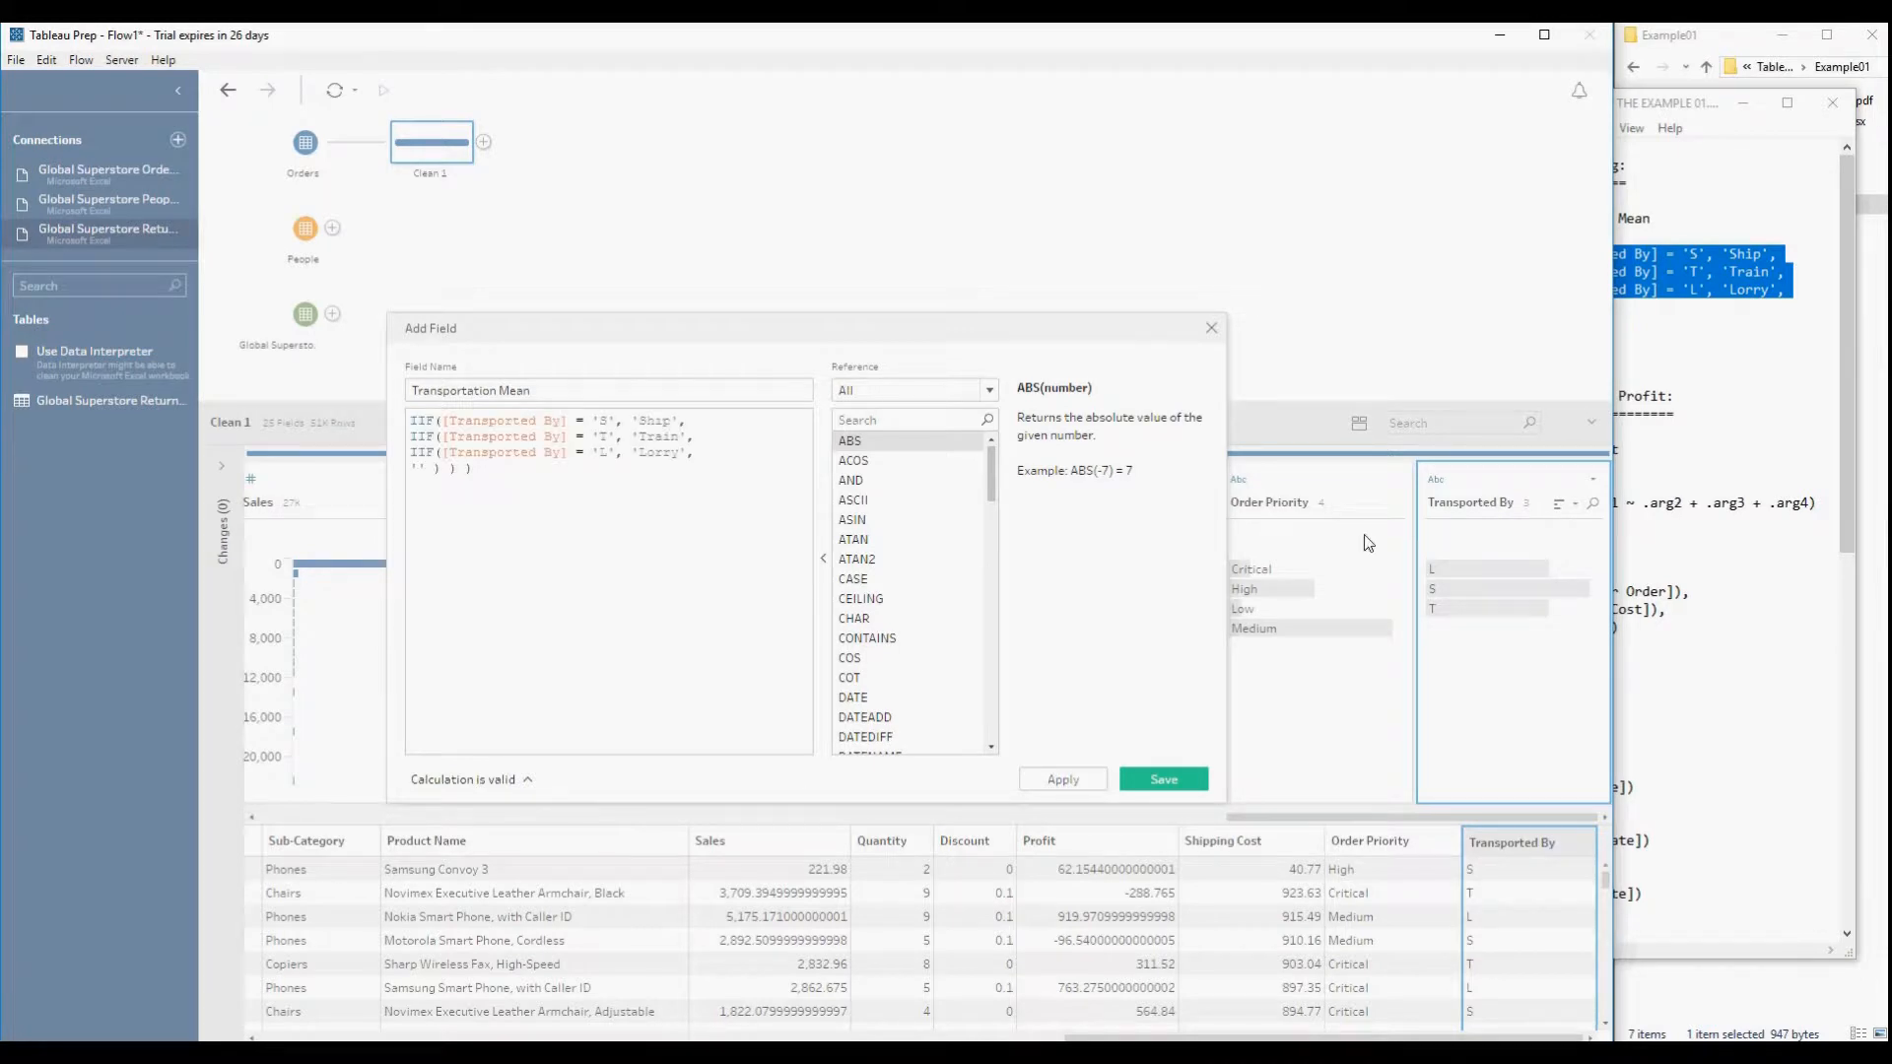
{"action": "left_click", "coordinate": [1764, 102]}
{"action": "left_click", "coordinate": [1824, 103]}
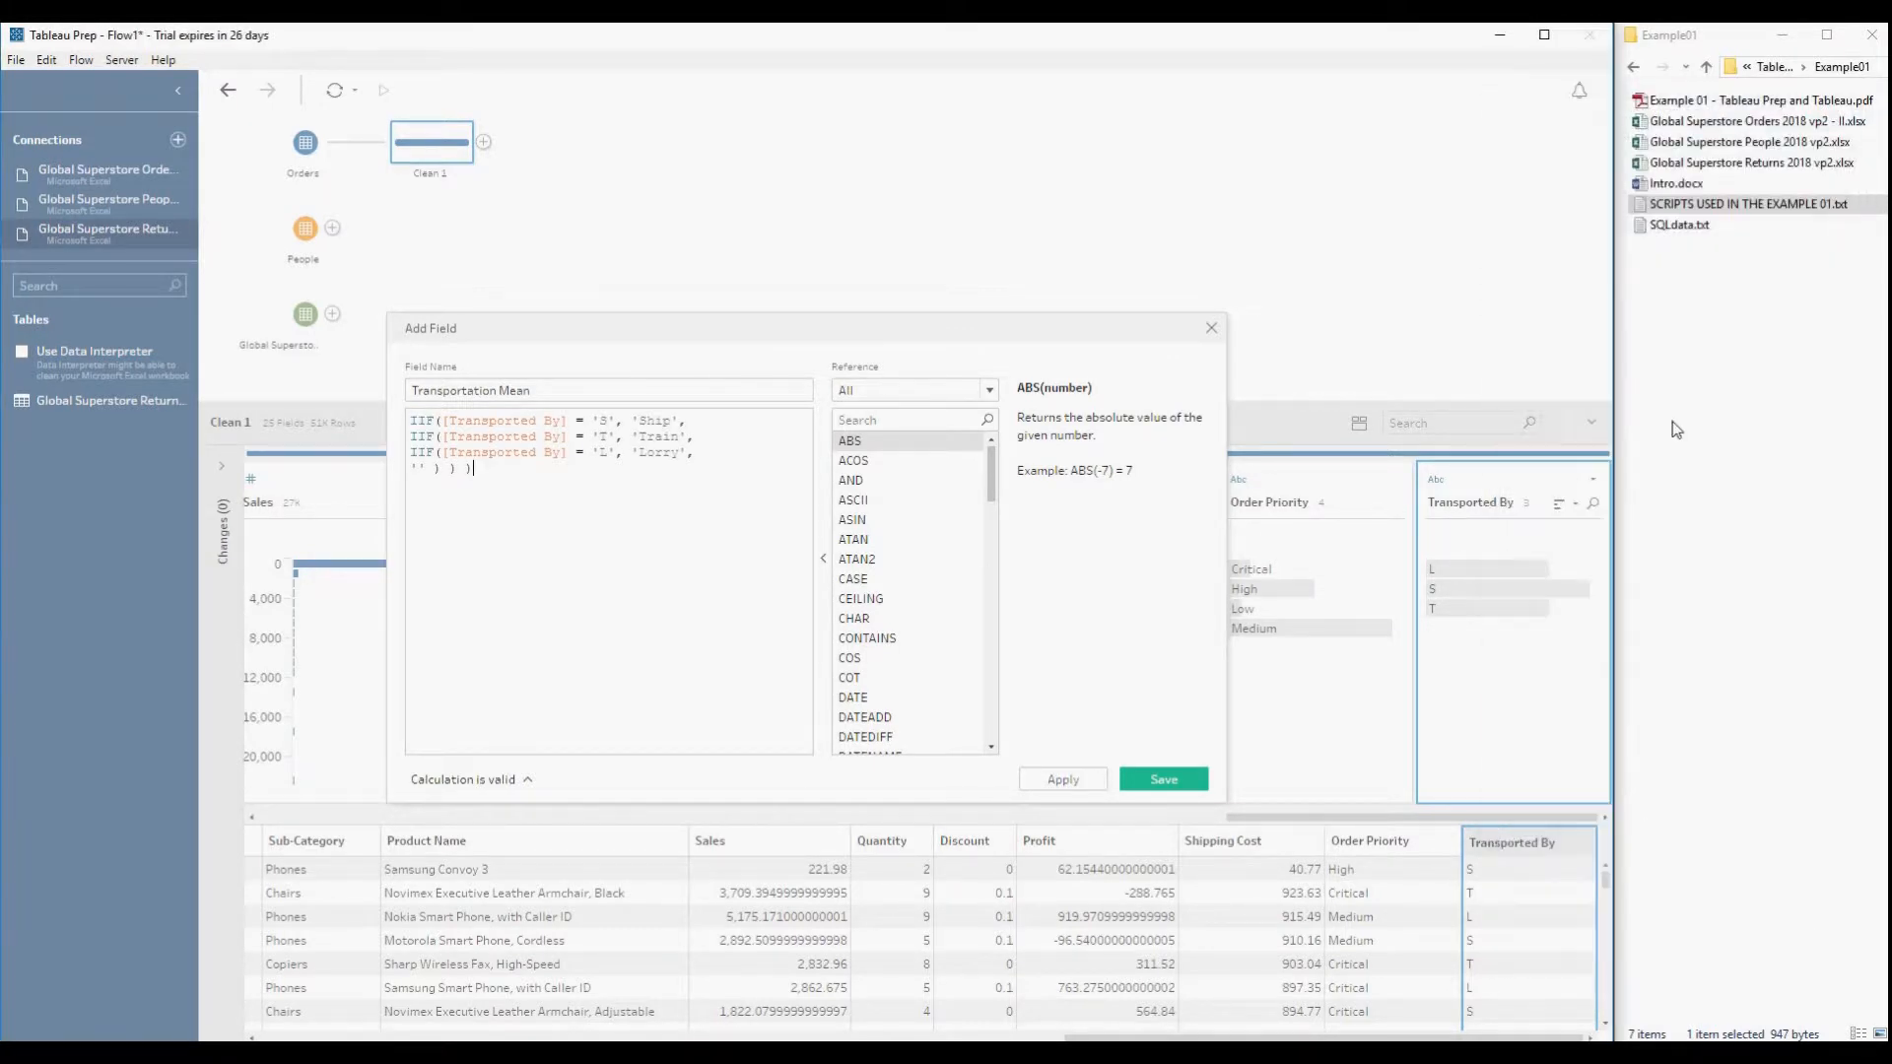
{"action": "left_click", "coordinate": [1100, 788]}
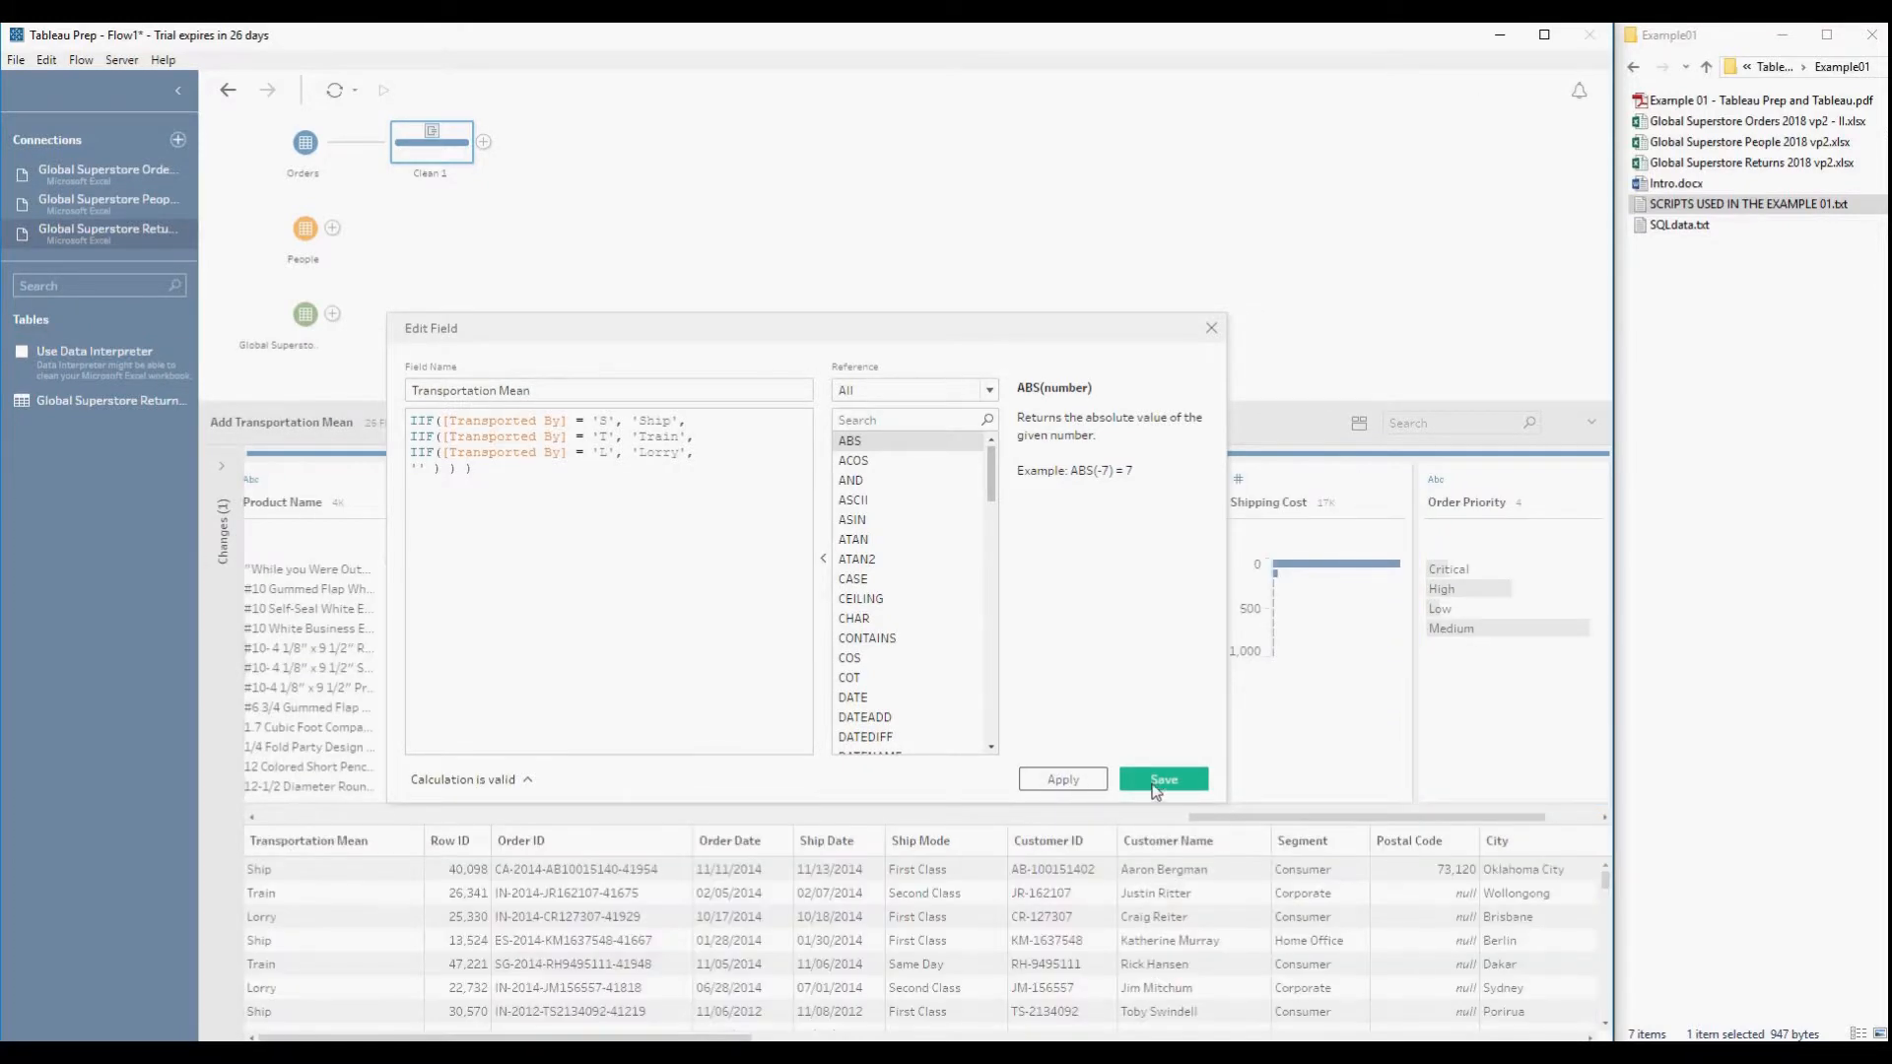
{"action": "left_click", "coordinate": [1163, 781]}
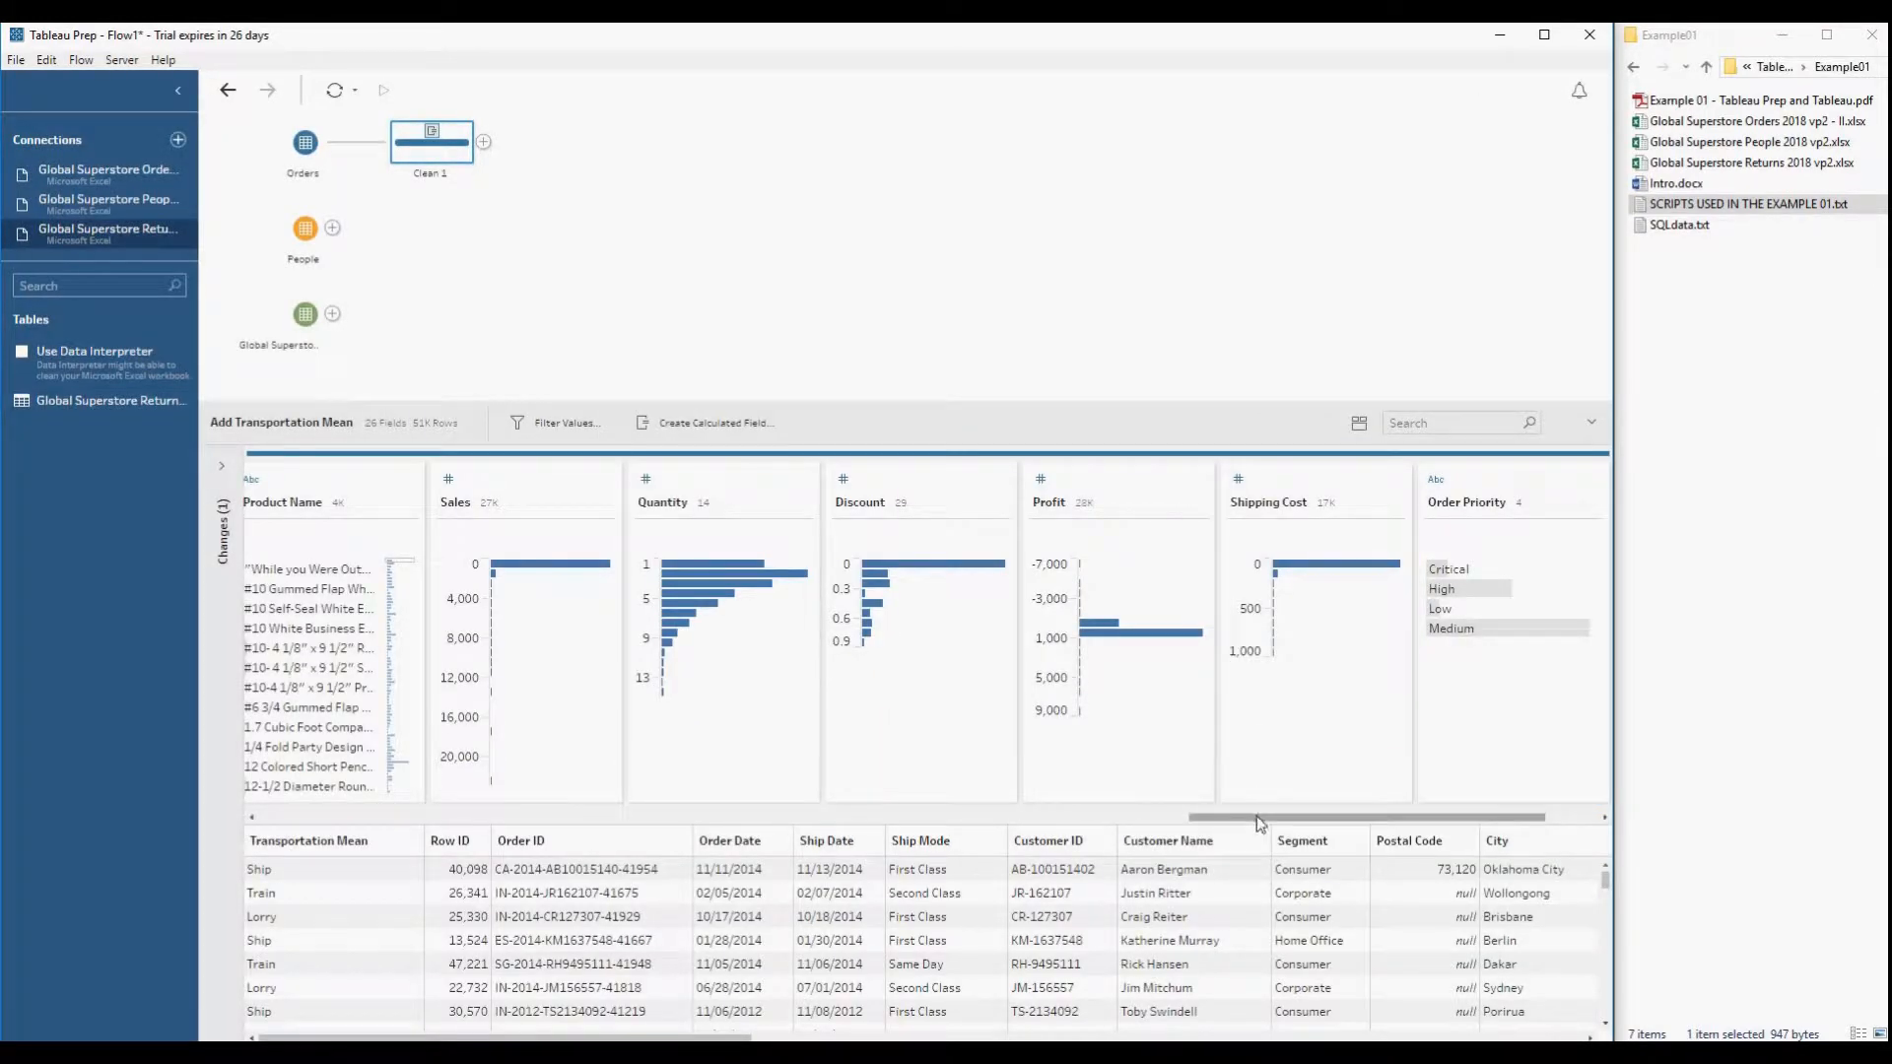
- Compare the Transportation Mean values with the original Transported By codes in the data rows
{"action": "left_click_drag", "start_coordinate": [1256, 816], "coordinate": [1200, 816]}
{"action": "left_click_drag", "start_coordinate": [452, 794], "coordinate": [252, 802]}
{"action": "mouse_move", "coordinate": [307, 570]}
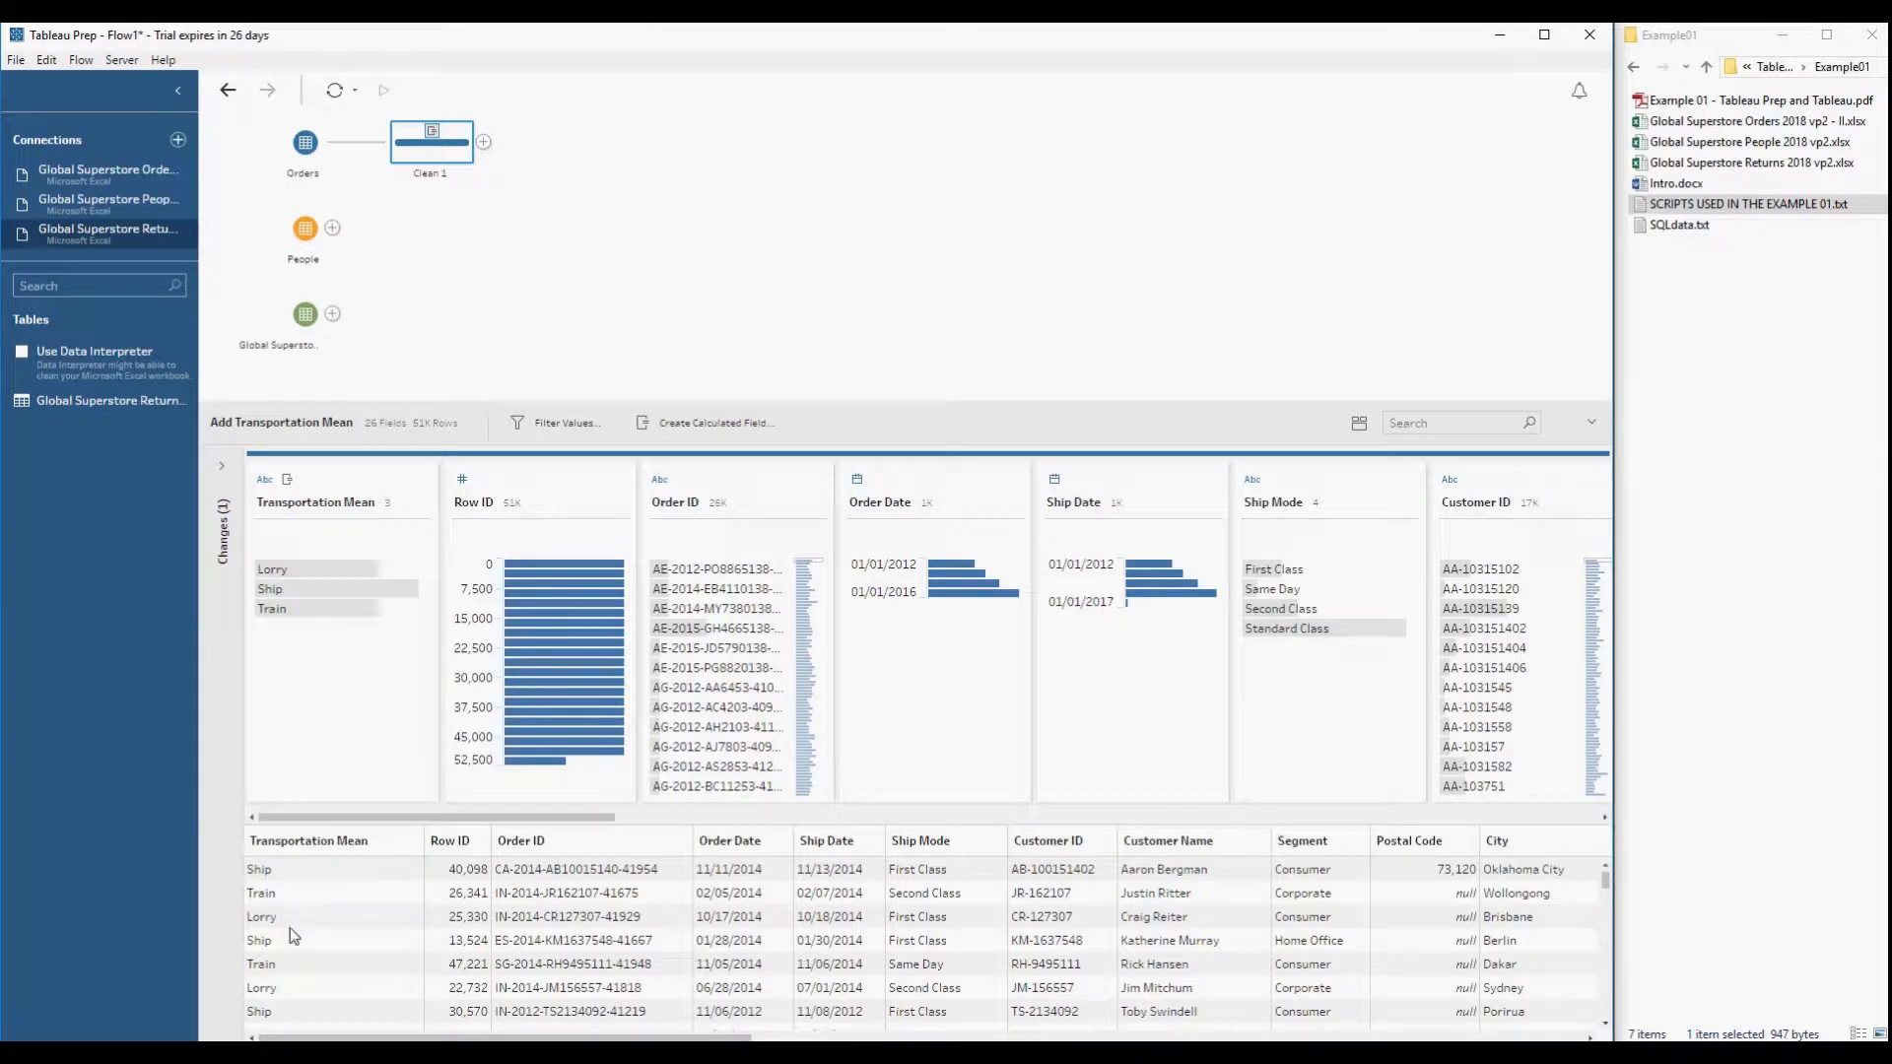
{"action": "left_click", "coordinate": [281, 875]}
{"action": "left_click_drag", "start_coordinate": [440, 1038], "coordinate": [1272, 1020]}
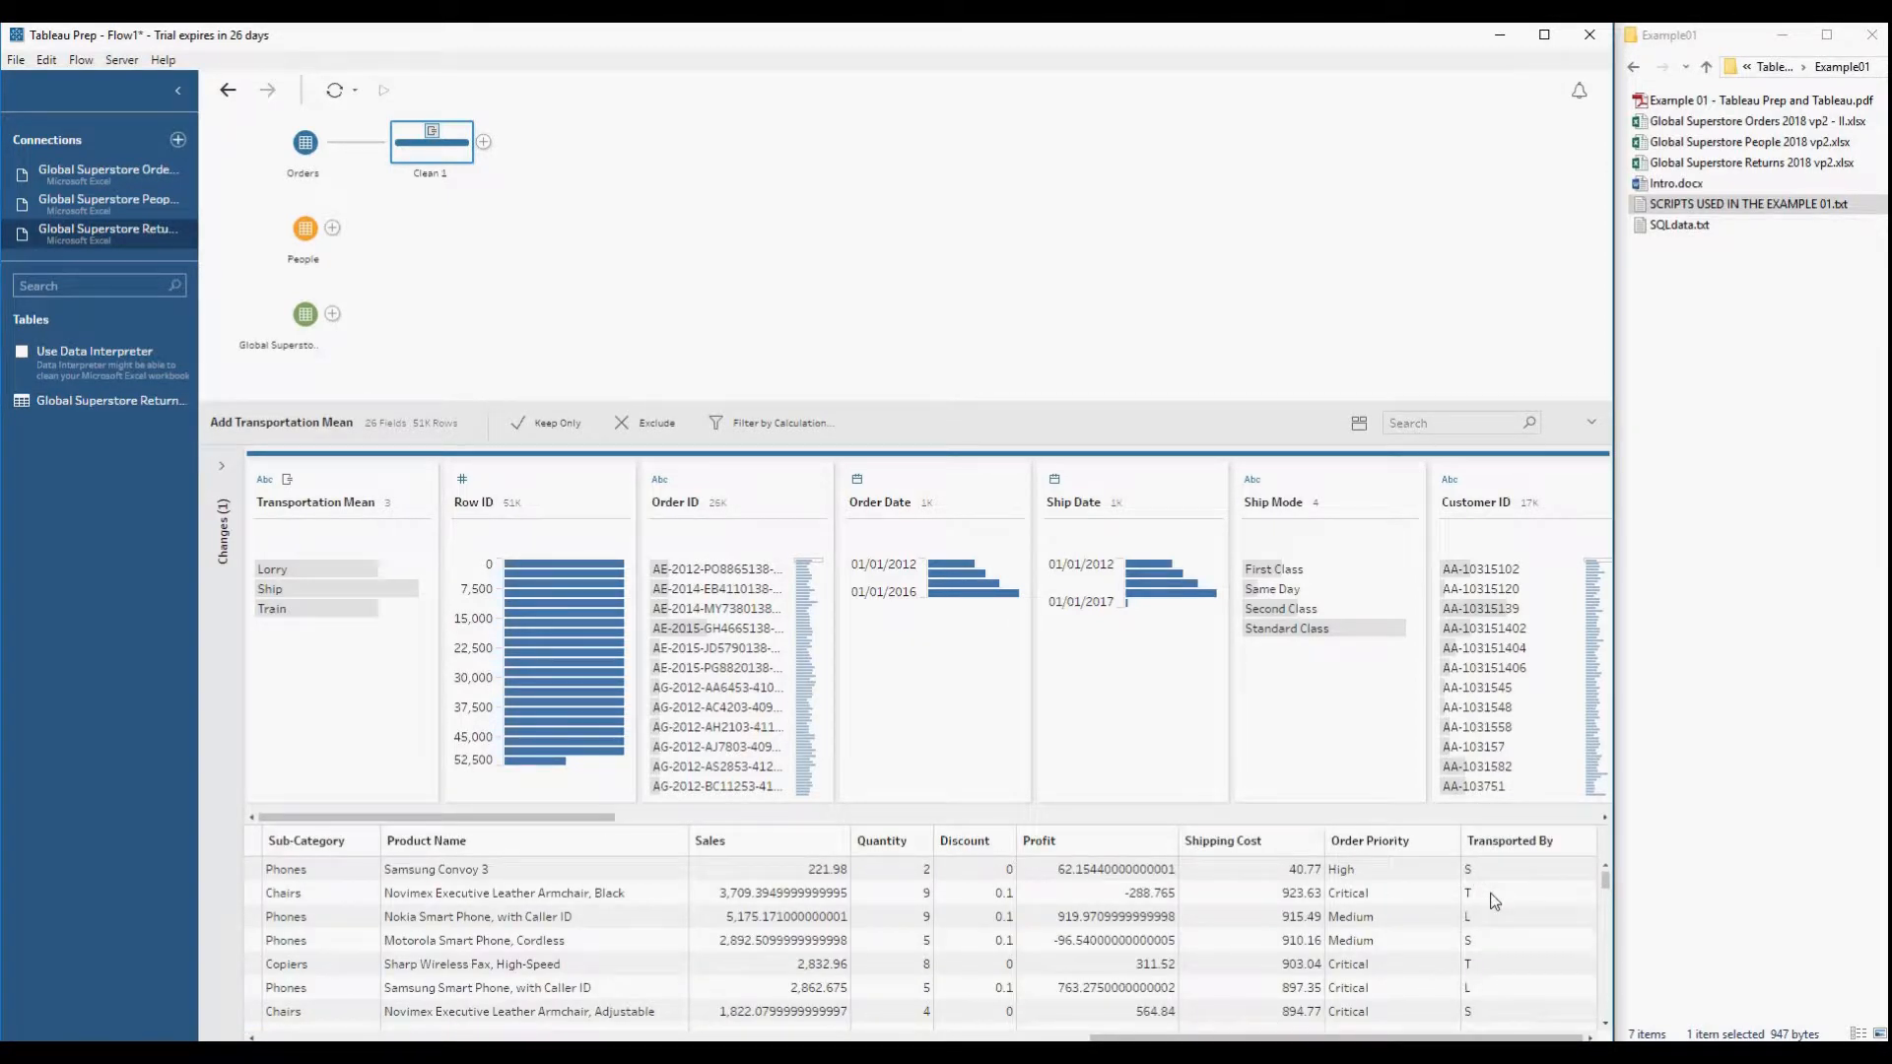
{"action": "left_click_drag", "start_coordinate": [1429, 1038], "coordinate": [595, 1038]}
{"action": "left_click", "coordinate": [339, 871]}
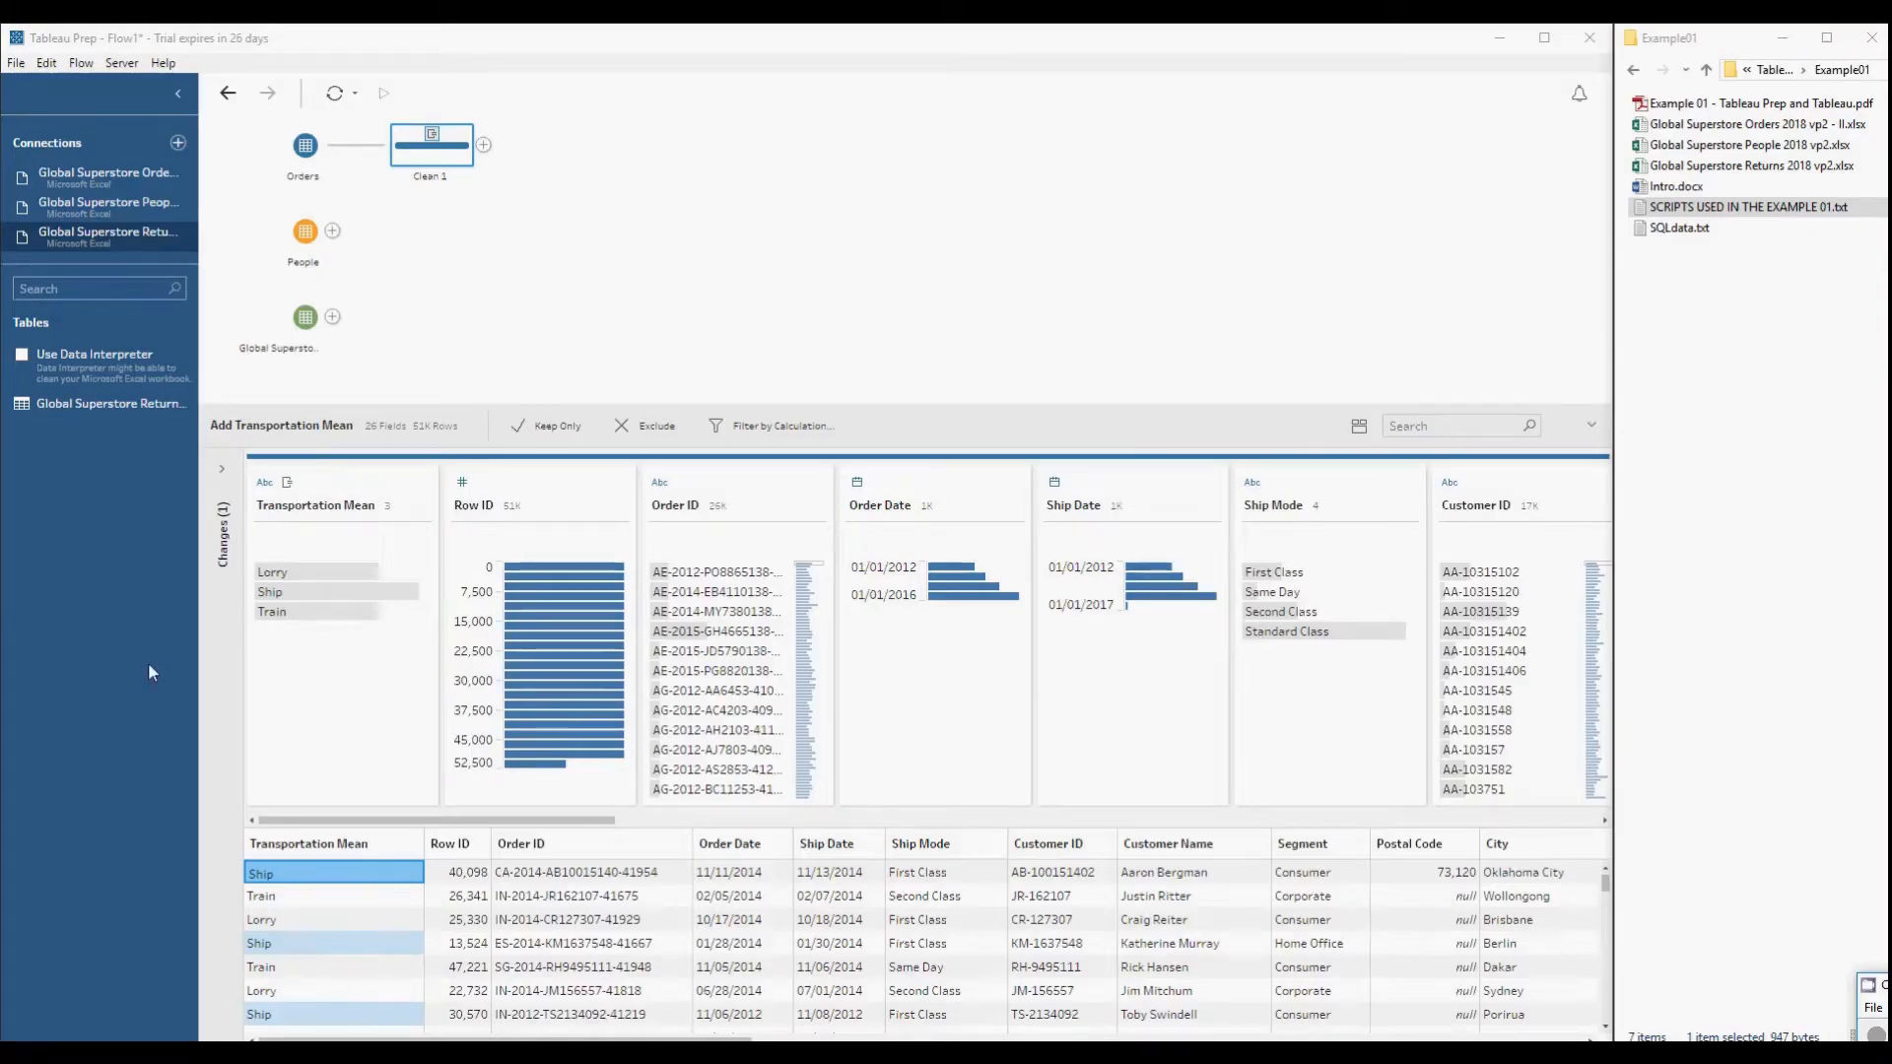
- Remove the Transported By field from the Orders cleaning step and select the Transportation Mean field
{"action": "left_click_drag", "start_coordinate": [485, 821], "coordinate": [1538, 826]}
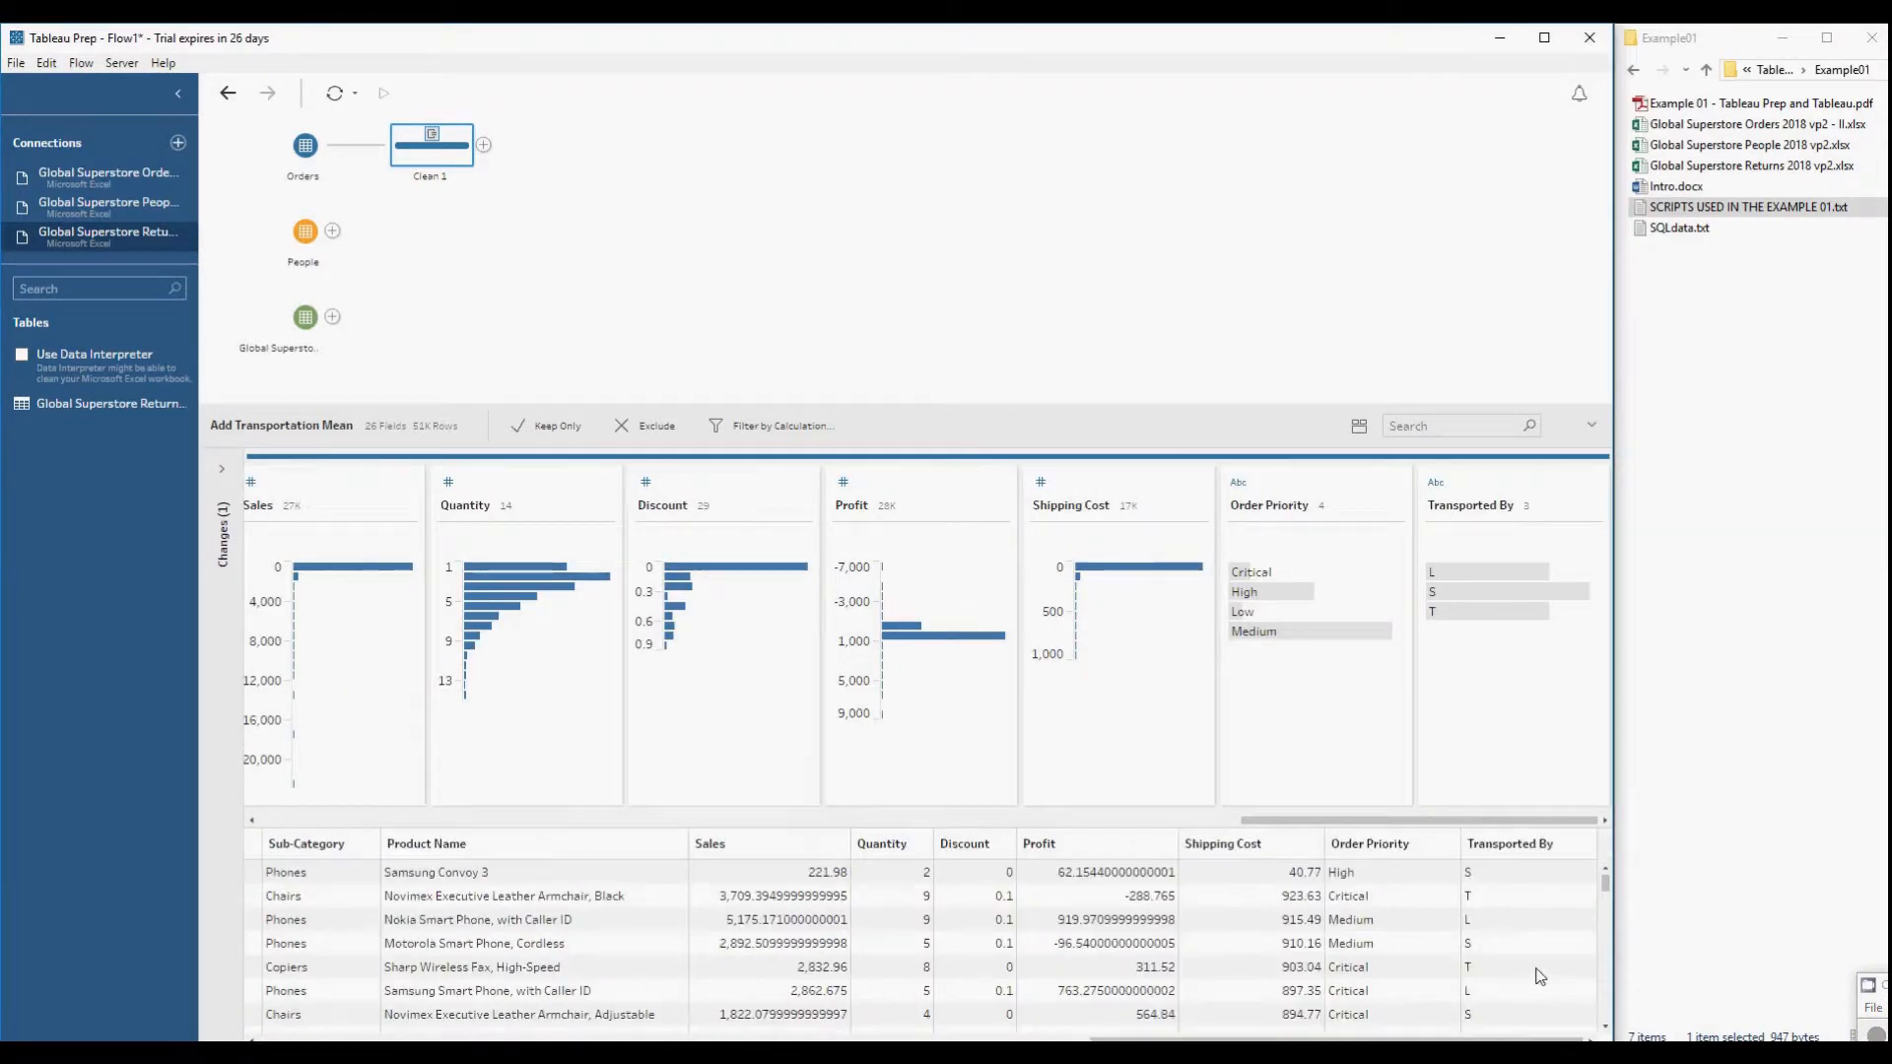
{"action": "left_click", "coordinate": [1593, 482]}
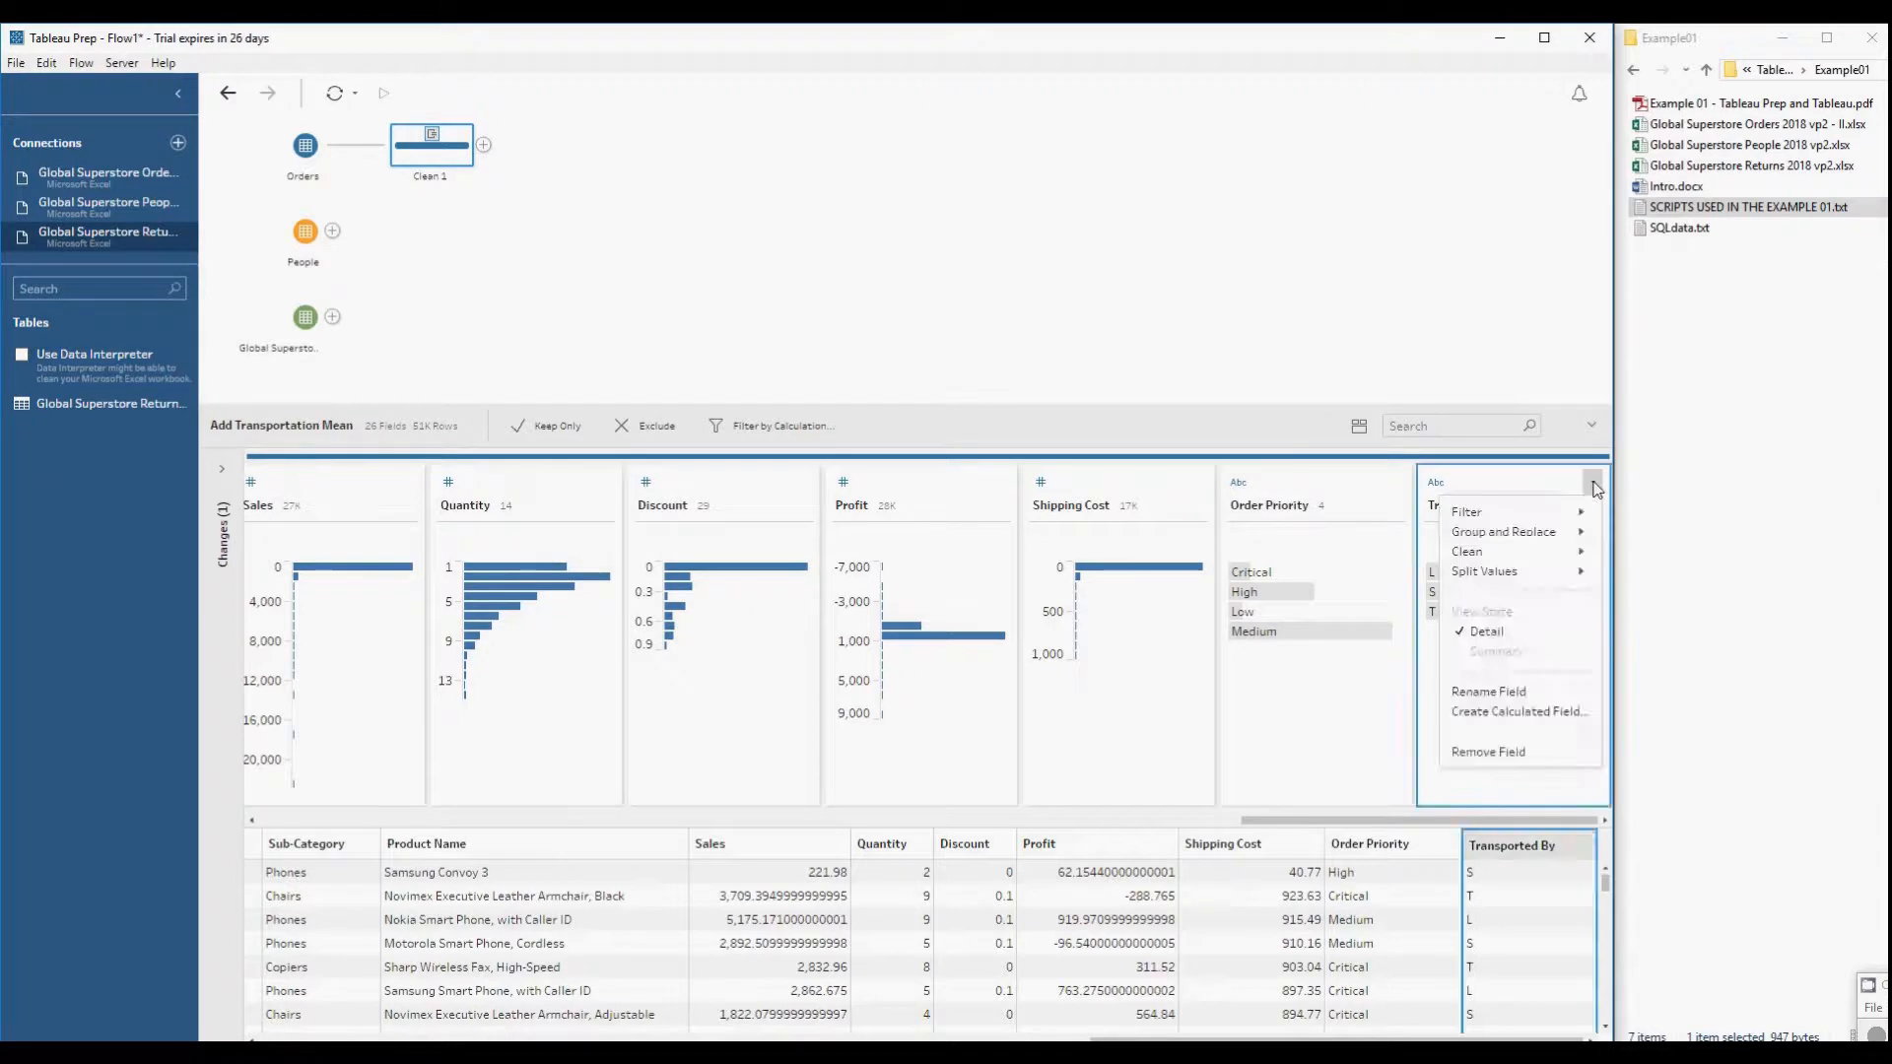
{"action": "left_click", "coordinate": [1528, 754]}
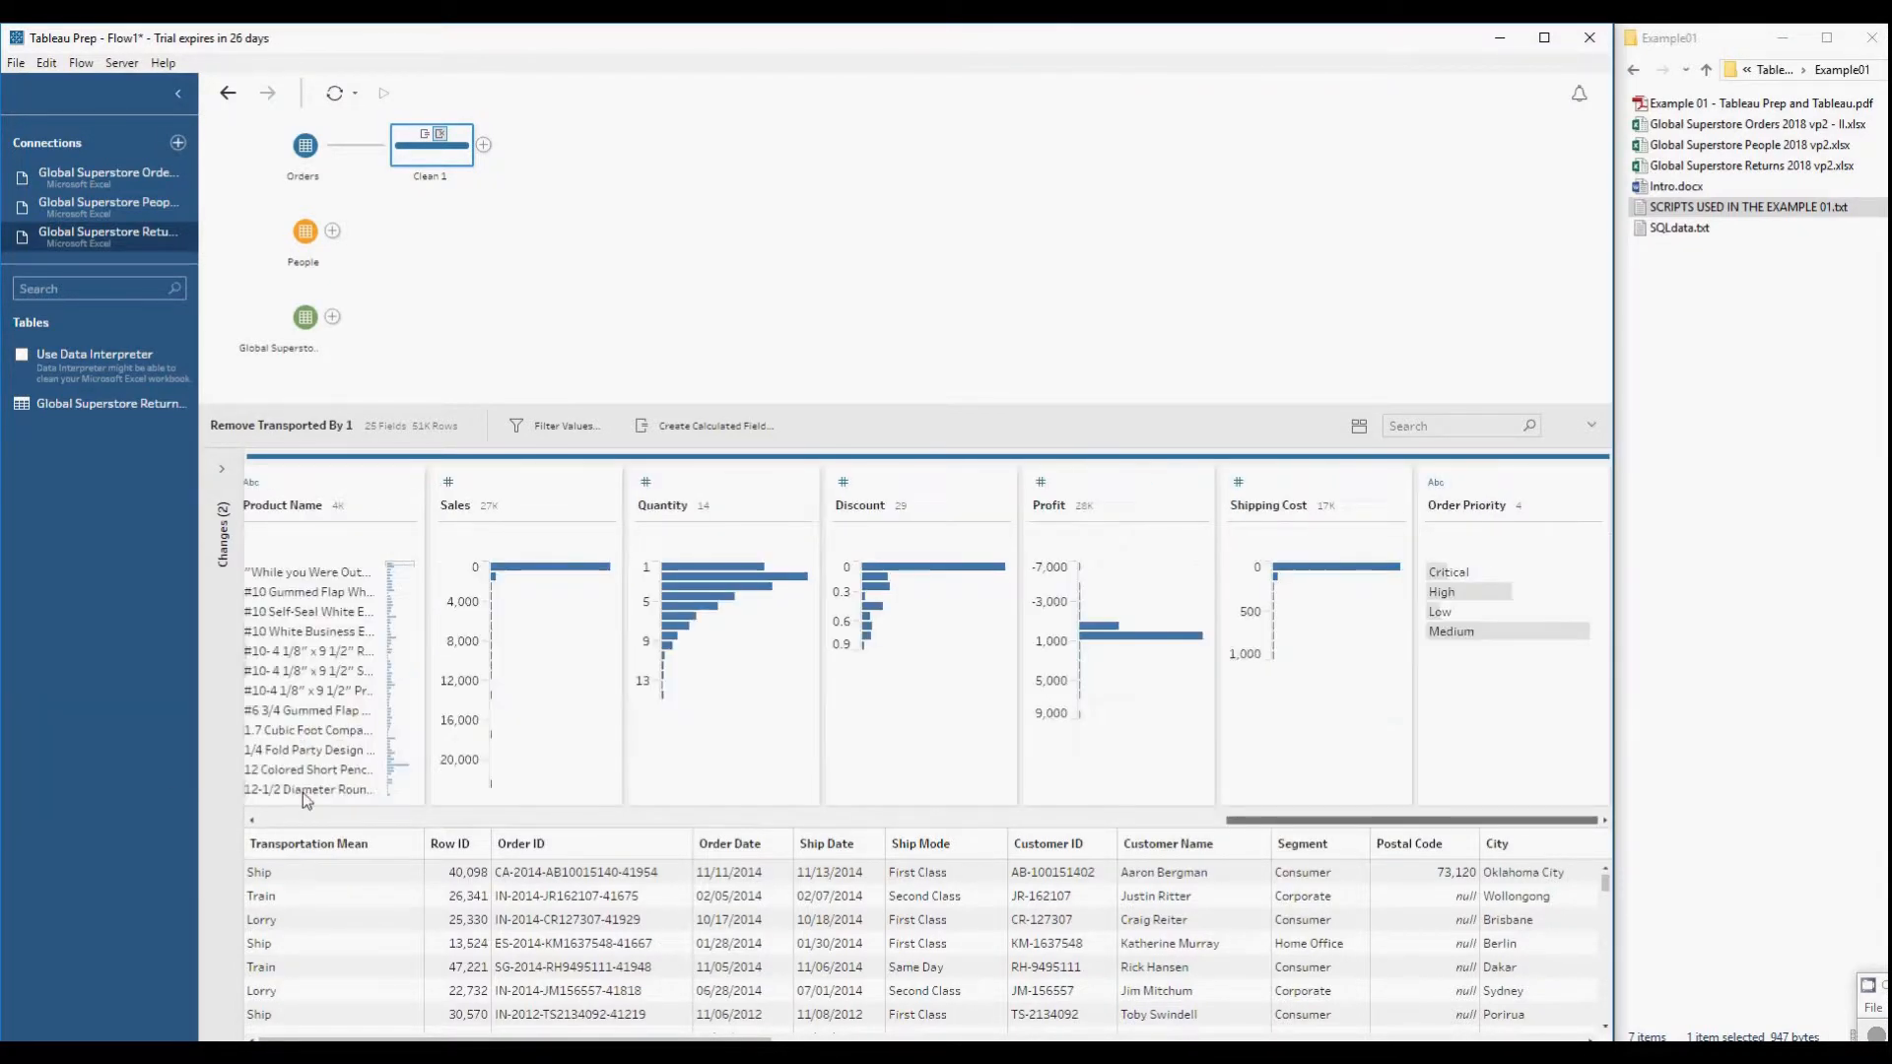
{"action": "scroll", "coordinate": [303, 792], "scroll_direction": "left", "scroll_amount": 10}
{"action": "left_click", "coordinate": [333, 498]}
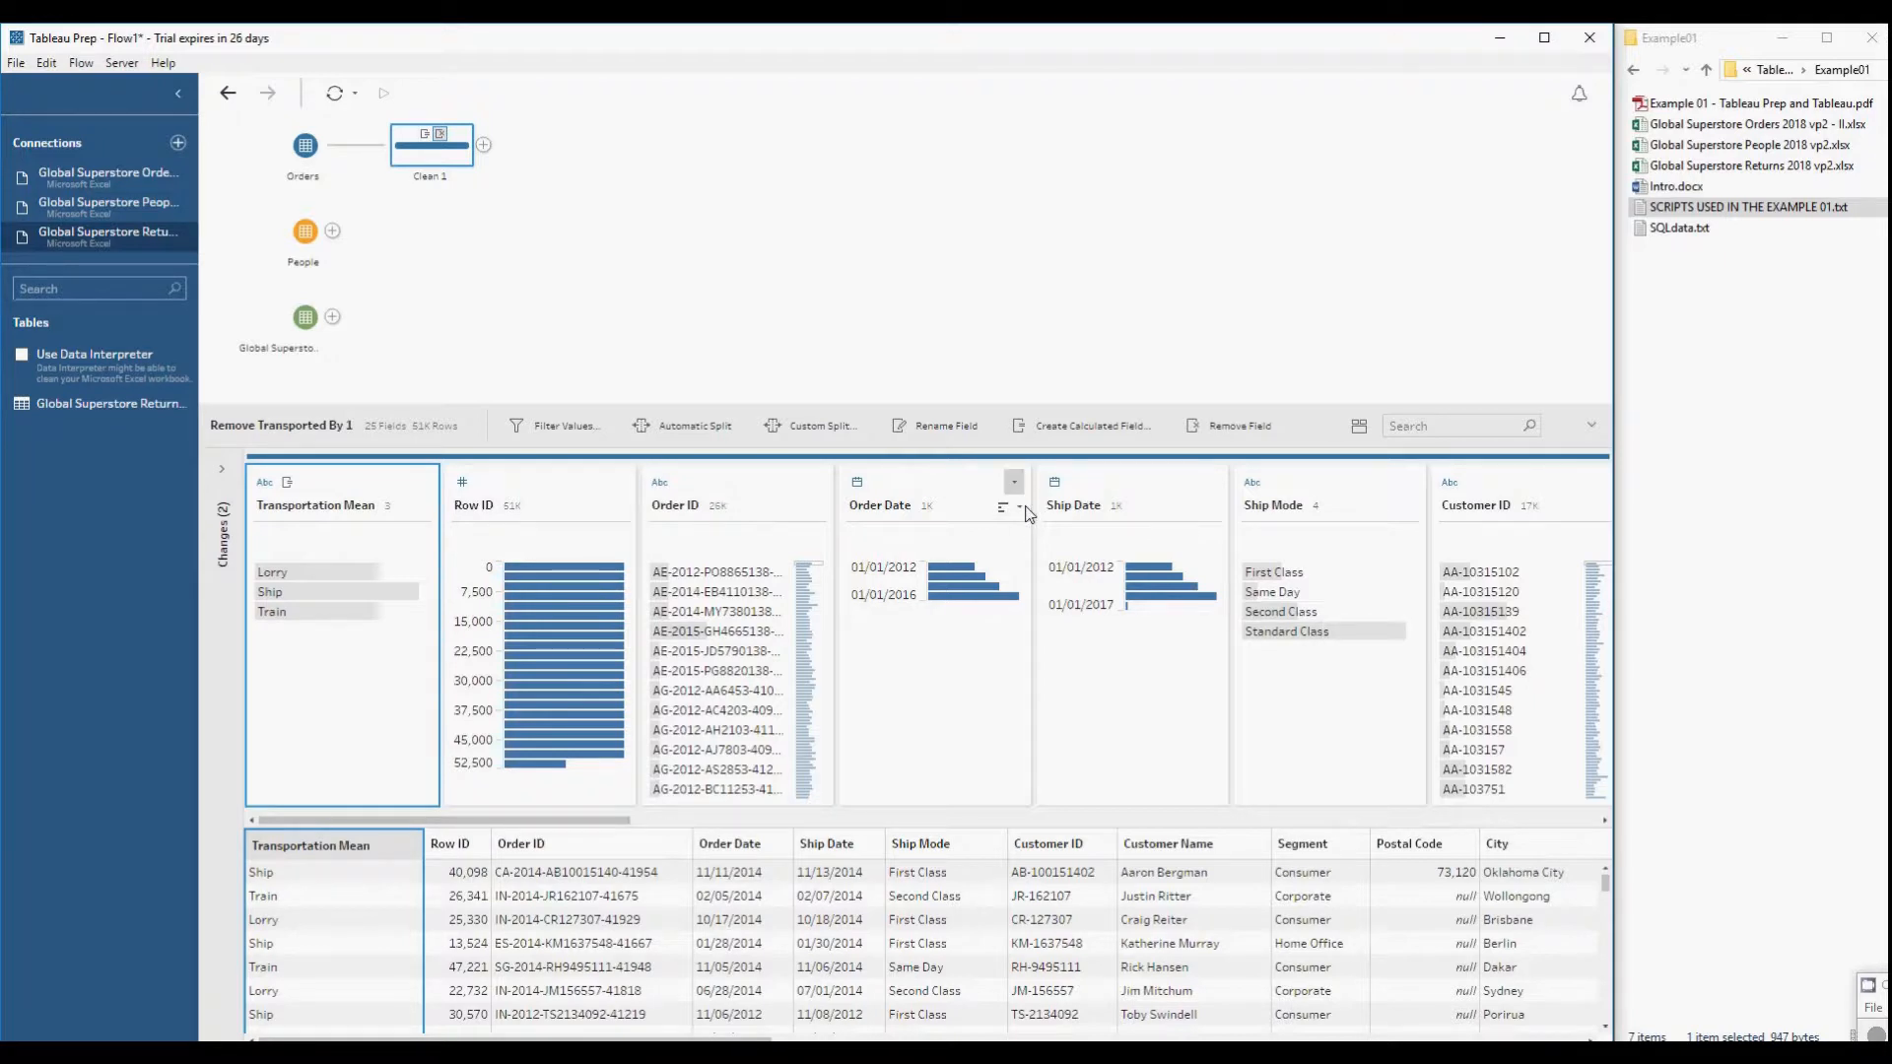
- Create a calculated field from Order Date and name it Order Day, copying the name from SCRIPTS USED IN THE EXAMPLE 01.txt
{"action": "left_click", "coordinate": [1019, 507]}
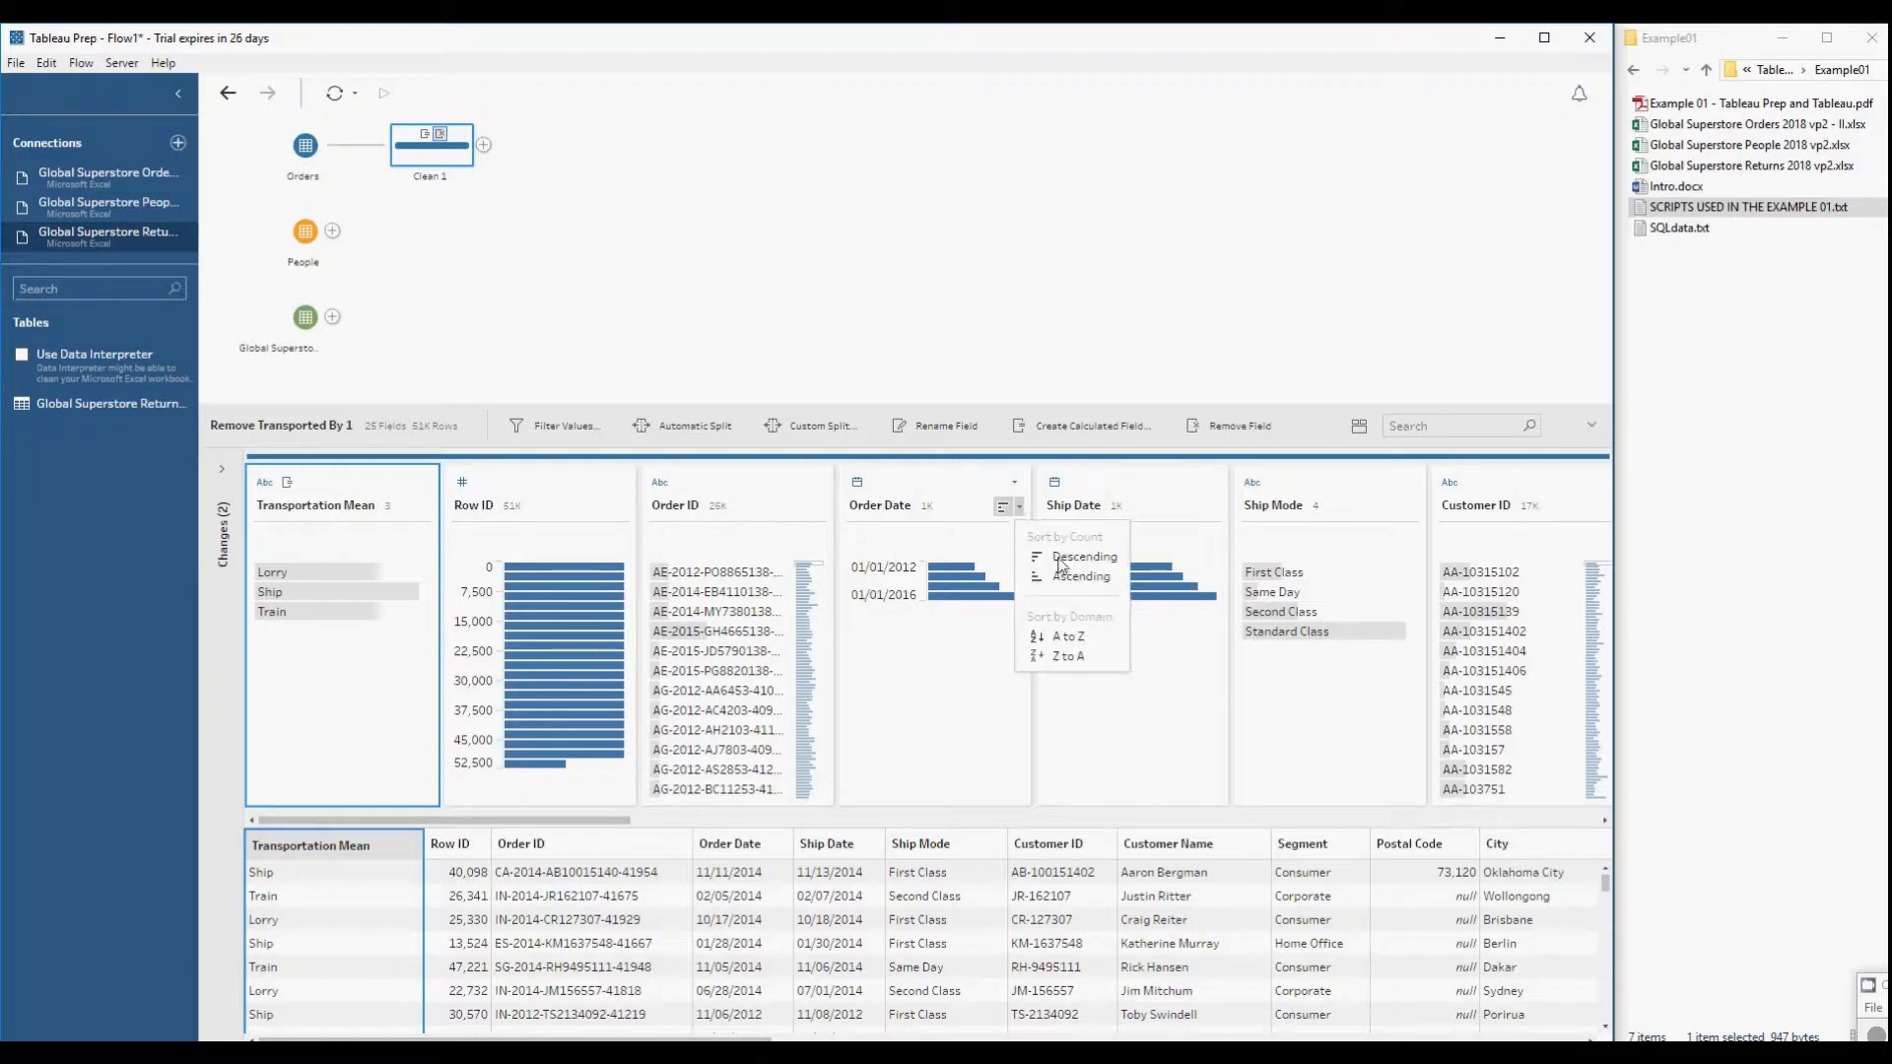
{"action": "left_click", "coordinate": [1014, 482]}
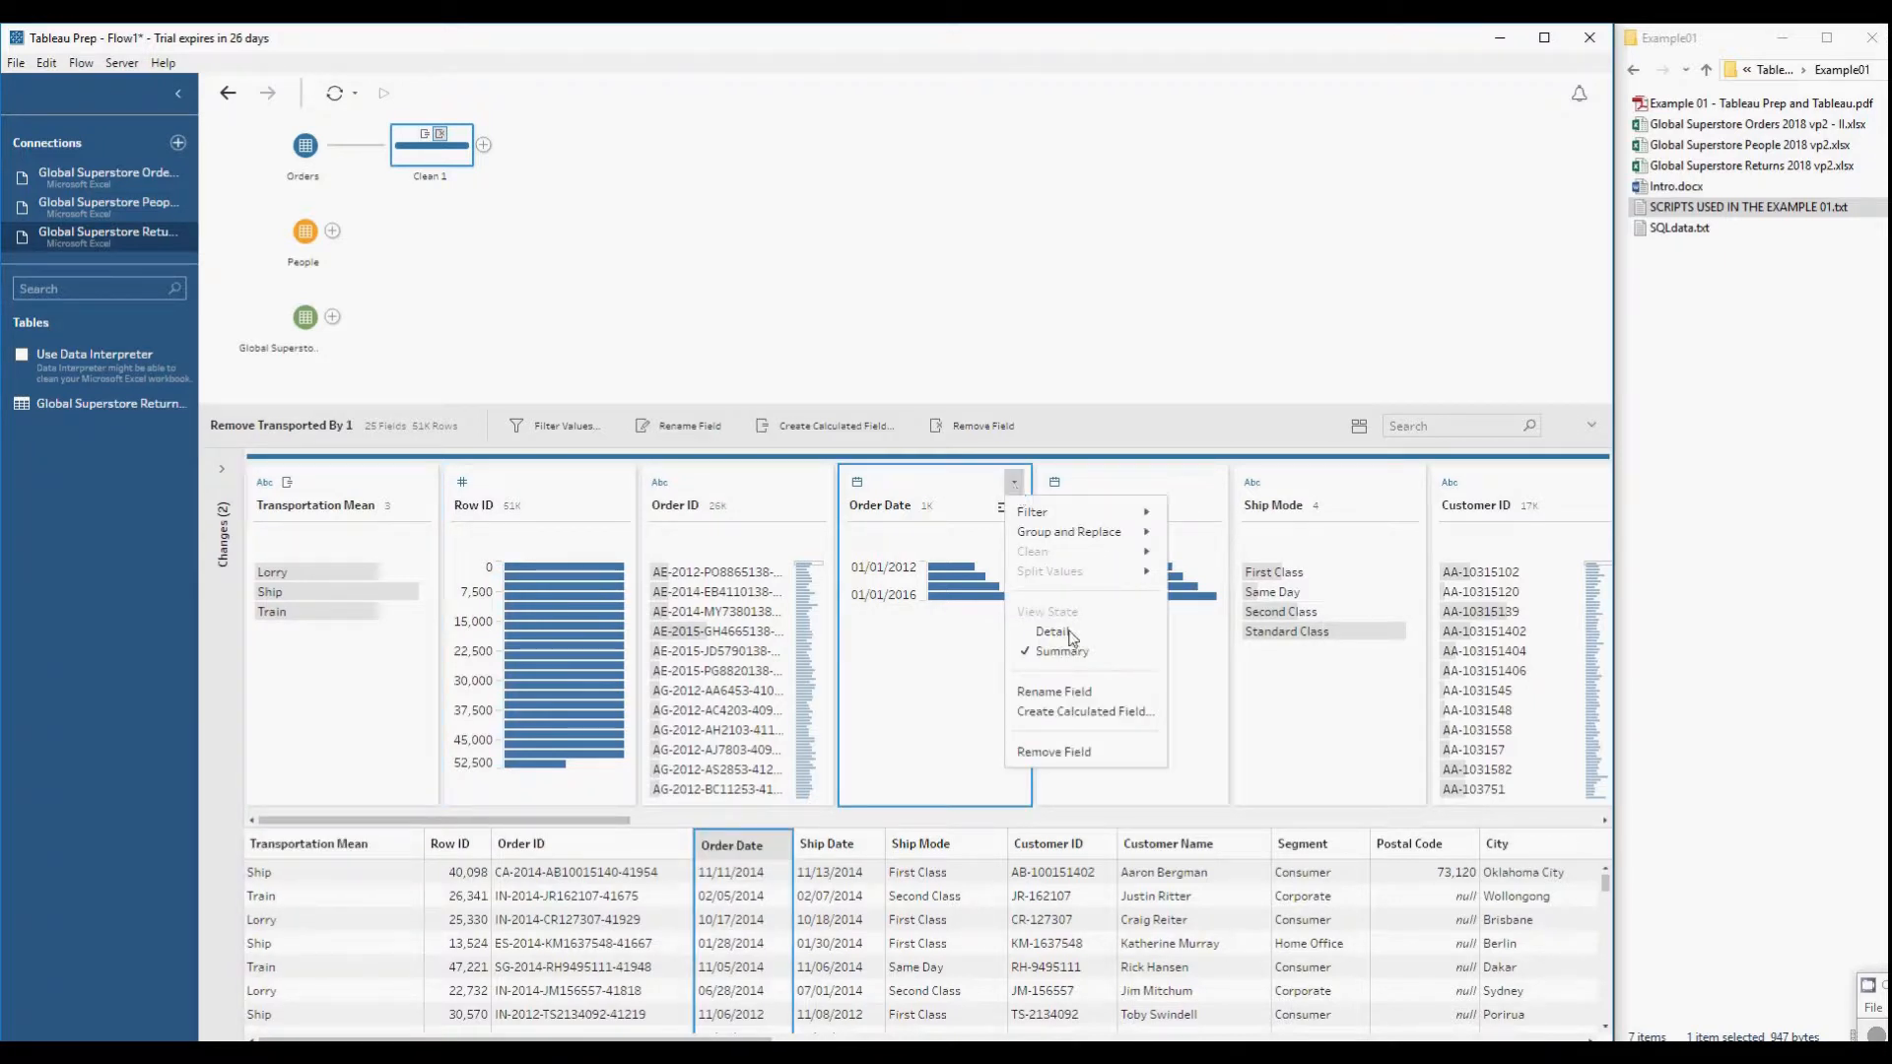
{"action": "left_click", "coordinate": [1081, 712]}
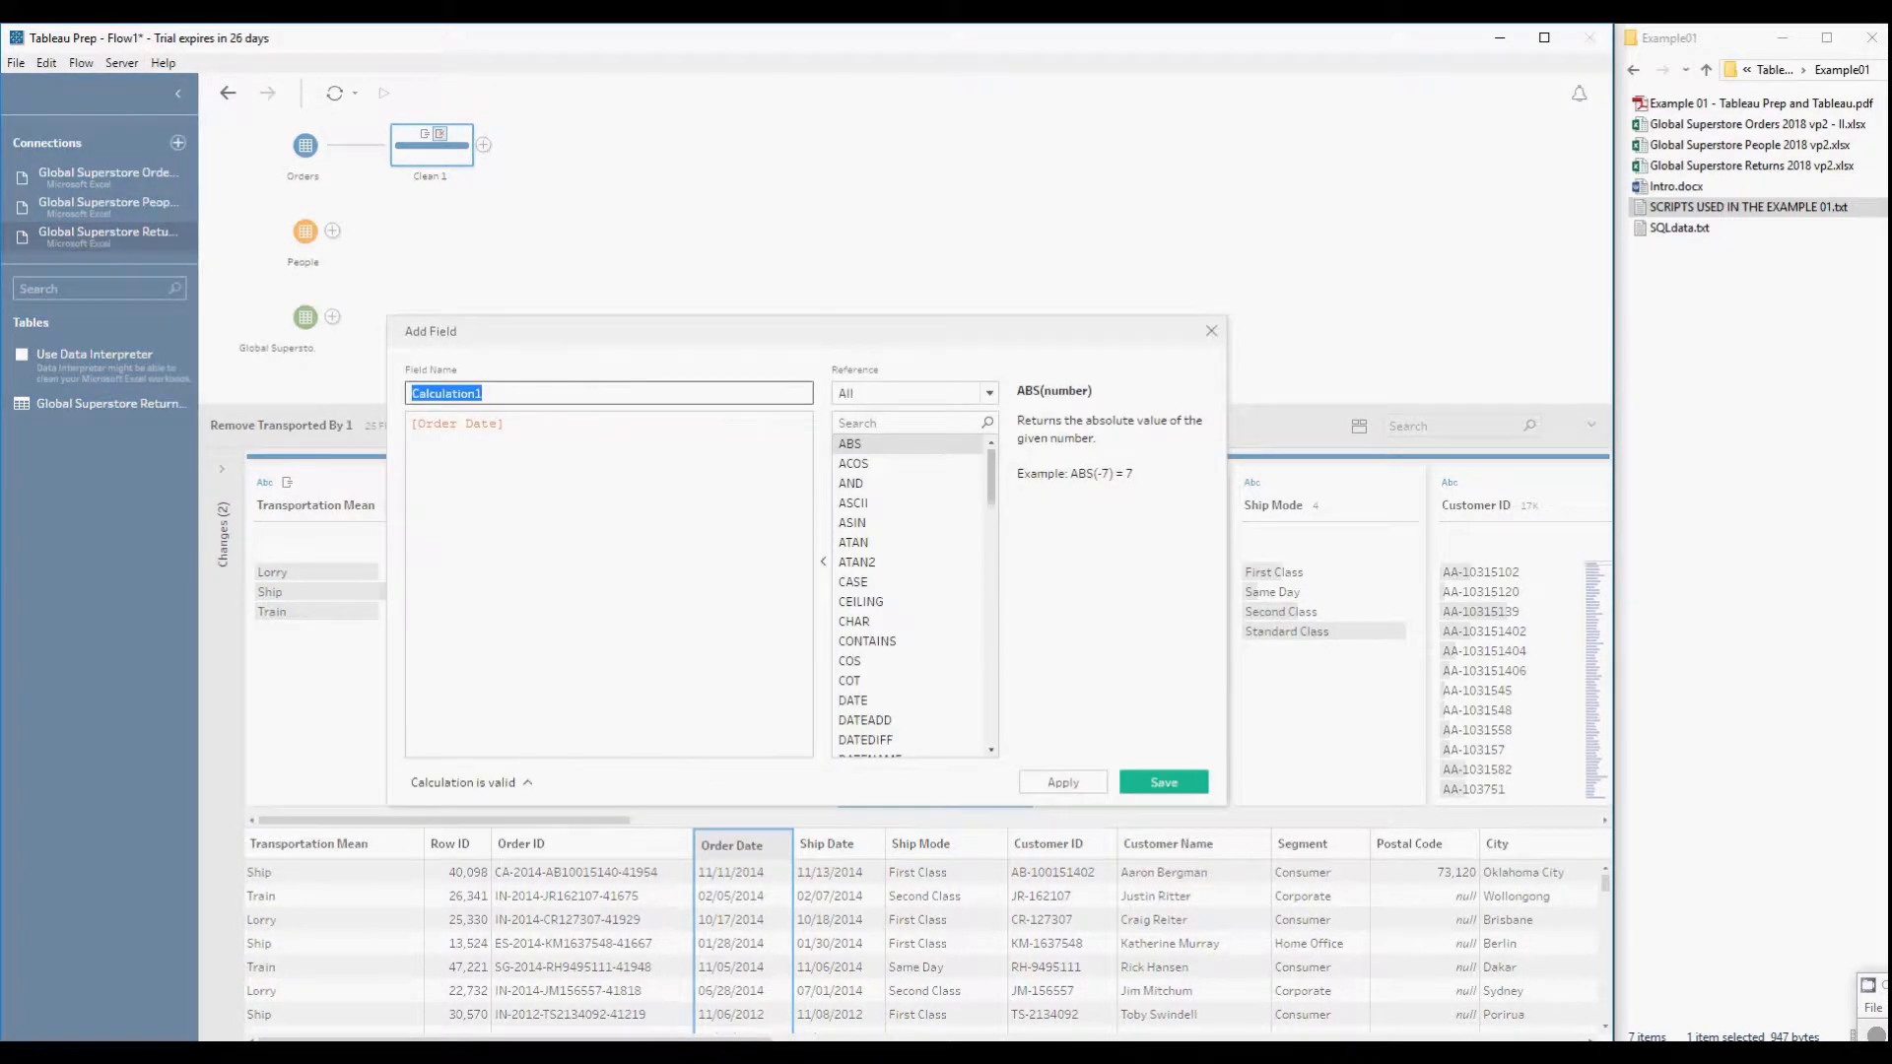
{"action": "double_click", "coordinate": [1740, 207]}
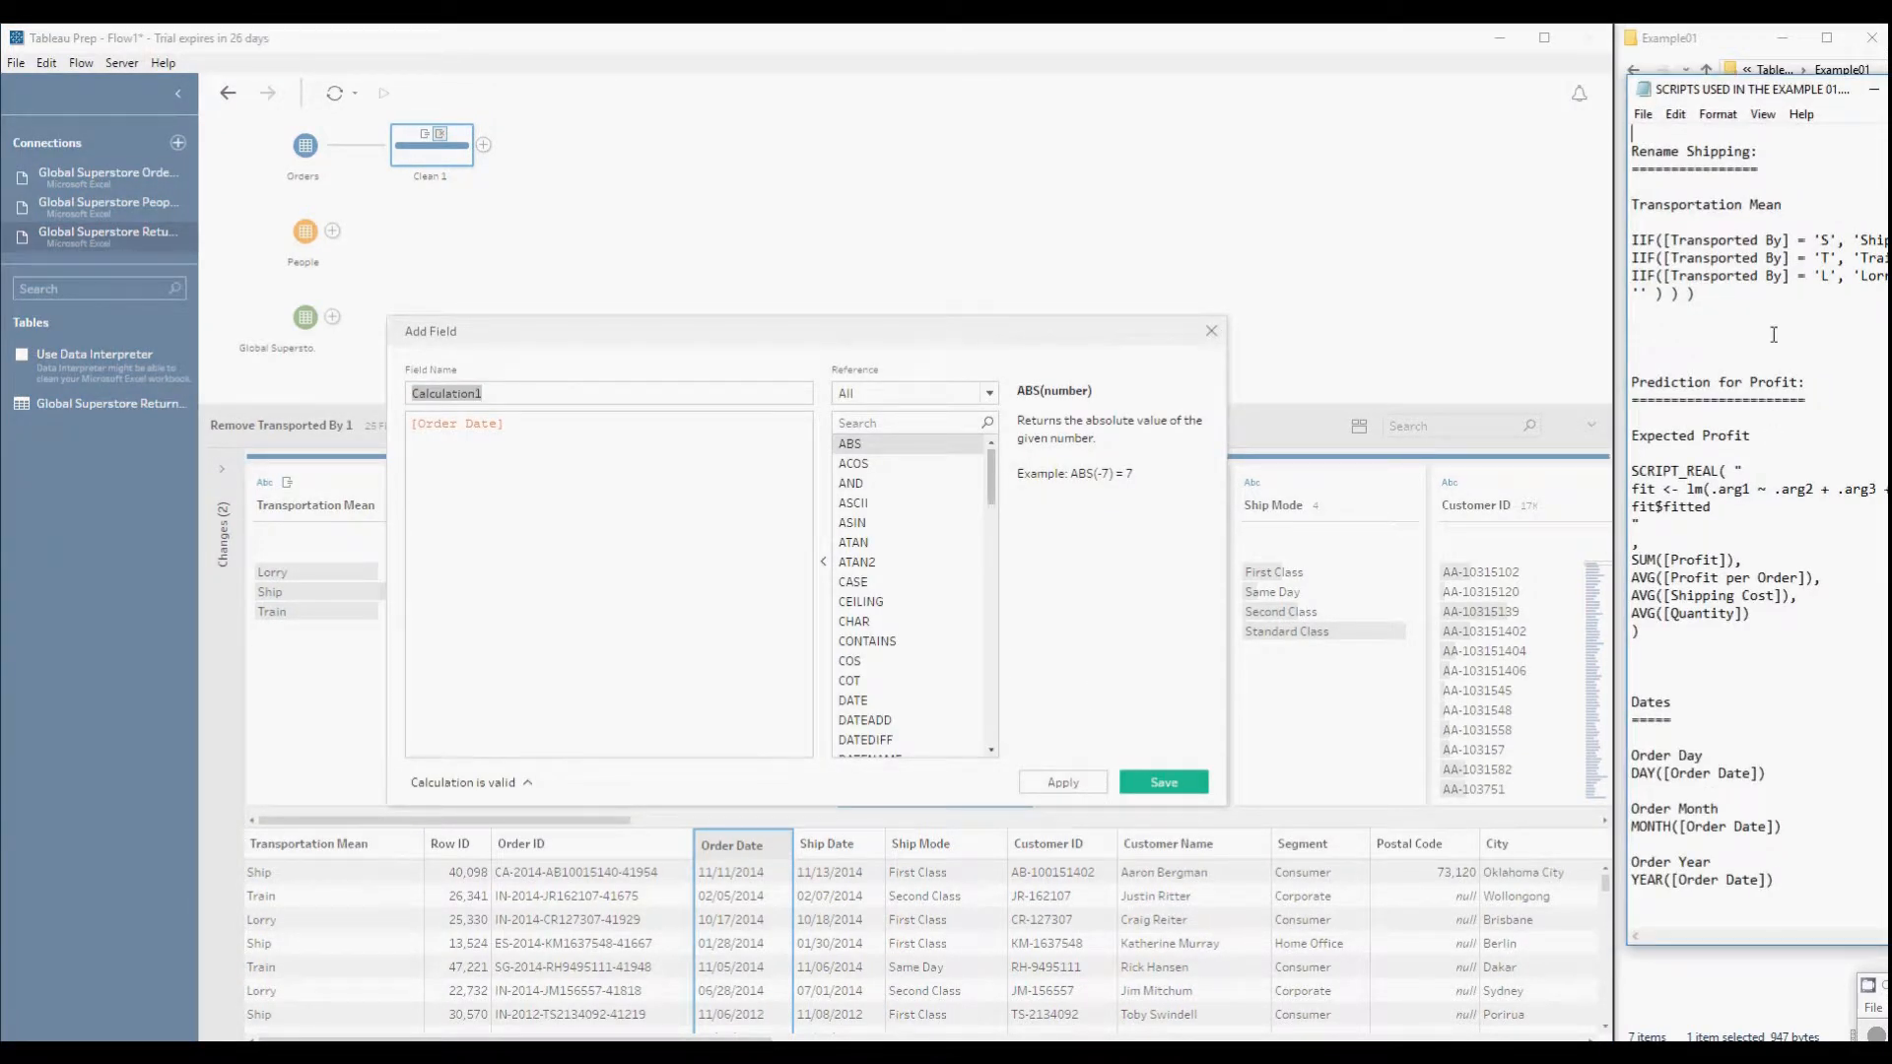
{"action": "scroll", "coordinate": [1779, 392], "scroll_direction": "down", "scroll_amount": 3}
{"action": "left_click_drag", "start_coordinate": [1705, 596], "coordinate": [1631, 595]}
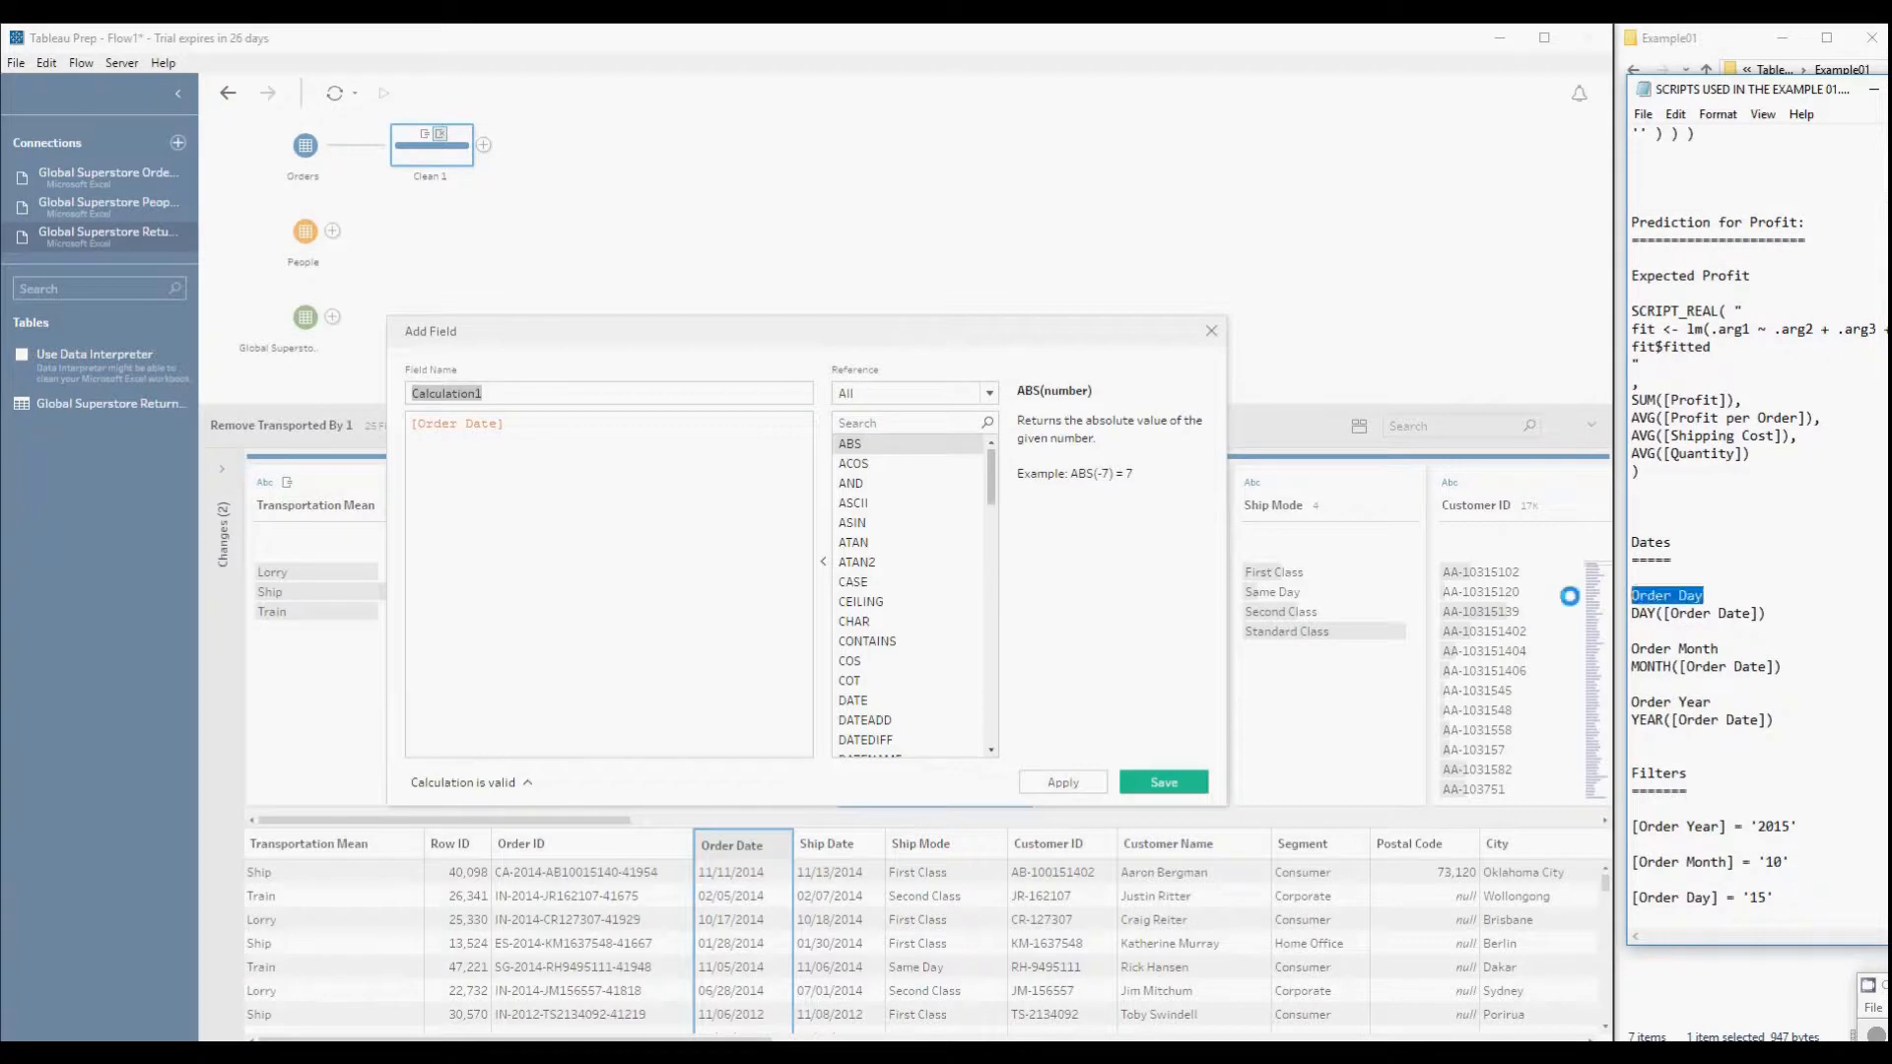
{"action": "left_click", "coordinate": [364, 393]}
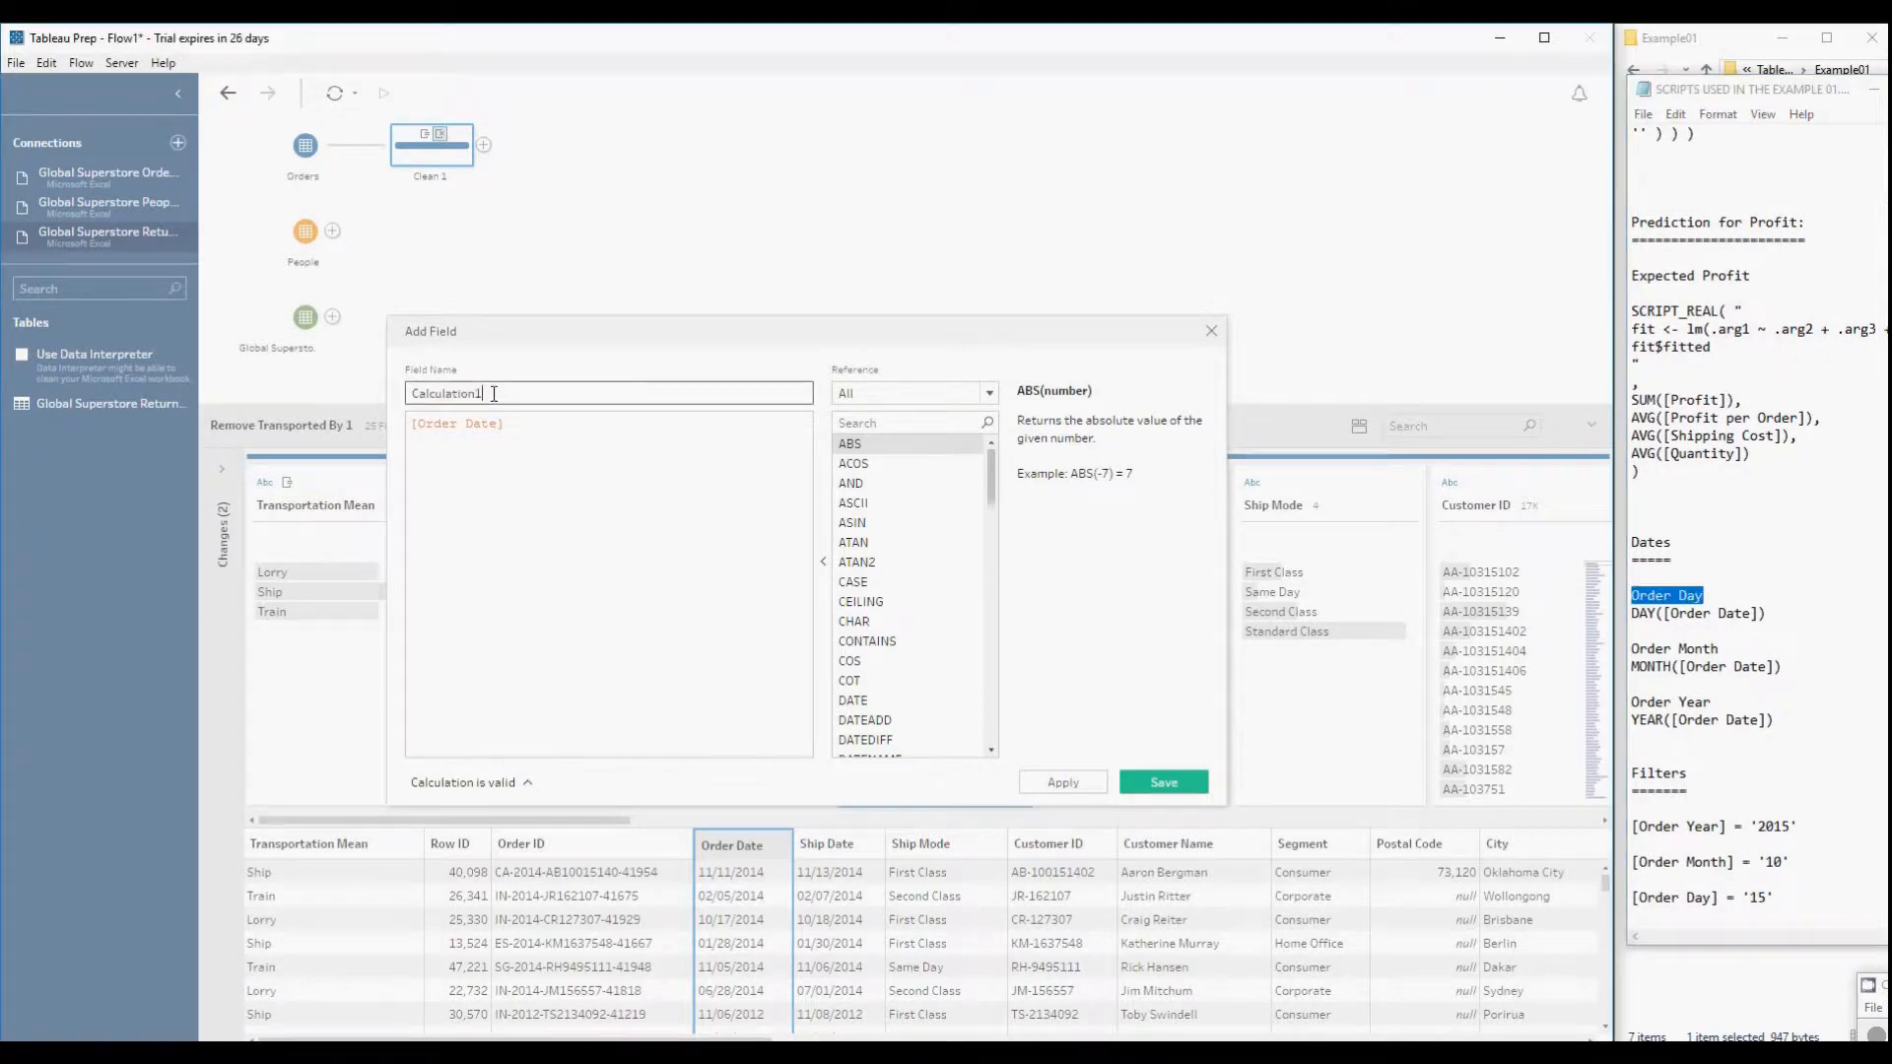
{"action": "key", "text": "ctrl+v"}
- Replace the Order Day formula with the script's DAY([Order Date]), apply it and save the field
{"action": "left_click_drag", "start_coordinate": [1771, 613], "coordinate": [1631, 613]}
{"action": "left_click", "coordinate": [546, 431]}
{"action": "key", "text": "ctrl+a"}
{"action": "key", "text": "BackSpace"}
{"action": "key", "text": "ctrl+v"}
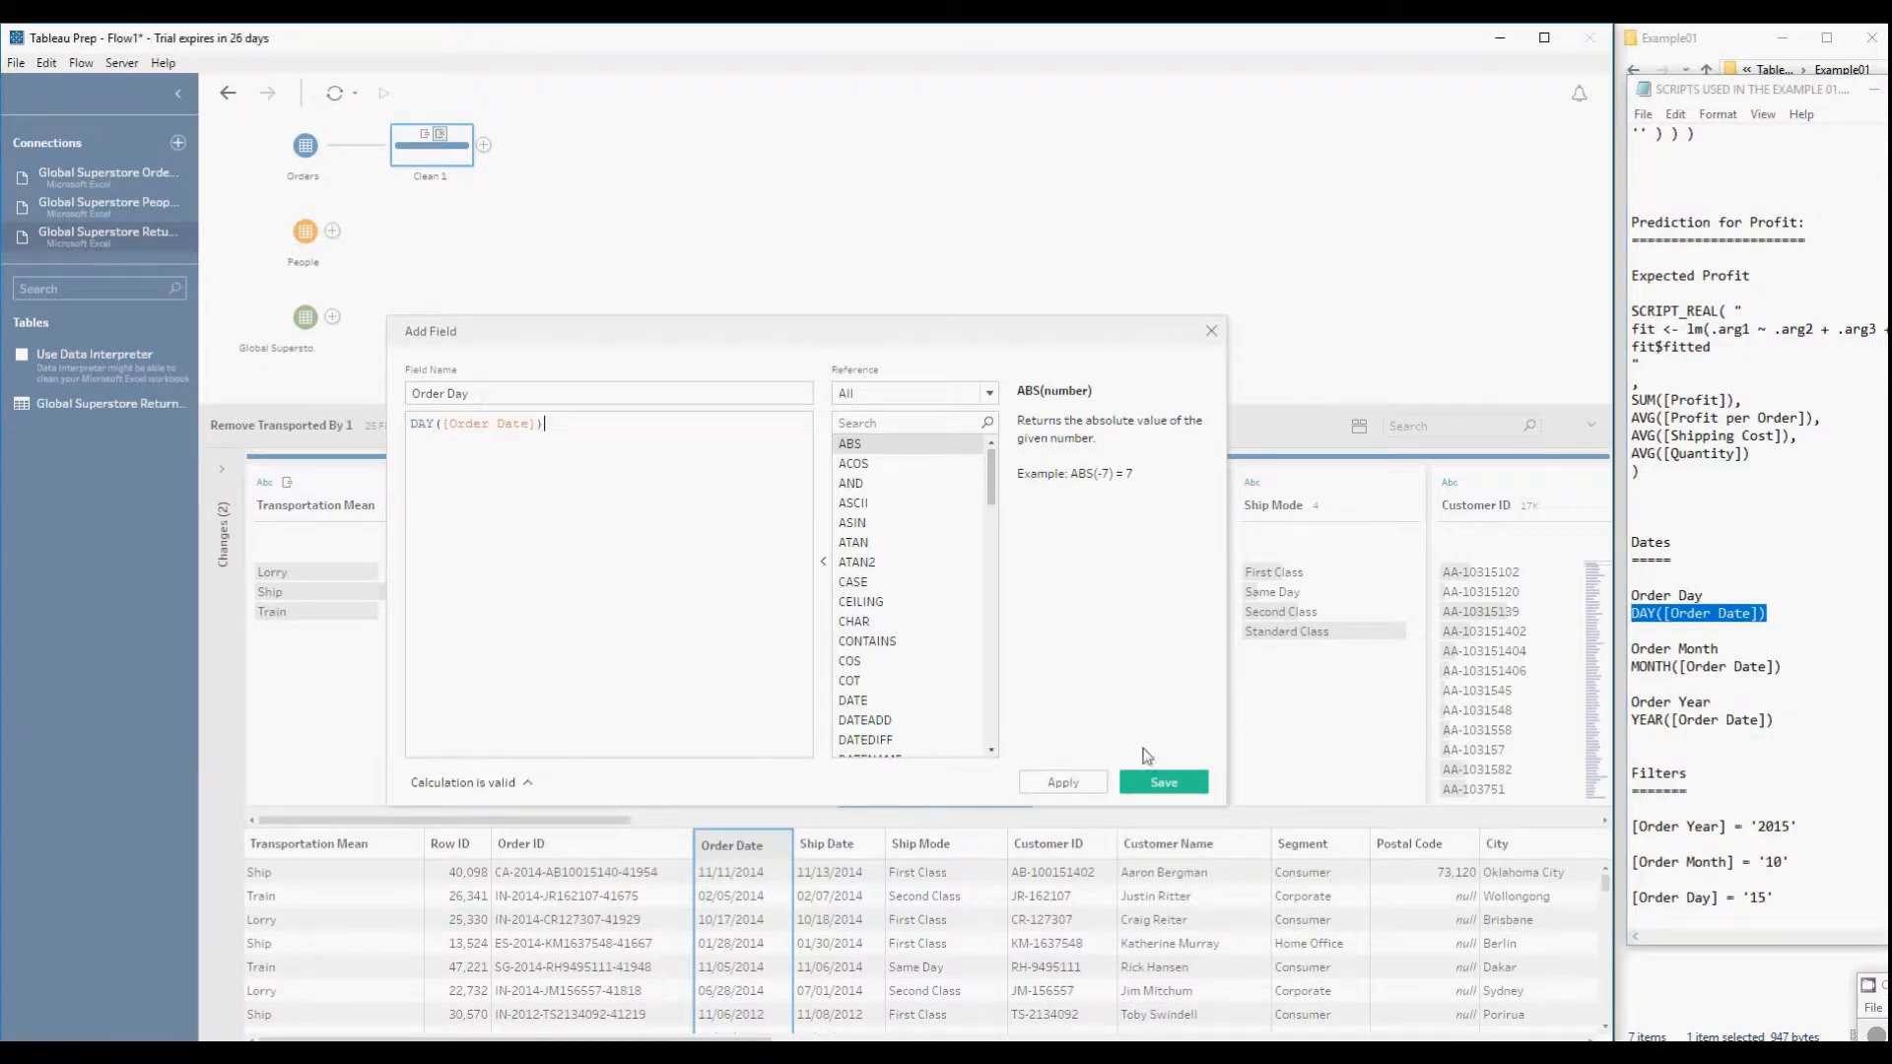
{"action": "left_click", "coordinate": [1072, 782]}
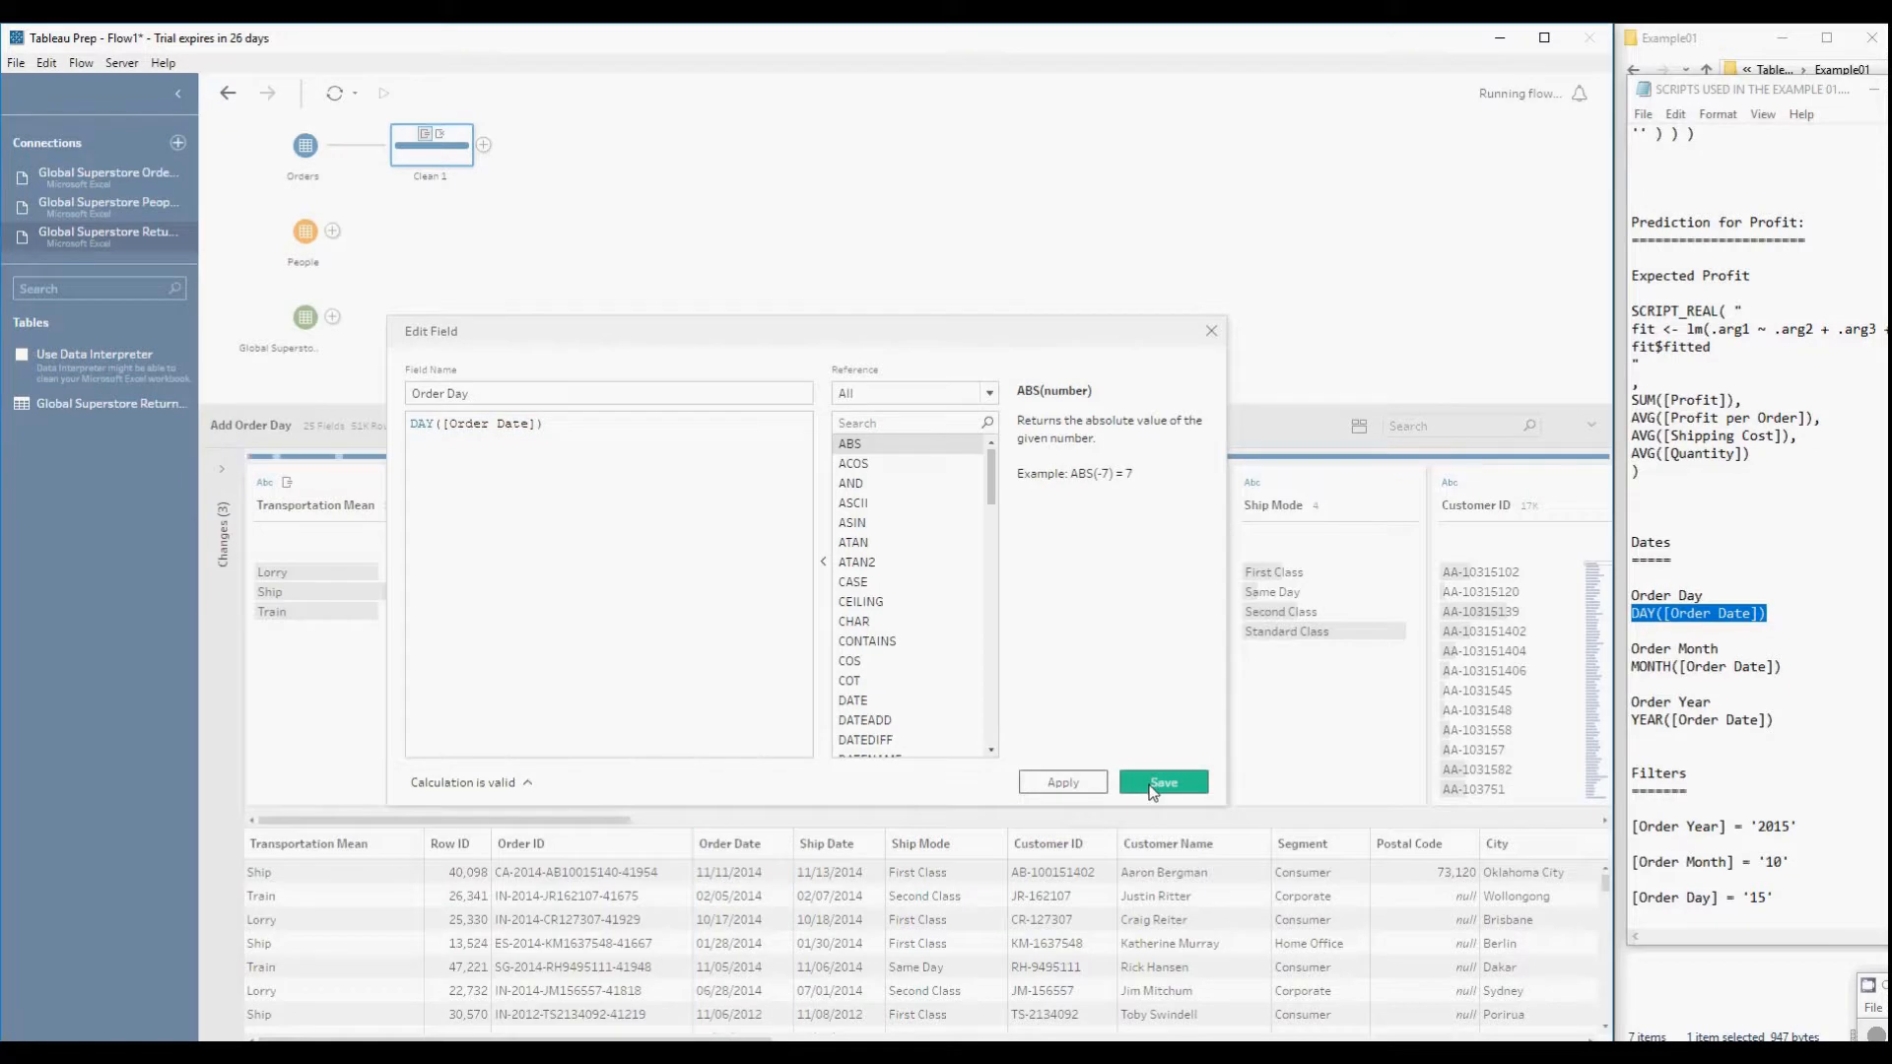
{"action": "left_click", "coordinate": [1153, 790]}
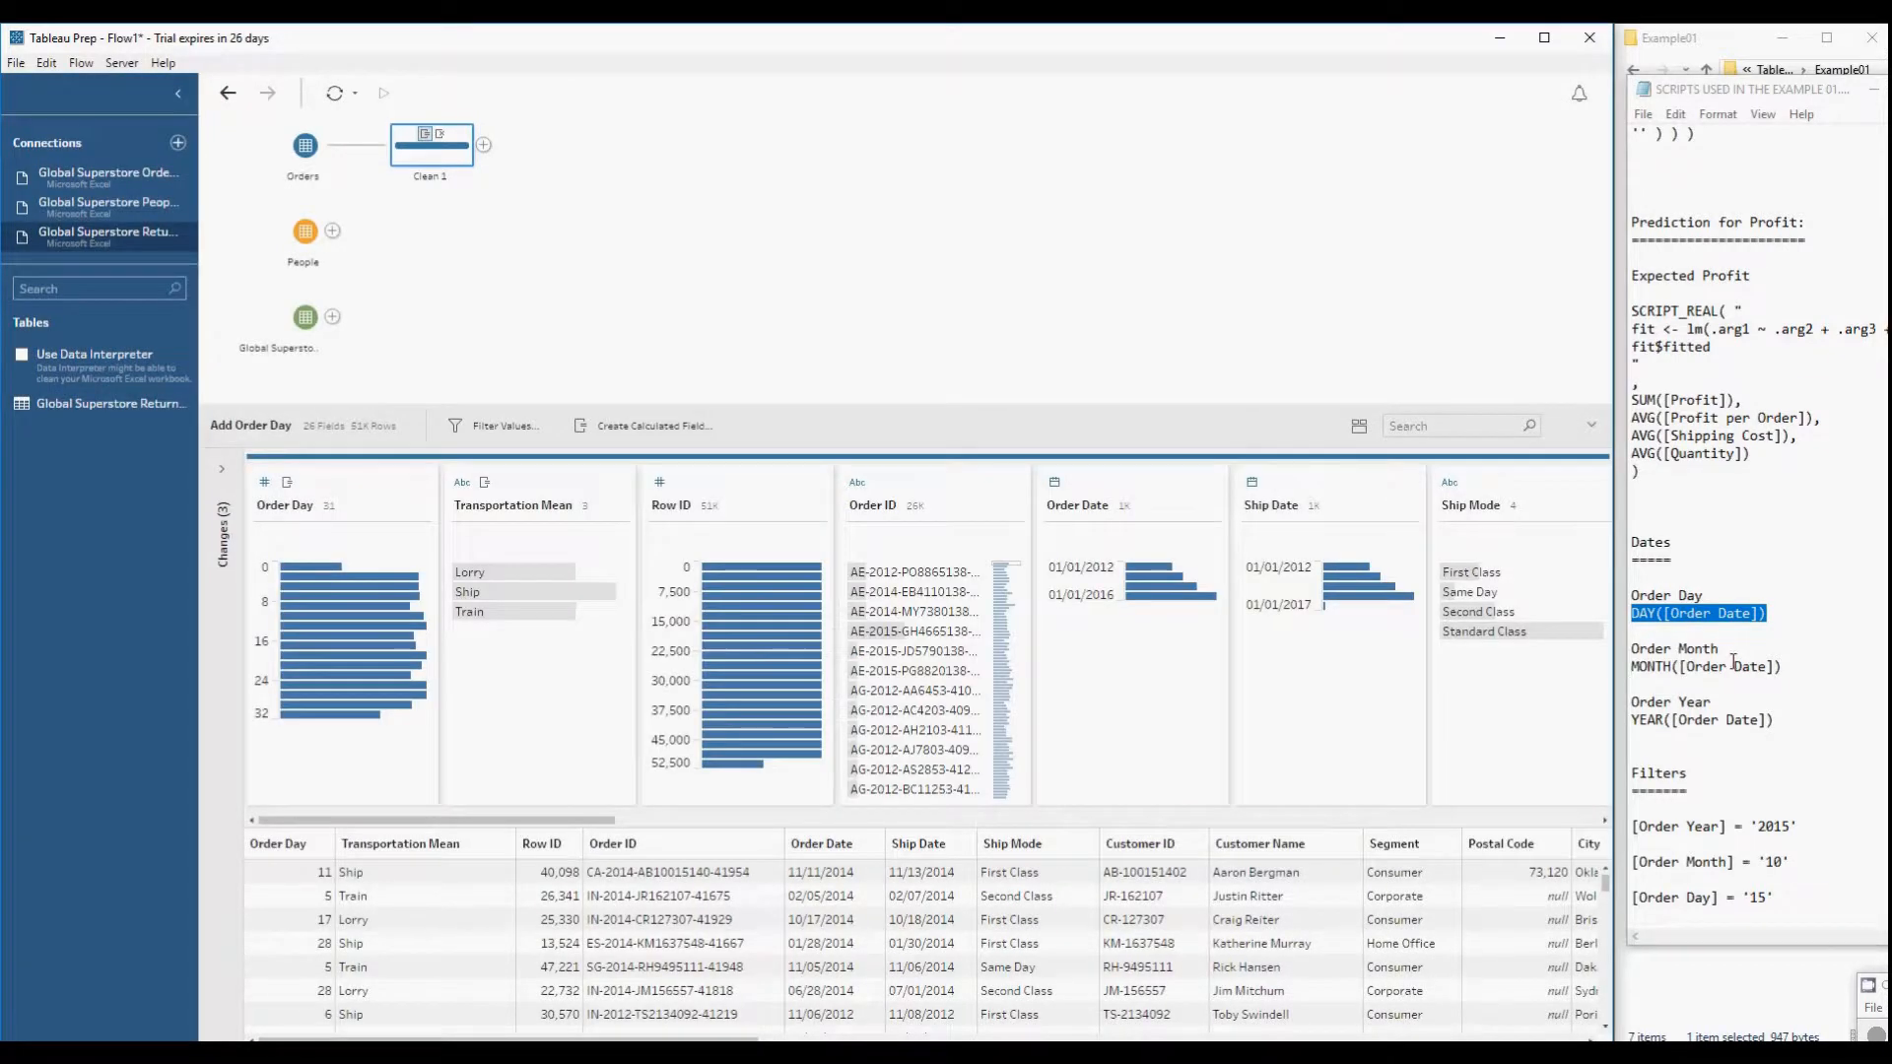
- Create another calculated field from Order Date and name it Order Month
{"action": "left_click", "coordinate": [1213, 483]}
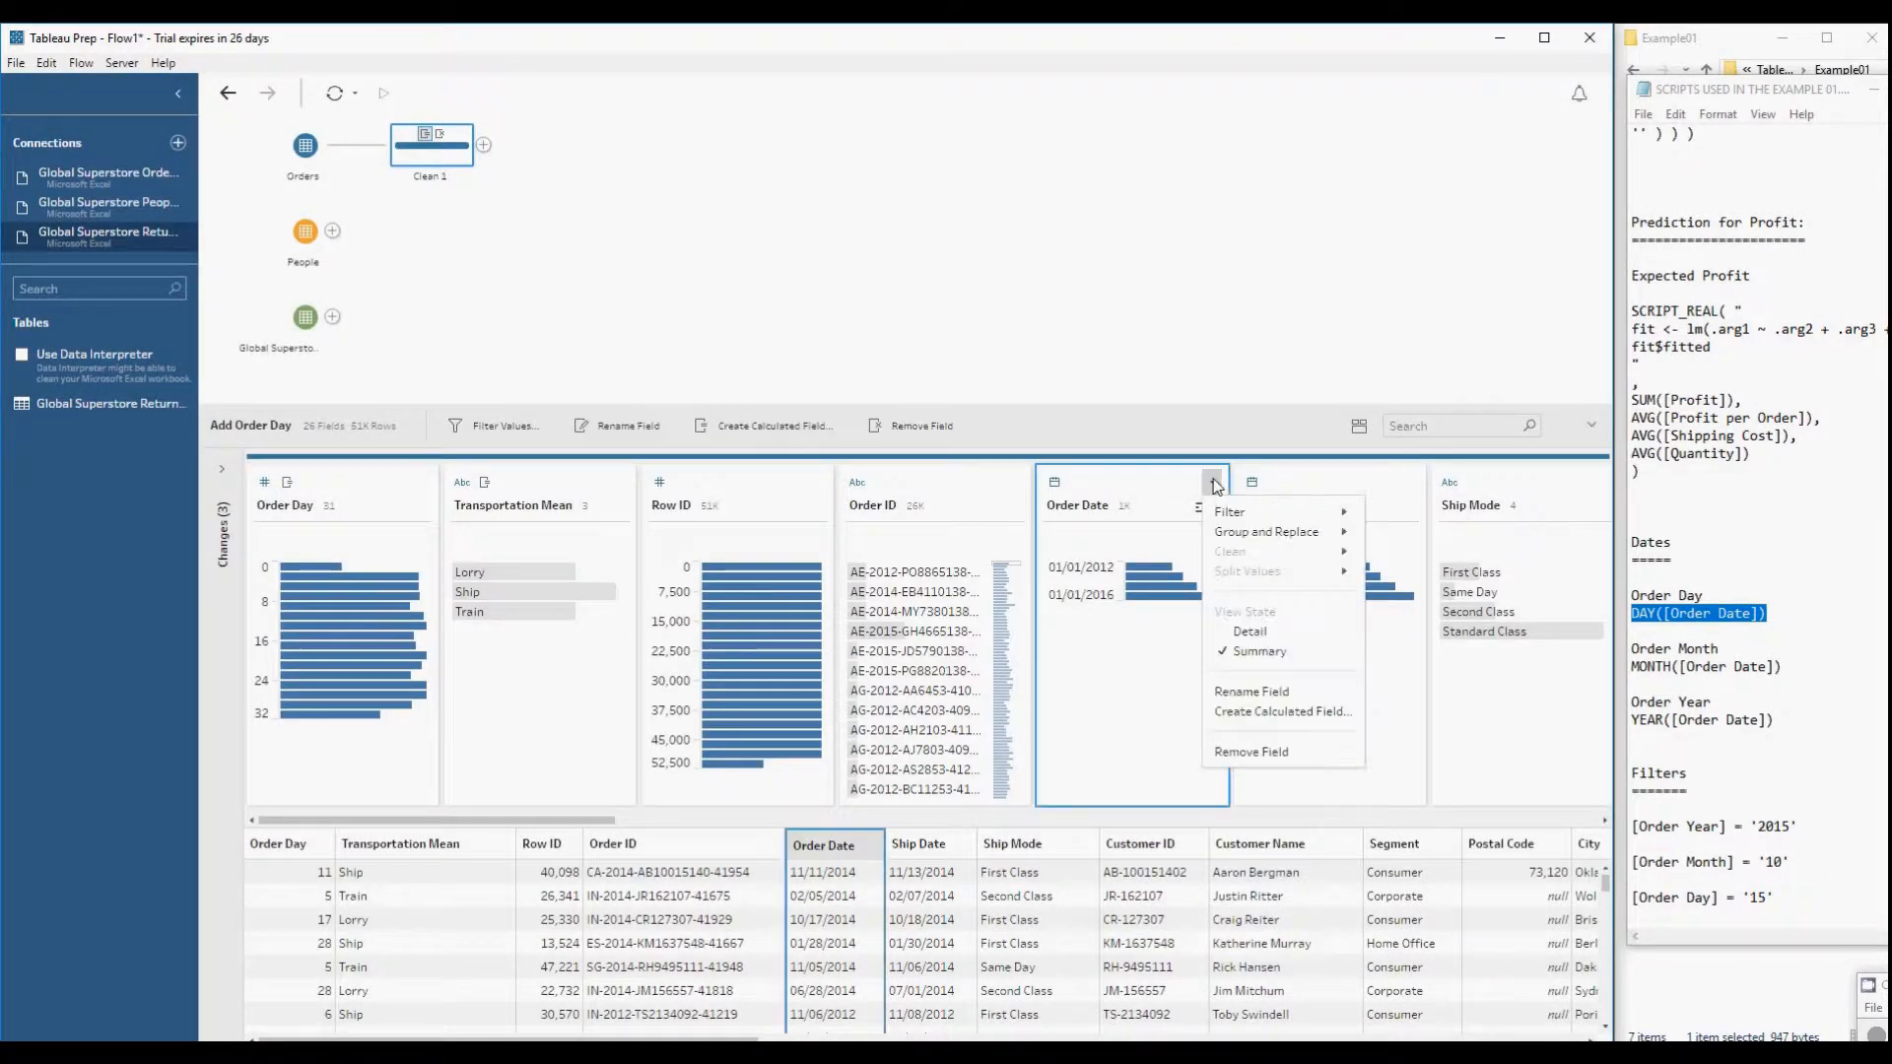
{"action": "left_click", "coordinate": [1262, 715]}
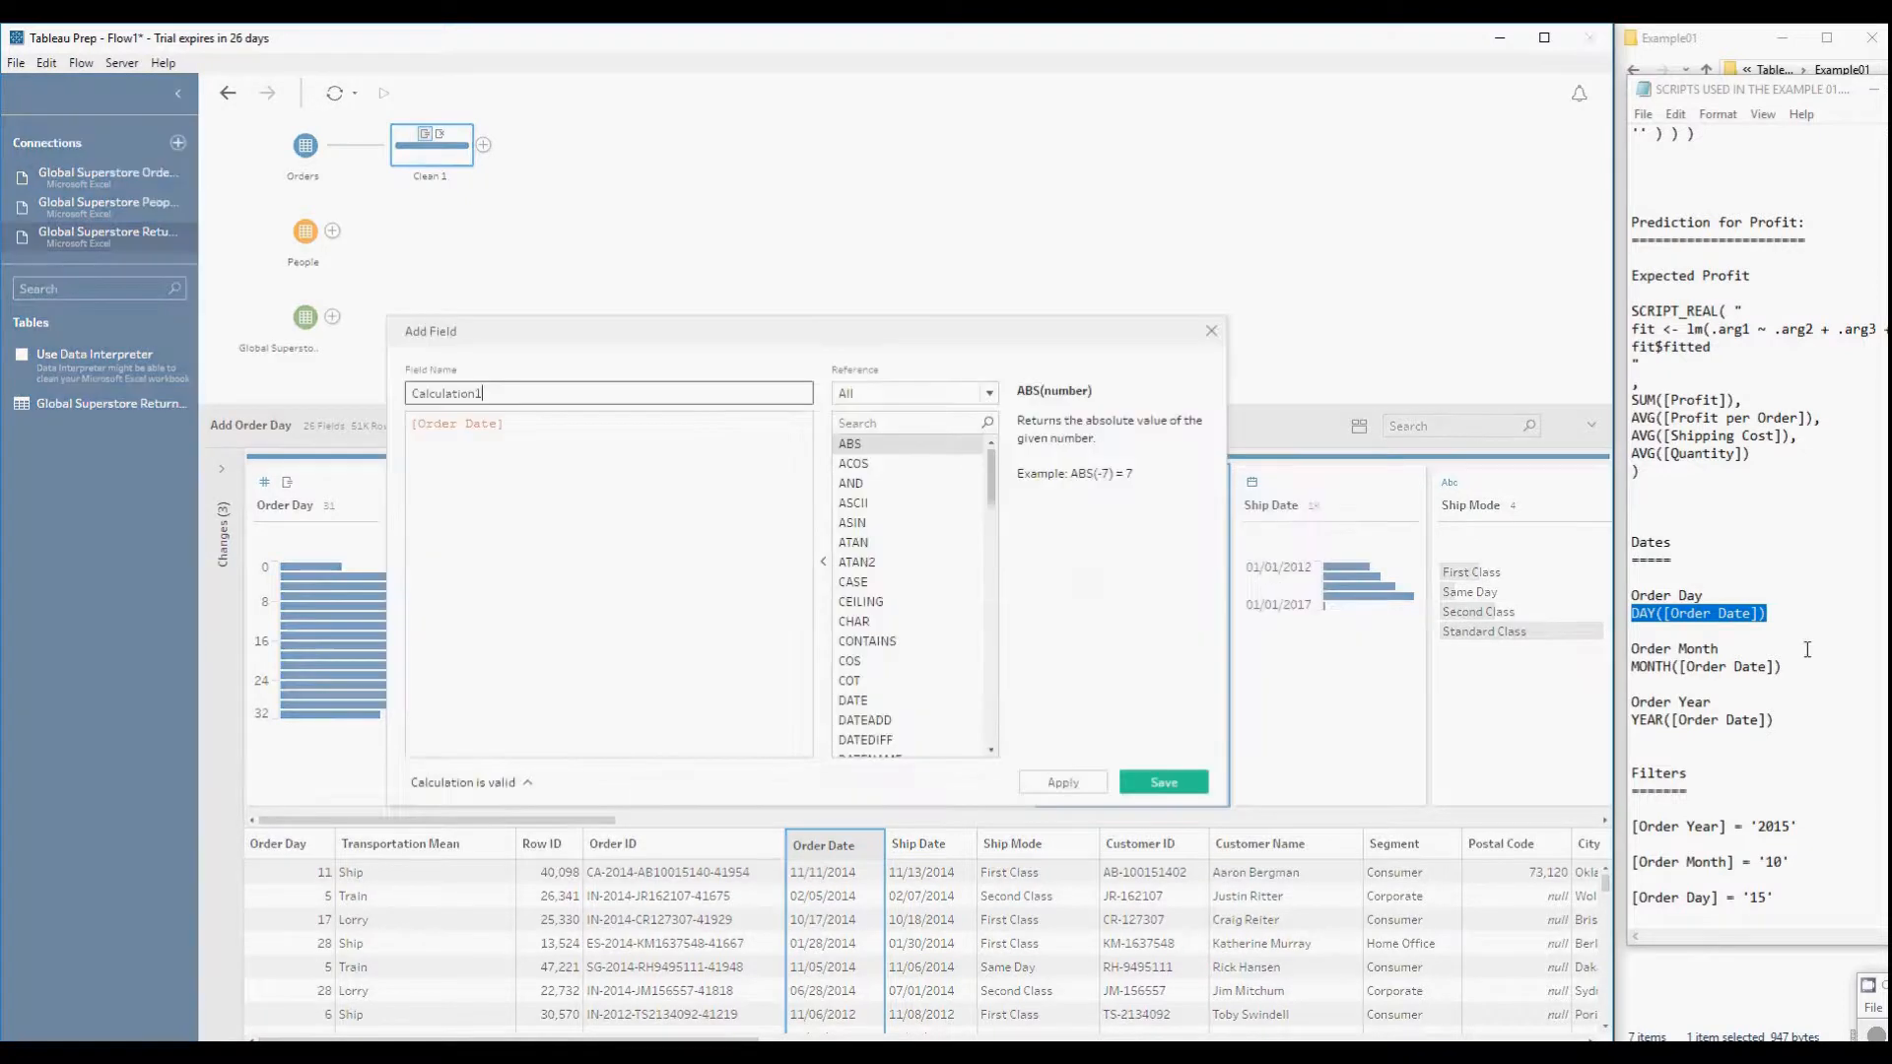
{"action": "left_click_drag", "start_coordinate": [542, 395], "coordinate": [242, 374]}
{"action": "type", "text": "Order Month"}
- Replace the Order Month formula with the script's MONTH([Order Date]) and save the field
{"action": "left_click_drag", "start_coordinate": [1790, 671], "coordinate": [1604, 668]}
{"action": "key", "text": "ctrl+c"}
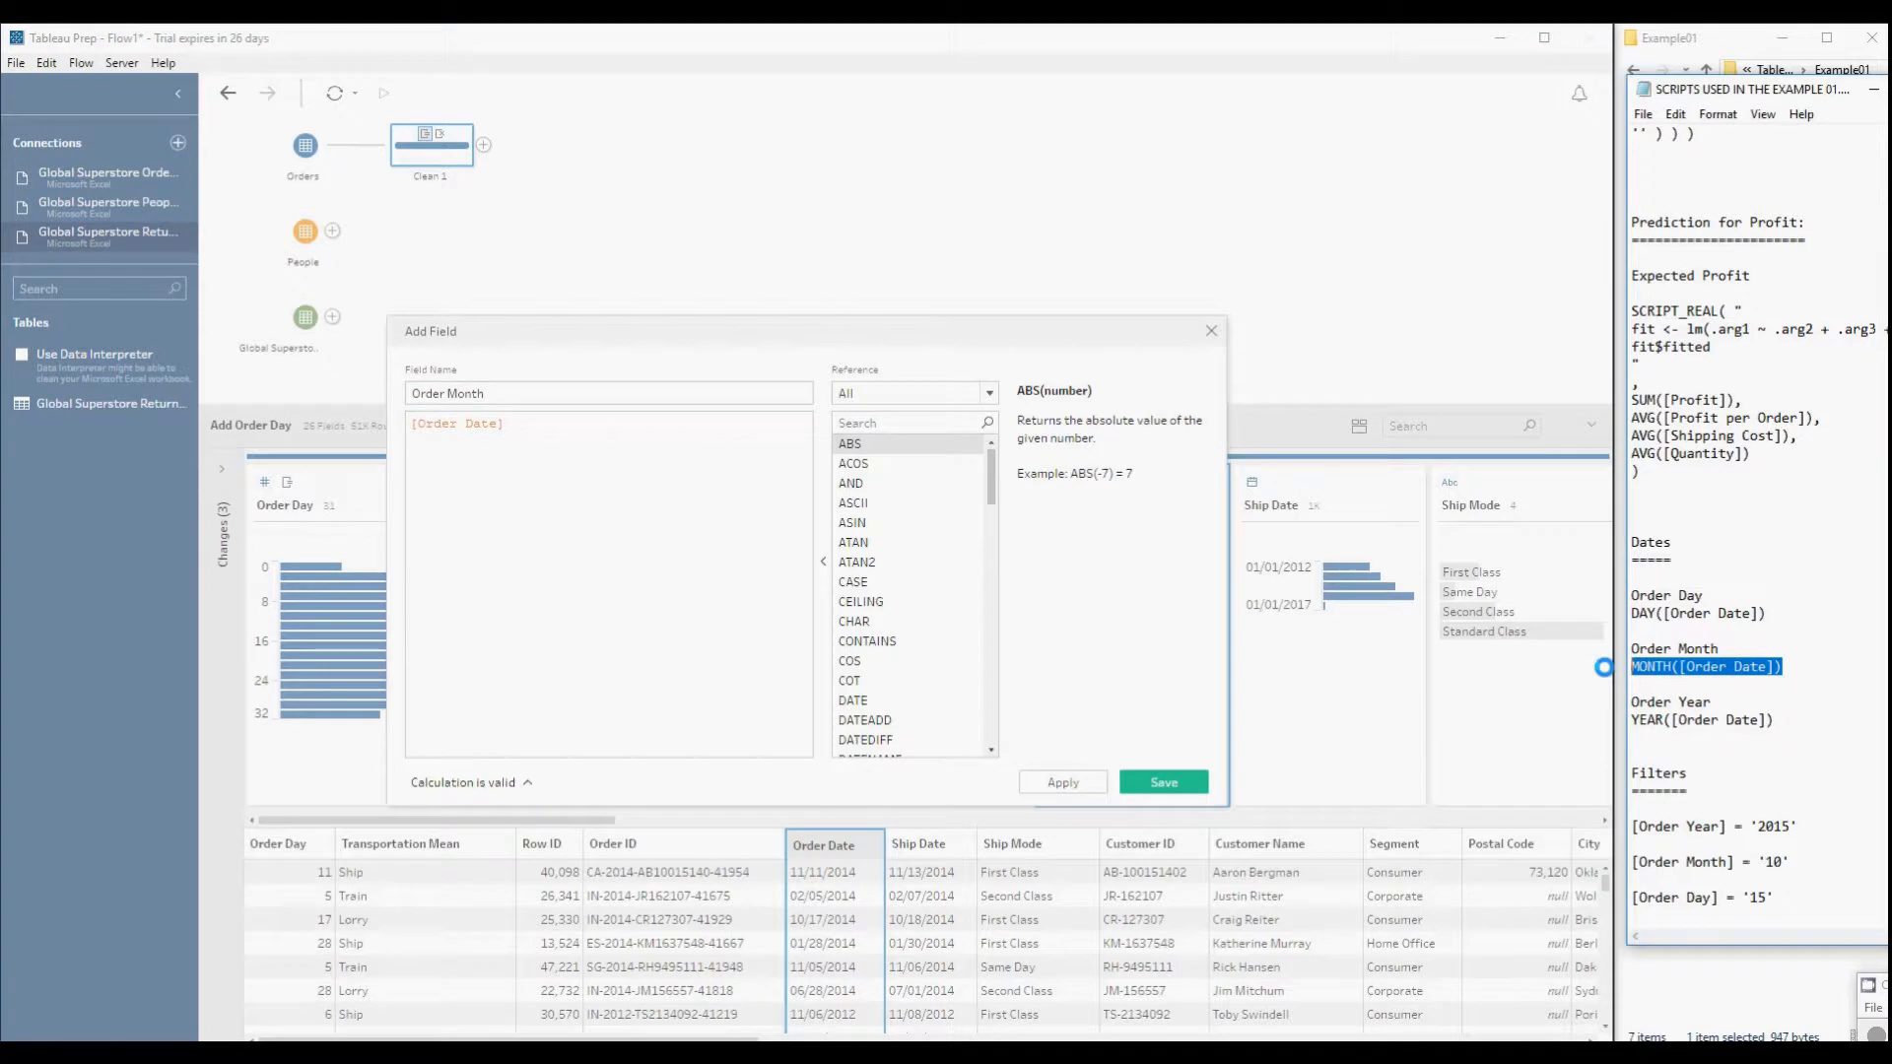
{"action": "left_click_drag", "start_coordinate": [577, 445], "coordinate": [361, 406]}
{"action": "key", "text": "ctrl+v"}
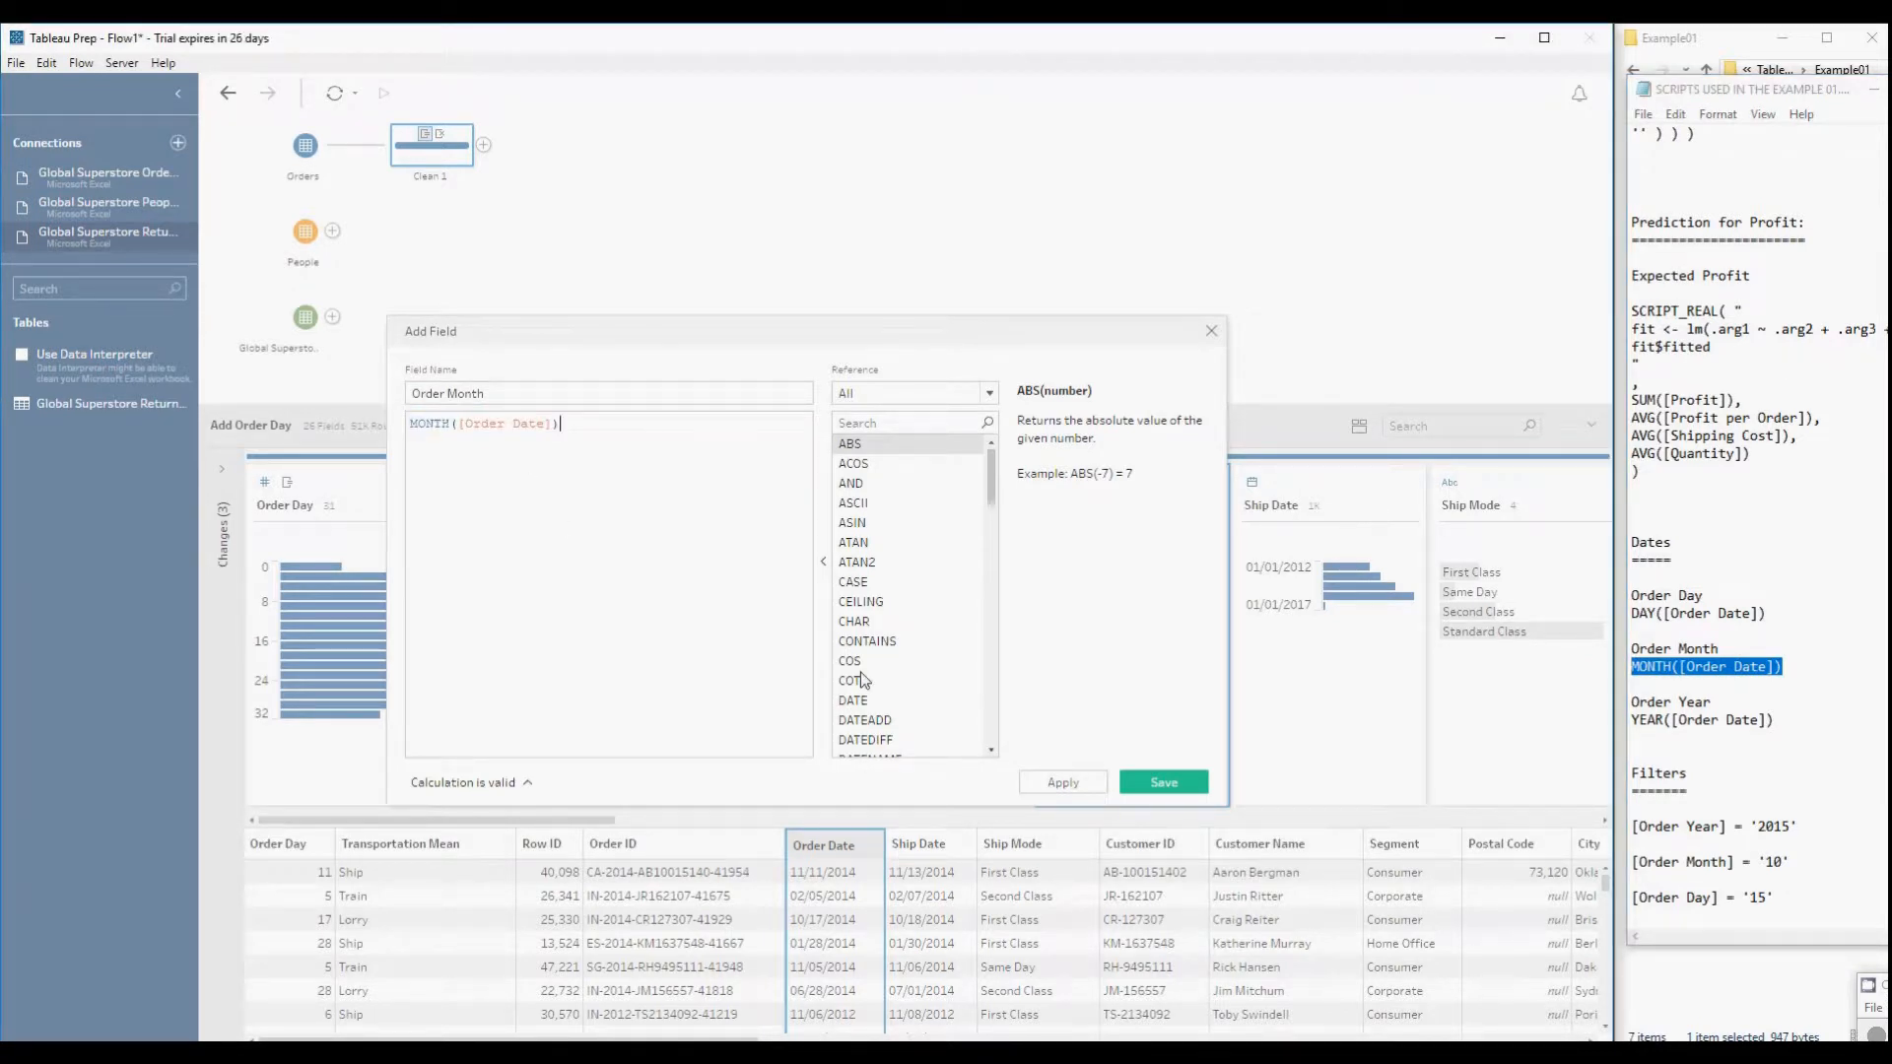
{"action": "left_click", "coordinate": [1146, 783]}
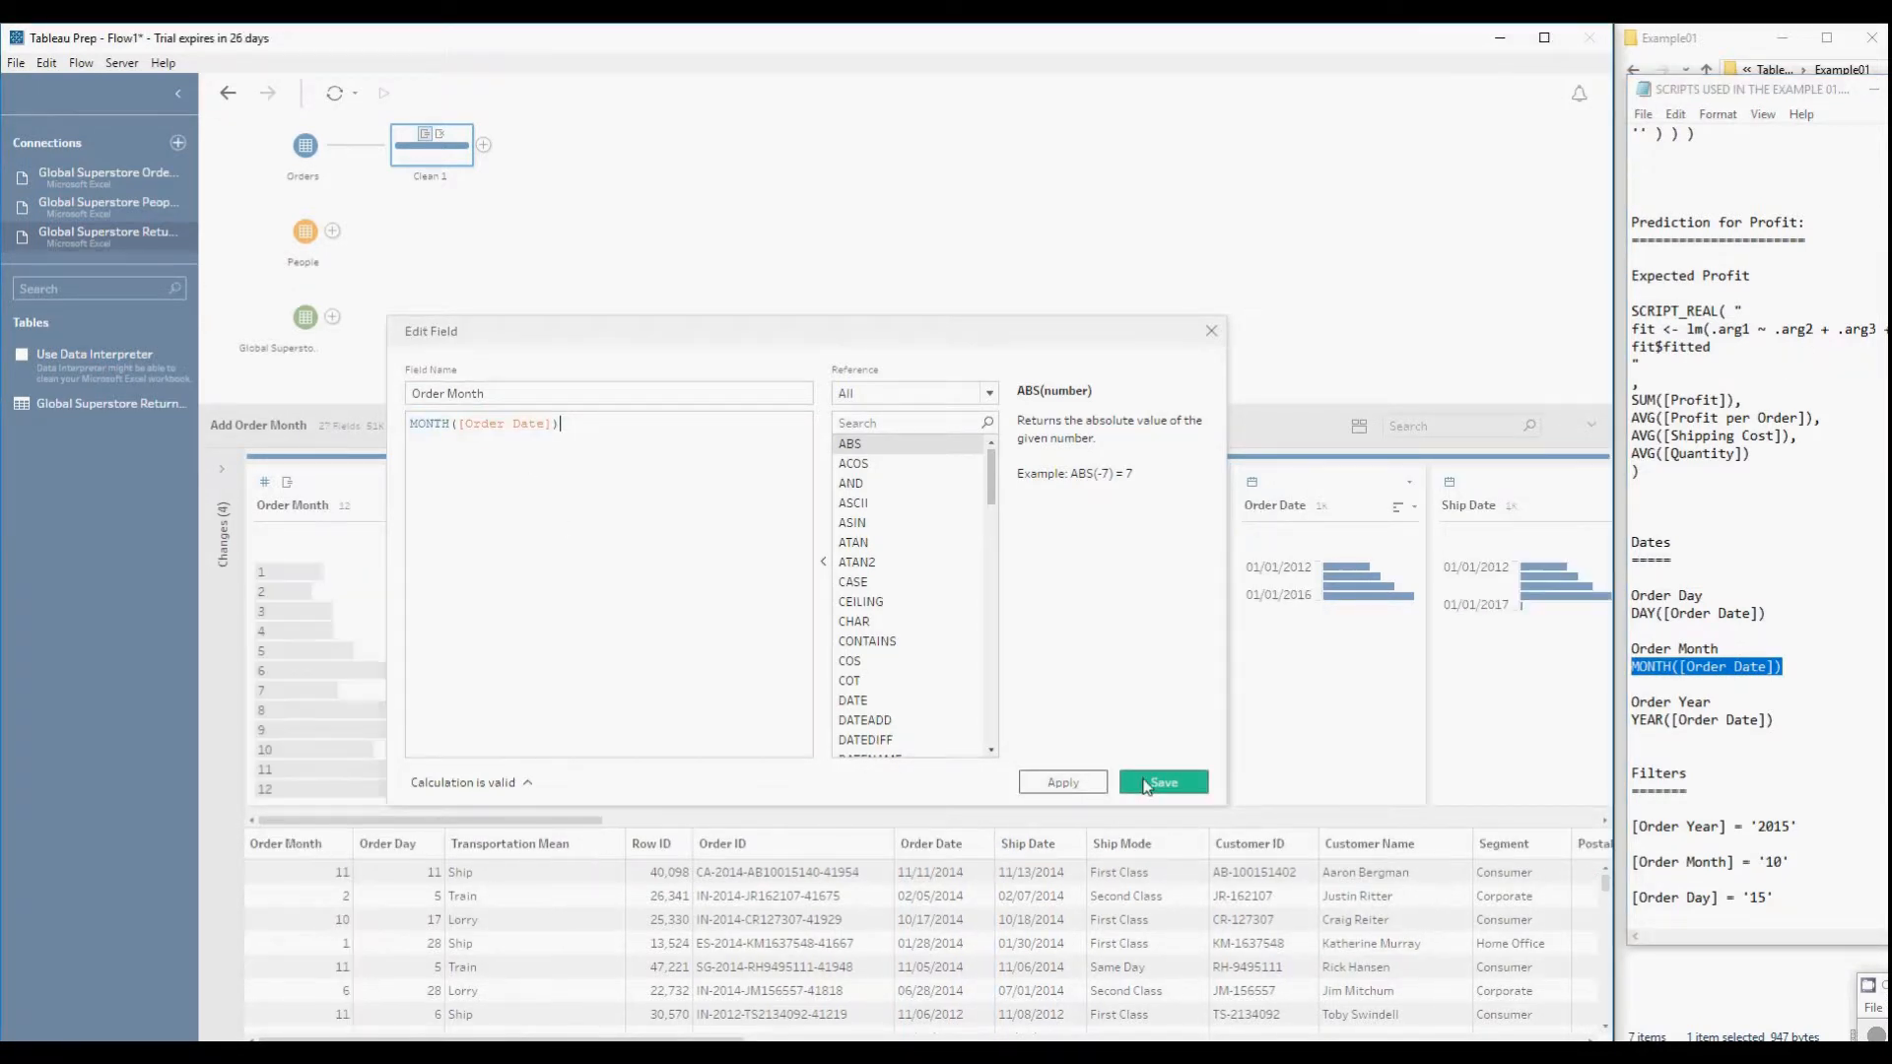
- Create a calculated field from Order ID and name it Order Year, copying the name from the script file
{"action": "left_click_drag", "start_coordinate": [1719, 706], "coordinate": [1575, 705]}
{"action": "key", "text": "ctrl+c"}
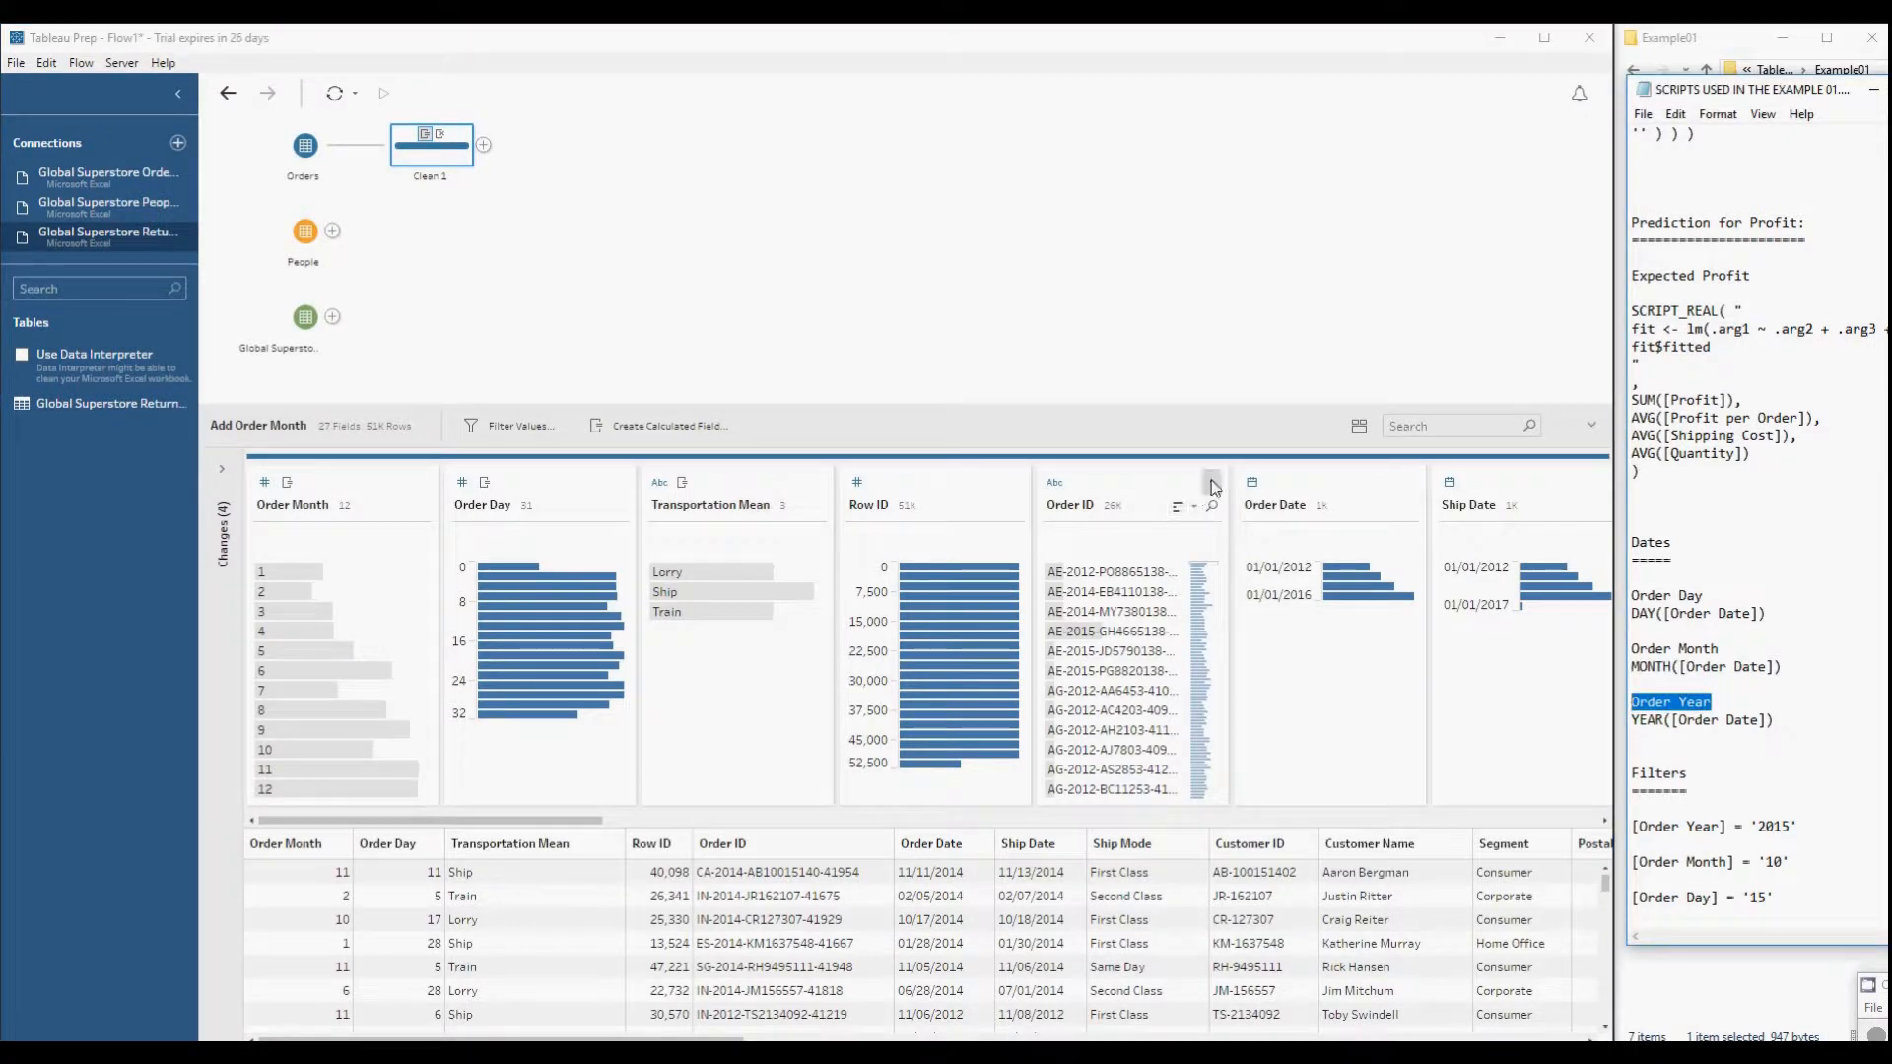
{"action": "left_click", "coordinate": [1211, 482]}
{"action": "left_click", "coordinate": [1284, 711]}
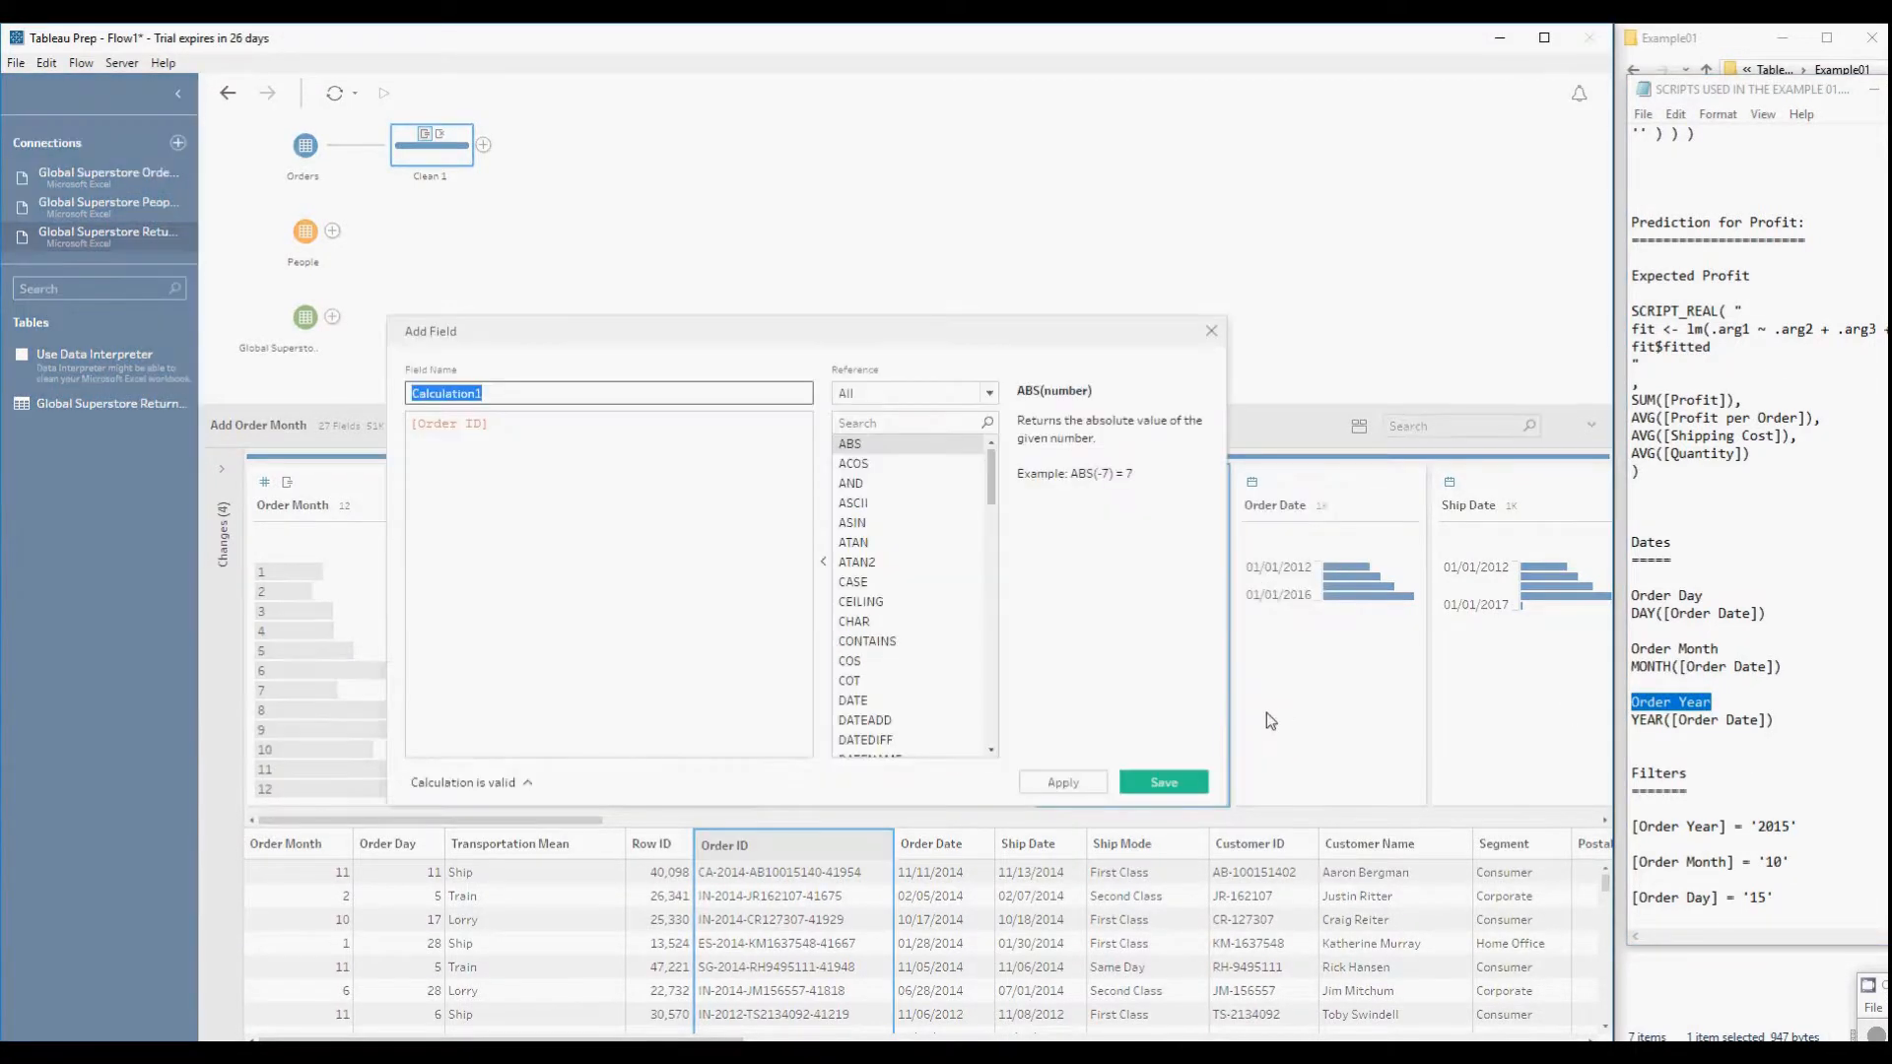
{"action": "key", "text": "ctrl+v"}
- Replace the Order Year formula with the script's YEAR([Order Date]) and save the field
{"action": "left_click_drag", "start_coordinate": [1793, 719], "coordinate": [1612, 716]}
{"action": "key", "text": "ctrl+c"}
{"action": "left_click", "coordinate": [521, 450]}
{"action": "key", "text": "ctrl+a"}
{"action": "key", "text": "ctrl+v"}
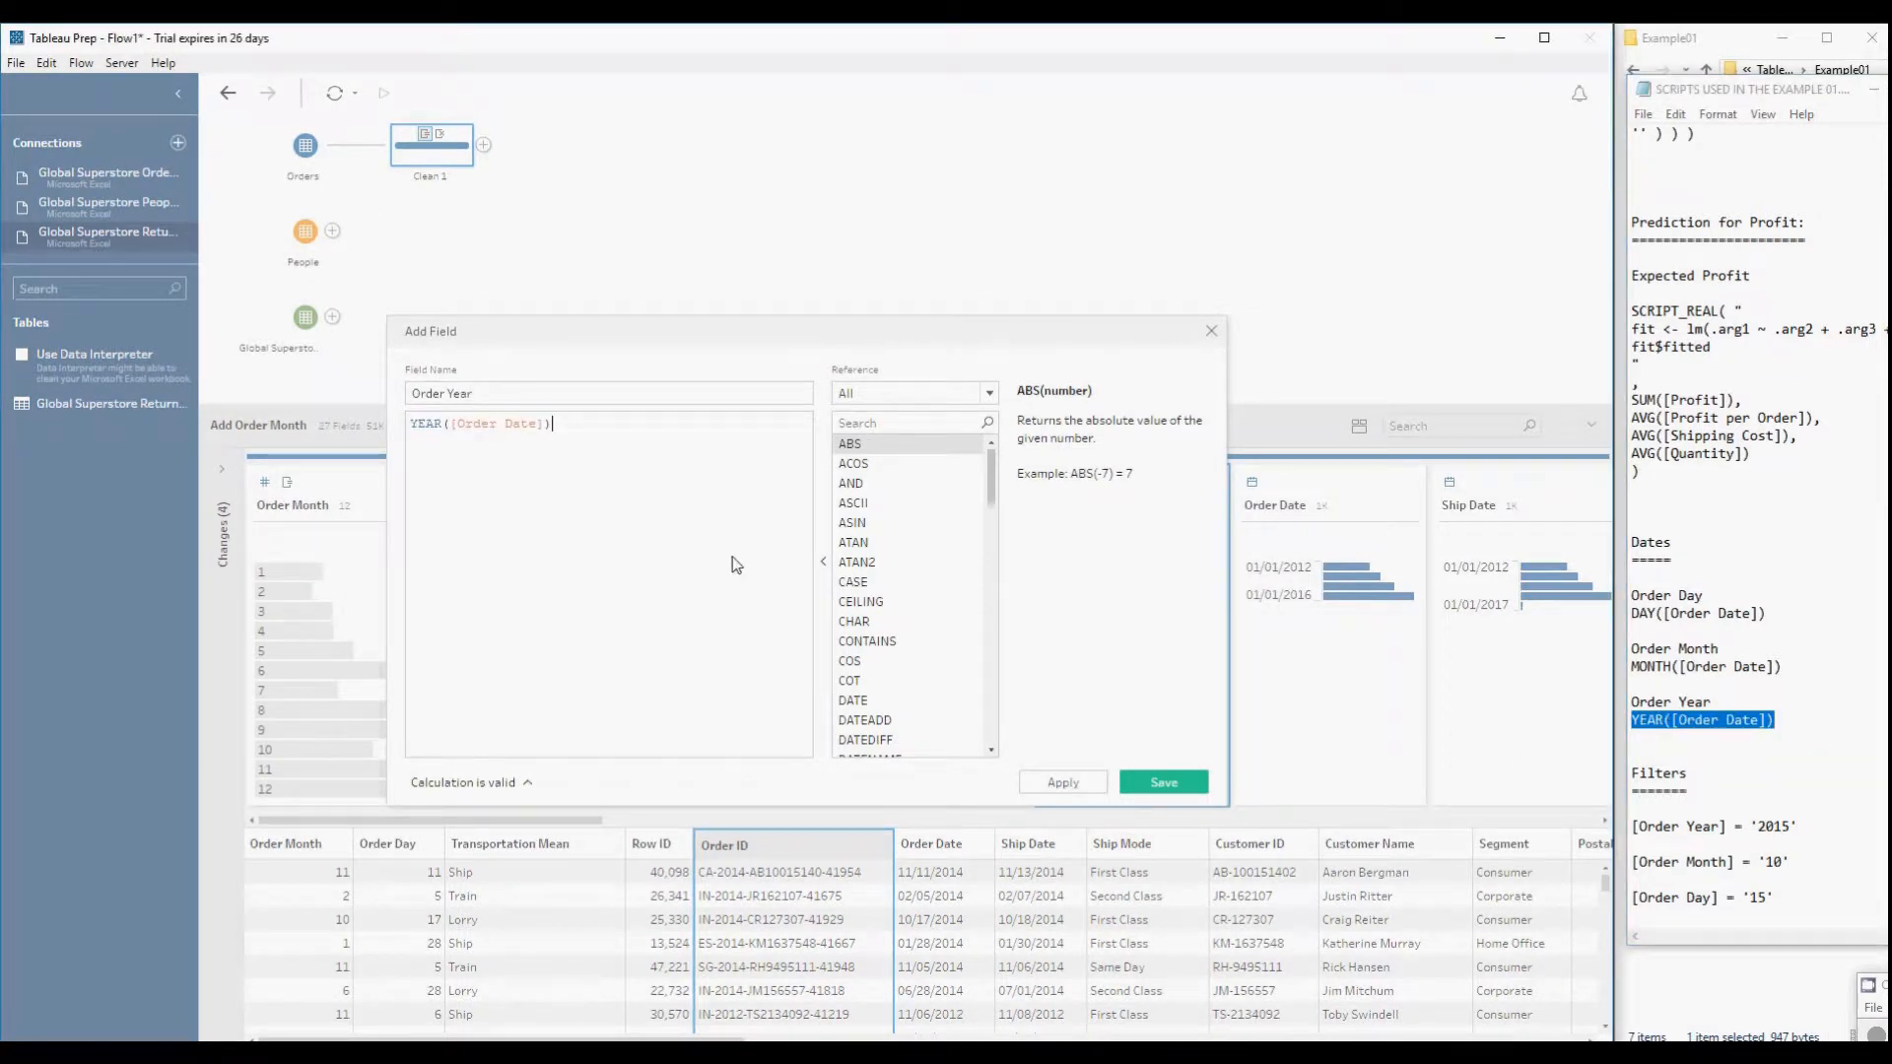
{"action": "left_click", "coordinate": [1151, 783]}
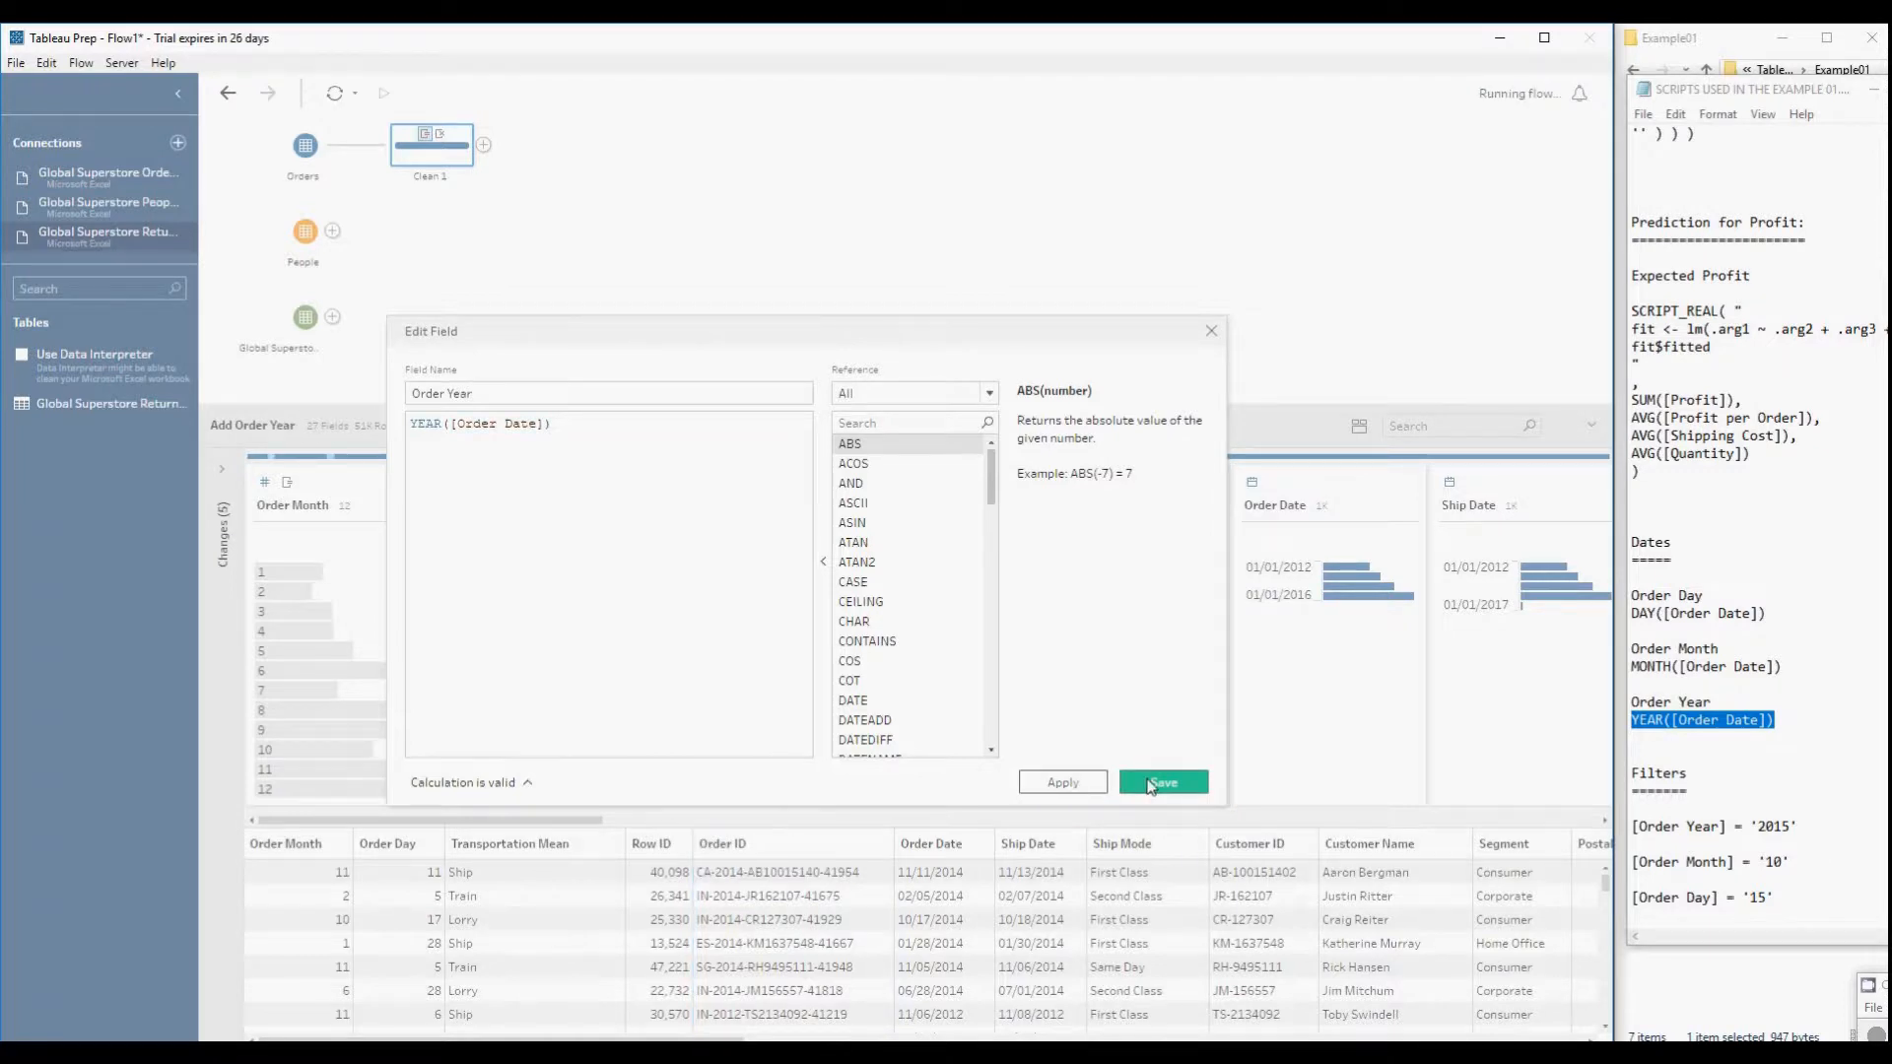
- Change the data type of the Order Year, Order Month and Order Day fields to String and look through the Order Day values
{"action": "mouse_move", "coordinate": [264, 580]}
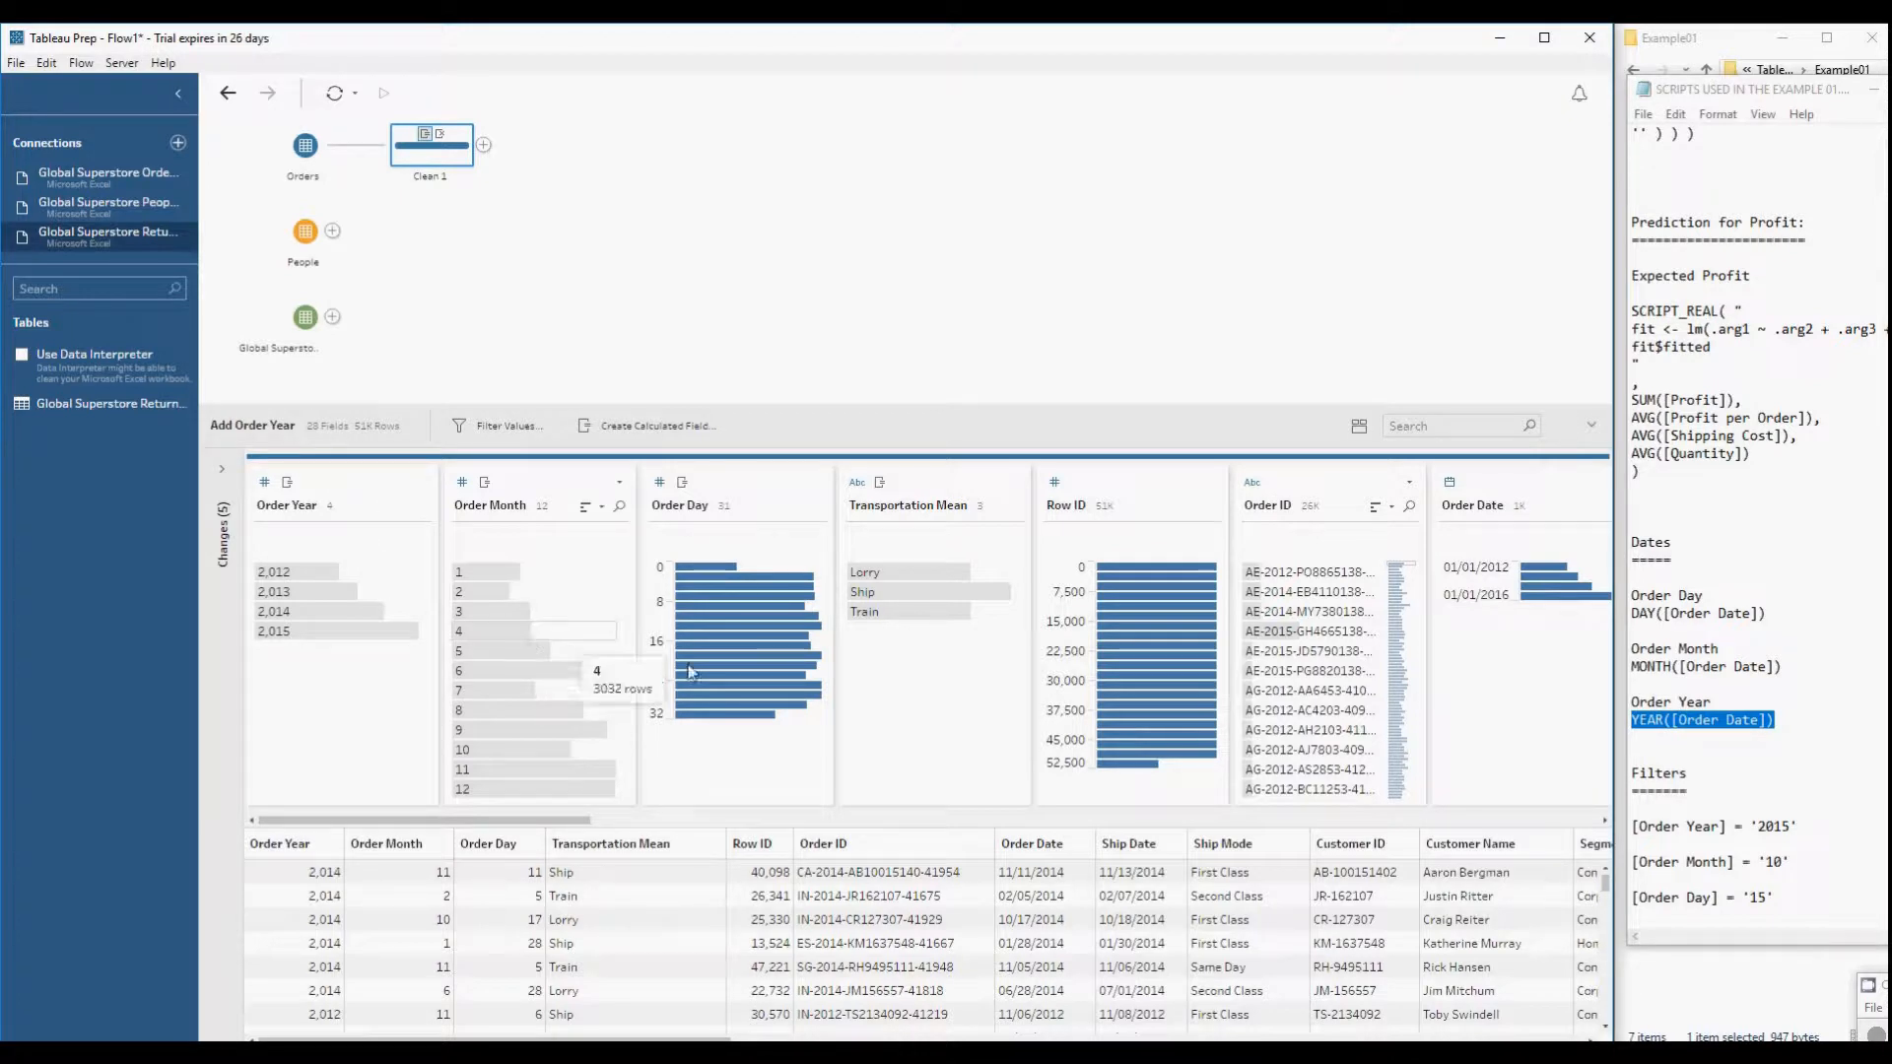
{"action": "mouse_move", "coordinate": [682, 720]}
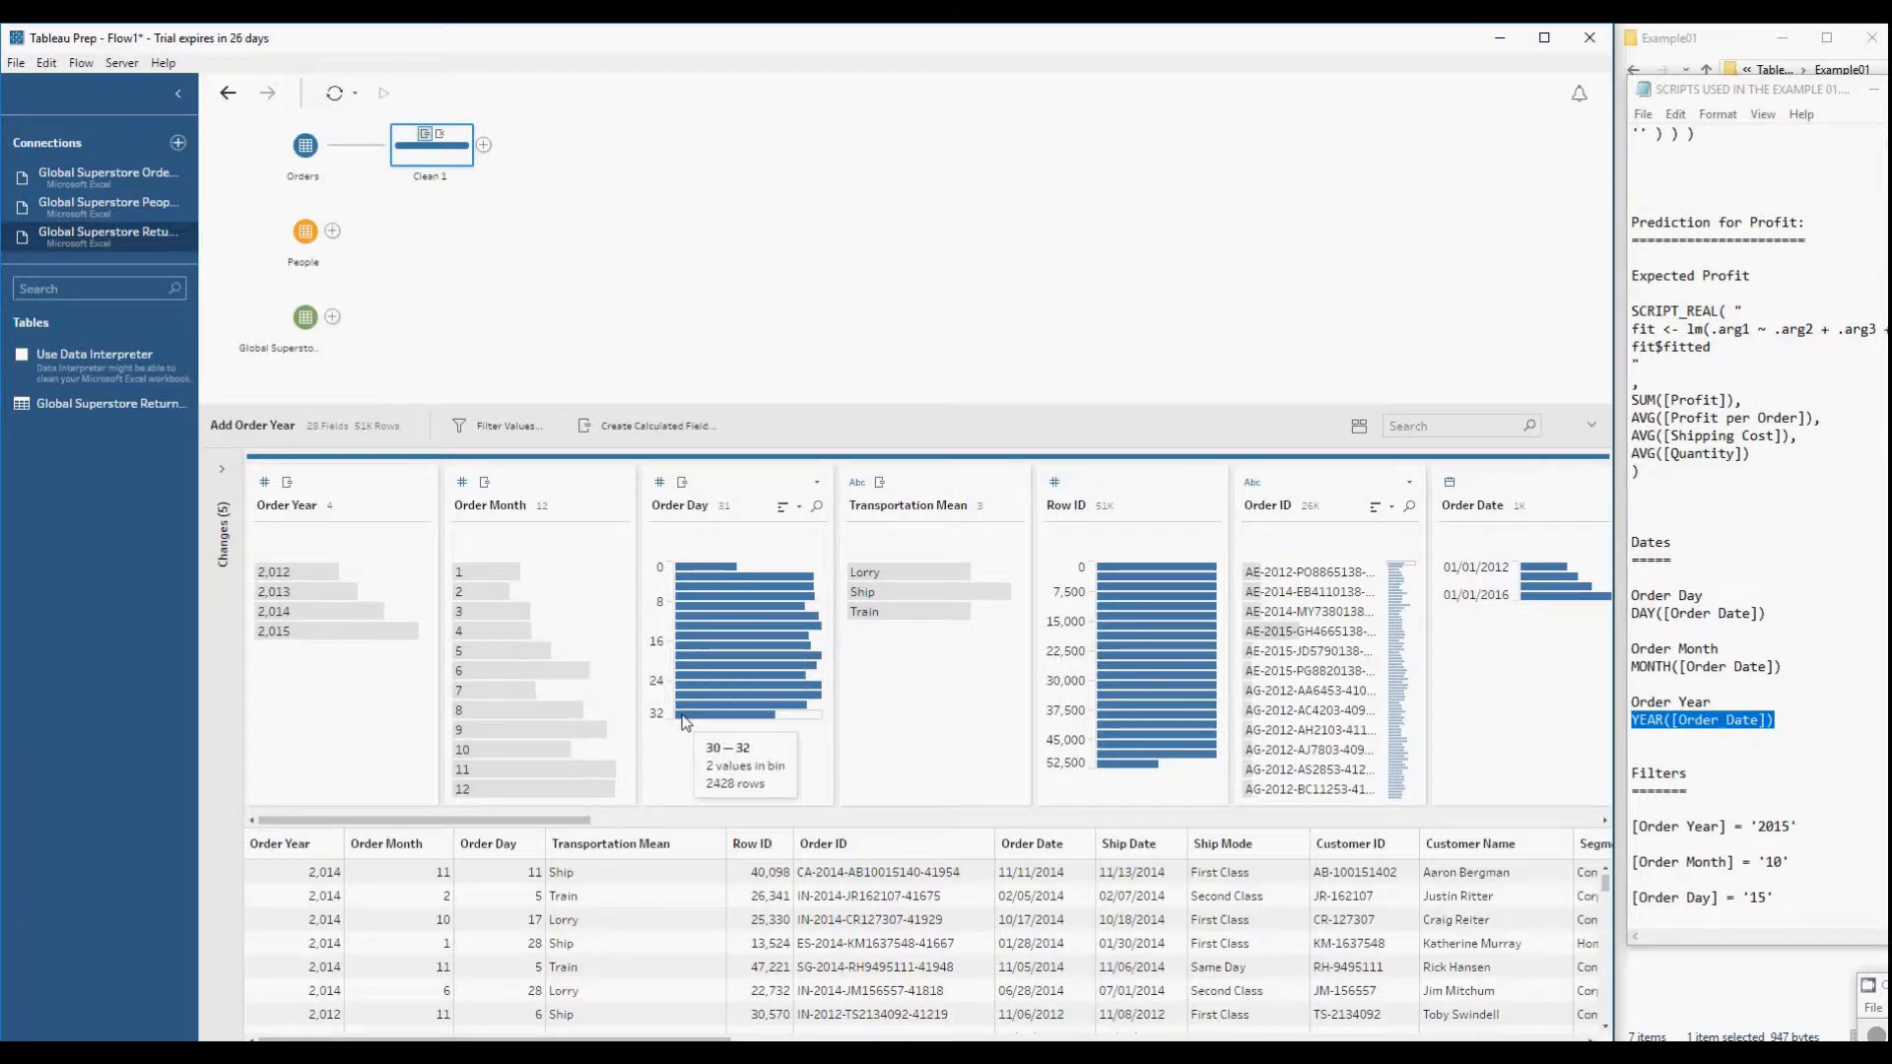
{"action": "mouse_move", "coordinate": [687, 570]}
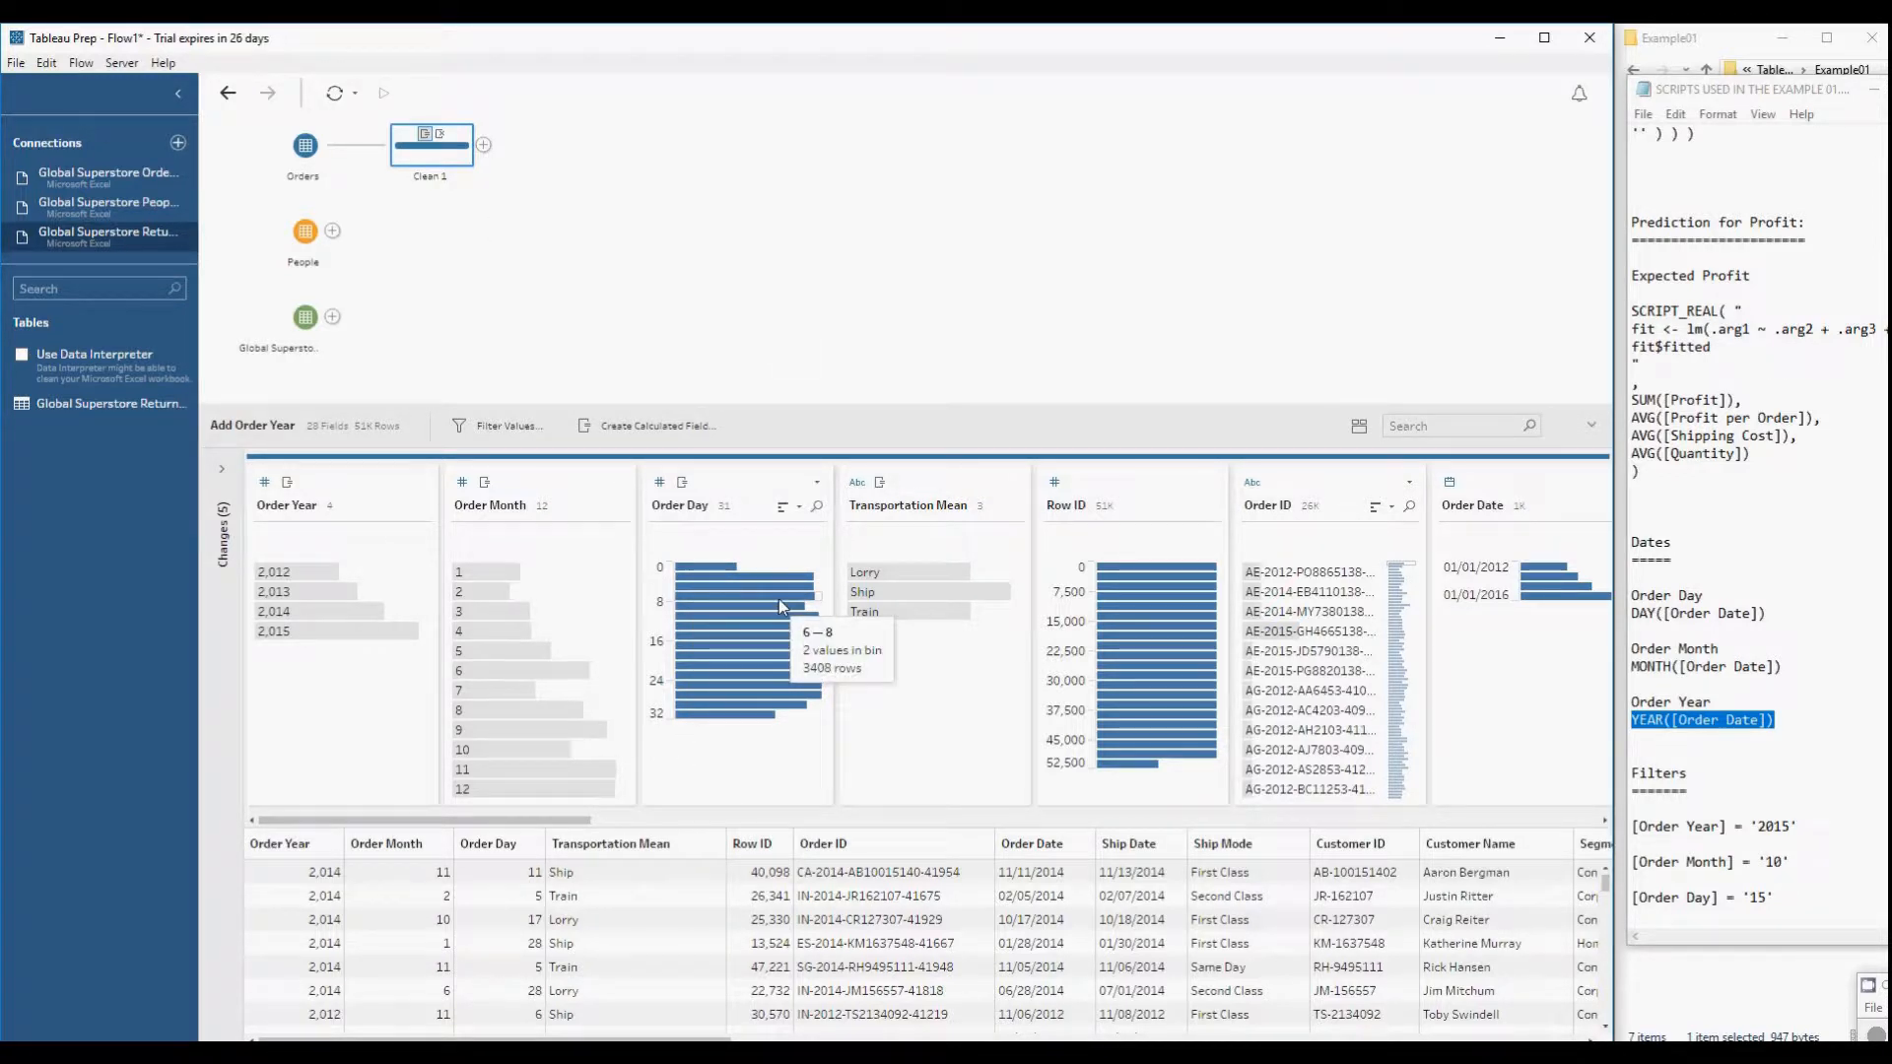
{"action": "mouse_move", "coordinate": [805, 674]}
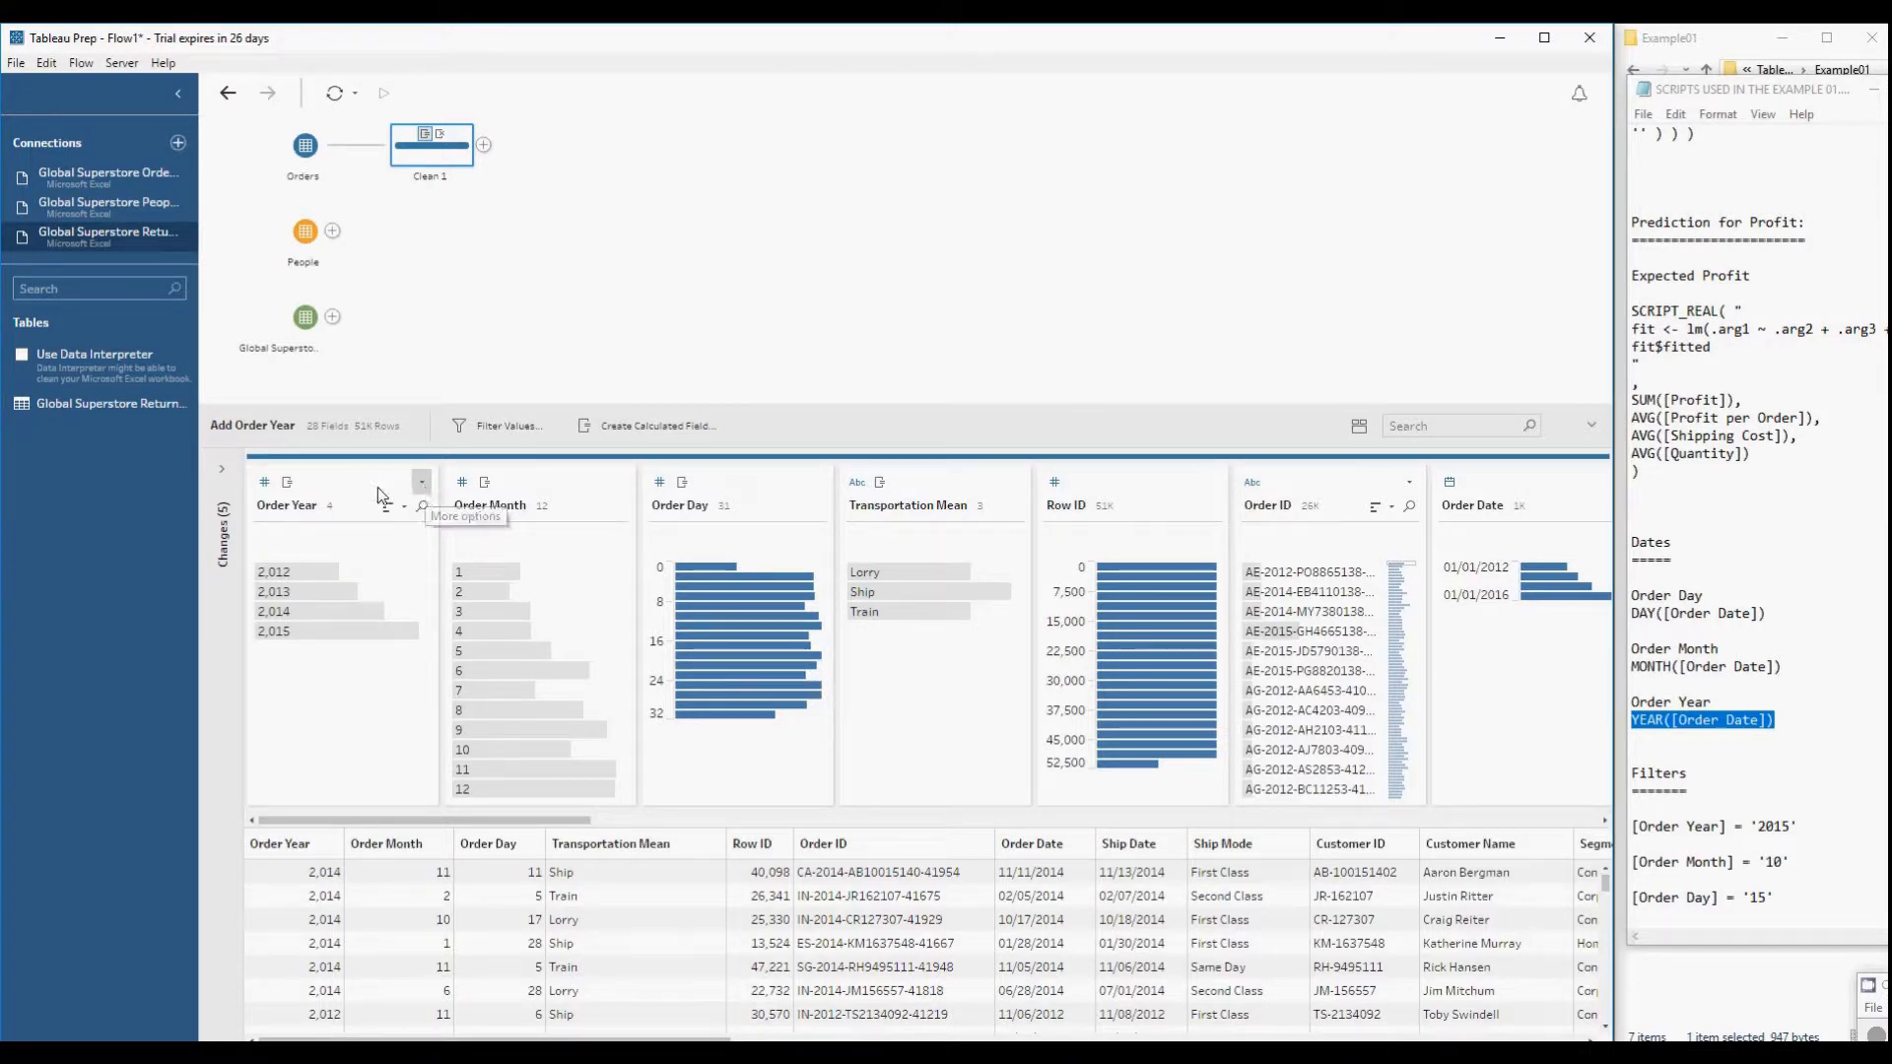
{"action": "left_click", "coordinate": [265, 481]}
{"action": "left_click", "coordinate": [304, 595]}
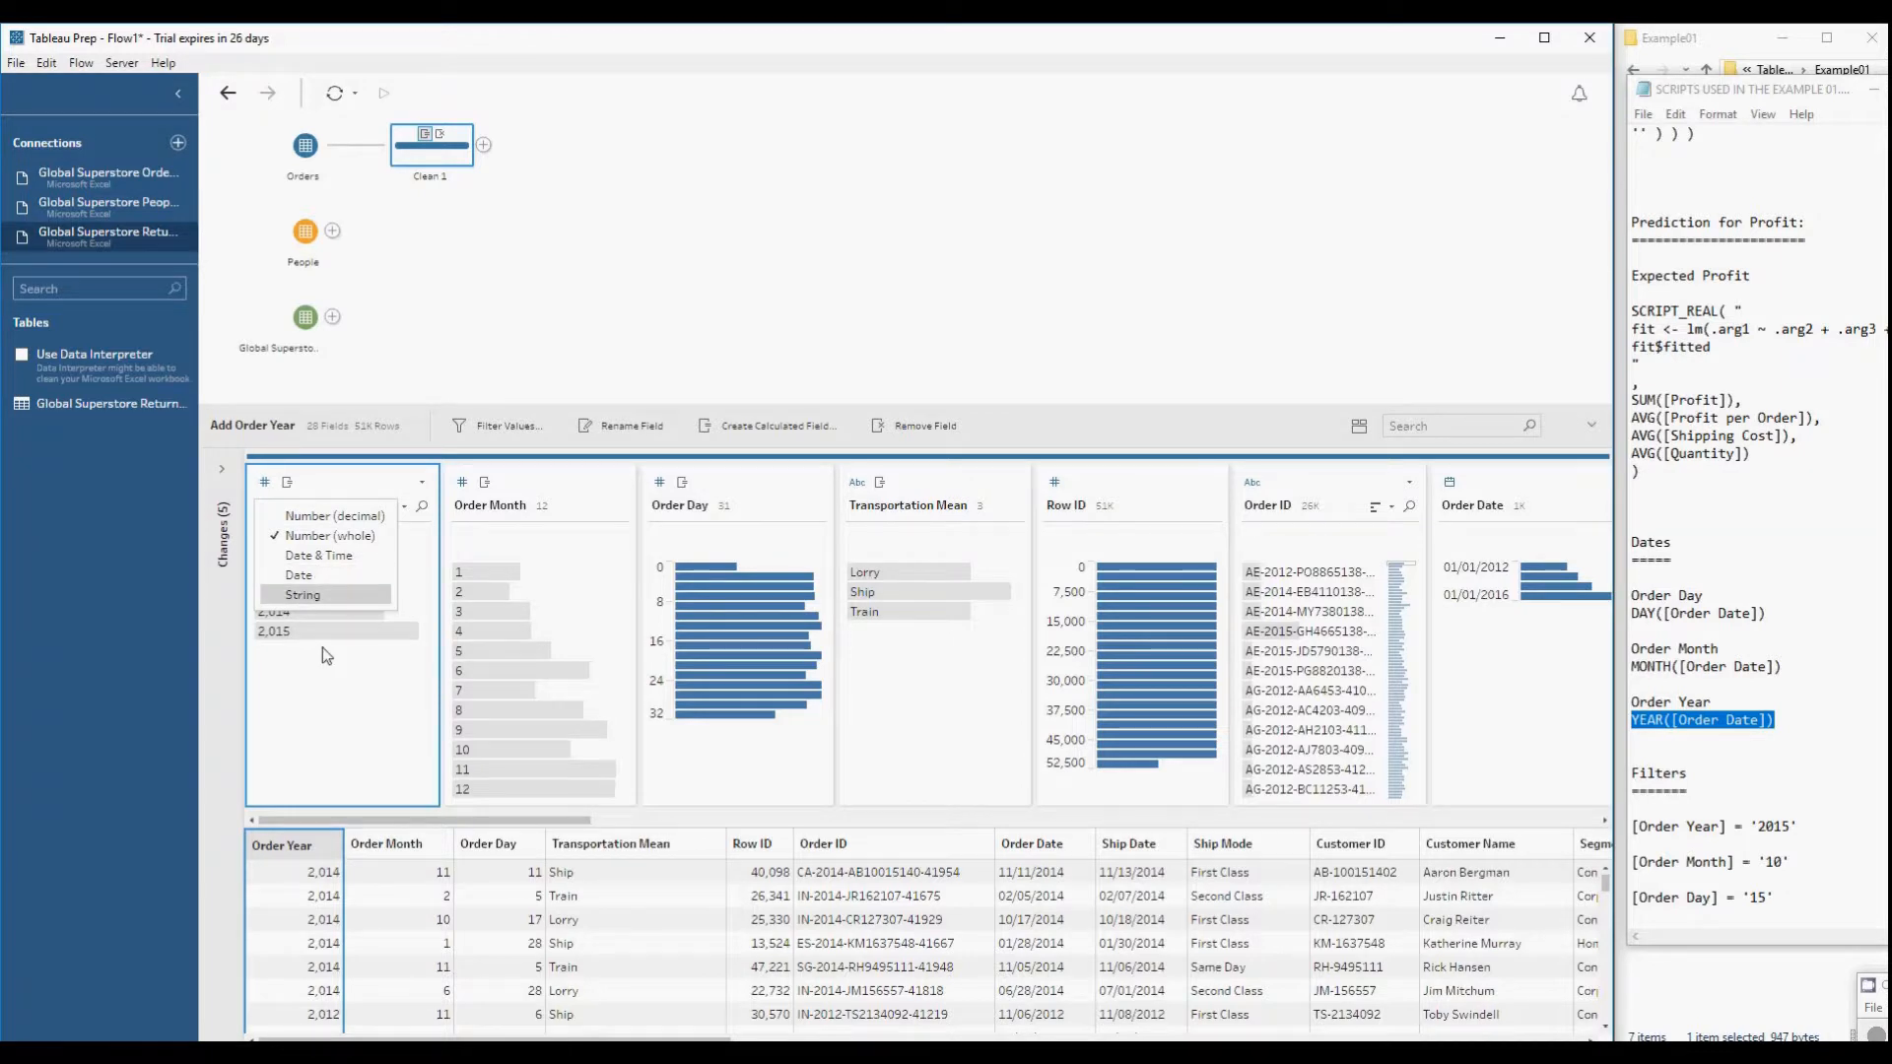
{"action": "left_click", "coordinate": [462, 482]}
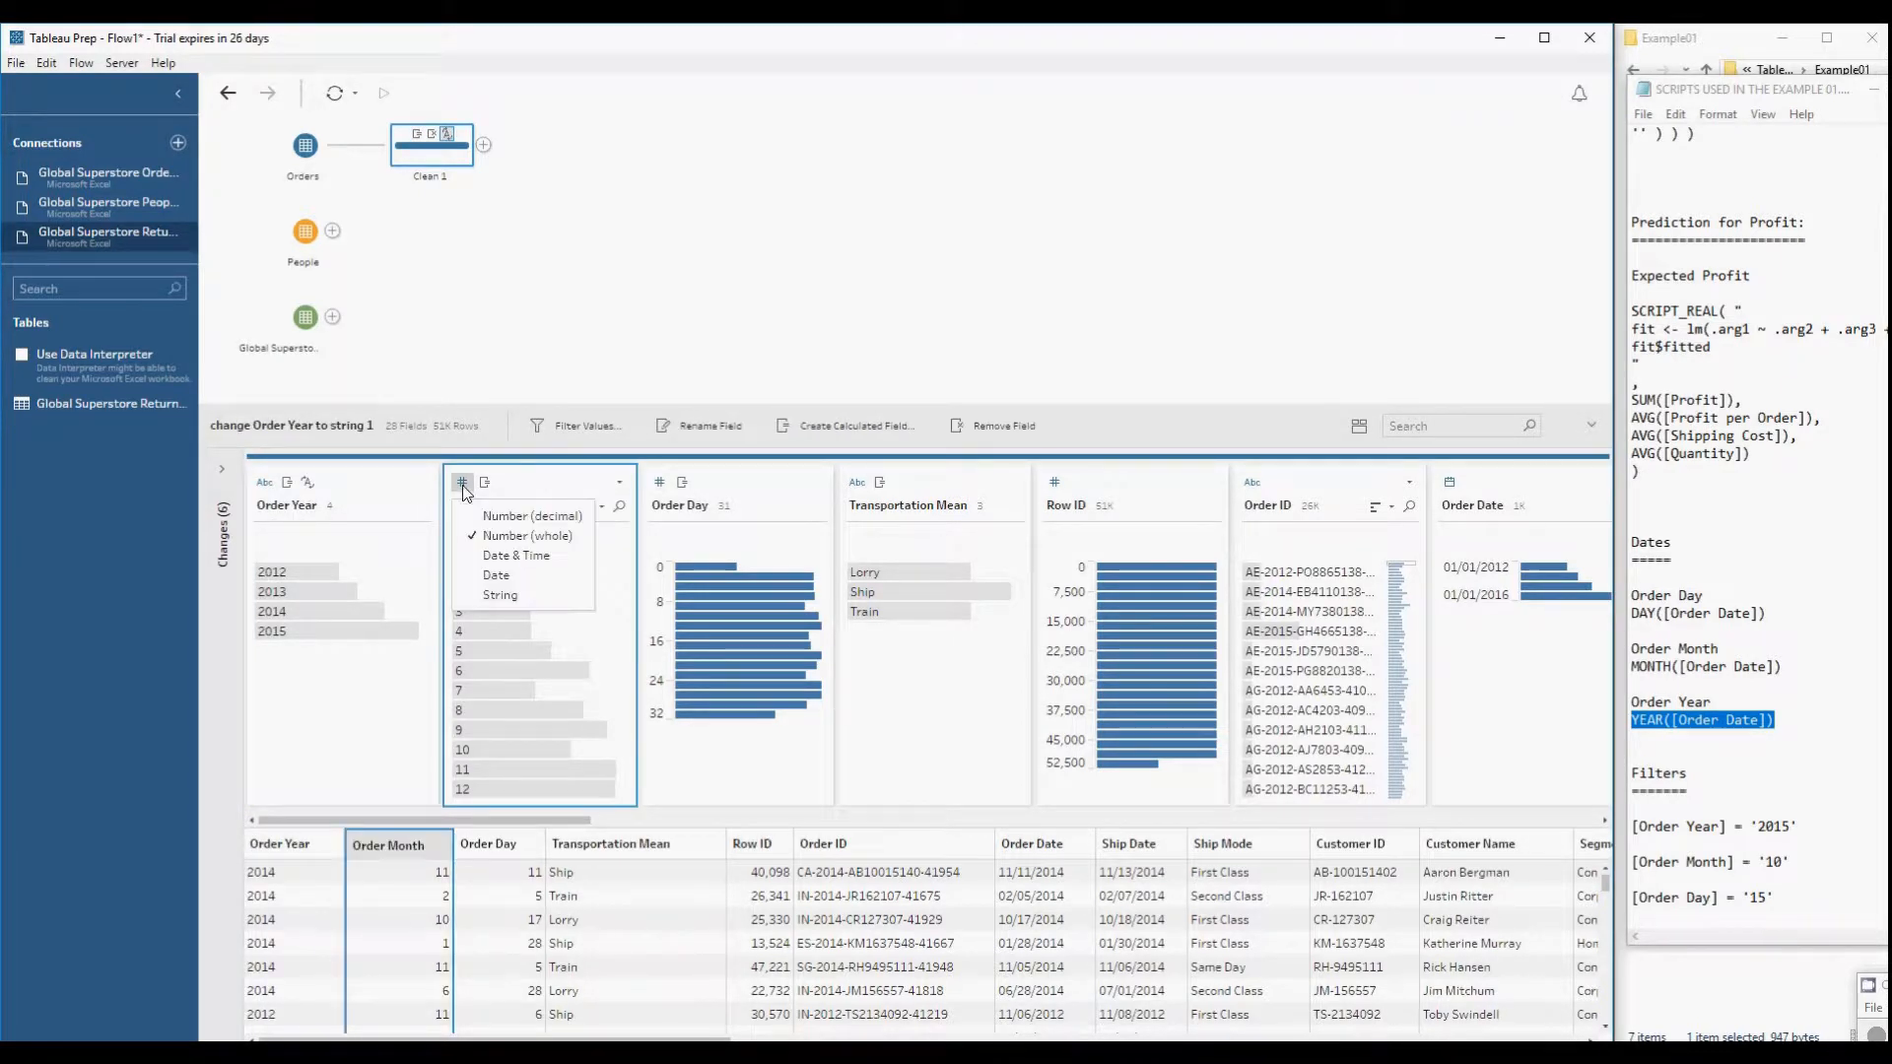
{"action": "left_click", "coordinate": [493, 595]}
{"action": "left_click", "coordinate": [659, 482]}
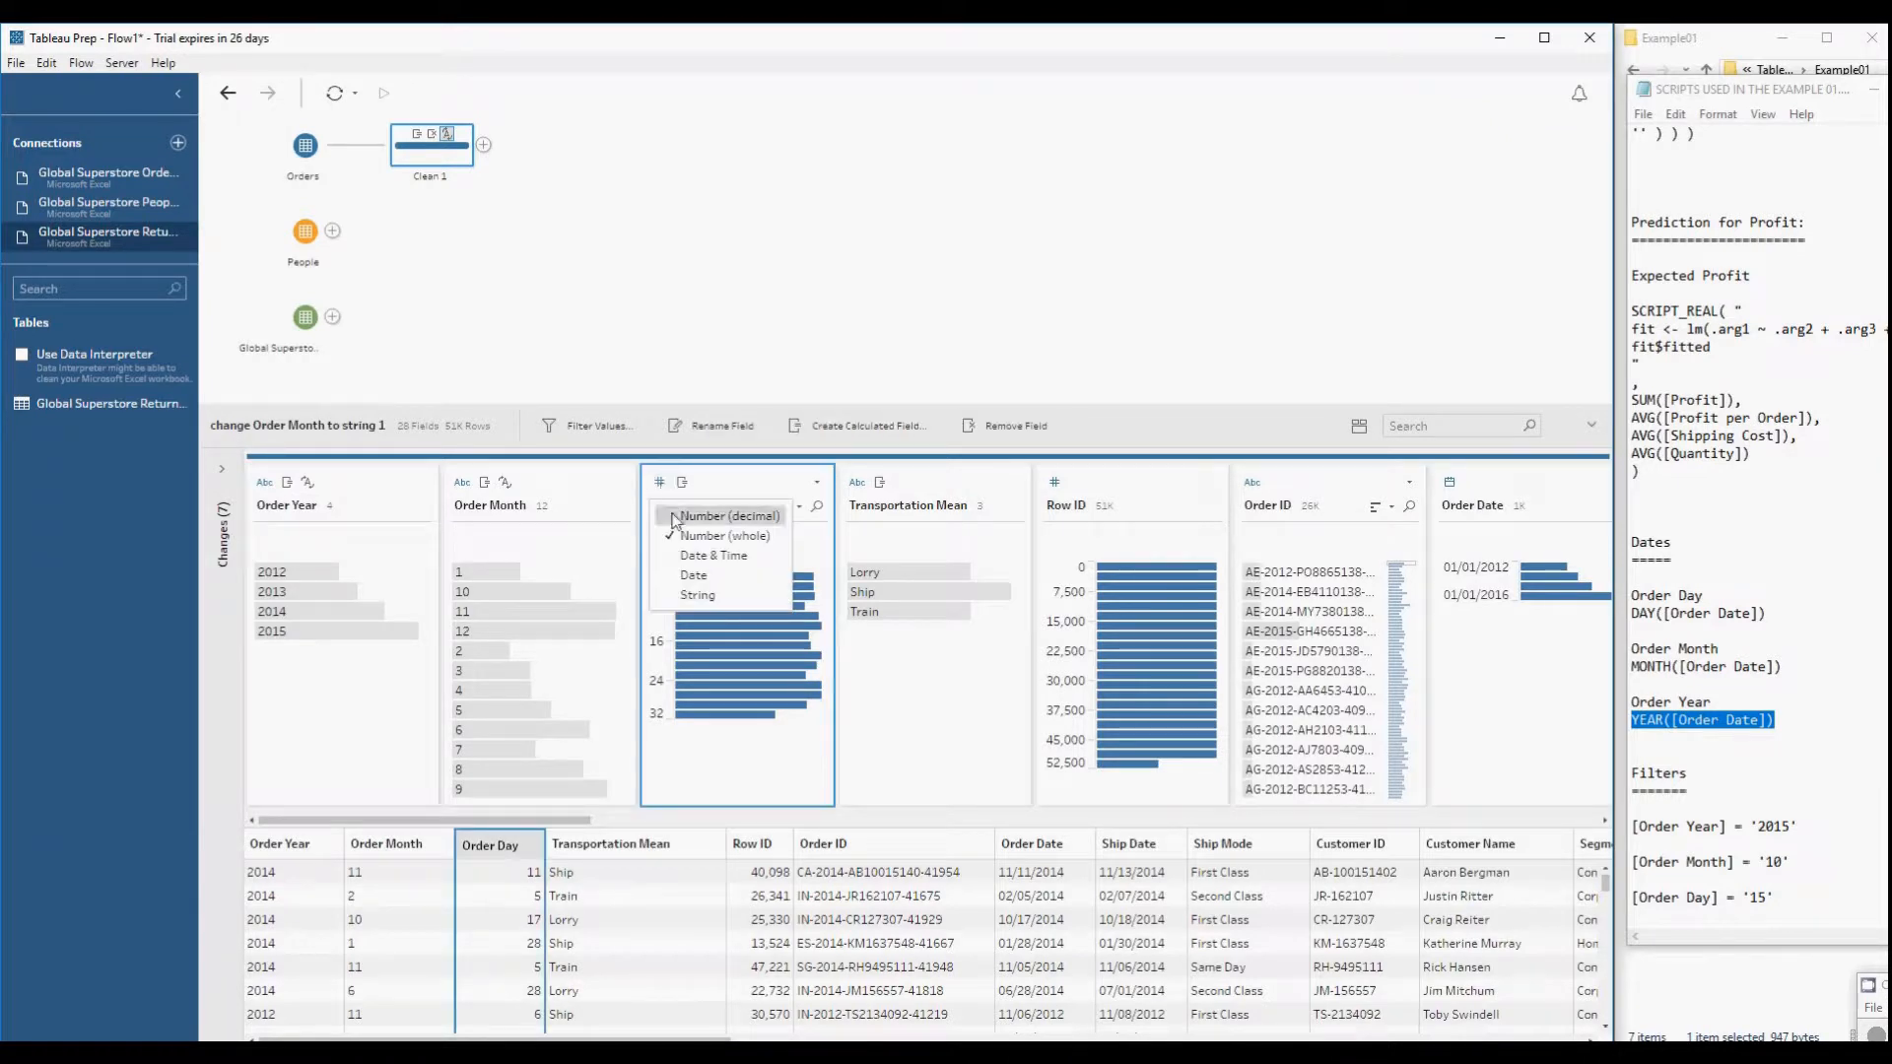
{"action": "left_click", "coordinate": [697, 596]}
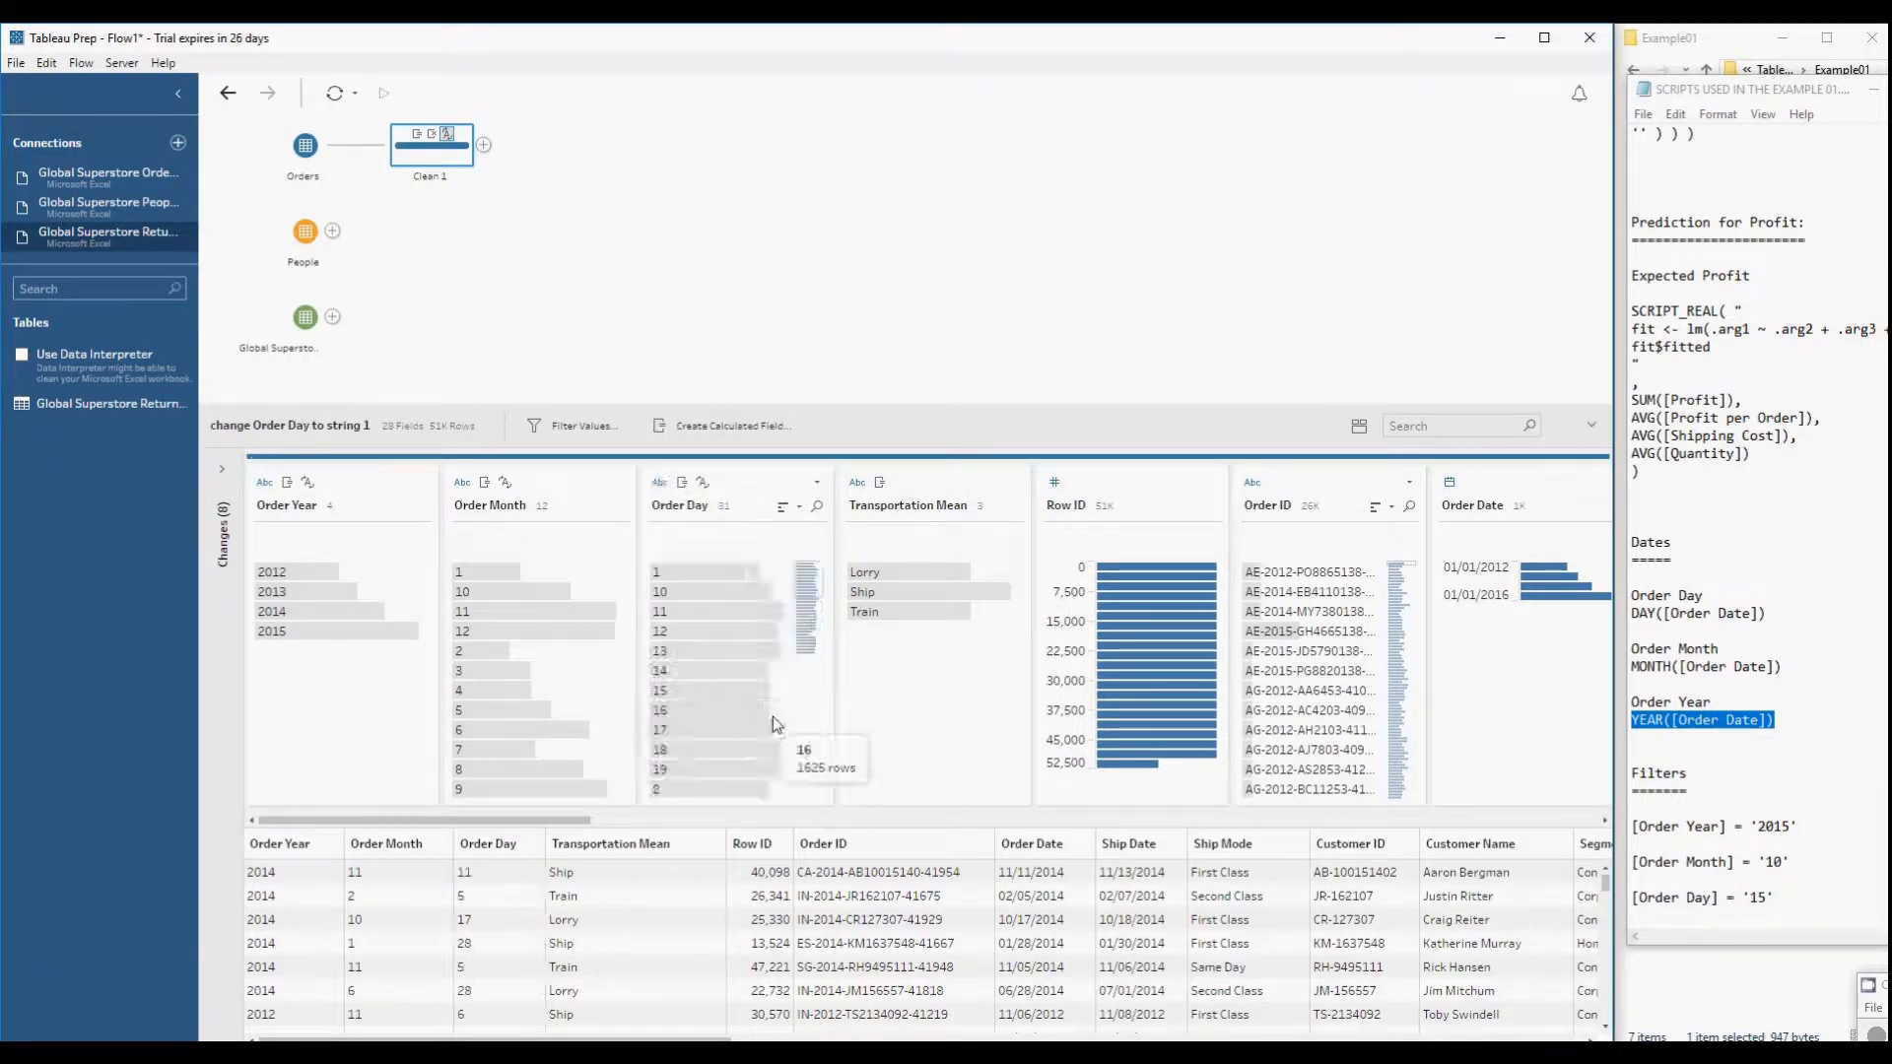
{"action": "scroll", "coordinate": [824, 677], "scroll_direction": "down", "scroll_amount": 5}
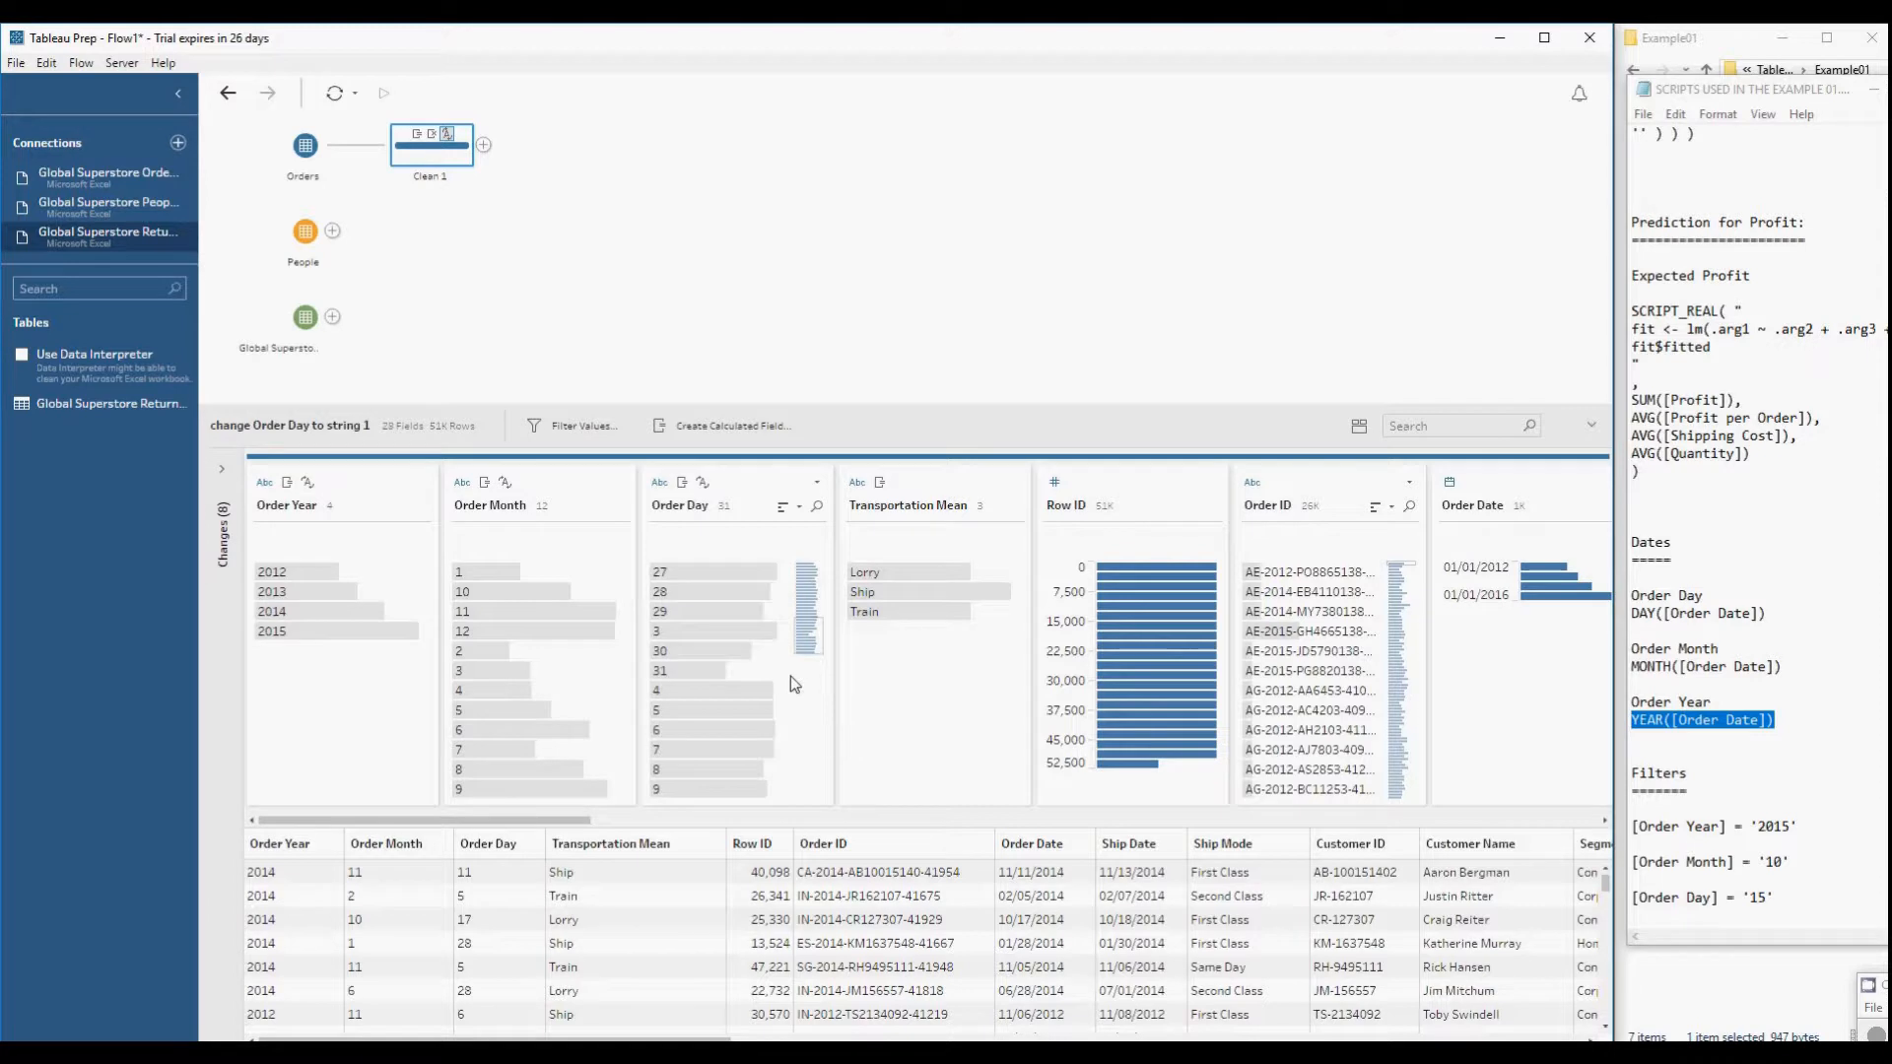
{"action": "scroll", "coordinate": [680, 699], "scroll_direction": "up", "scroll_amount": 5}
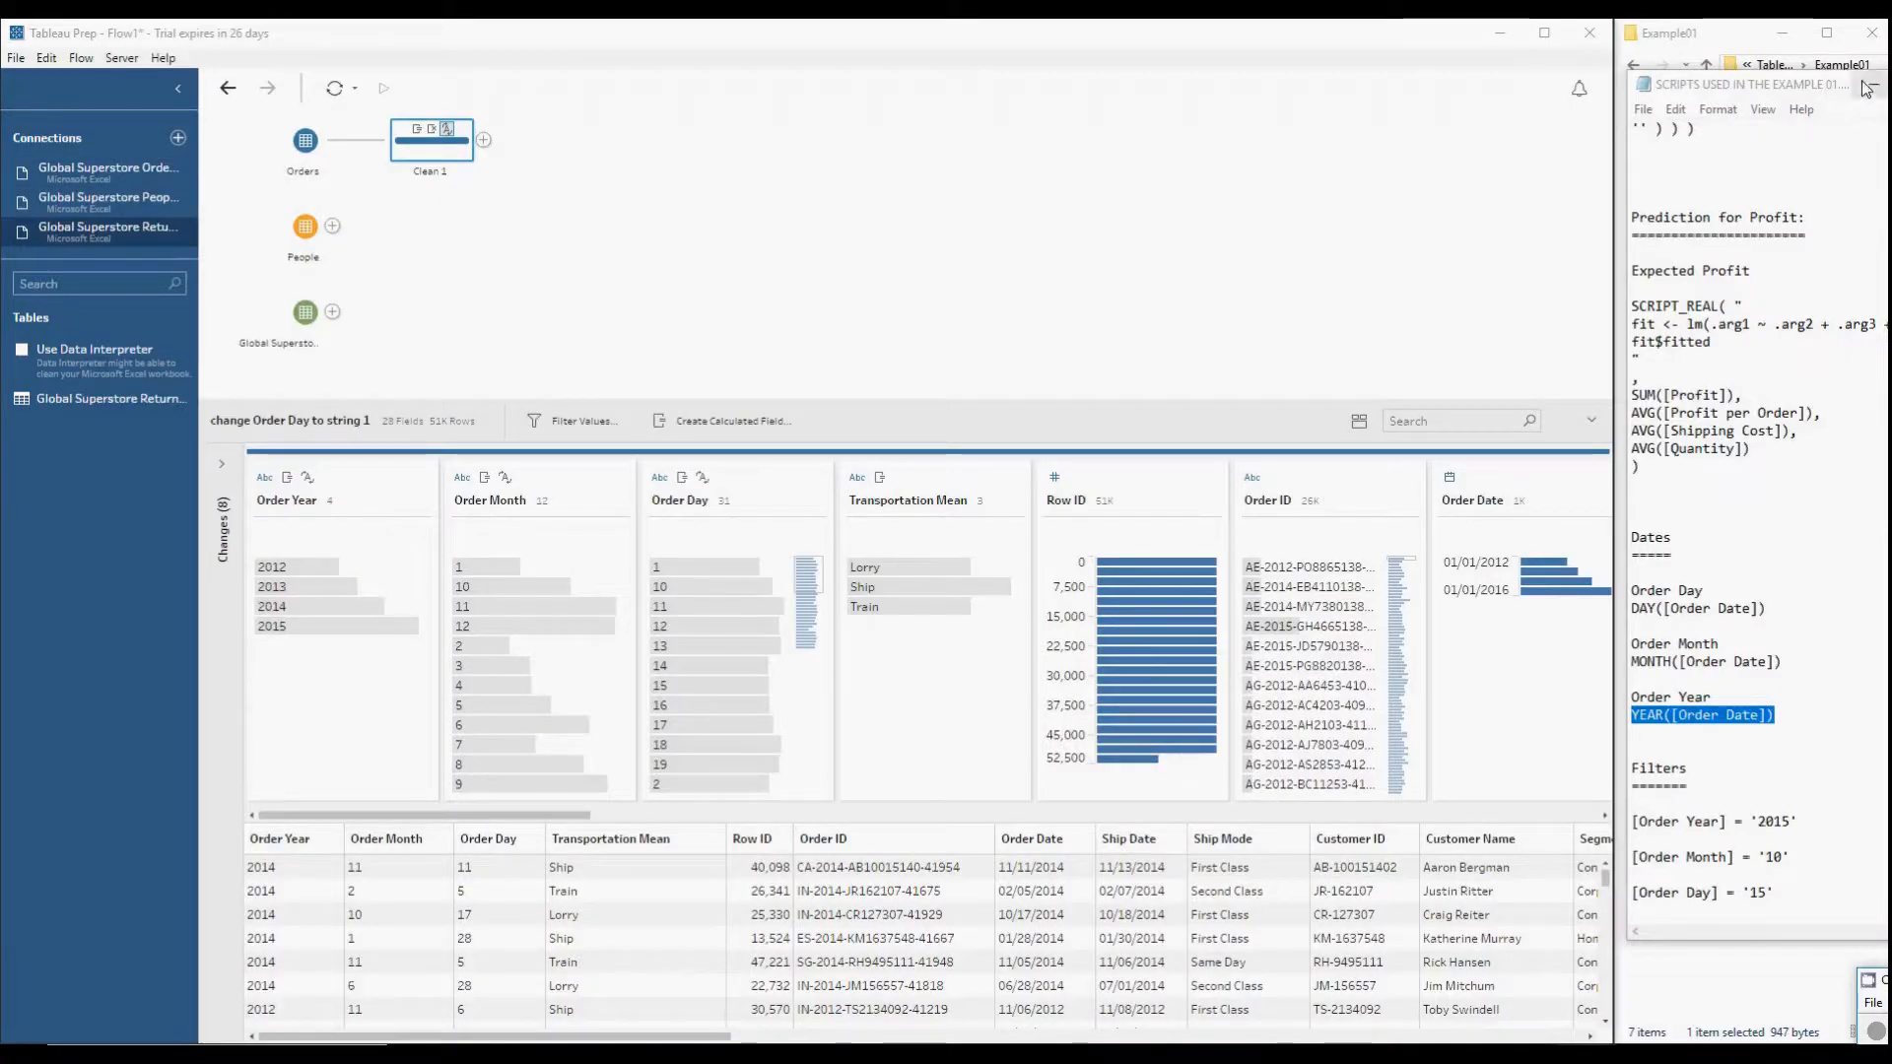
- Put the script file away and review the recorded changes of the Orders cleaning step
{"action": "left_click", "coordinate": [1866, 87]}
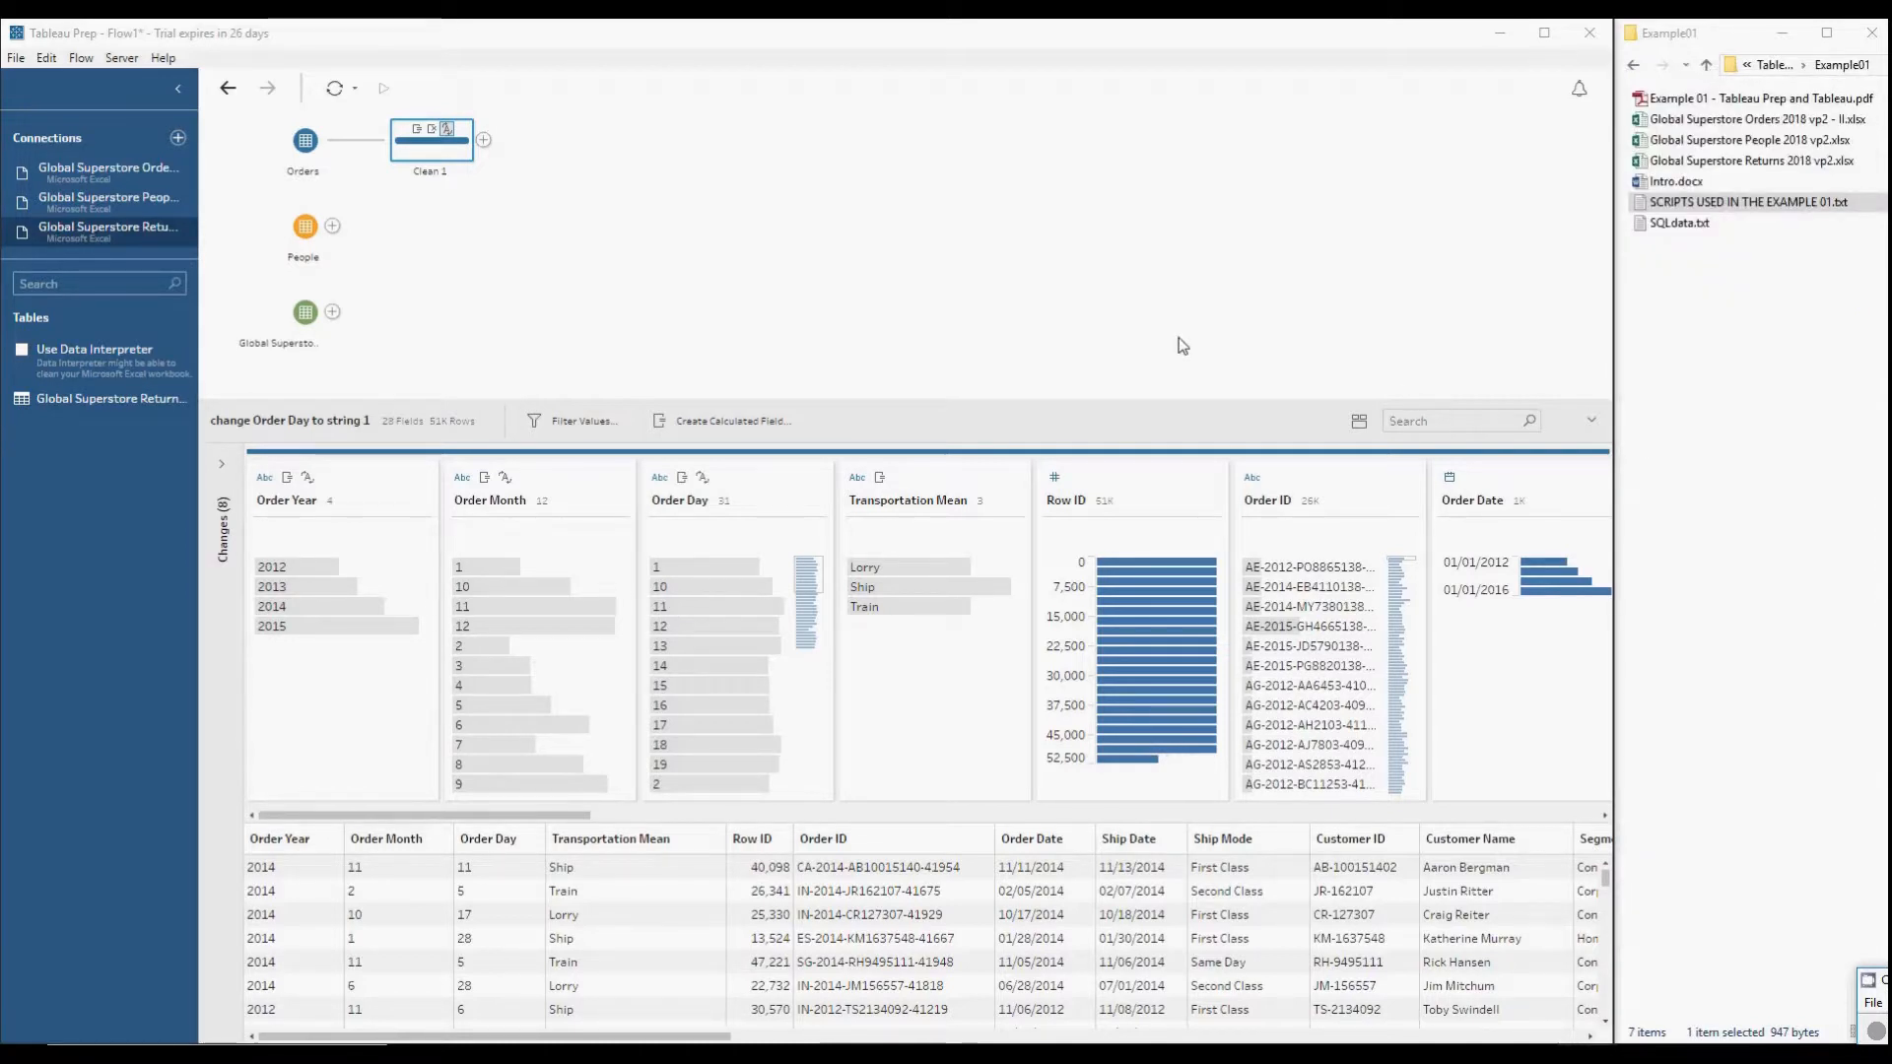
{"action": "left_click", "coordinate": [224, 473]}
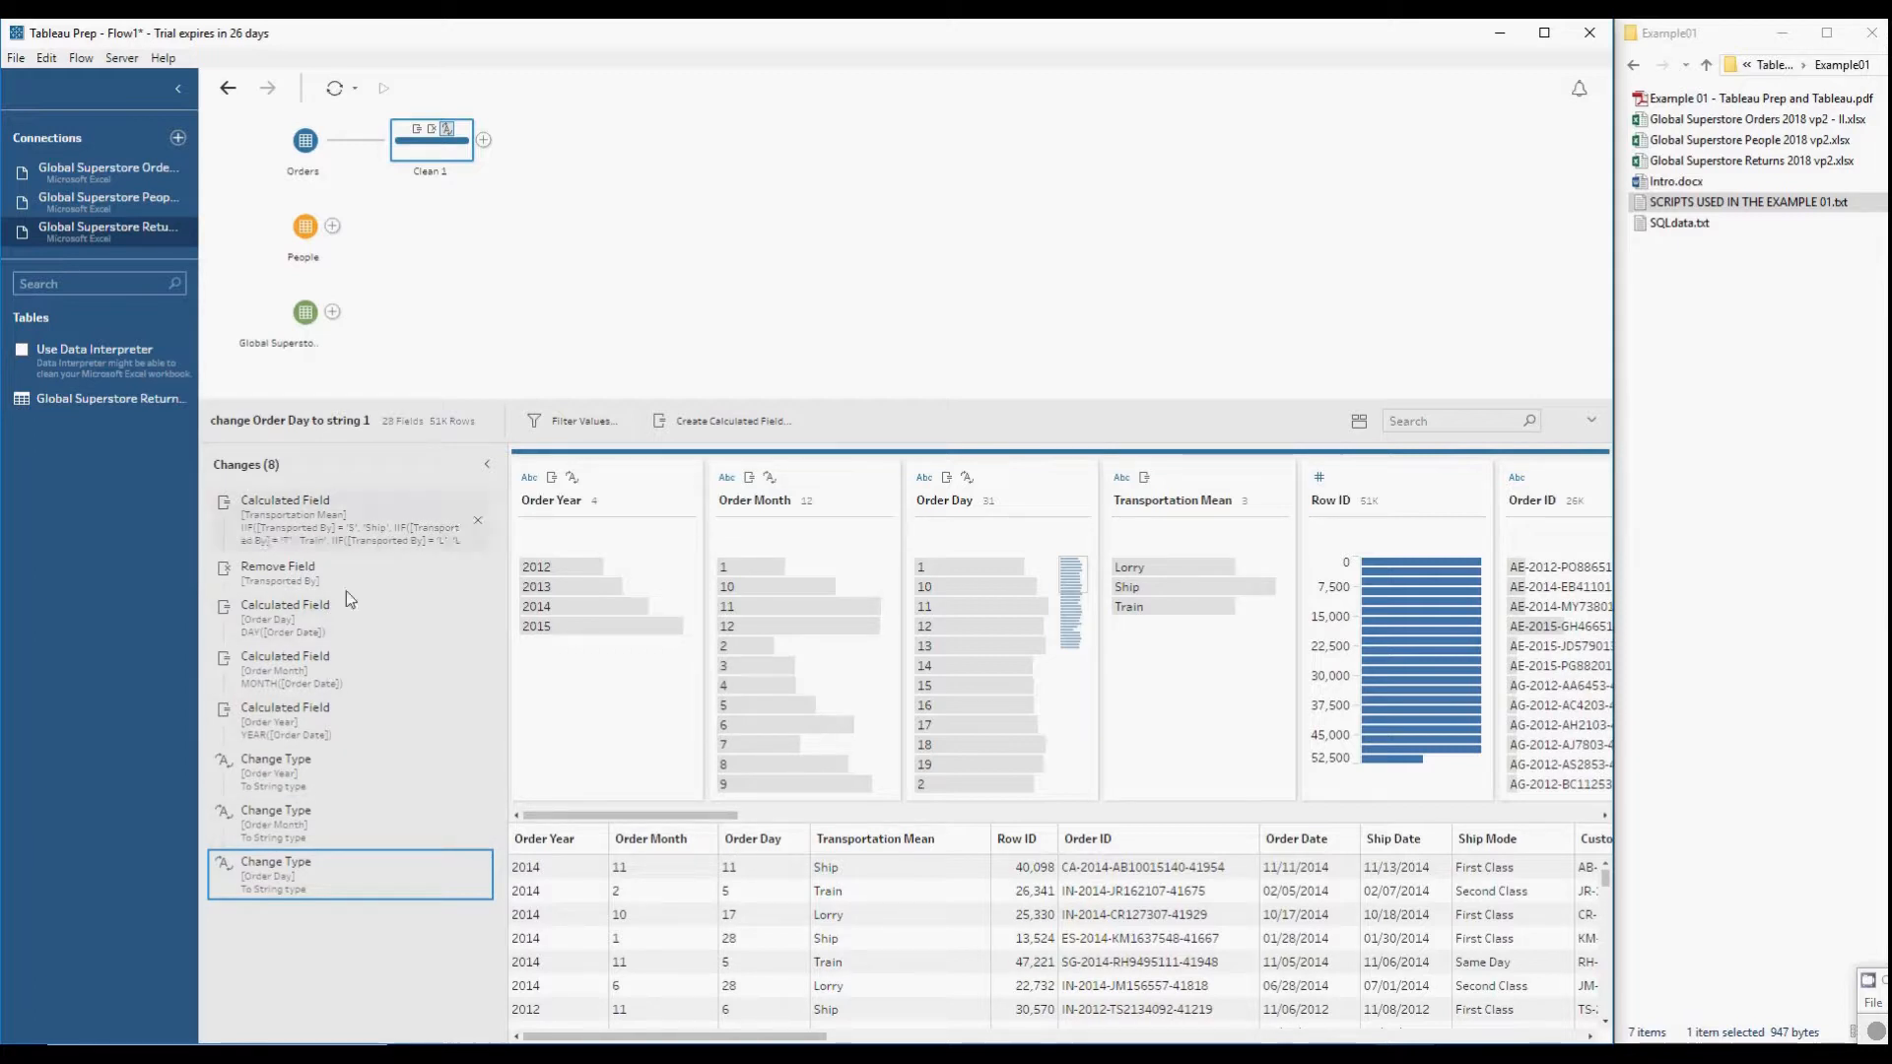
{"action": "left_click", "coordinate": [488, 464]}
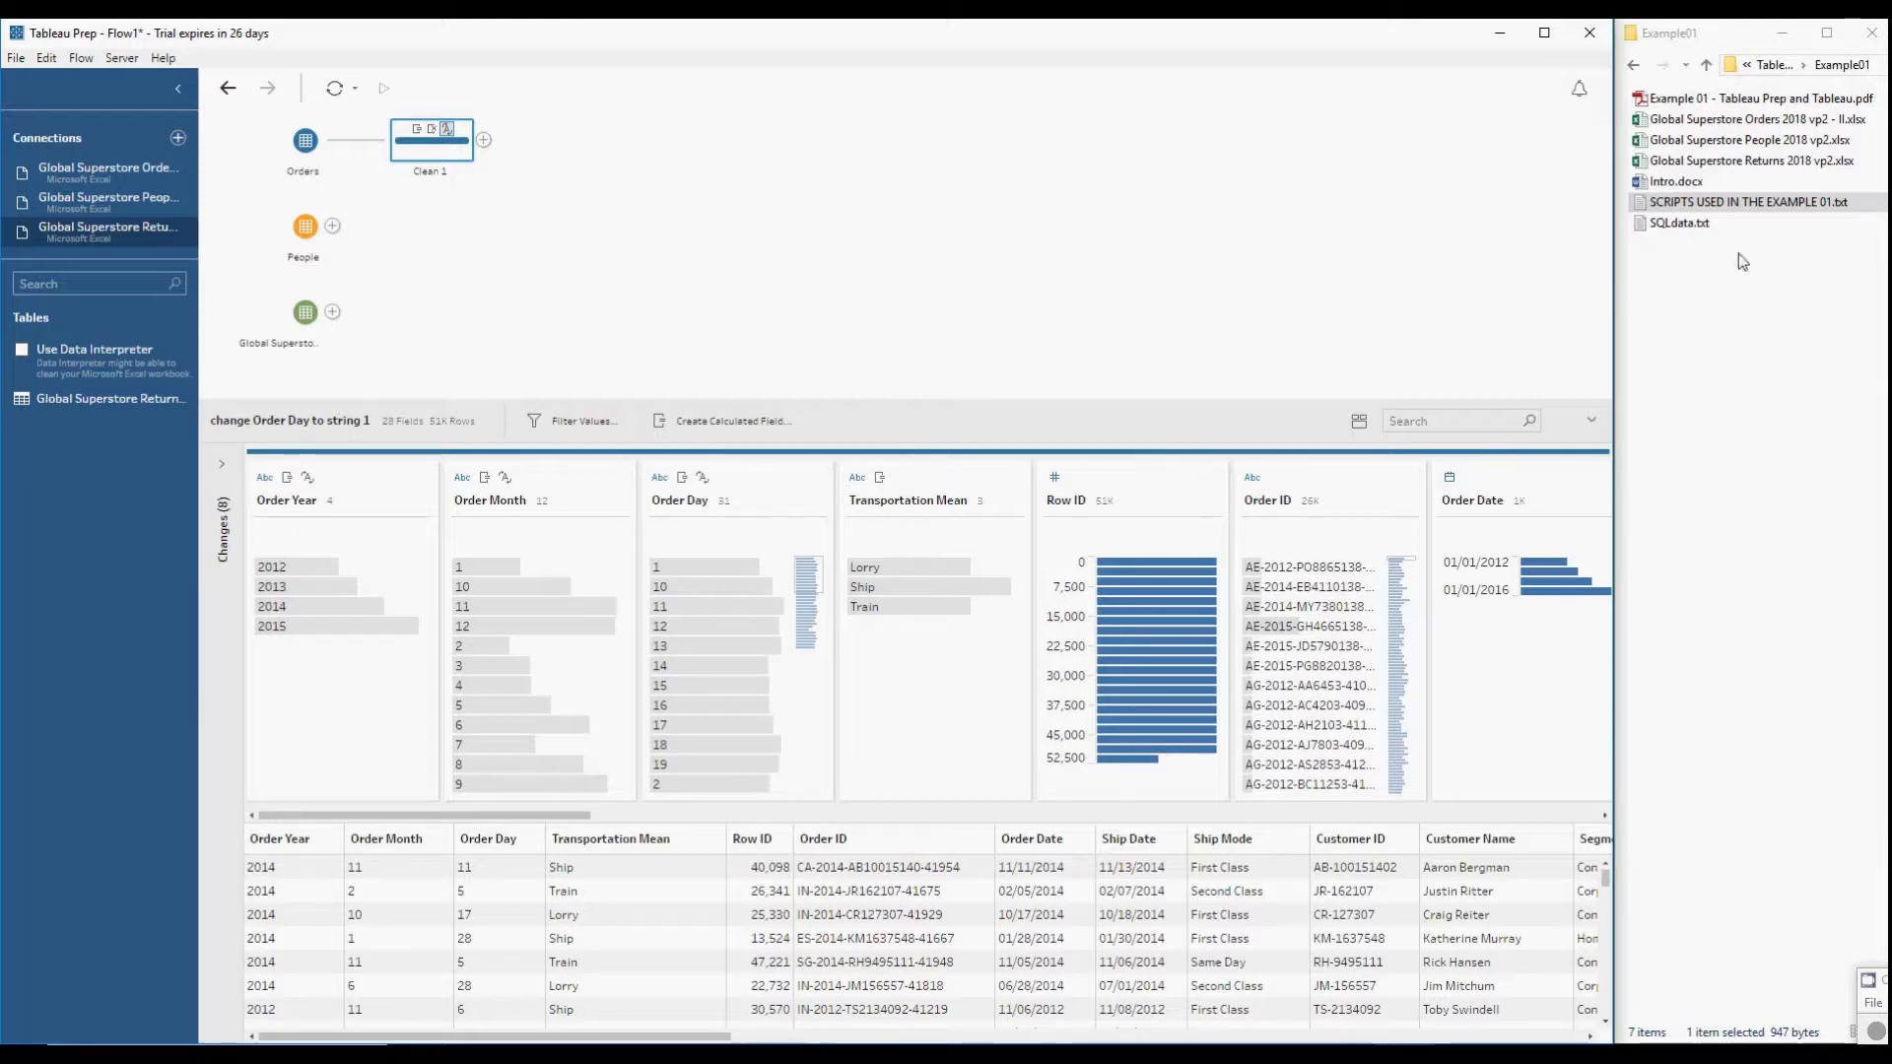
- Bring the script file back up and find its Filters section
{"action": "key", "text": "alt+Tab"}
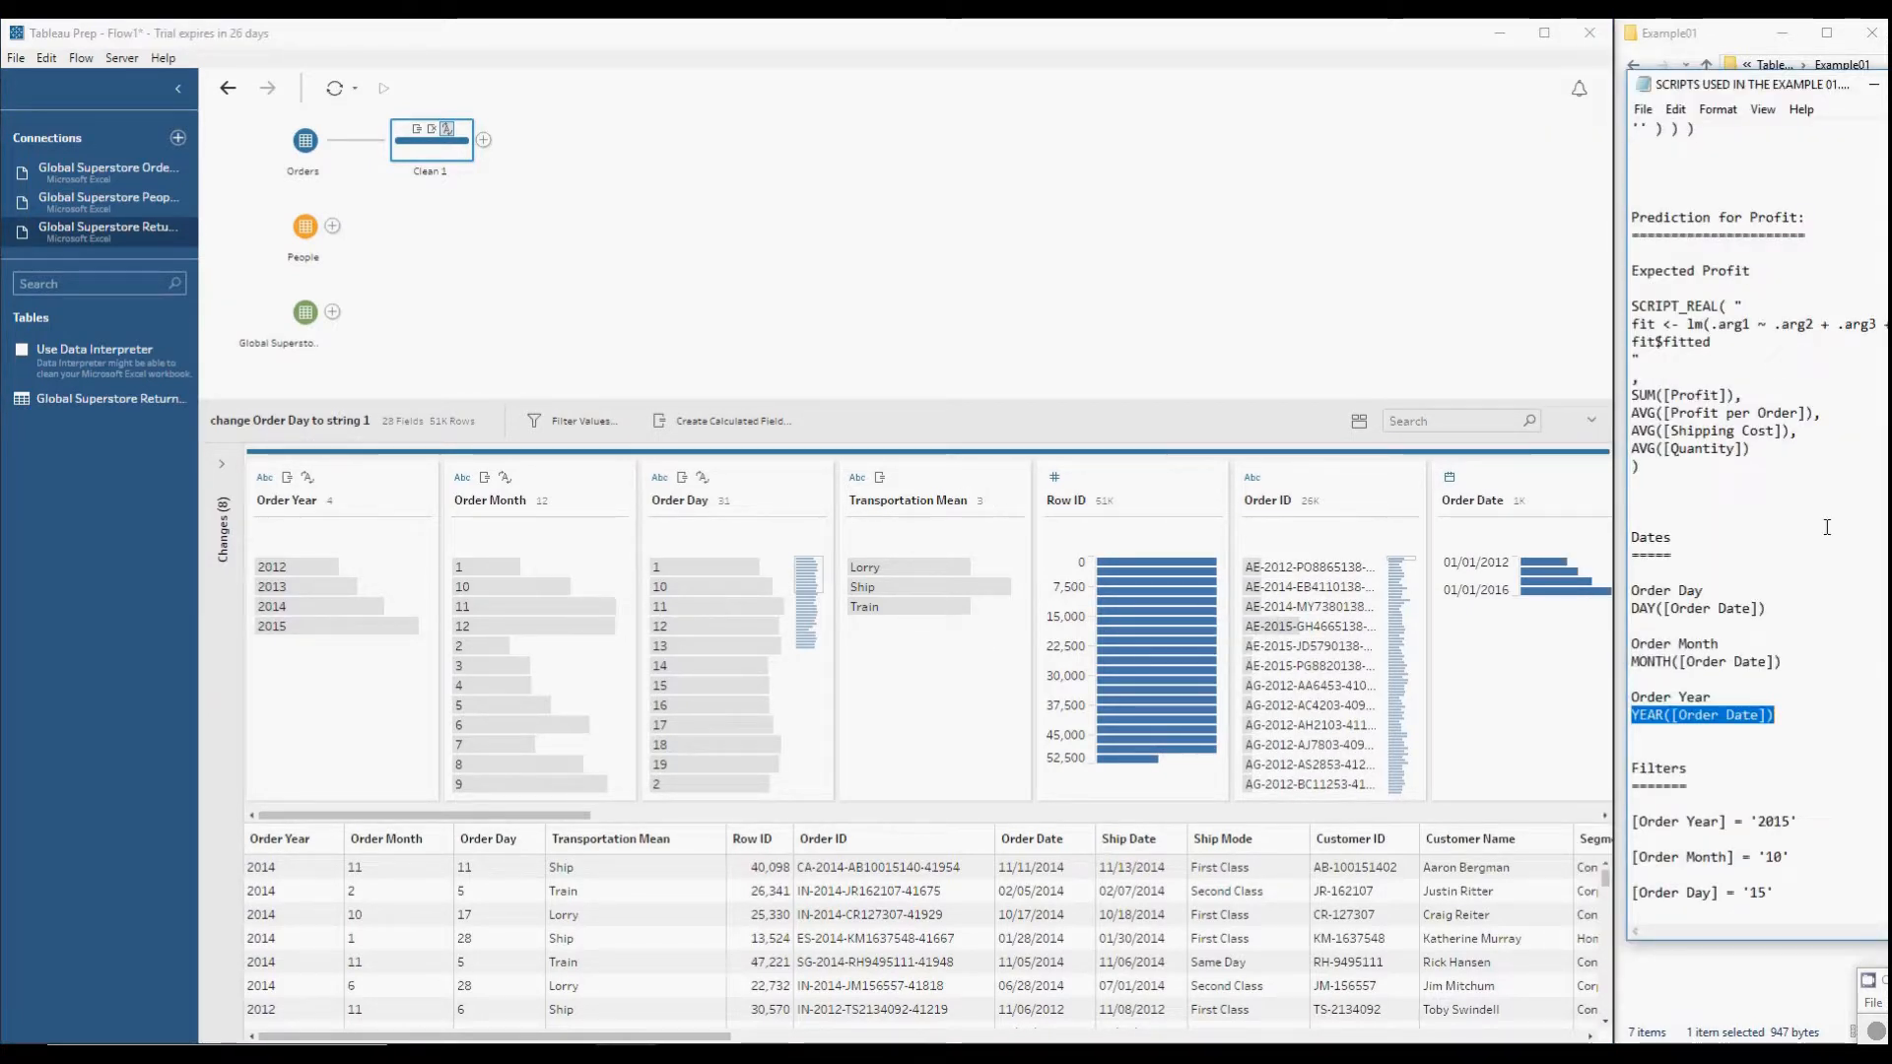
{"action": "left_click", "coordinate": [1803, 603]}
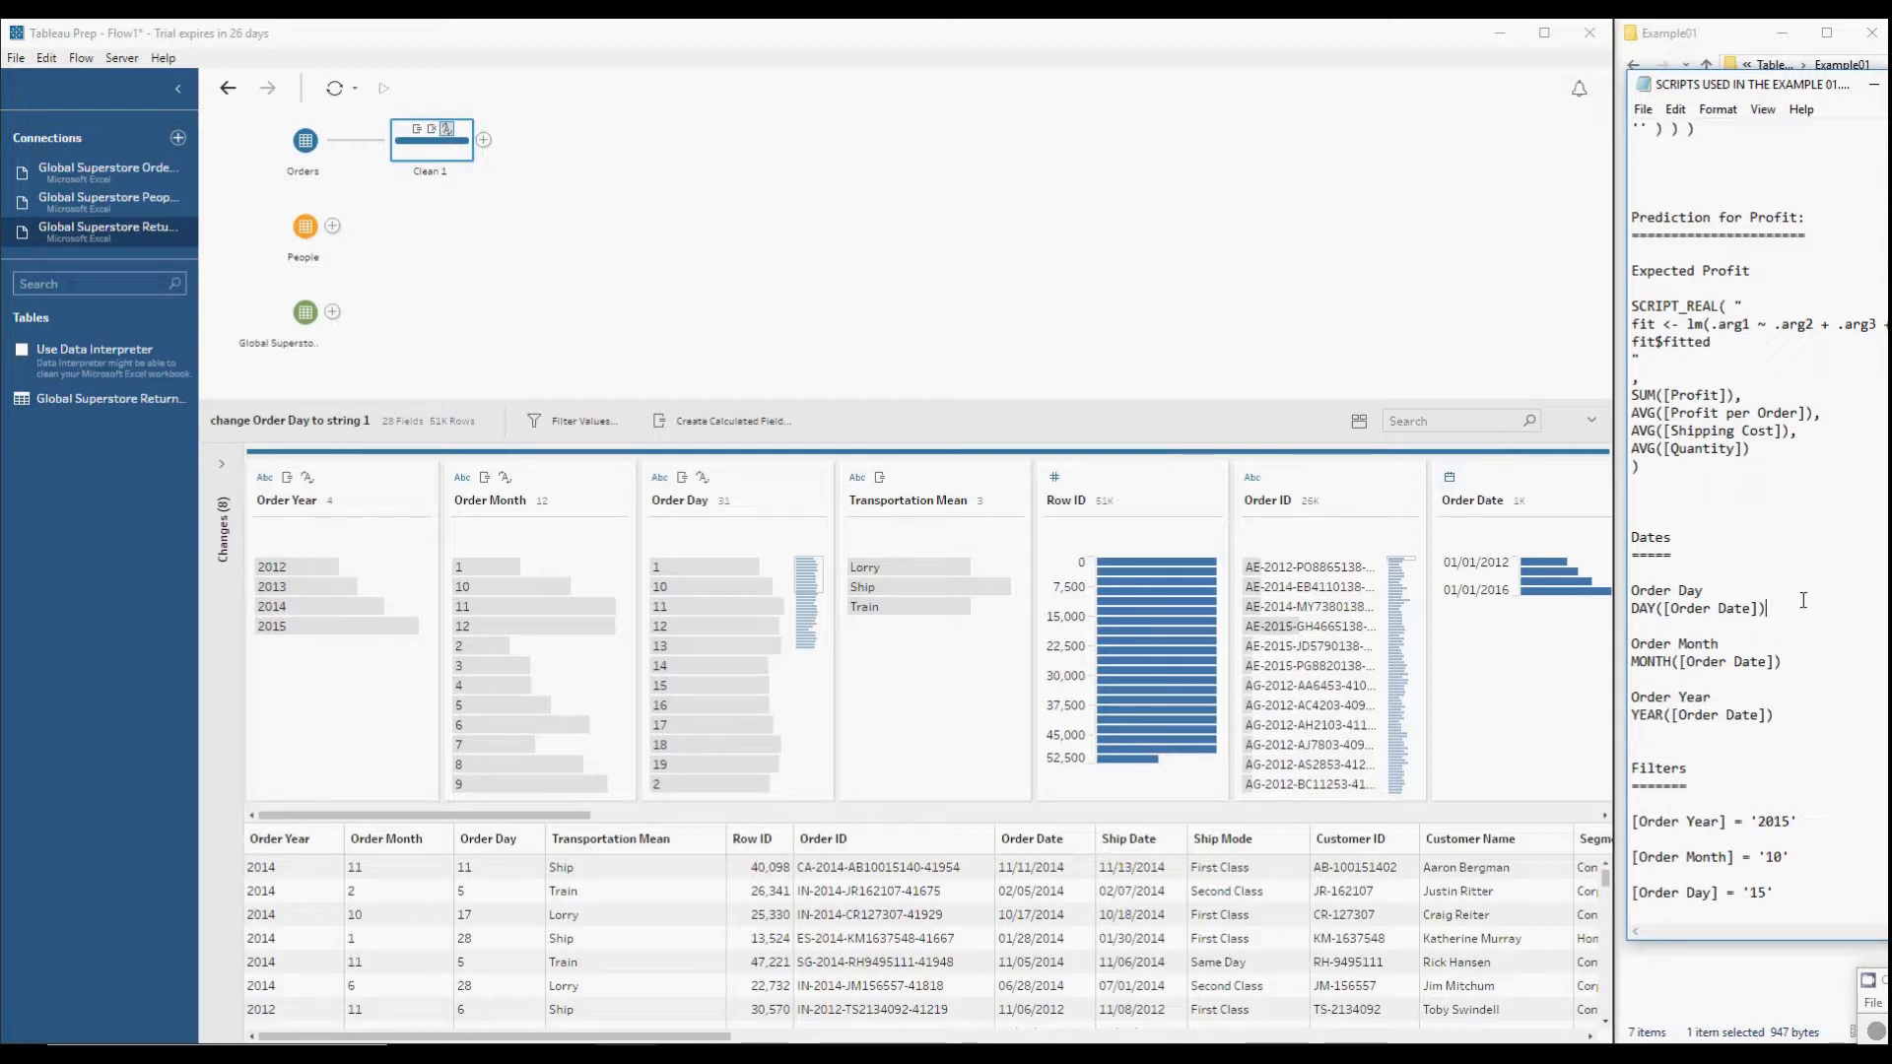
{"action": "scroll", "coordinate": [1803, 600], "scroll_direction": "down", "scroll_amount": 5}
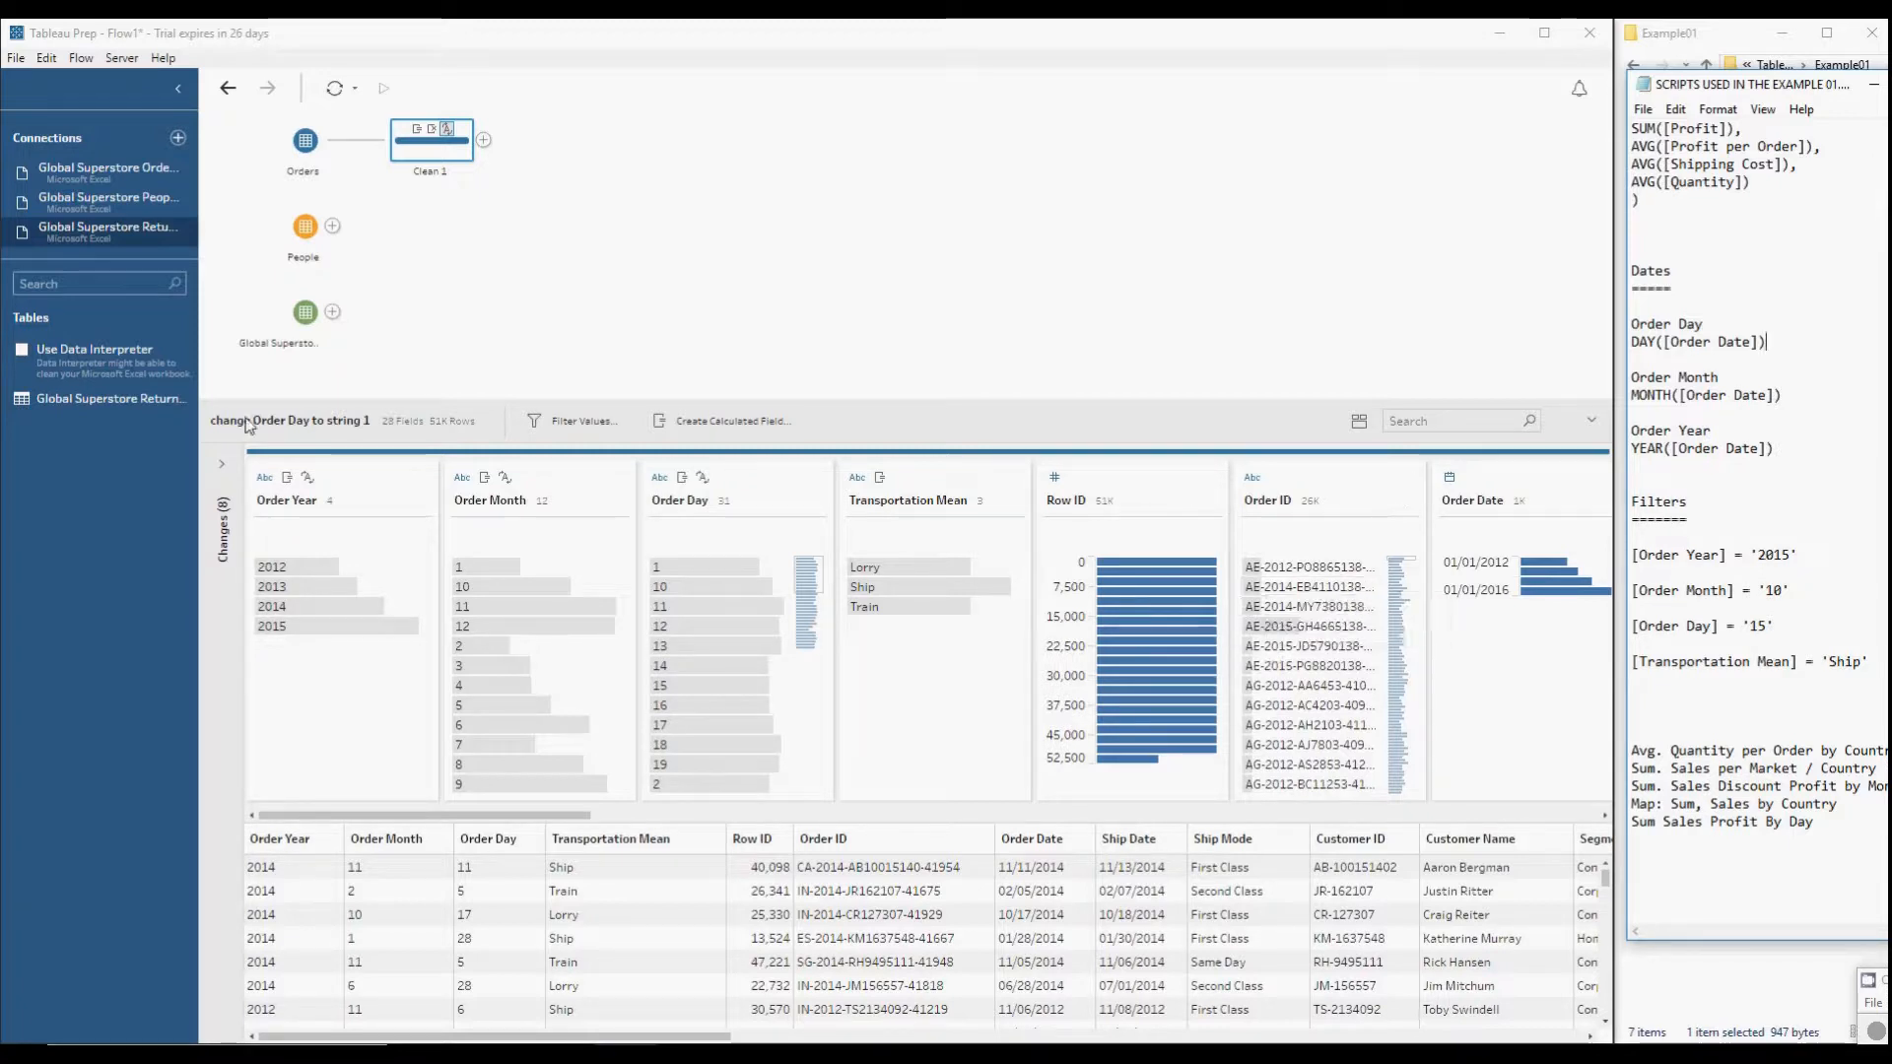
- Copy the script's [Order Year] = '2015' filter expression and discard the calculated field started from Order Year
{"action": "left_click", "coordinate": [420, 481]}
{"action": "left_click", "coordinate": [421, 481]}
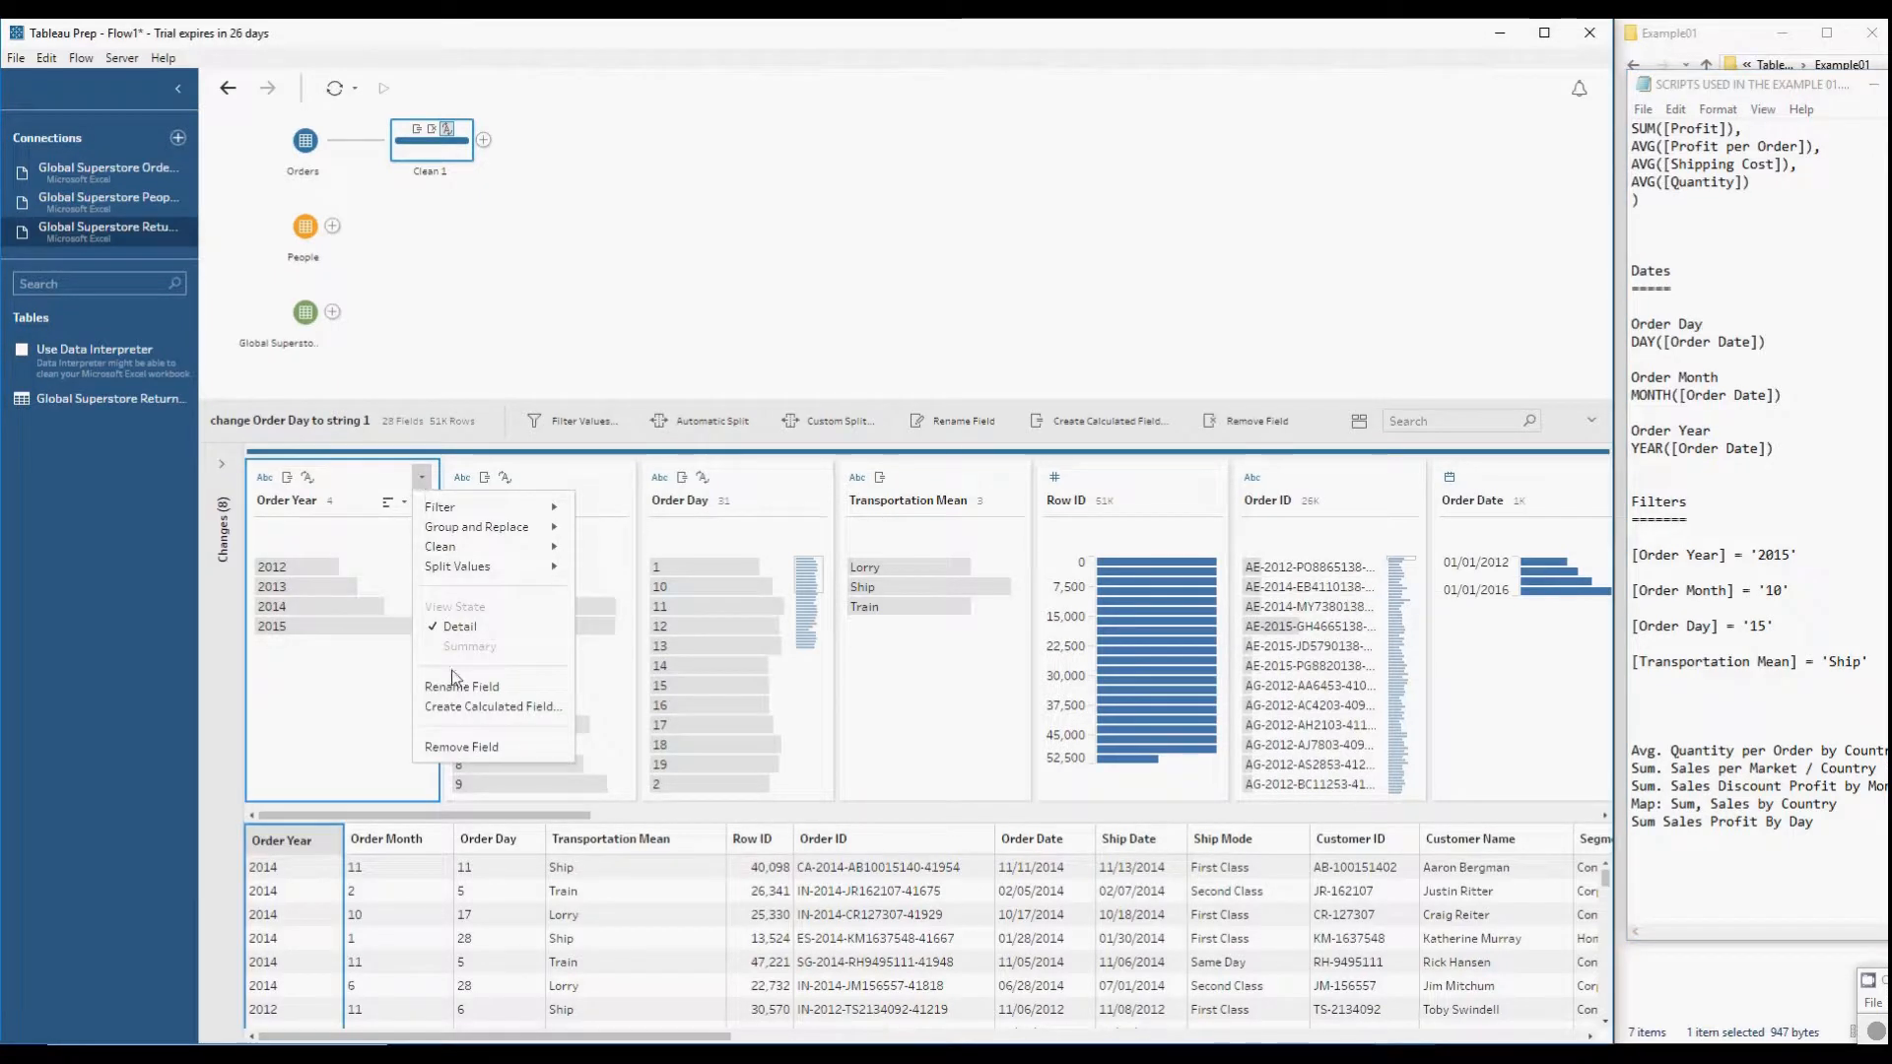
{"action": "left_click", "coordinate": [468, 717]}
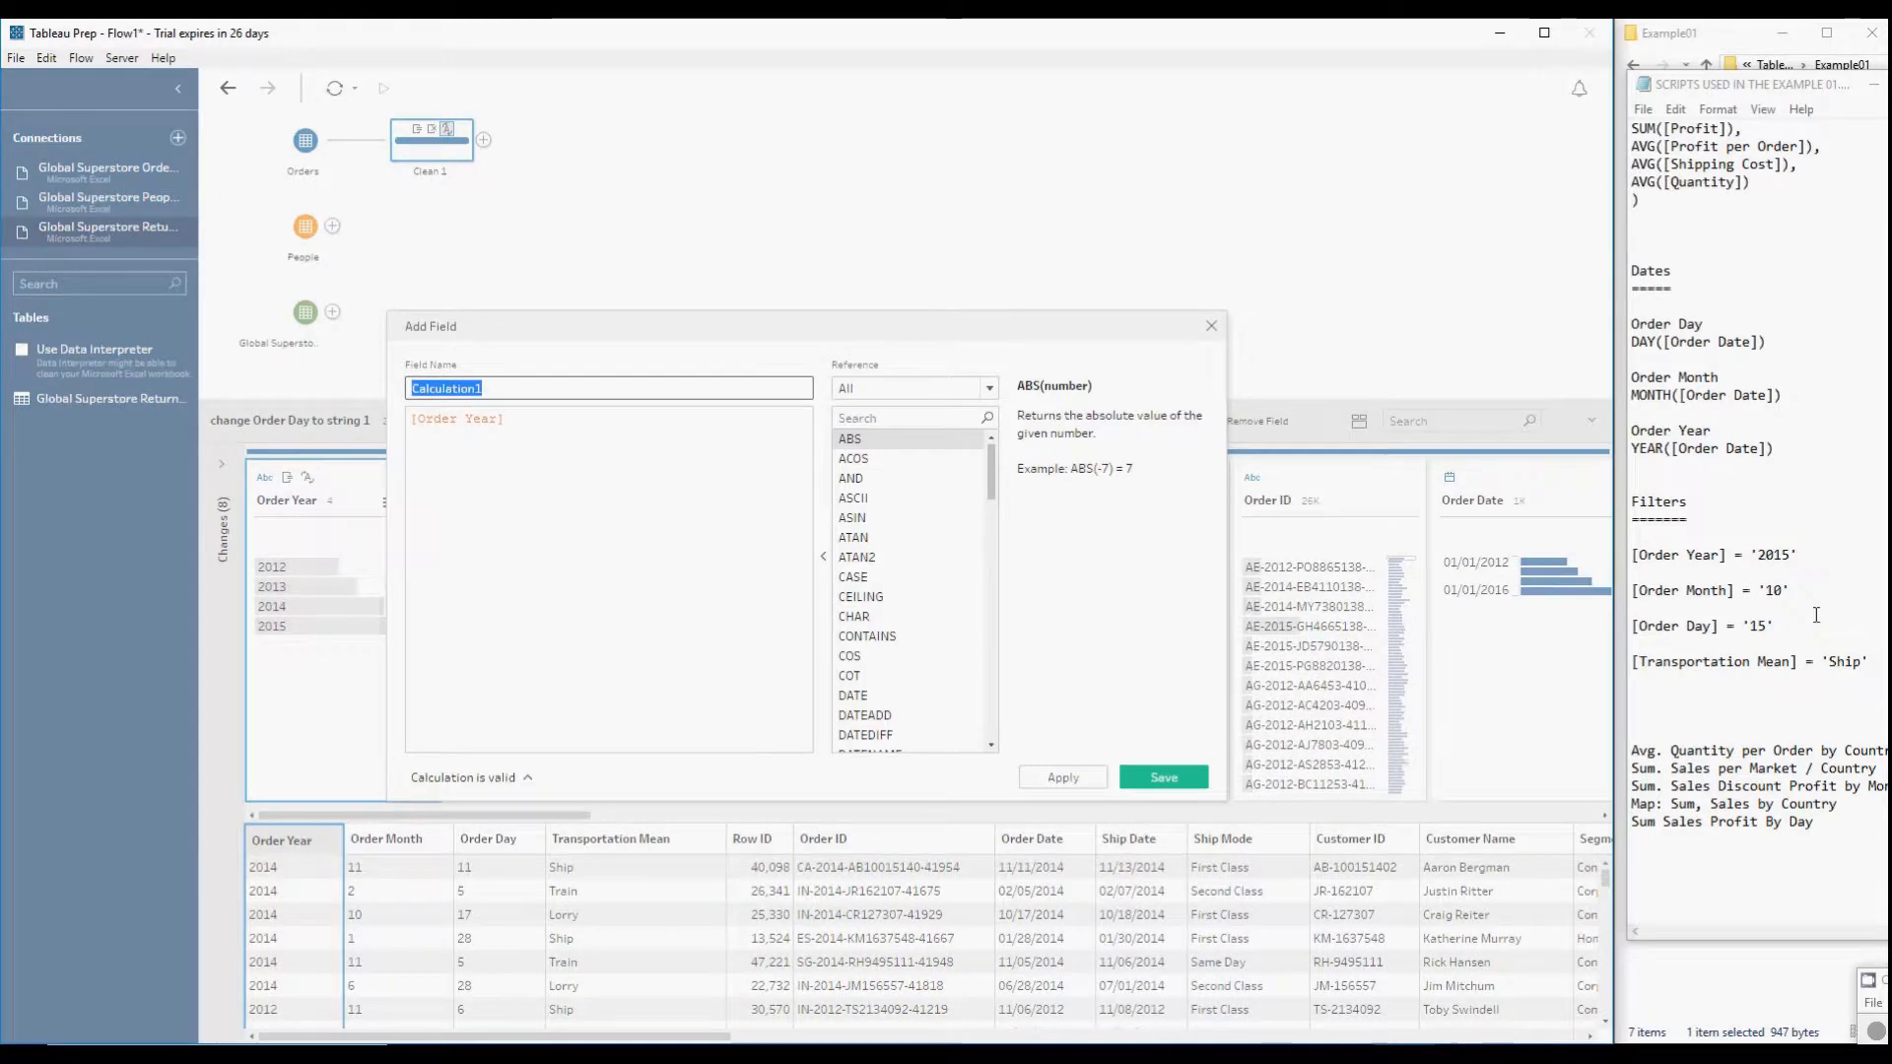
{"action": "left_click_drag", "start_coordinate": [1828, 558], "coordinate": [1606, 555]}
{"action": "key", "text": "ctrl+c"}
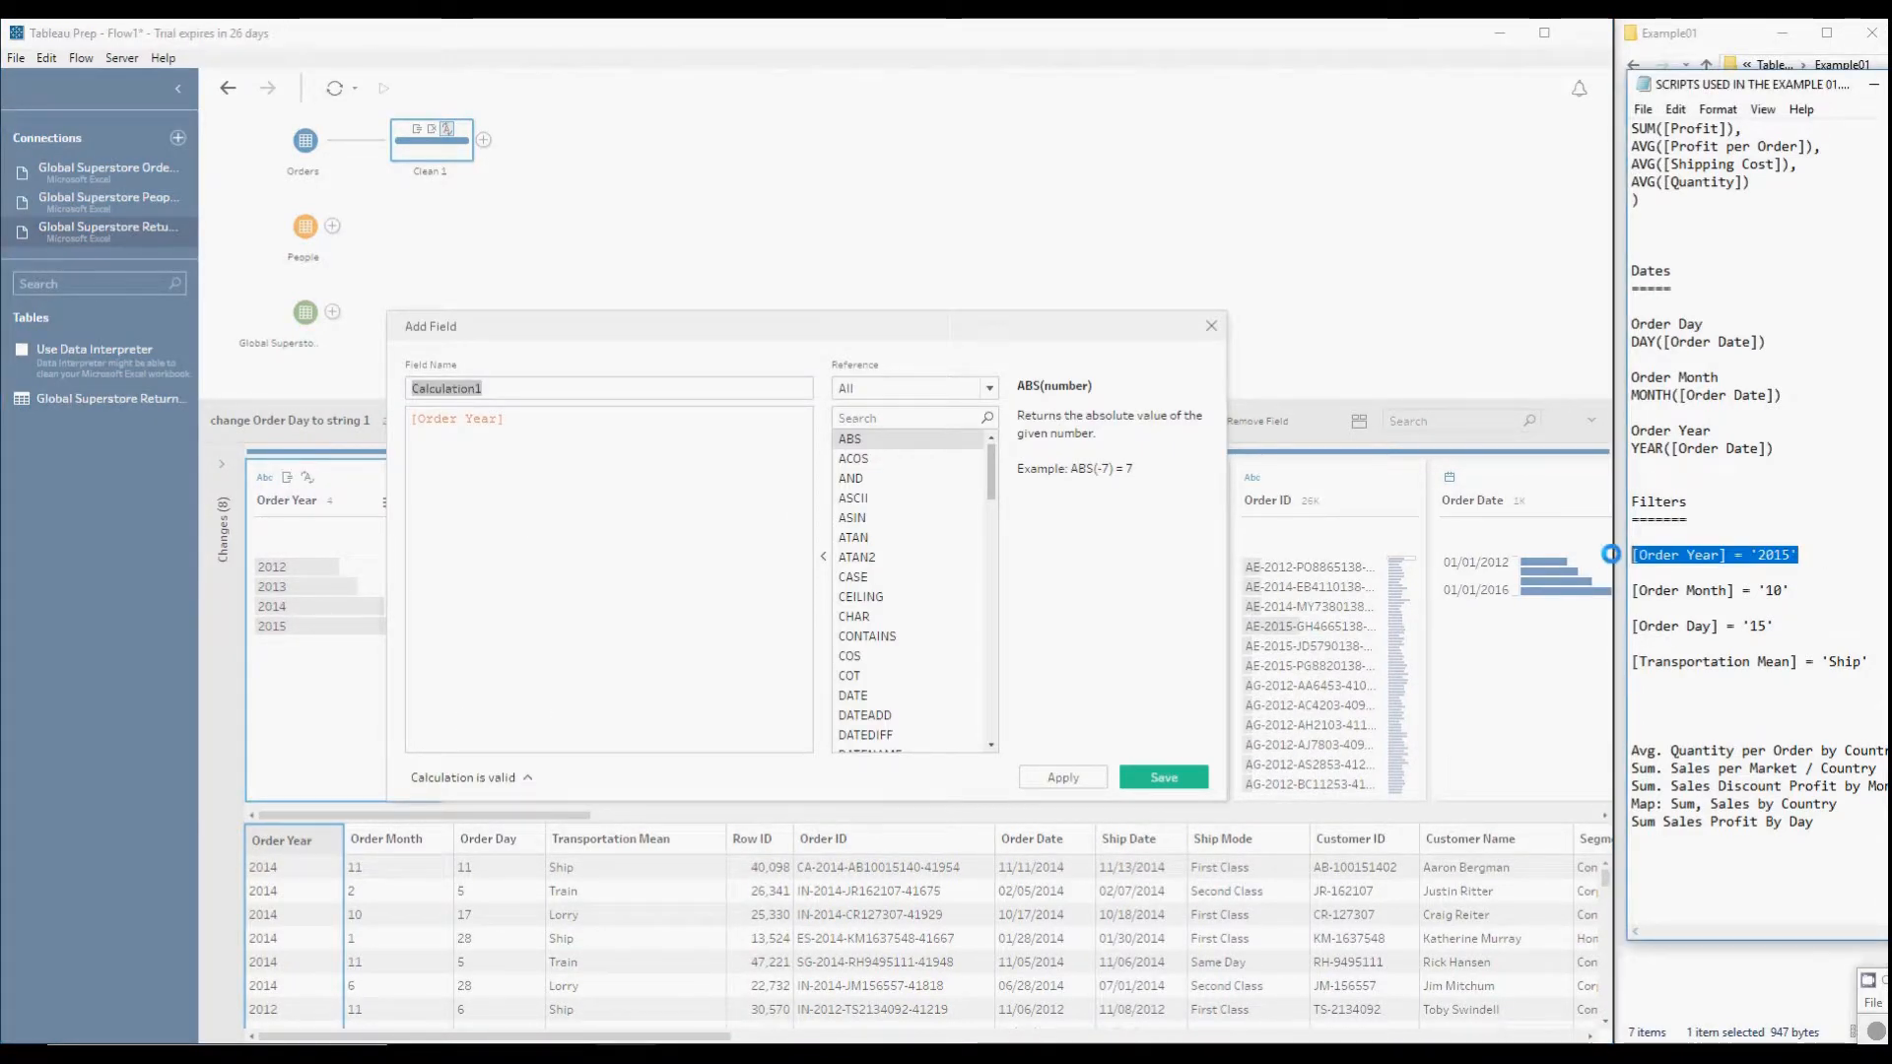
{"action": "left_click", "coordinate": [1211, 325]}
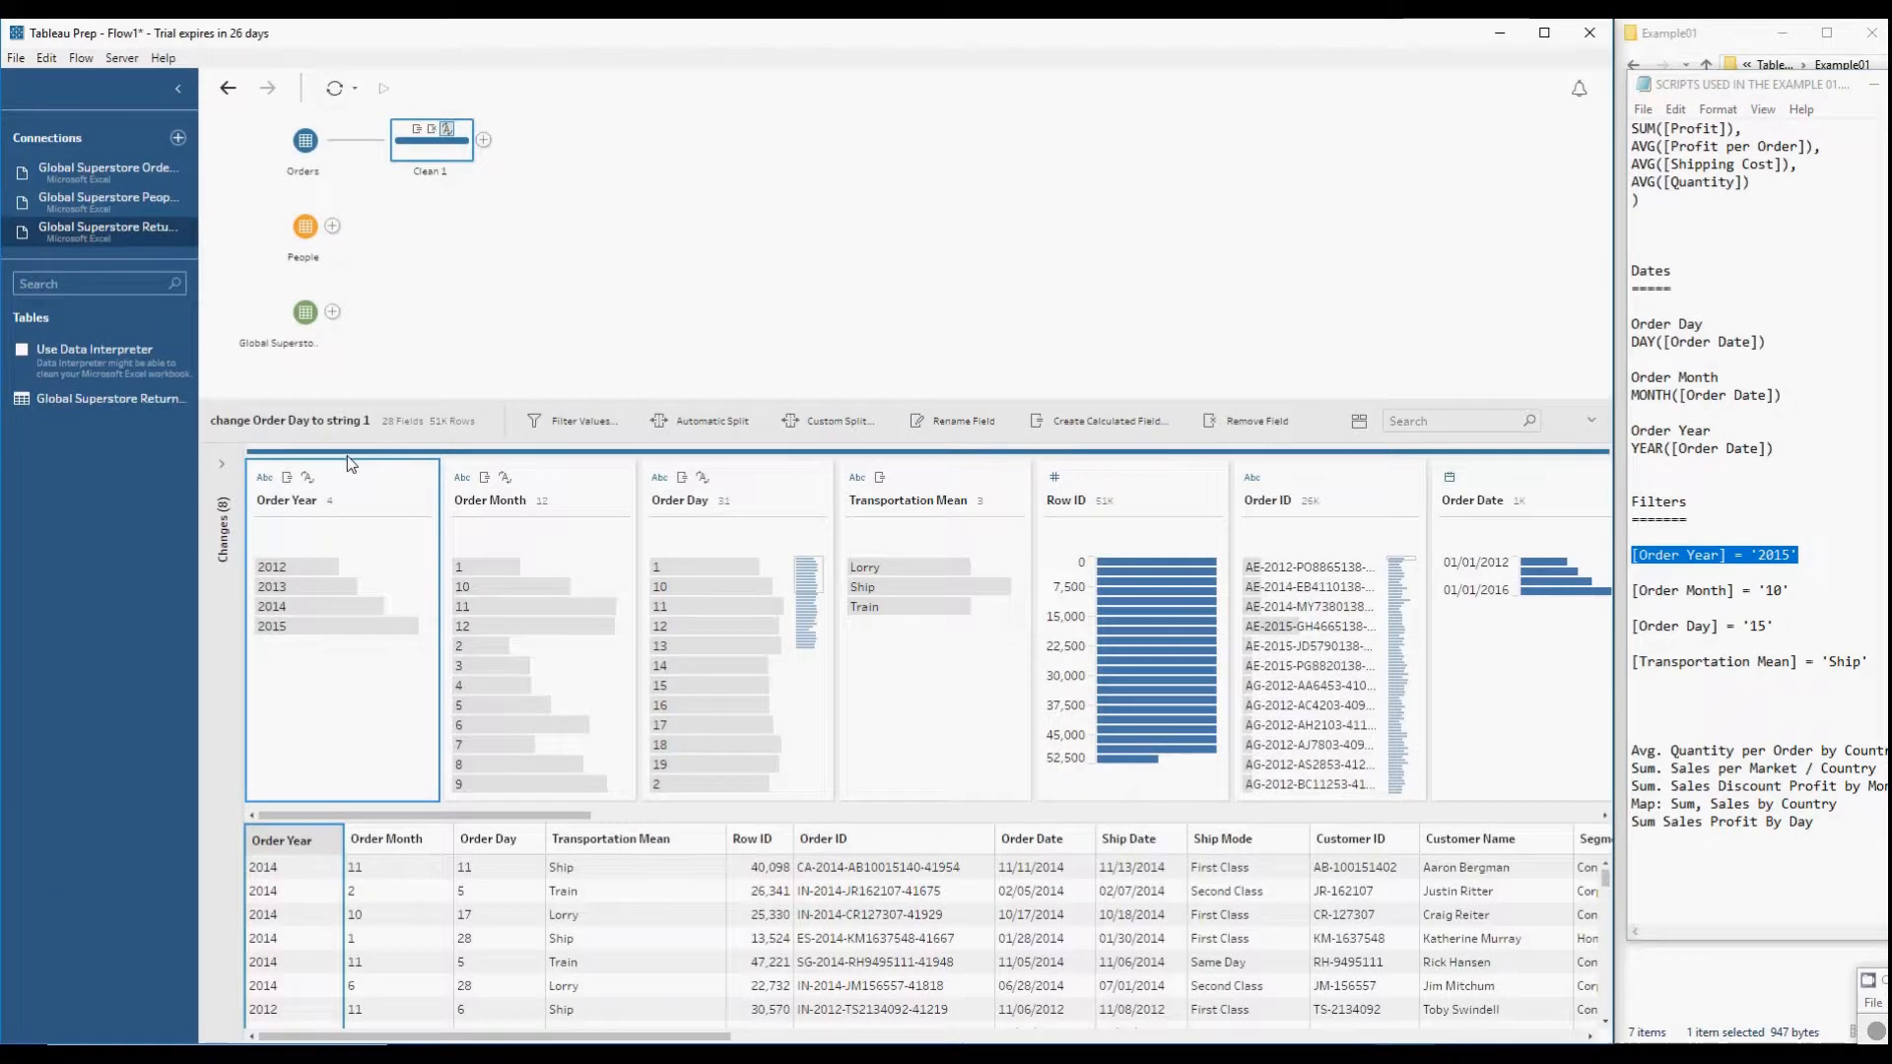
- Add a calculation filter on the Order Year field with the copied expression [Order Year] = '2015' and save it
{"action": "left_click", "coordinate": [424, 480]}
{"action": "mouse_move", "coordinate": [544, 507]}
{"action": "left_click", "coordinate": [603, 509]}
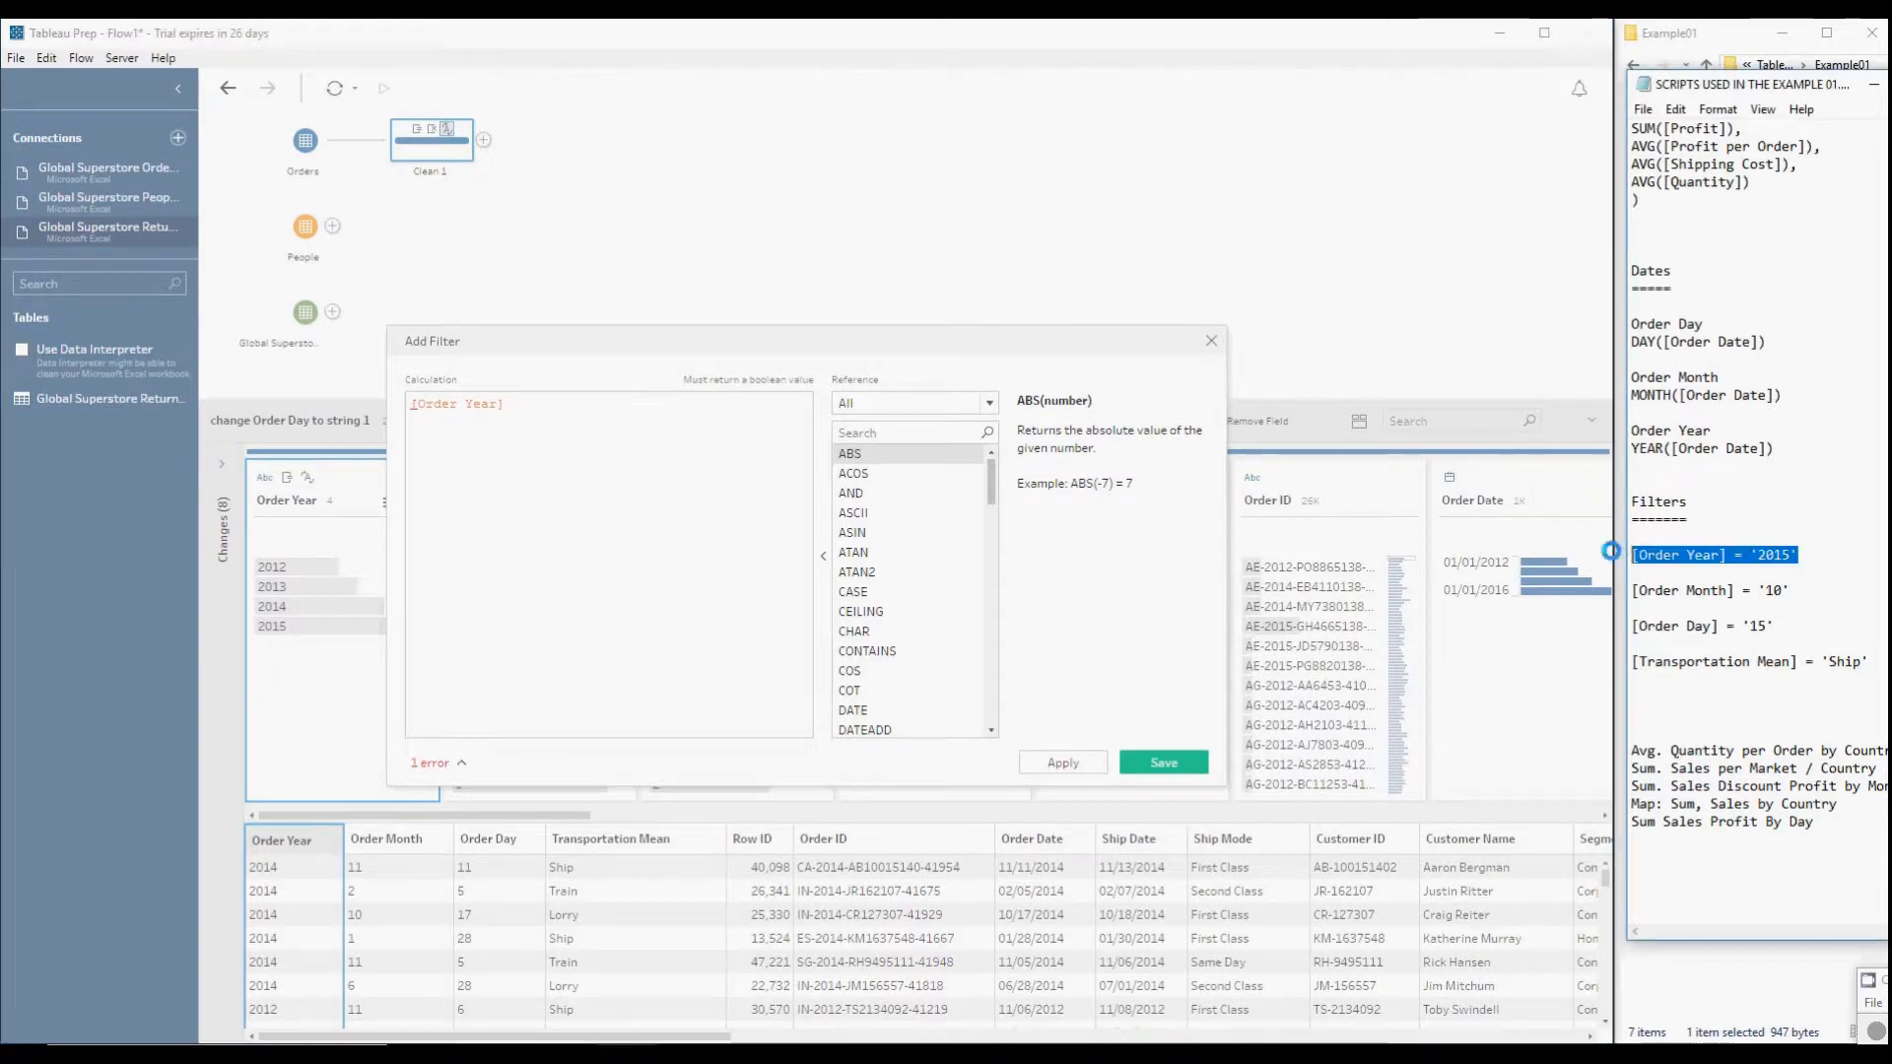
{"action": "left_click", "coordinate": [442, 467]}
{"action": "key", "text": "ctrl+a"}
{"action": "key", "text": "ctrl+v"}
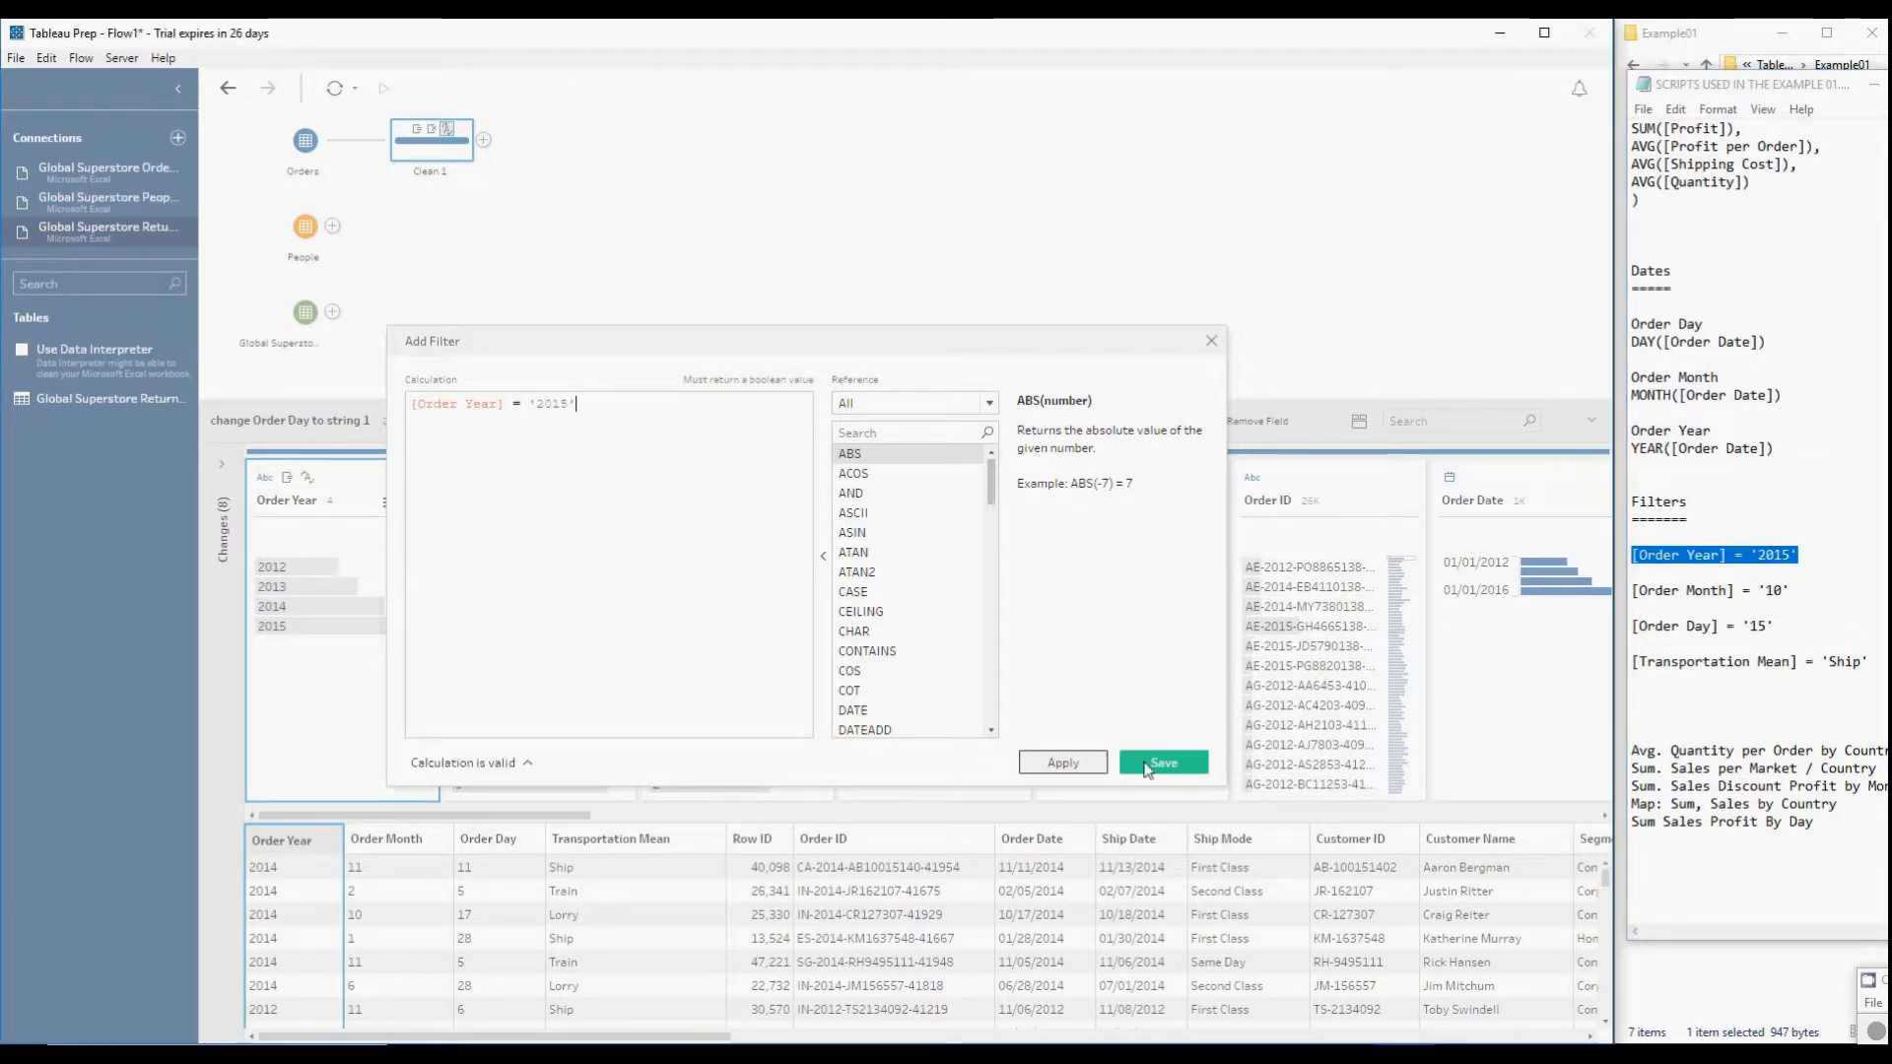
{"action": "left_click", "coordinate": [1146, 768]}
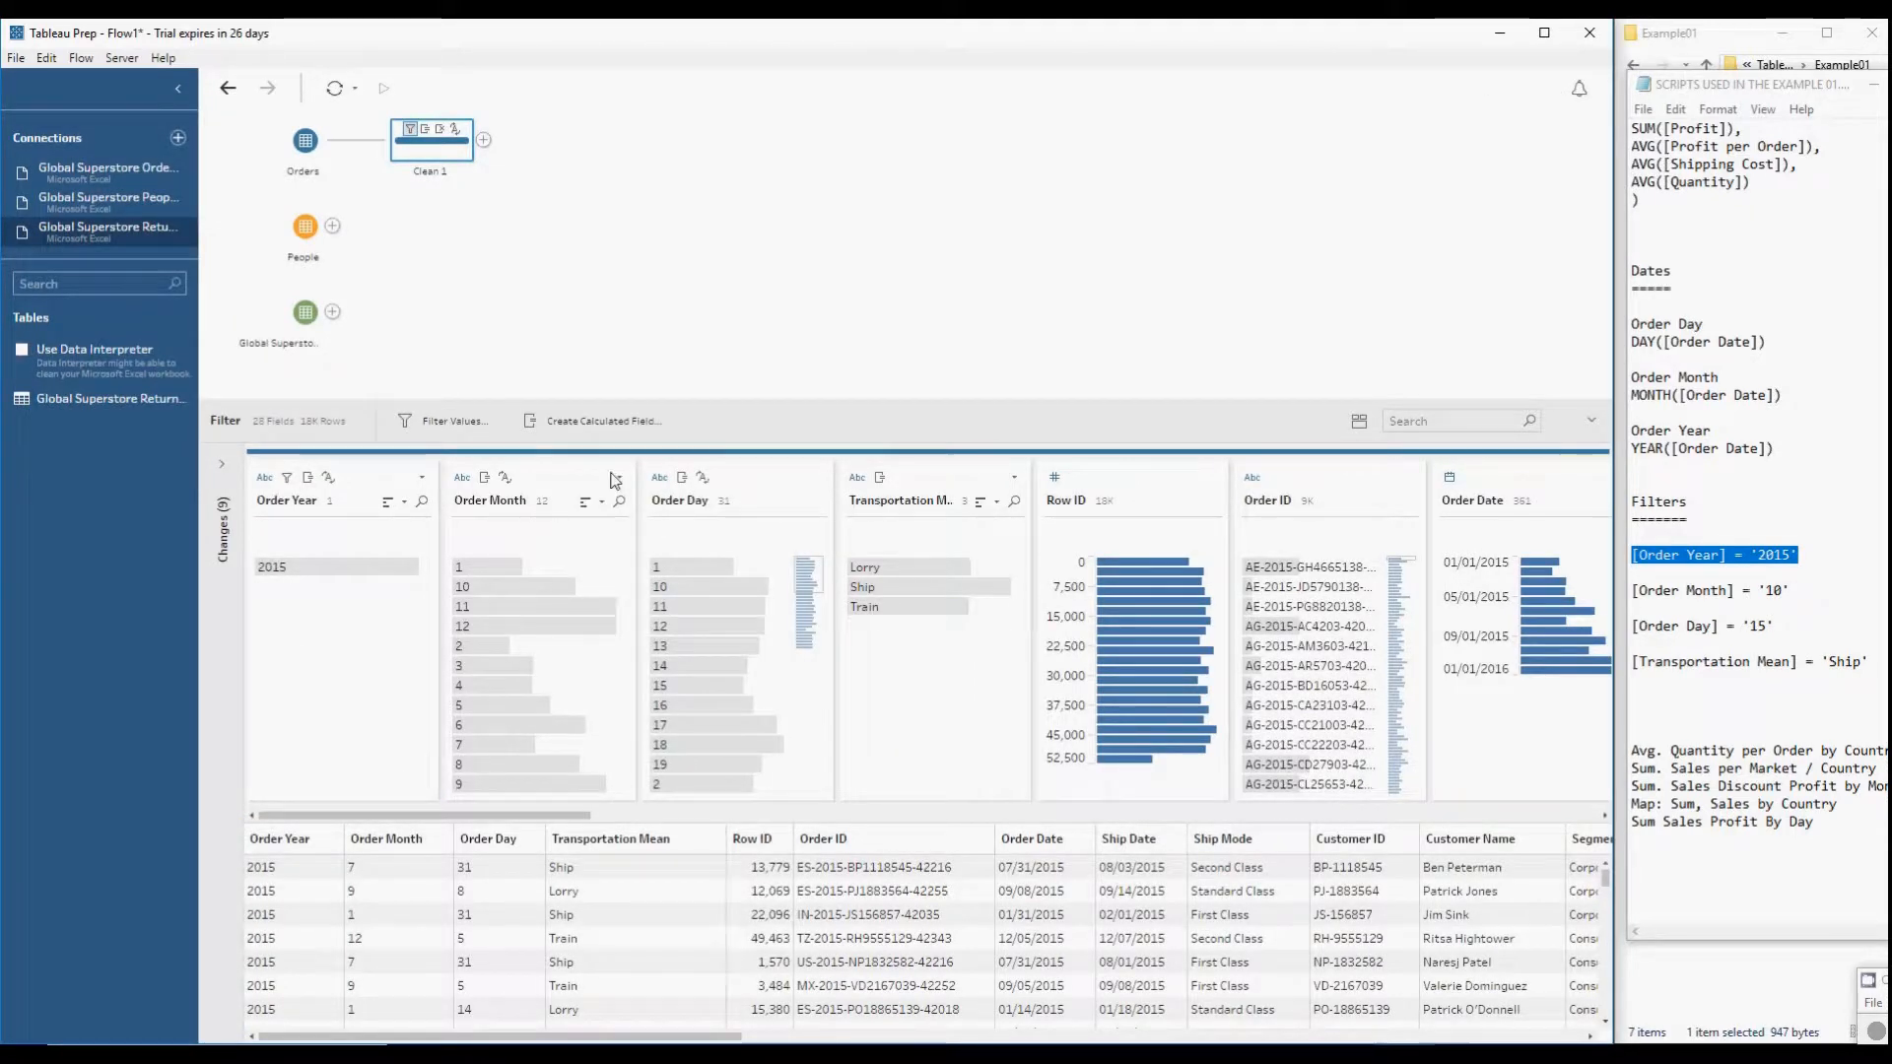
- Filter the Order Month field with the script's expression [Order Month] = '10', then apply and save the filter
{"action": "left_click", "coordinate": [619, 478]}
{"action": "mouse_move", "coordinate": [639, 496]}
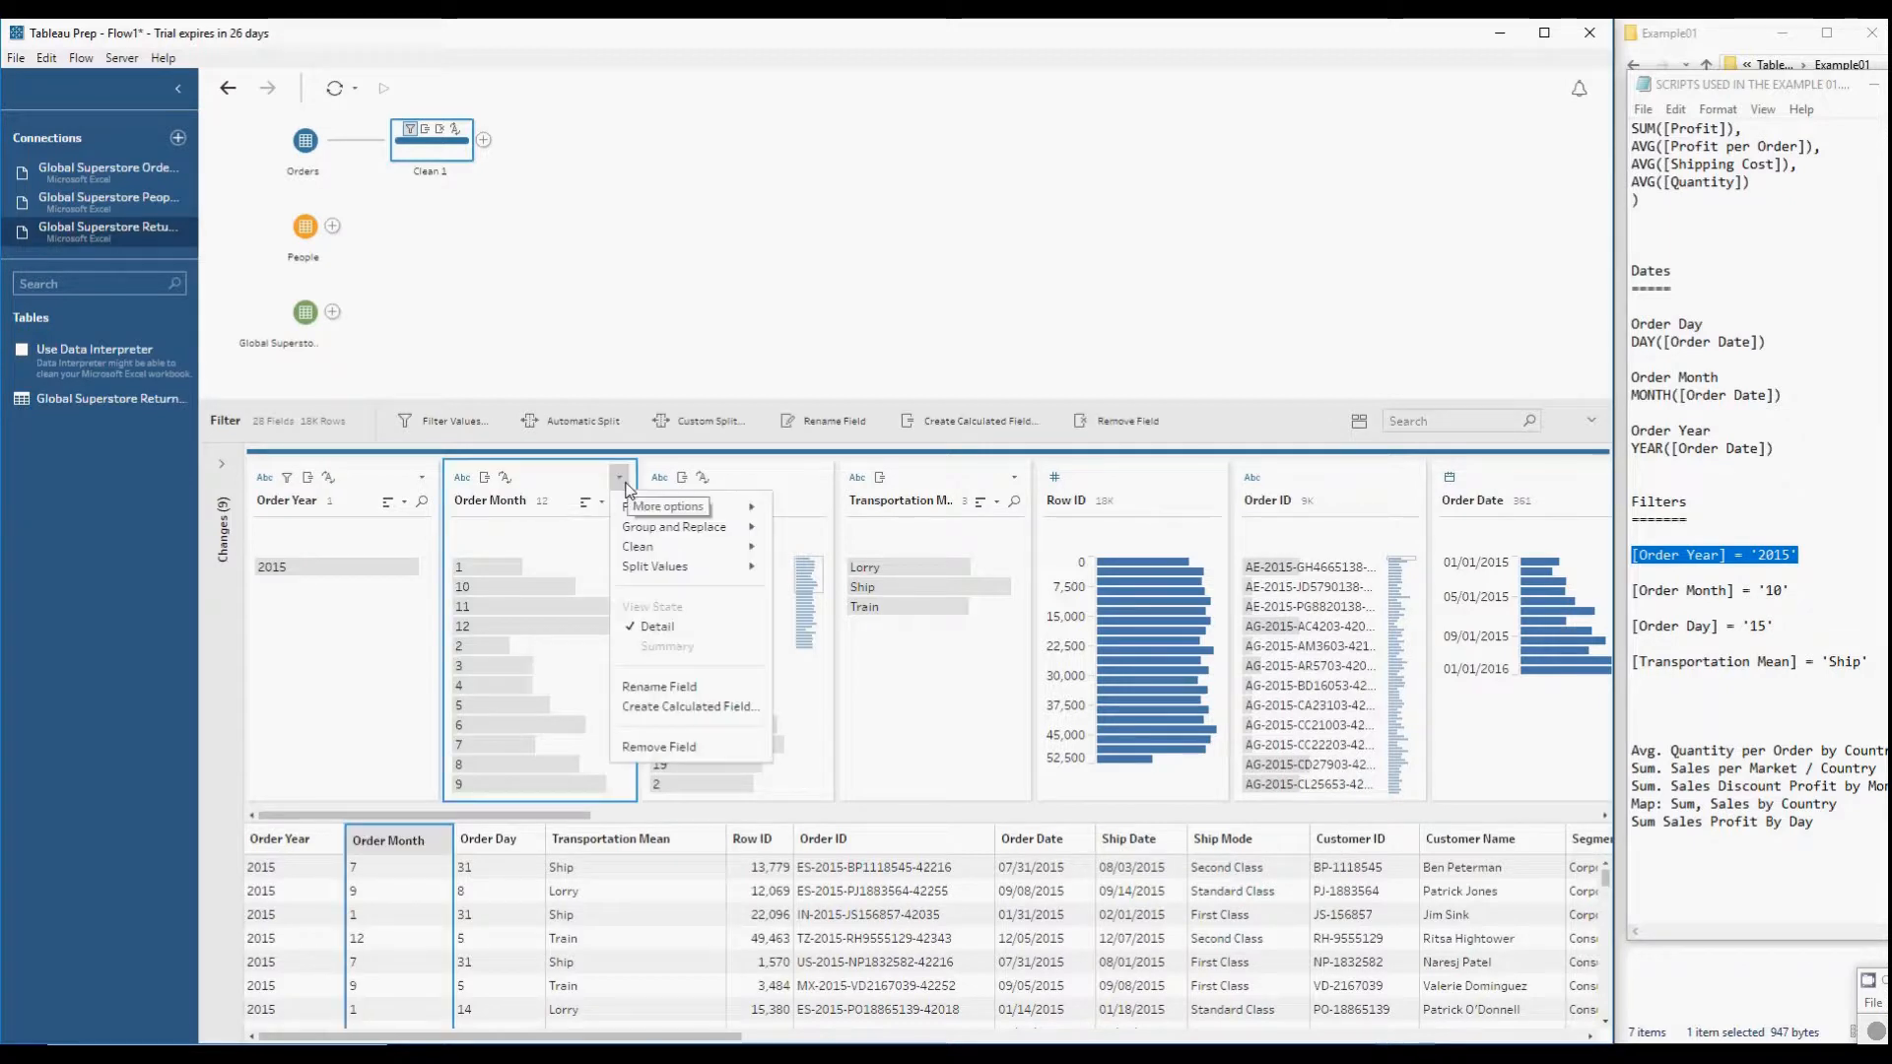
{"action": "left_click", "coordinate": [845, 511]}
{"action": "left_click_drag", "start_coordinate": [1796, 592], "coordinate": [1612, 596]}
{"action": "key", "text": "ctrl+c"}
{"action": "left_click", "coordinate": [560, 412]}
{"action": "key", "text": "ctrl+a"}
{"action": "key", "text": "ctrl+v"}
{"action": "left_click", "coordinate": [1064, 766]}
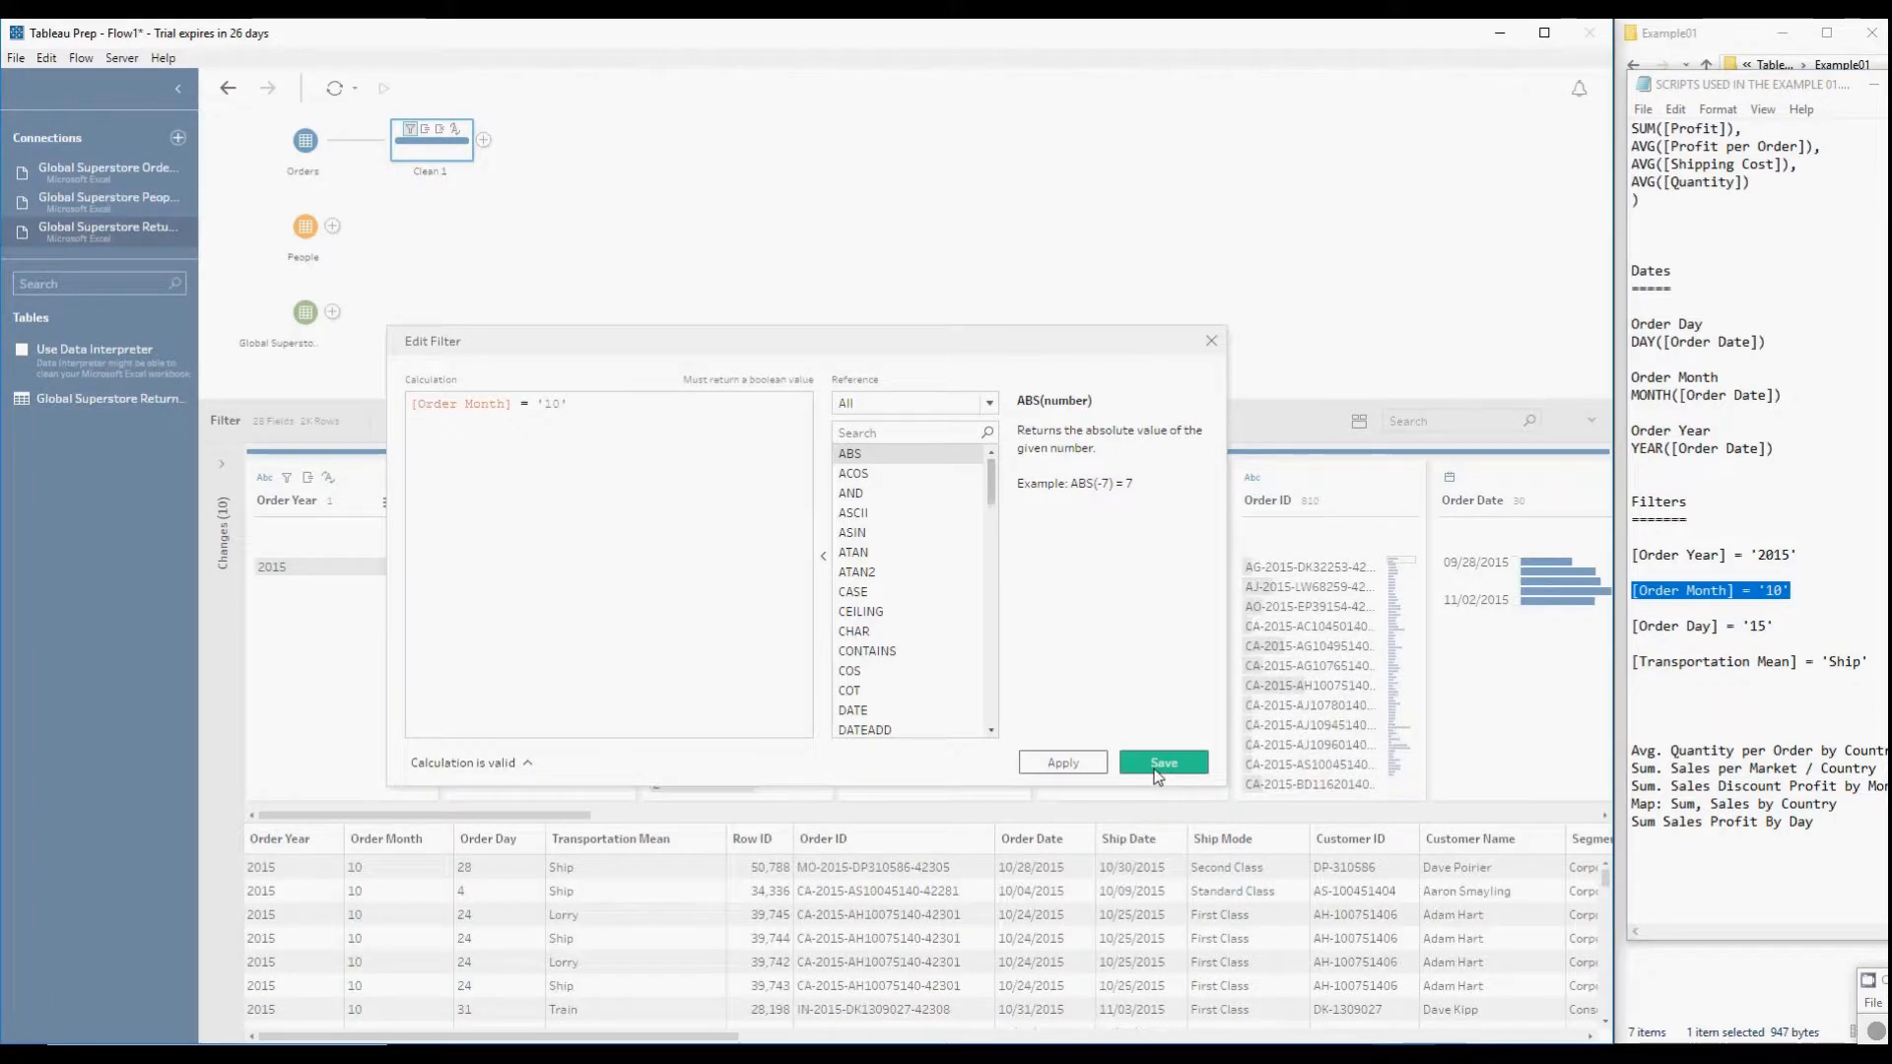
{"action": "left_click", "coordinate": [1161, 765]}
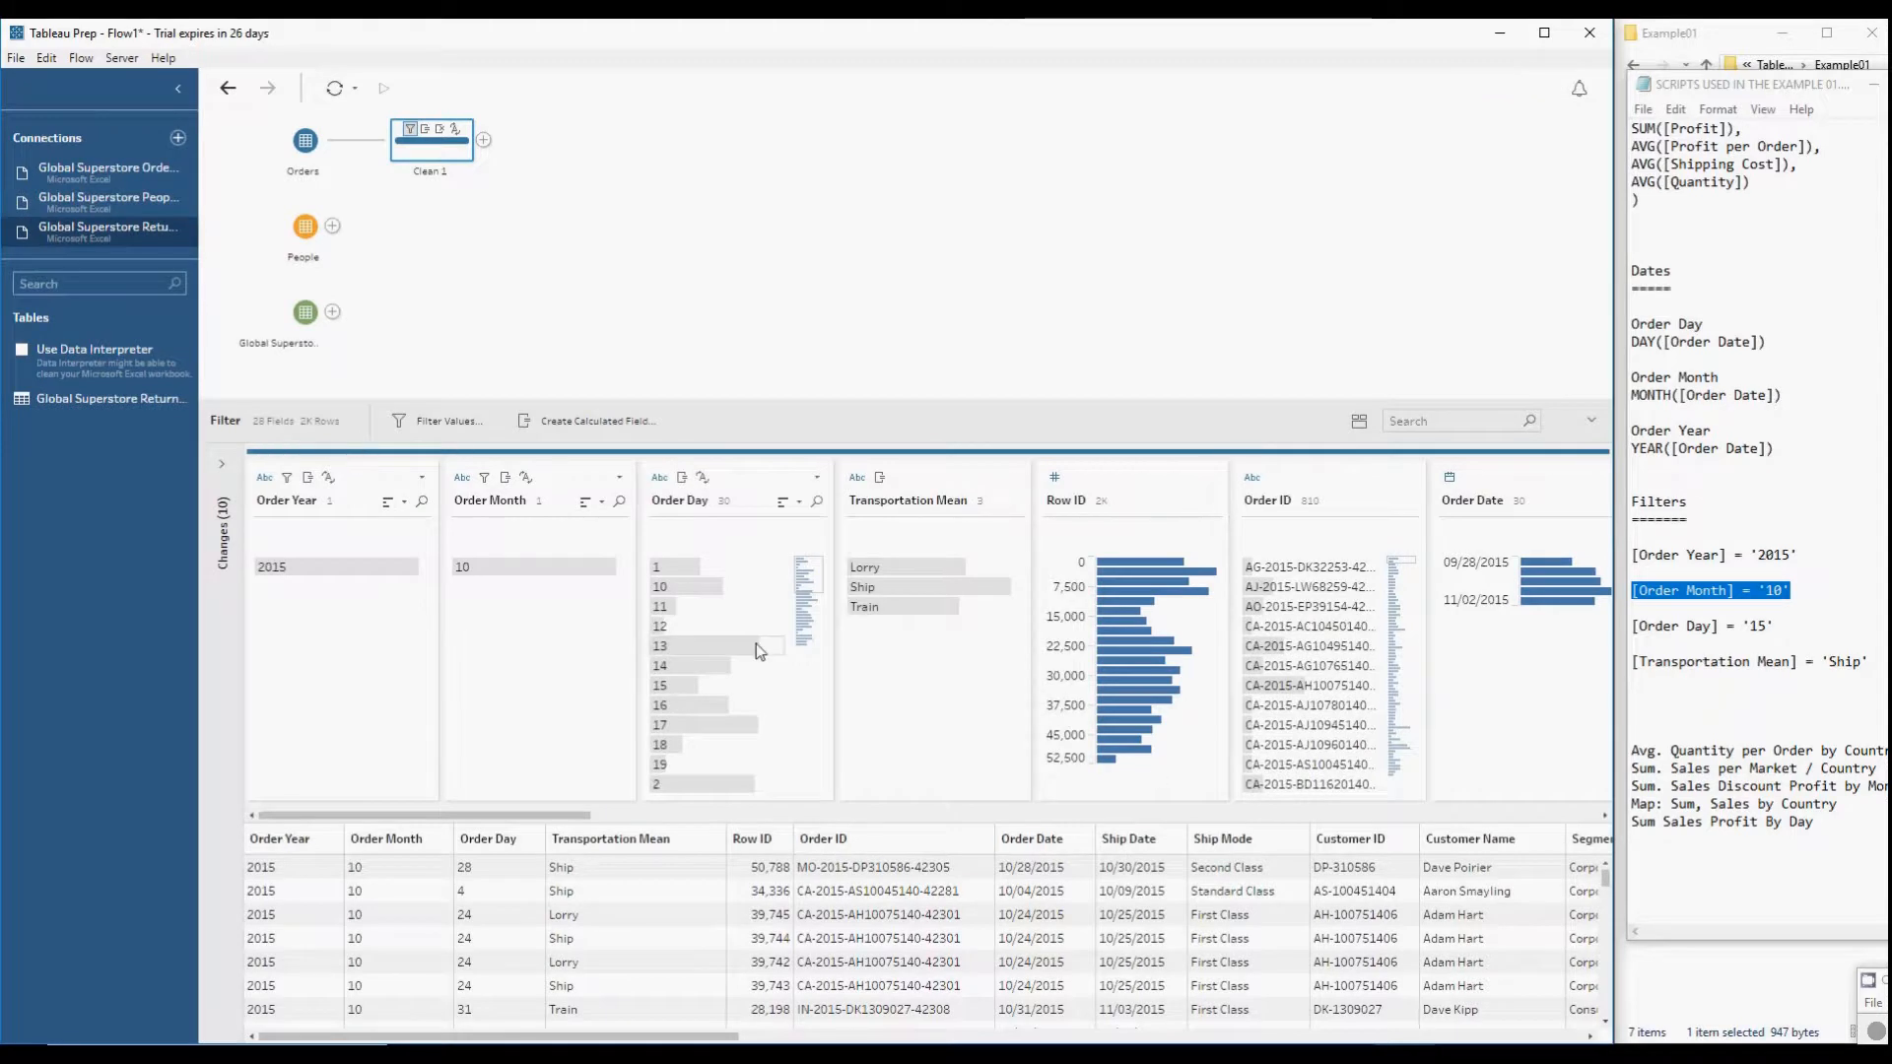
- Filter the Transportation Mean field with the script's expression [Transportation Mean] = 'Ship', then apply and save the filter
{"action": "left_click", "coordinate": [1014, 487]}
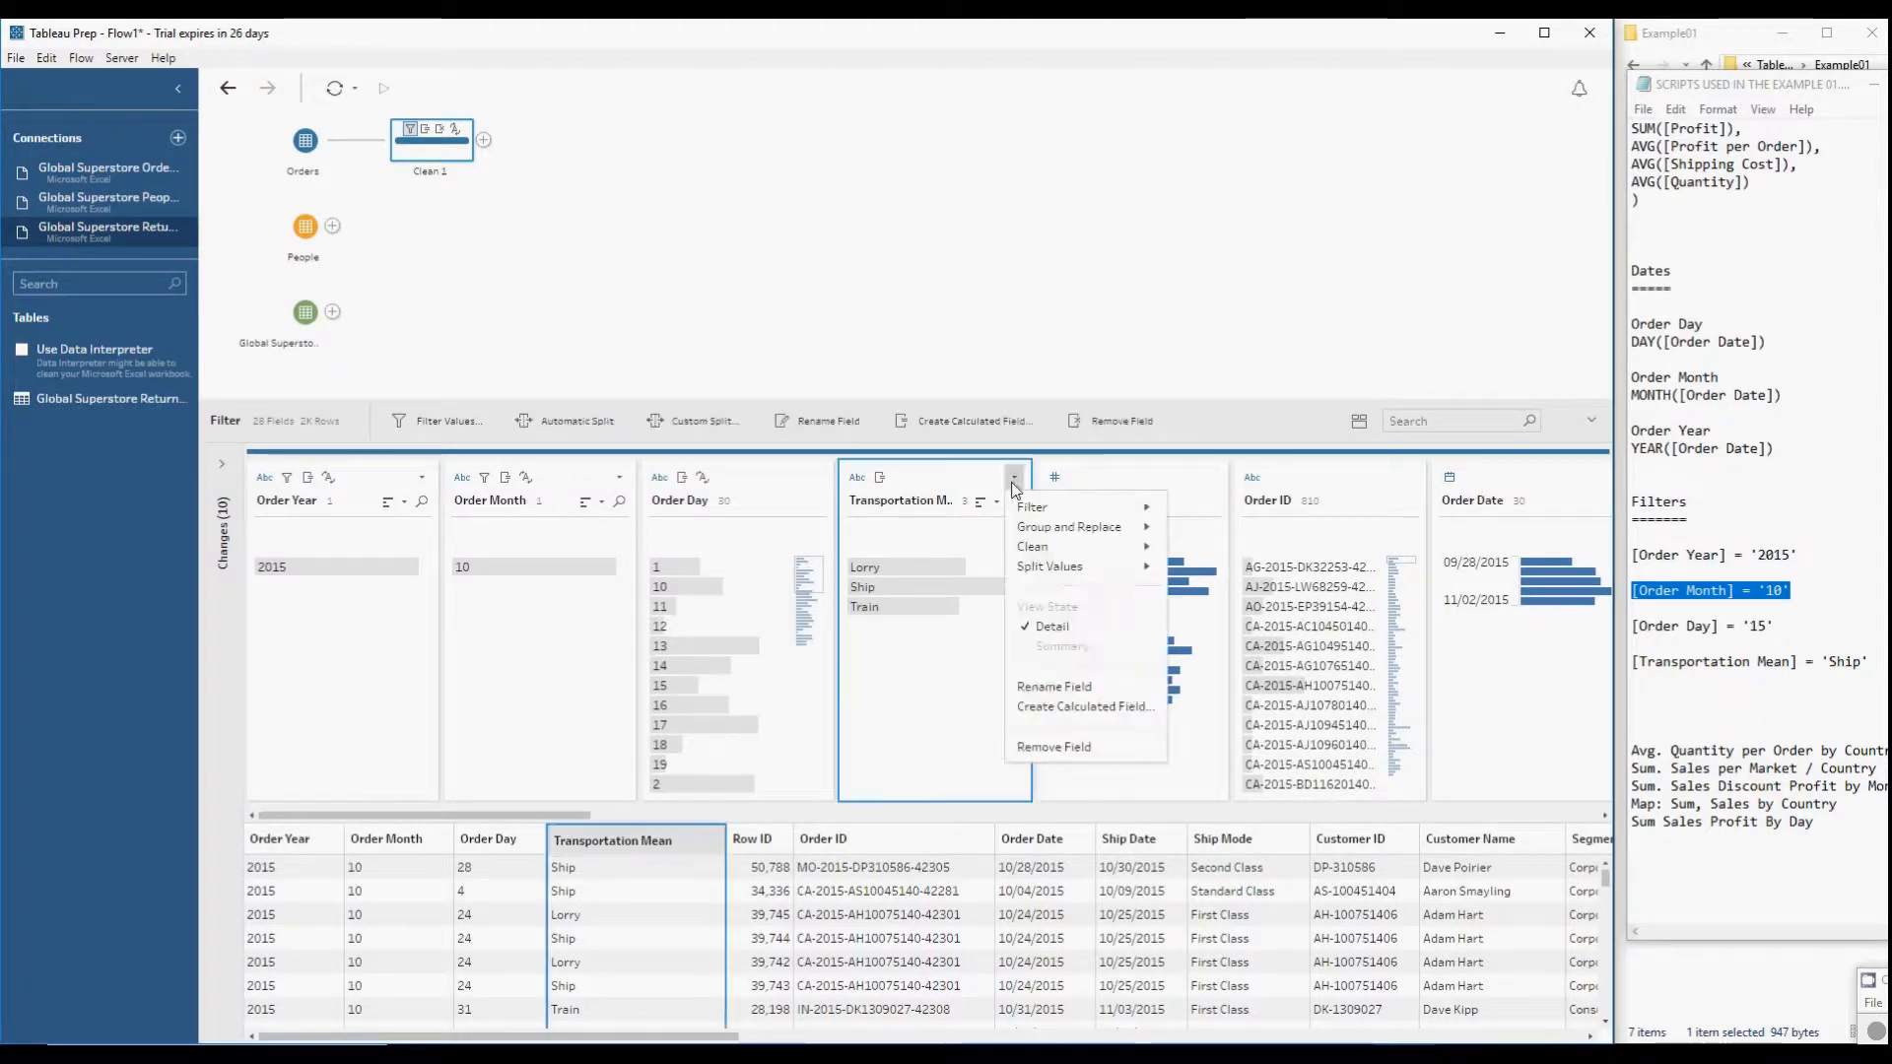
{"action": "mouse_move", "coordinate": [1064, 506]}
{"action": "left_click", "coordinate": [1207, 510]}
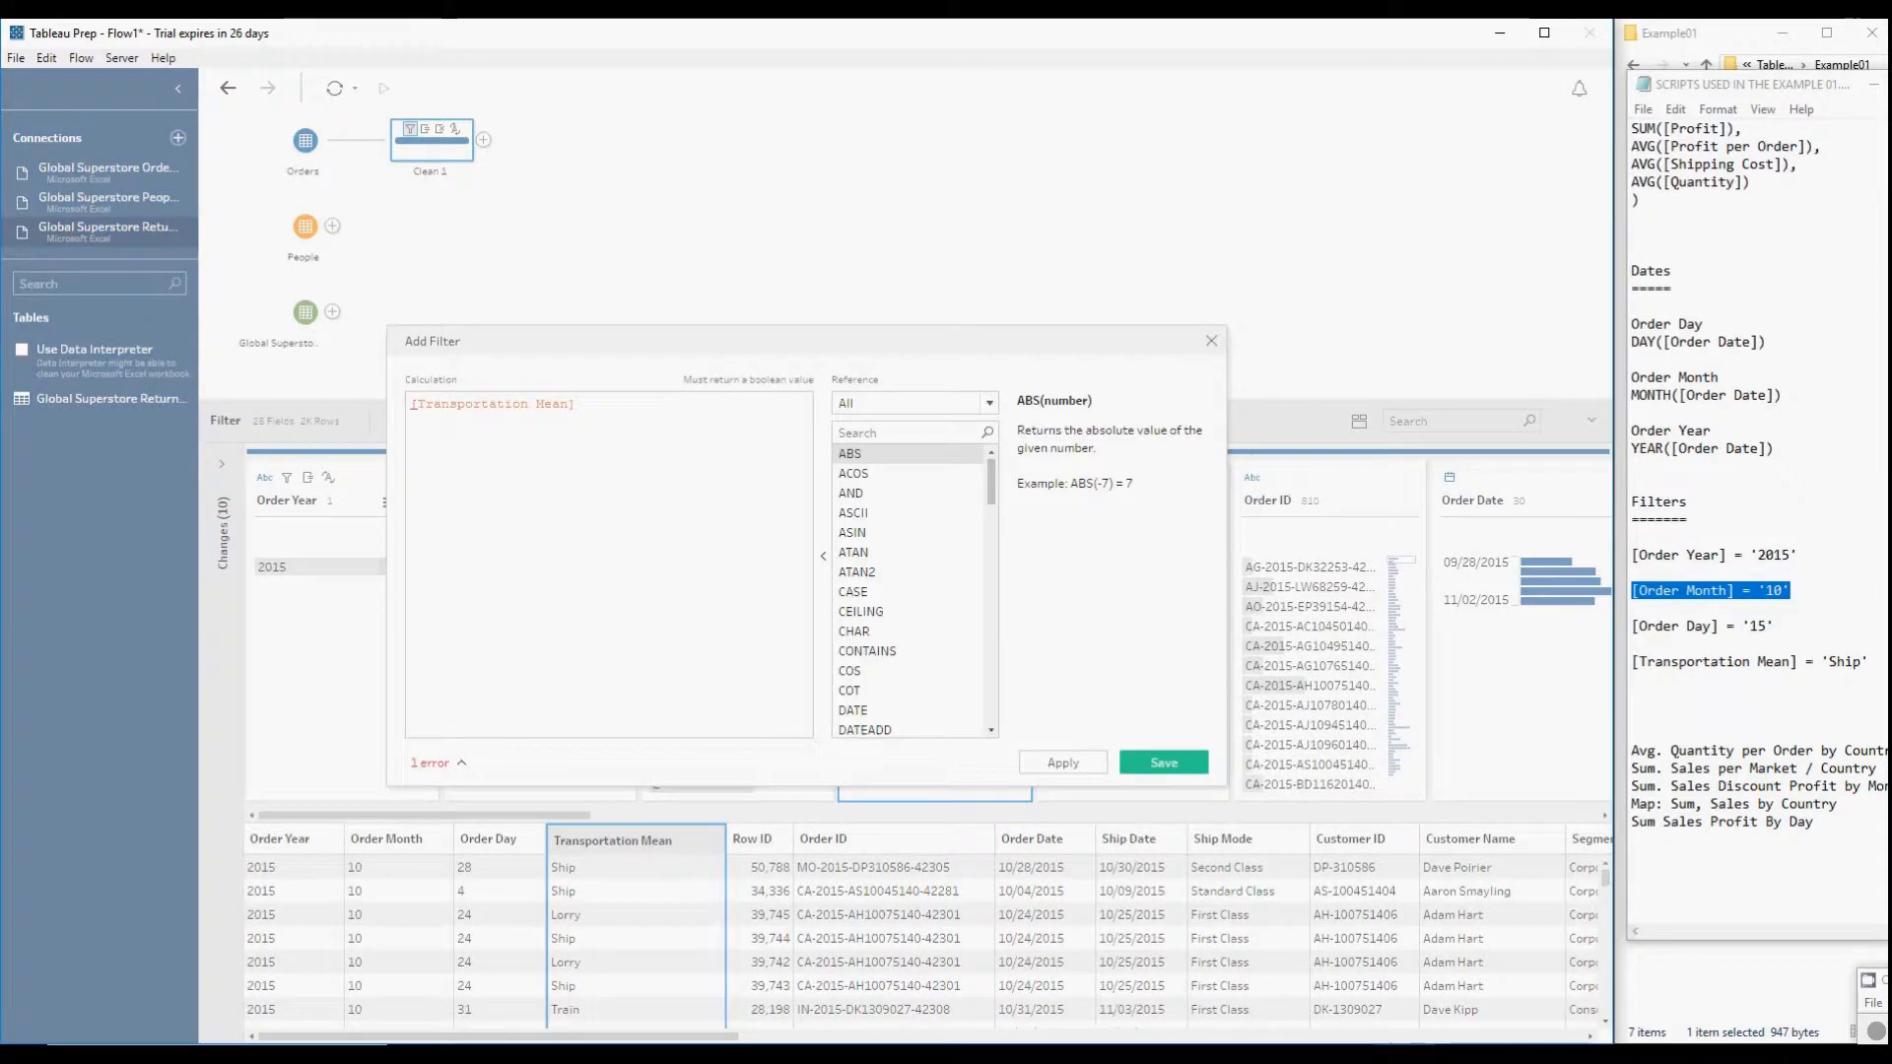
{"action": "left_click_drag", "start_coordinate": [1870, 662], "coordinate": [1632, 662]}
{"action": "key", "text": "ctrl+c"}
{"action": "left_click", "coordinate": [580, 492]}
{"action": "key", "text": "ctrl+a"}
{"action": "key", "text": "ctrl+v"}
{"action": "left_click", "coordinate": [1061, 765]}
{"action": "left_click", "coordinate": [1147, 767]}
{"action": "mouse_move", "coordinate": [784, 624]}
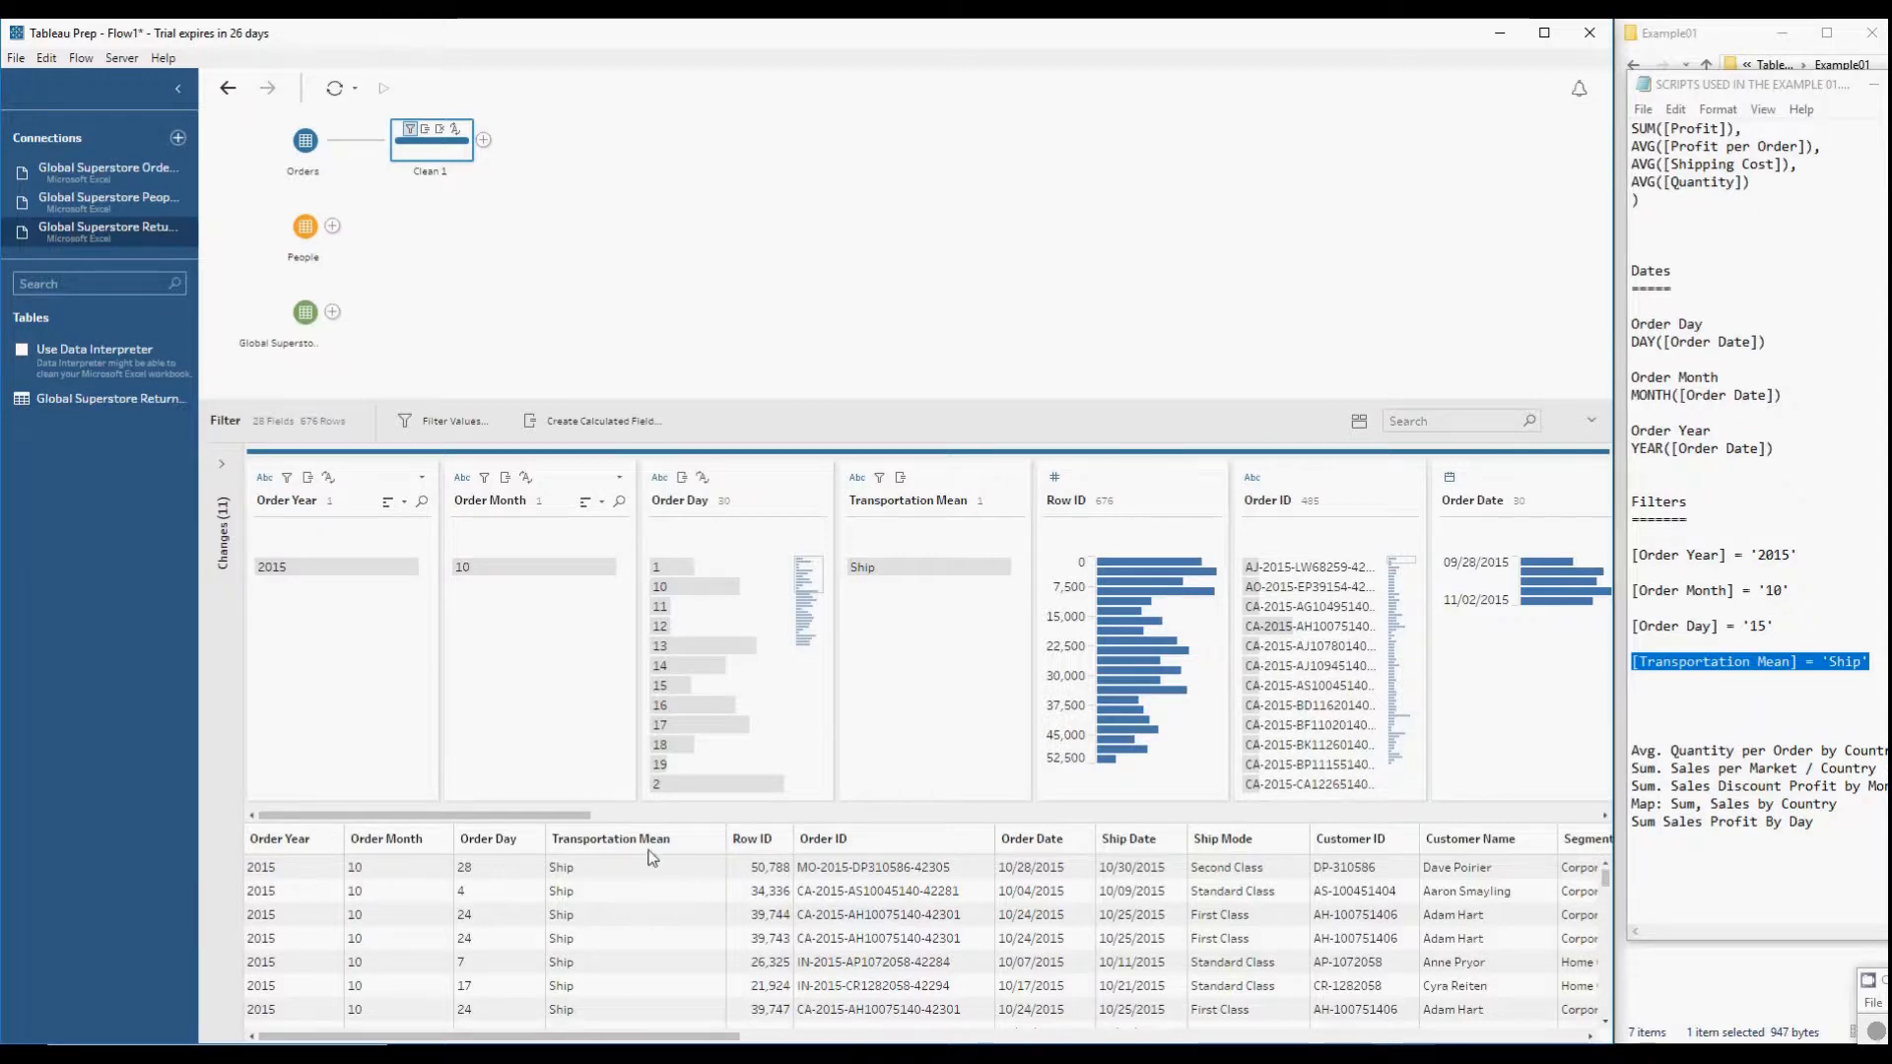
- Remove the filters from the Order Year, Order Month and Transportation Mean fields
{"action": "left_click", "coordinate": [943, 478]}
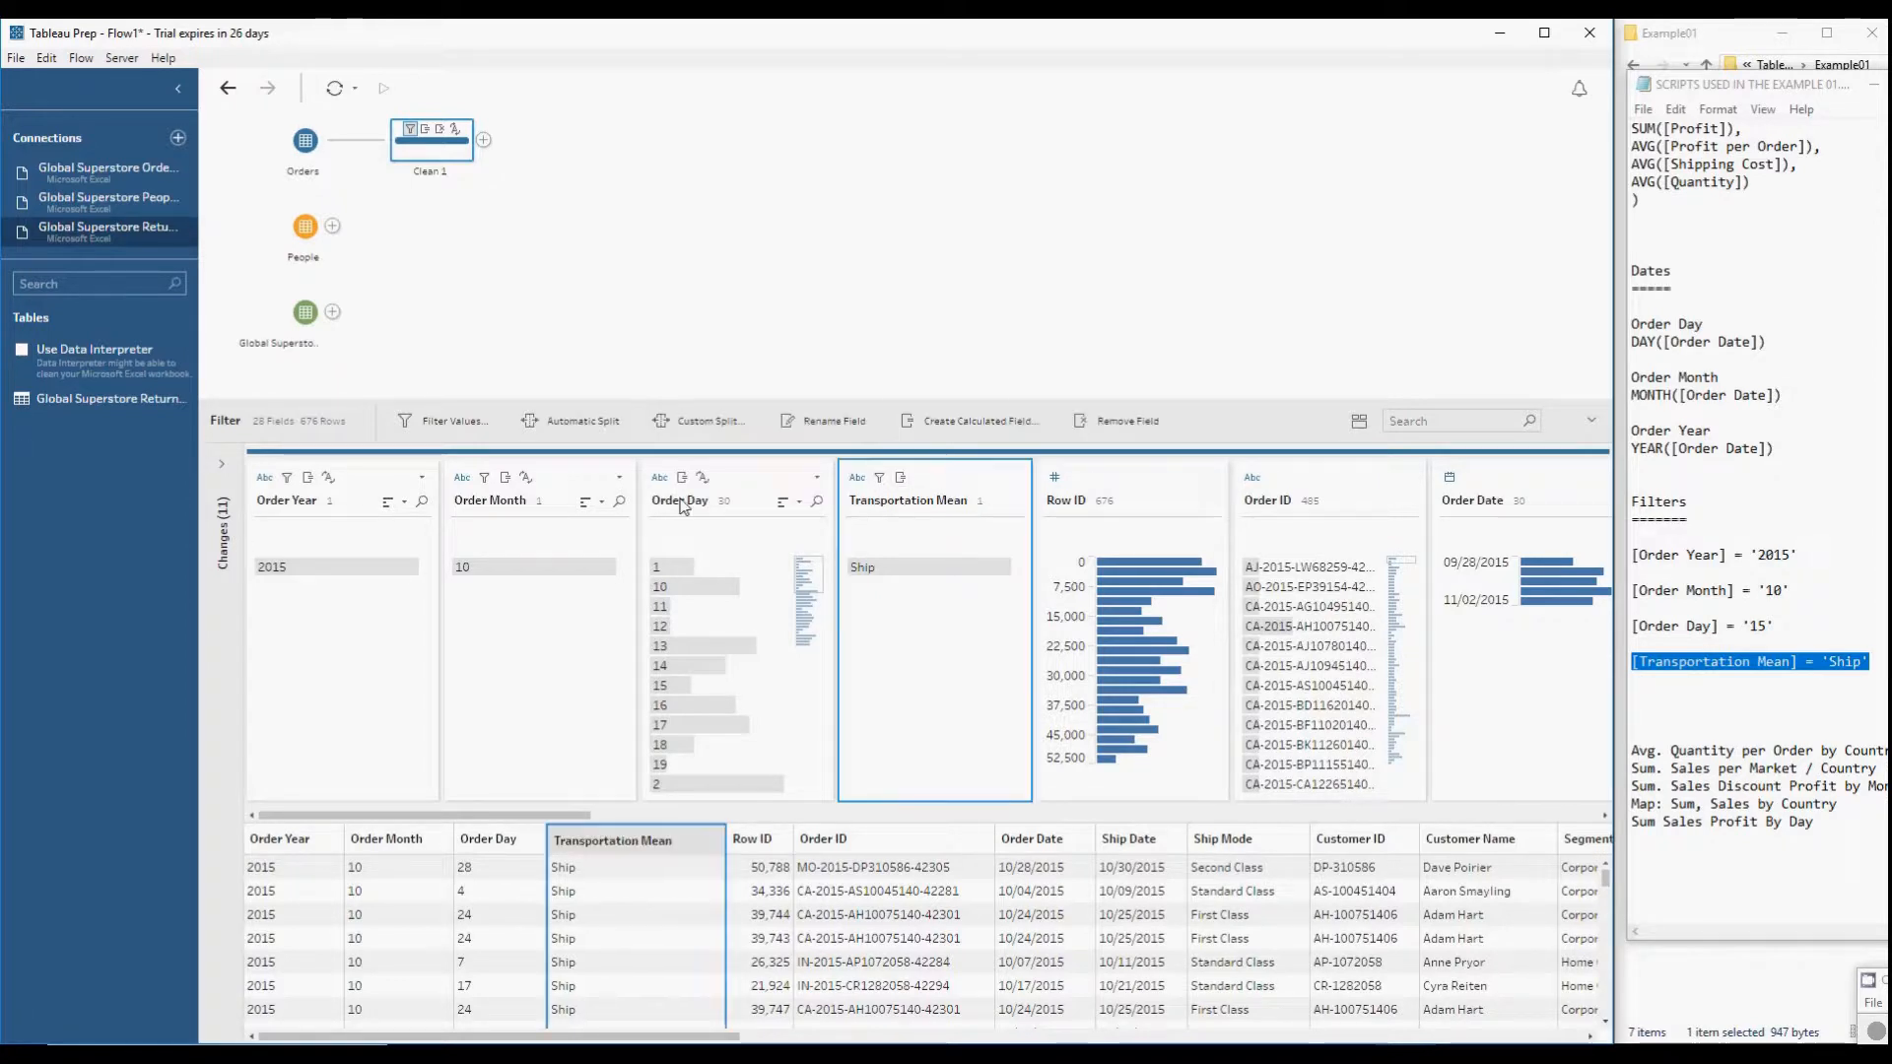
{"action": "left_click", "coordinate": [496, 495]}
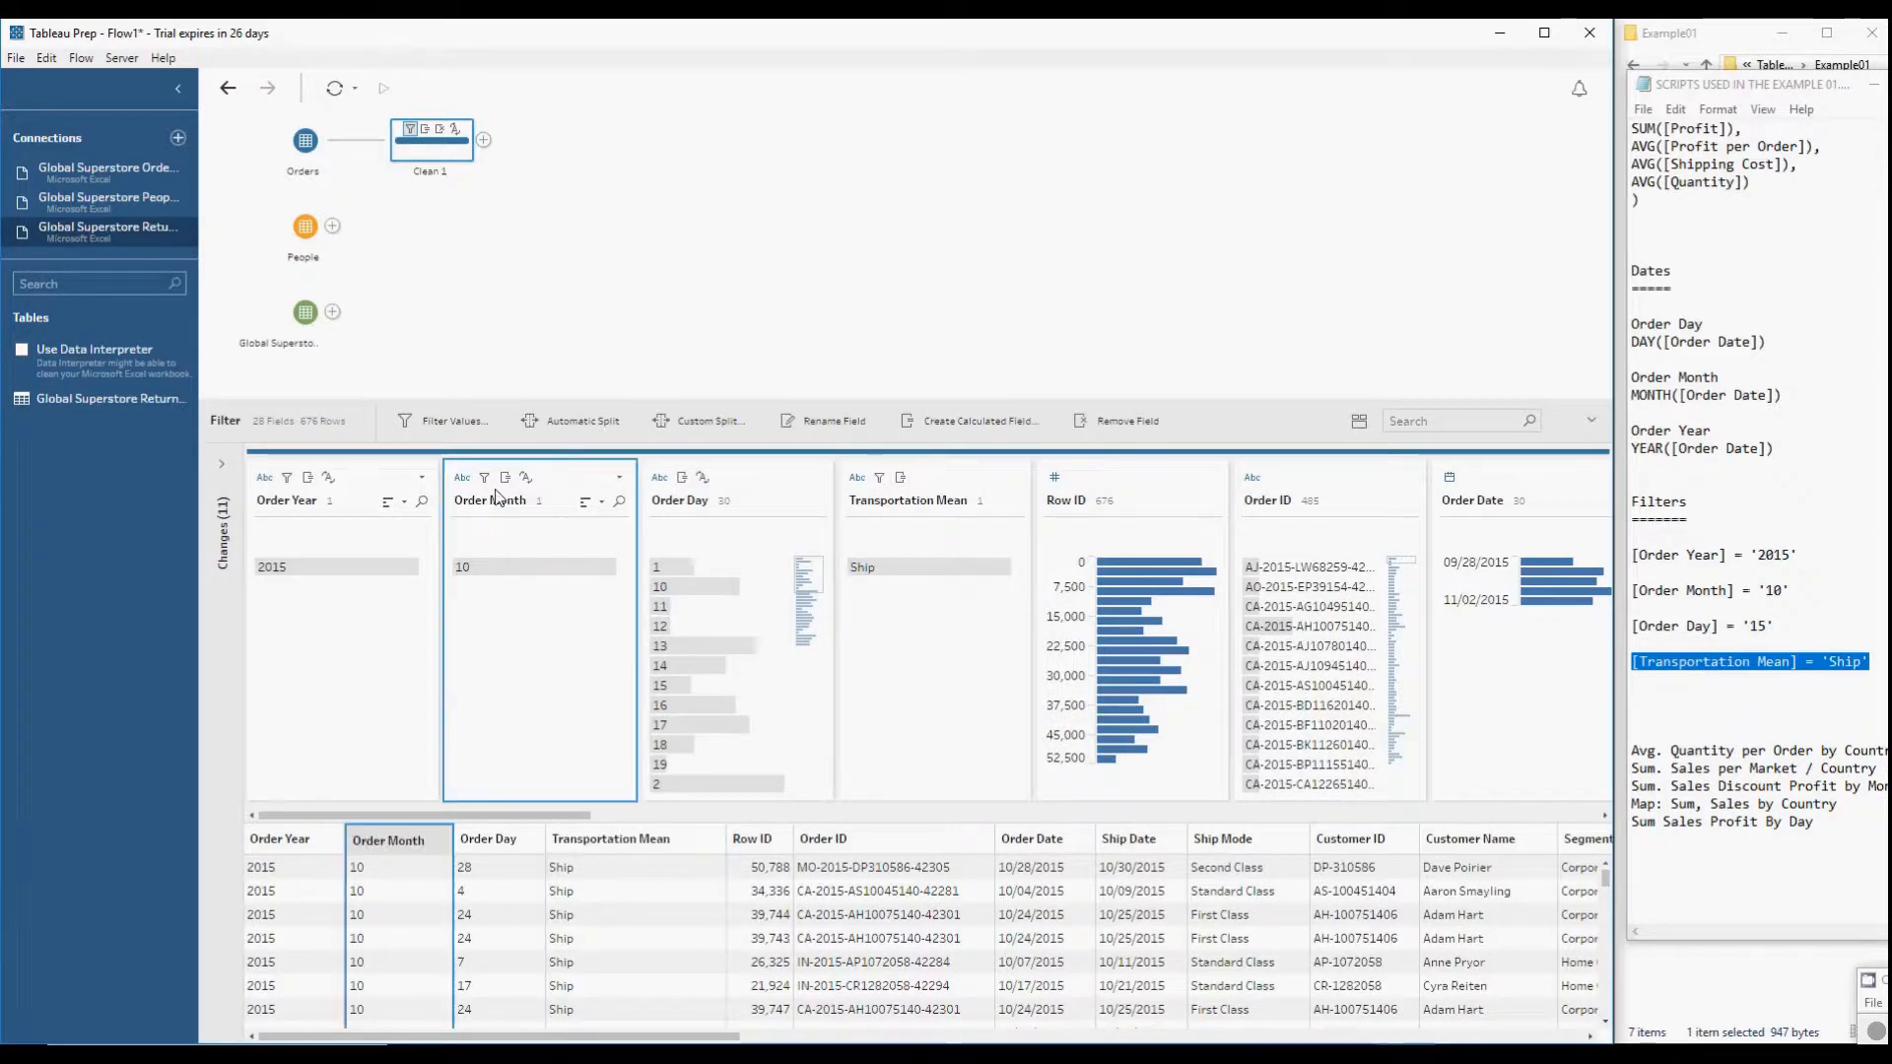
{"action": "left_click", "coordinate": [355, 479]}
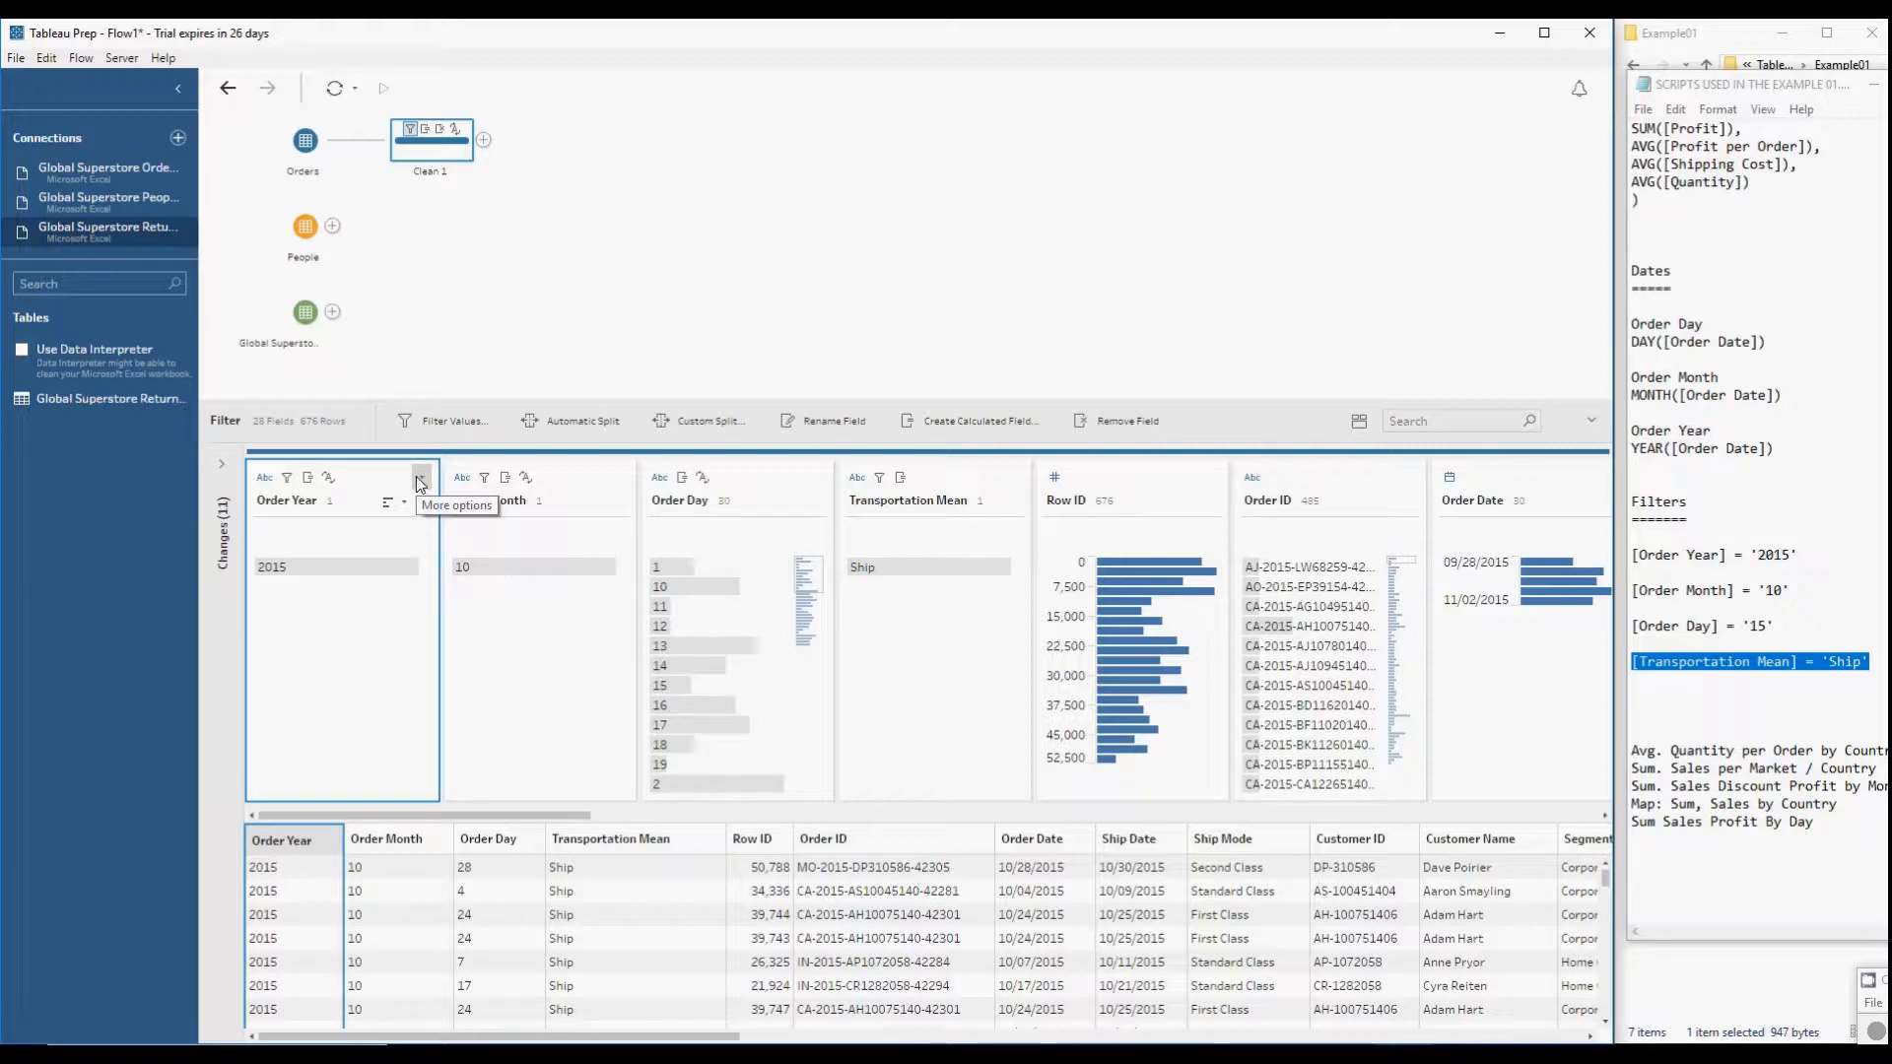
{"action": "left_click", "coordinate": [292, 481]}
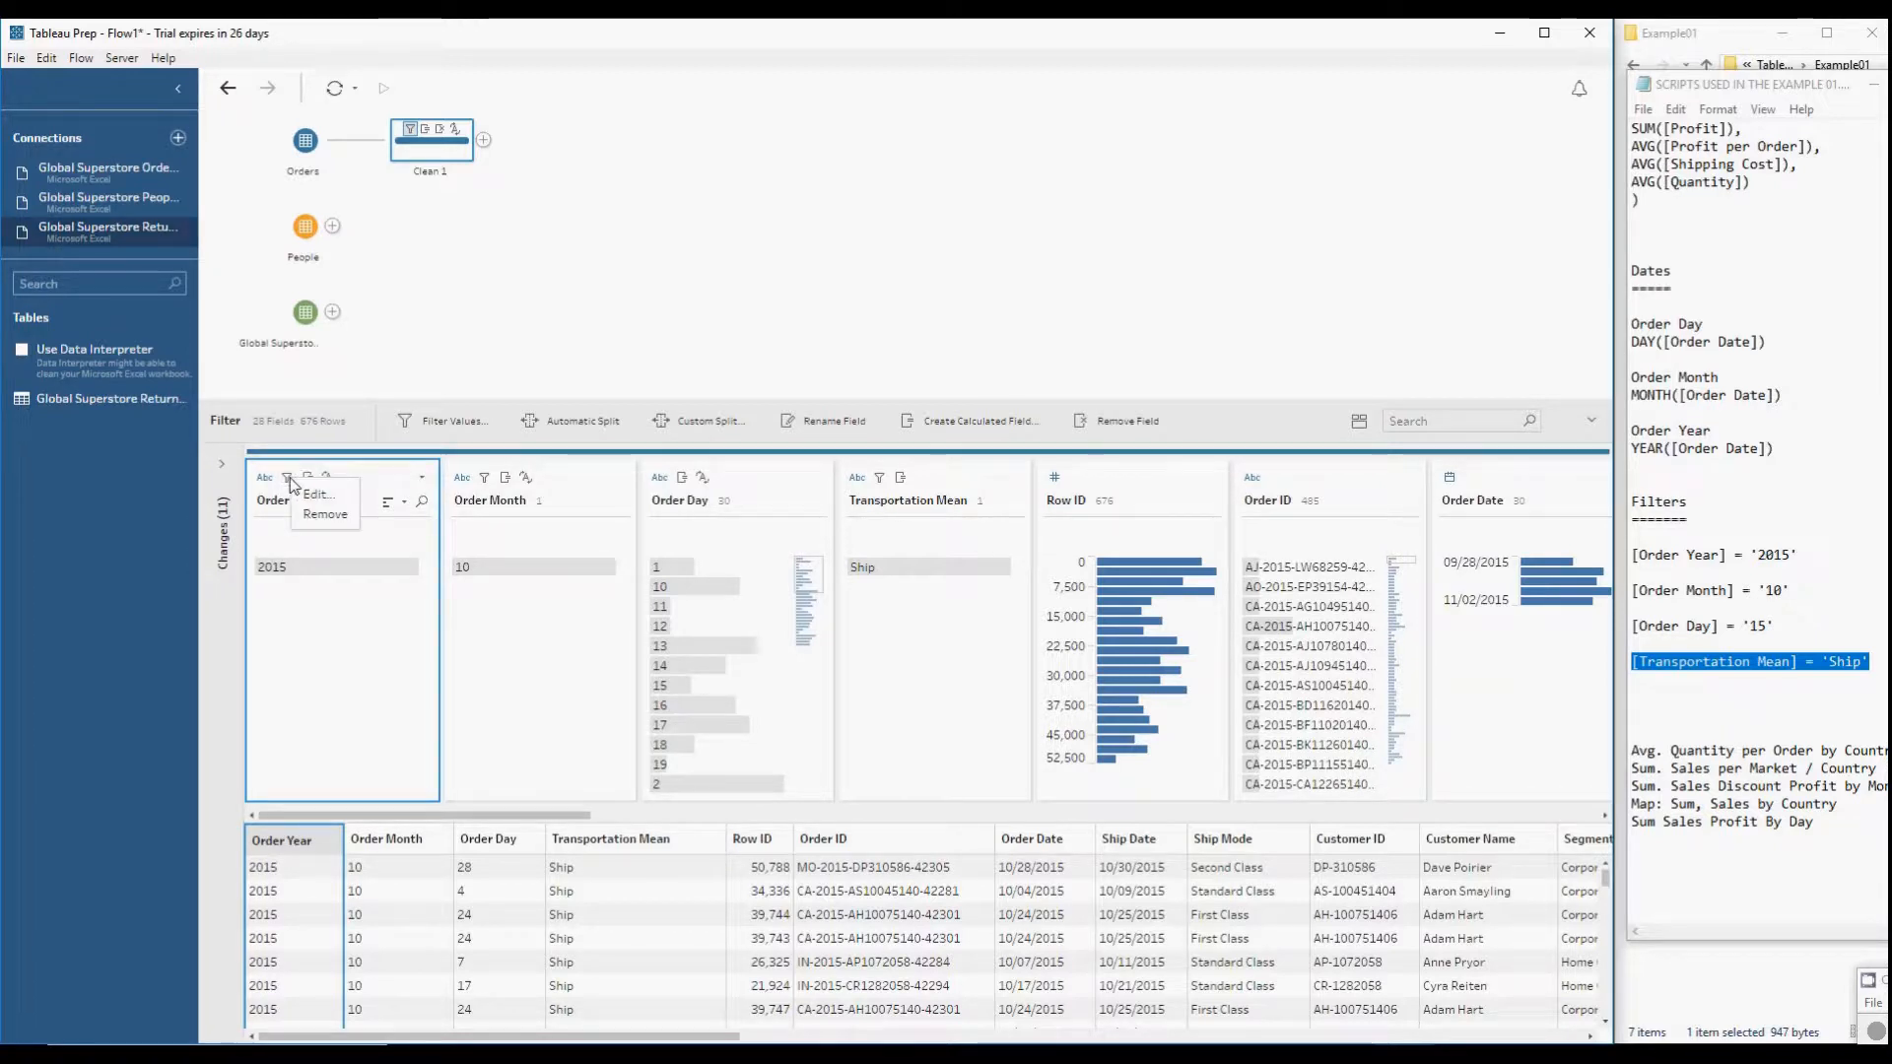
{"action": "left_click", "coordinate": [325, 515]}
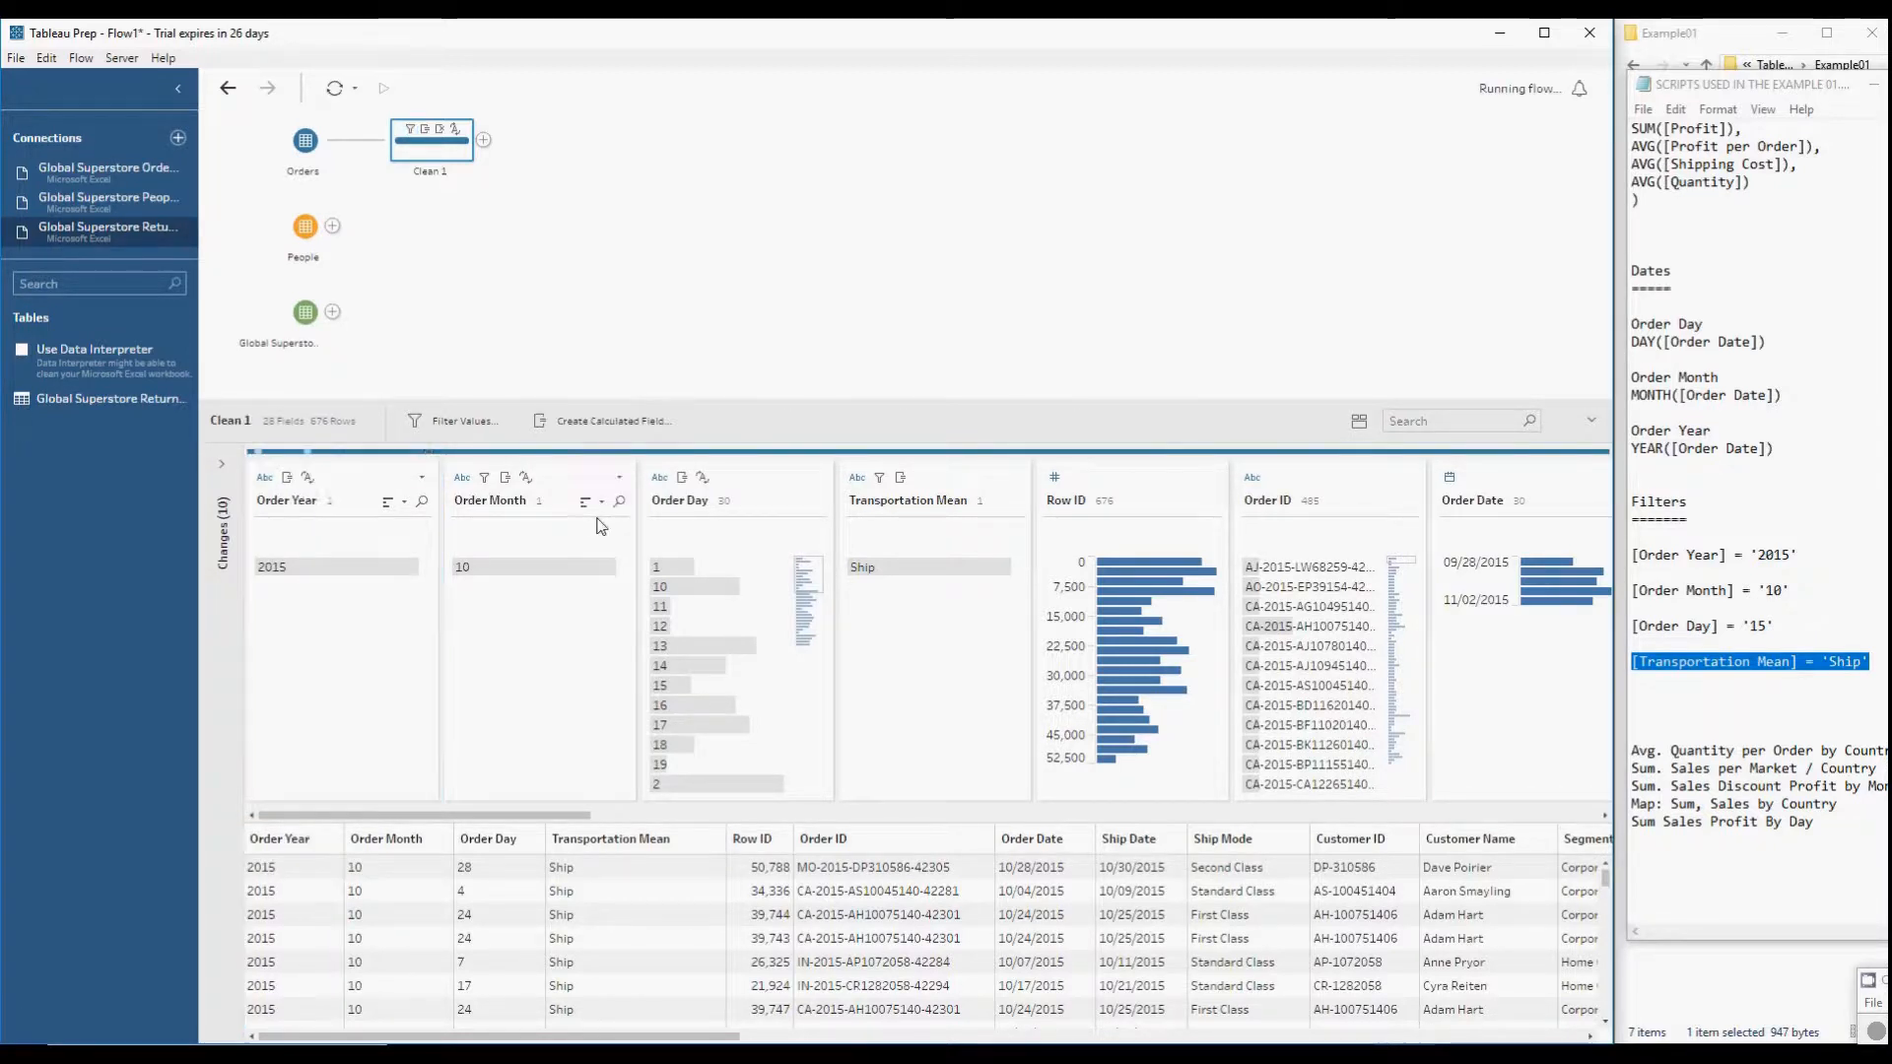
{"action": "left_click", "coordinate": [484, 481]}
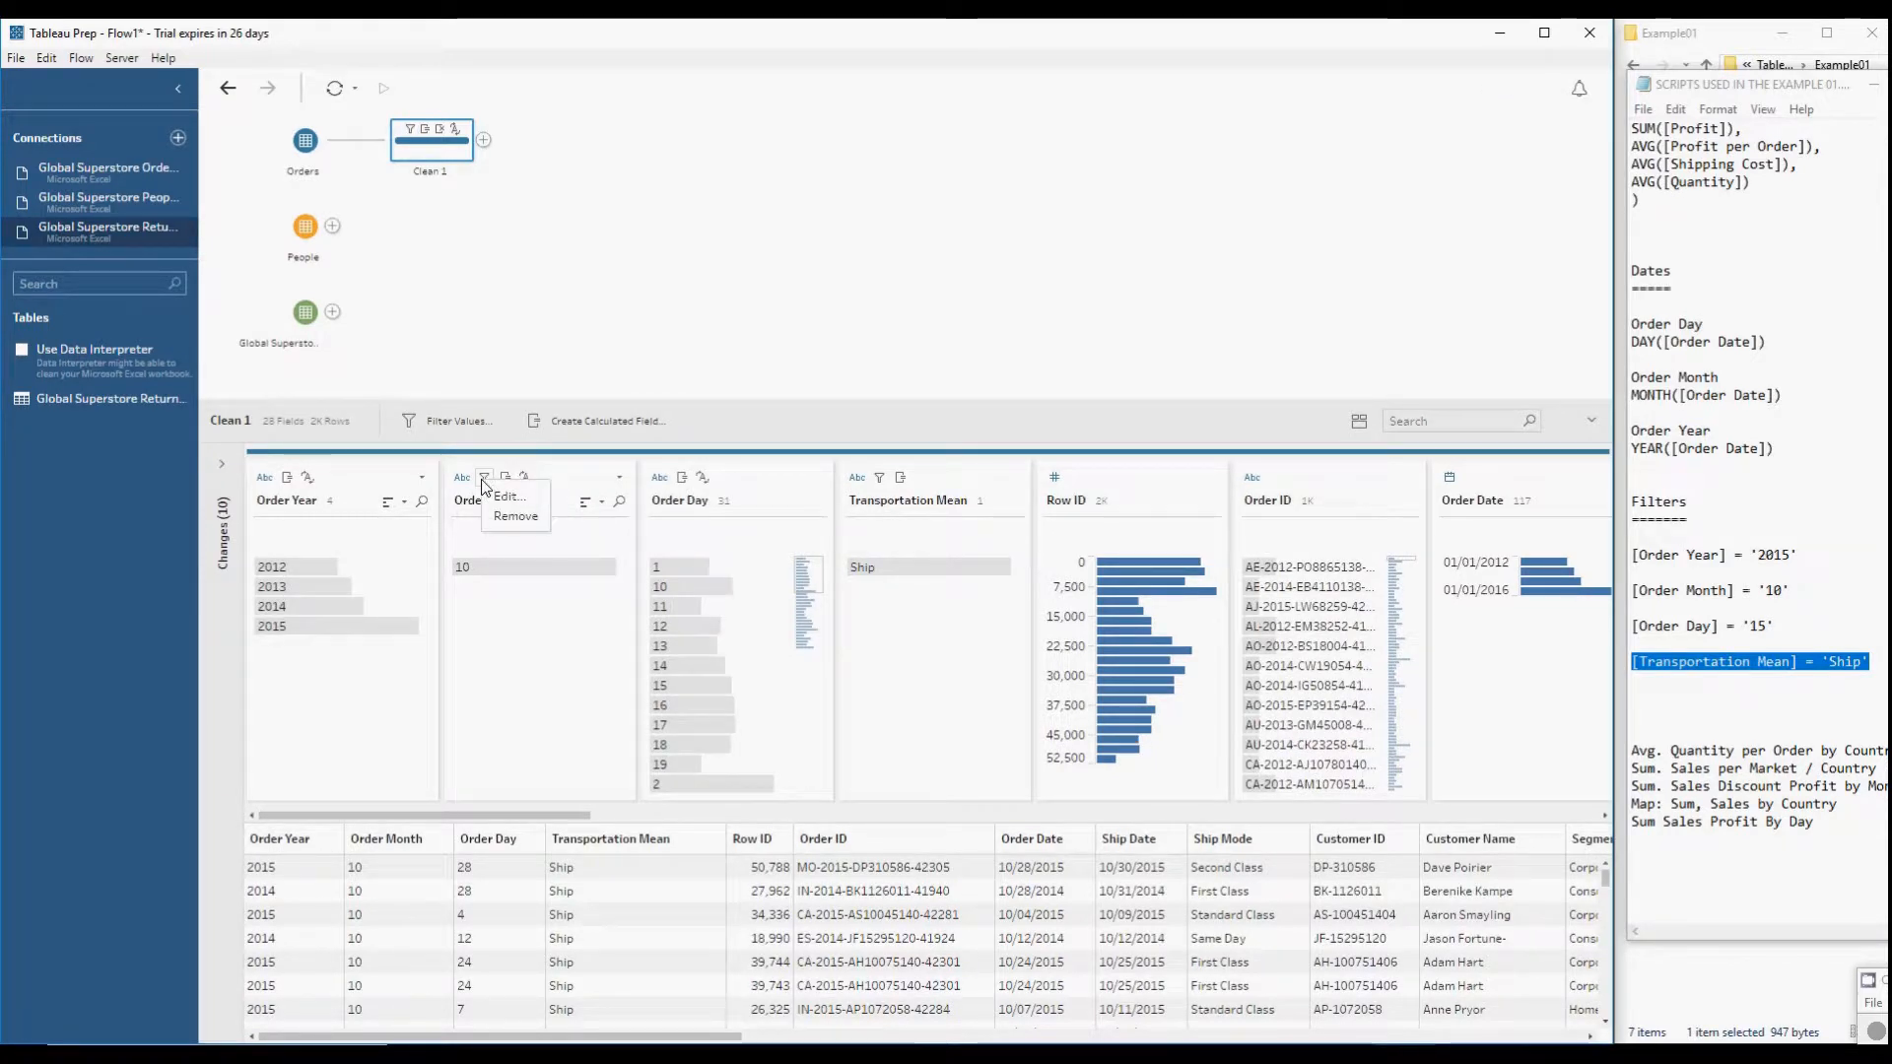
{"action": "left_click", "coordinate": [515, 515]}
{"action": "left_click", "coordinate": [873, 476]}
{"action": "left_click", "coordinate": [905, 514]}
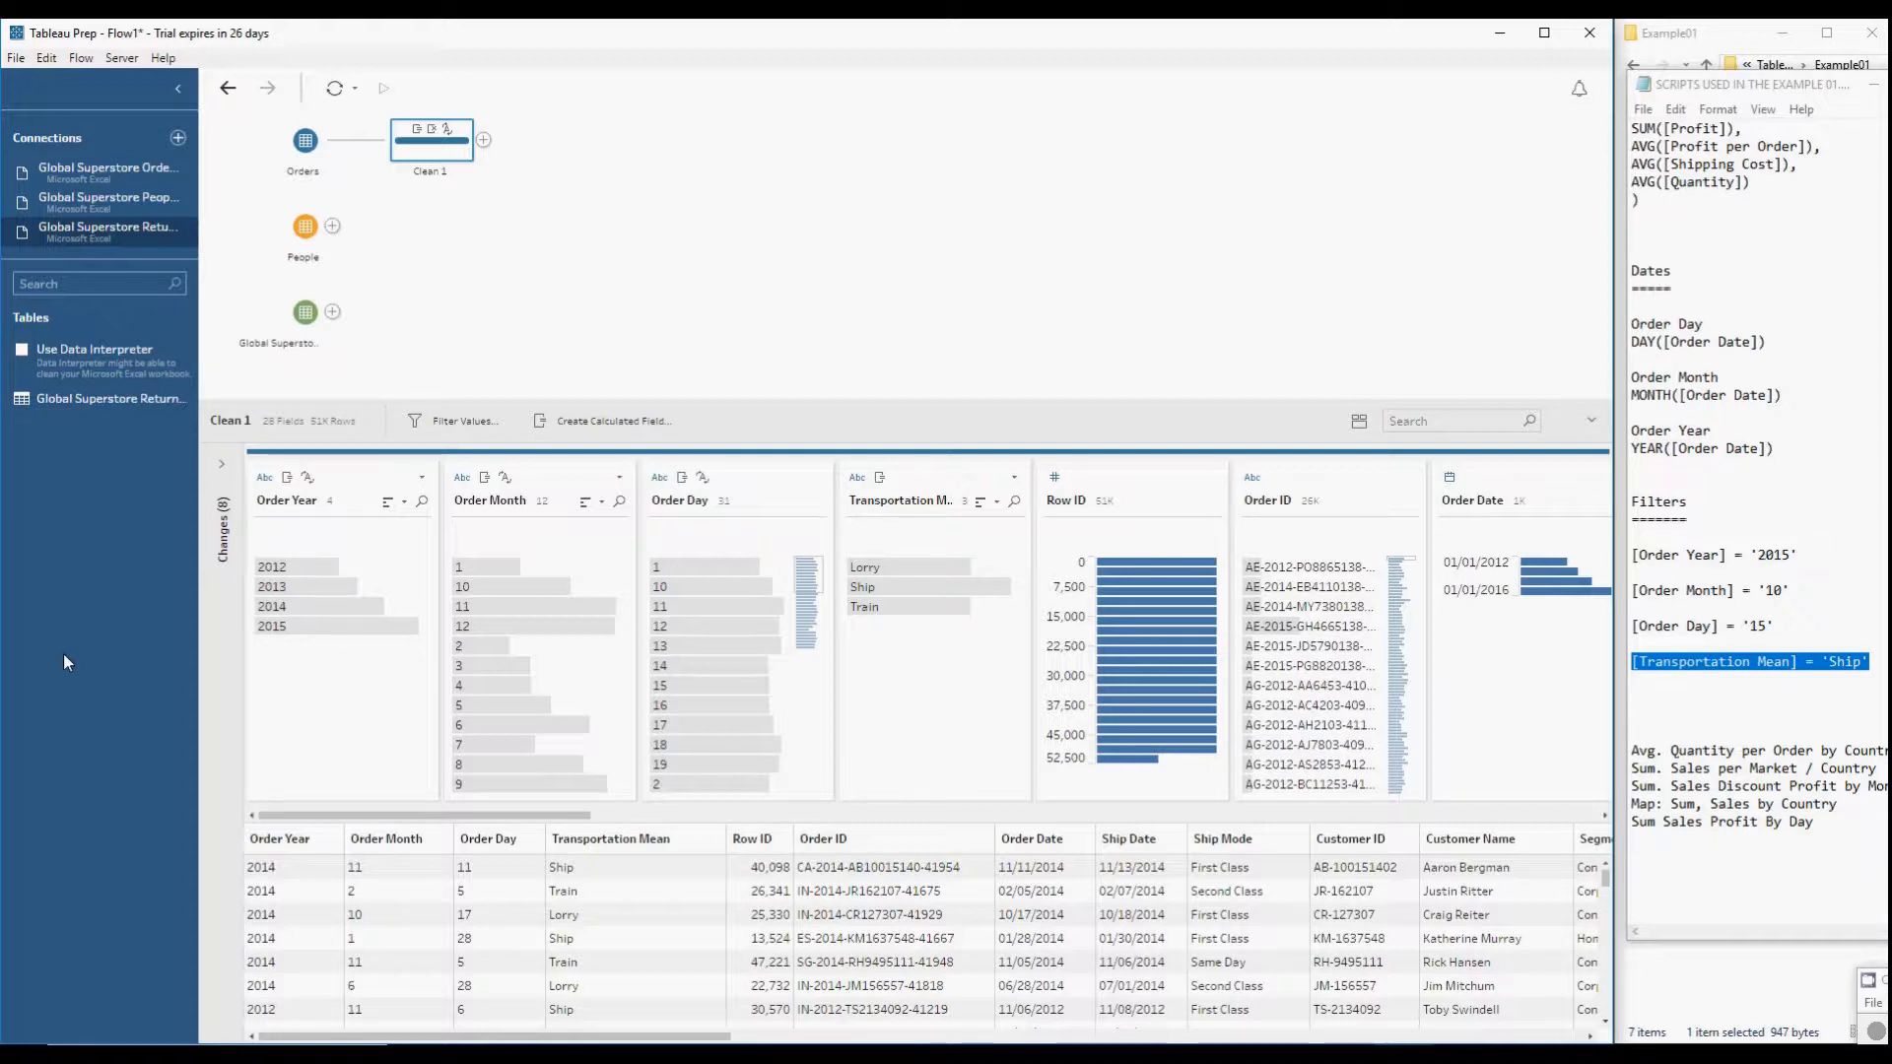
{"action": "right_click", "coordinate": [1855, 1016]}
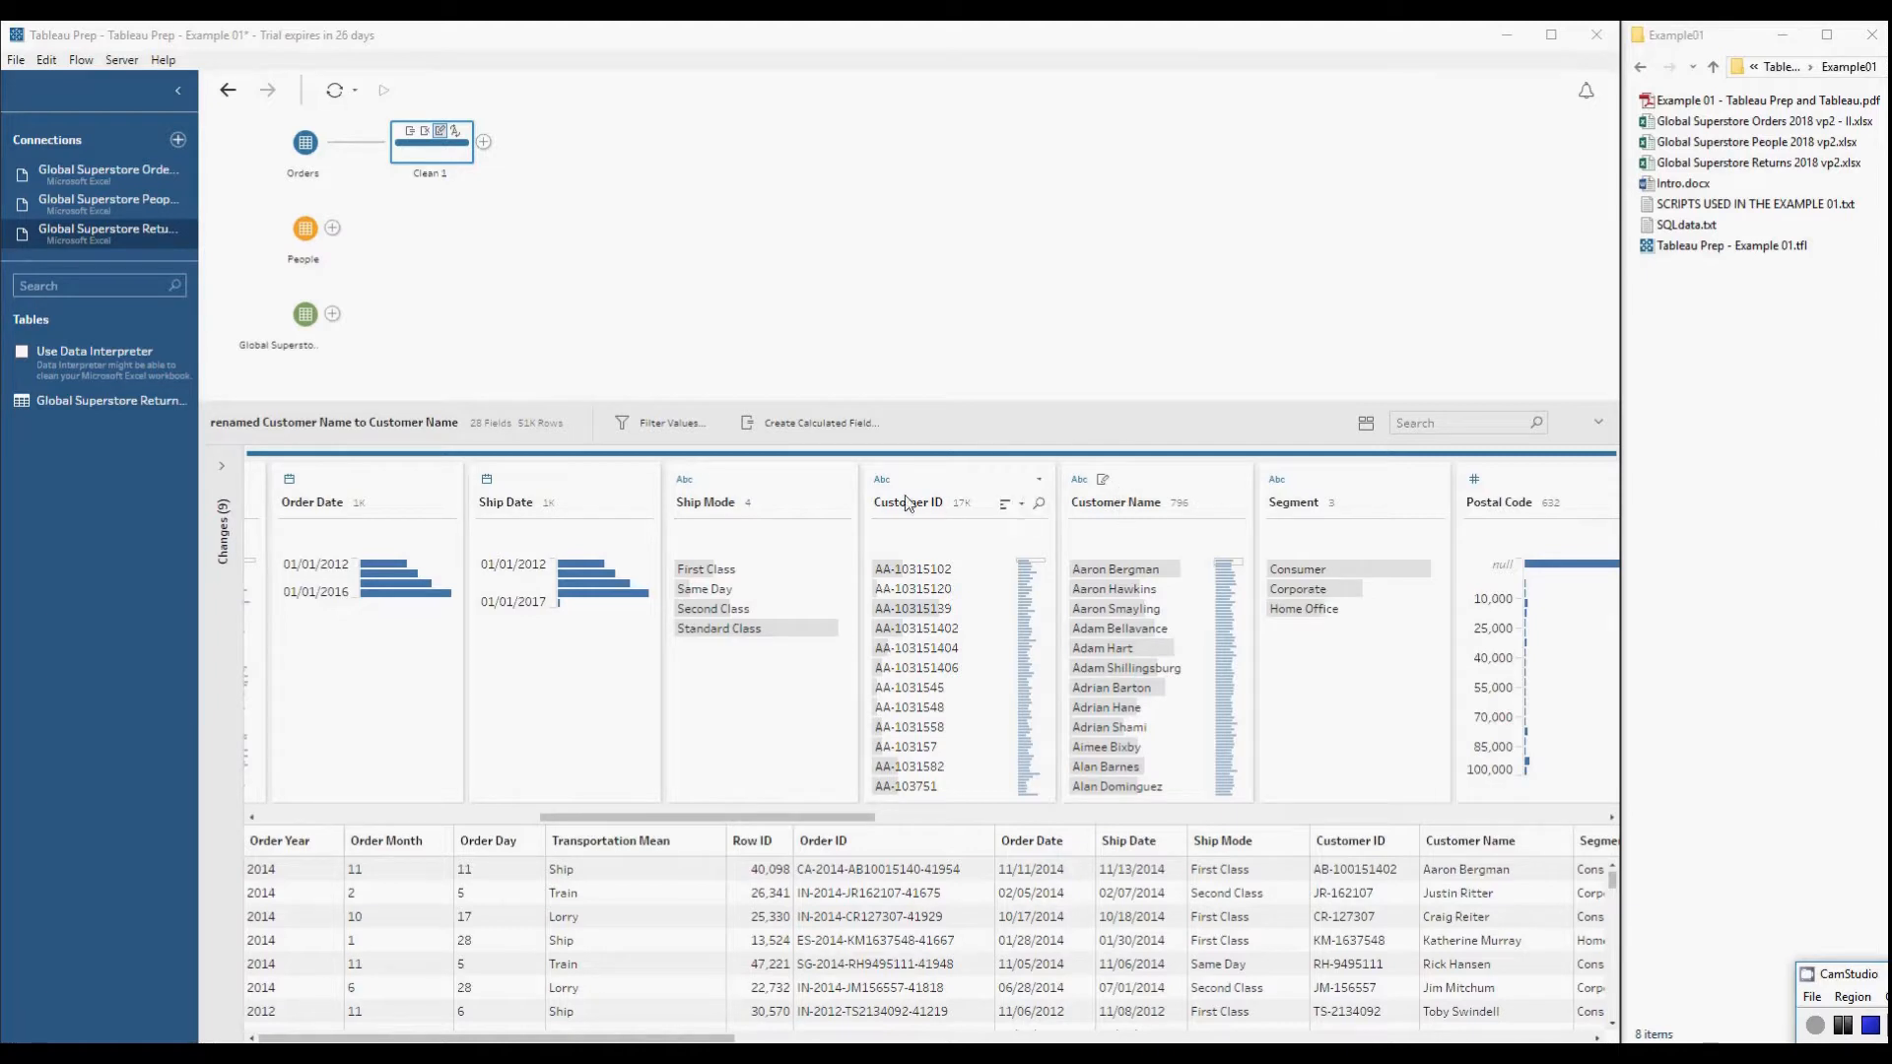
- Rename the Customer Name field as Customer Full Name and review the recorded changes of the cleaning step
{"action": "double_click", "coordinate": [1130, 504]}
{"action": "left_click", "coordinate": [1130, 505]}
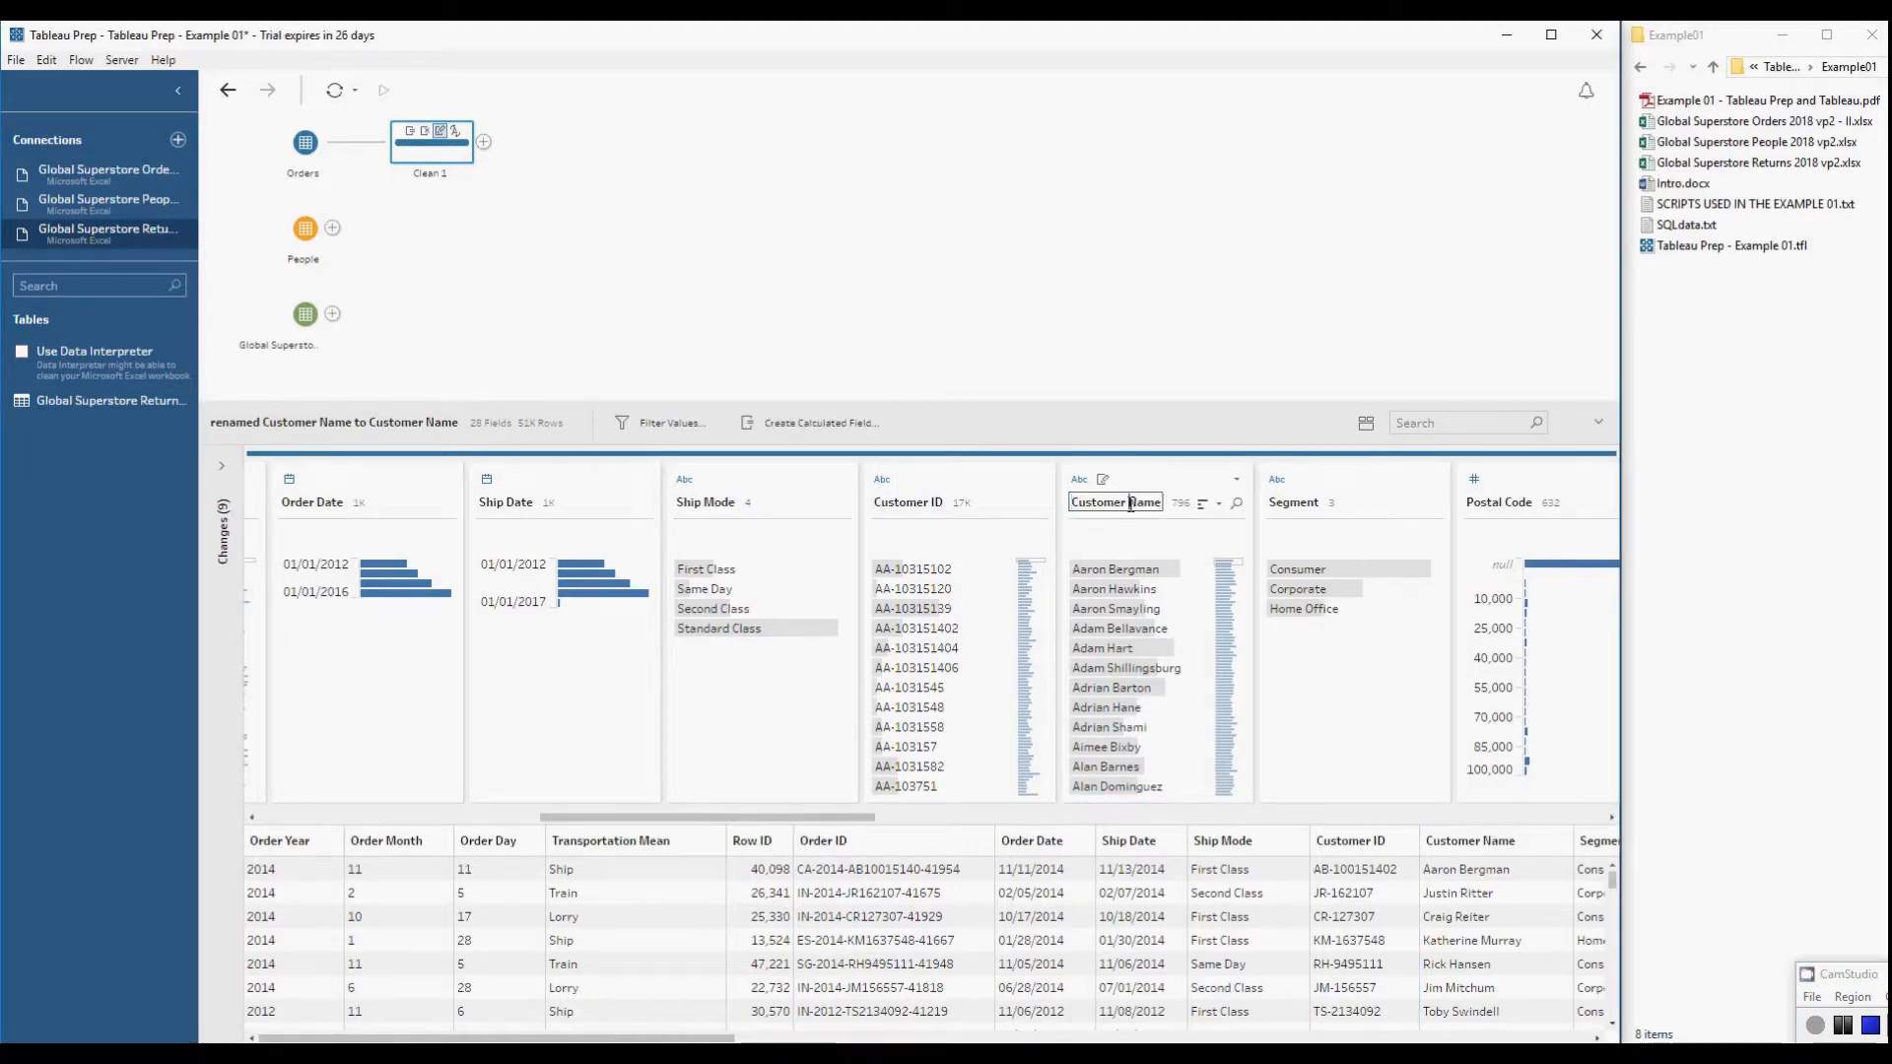
{"action": "type", "text": "Full"}
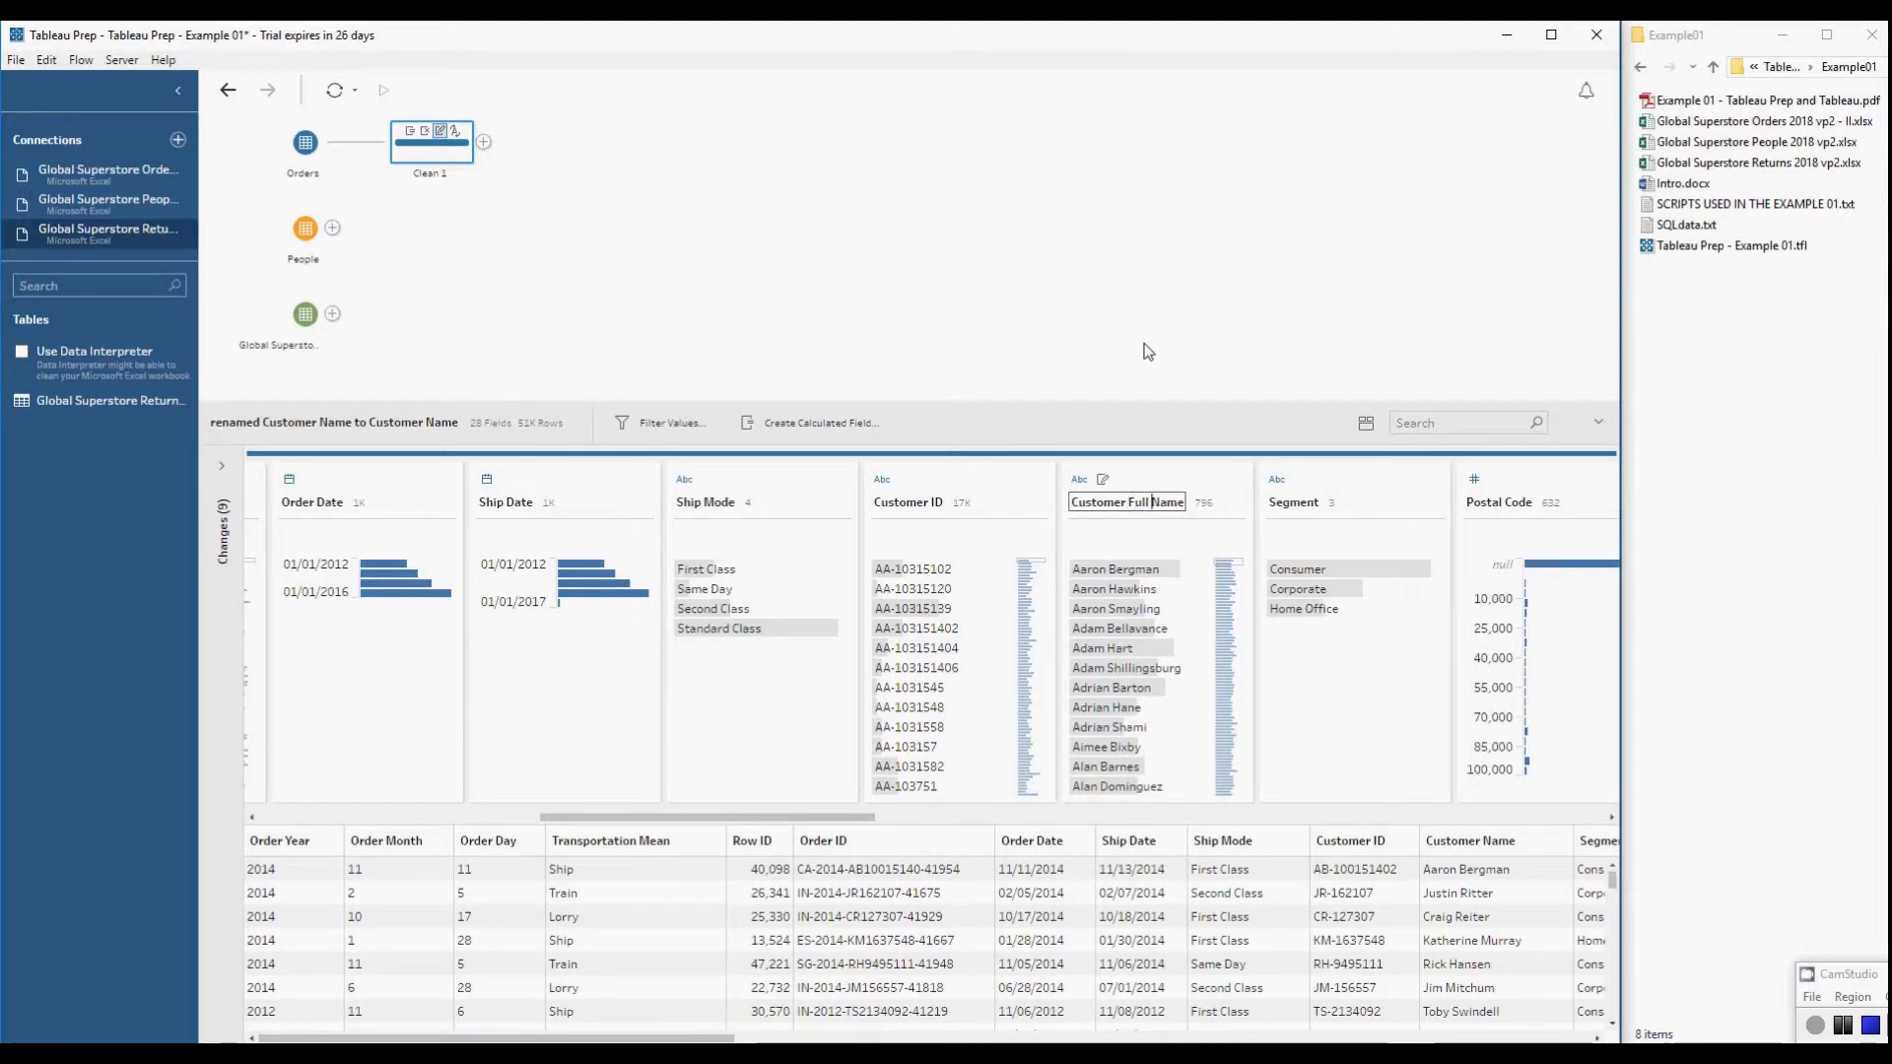
{"action": "key", "text": "Return"}
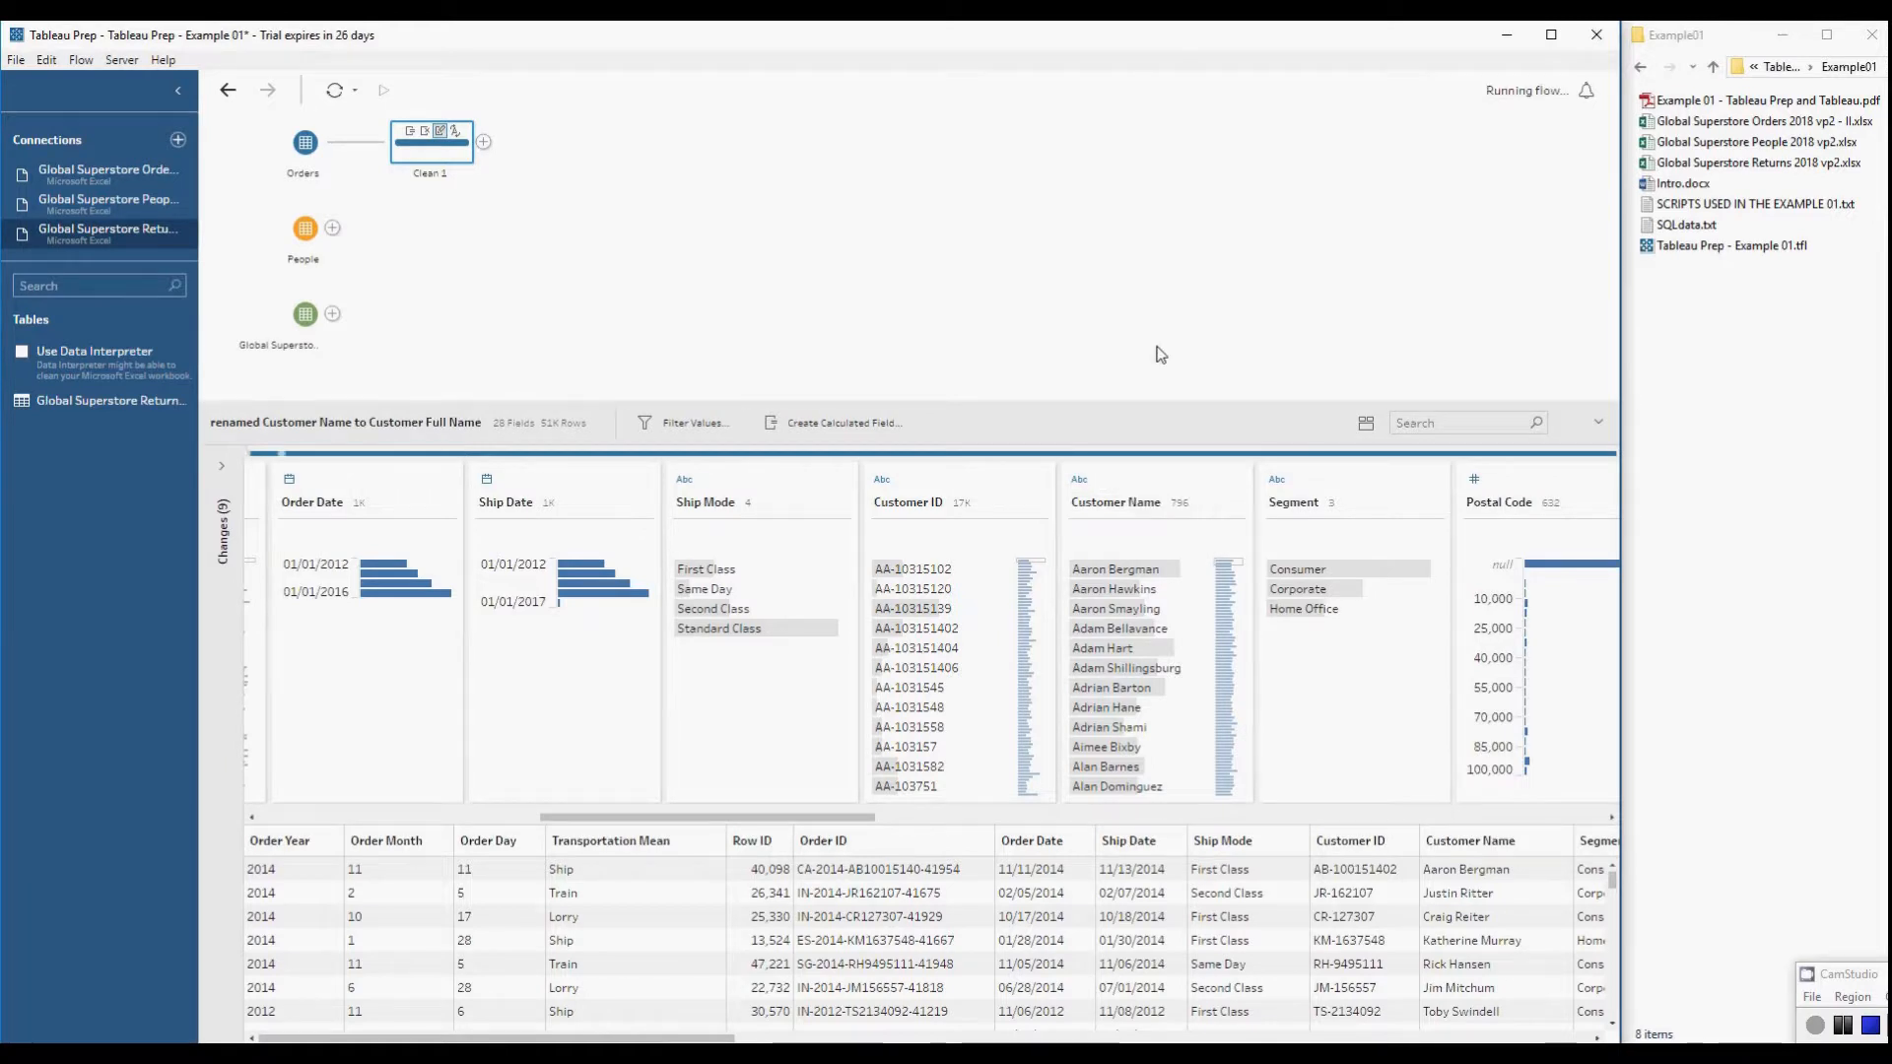
{"action": "left_click", "coordinate": [1140, 493]}
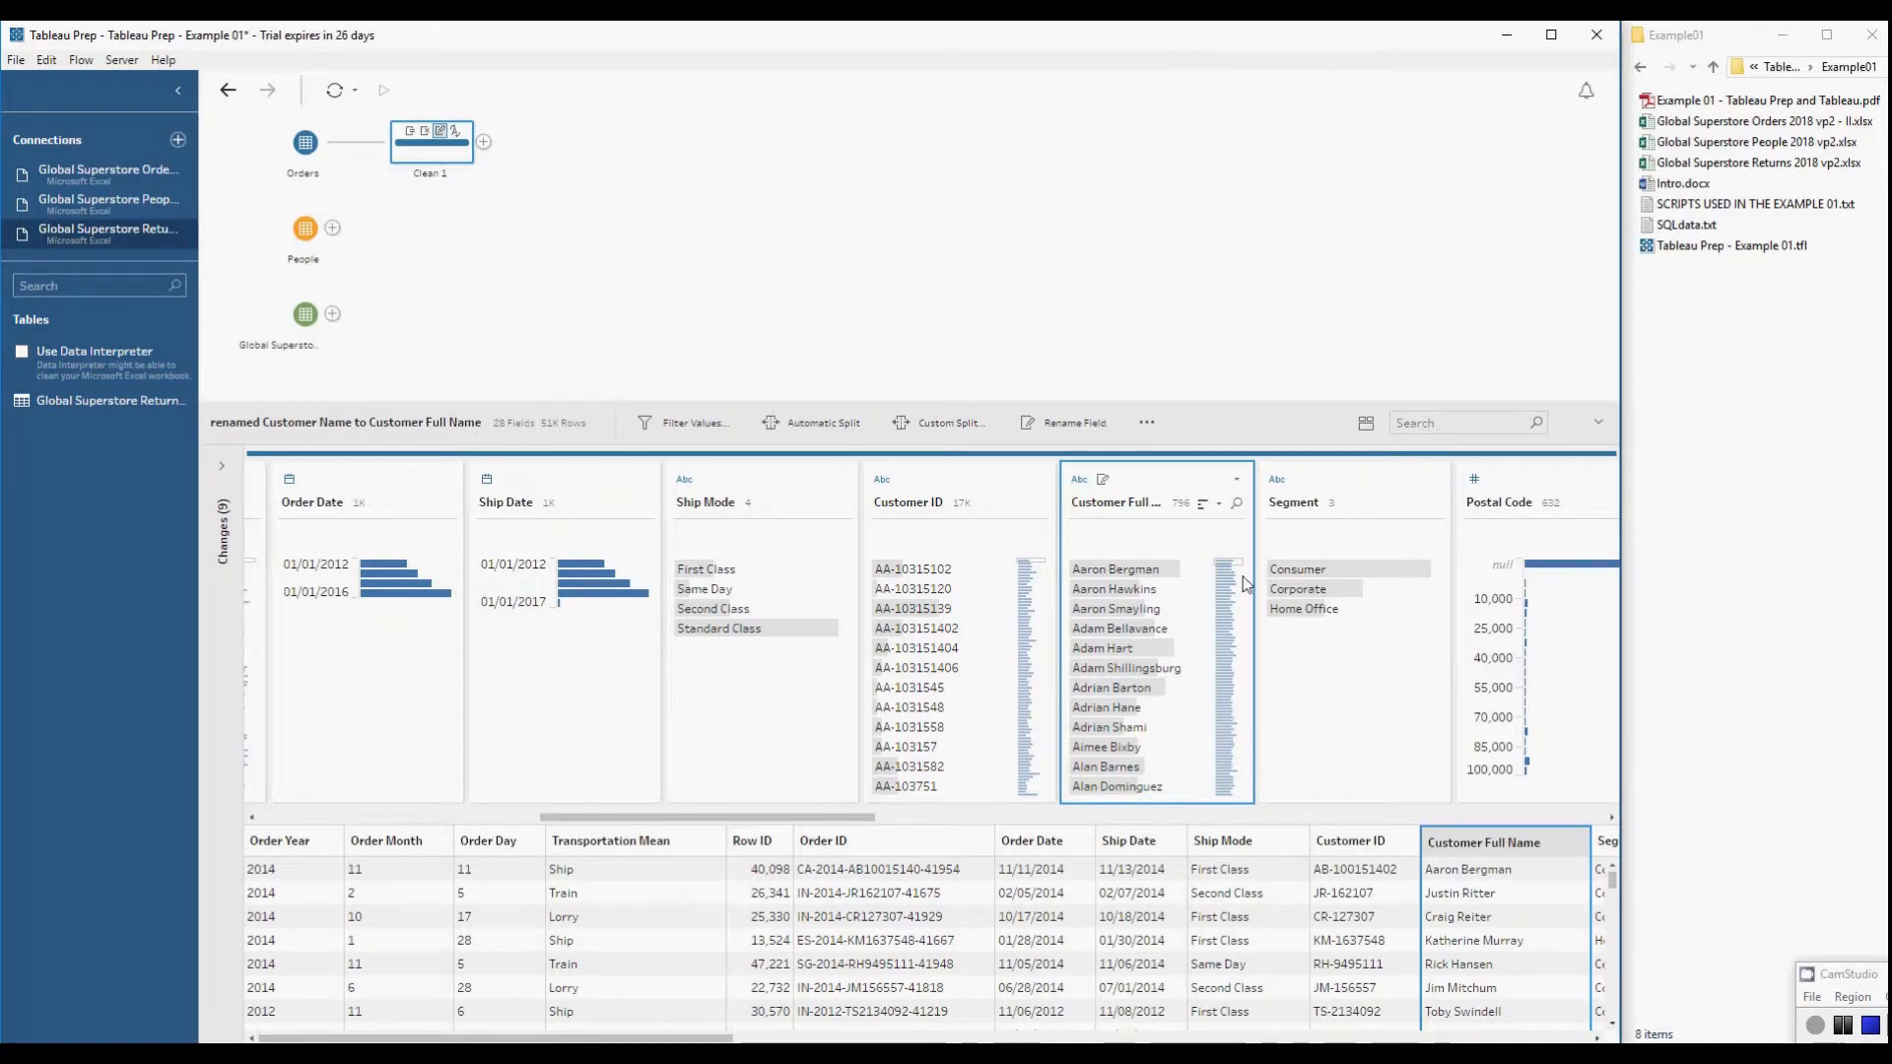
{"action": "left_click", "coordinate": [225, 468]}
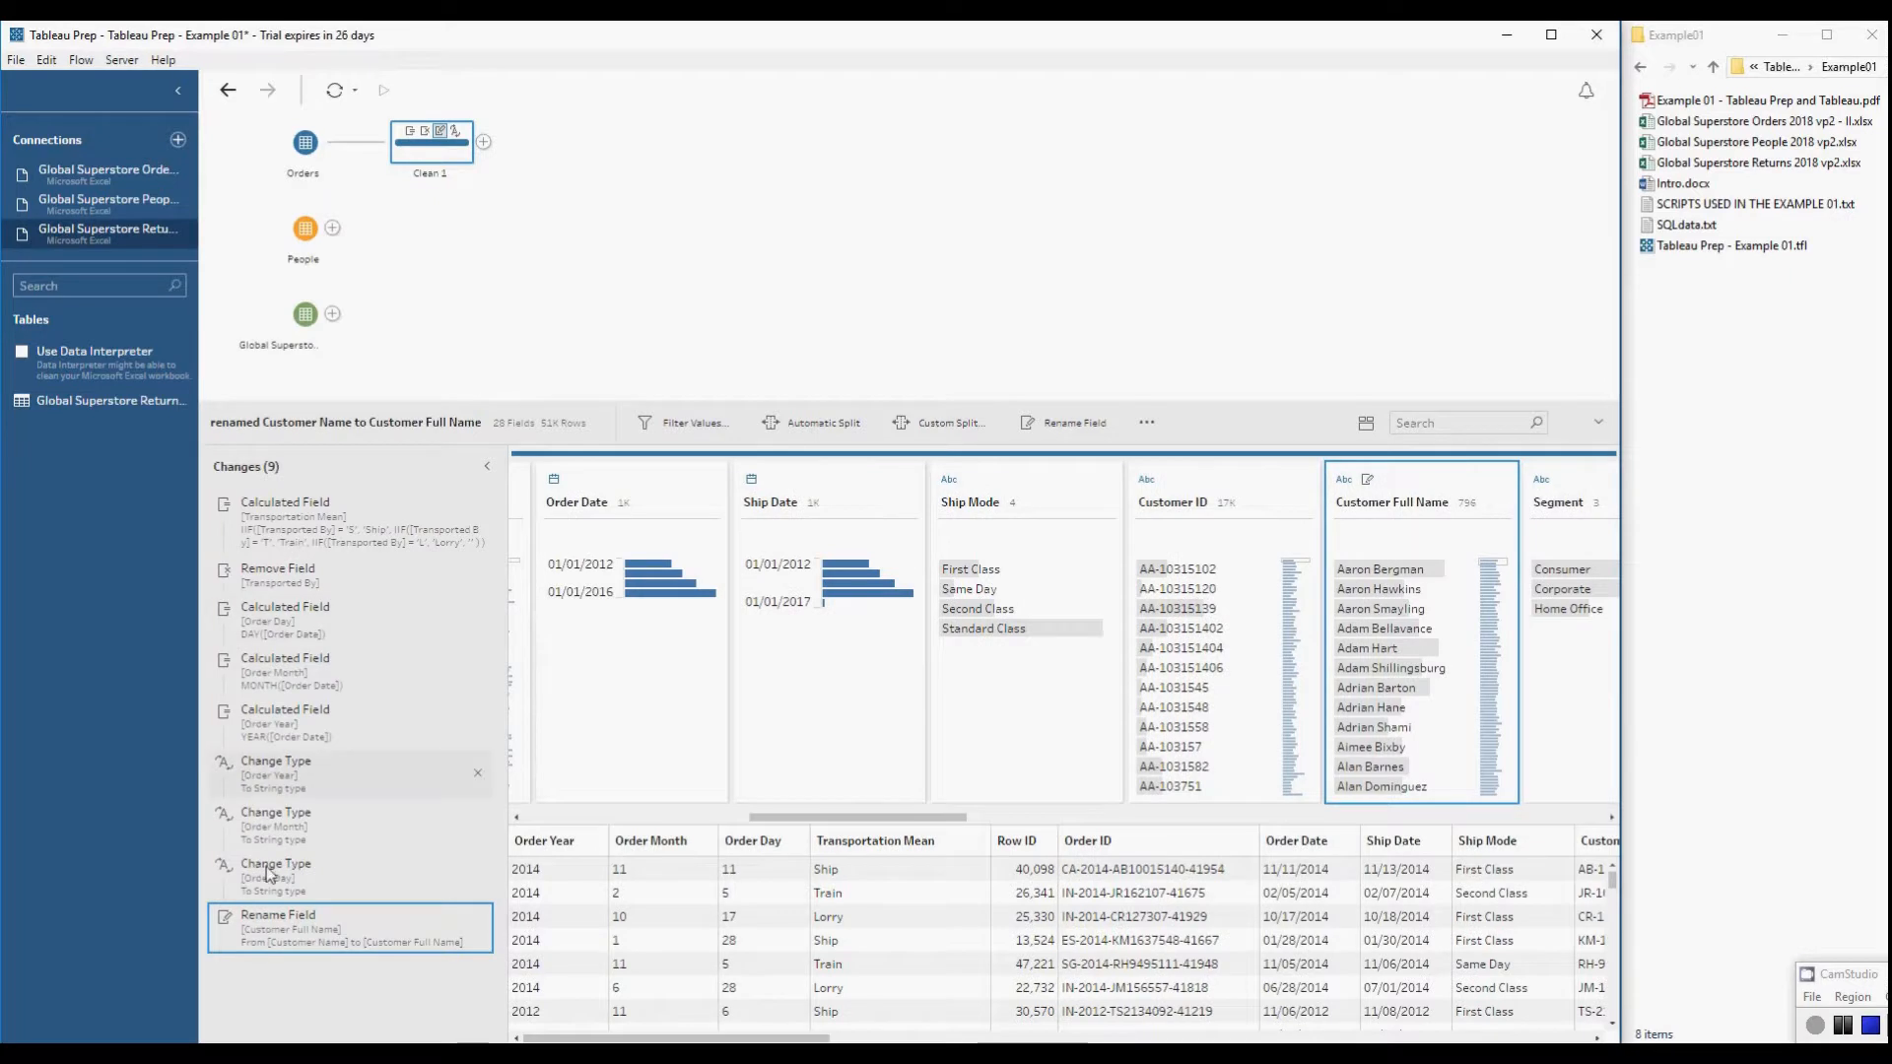
{"action": "left_click", "coordinate": [487, 465]}
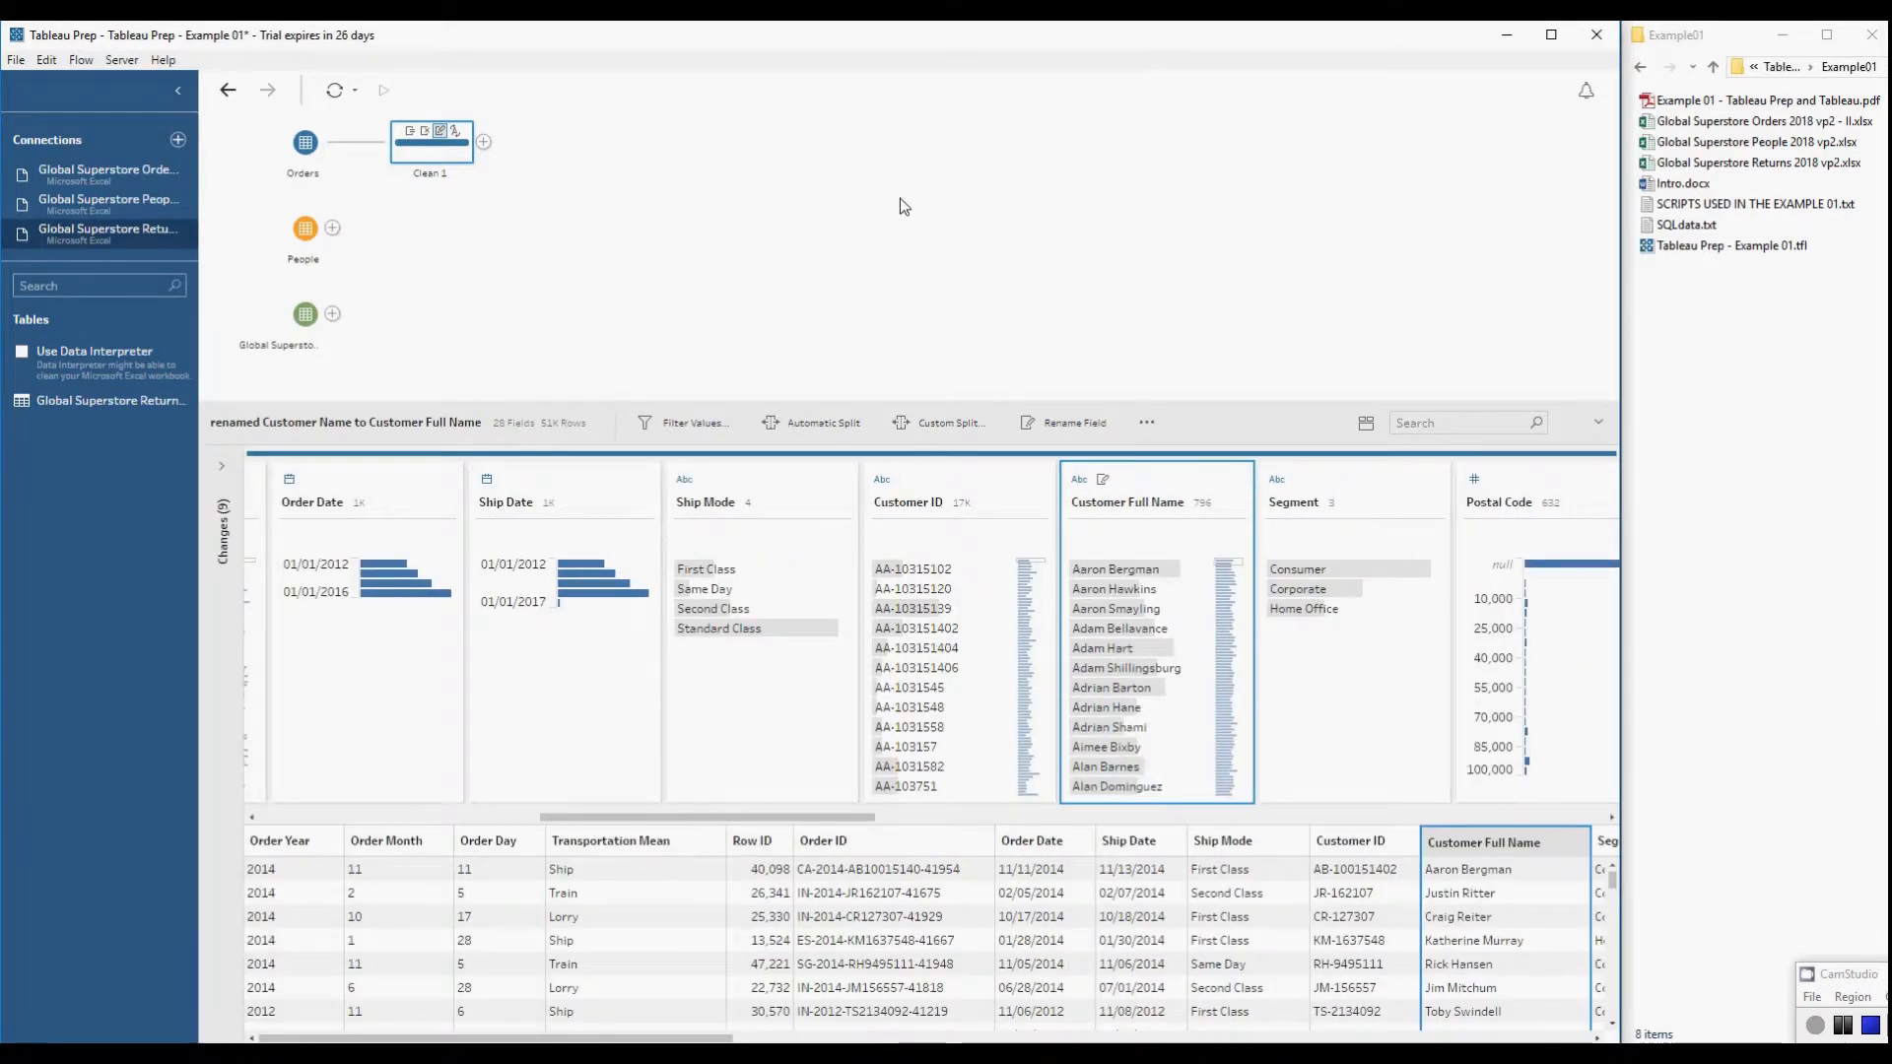
- Save the flow as Tableau Prep - Example 01.tfl in the Example01 folder, replacing the existing file
{"action": "left_click", "coordinate": [25, 64]}
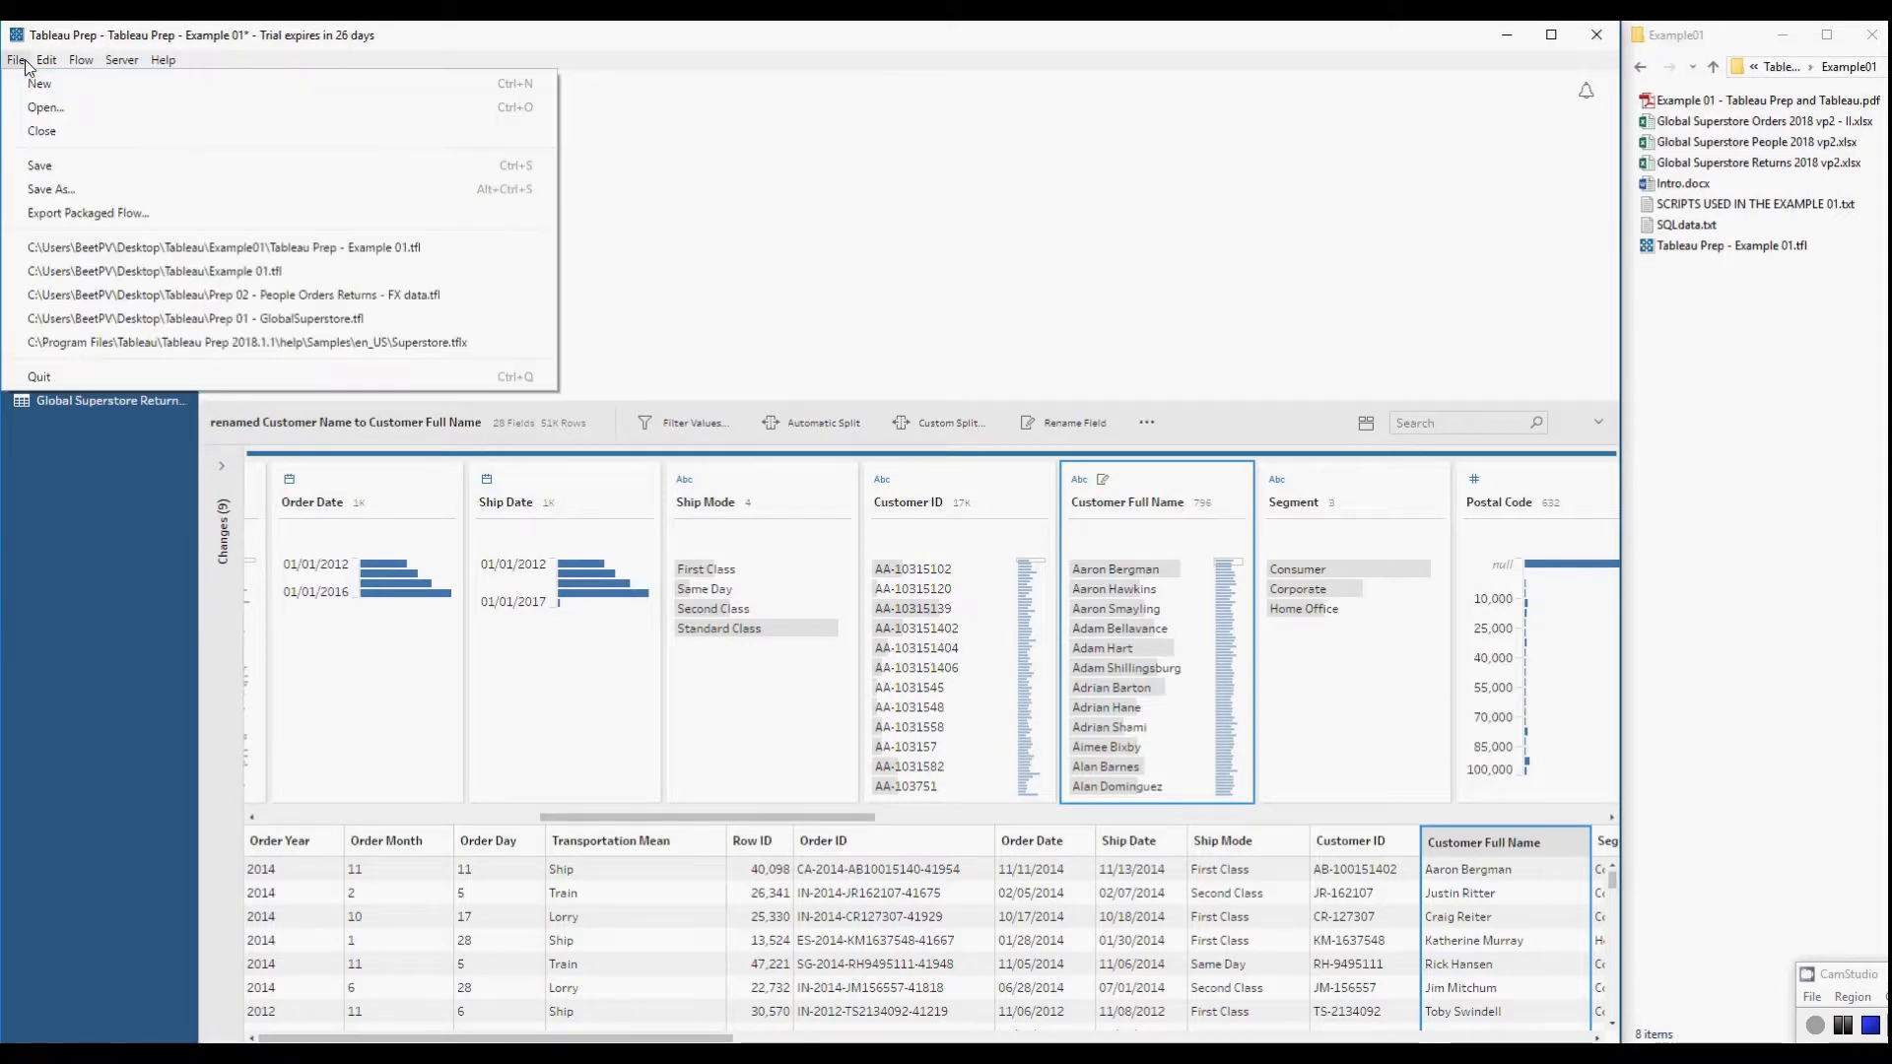
{"action": "left_click", "coordinate": [78, 186]}
{"action": "left_click", "coordinate": [892, 319]}
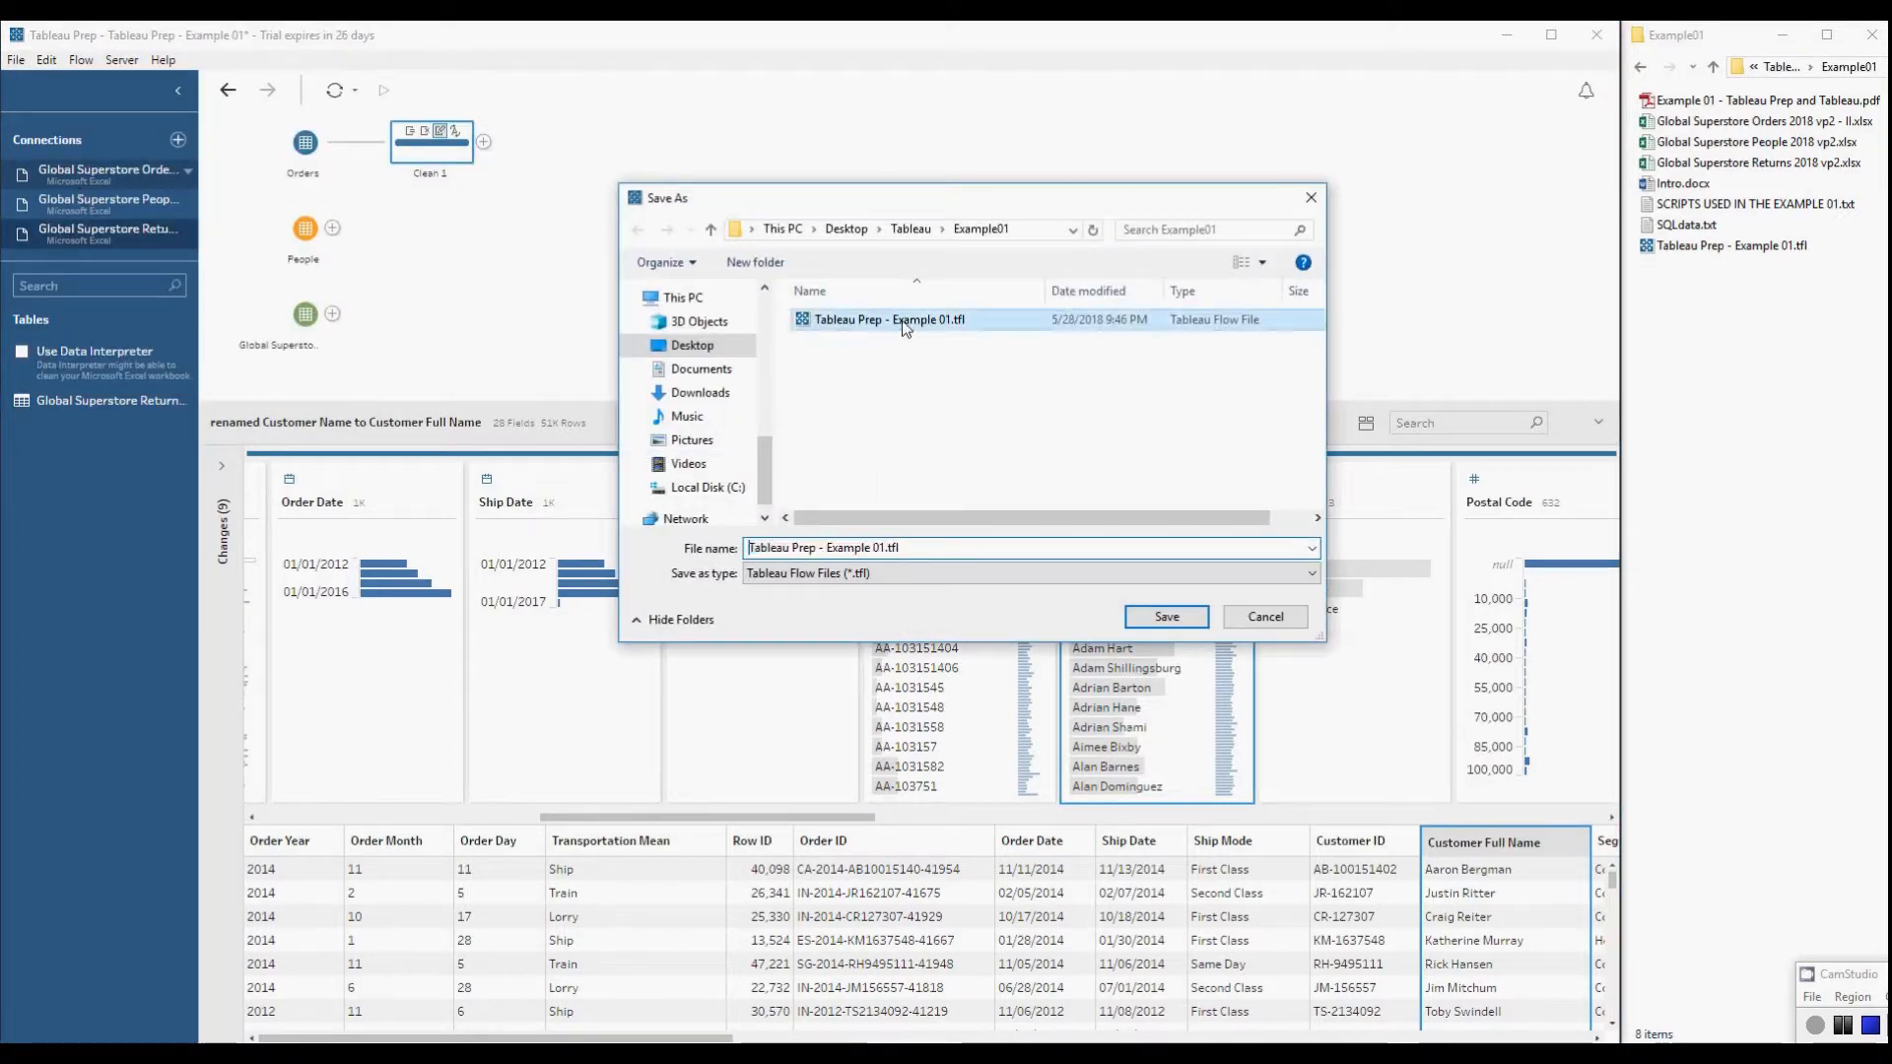
{"action": "left_click", "coordinate": [1182, 617]}
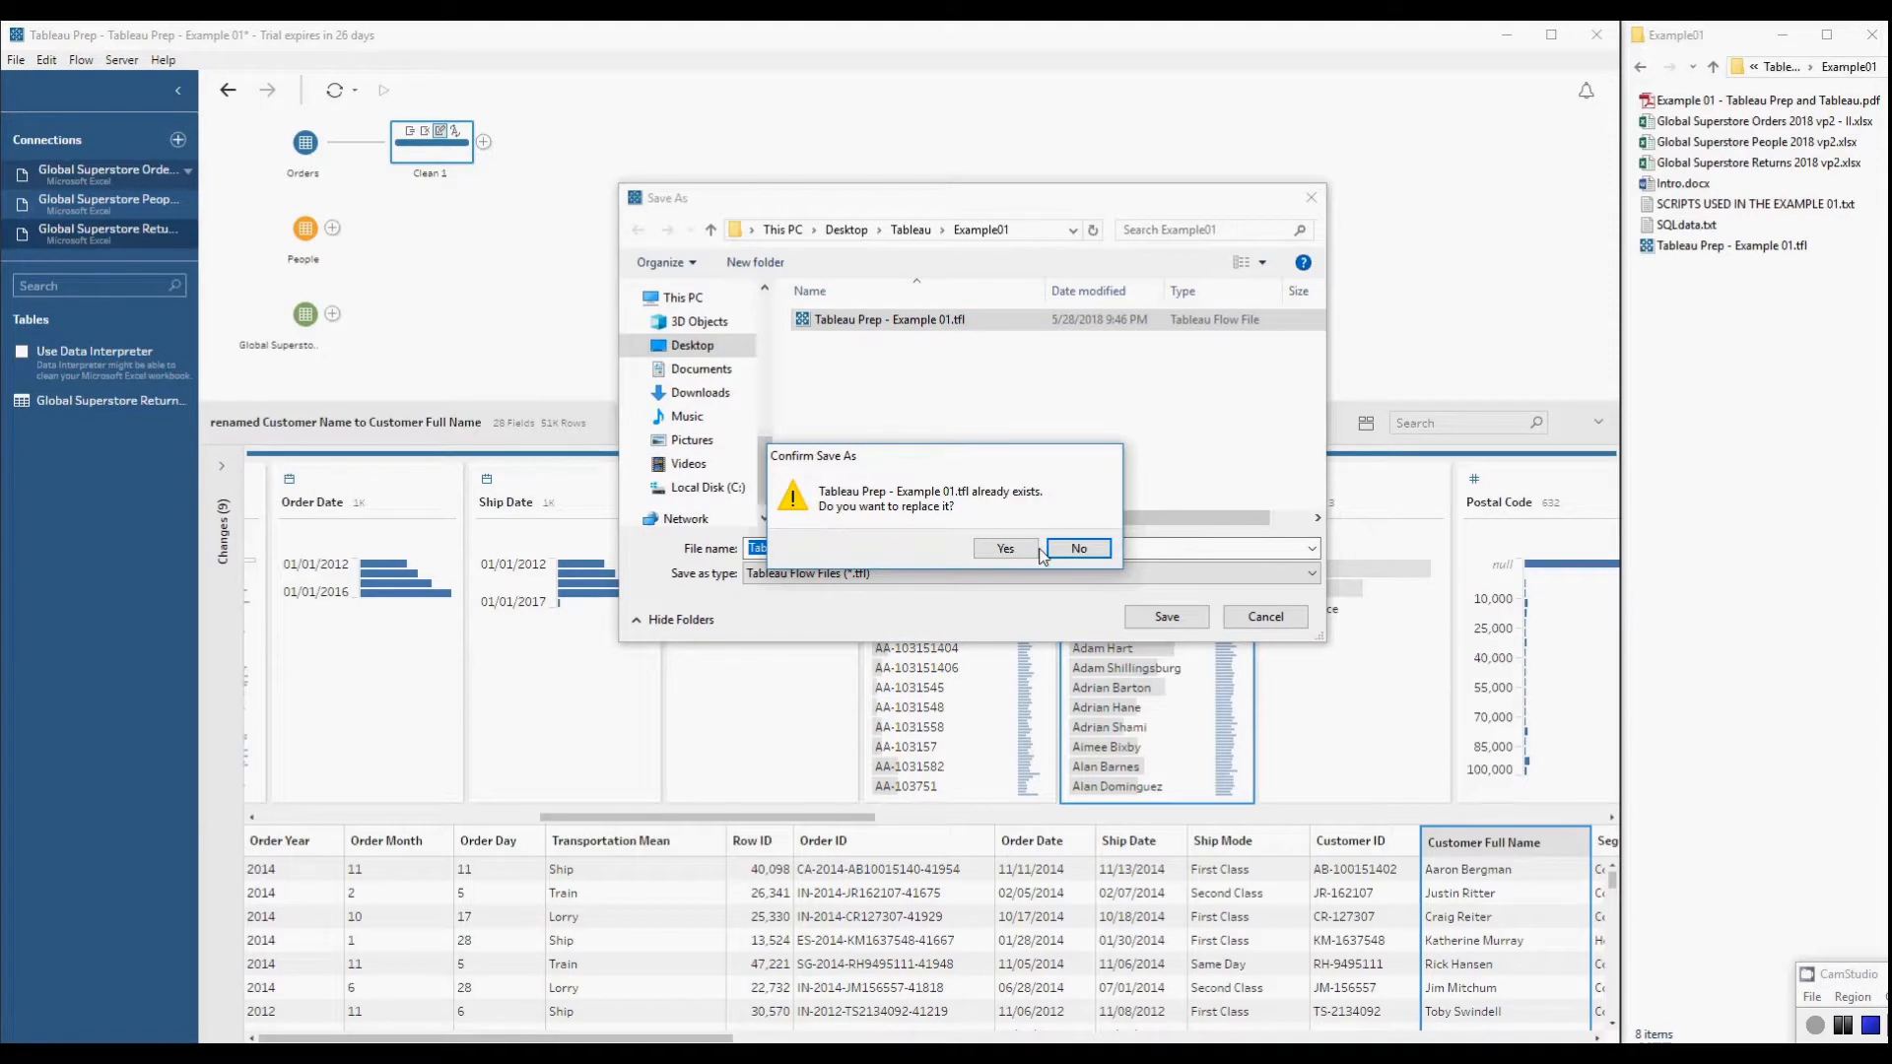
{"action": "left_click", "coordinate": [1006, 549]}
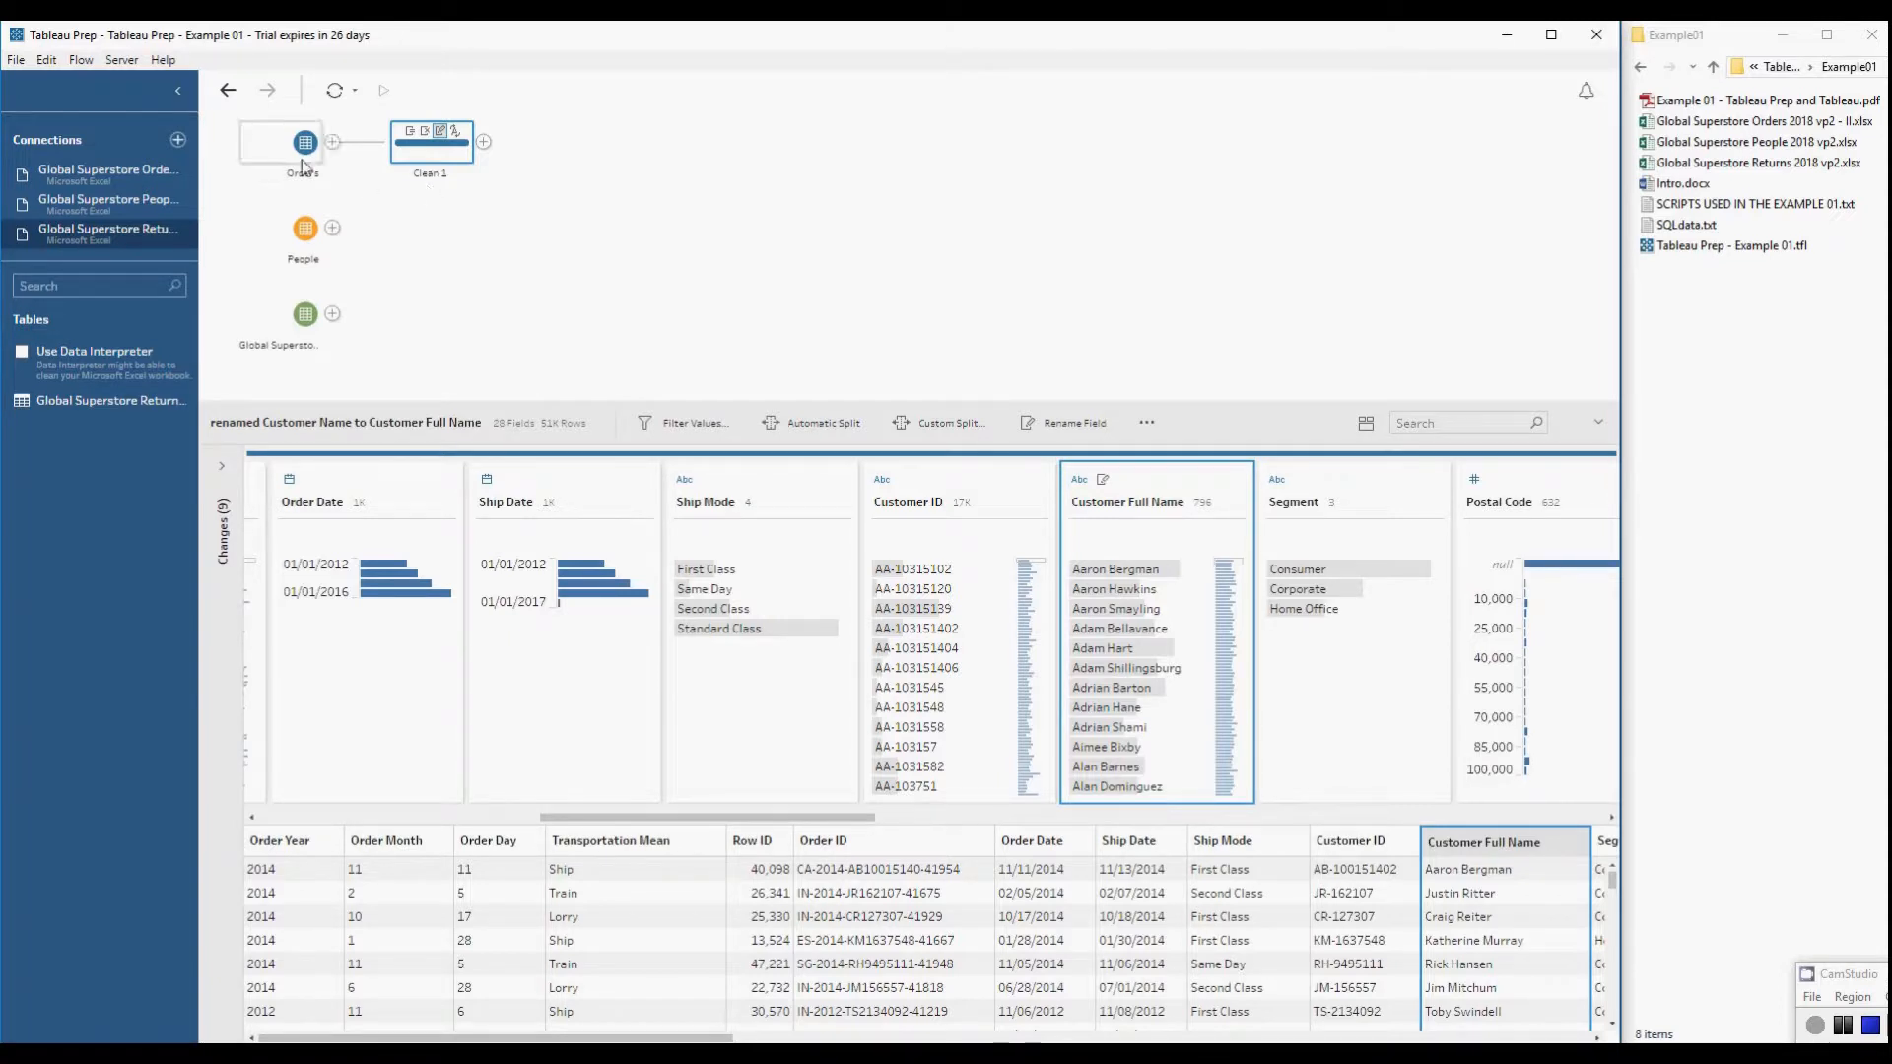
- Add an aggregate step to the Orders input and group it by Order ID
{"action": "left_click", "coordinate": [333, 142]}
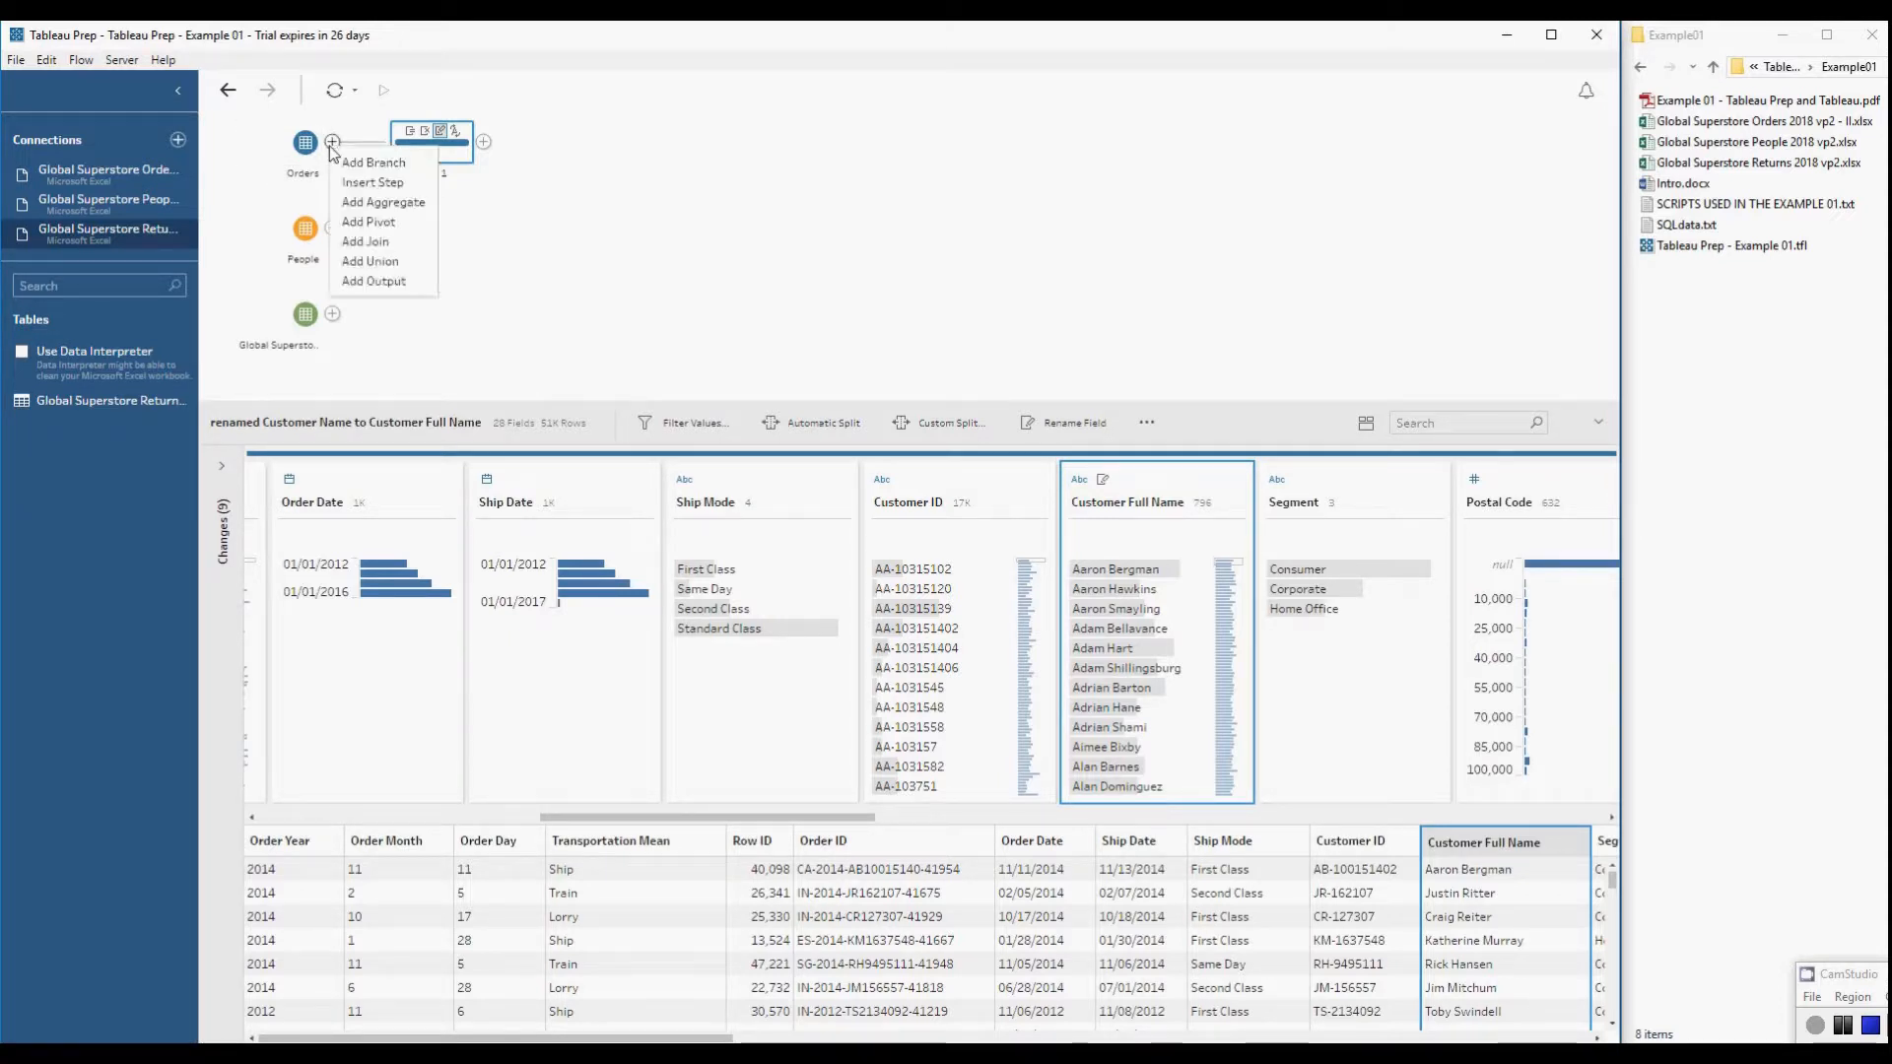
{"action": "left_click", "coordinate": [384, 202]}
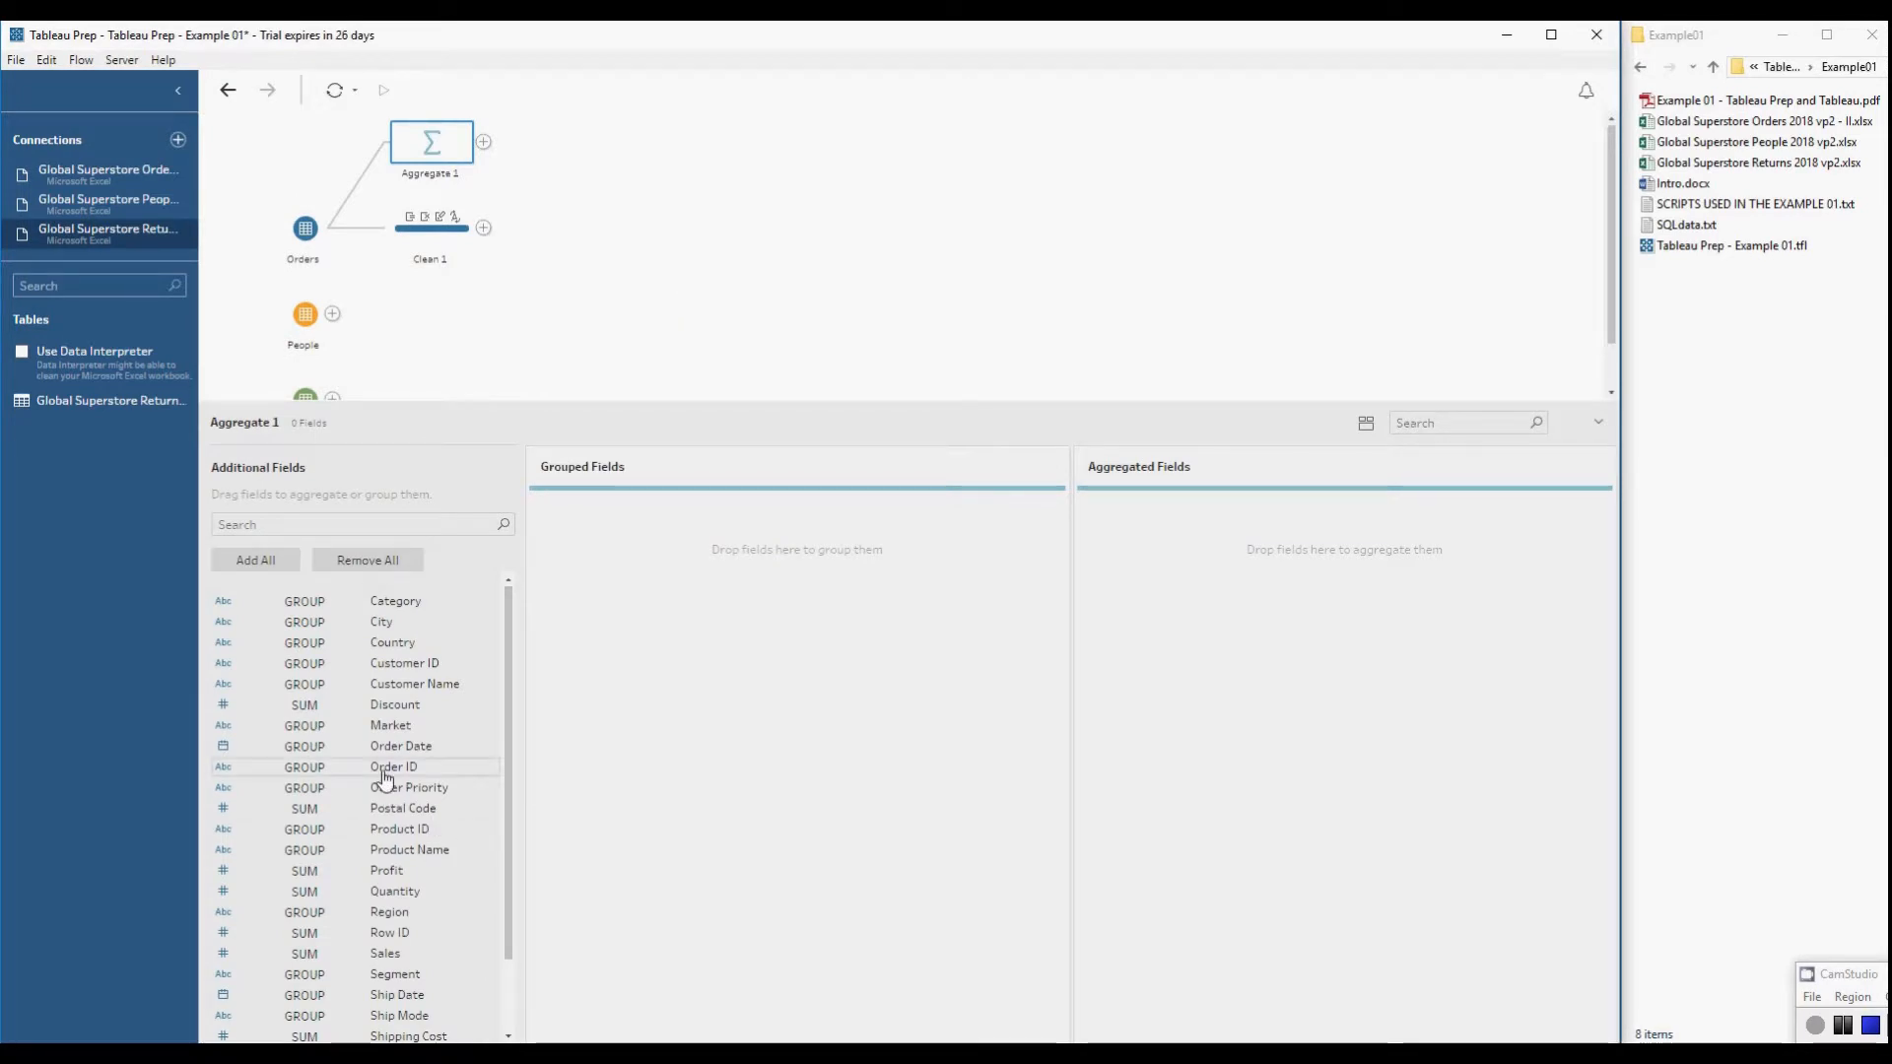
{"action": "left_click_drag", "start_coordinate": [390, 779], "coordinate": [618, 618]}
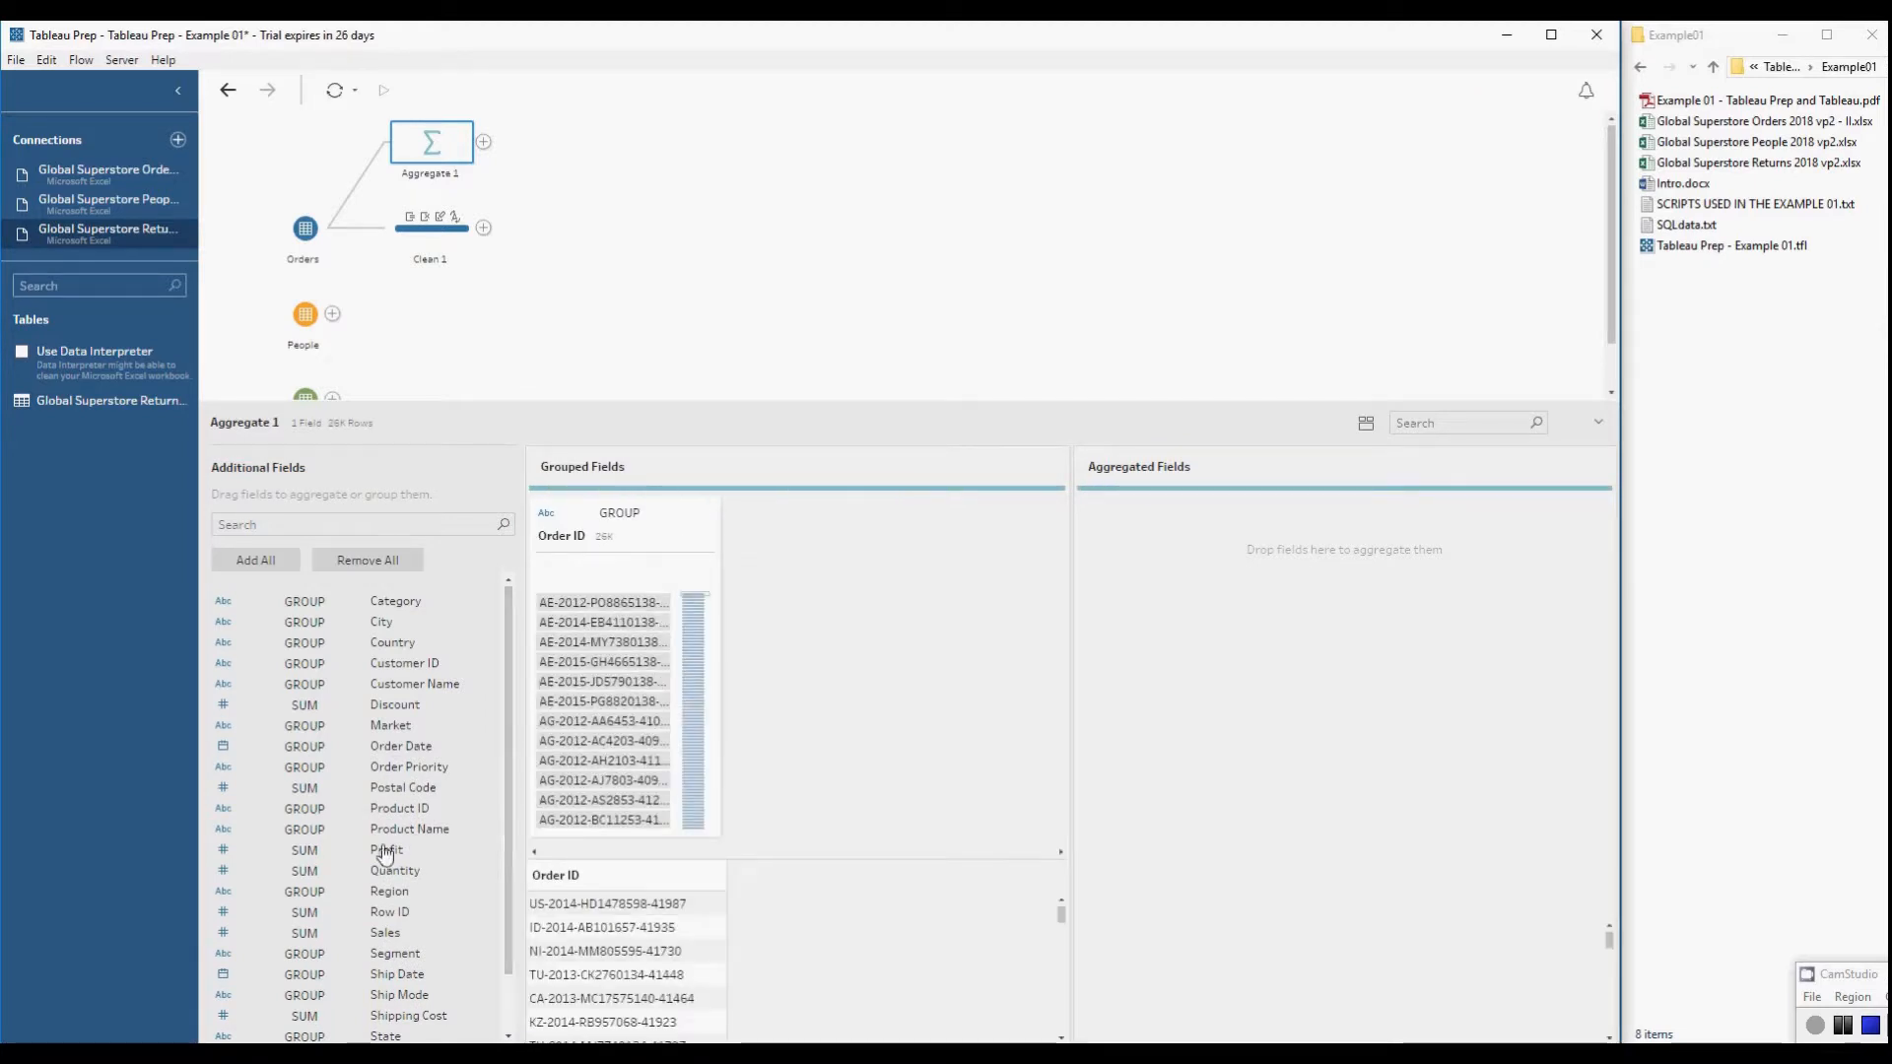
- Add Profit, Shipping Cost and Quantity to the aggregate step as summed fields
{"action": "left_click_drag", "start_coordinate": [386, 857], "coordinate": [1168, 589]}
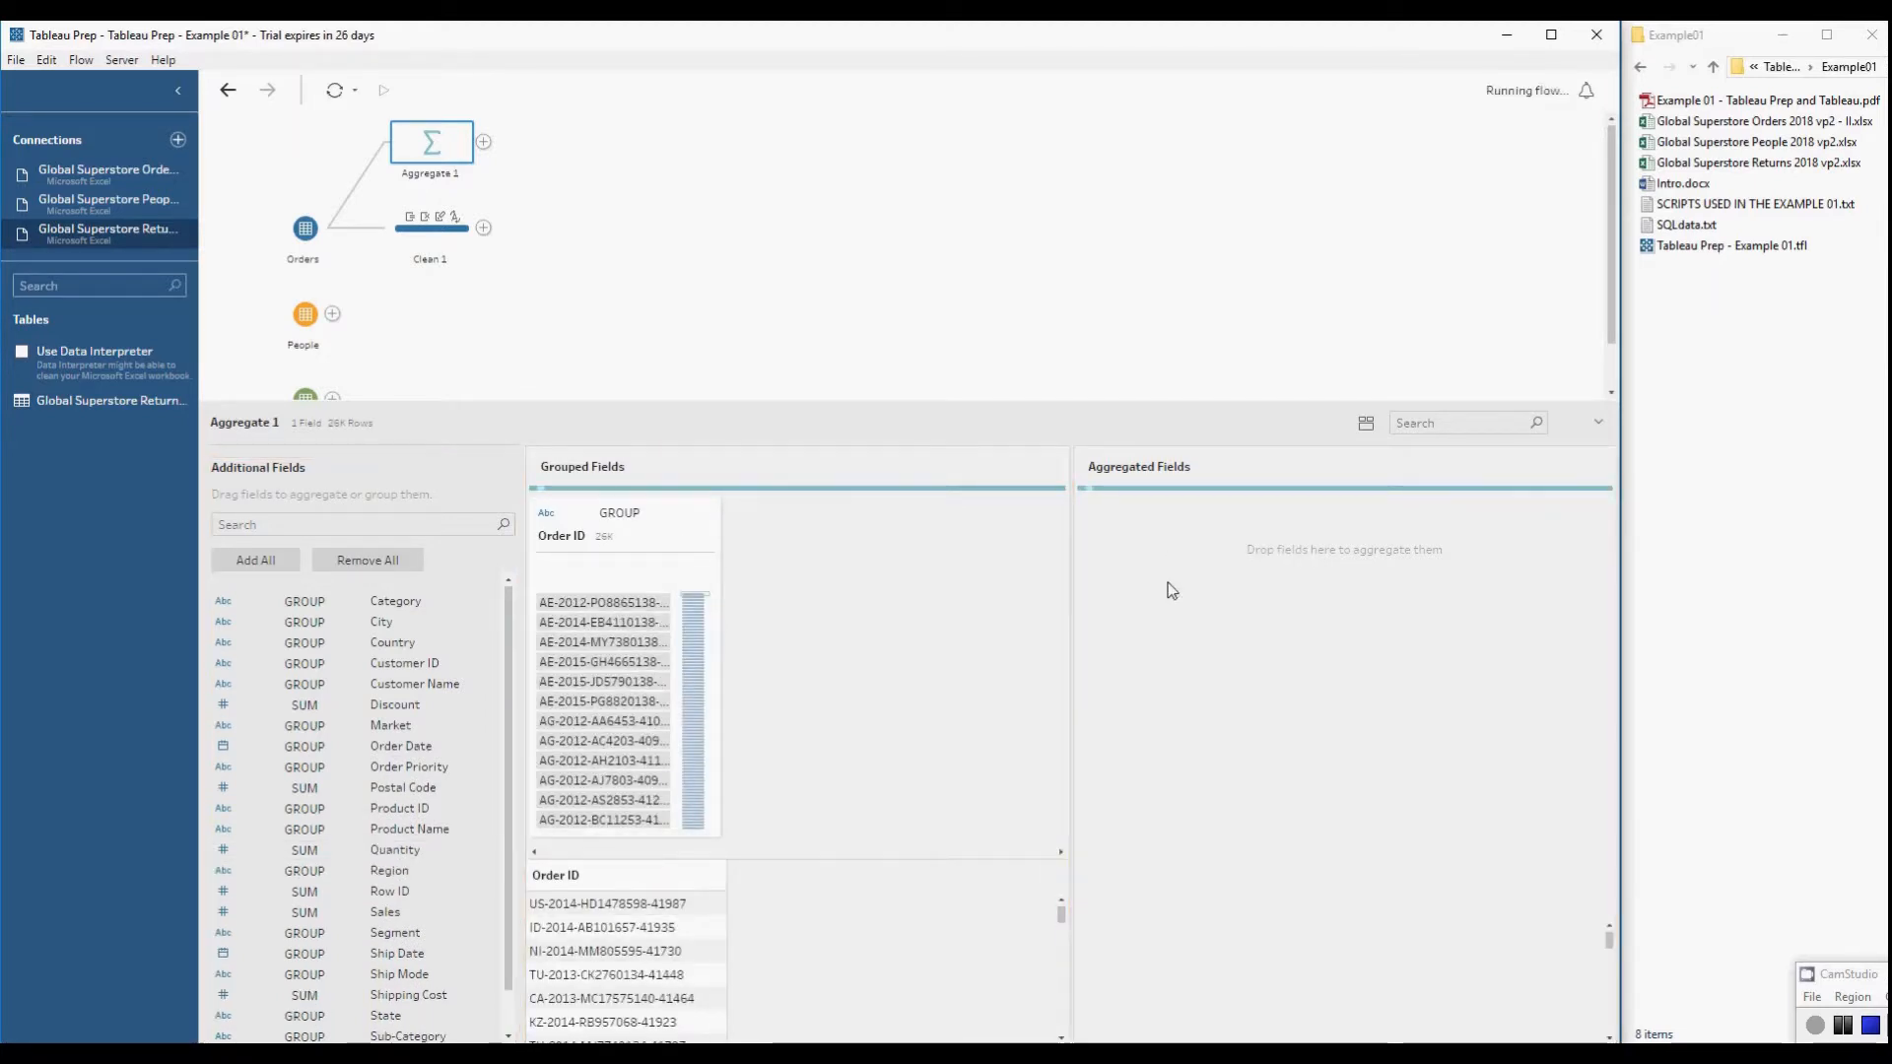
{"action": "left_click", "coordinate": [177, 92]}
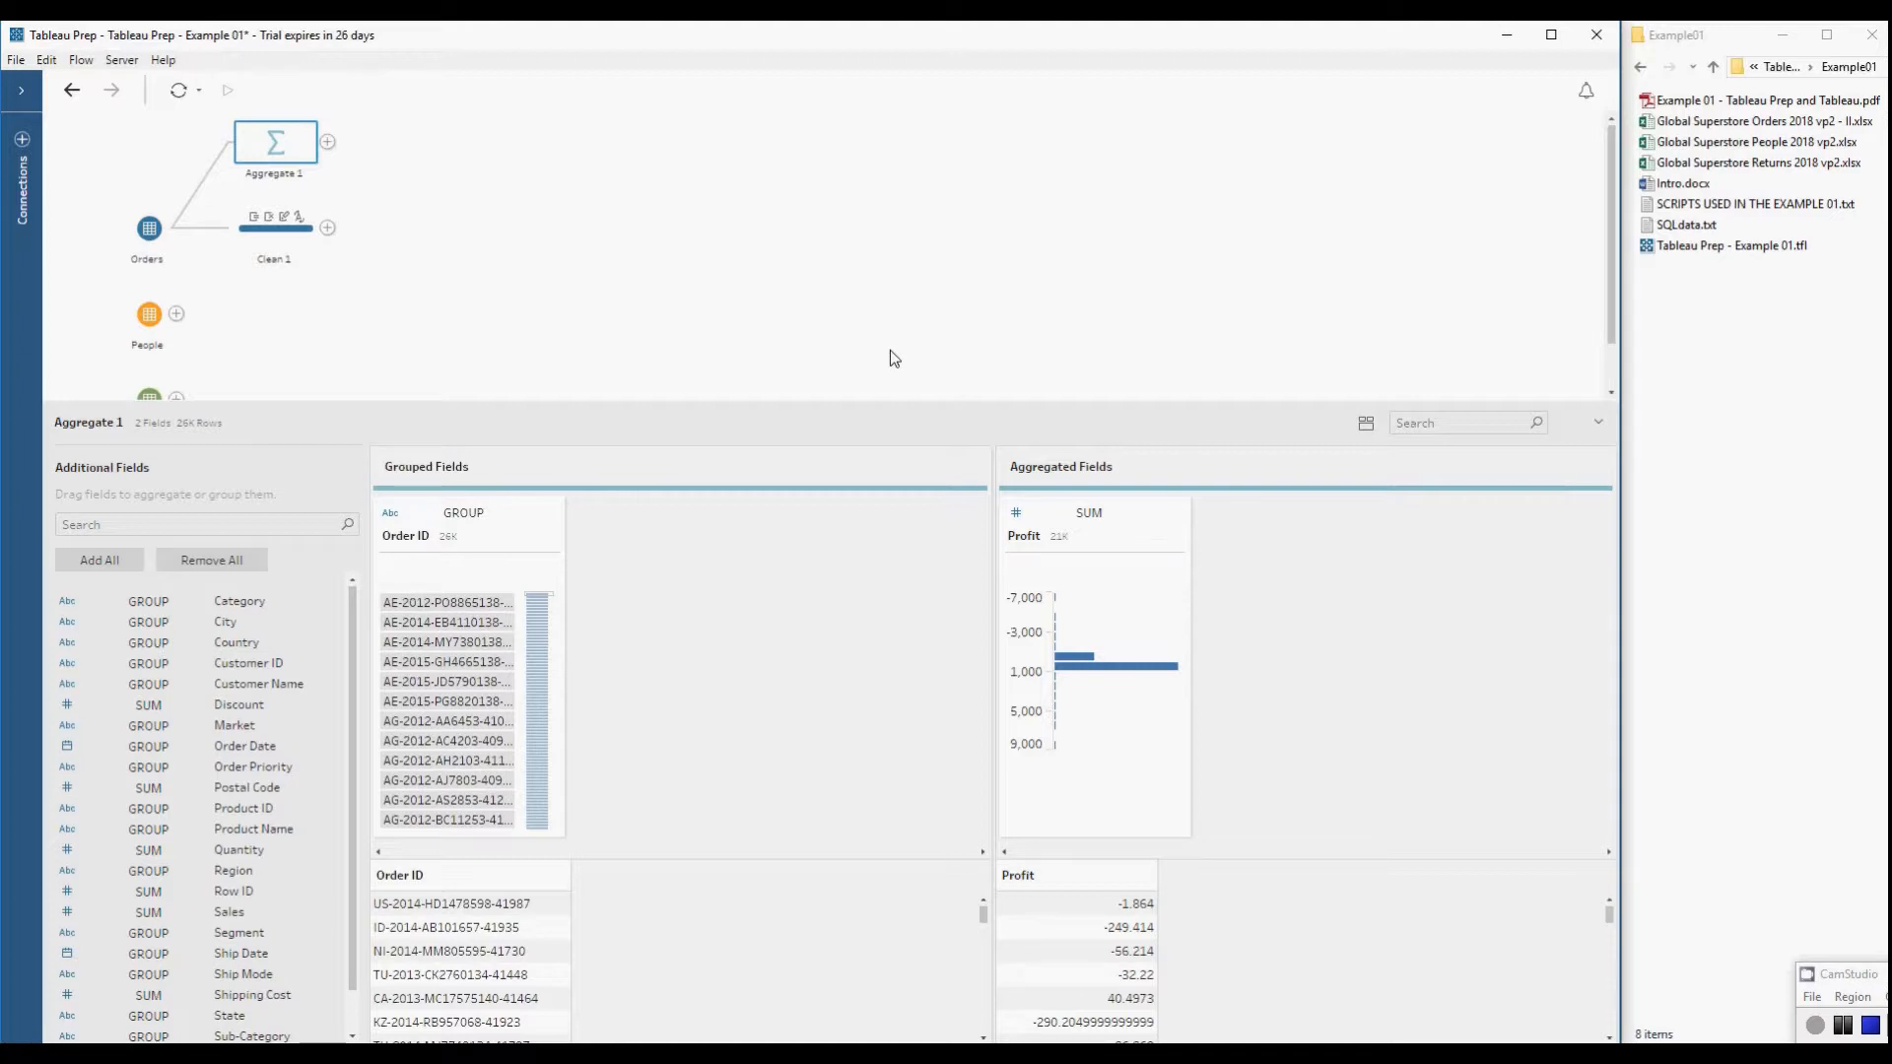
{"action": "left_click_drag", "start_coordinate": [228, 999], "coordinate": [1233, 617]}
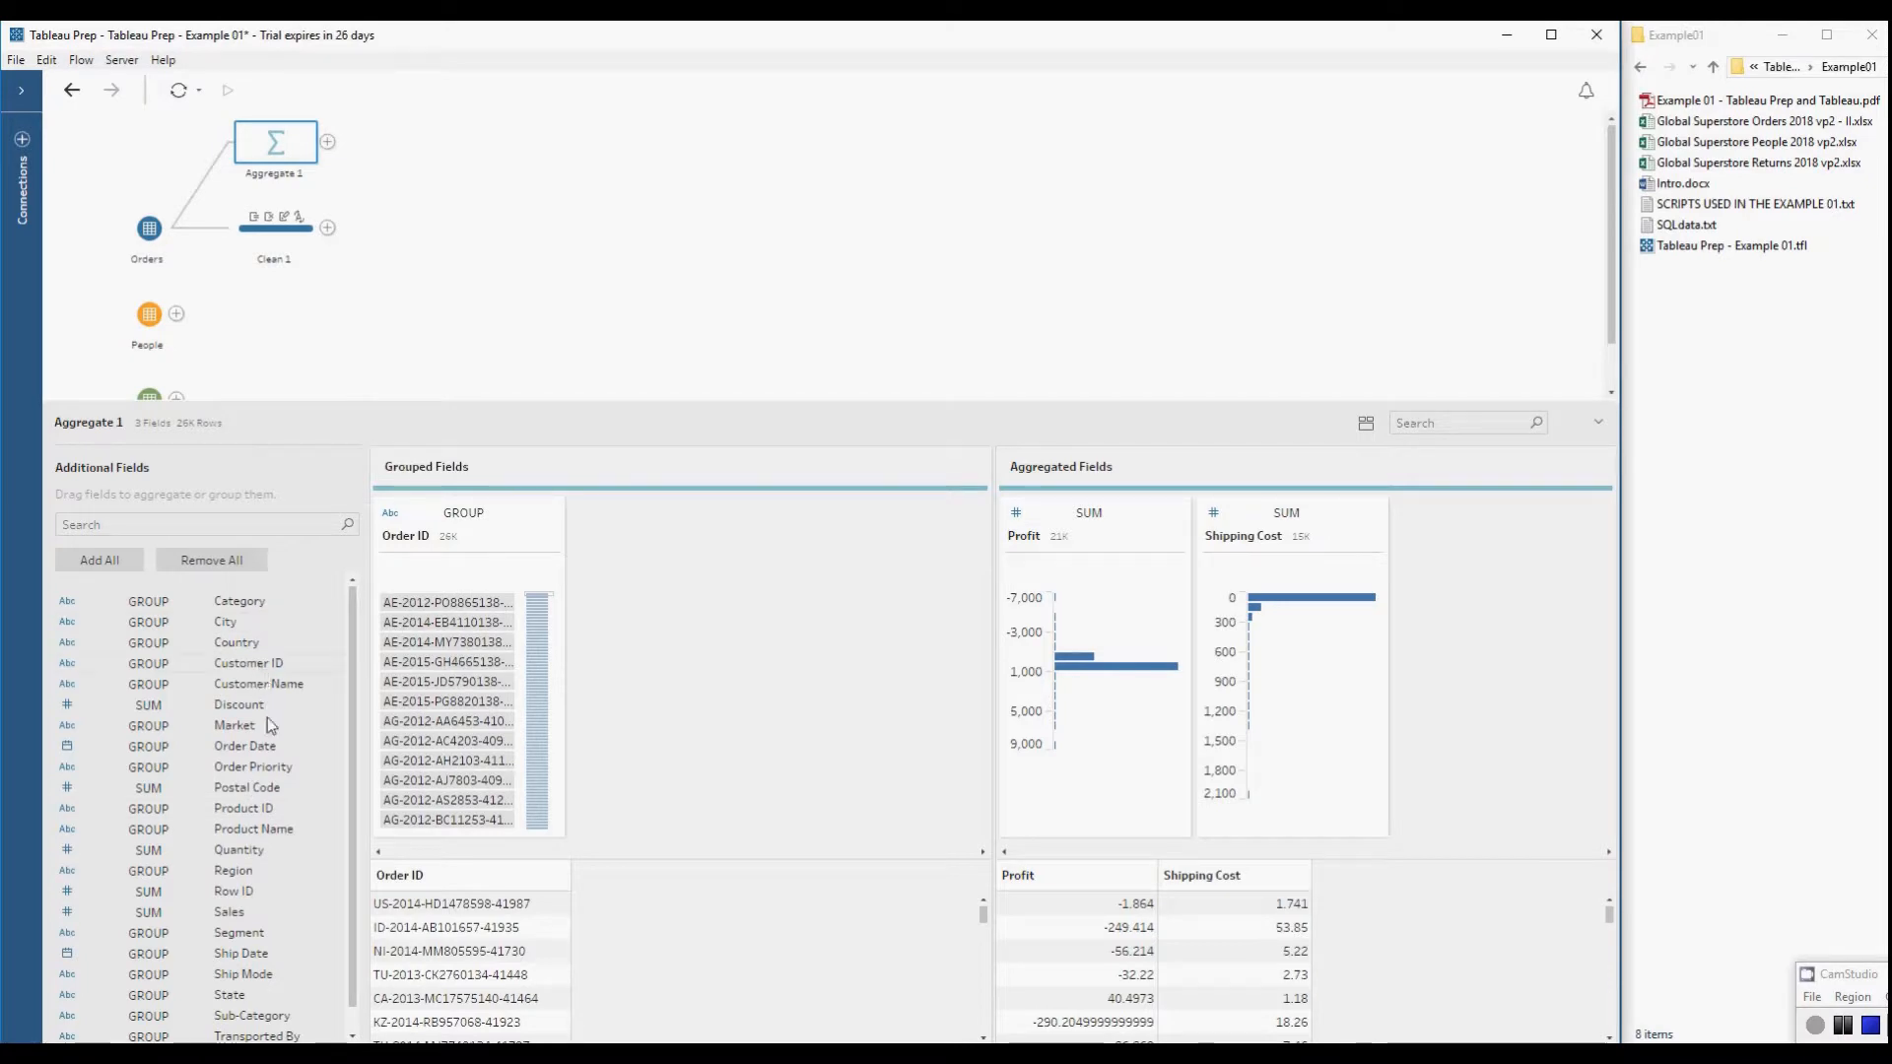
{"action": "left_click_drag", "start_coordinate": [238, 849], "coordinate": [1464, 605]}
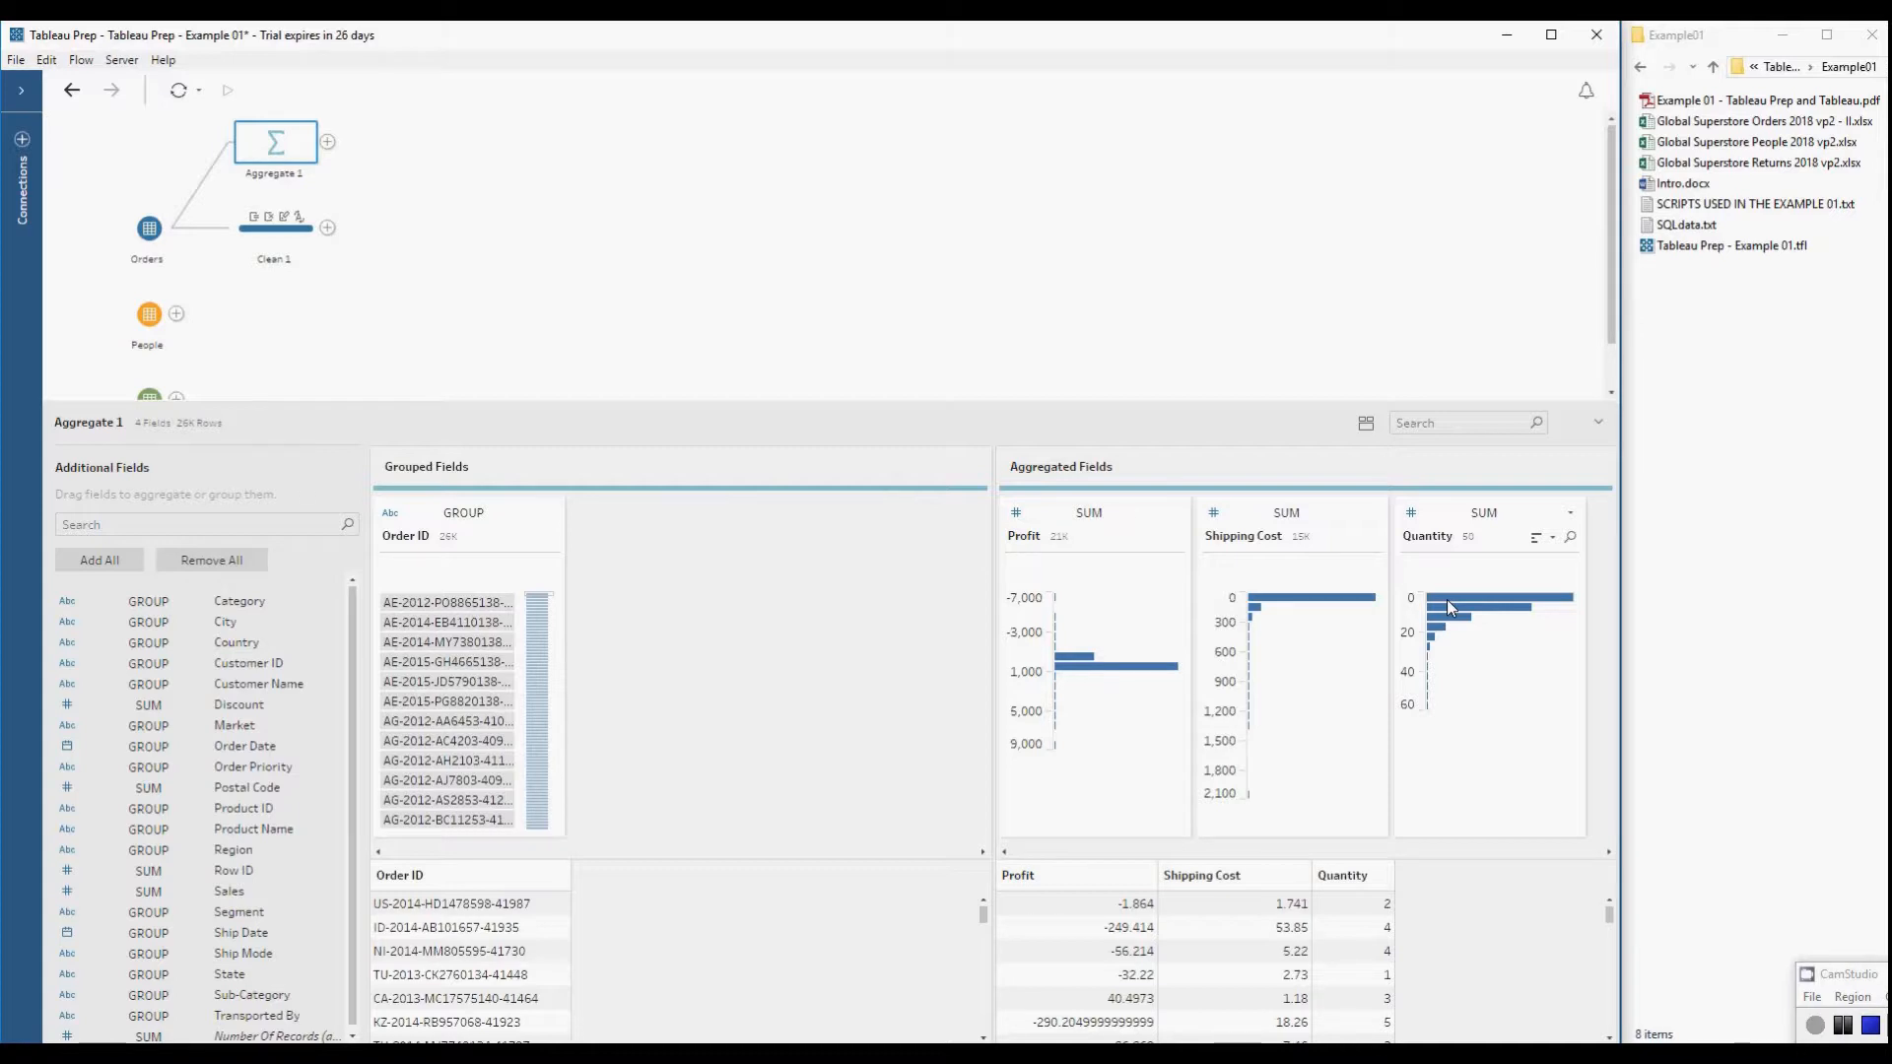
- Add a cleaning step after Aggregate 1 and rename its Order ID field as Order Number
{"action": "left_click", "coordinate": [329, 145]}
{"action": "left_click", "coordinate": [357, 164]}
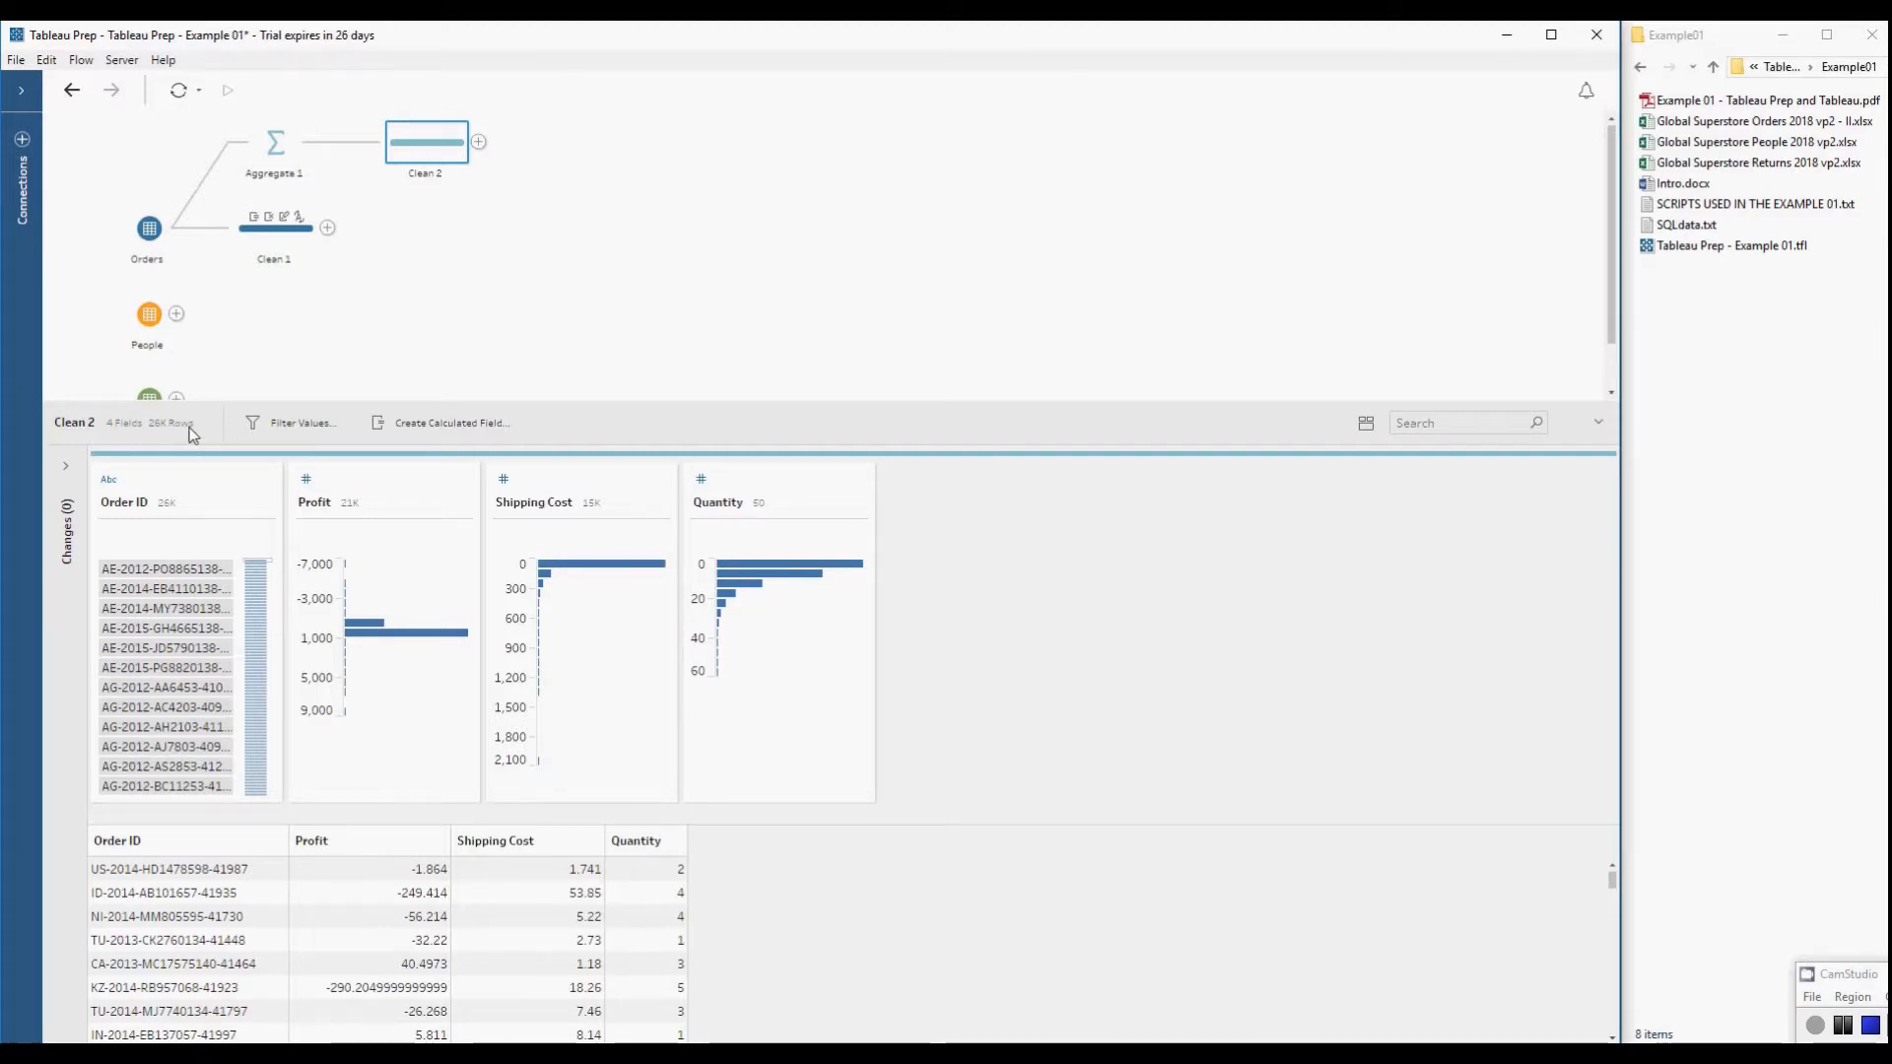
{"action": "left_click_drag", "start_coordinate": [284, 403], "coordinate": [285, 444]}
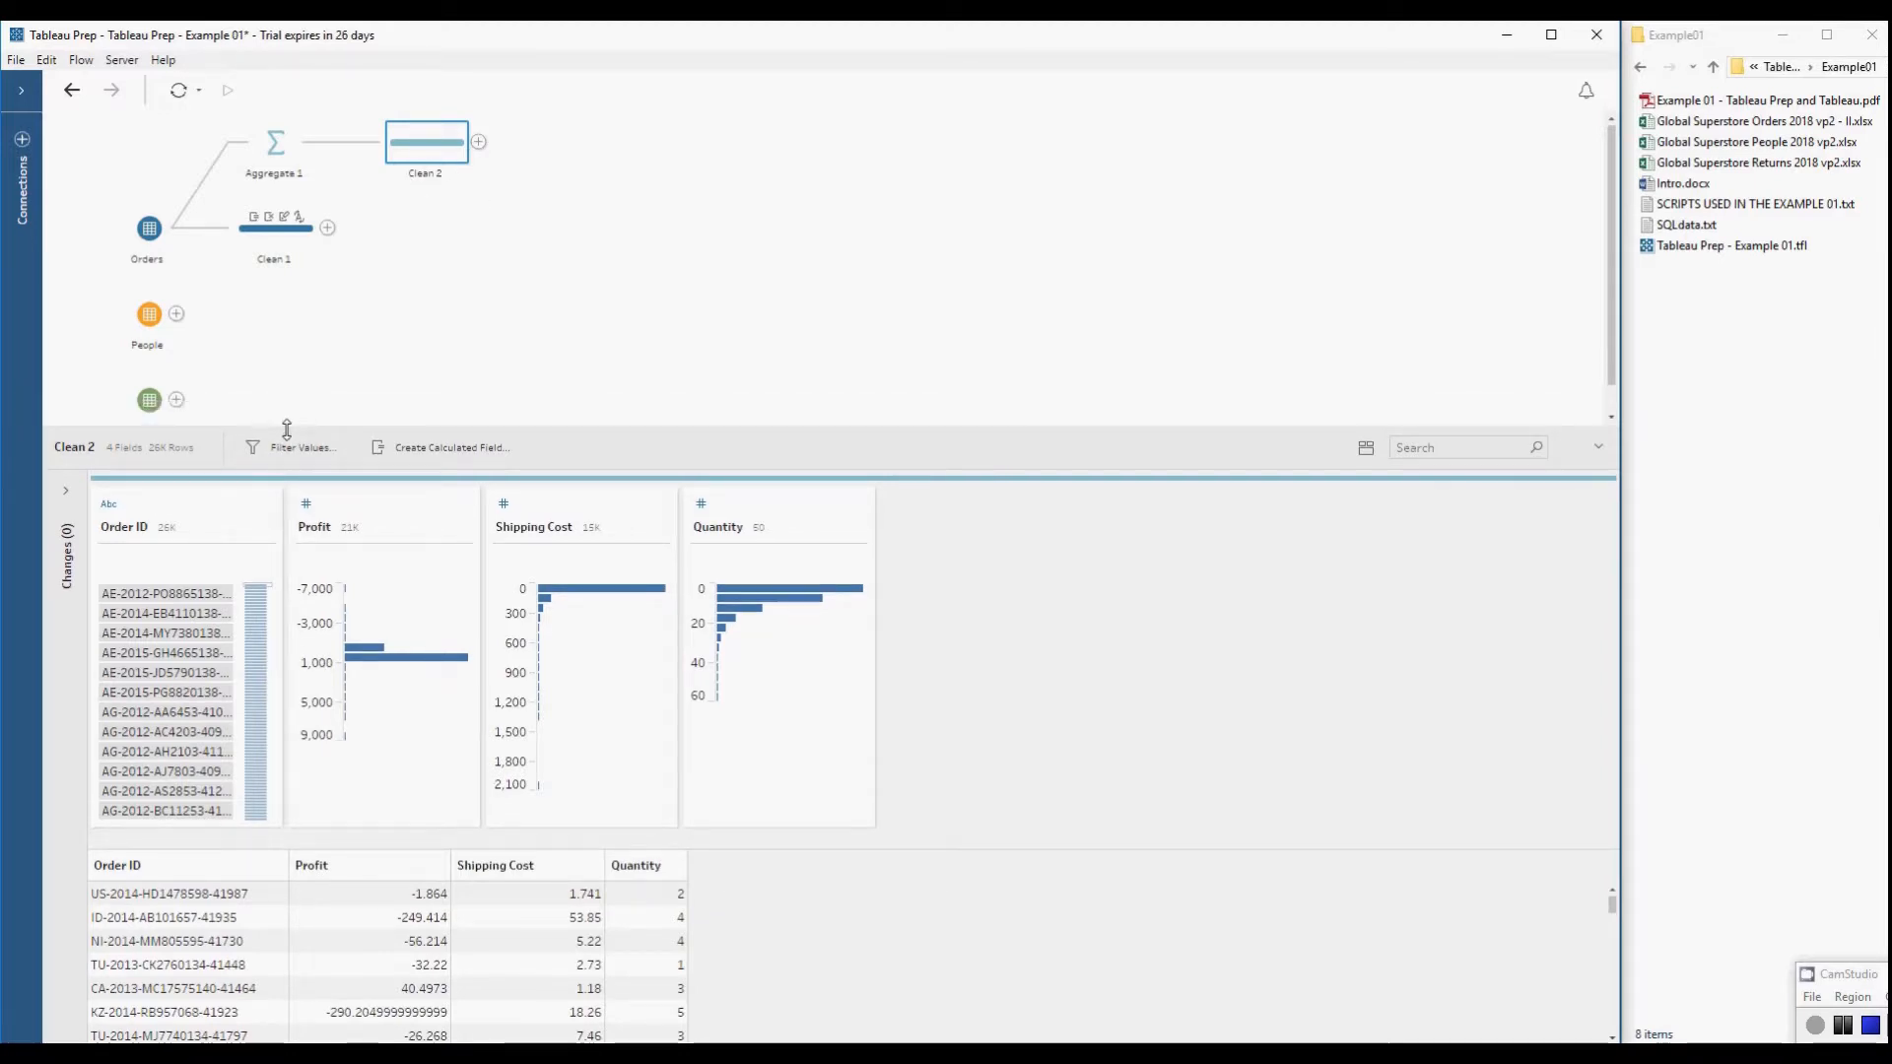
{"action": "double_click", "coordinate": [143, 530]}
{"action": "left_click", "coordinate": [143, 530]}
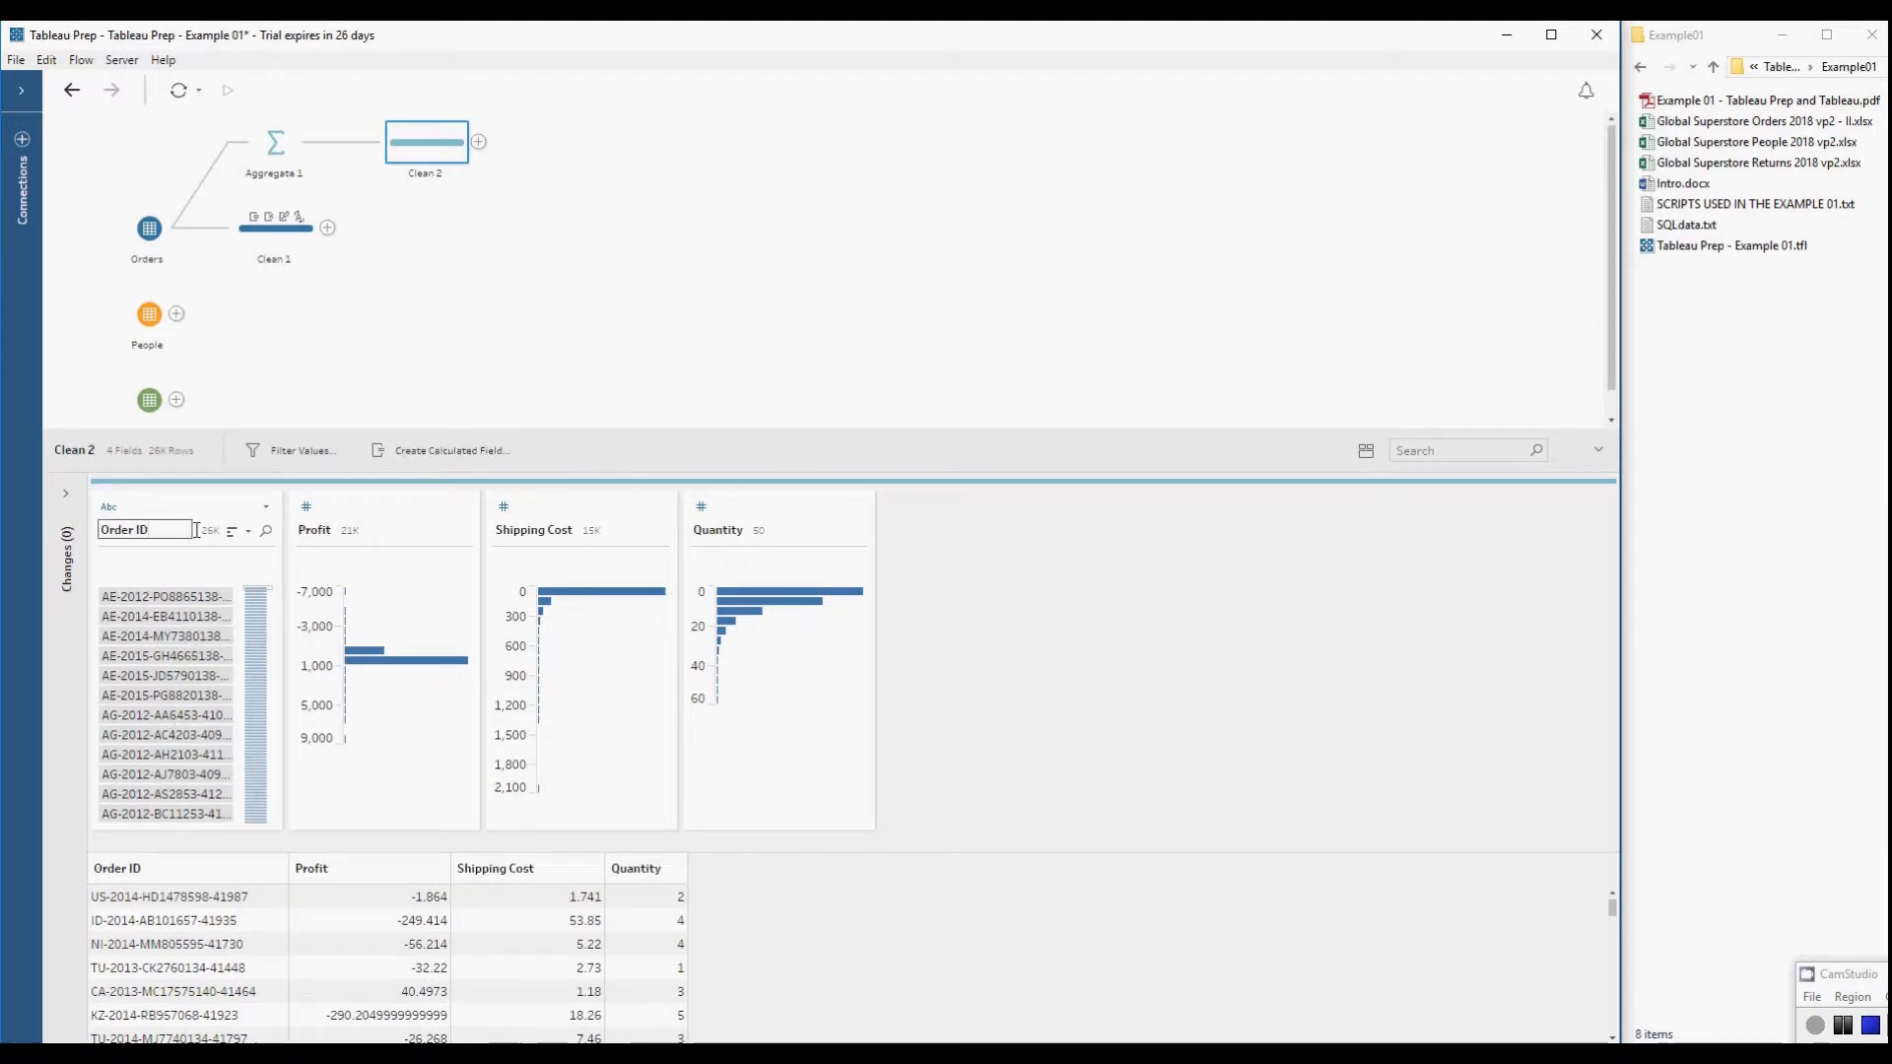
{"action": "key", "text": "BackSpace"}
{"action": "key", "text": "BackSpace"}
{"action": "key", "text": "BackSpace"}
{"action": "type", "text": "Num"}
{"action": "key", "text": "Return"}
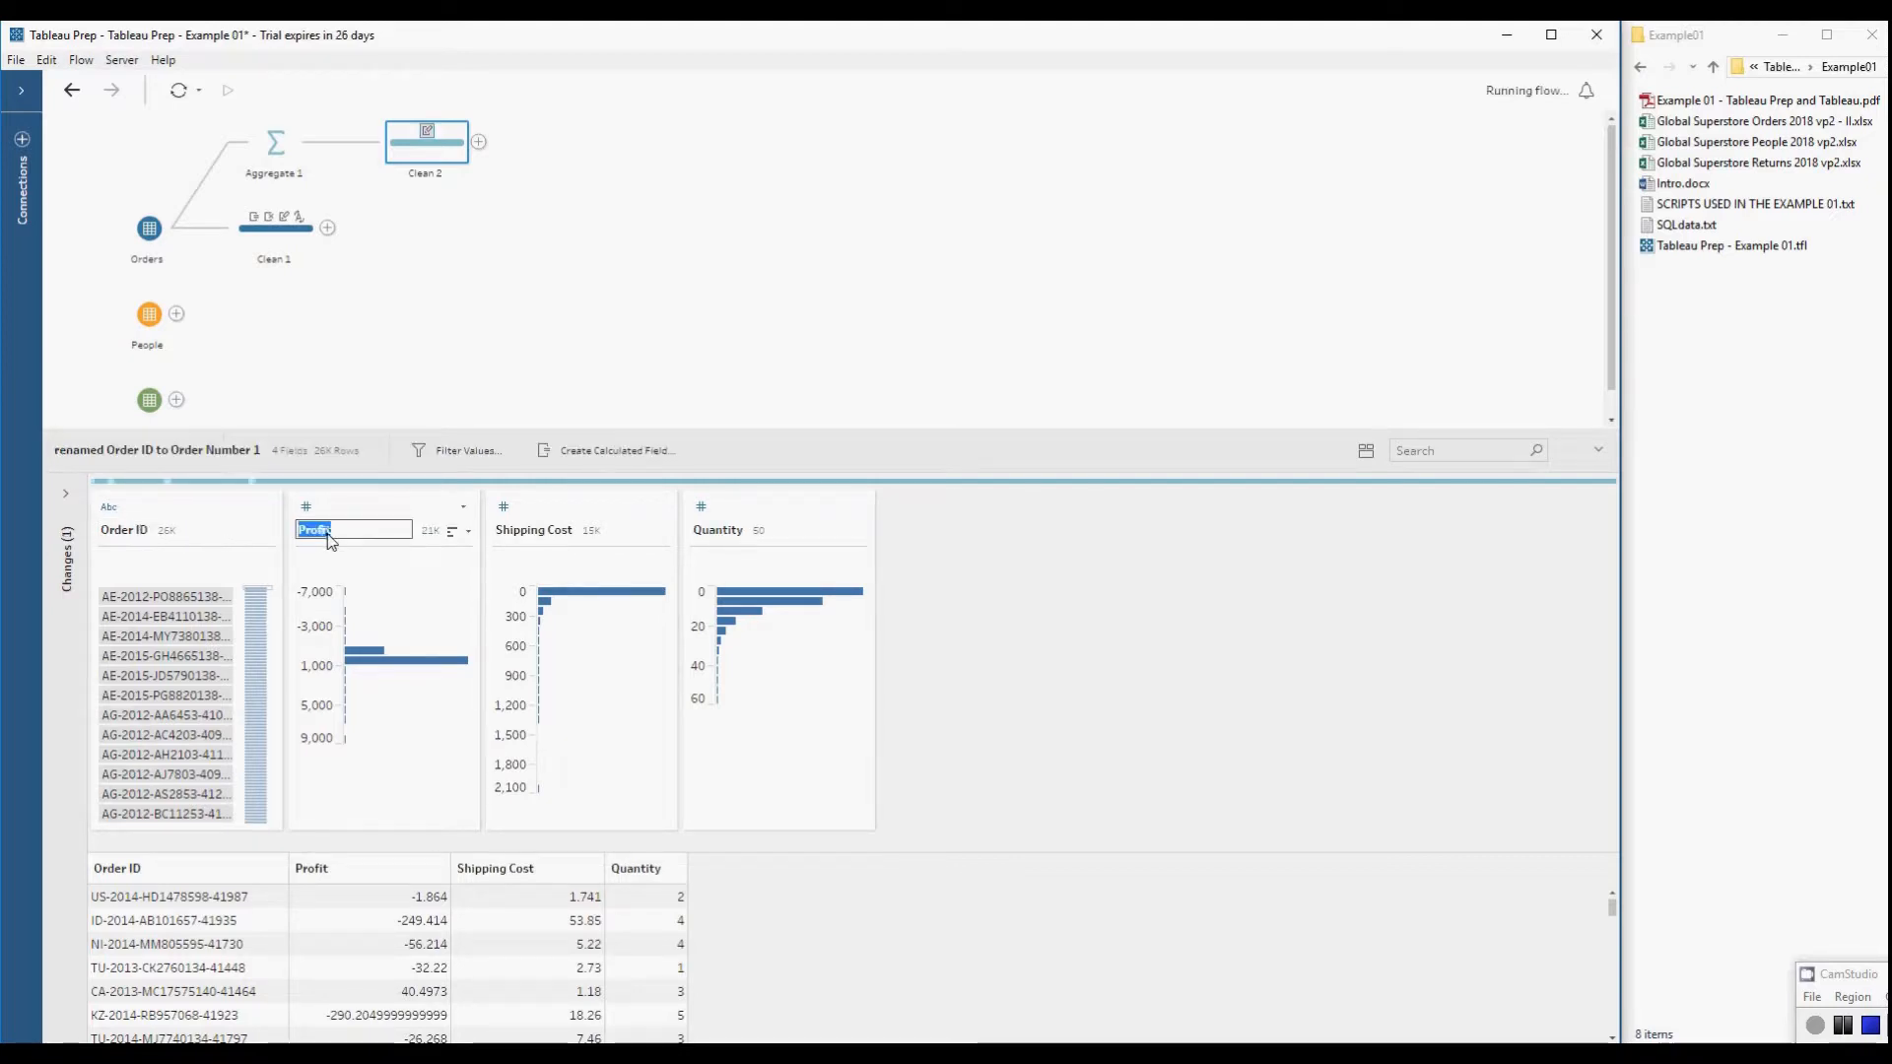
- Rename the Profit field as Profit per Order and the Shipping Cost field as Shipping Cost per Order
{"action": "left_click", "coordinate": [328, 538]}
{"action": "double_click", "coordinate": [328, 532]}
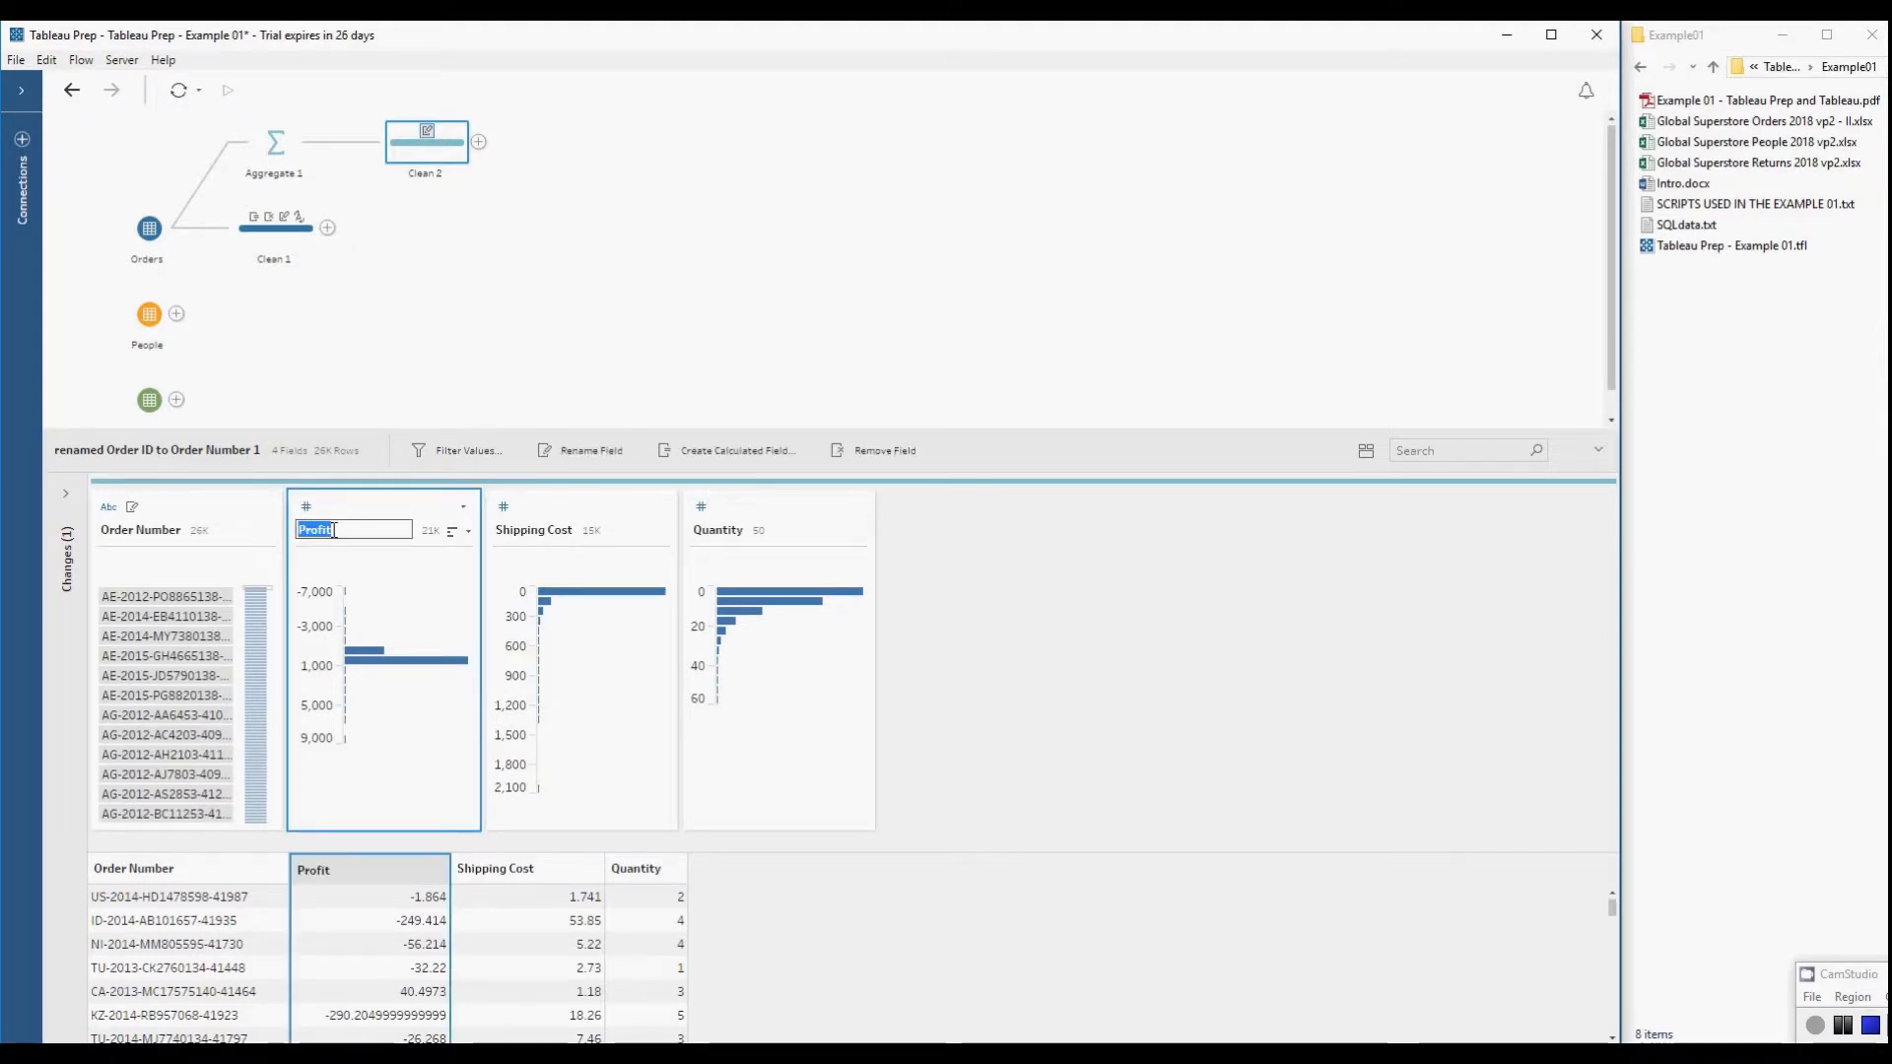
{"action": "type", "text": "per Order"}
{"action": "key", "text": "Return"}
{"action": "left_click", "coordinate": [567, 537]}
{"action": "double_click", "coordinate": [567, 534]}
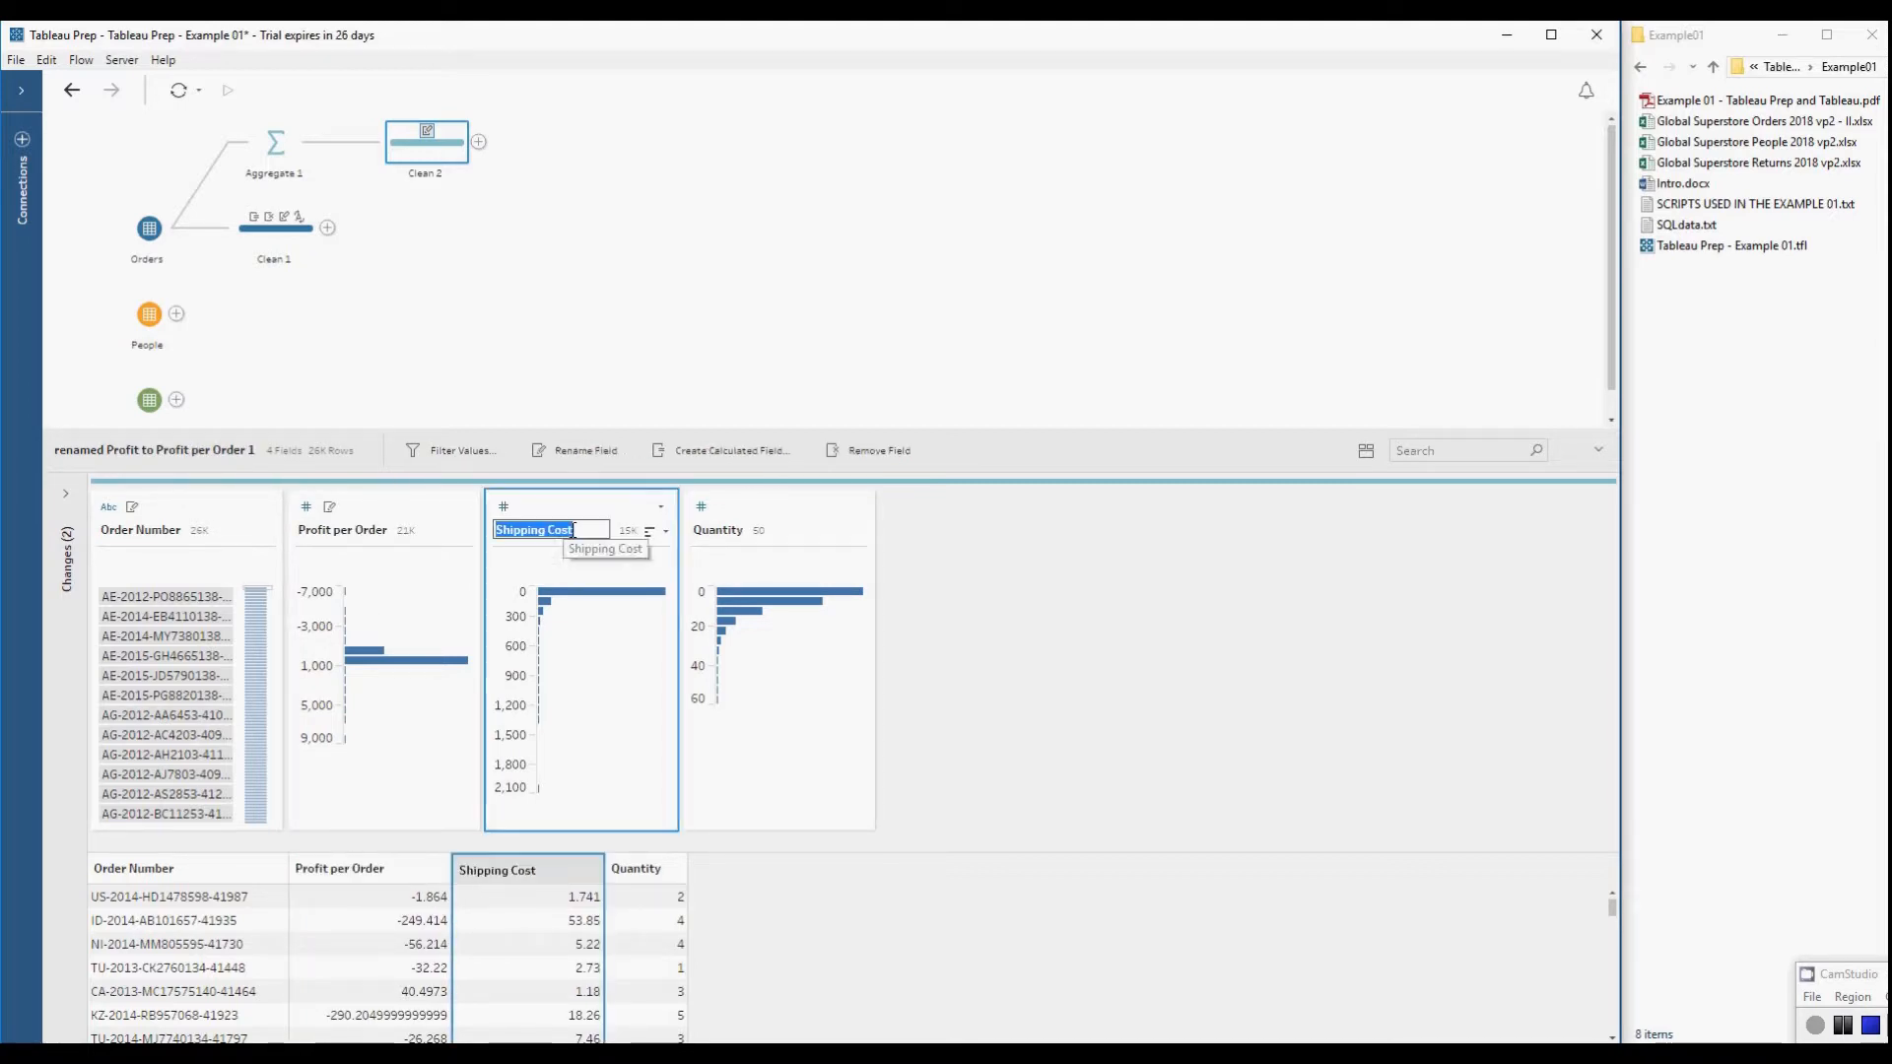
{"action": "type", "text": "per Order"}
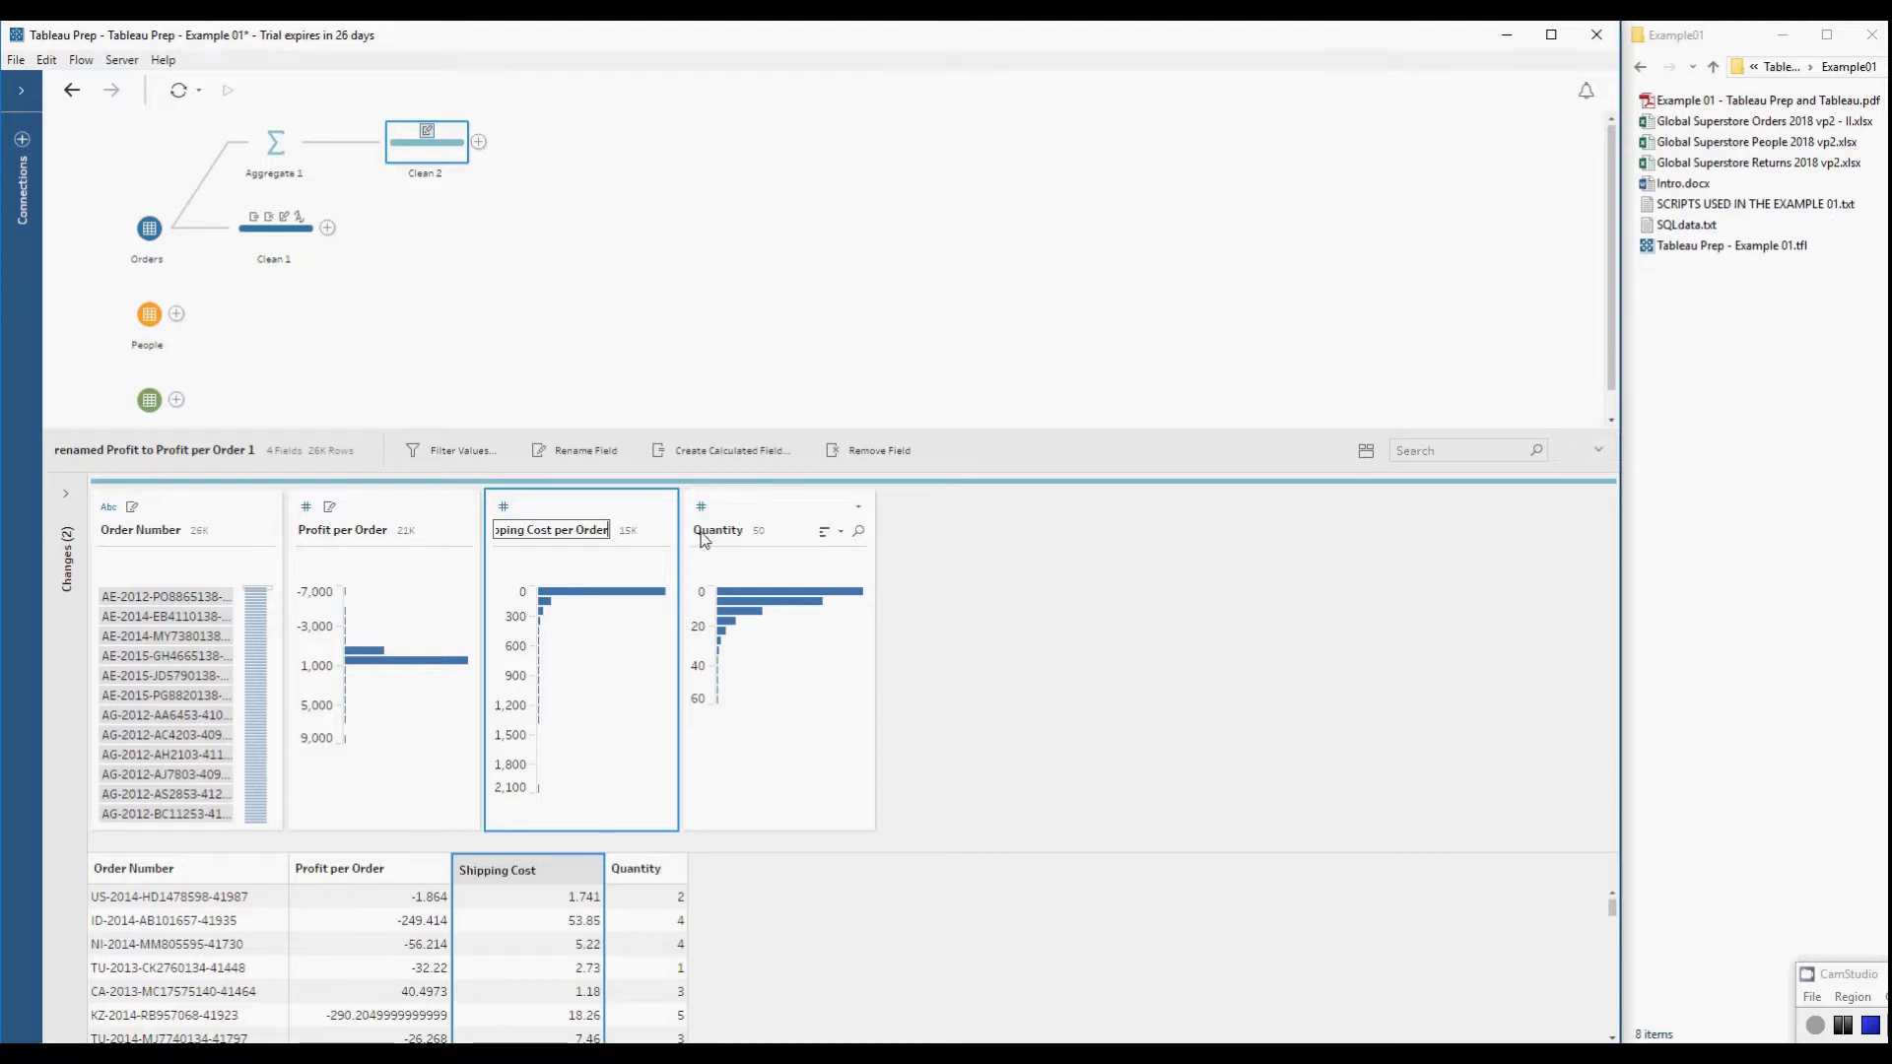
{"action": "key", "text": "Return"}
- Rename the Quantity field as Quantity per Order
{"action": "double_click", "coordinate": [715, 532]}
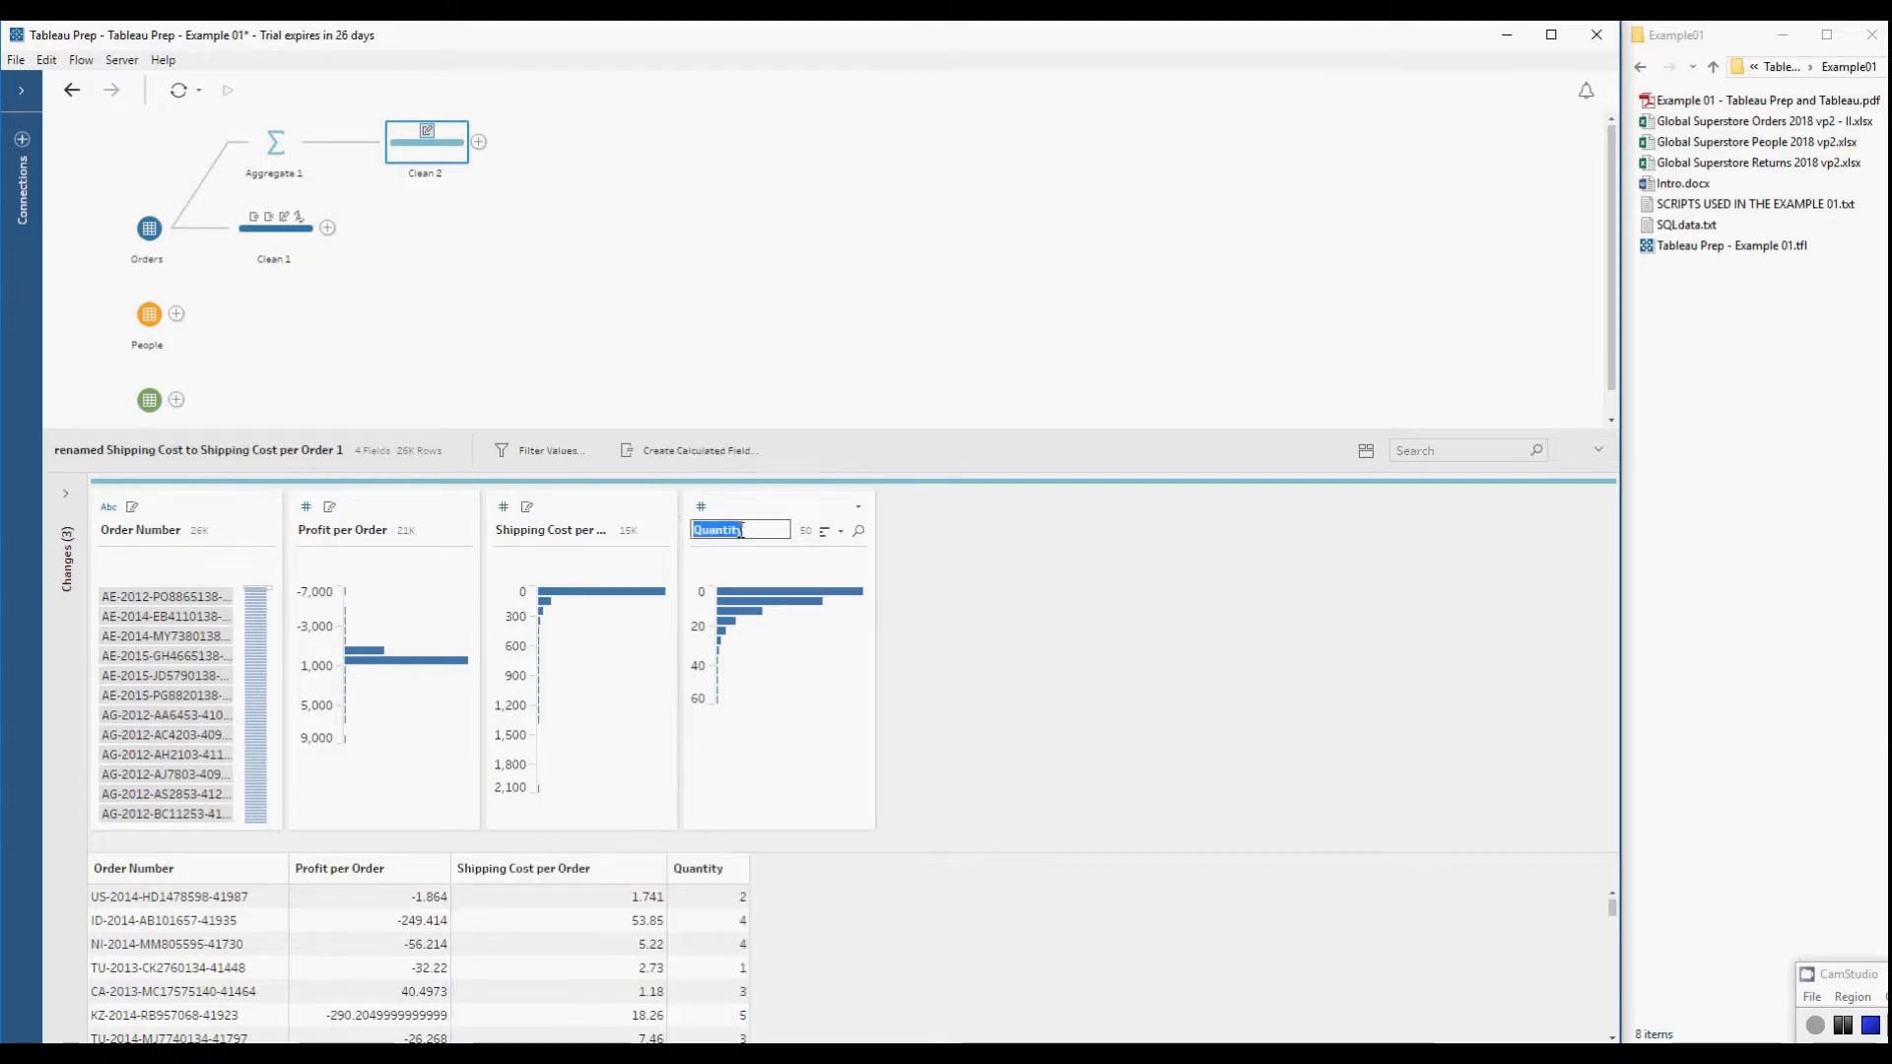
{"action": "left_click", "coordinate": [747, 530]}
{"action": "type", "text": "per Order"}
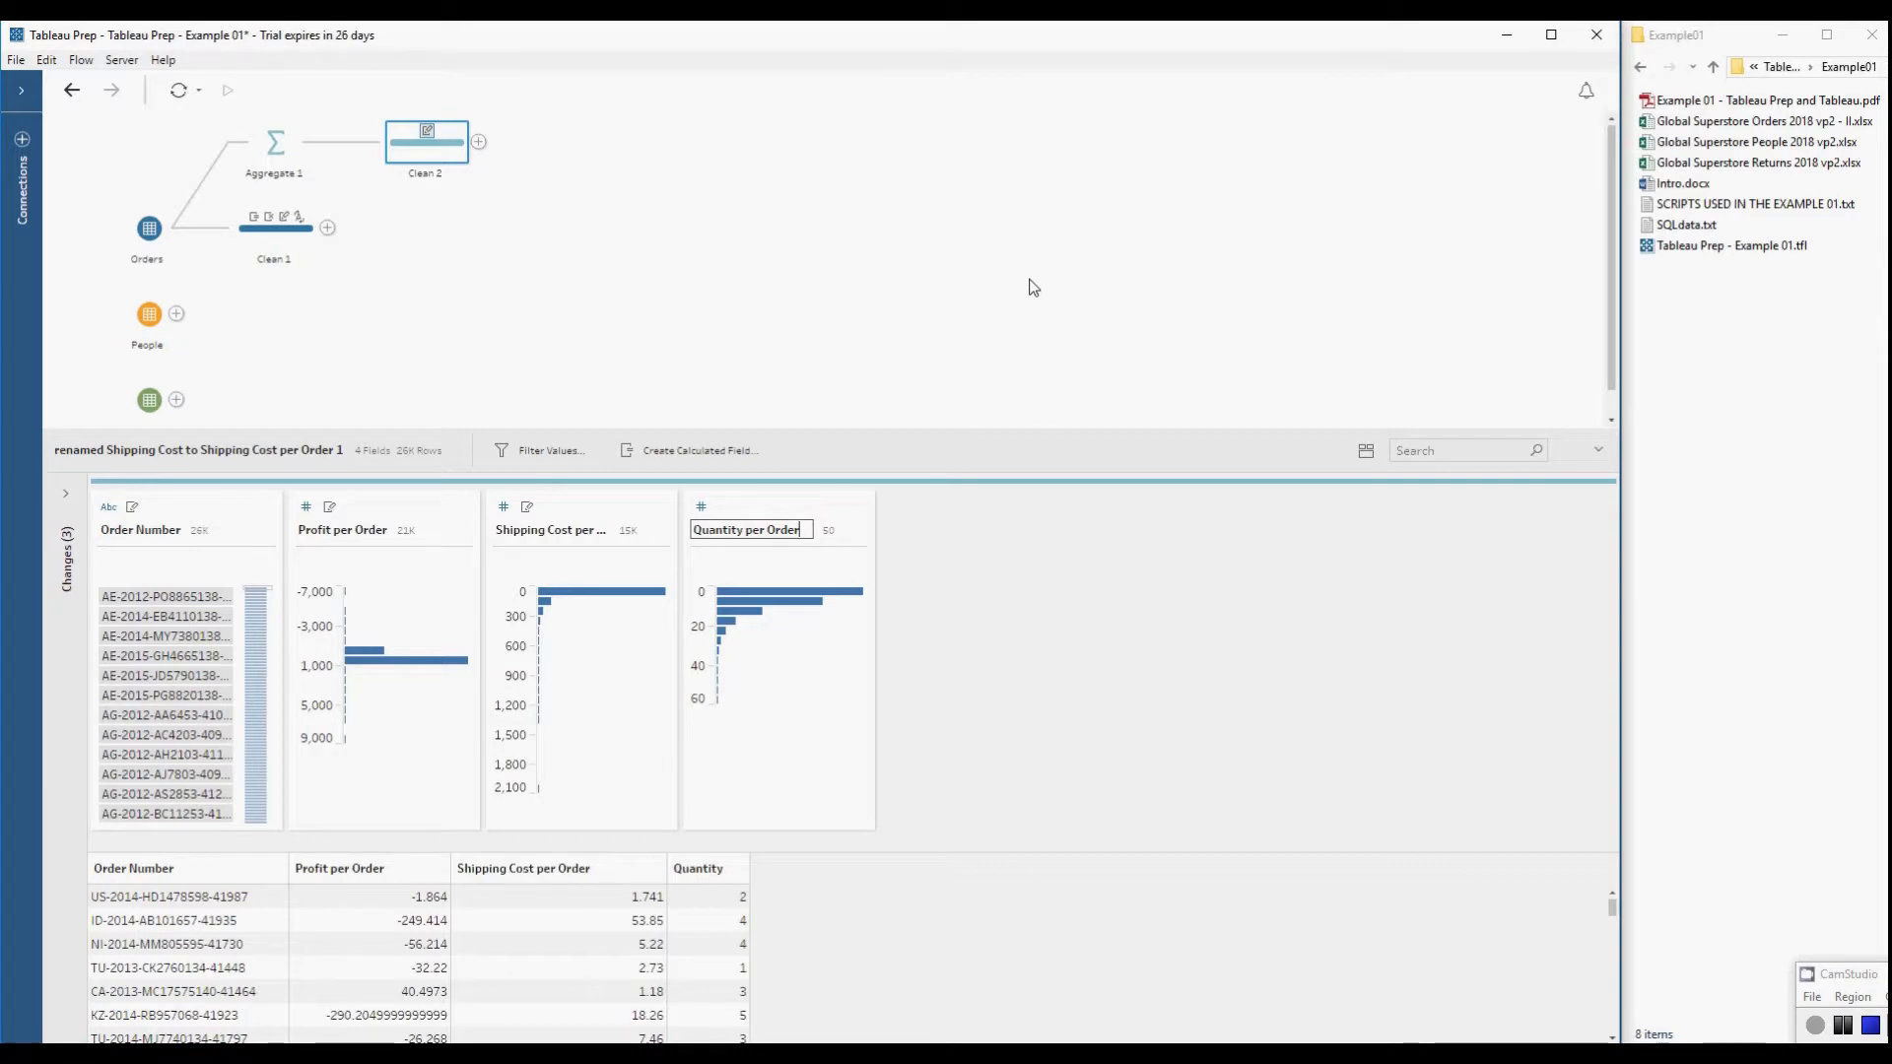
{"action": "key", "text": "Return"}
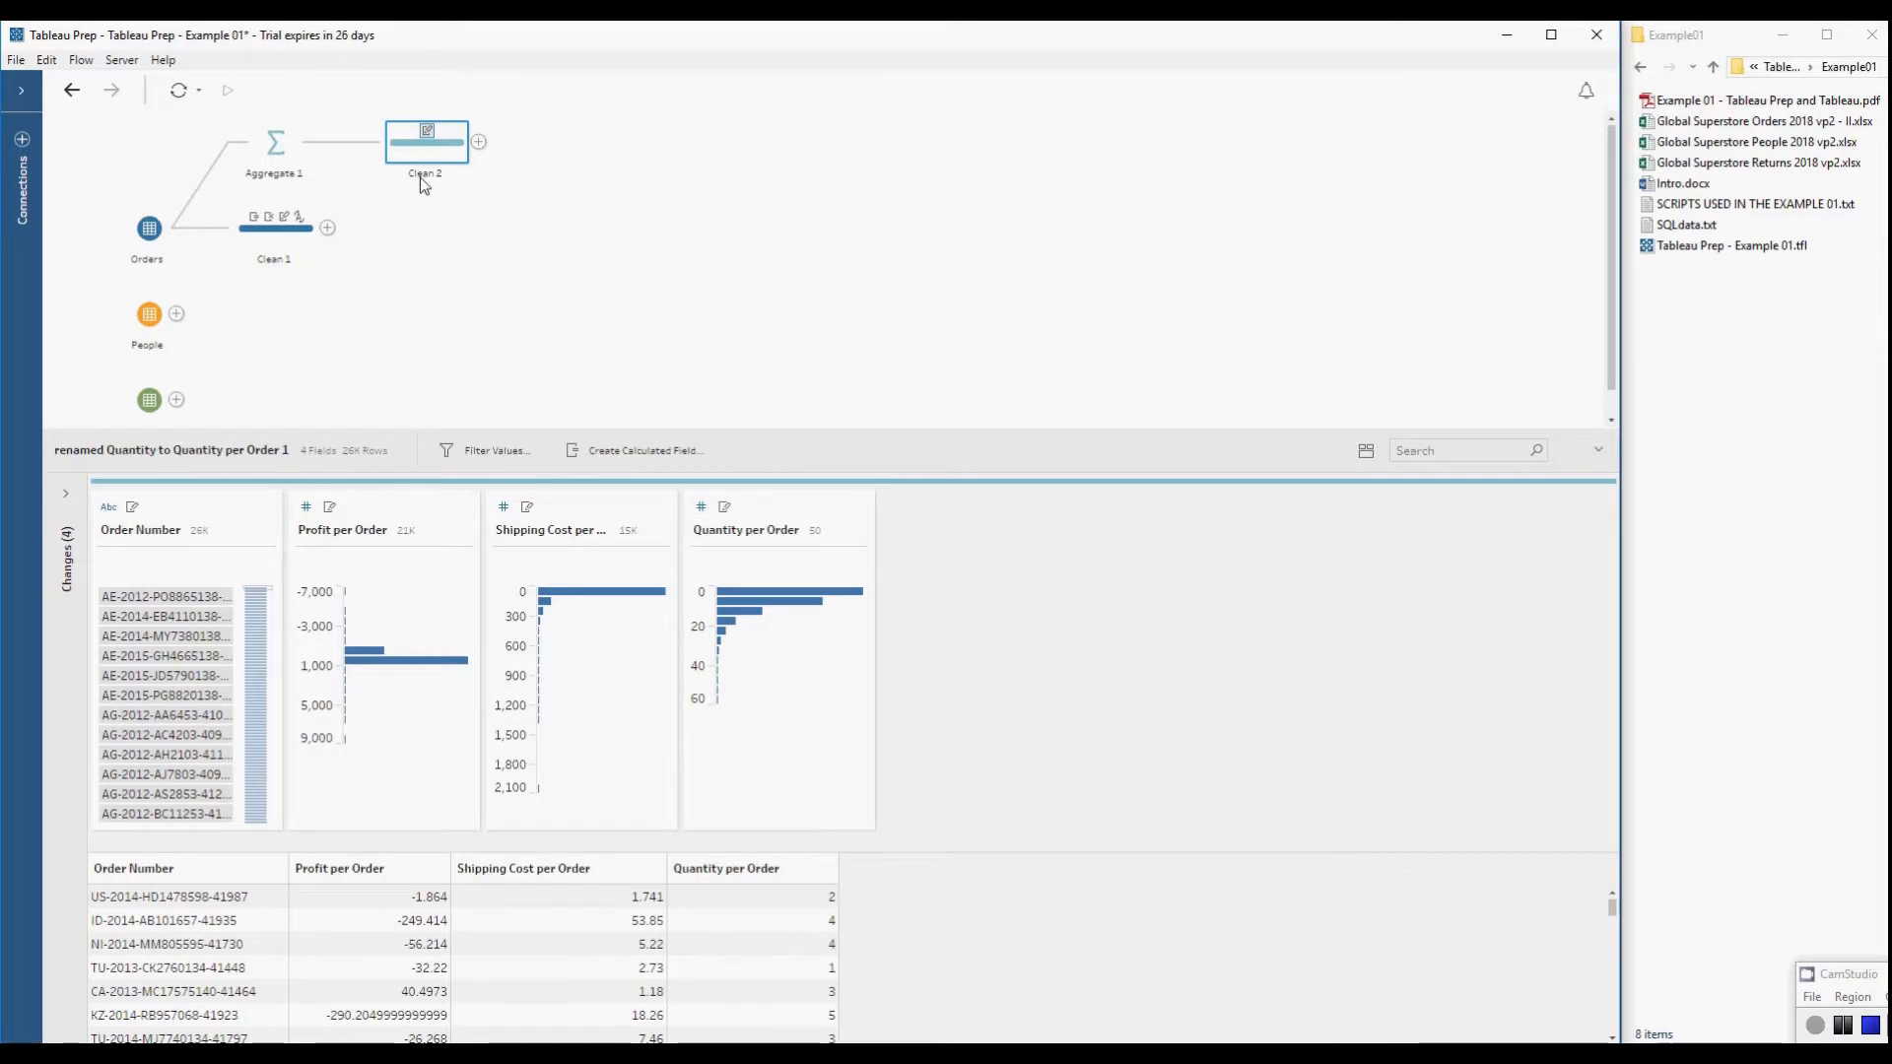
- Rename the Clean 2 step as New Field Names and review its recorded changes
{"action": "double_click", "coordinate": [428, 174]}
{"action": "type", "text": "New Field Names"}
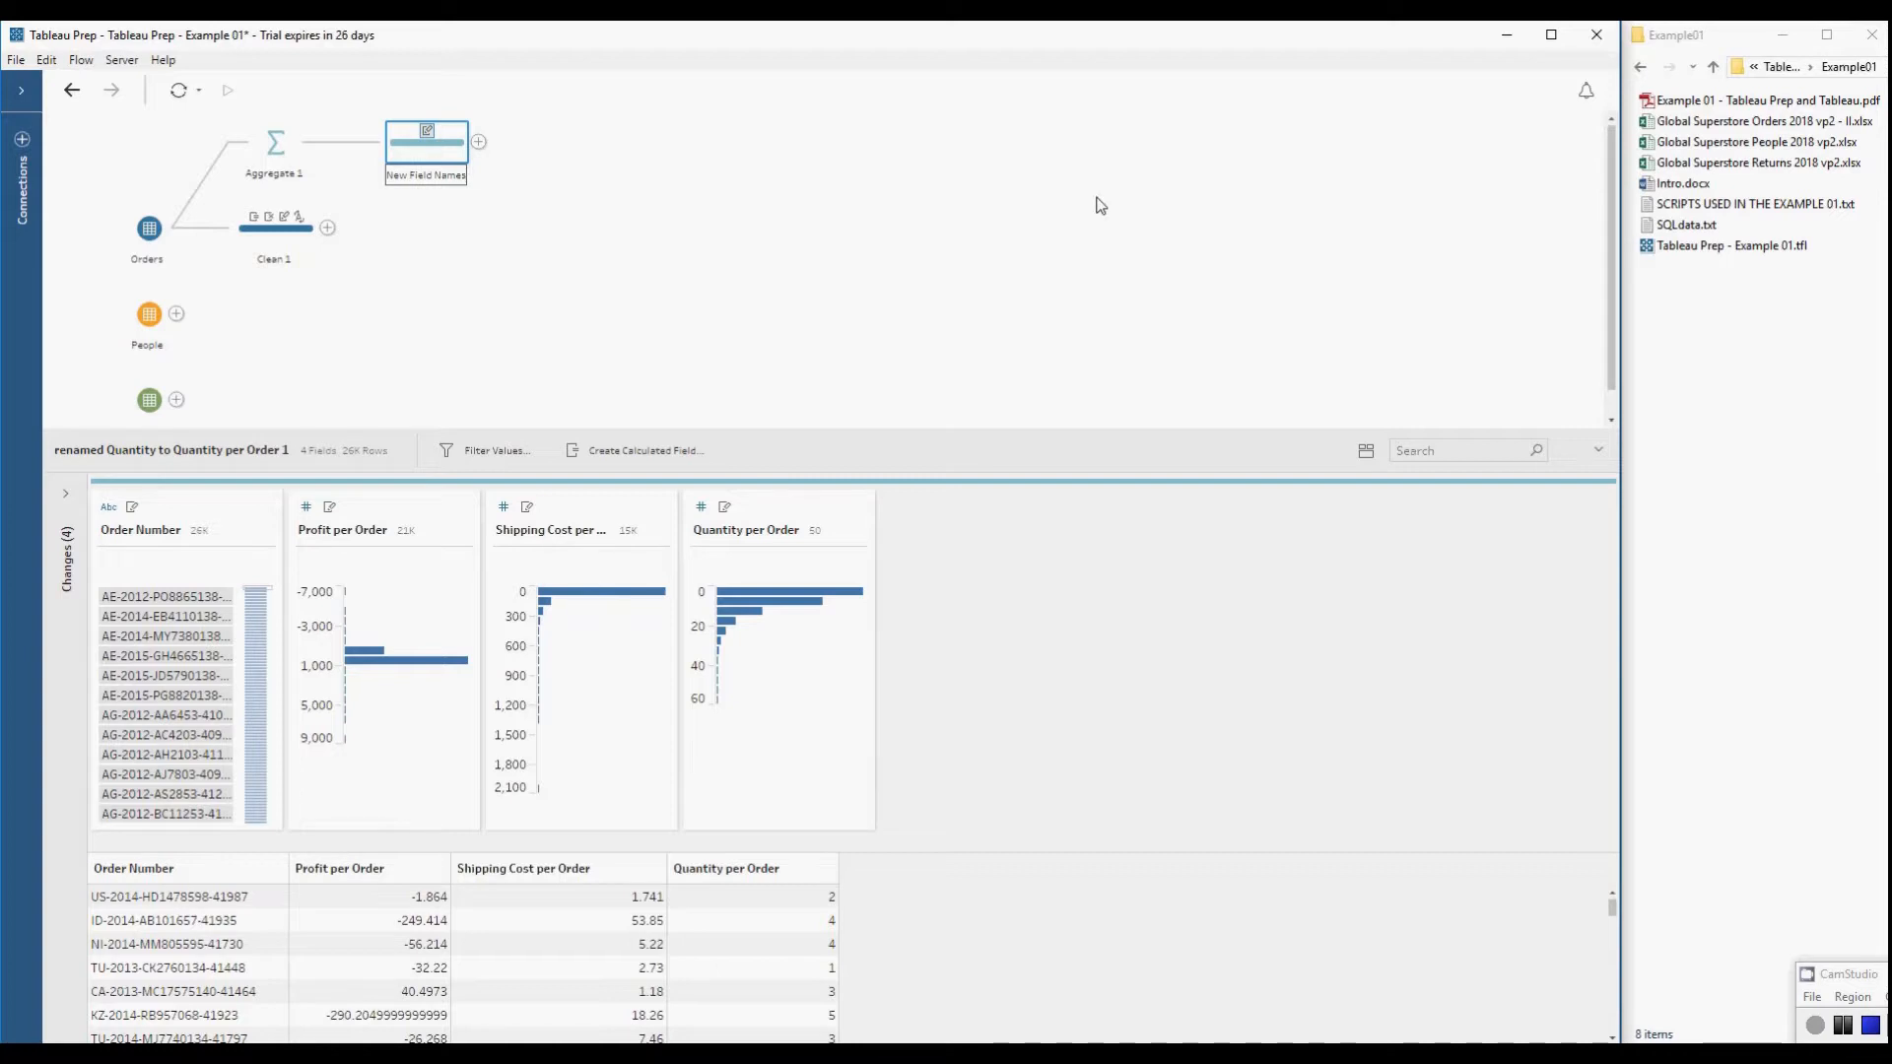
{"action": "key", "text": "Return"}
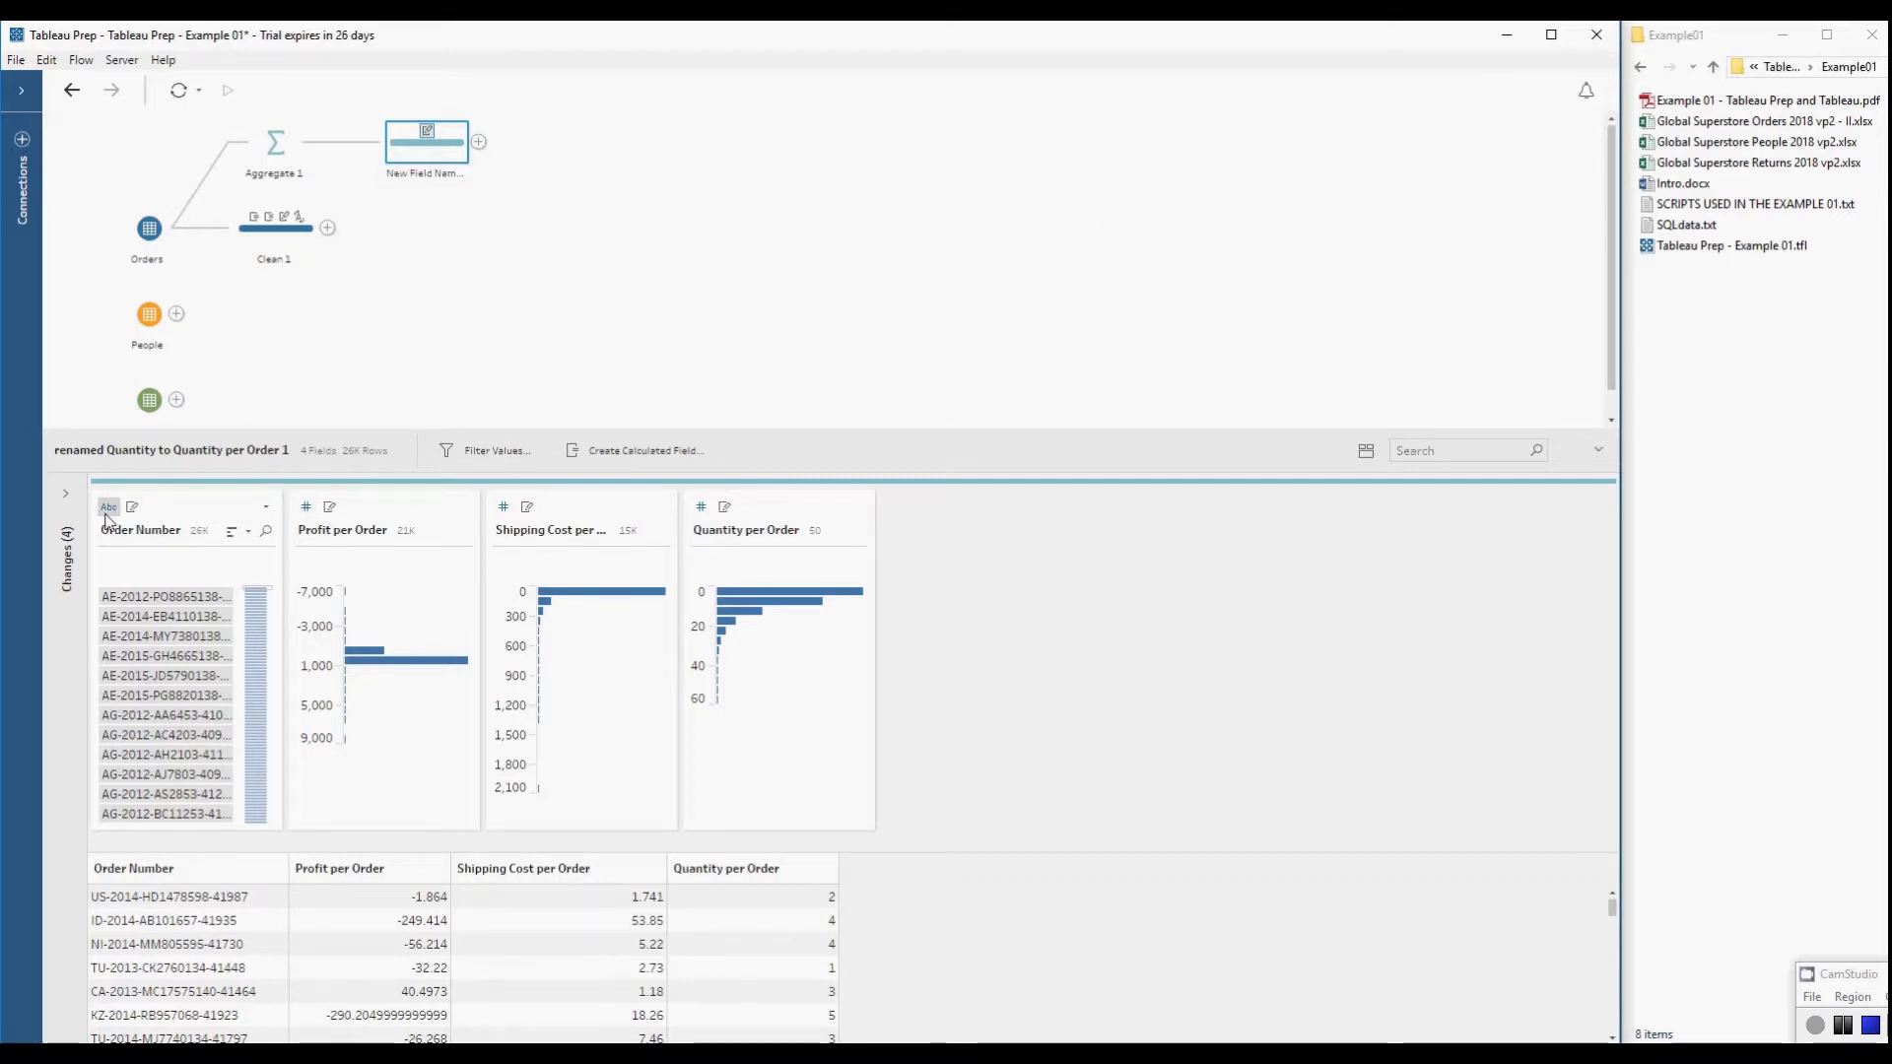
{"action": "left_click", "coordinate": [66, 498]}
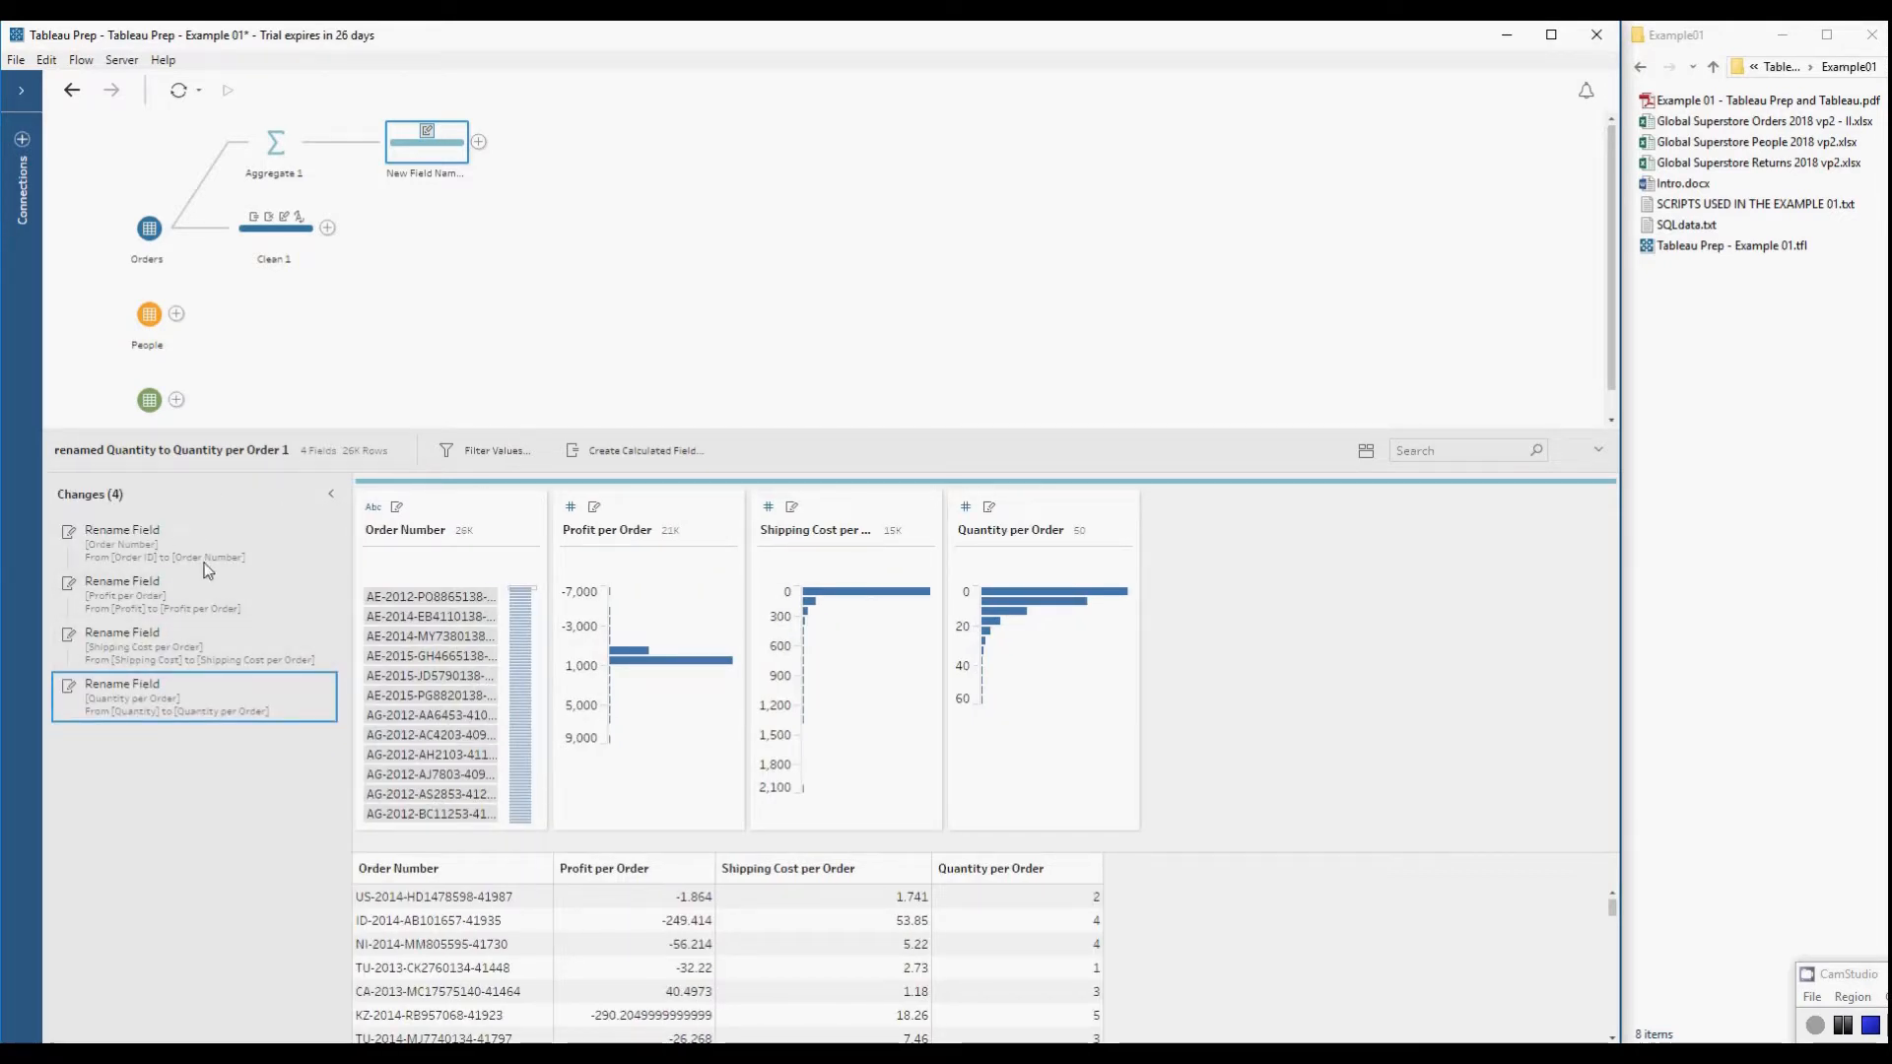
{"action": "left_click", "coordinate": [331, 497]}
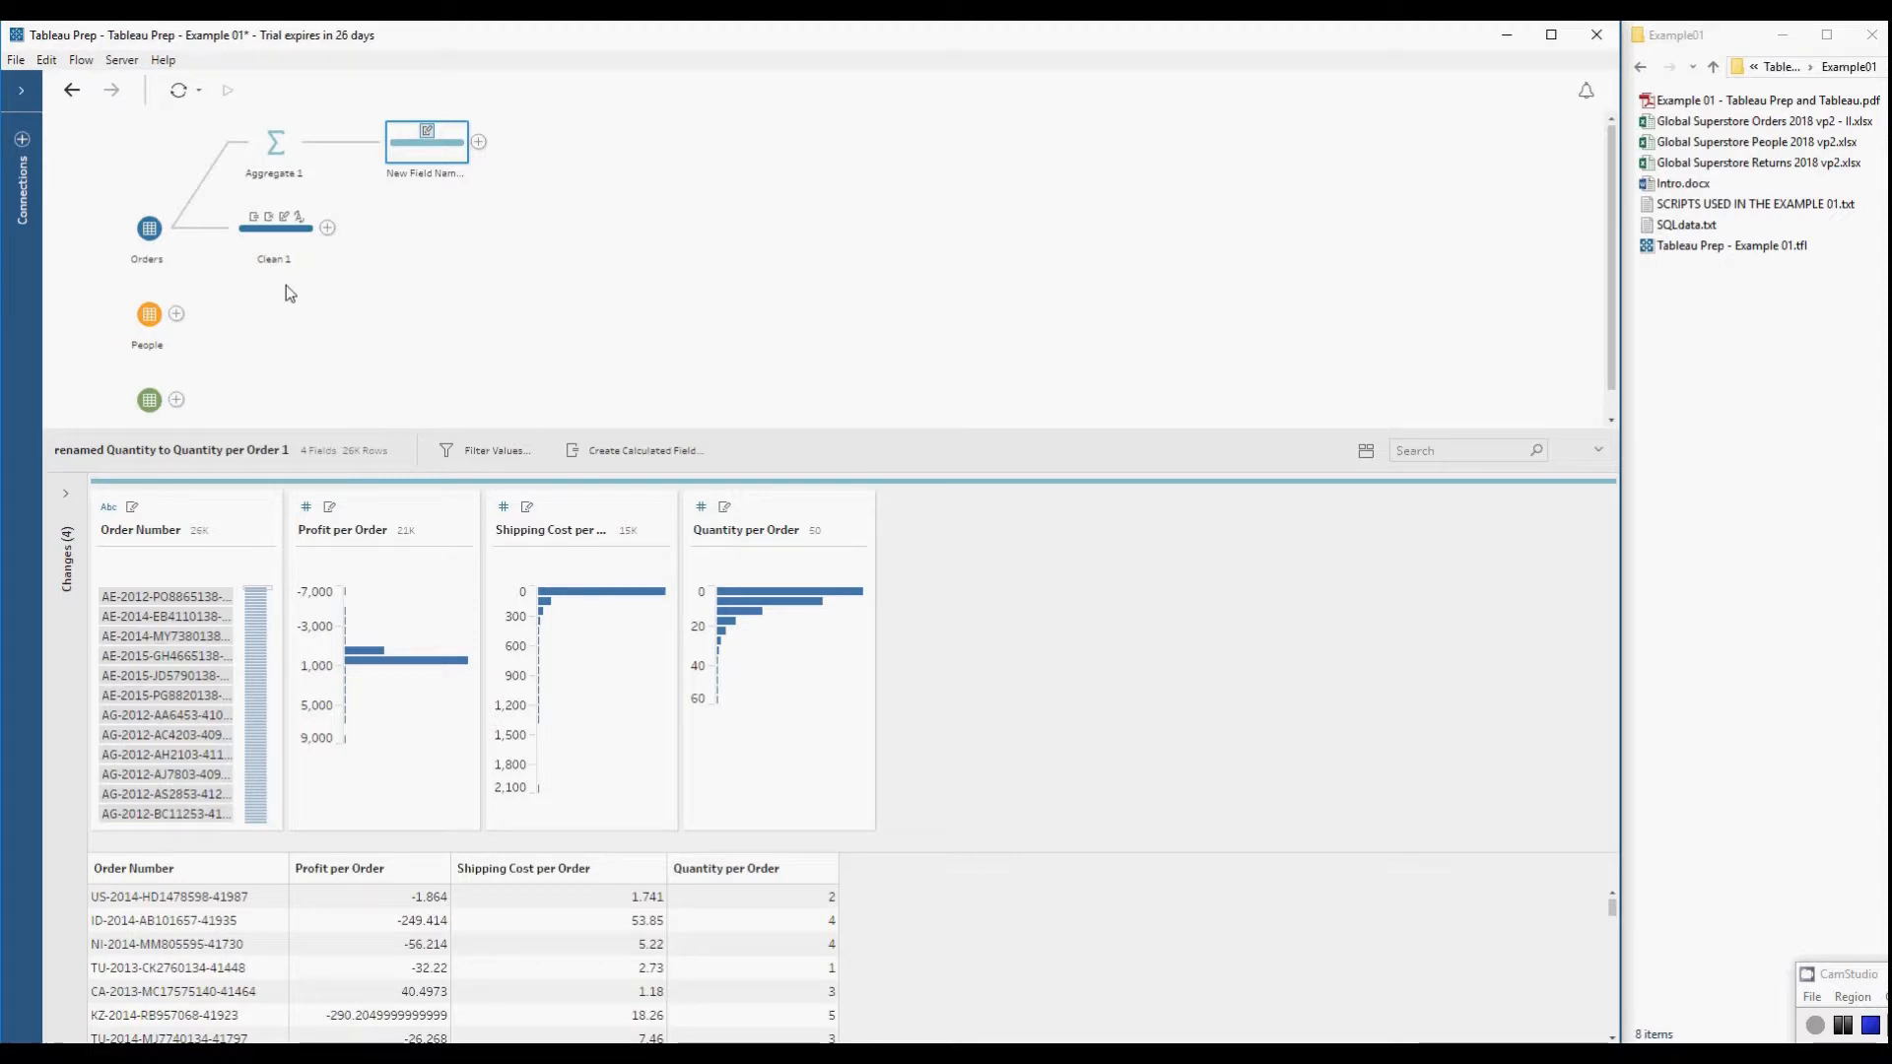
- Rename the Clean 1 step as Data Cleansing
{"action": "mouse_move", "coordinate": [256, 235]}
{"action": "left_mouse_down"}
{"action": "mouse_move", "coordinate": [331, 227]}
{"action": "mouse_move", "coordinate": [292, 234]}
{"action": "left_mouse_up"}
{"action": "double_click", "coordinate": [275, 261]}
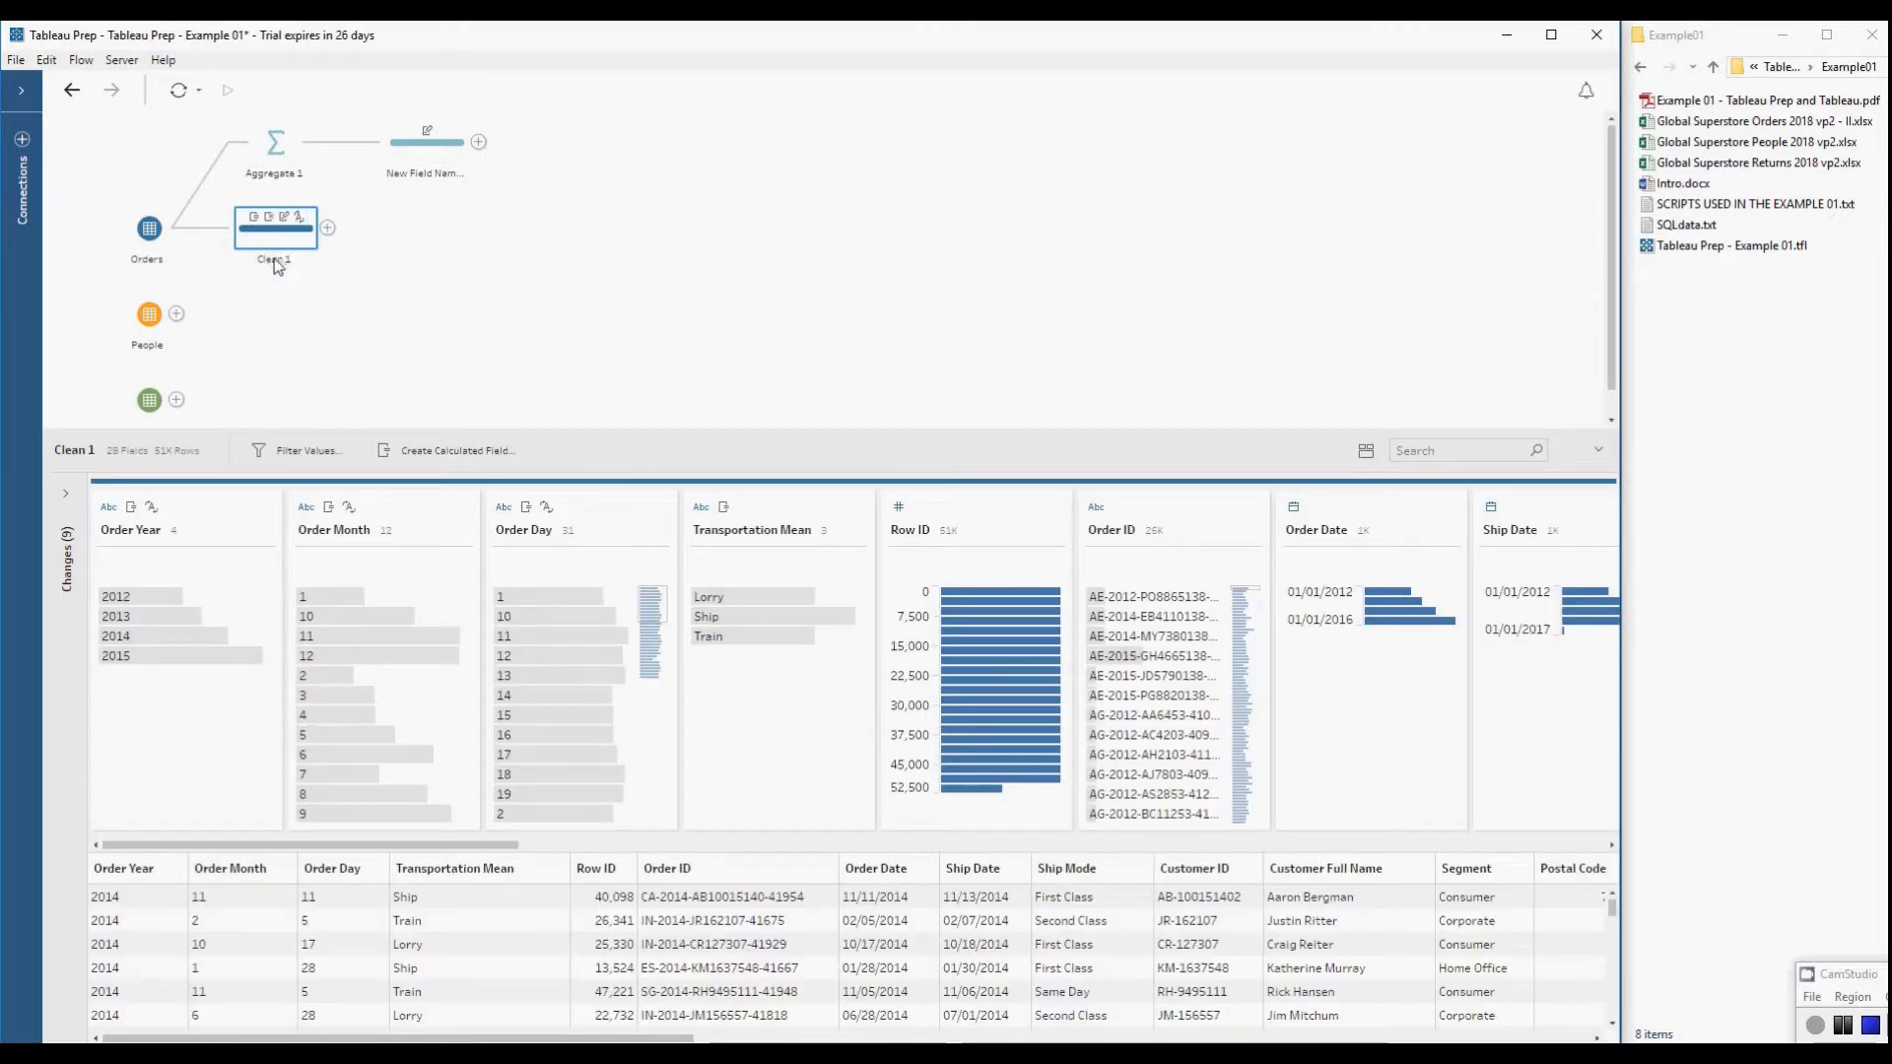
{"action": "type", "text": "Data Cleansing"}
{"action": "key", "text": "Return"}
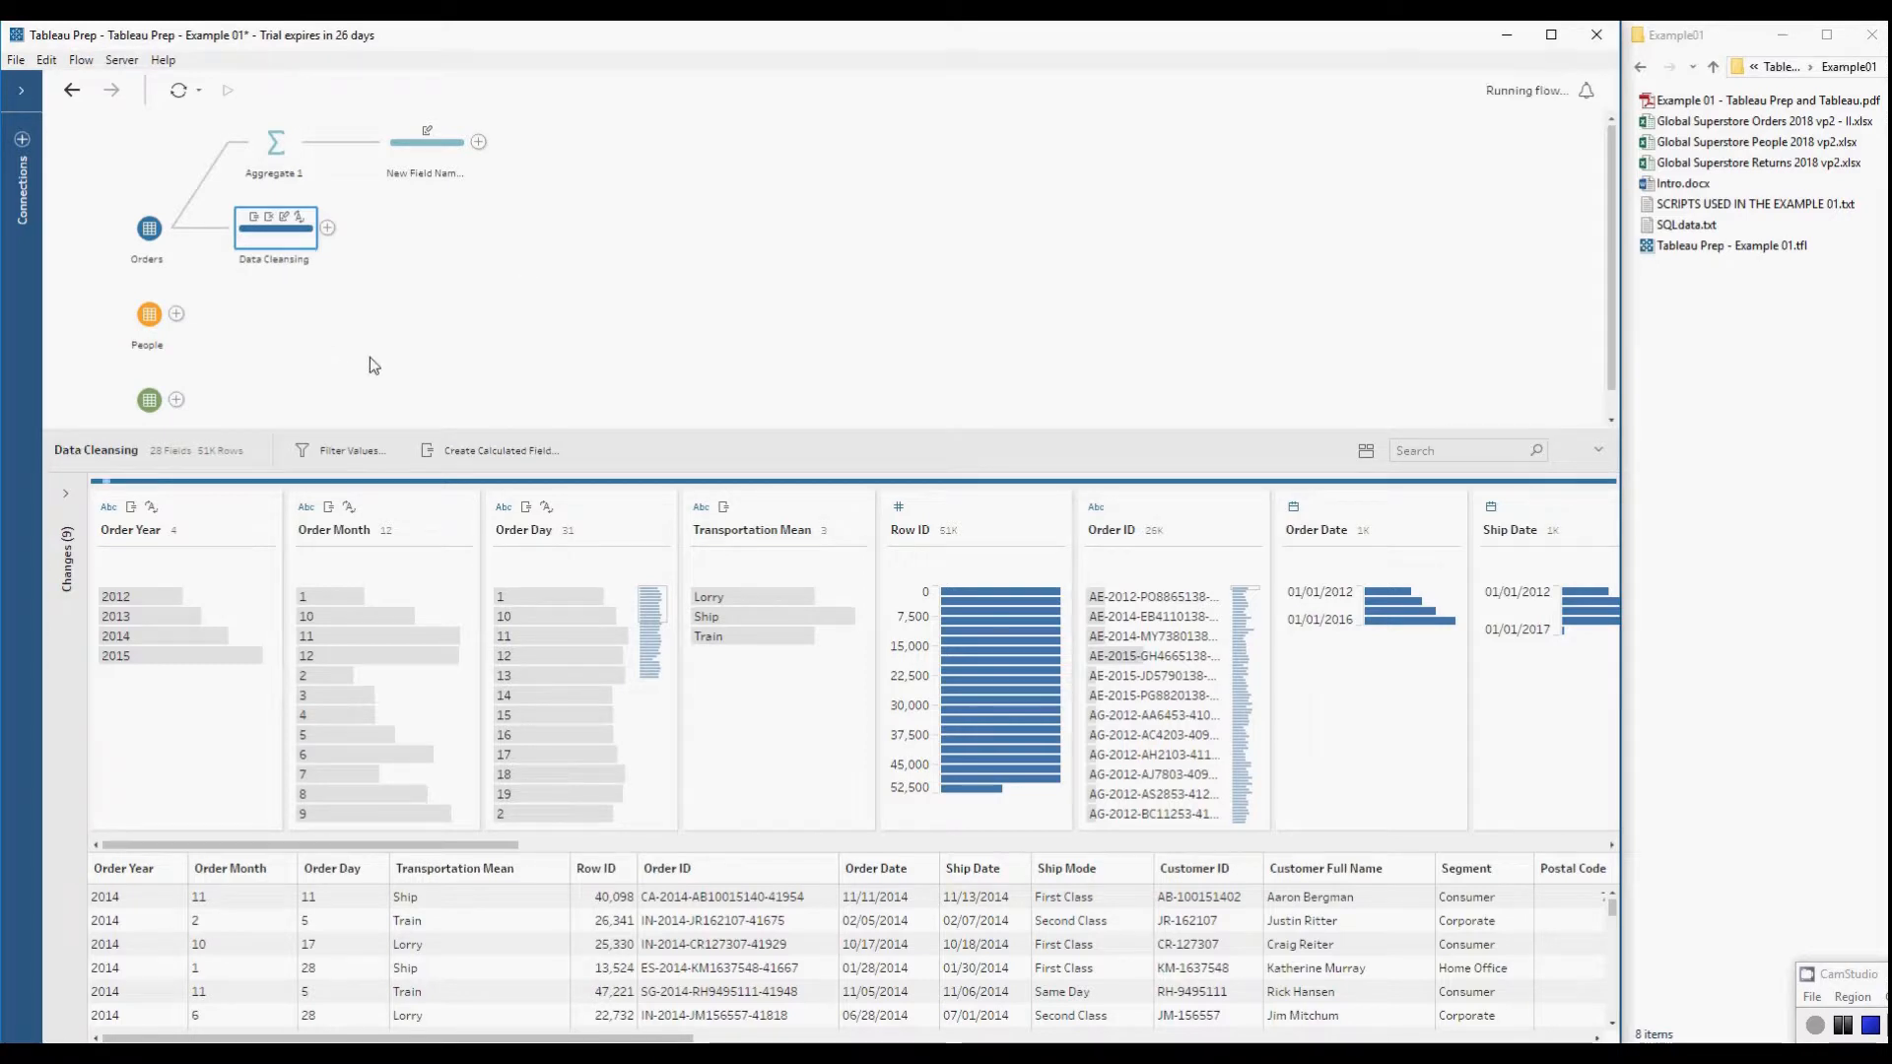
- Try to join the Data Cleansing step with New Field Names, and remove the join step
{"action": "left_click_drag", "start_coordinate": [279, 236], "coordinate": [489, 138]}
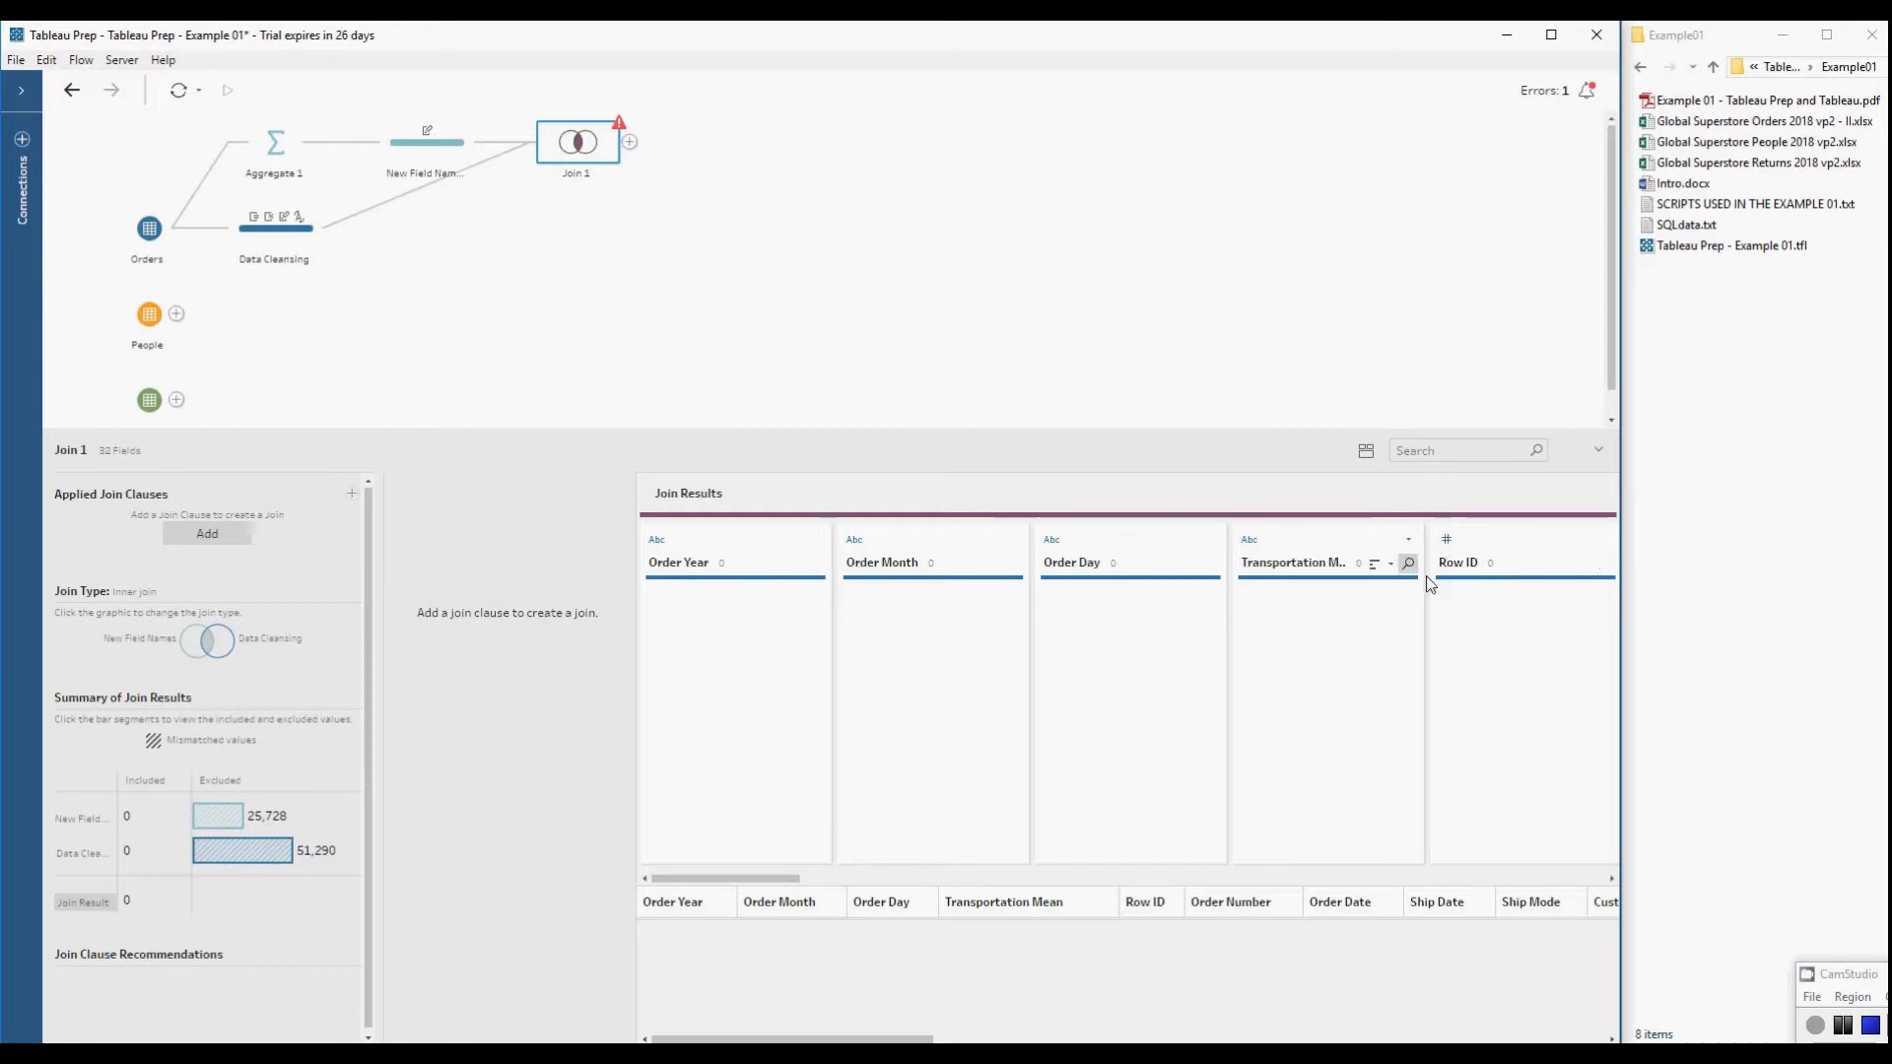
{"action": "right_click", "coordinate": [584, 144]}
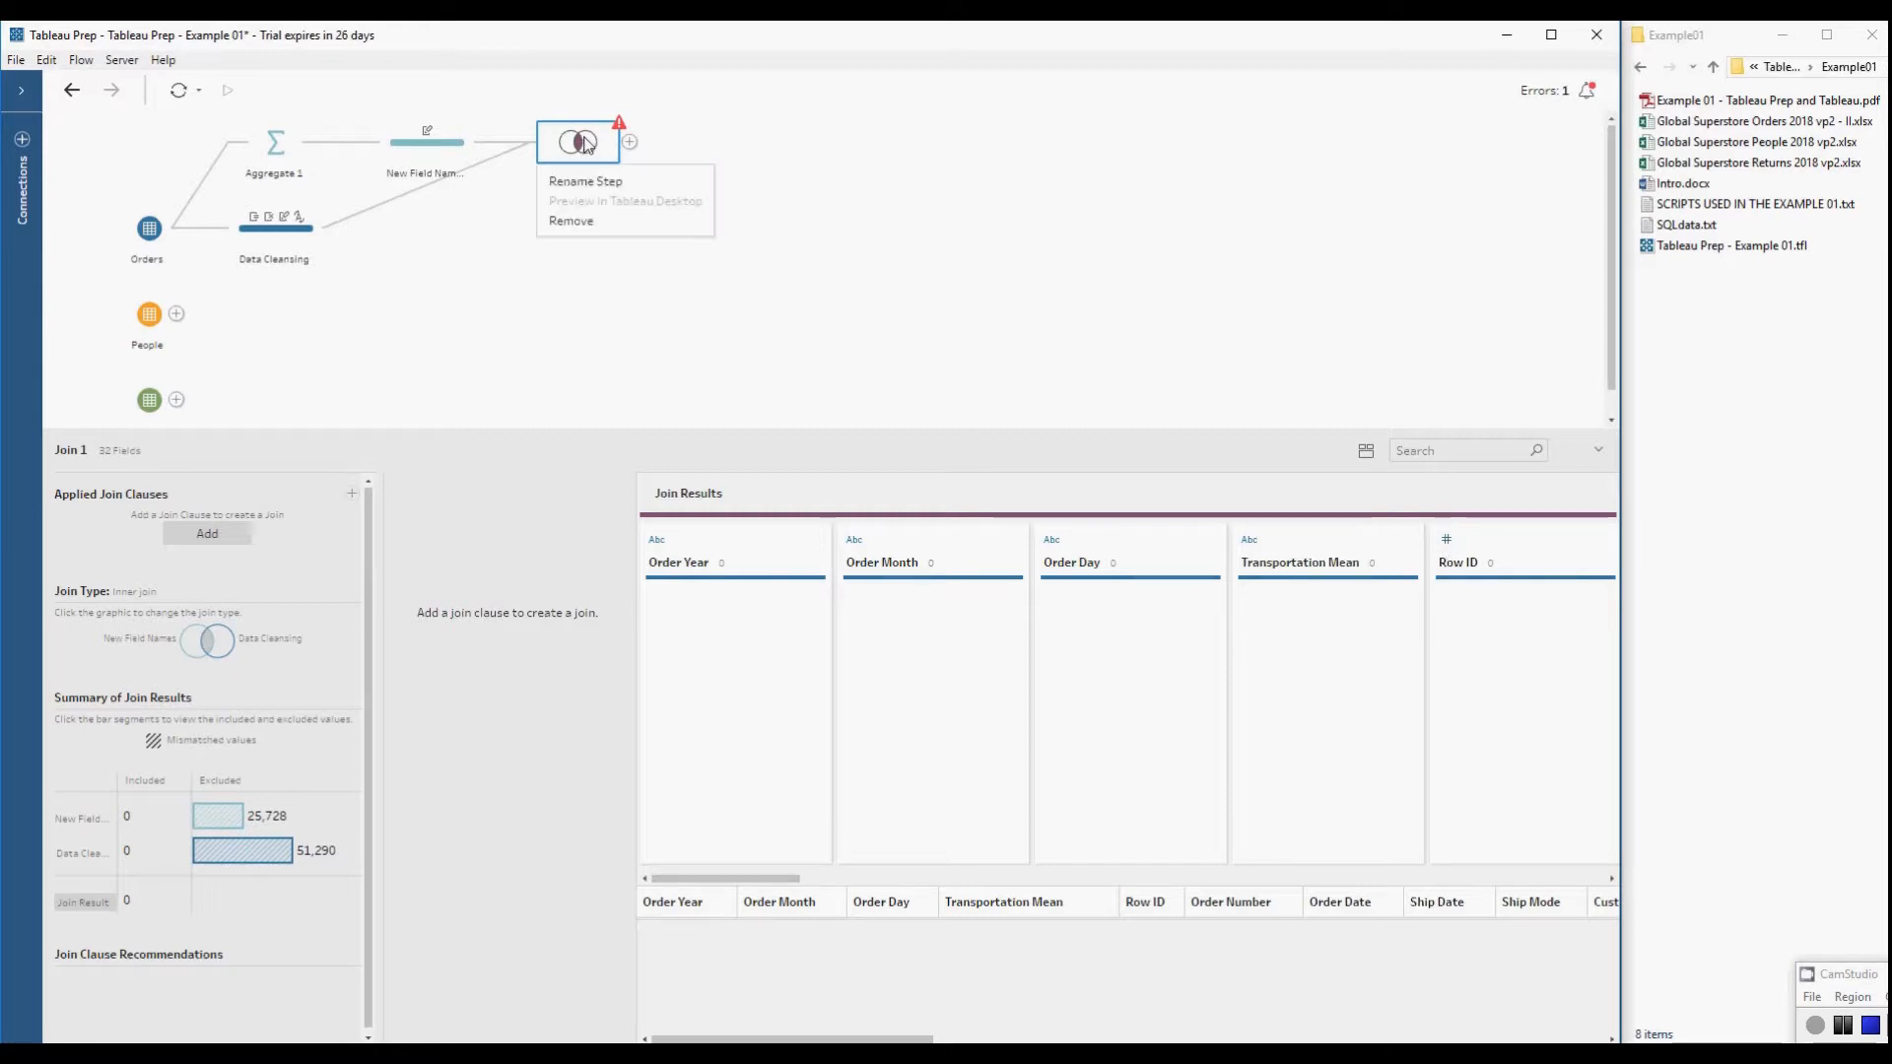
{"action": "left_click", "coordinate": [610, 222]}
- Rename the Order Number field of the New Field Names step as Order ID, and join Data Cleansing with that step
{"action": "left_click", "coordinate": [434, 150]}
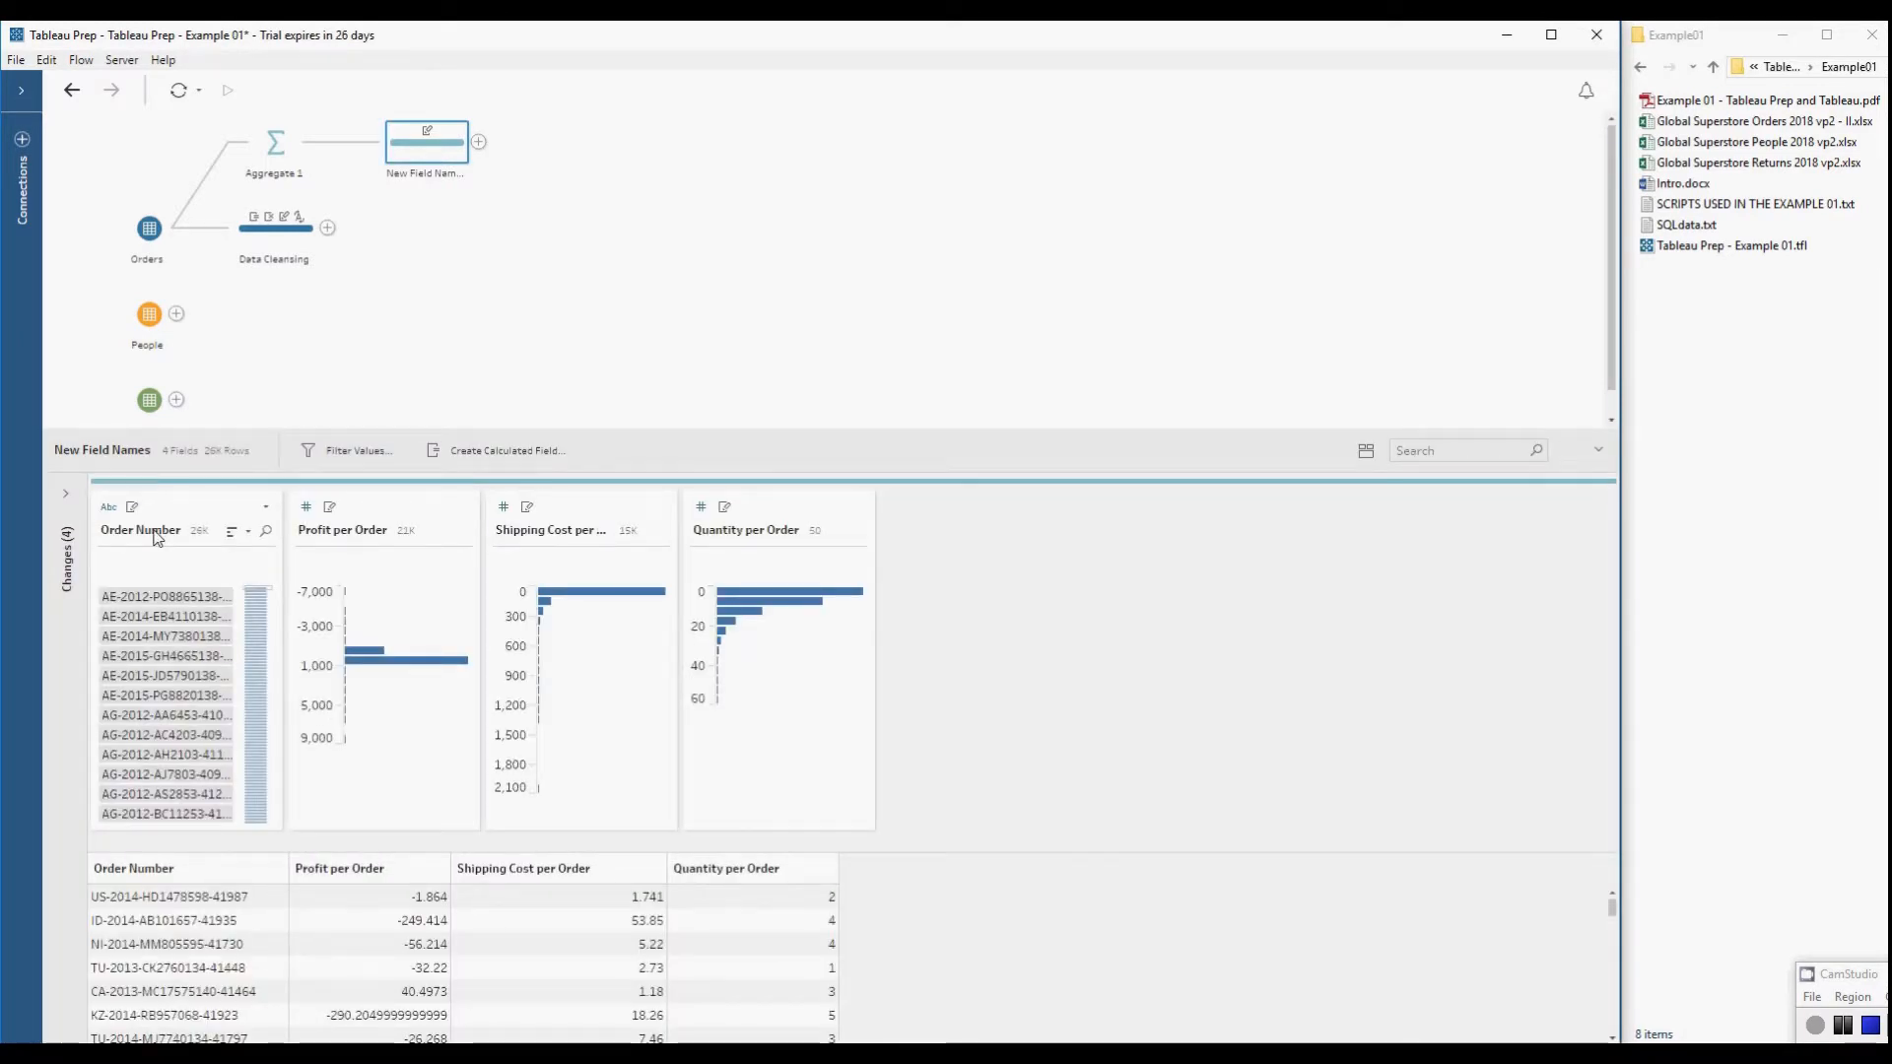
{"action": "double_click", "coordinate": [138, 530]}
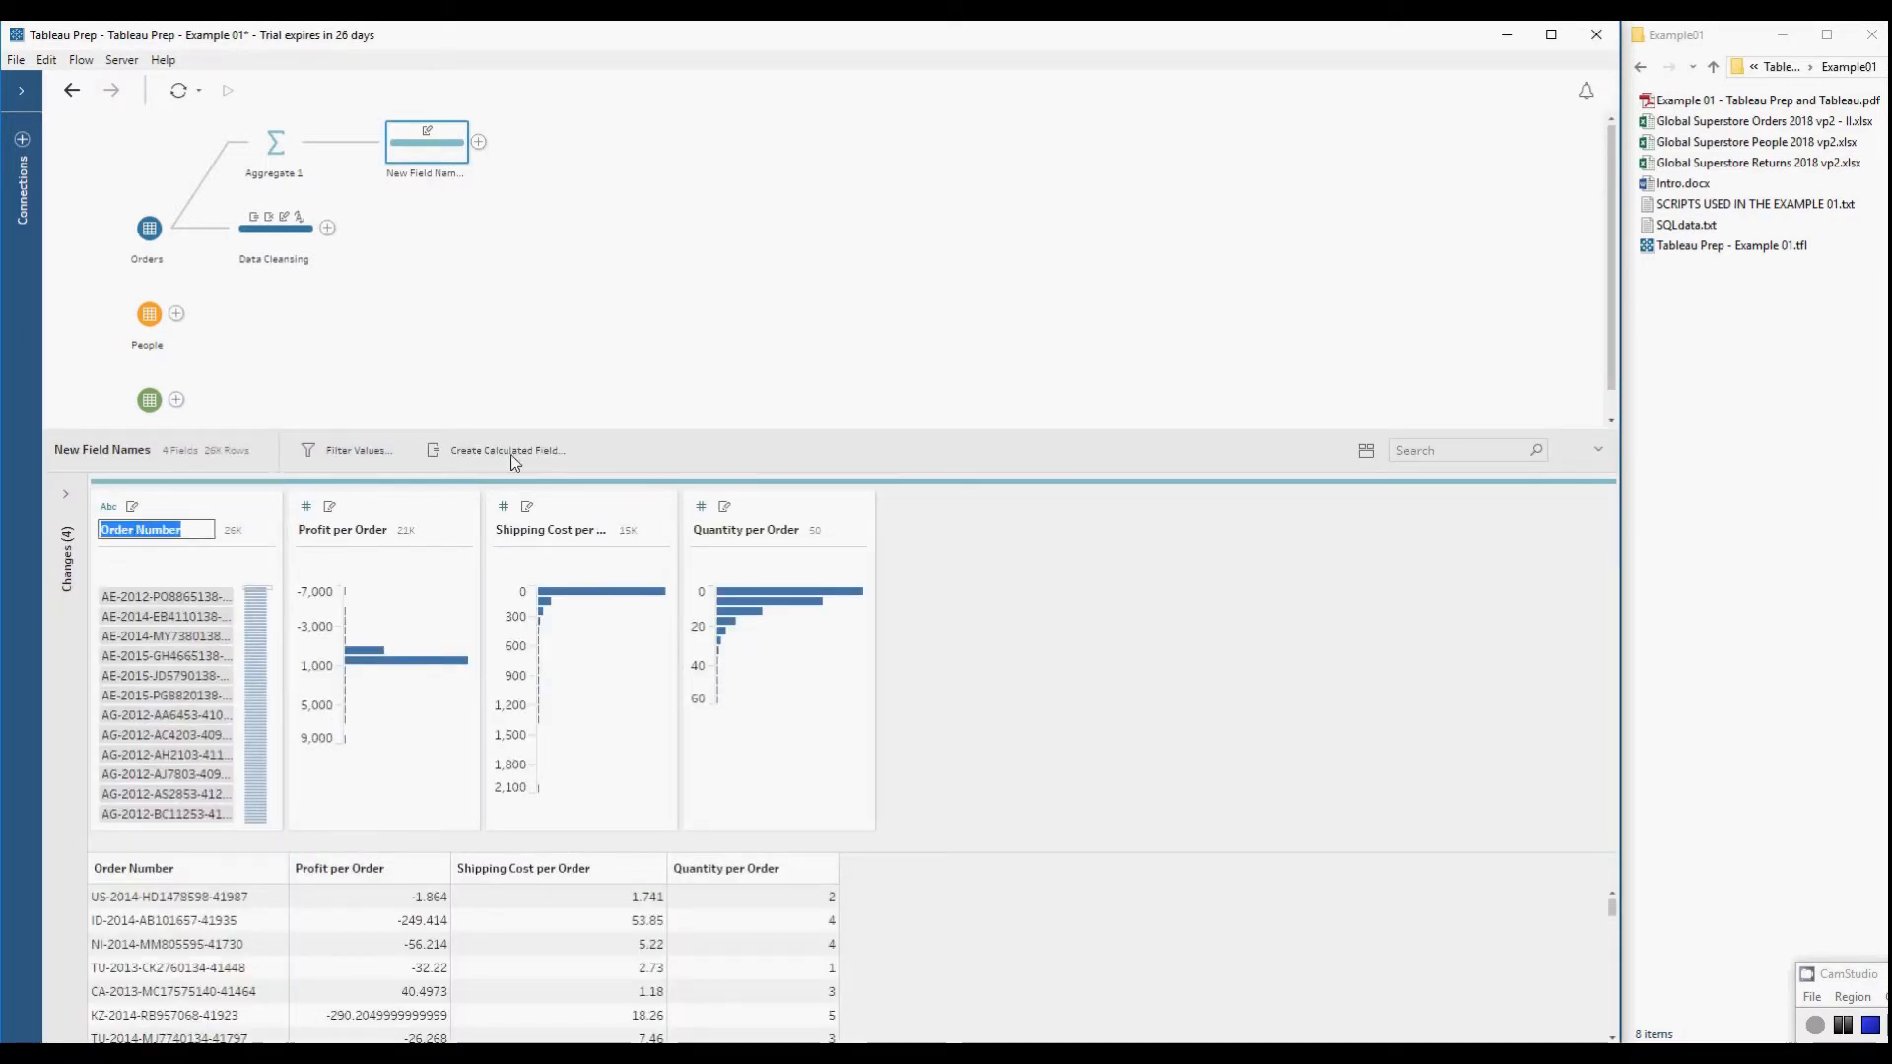
{"action": "left_click", "coordinate": [184, 529]}
{"action": "key", "text": "BackSpace"}
{"action": "key", "text": "BackSpace"}
{"action": "key", "text": "BackSpace"}
{"action": "key", "text": "BackSpace"}
{"action": "key", "text": "BackSpace"}
{"action": "key", "text": "BackSpace"}
{"action": "key", "text": "BackSpace"}
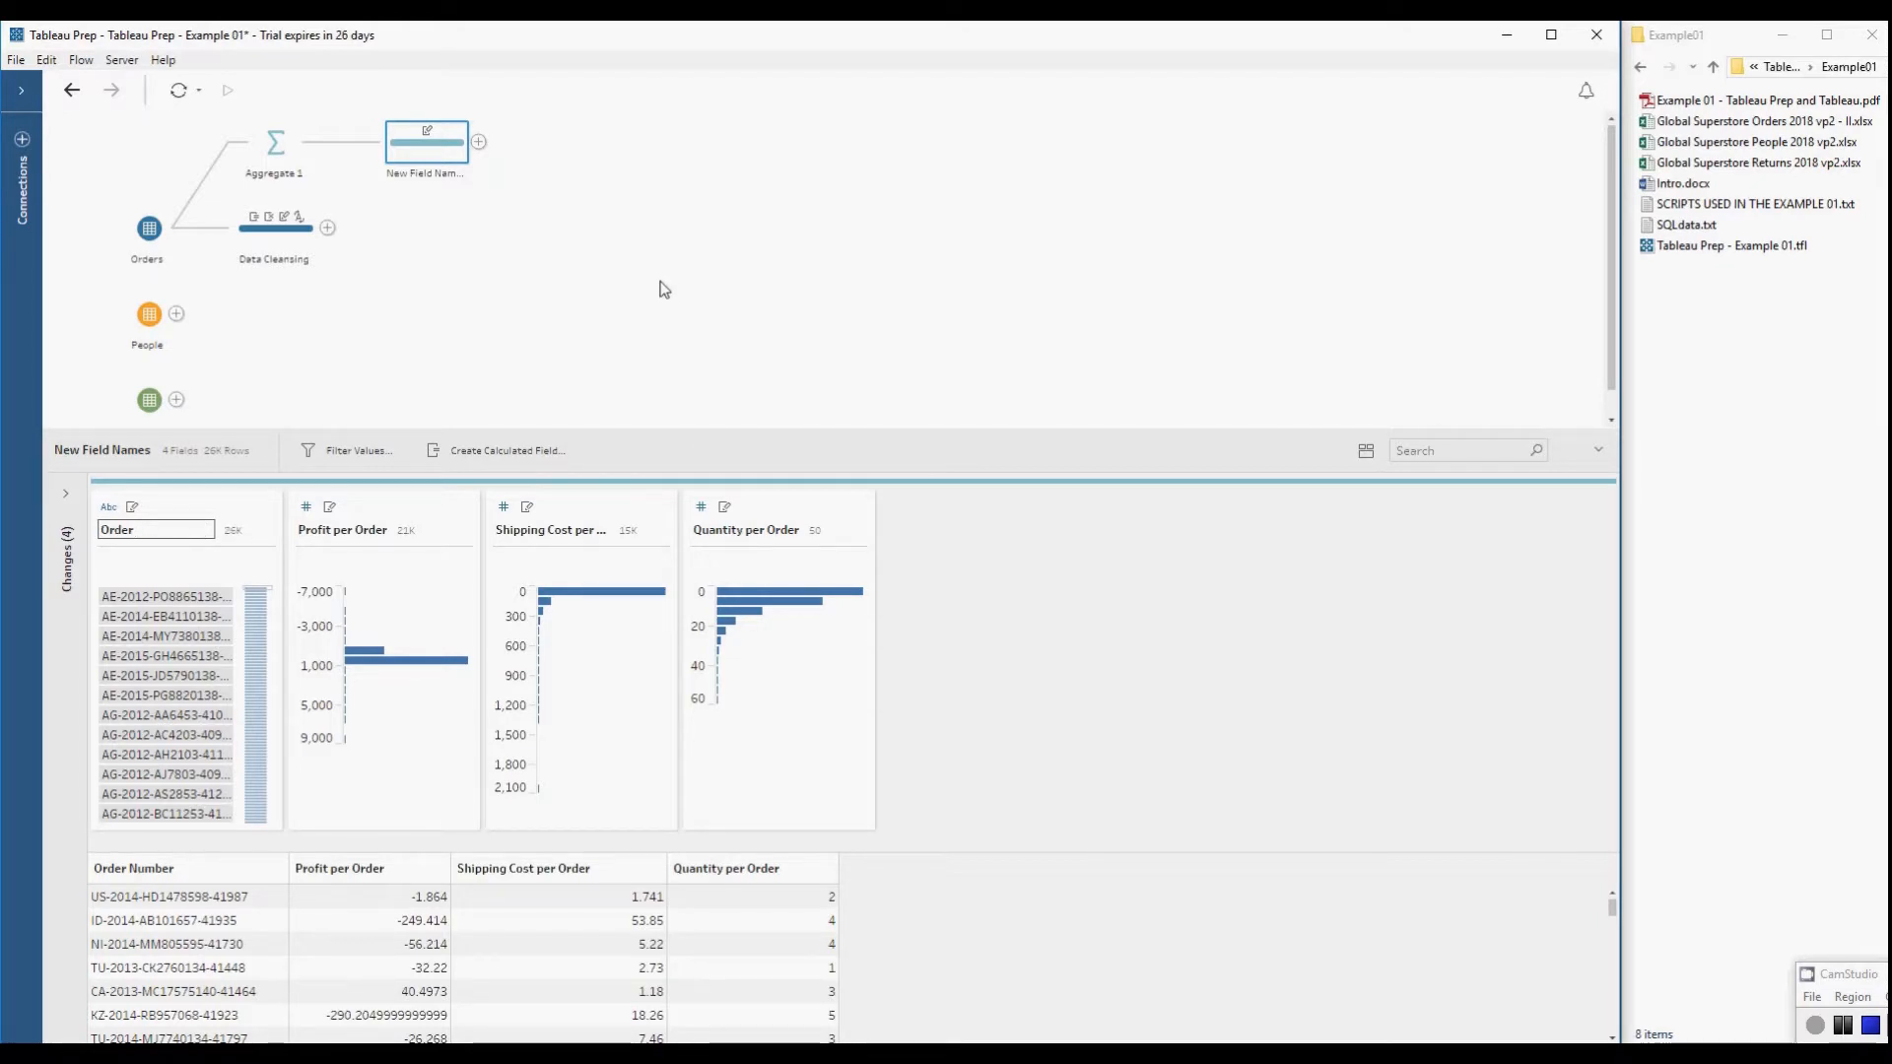
{"action": "key", "text": "Return"}
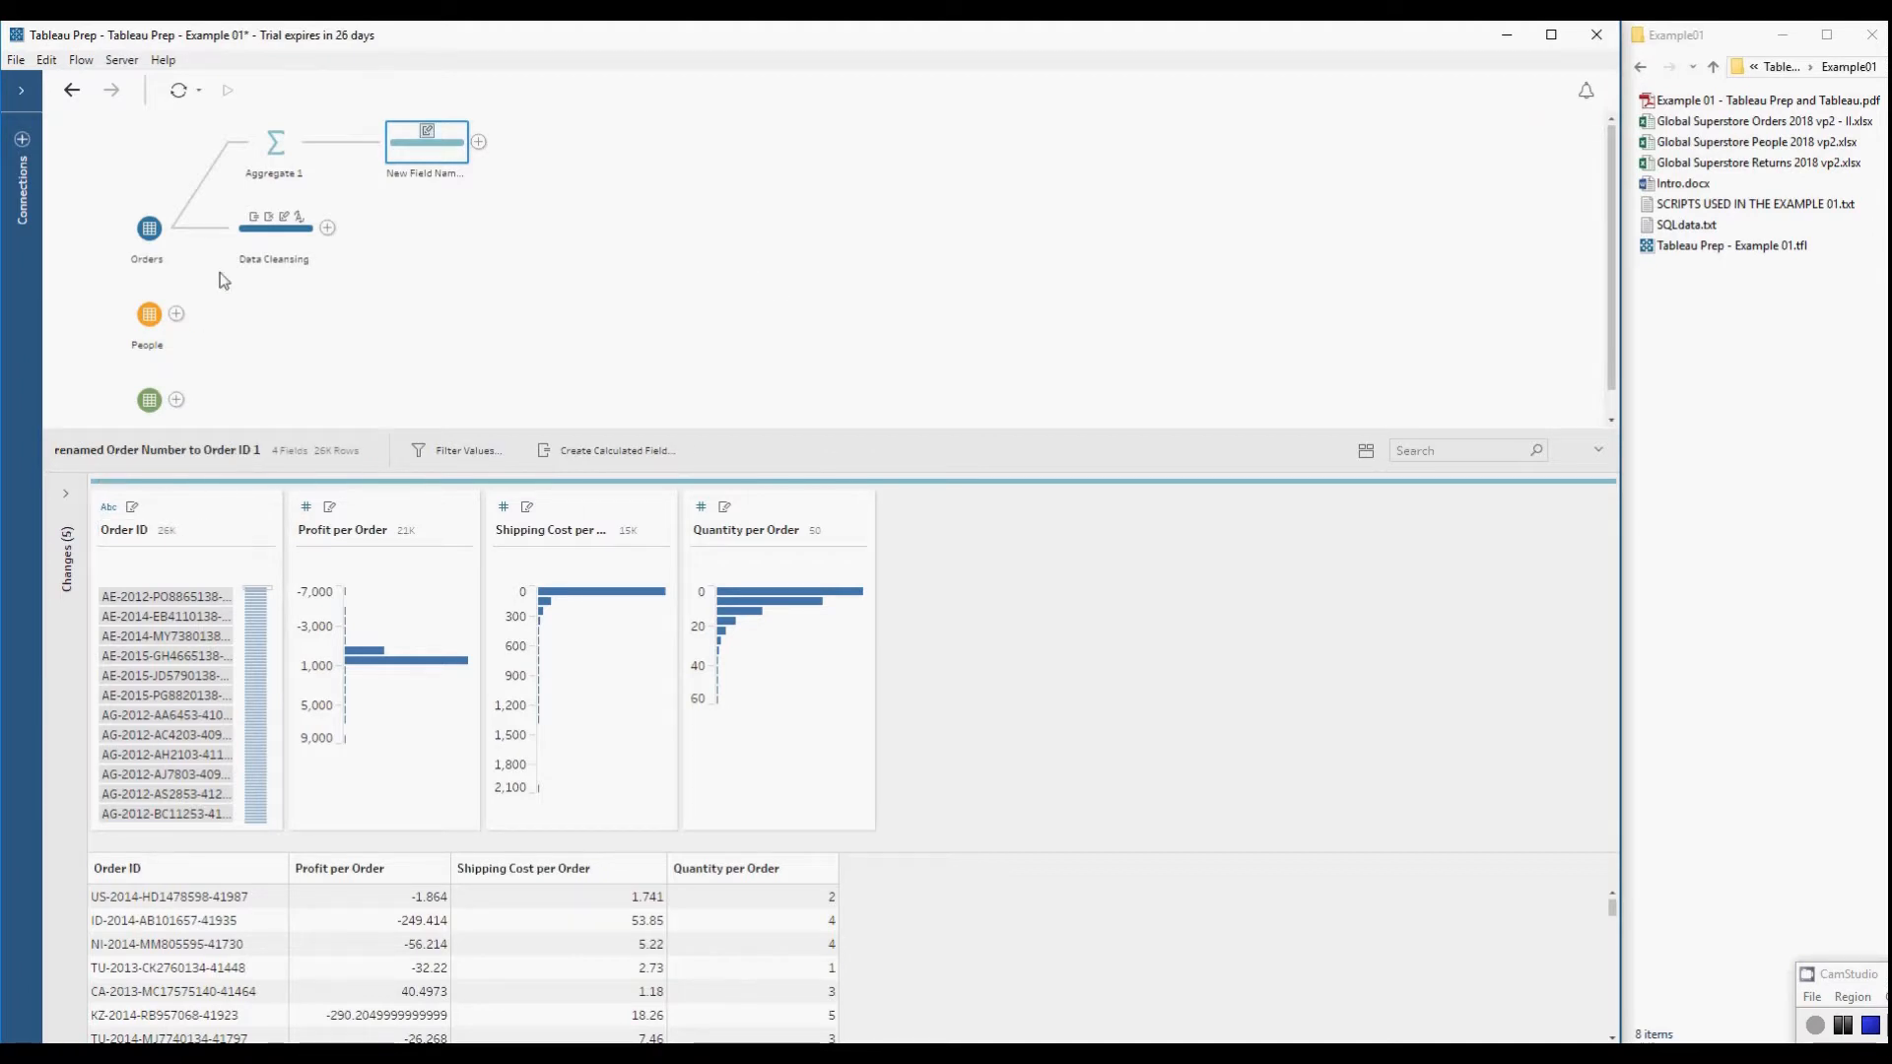
{"action": "left_click_drag", "start_coordinate": [276, 225], "coordinate": [490, 149]}
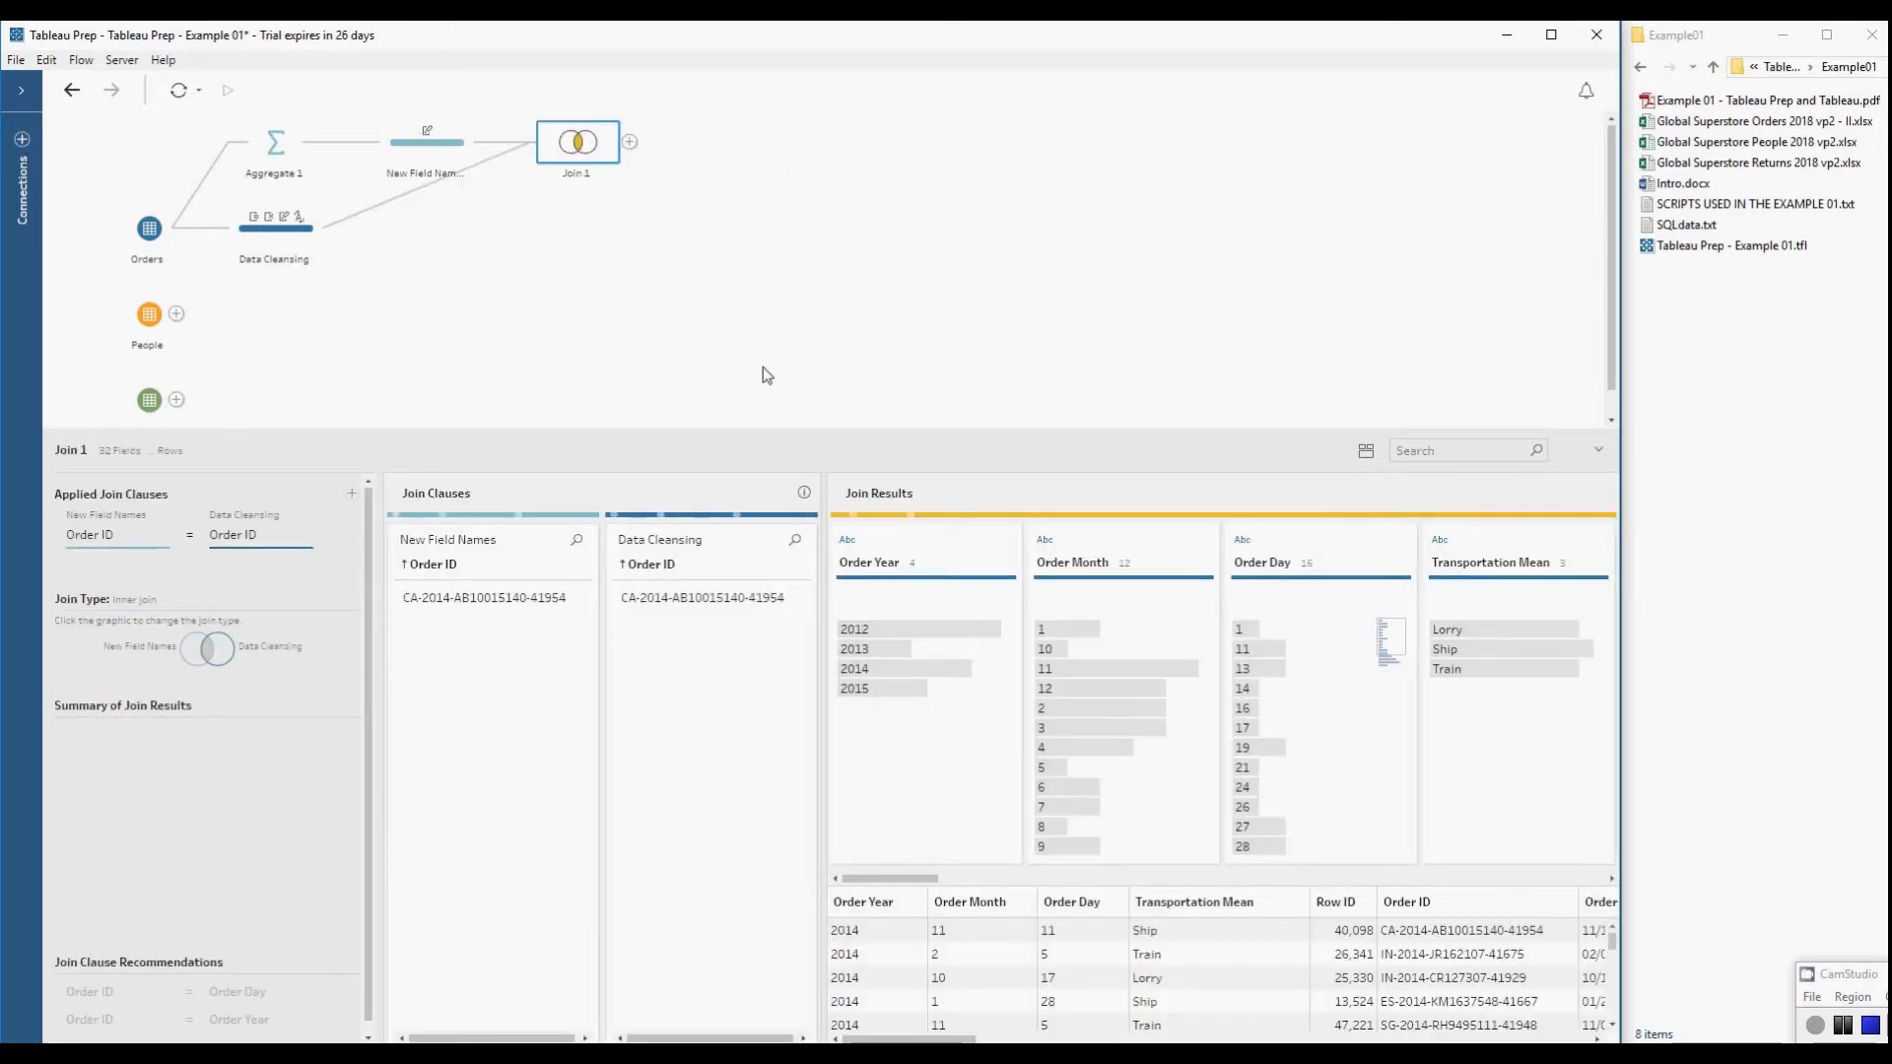
- Rename the Order ID field in the New Field Names step as Order Number
{"action": "left_click", "coordinate": [429, 144]}
{"action": "double_click", "coordinate": [146, 531]}
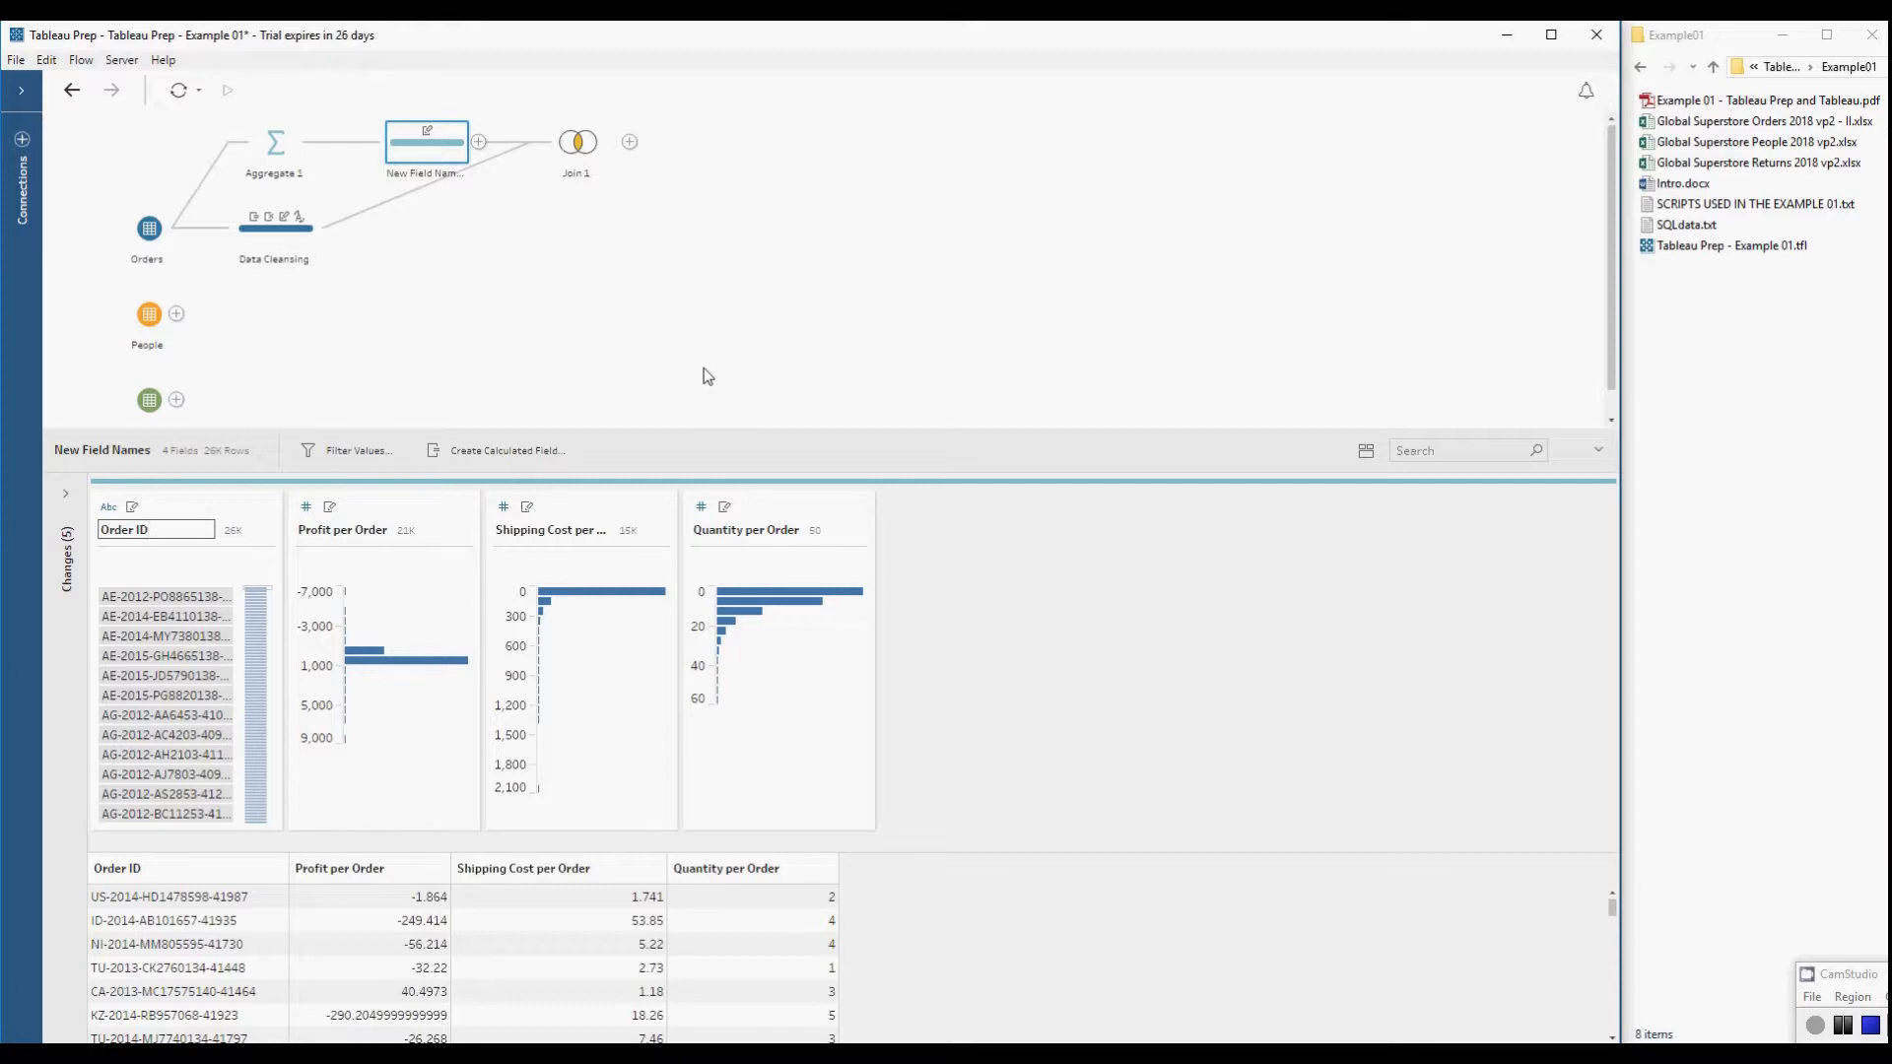
{"action": "type", "text": "Number"}
{"action": "key", "text": "Return"}
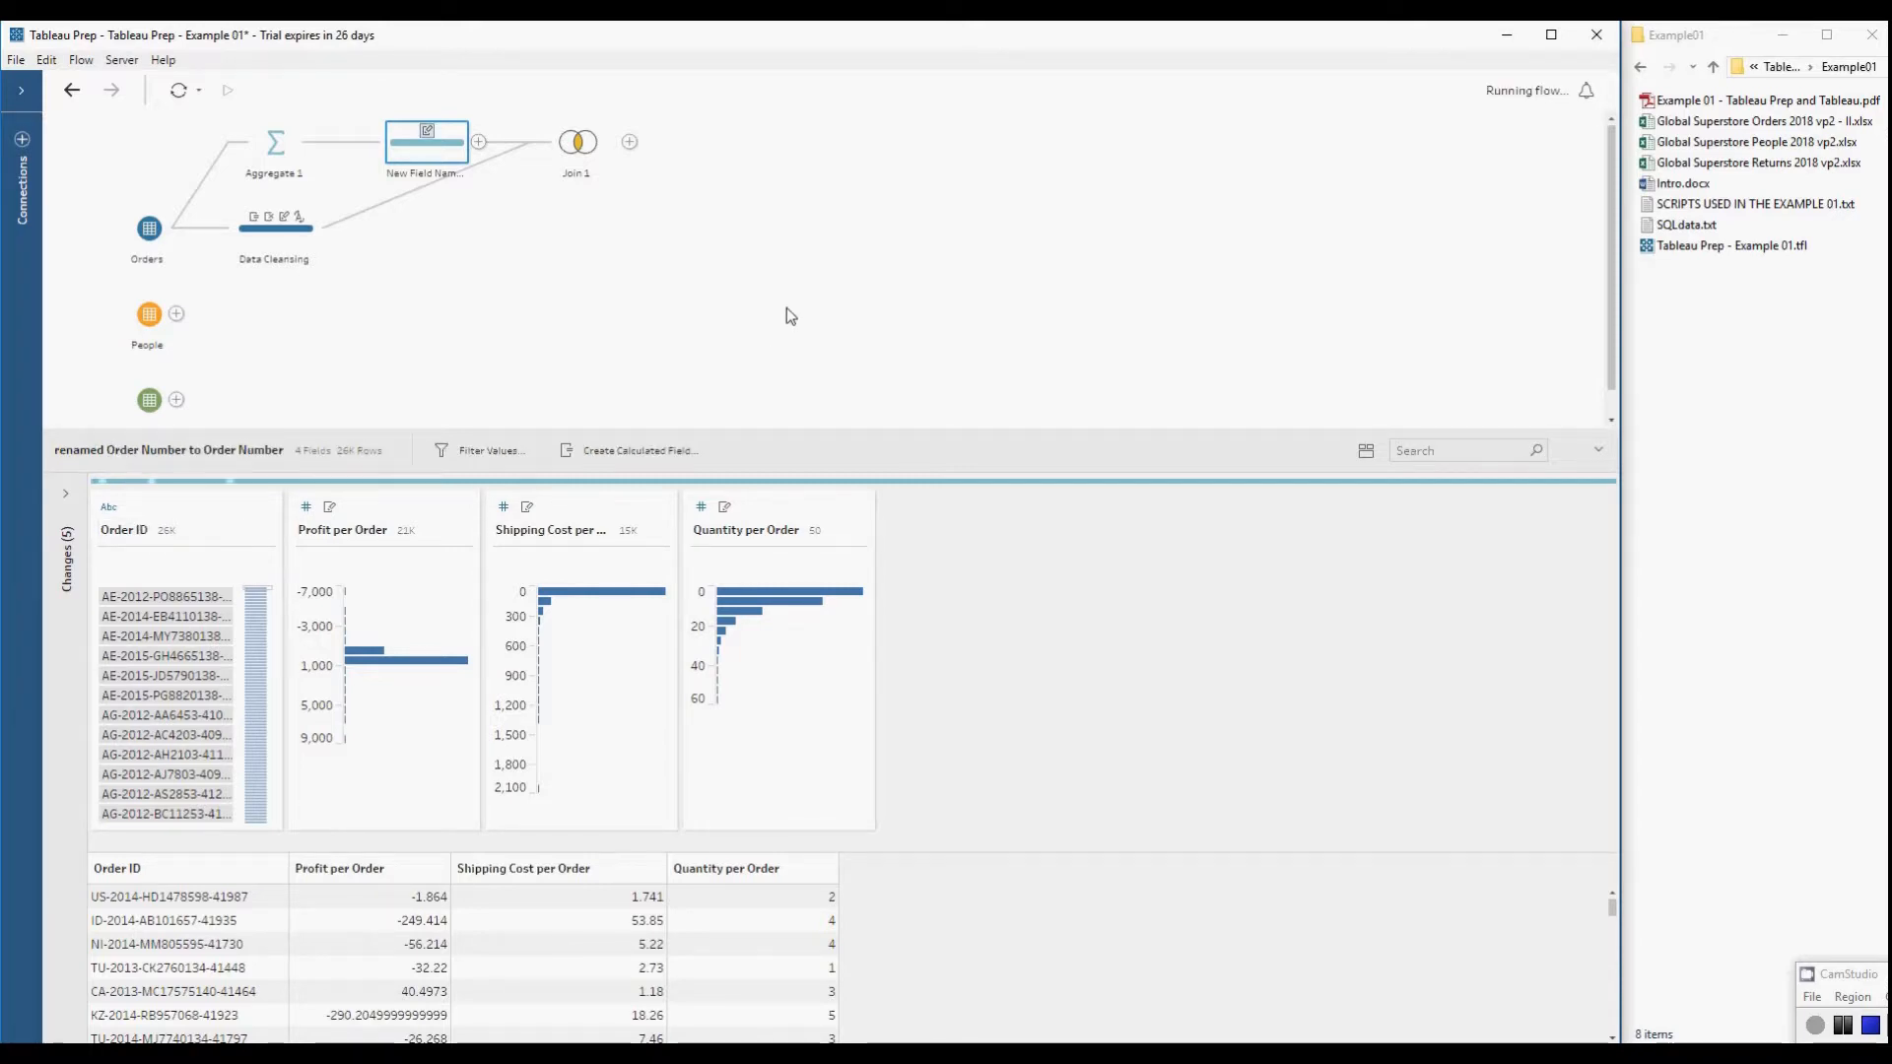
- Switch the type of Join 1 to a right join and to a full outer join
{"action": "left_click", "coordinate": [581, 165]}
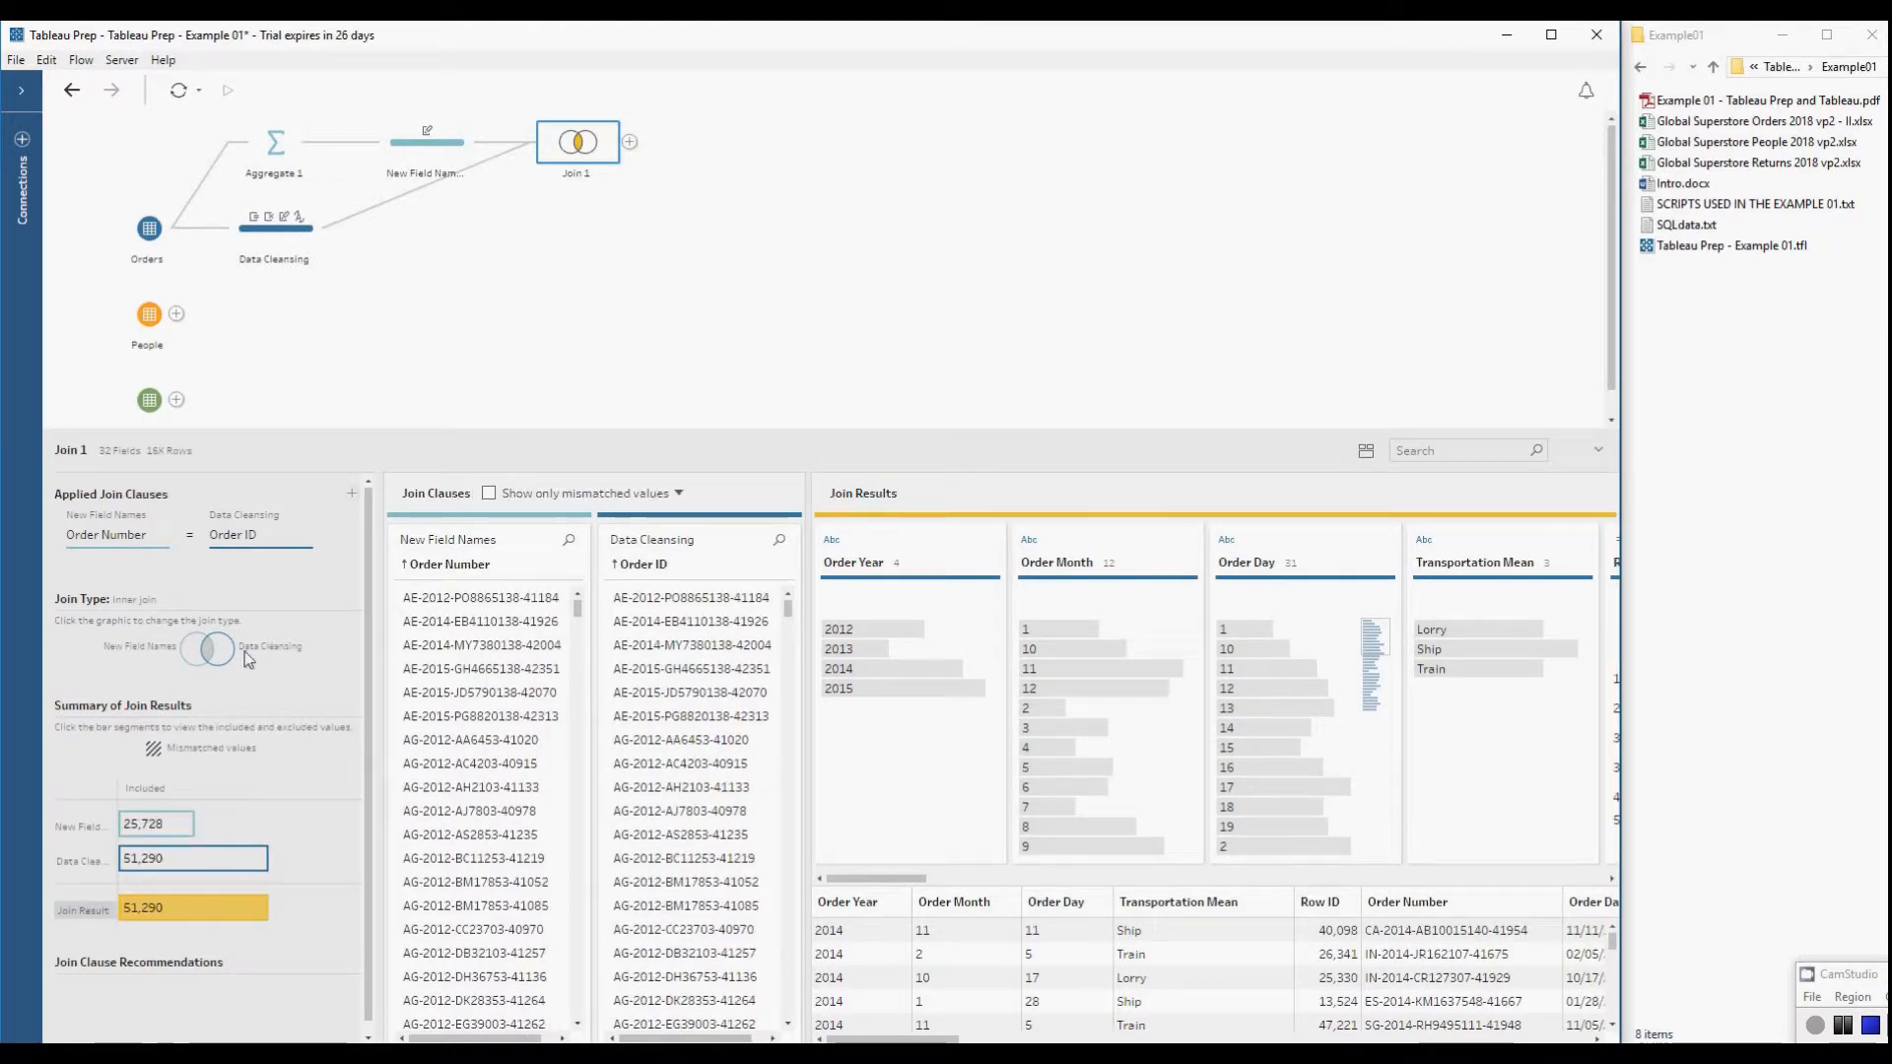
{"action": "left_click", "coordinate": [226, 648]}
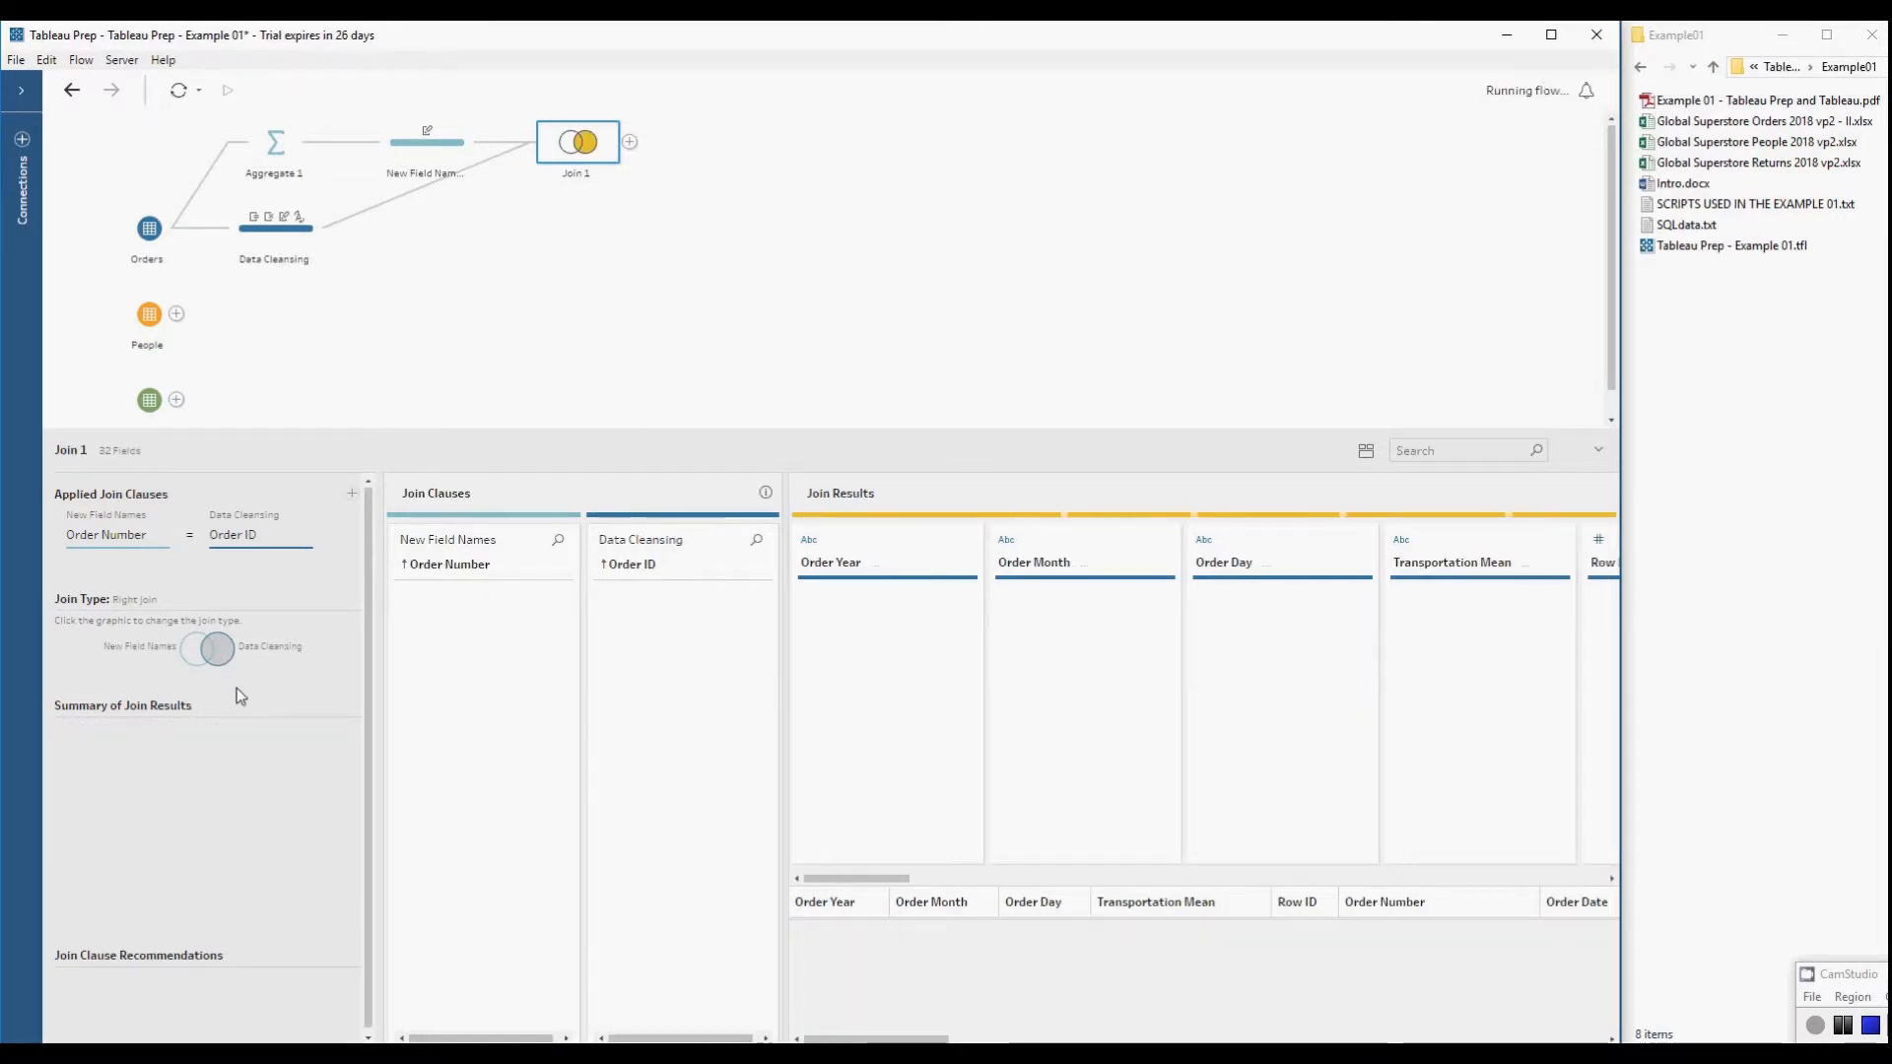
{"action": "left_click", "coordinate": [196, 662]}
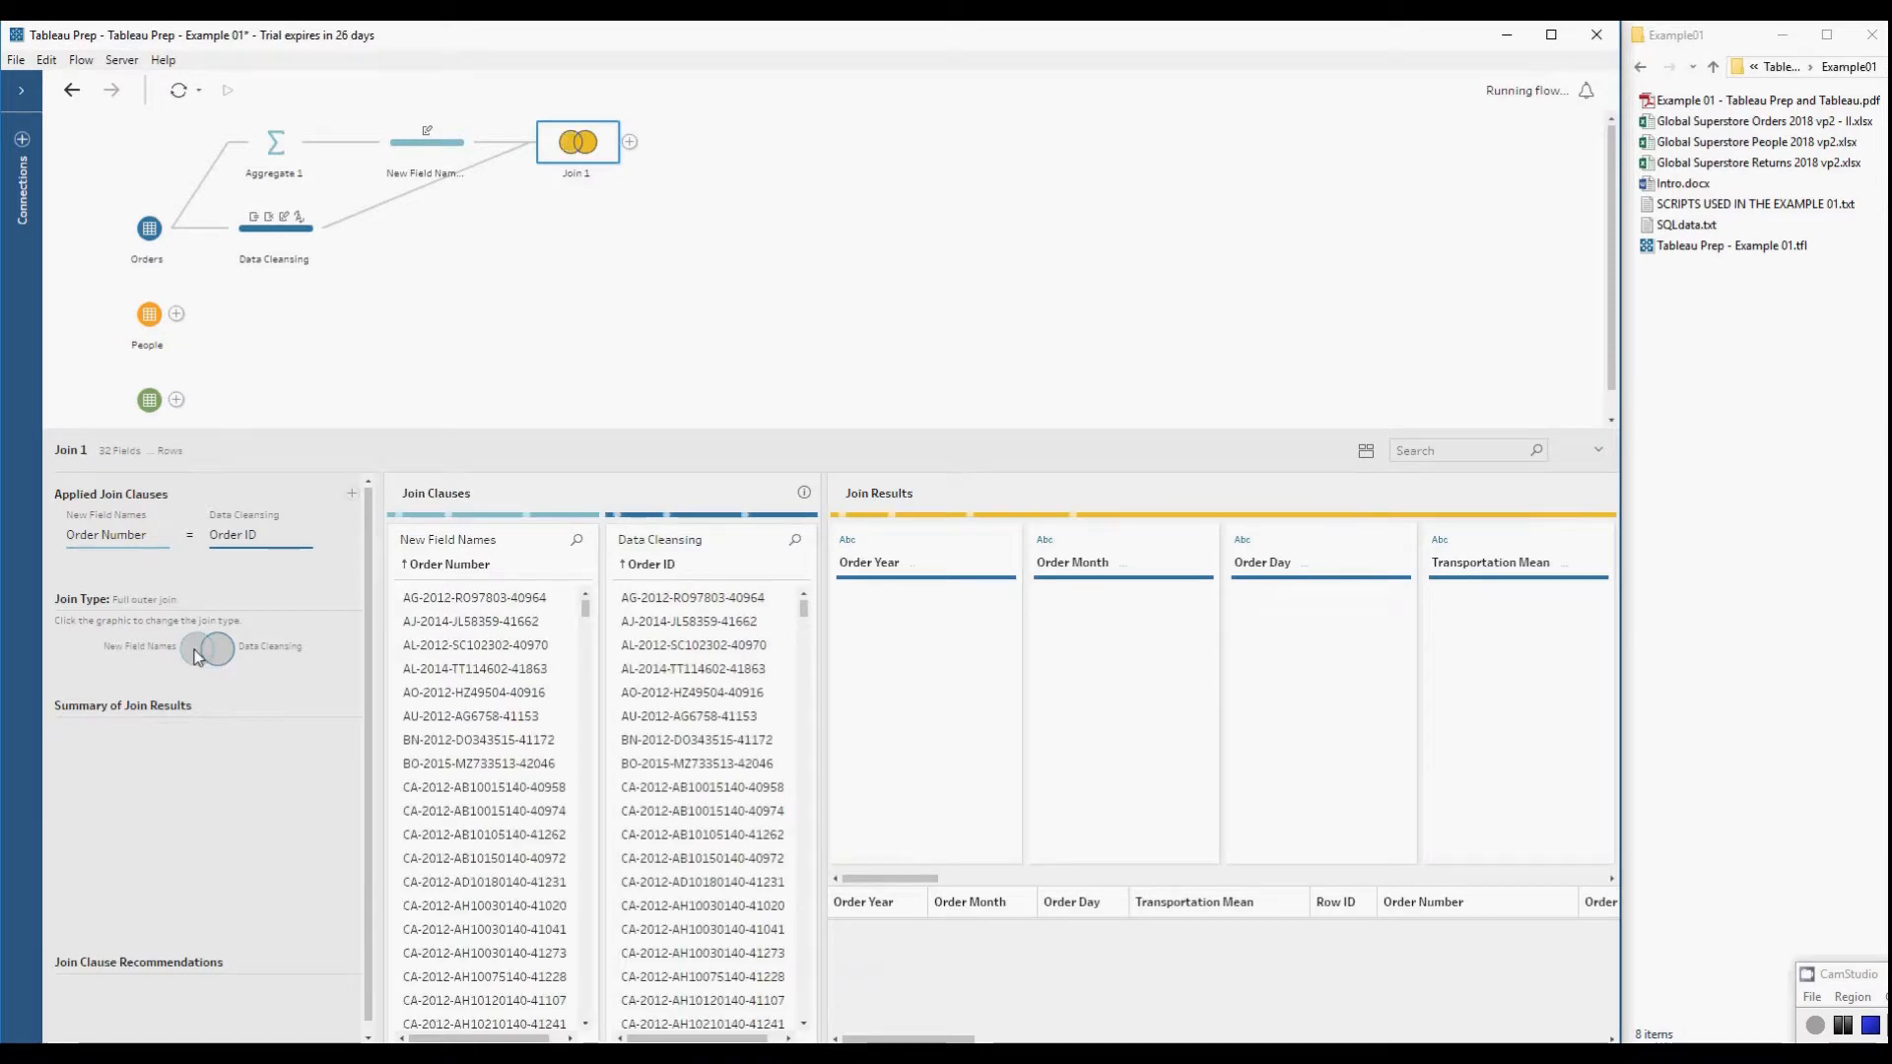
- Switch the type of Join 1 to a right join and finally set it to an inner join
{"action": "left_click", "coordinate": [227, 663]}
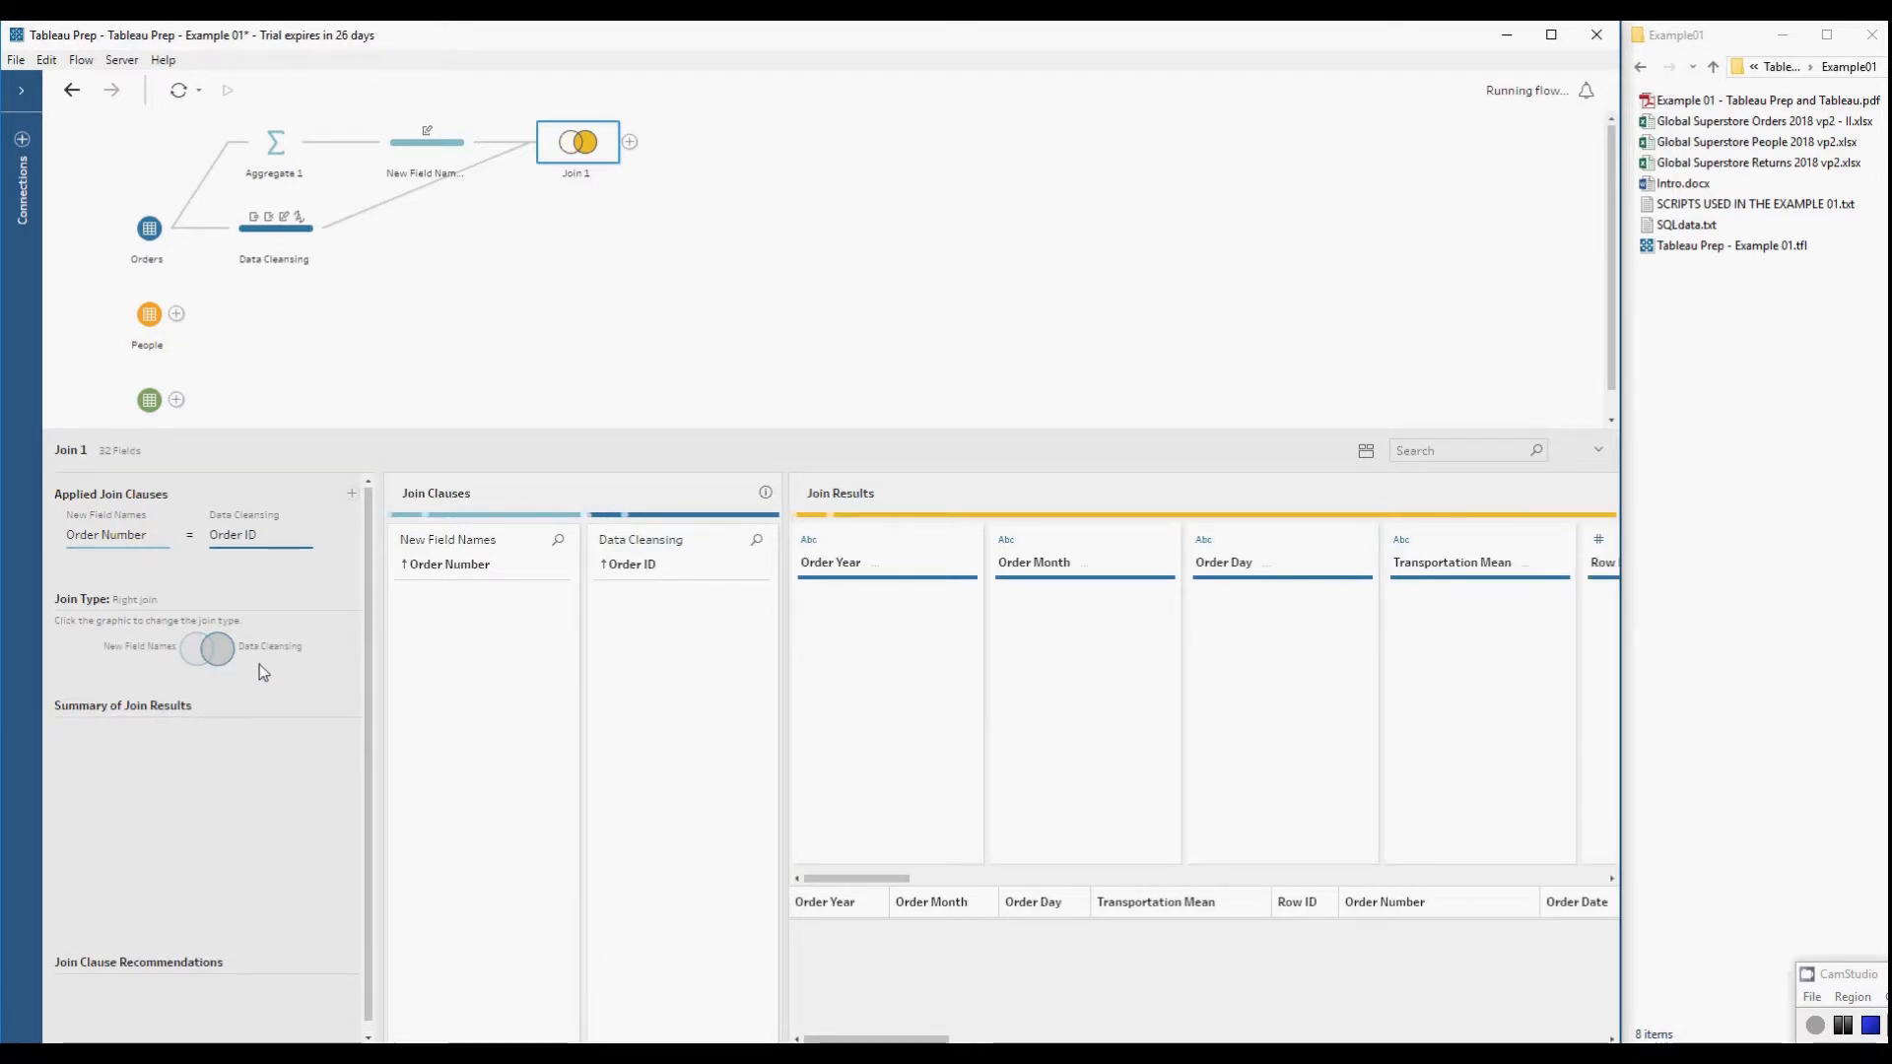
{"action": "left_click", "coordinate": [209, 654]}
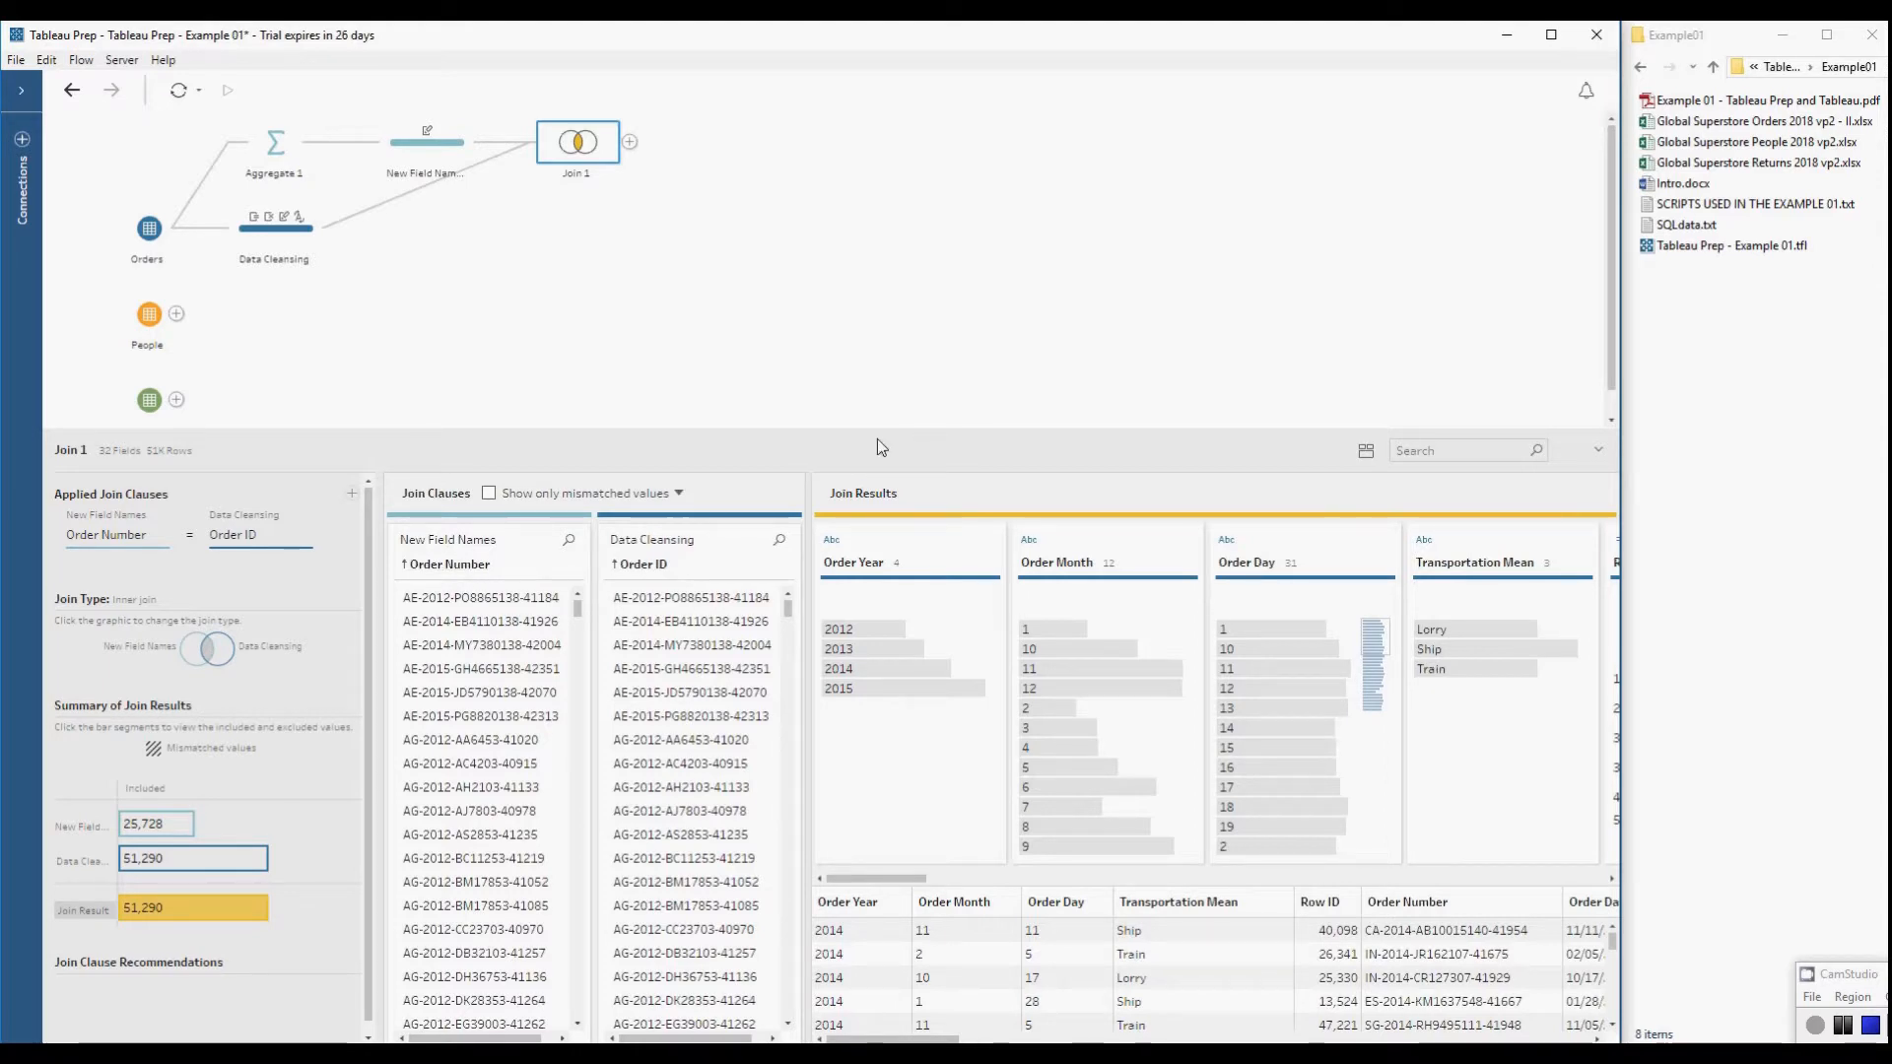
- Examine the fields of the Global Superstore Returns input and of the table in the Global Superstore People connection
{"action": "left_click", "coordinate": [21, 98]}
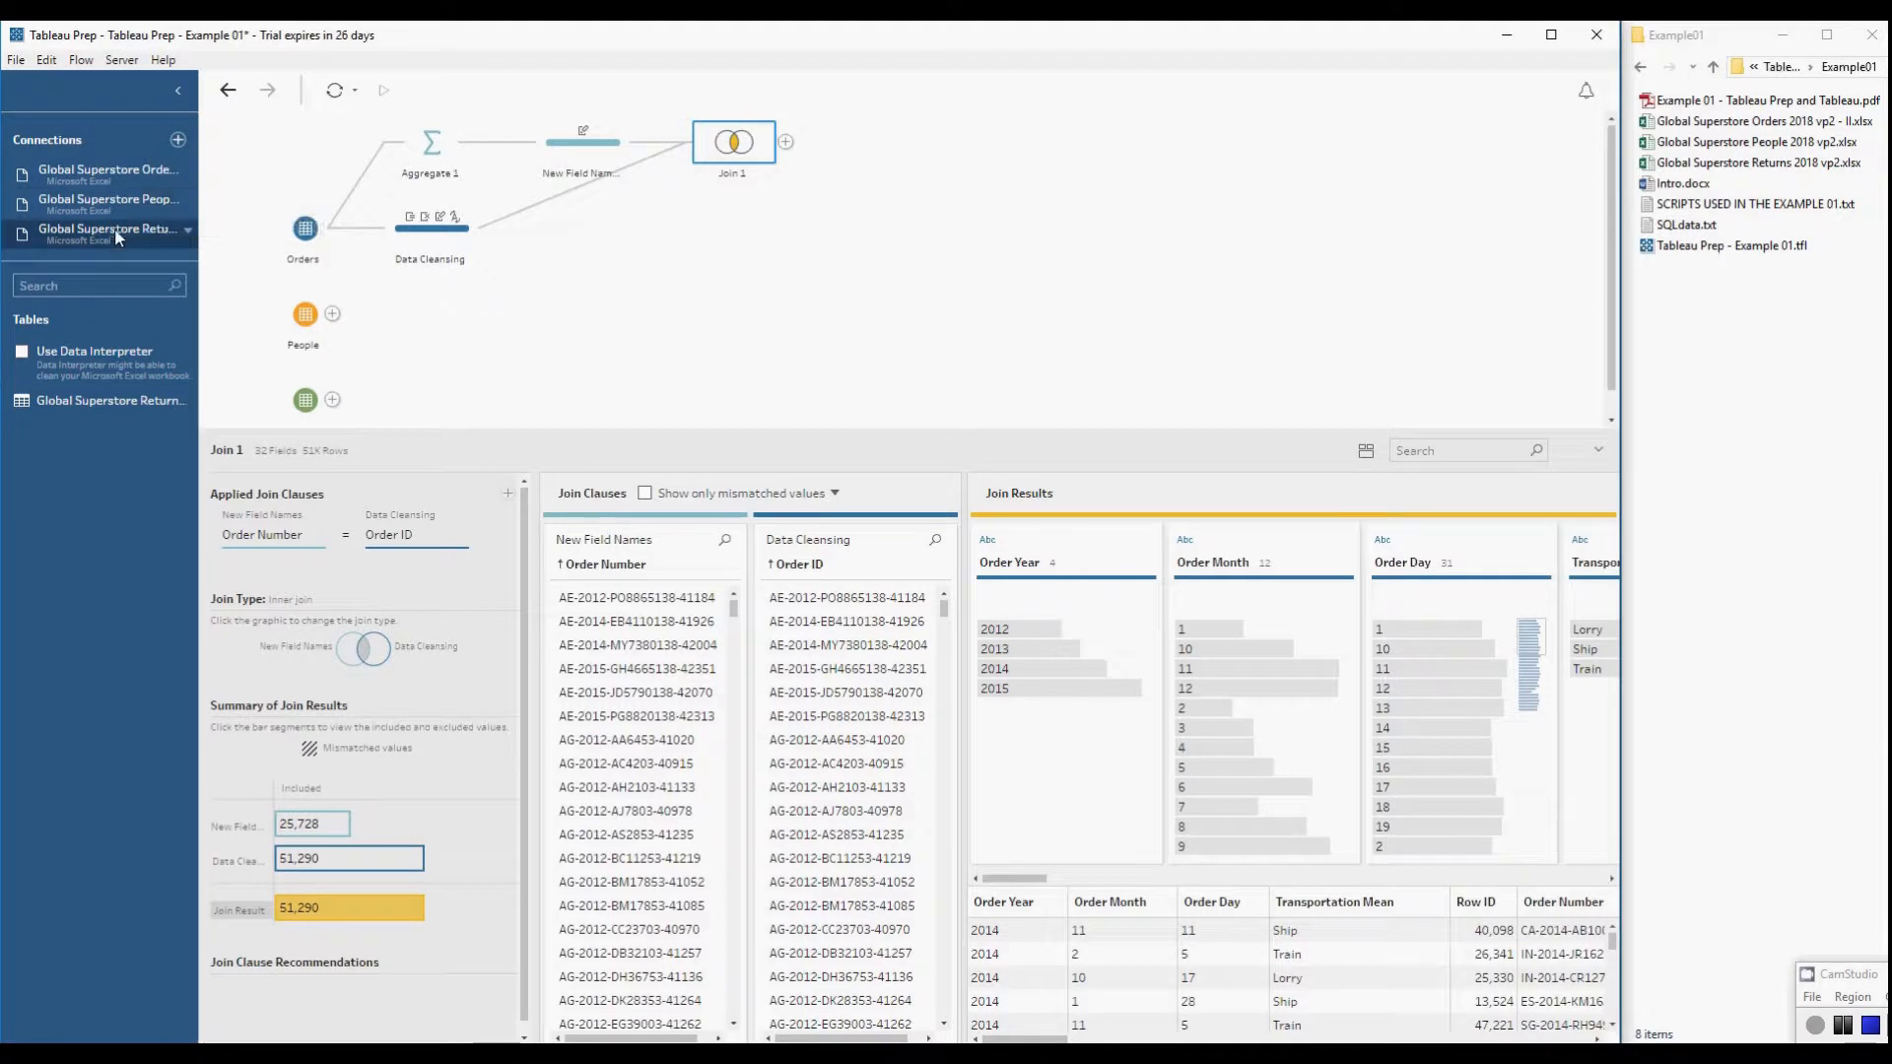
{"action": "left_click", "coordinate": [179, 93]}
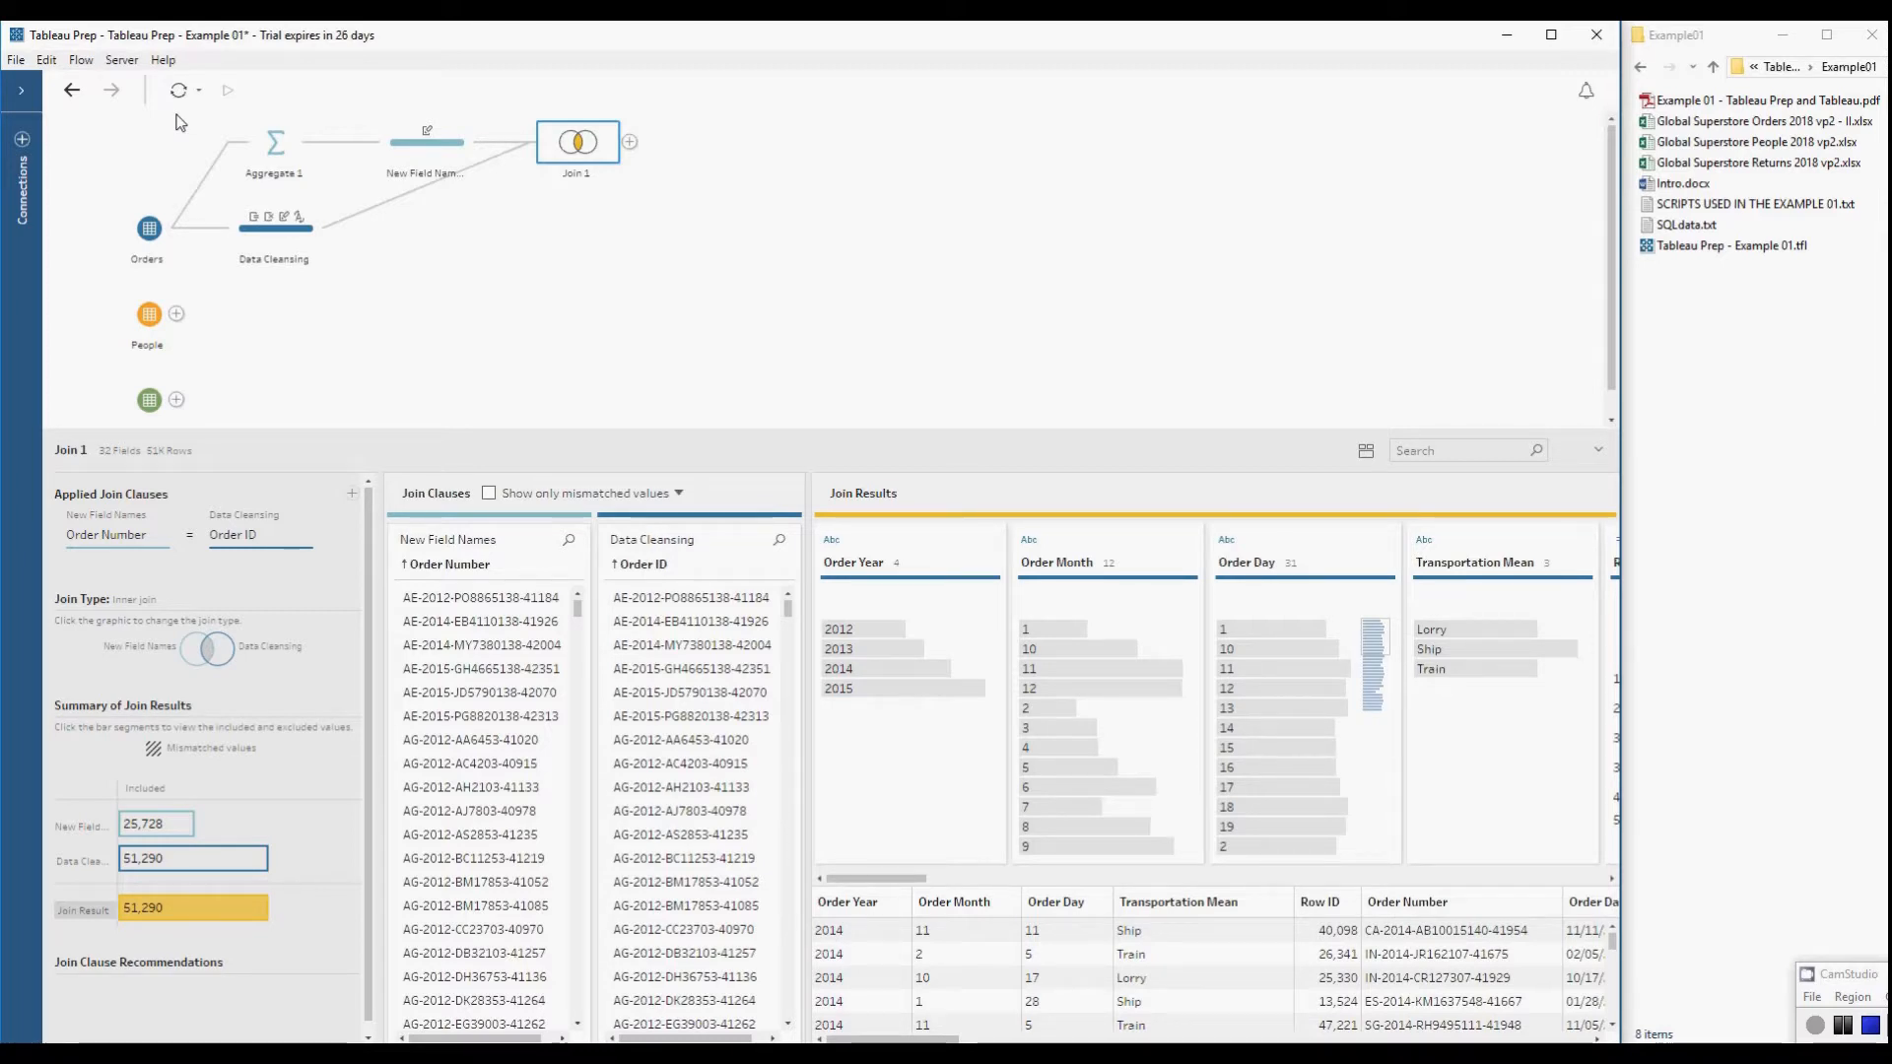
{"action": "left_click", "coordinate": [154, 418]}
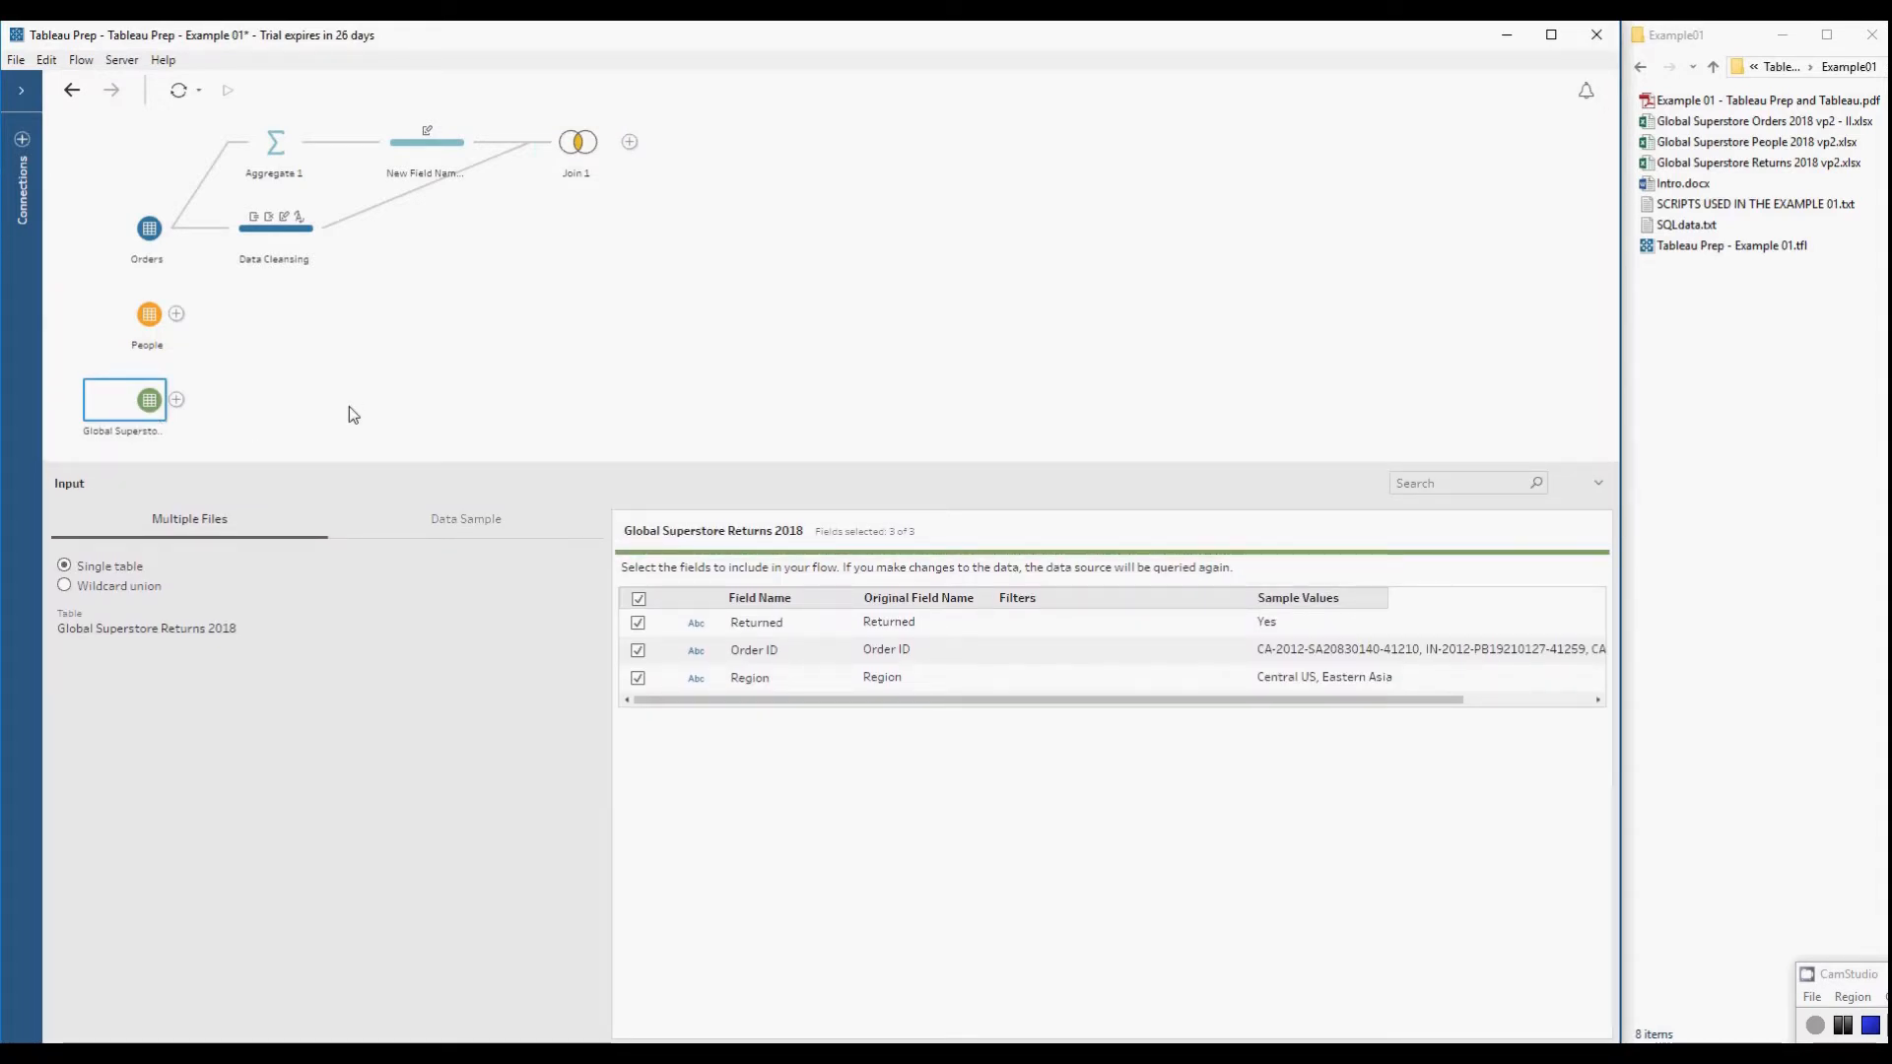
{"action": "left_click", "coordinate": [20, 89]}
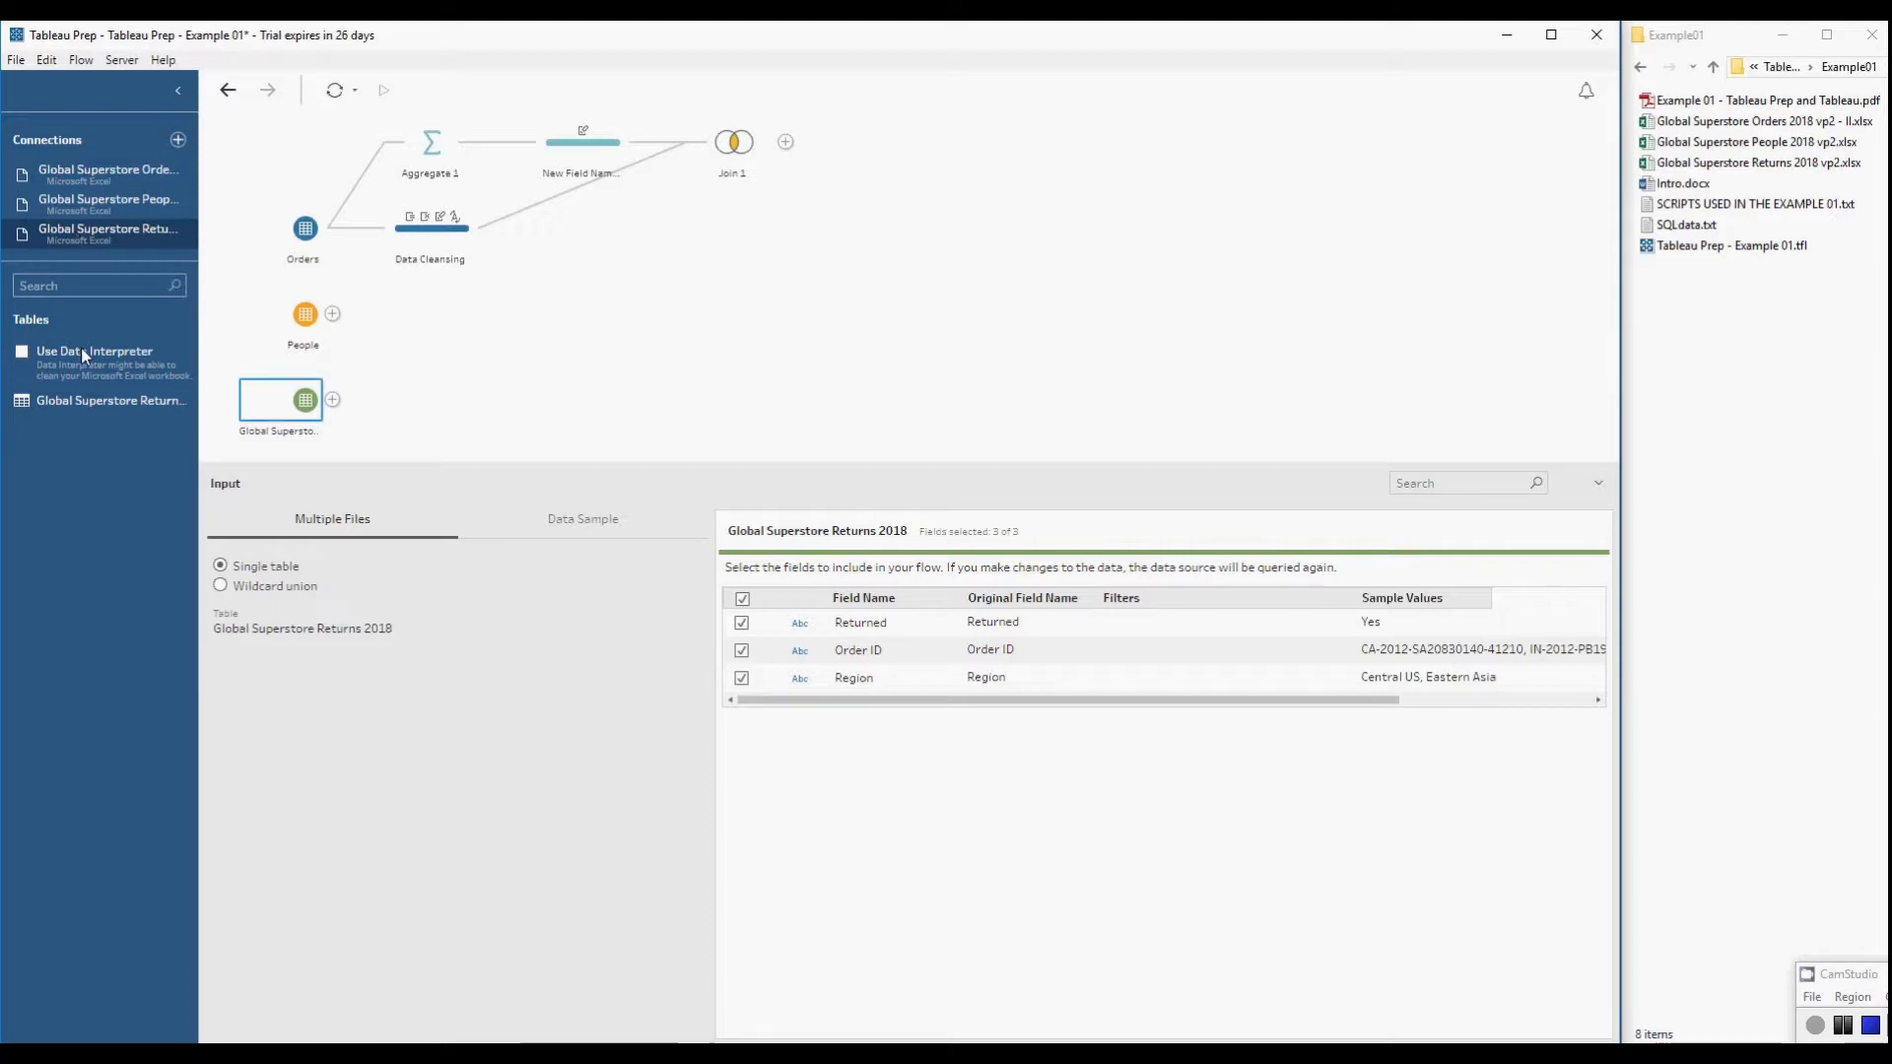
{"action": "left_click", "coordinate": [84, 204]}
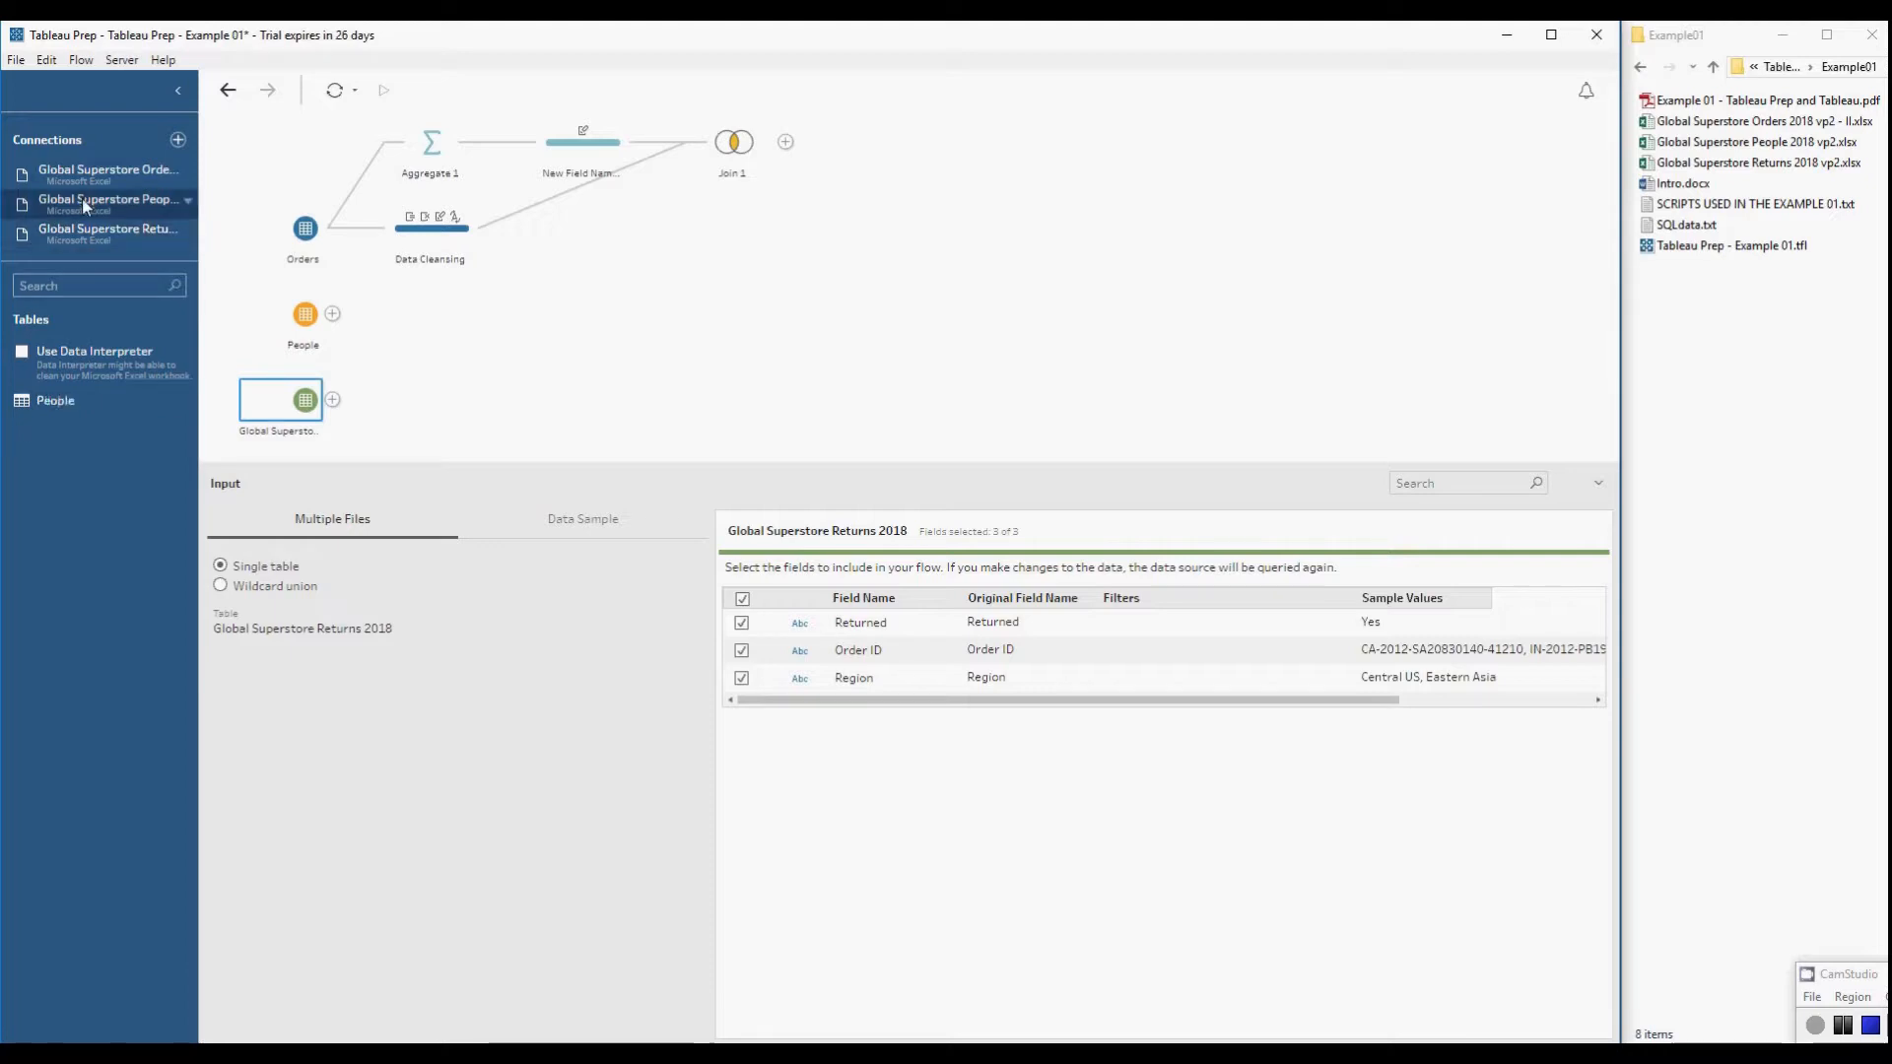
{"action": "left_click", "coordinate": [58, 401]}
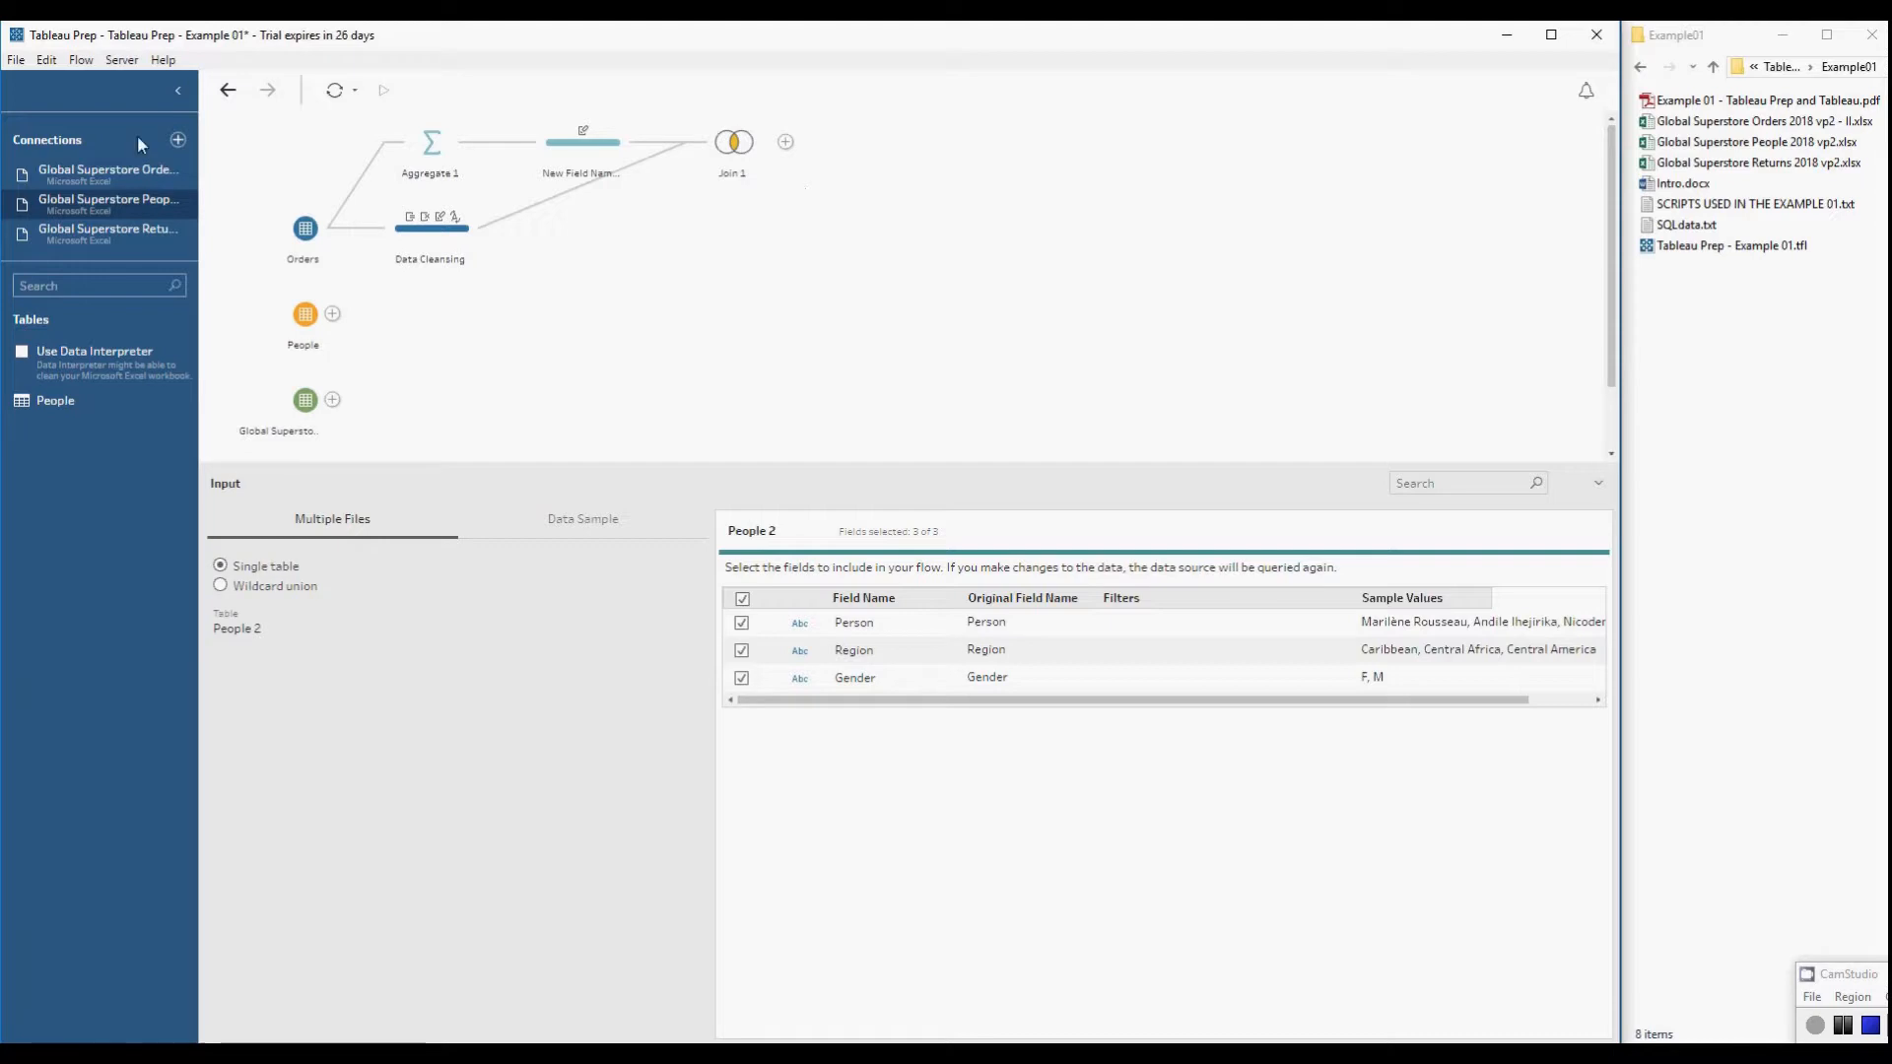
{"action": "left_click", "coordinate": [178, 91]}
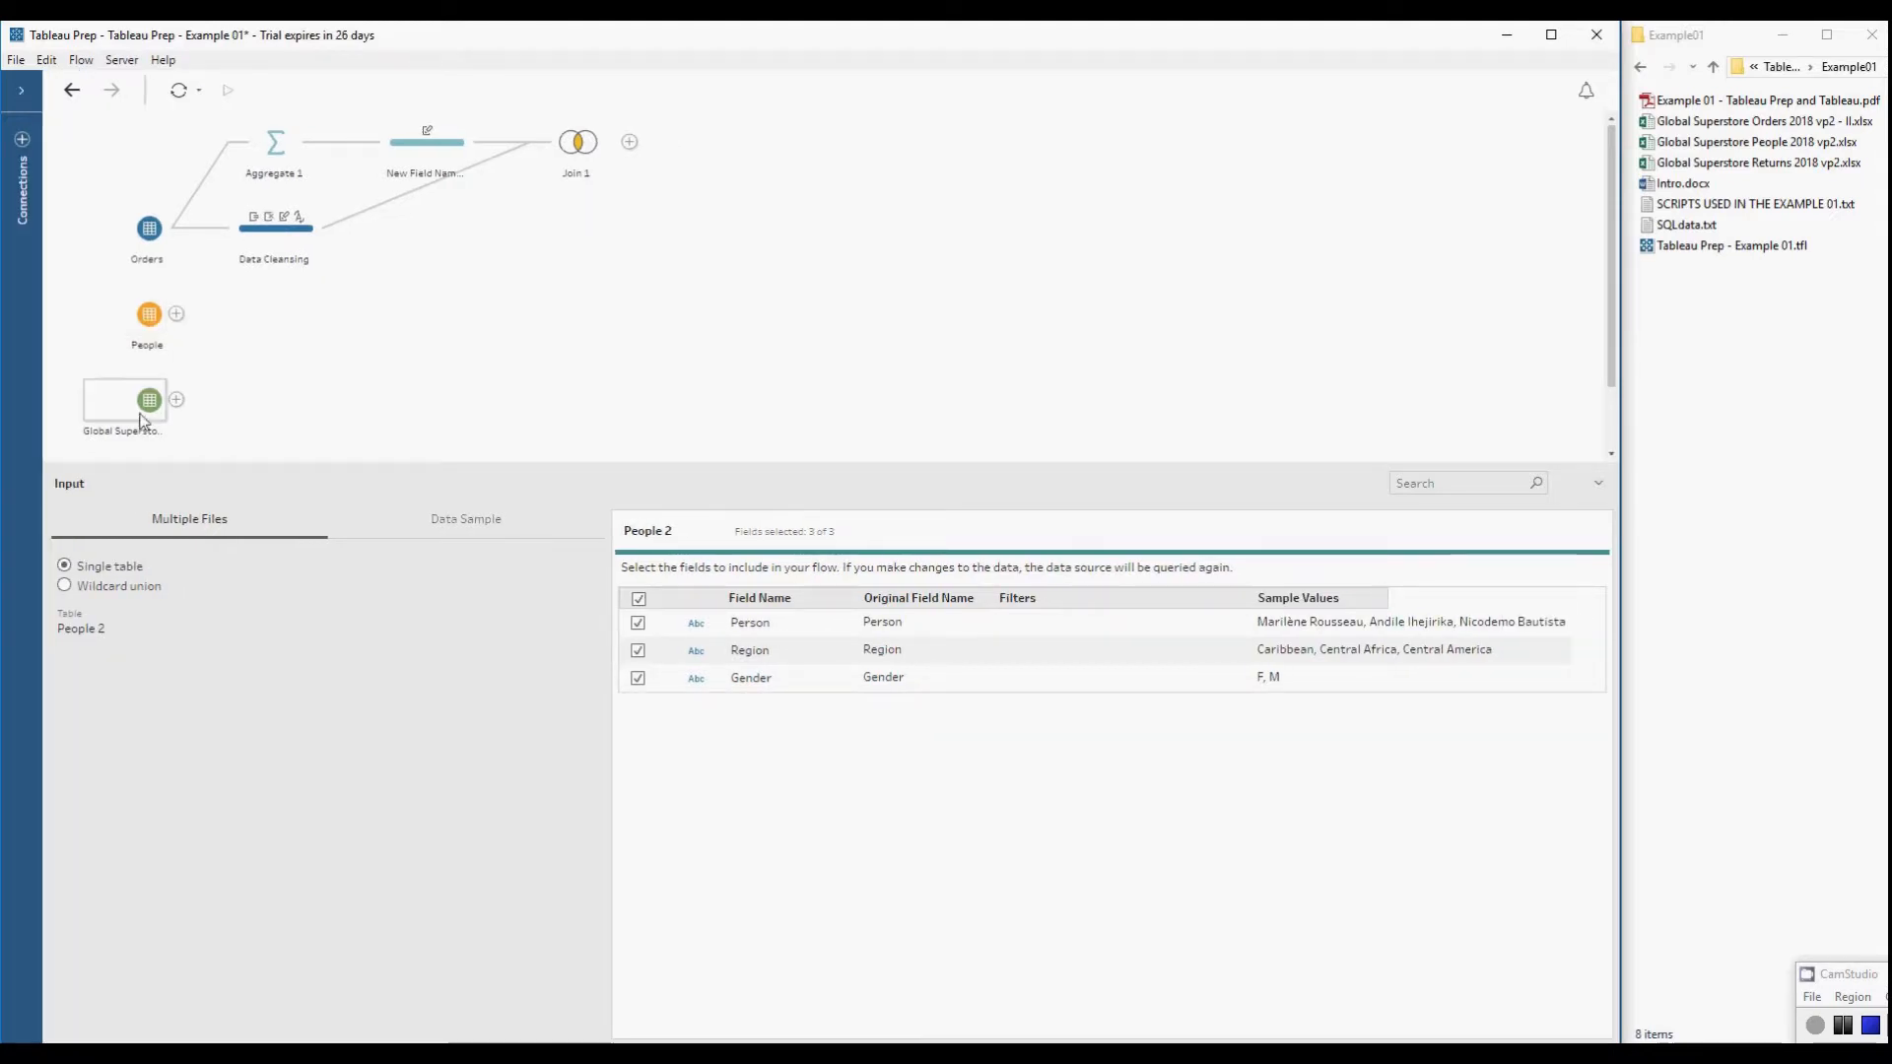
- Join the Global Superstore Returns input with Join 1, and join the People input with Join 1 in a separate join
{"action": "left_click_drag", "start_coordinate": [145, 407], "coordinate": [639, 144]}
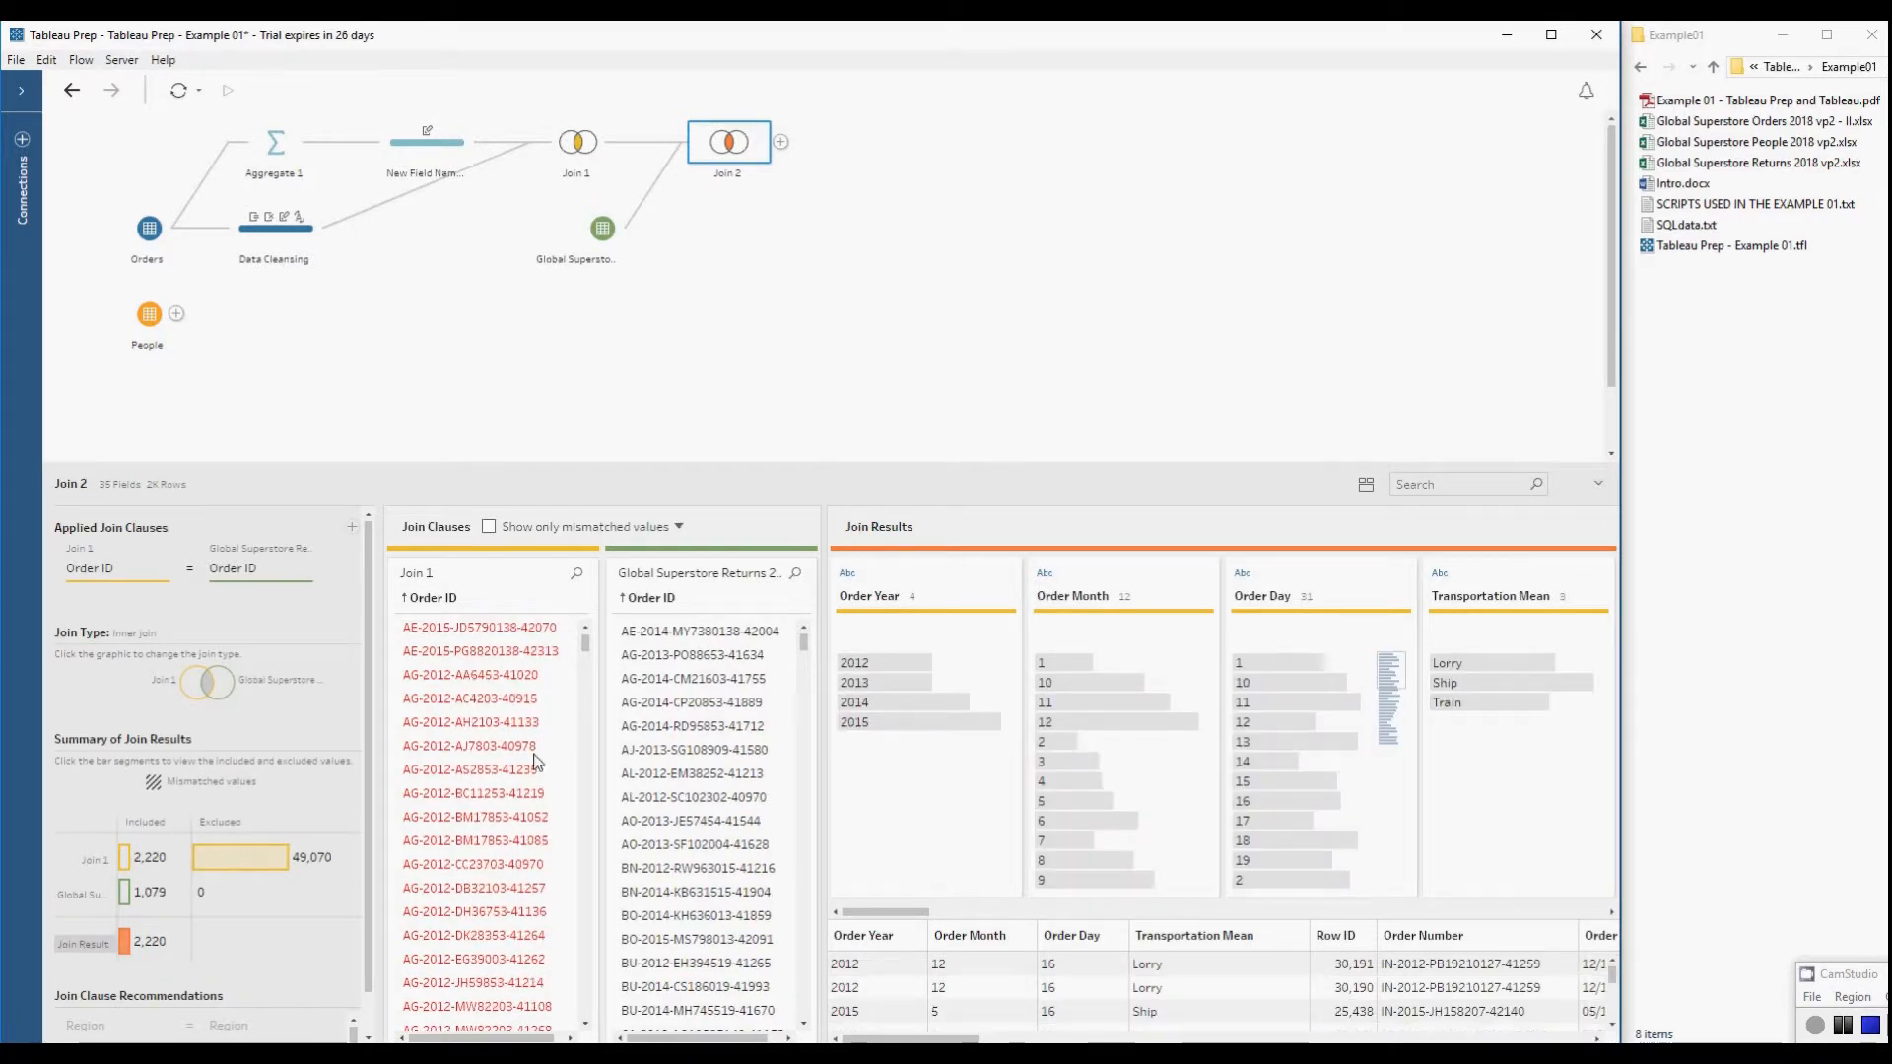
{"action": "scroll", "coordinate": [532, 758], "scroll_direction": "up", "scroll_amount": 2}
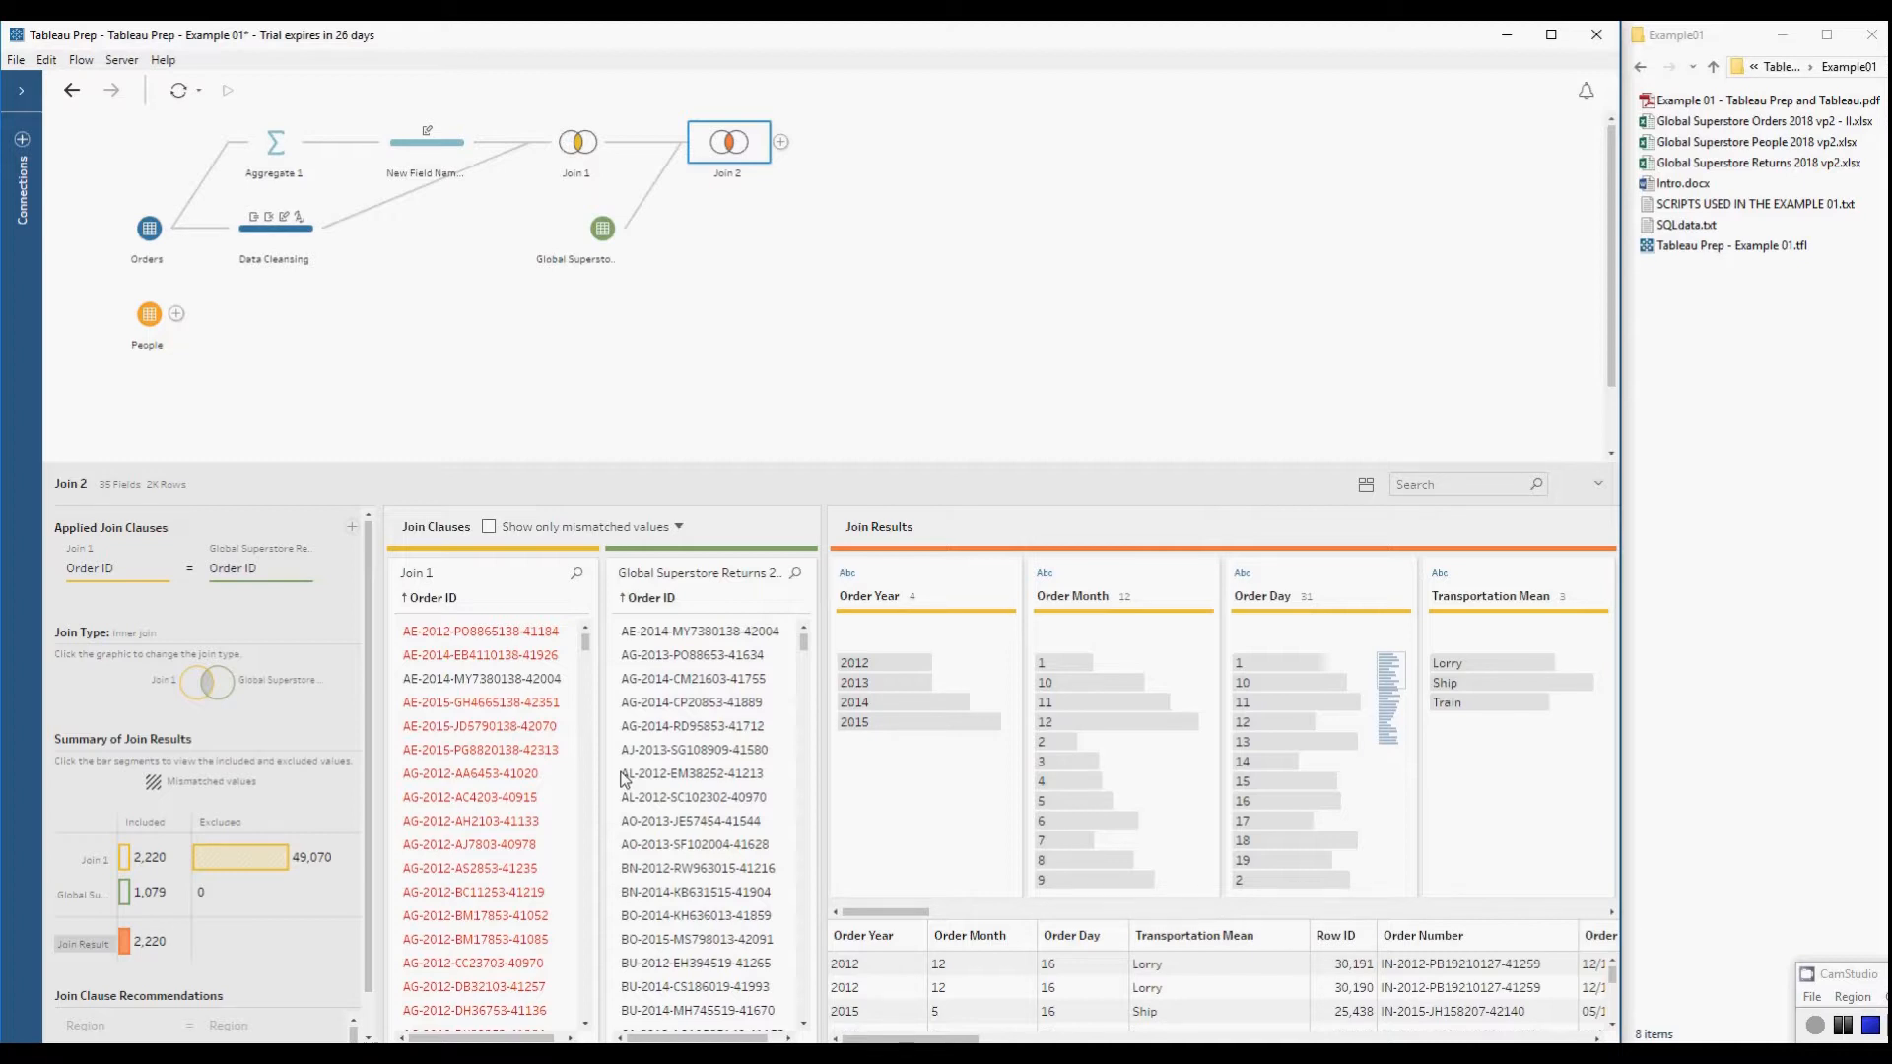
{"action": "left_click_drag", "start_coordinate": [150, 330], "coordinate": [637, 146]}
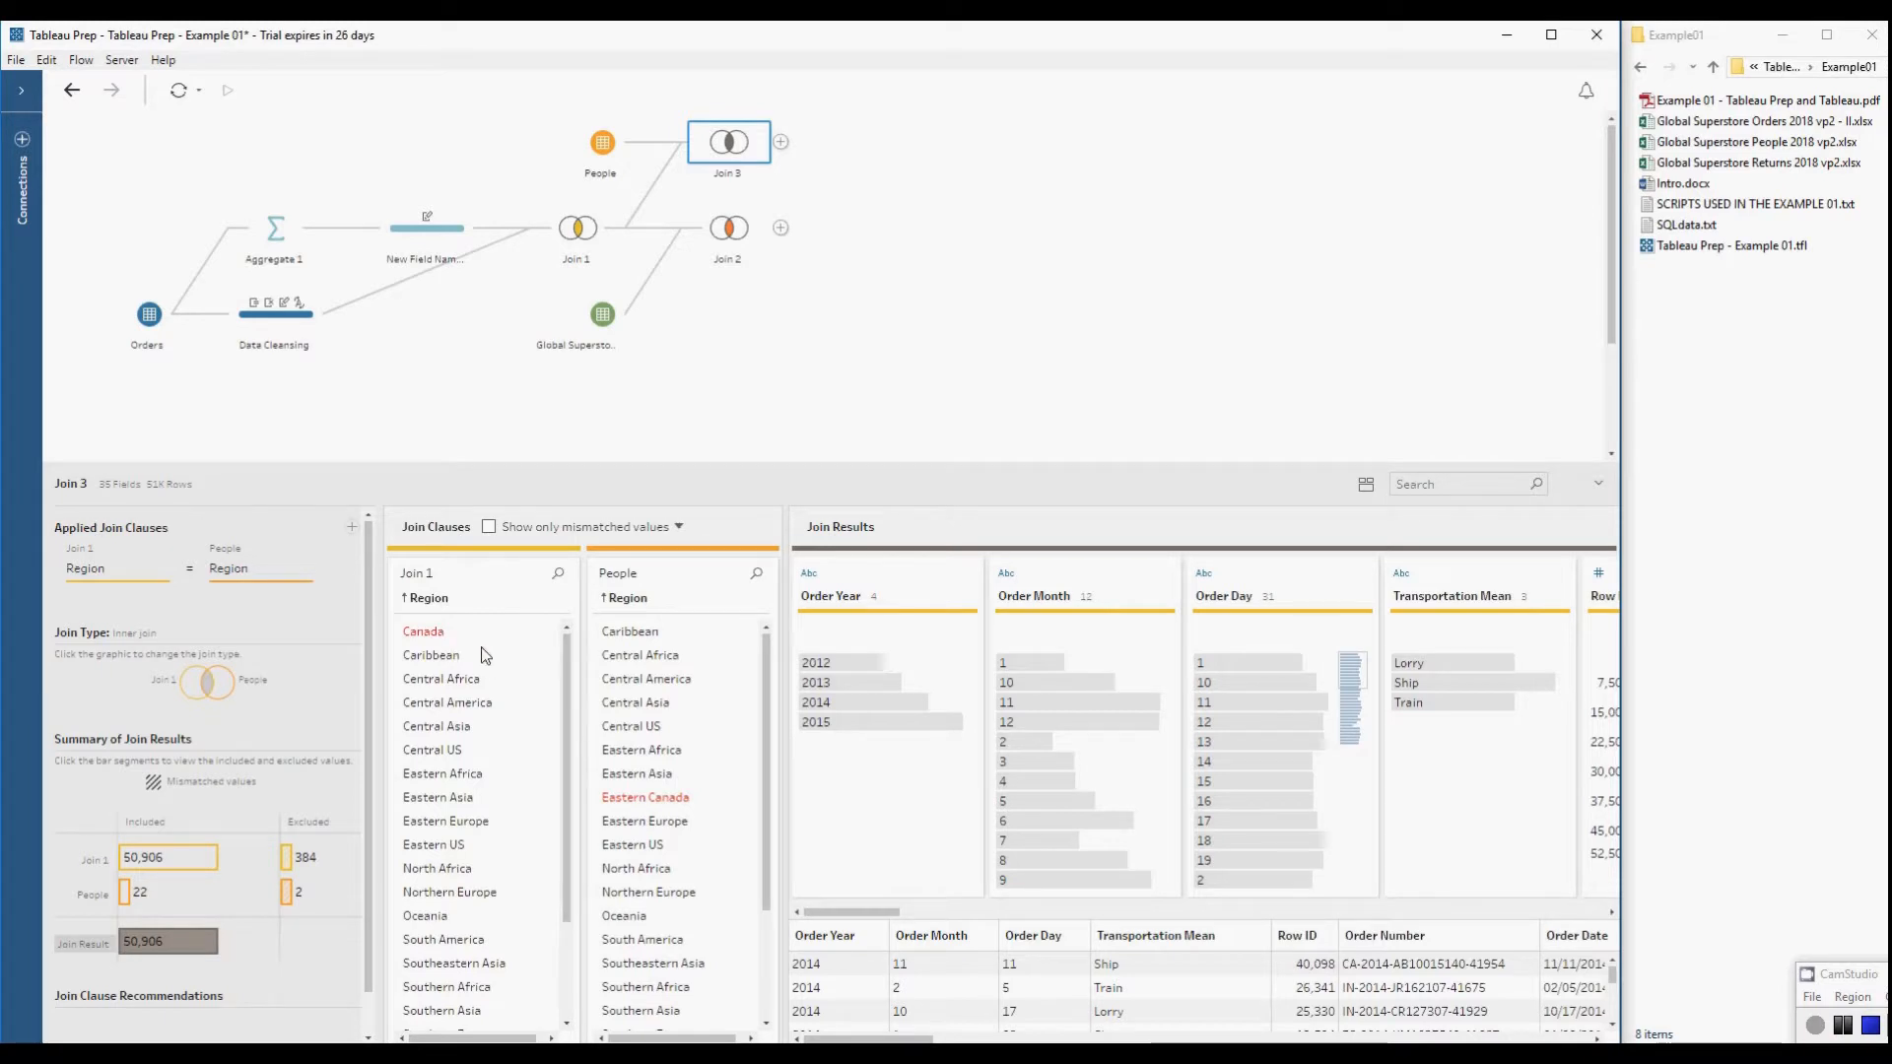
{"action": "left_click_drag", "start_coordinate": [565, 690], "coordinate": [538, 607]}
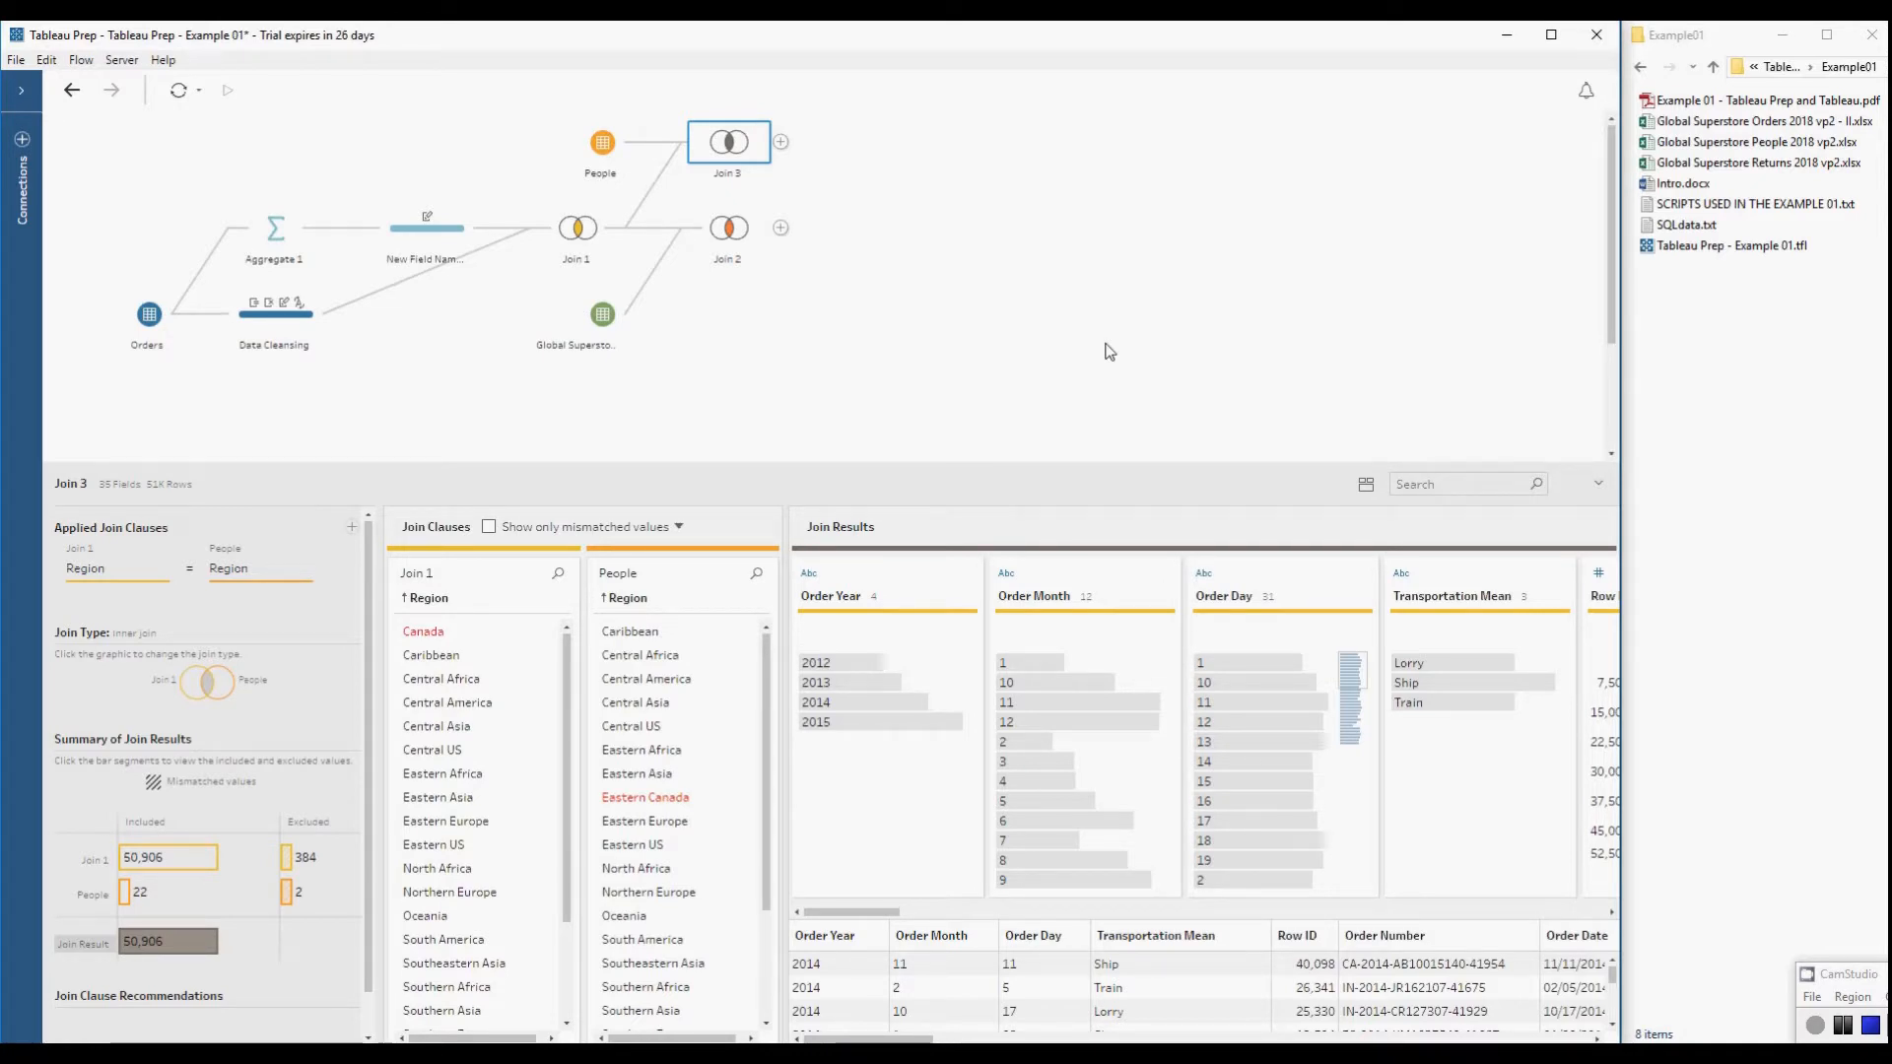
- Add an output step after Join 3 and name it Output People
{"action": "left_click", "coordinate": [780, 144]}
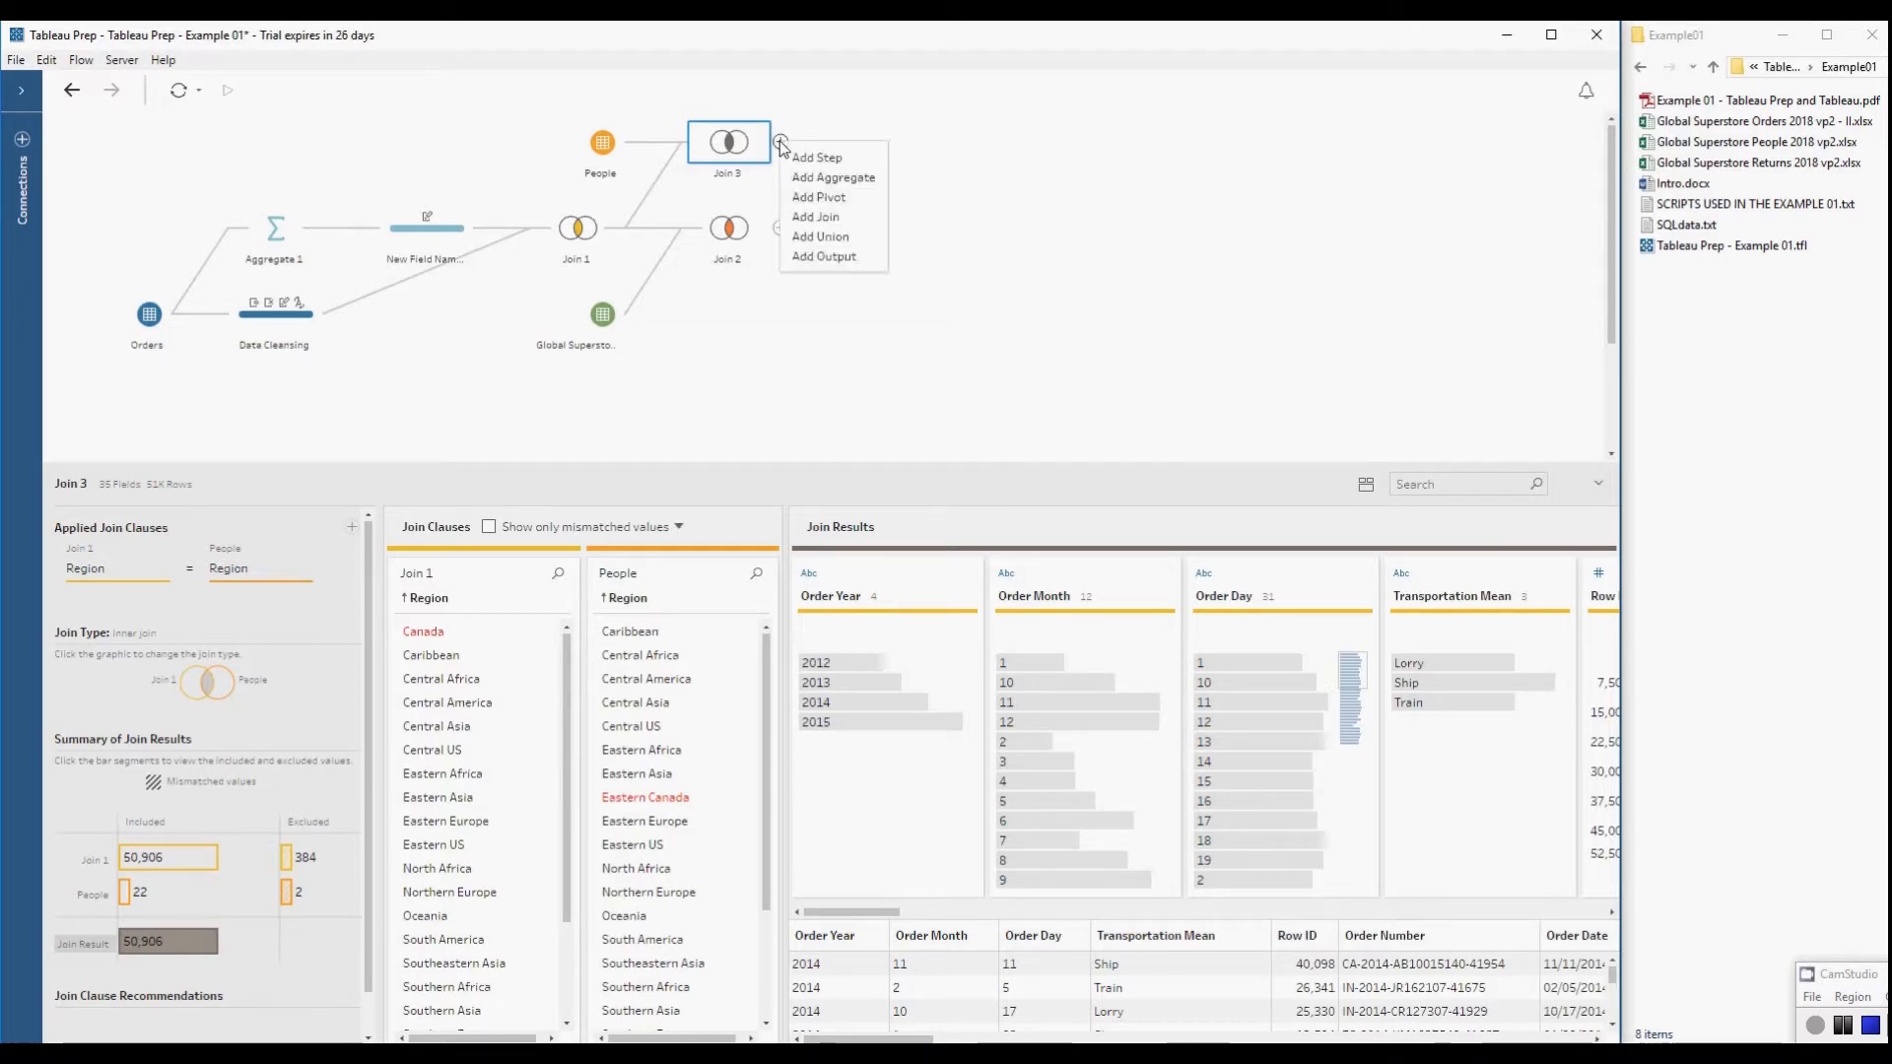
{"action": "left_click", "coordinate": [853, 255]}
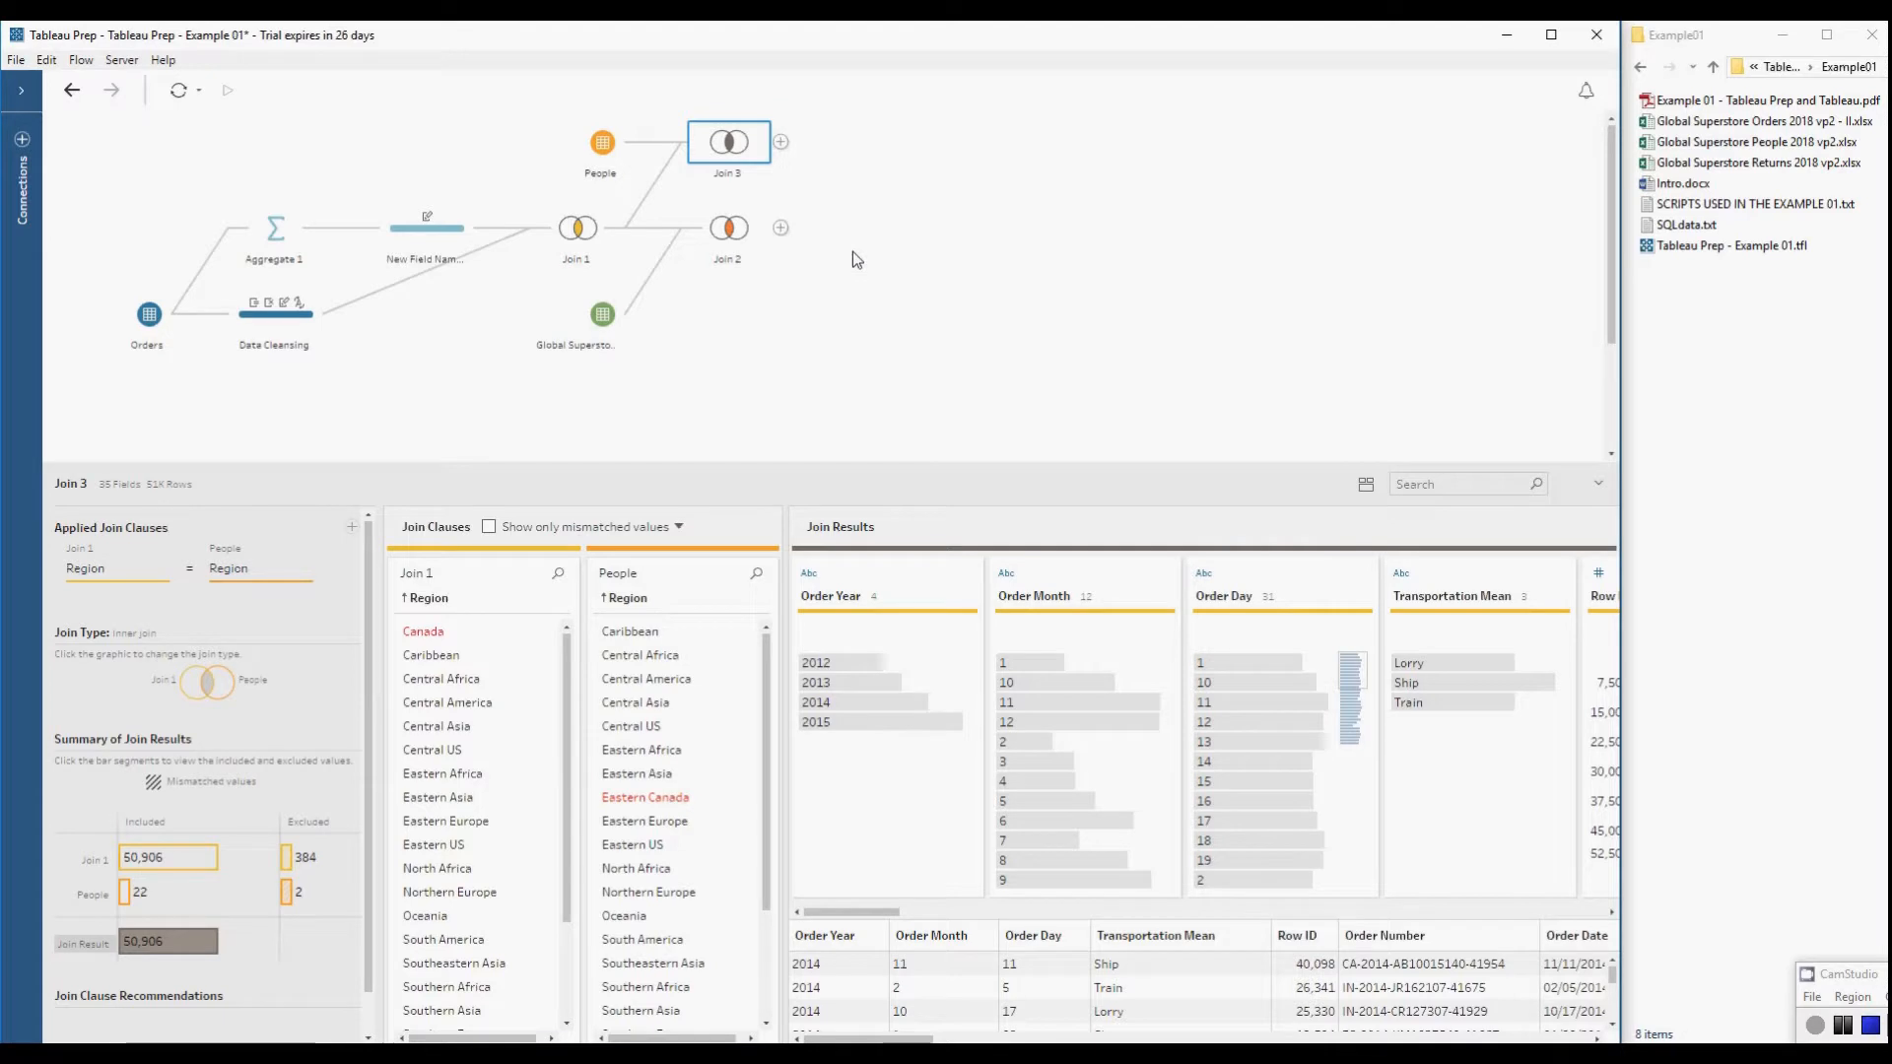
{"action": "double_click", "coordinate": [863, 177]}
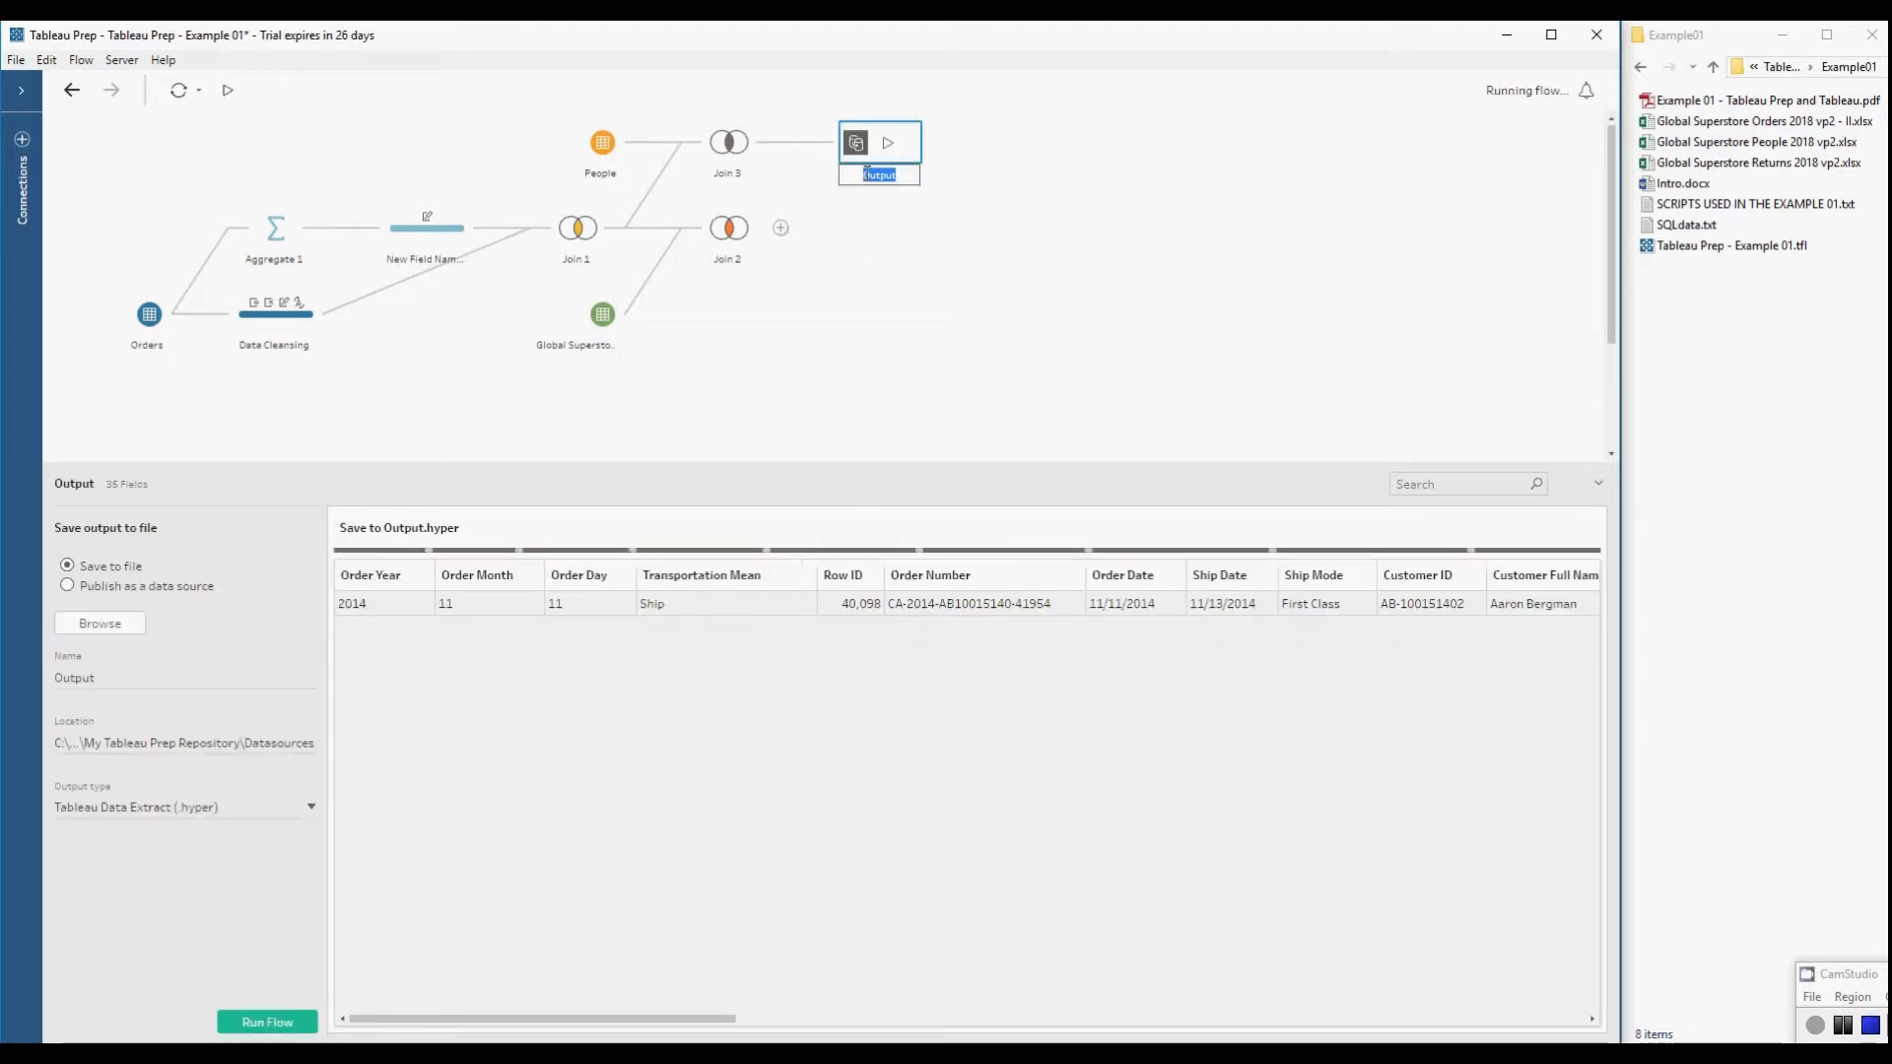
{"action": "left_click", "coordinate": [892, 177]}
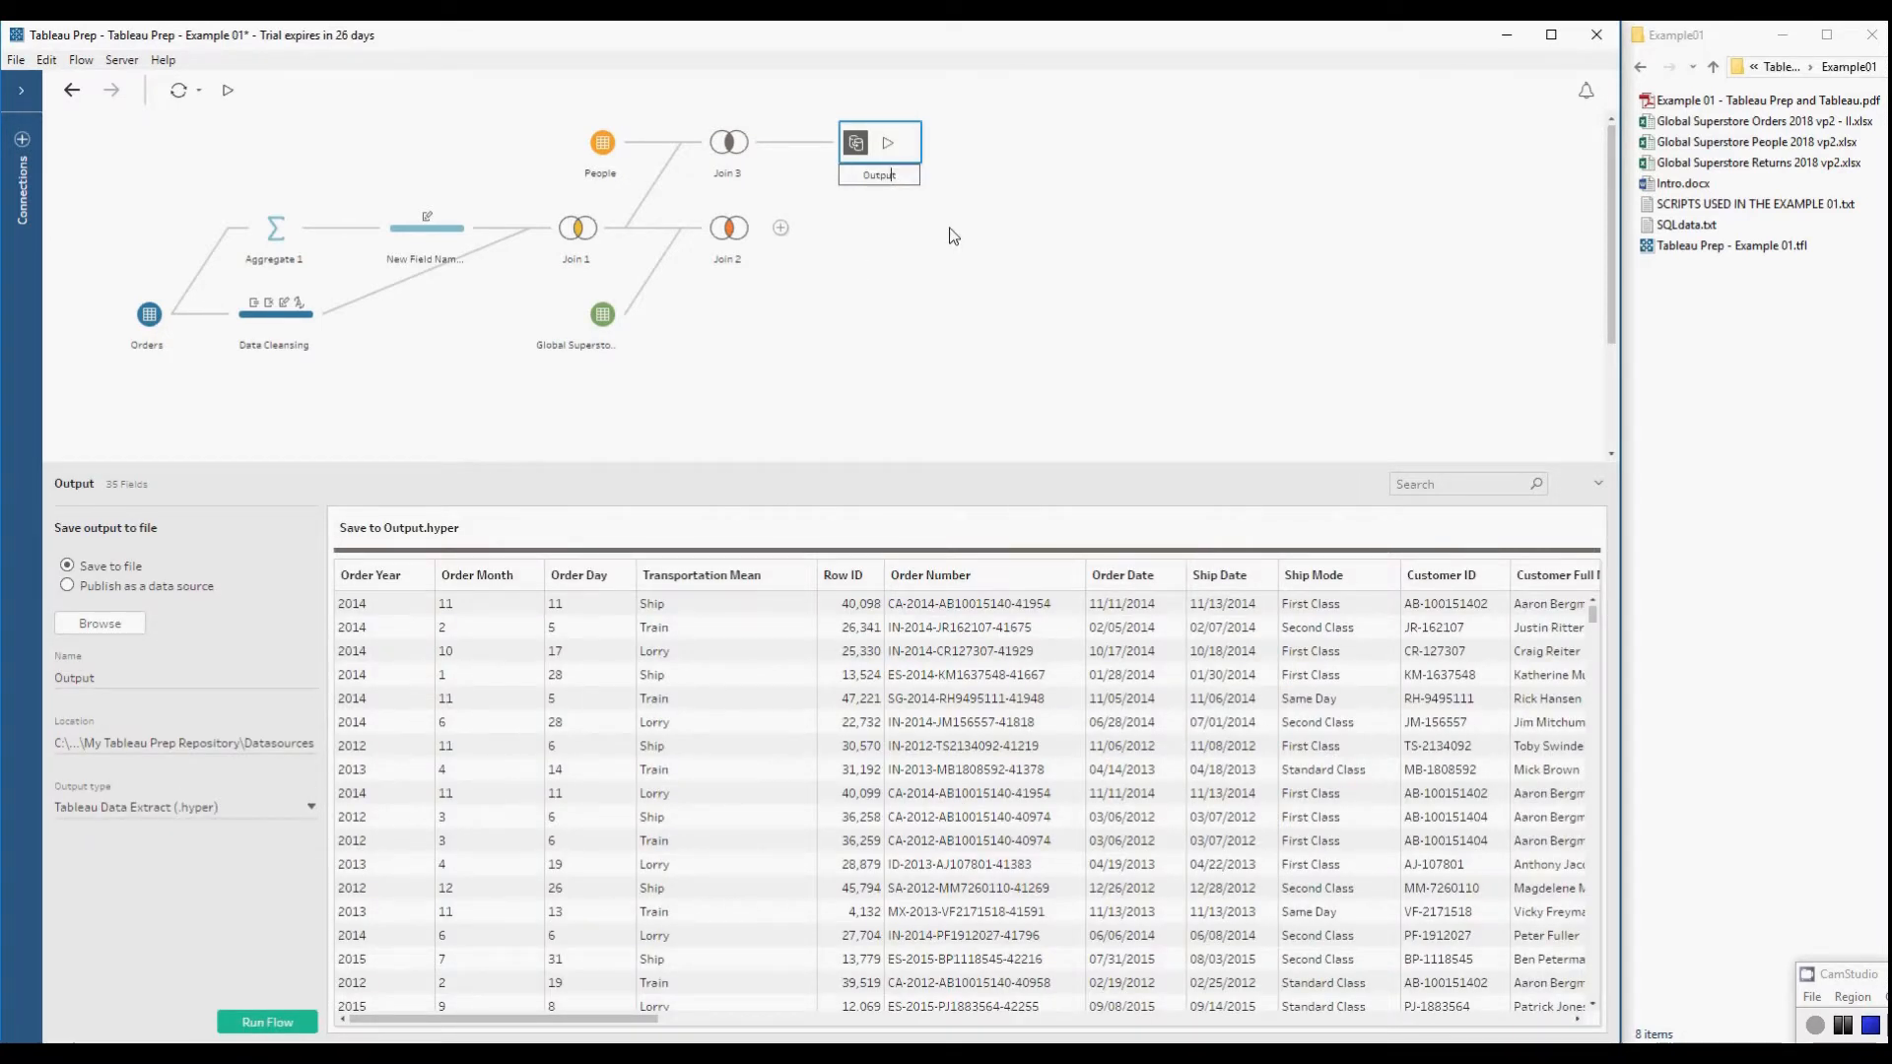
{"action": "type", "text": "People"}
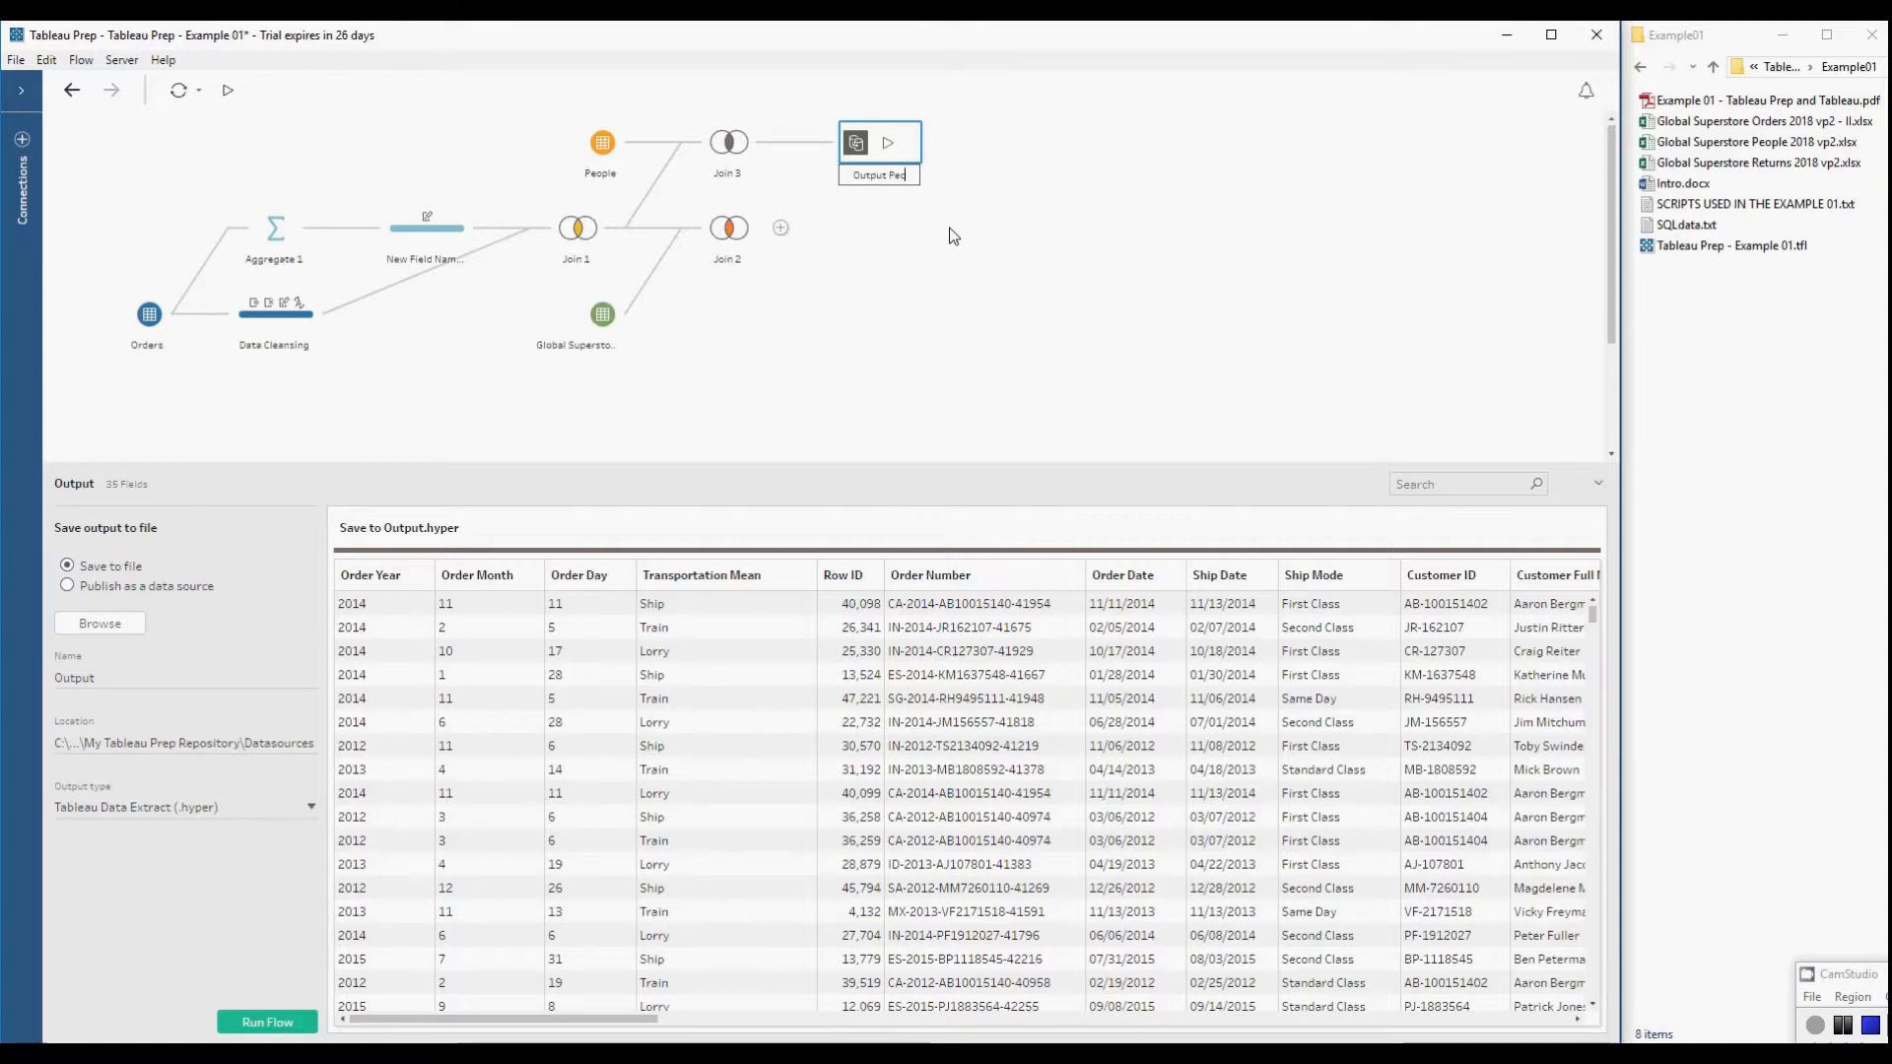
{"action": "key", "text": "Return"}
- Add an output step named Output Orders Returned after Join 2, and save the flow
{"action": "left_click", "coordinate": [782, 229]}
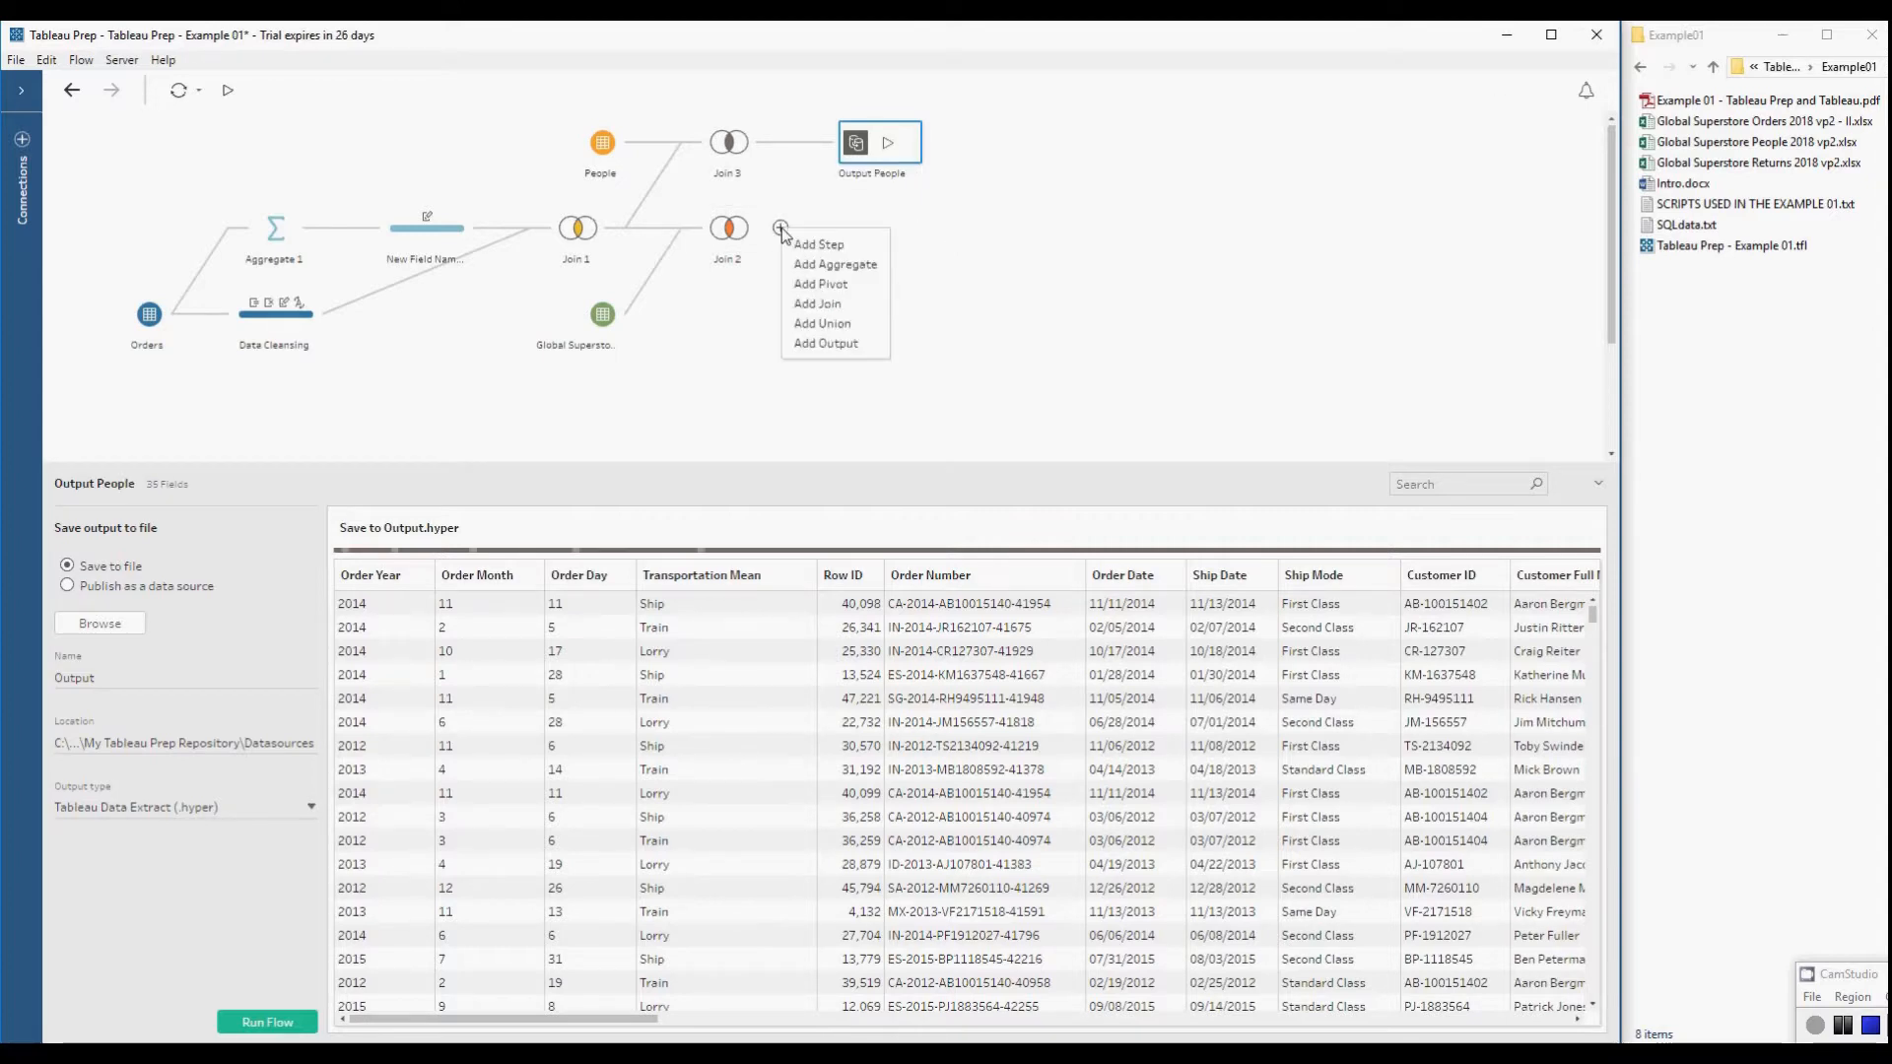
{"action": "left_click", "coordinate": [830, 345]}
{"action": "double_click", "coordinate": [859, 261]}
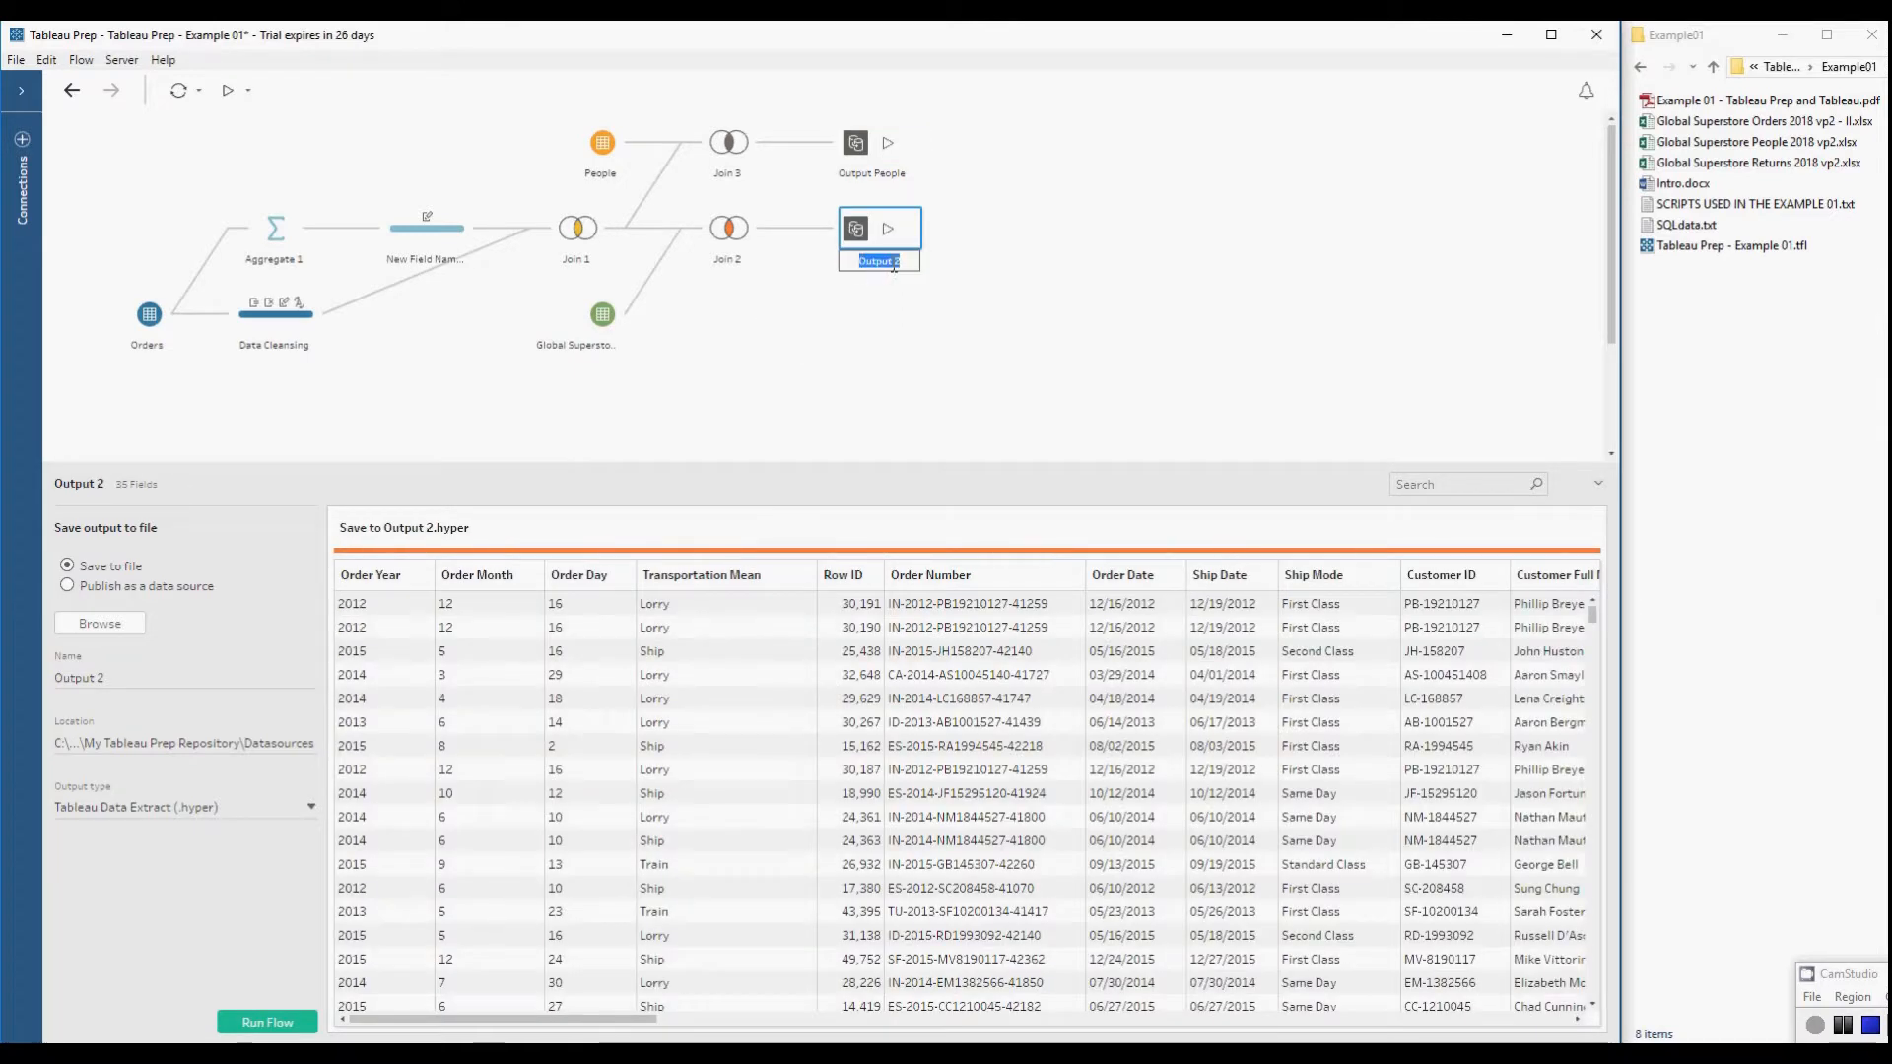
{"action": "type", "text": "Output Orders Ret"}
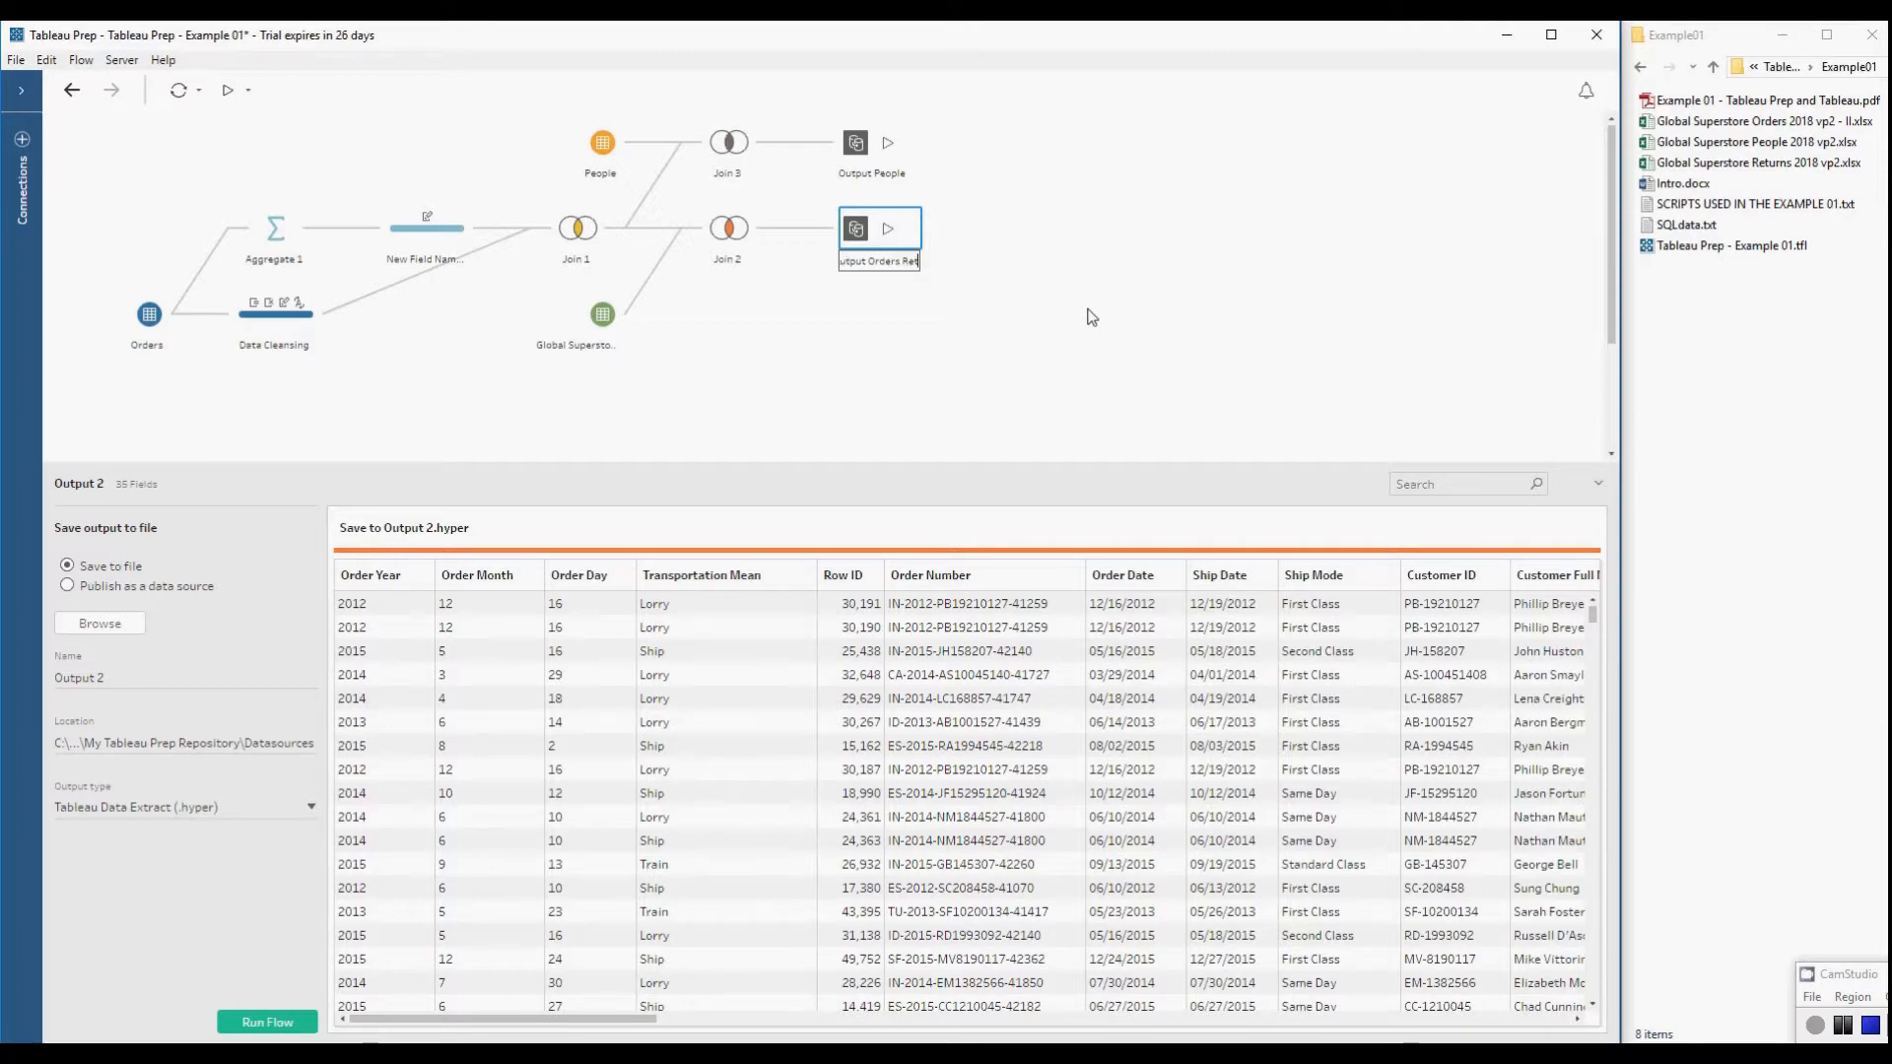
{"action": "type", "text": "urned"}
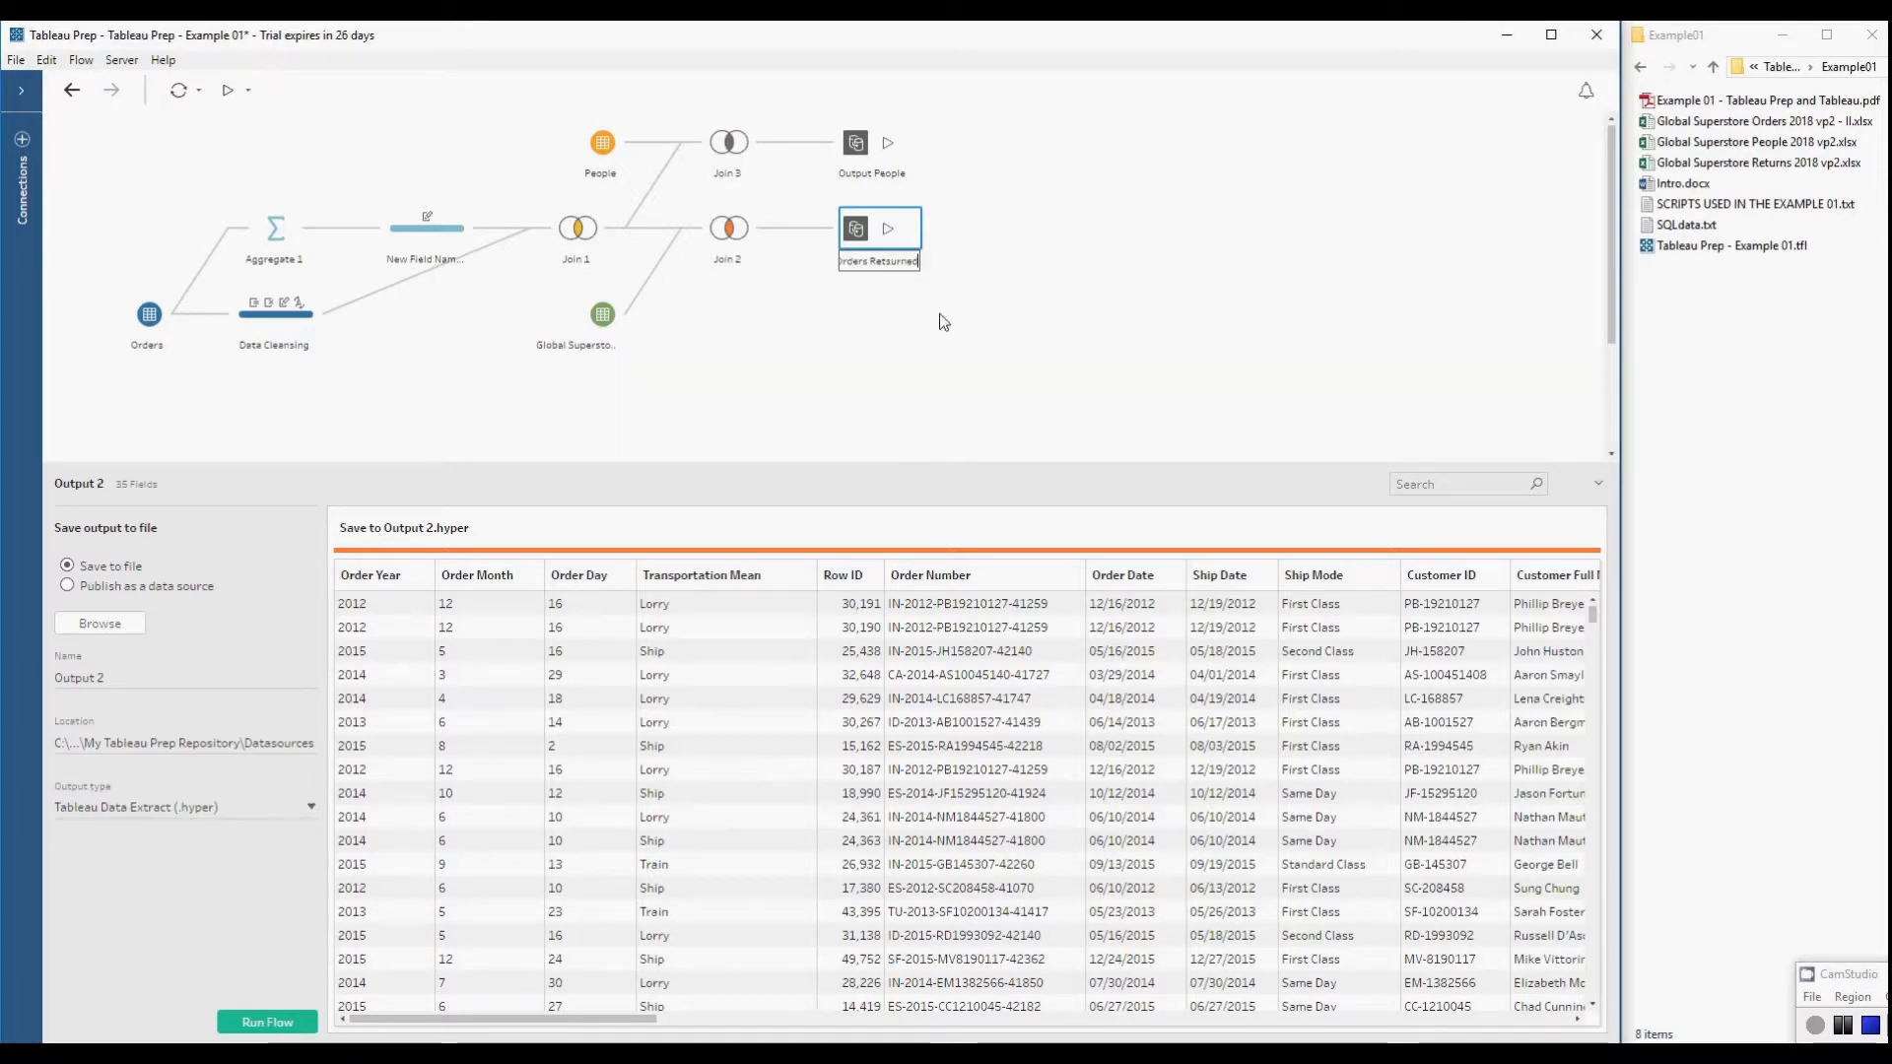
{"action": "key", "text": "BackSpace"}
{"action": "key", "text": "BackSpace"}
{"action": "key", "text": "BackSpace"}
{"action": "key", "text": "BackSpace"}
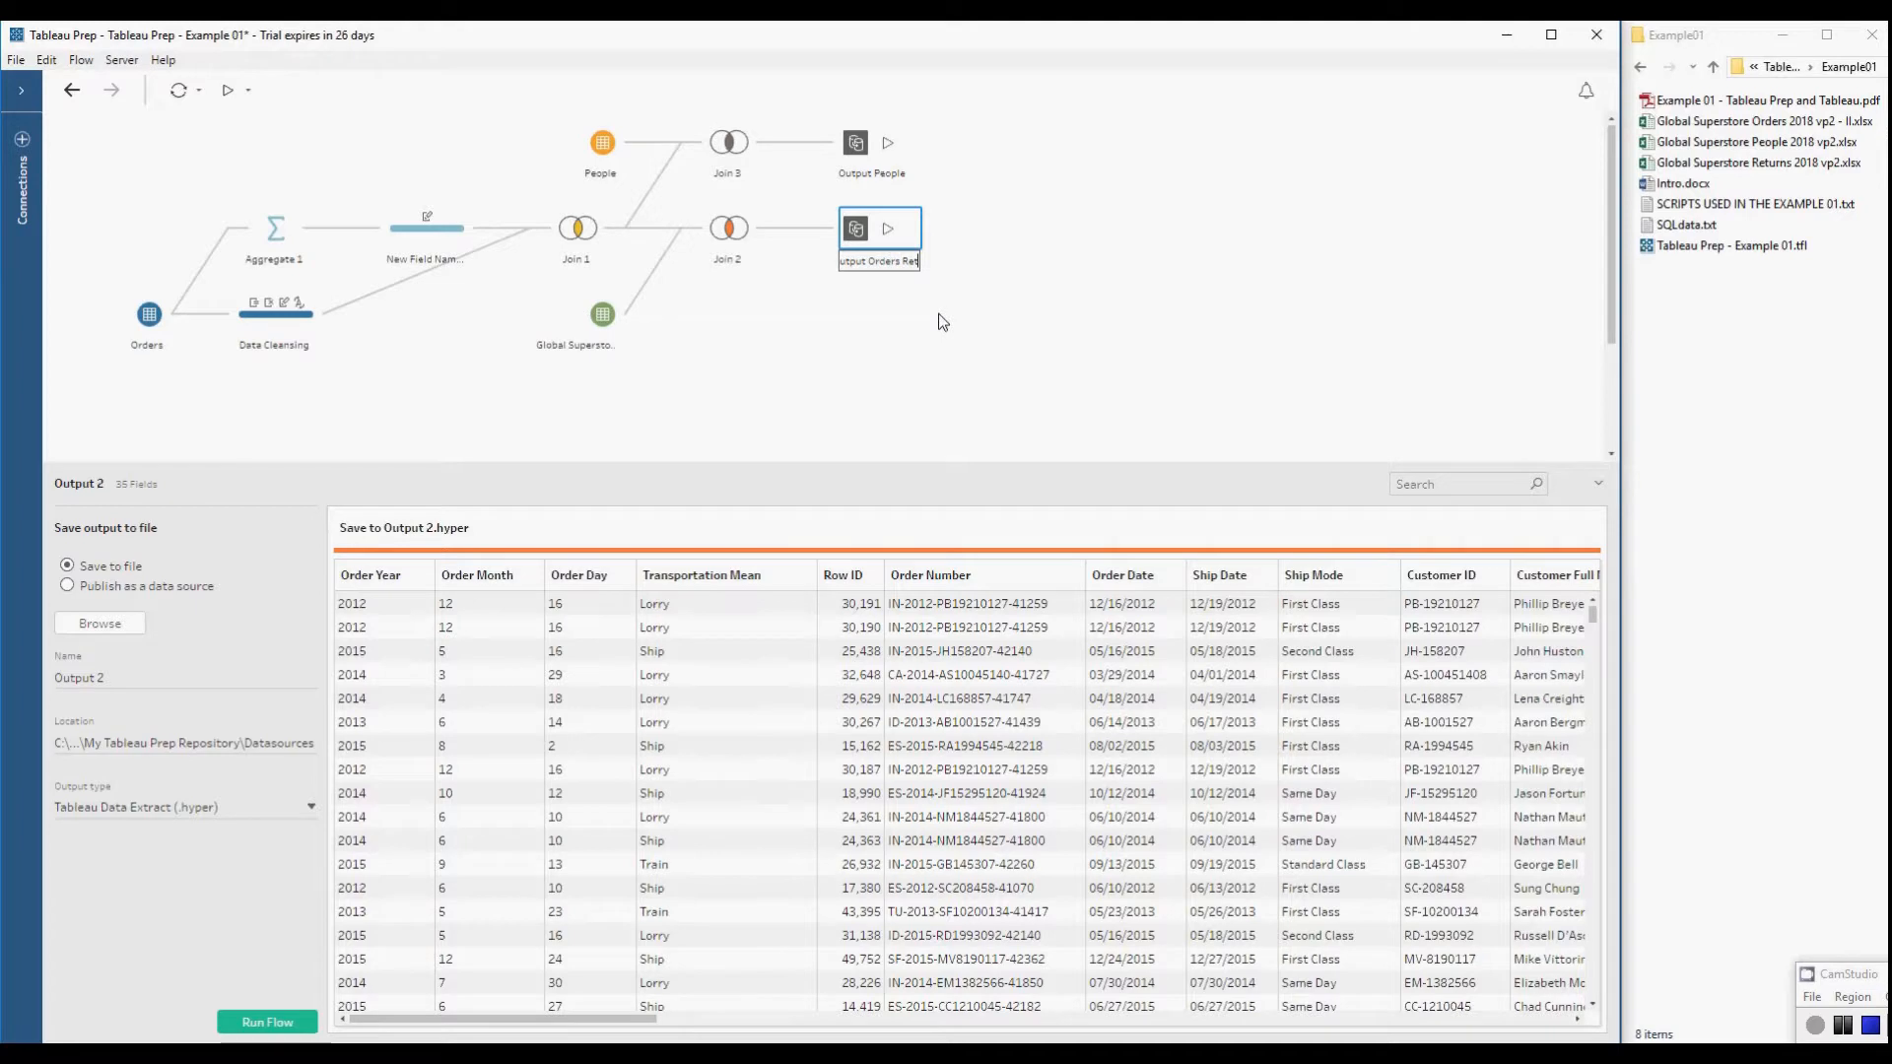
{"action": "type", "text": "rned"}
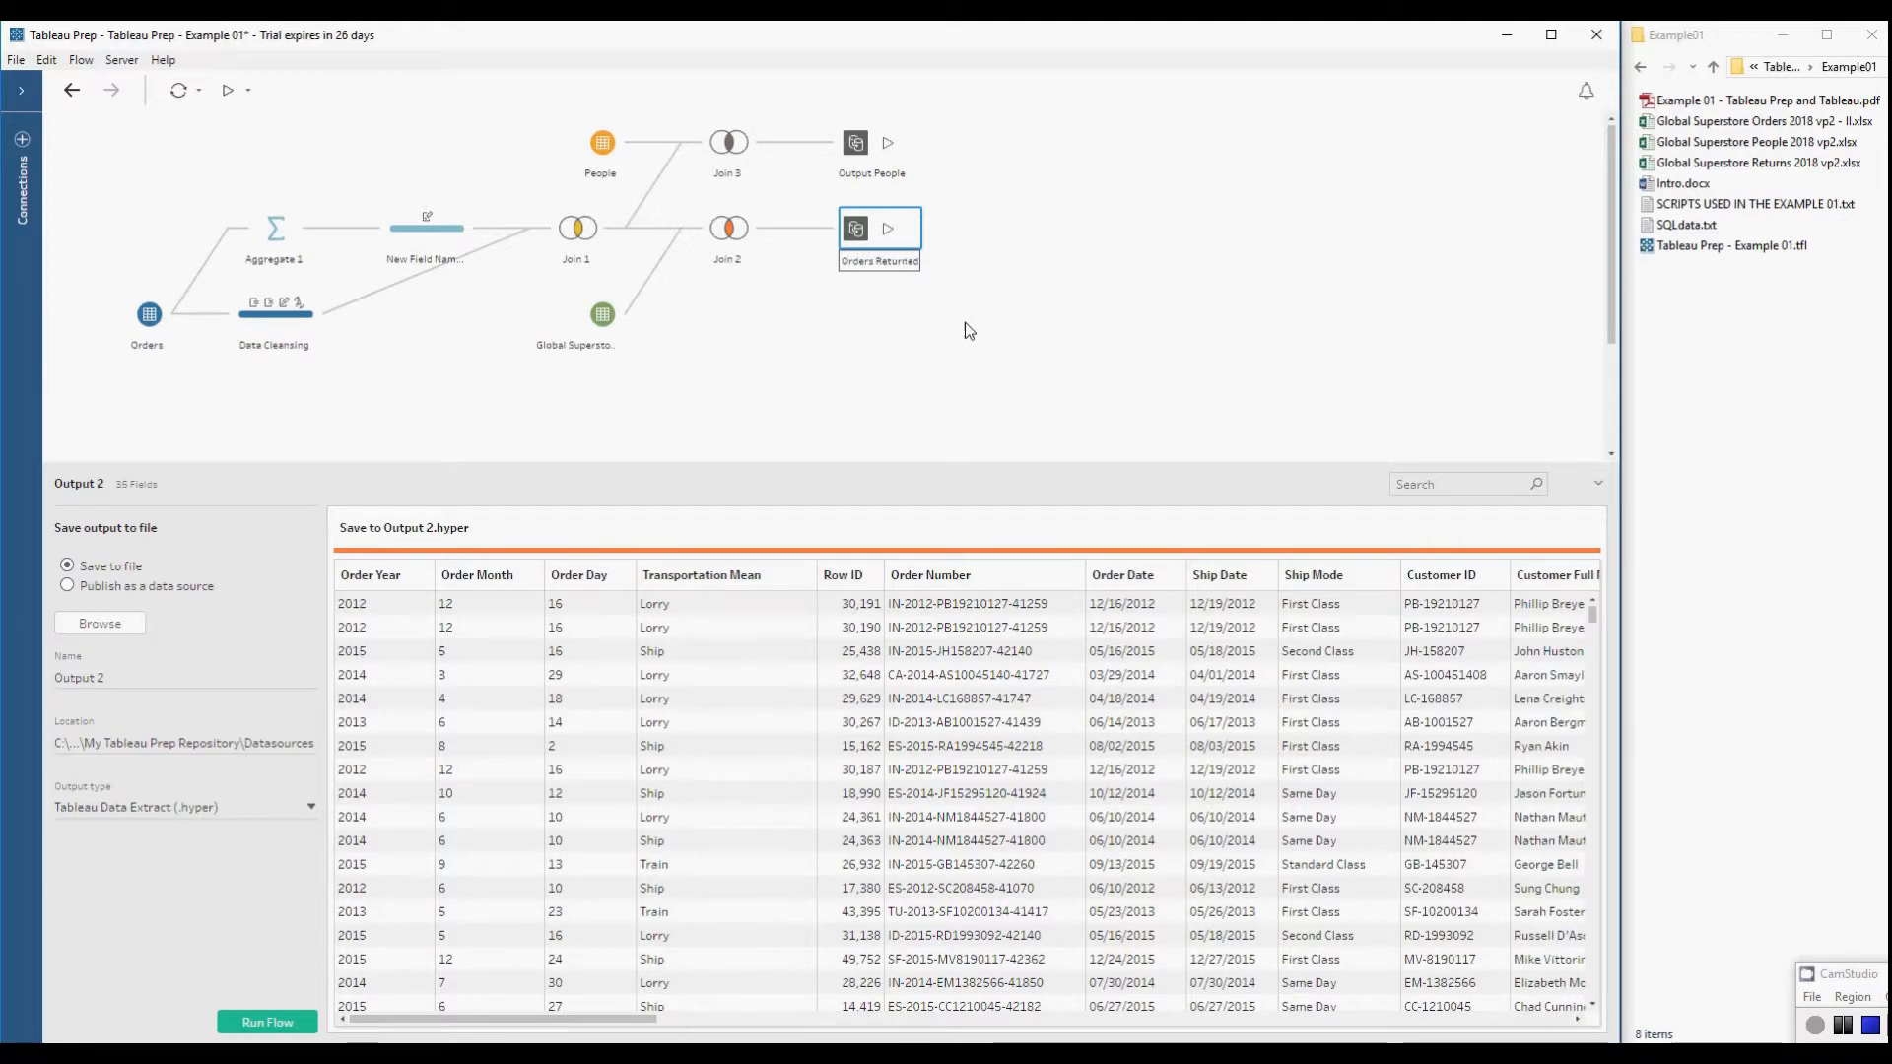
{"action": "key", "text": "Return"}
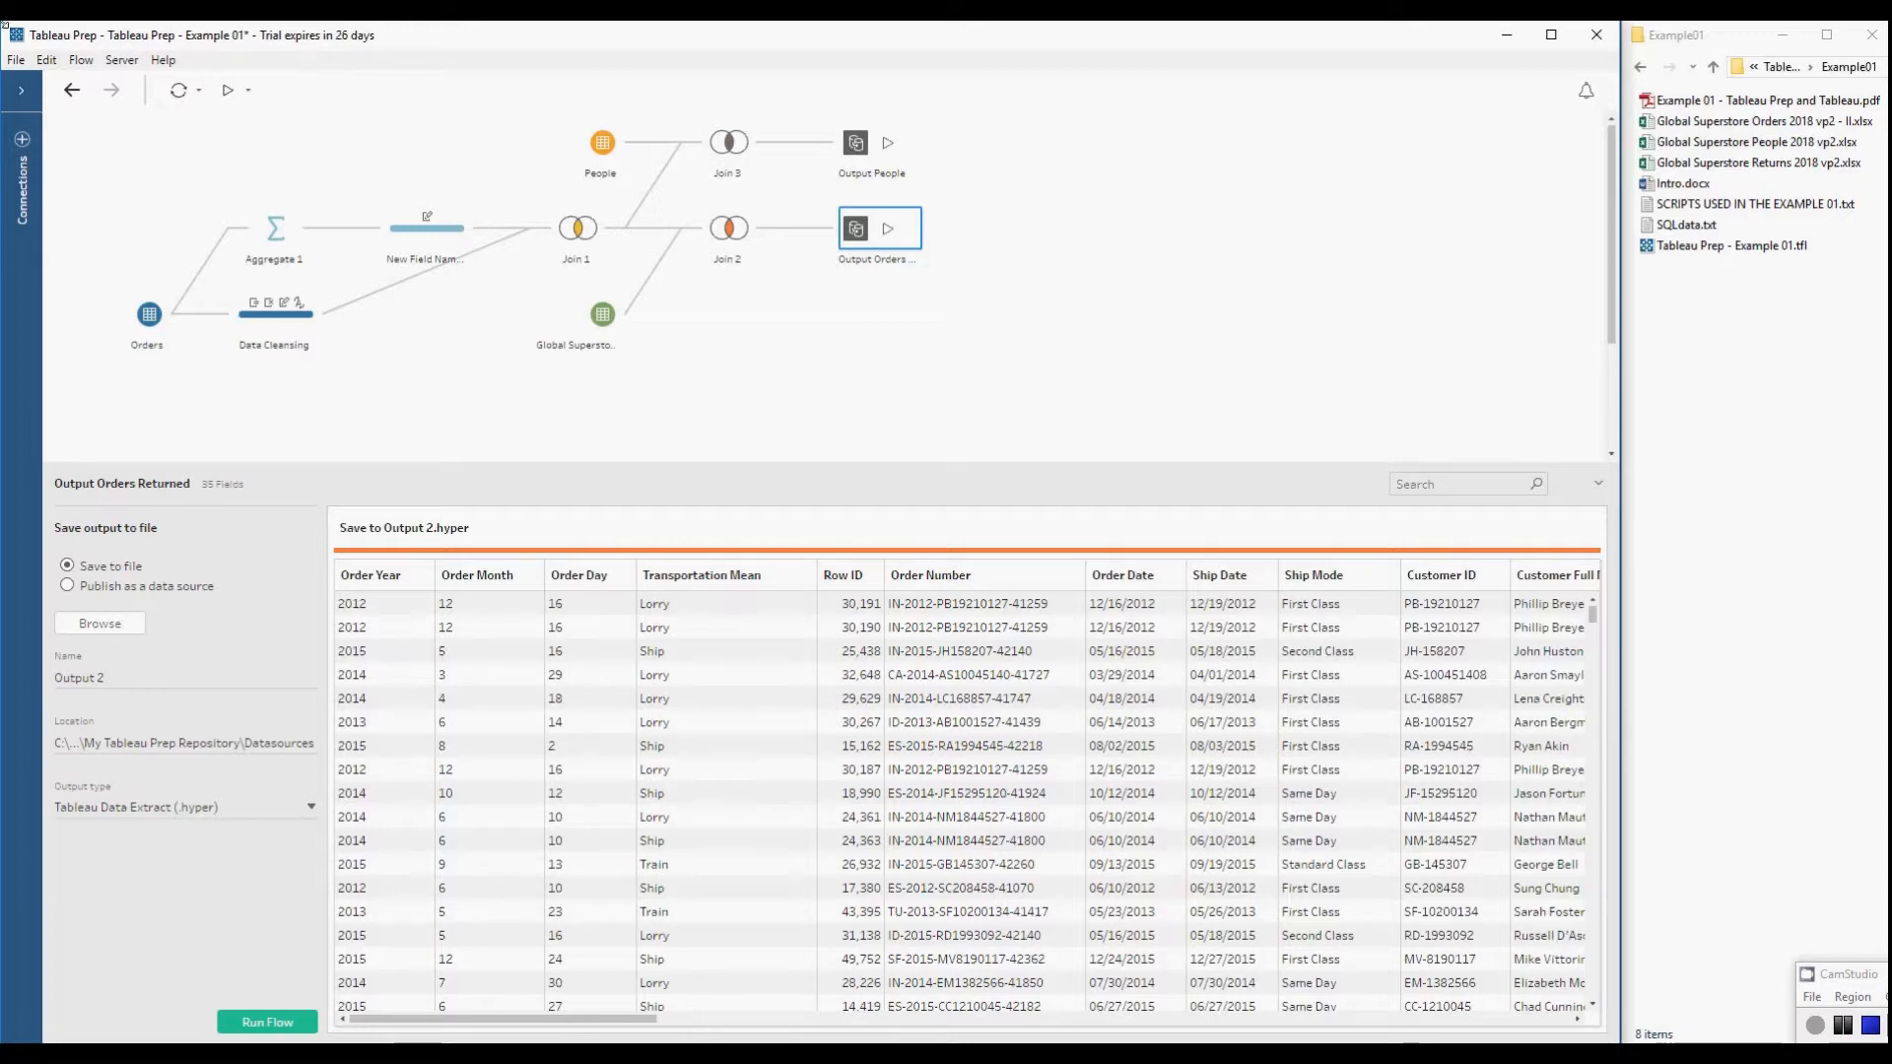
{"action": "left_click", "coordinate": [10, 59]}
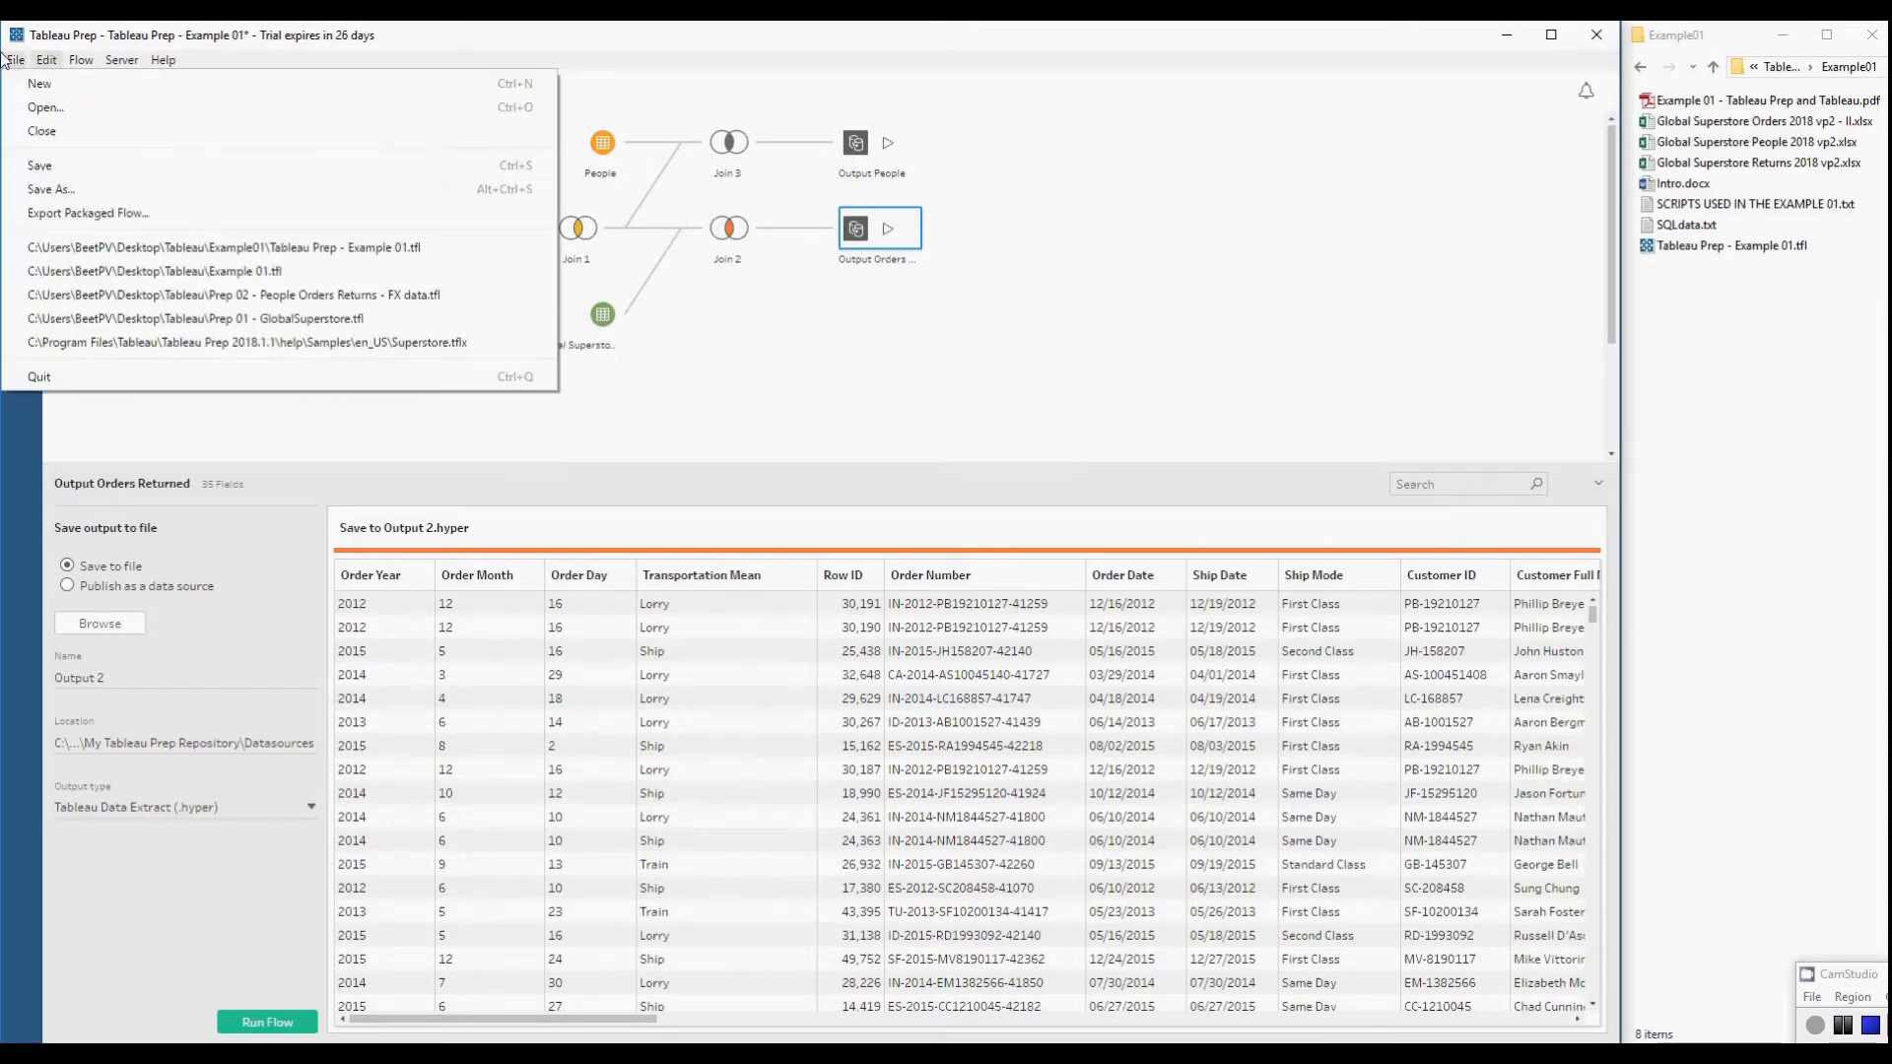
{"action": "left_click", "coordinate": [39, 164]}
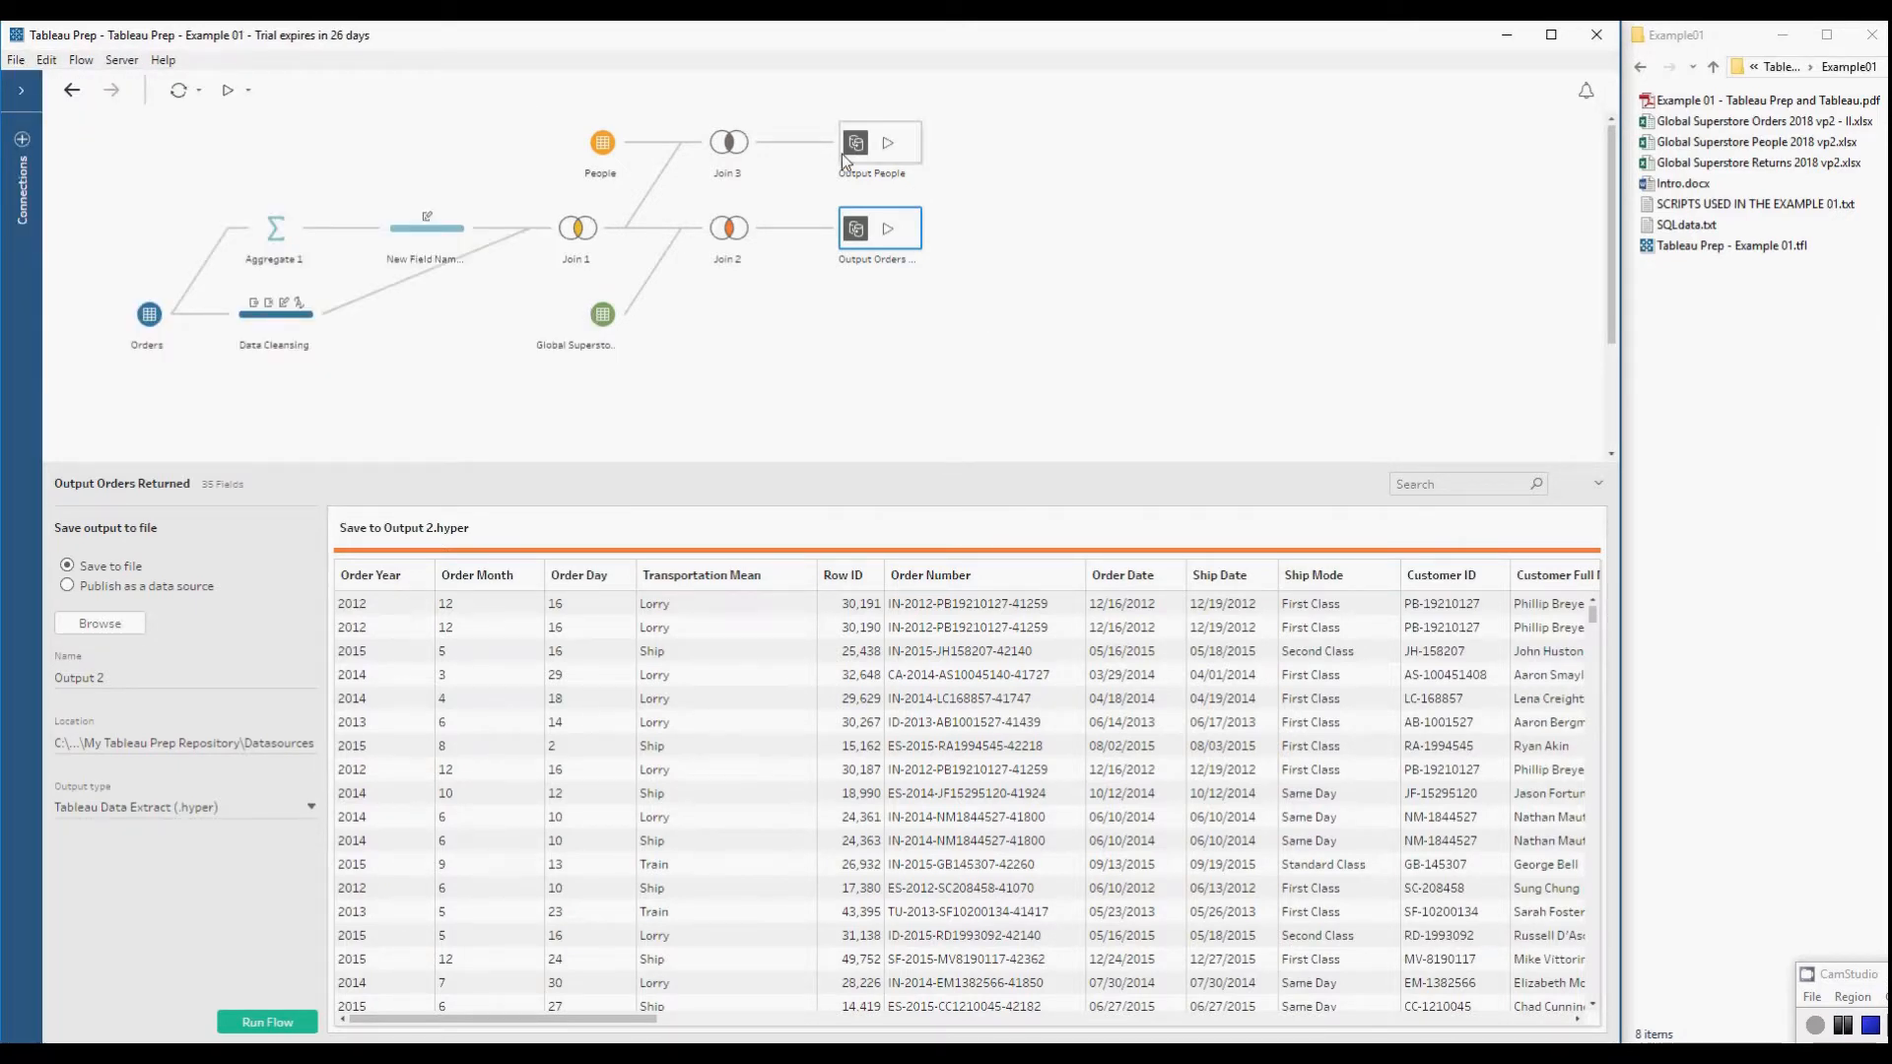
- Set the Output People step to save as Output People.hyper in the Example01 folder, and run the flow for that output
{"action": "left_click", "coordinate": [883, 153]}
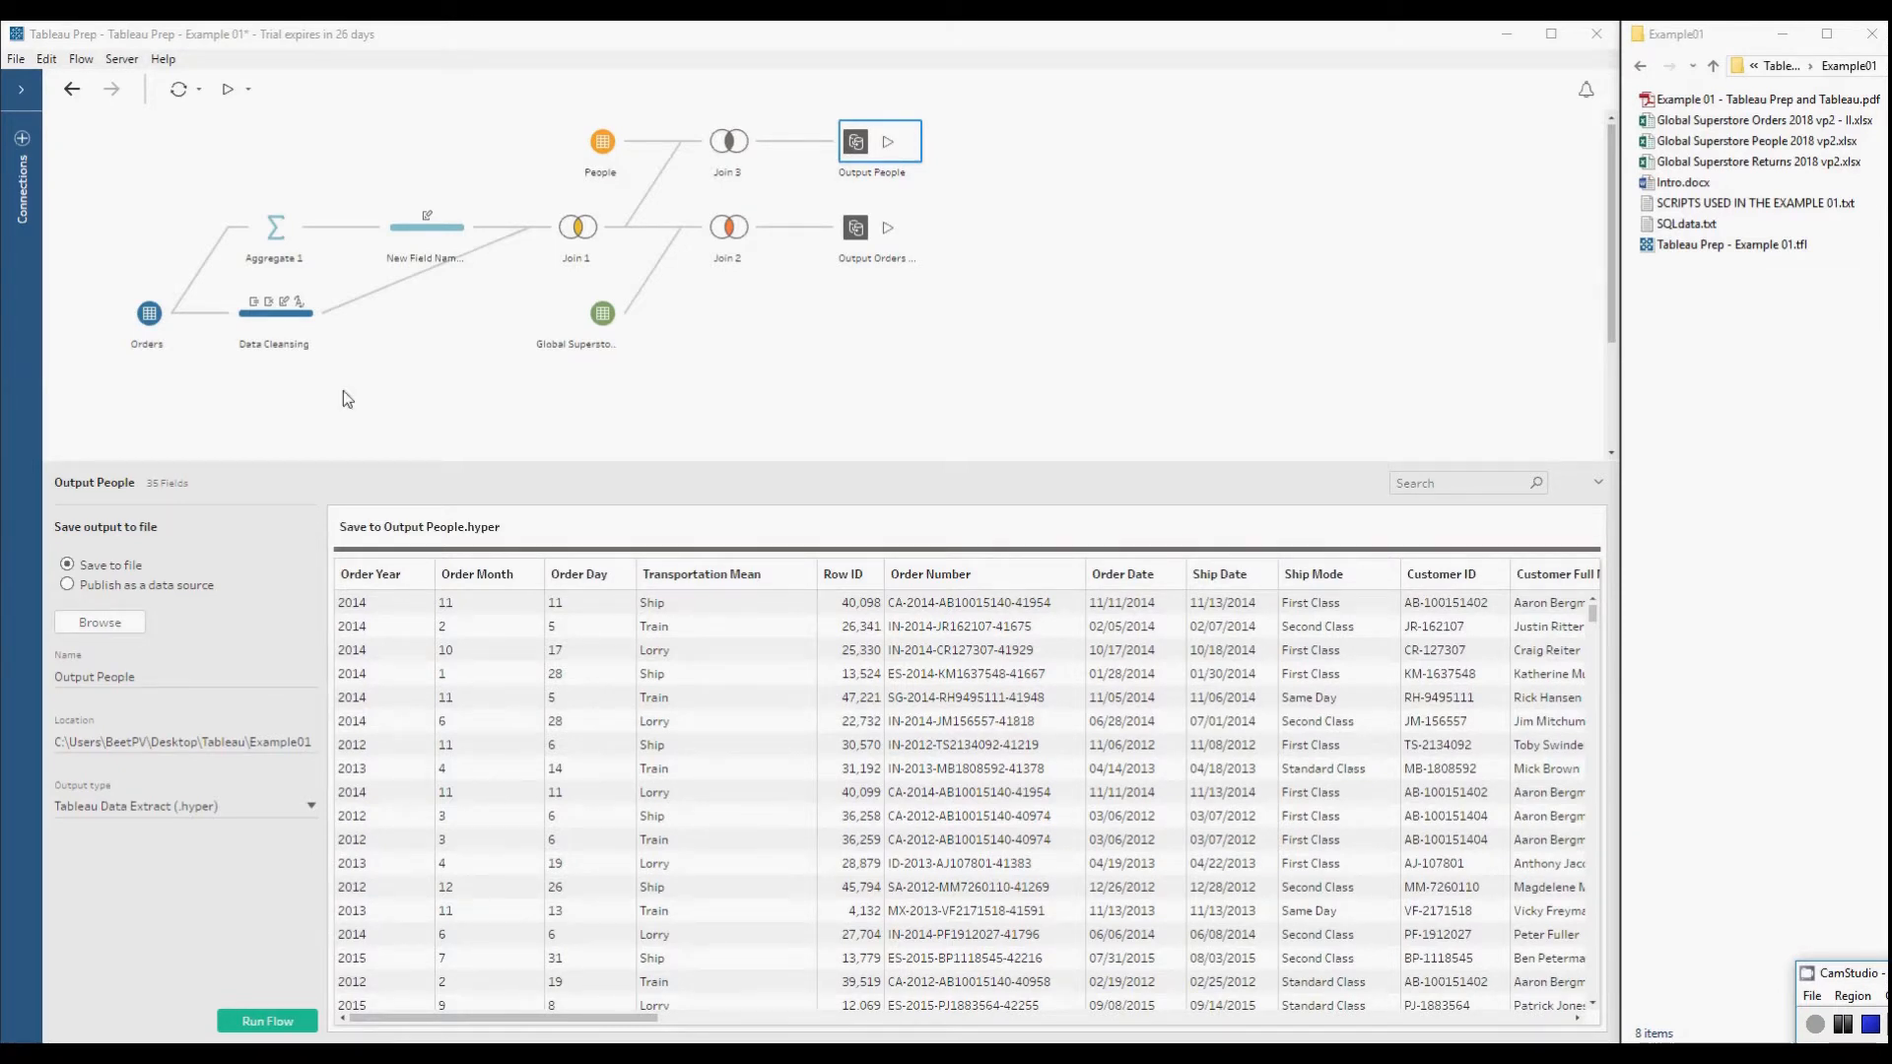
{"action": "left_click", "coordinate": [1724, 319]}
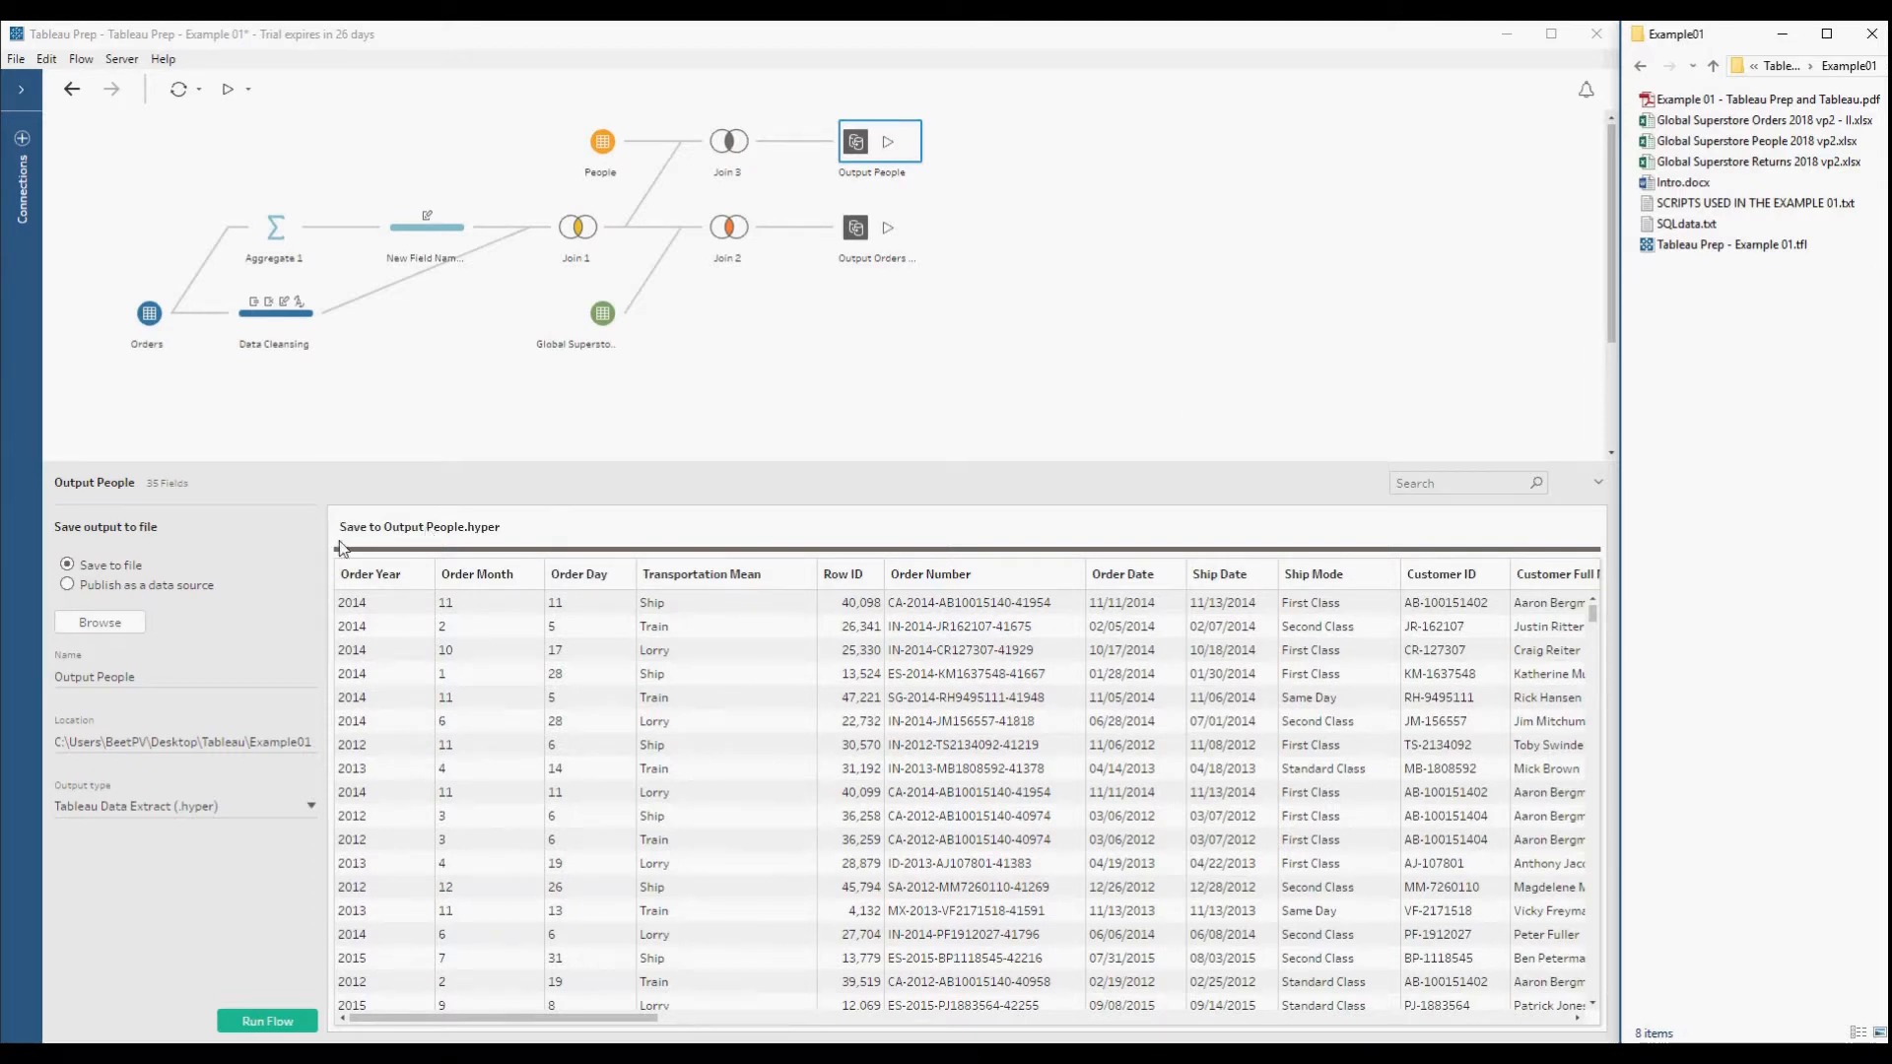
{"action": "left_click", "coordinate": [124, 619]}
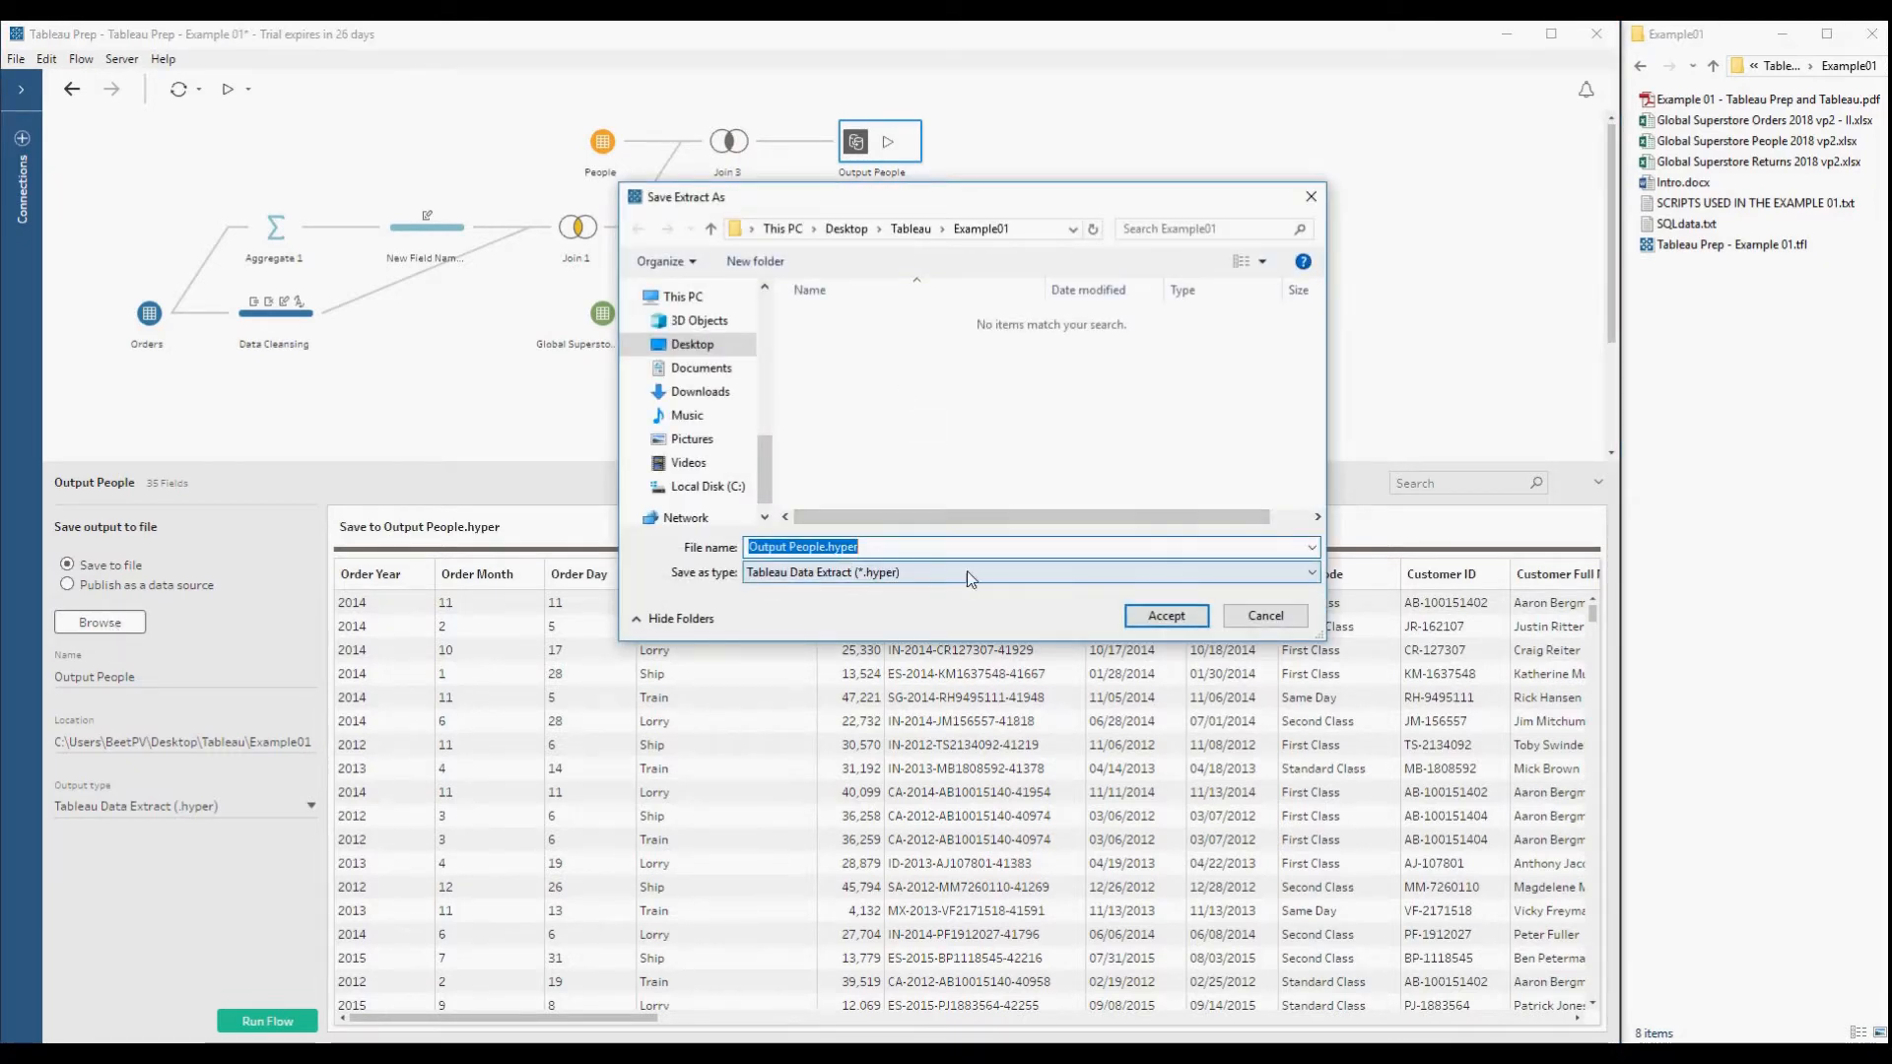
{"action": "left_click", "coordinate": [1138, 618]}
{"action": "left_click", "coordinate": [266, 1021]}
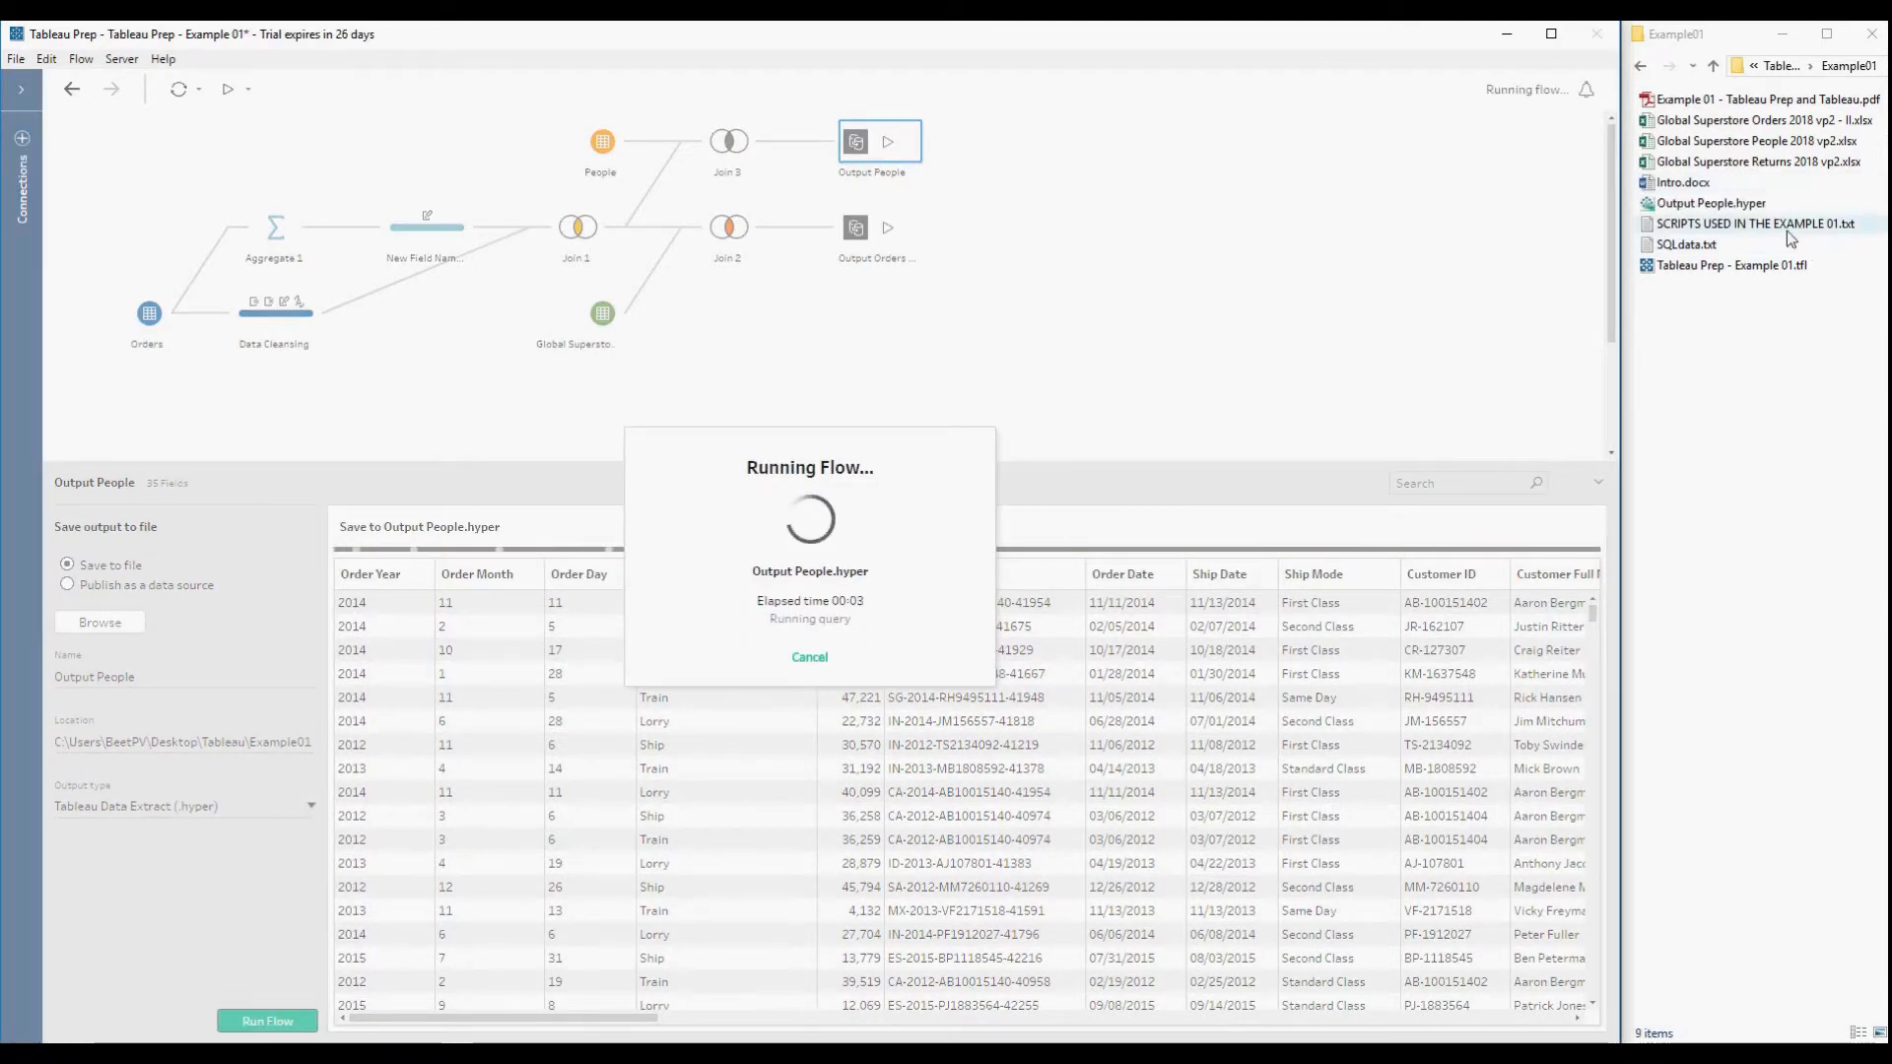
{"action": "left_click", "coordinate": [1763, 205]}
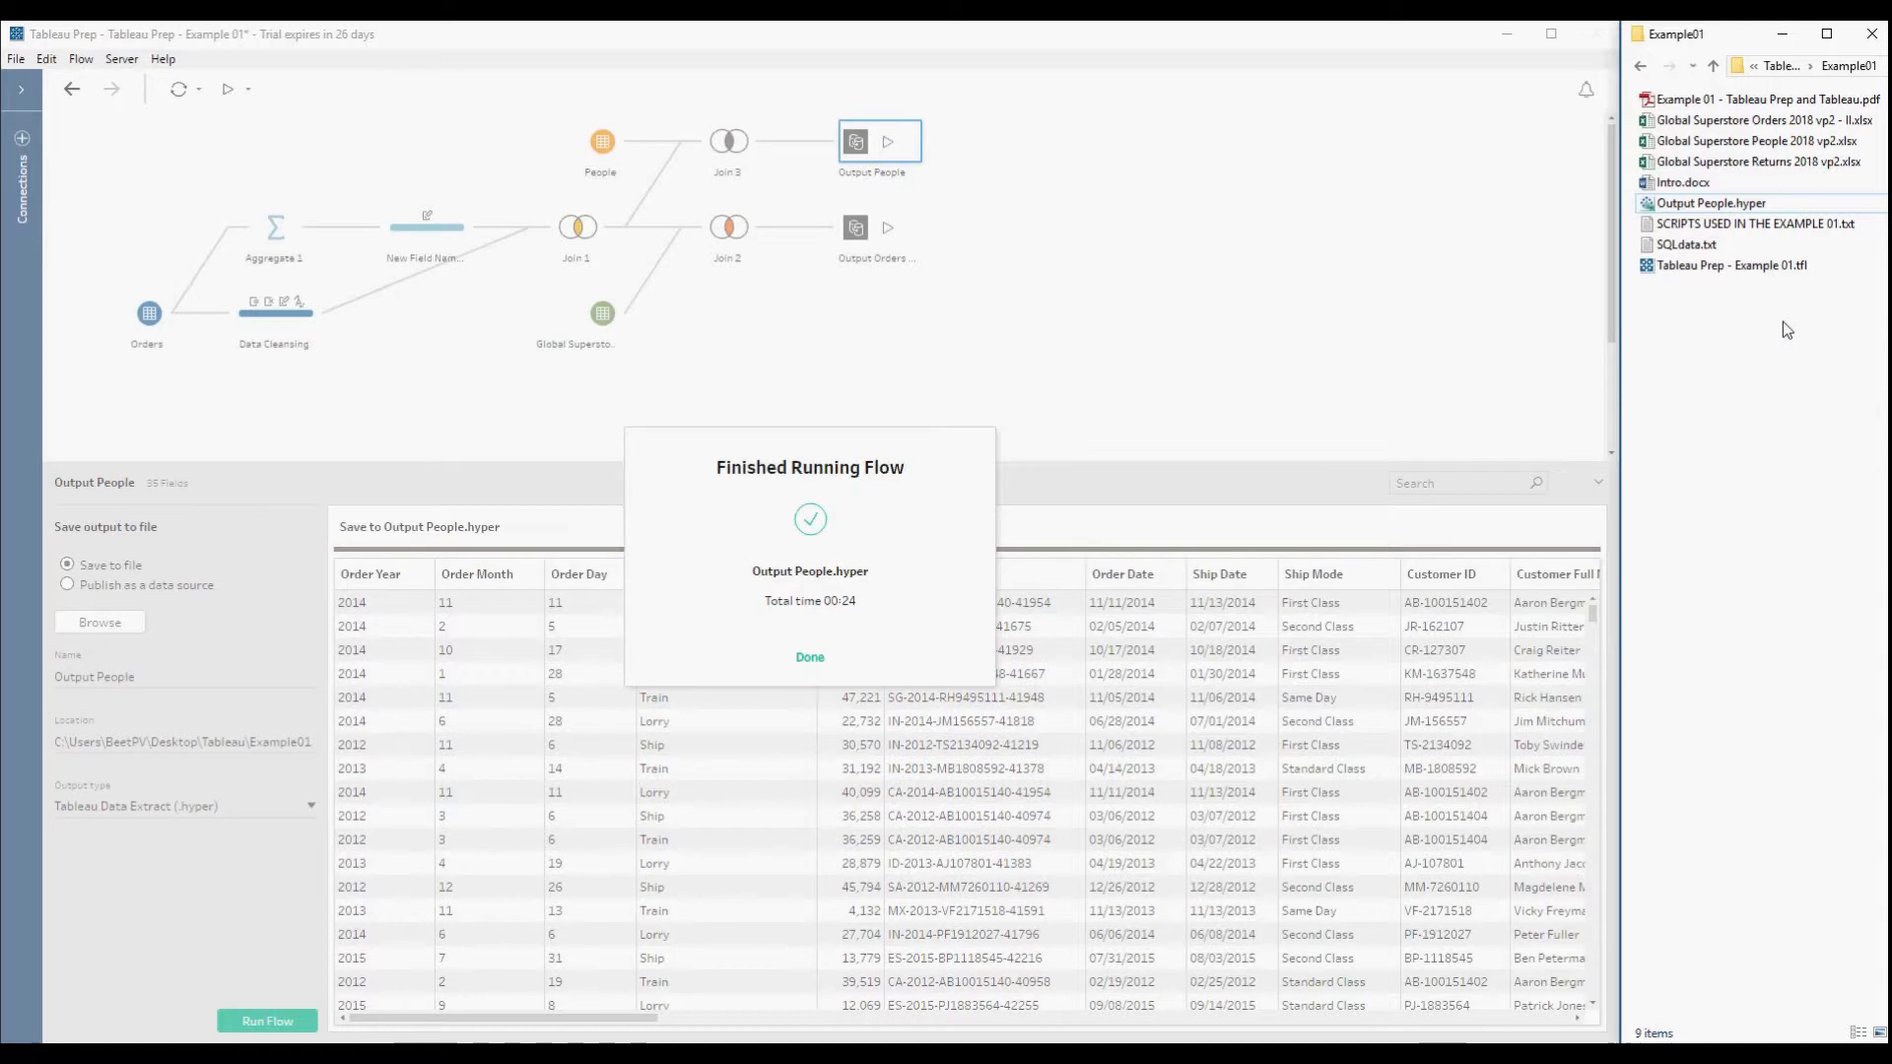
{"action": "left_click", "coordinate": [792, 658]}
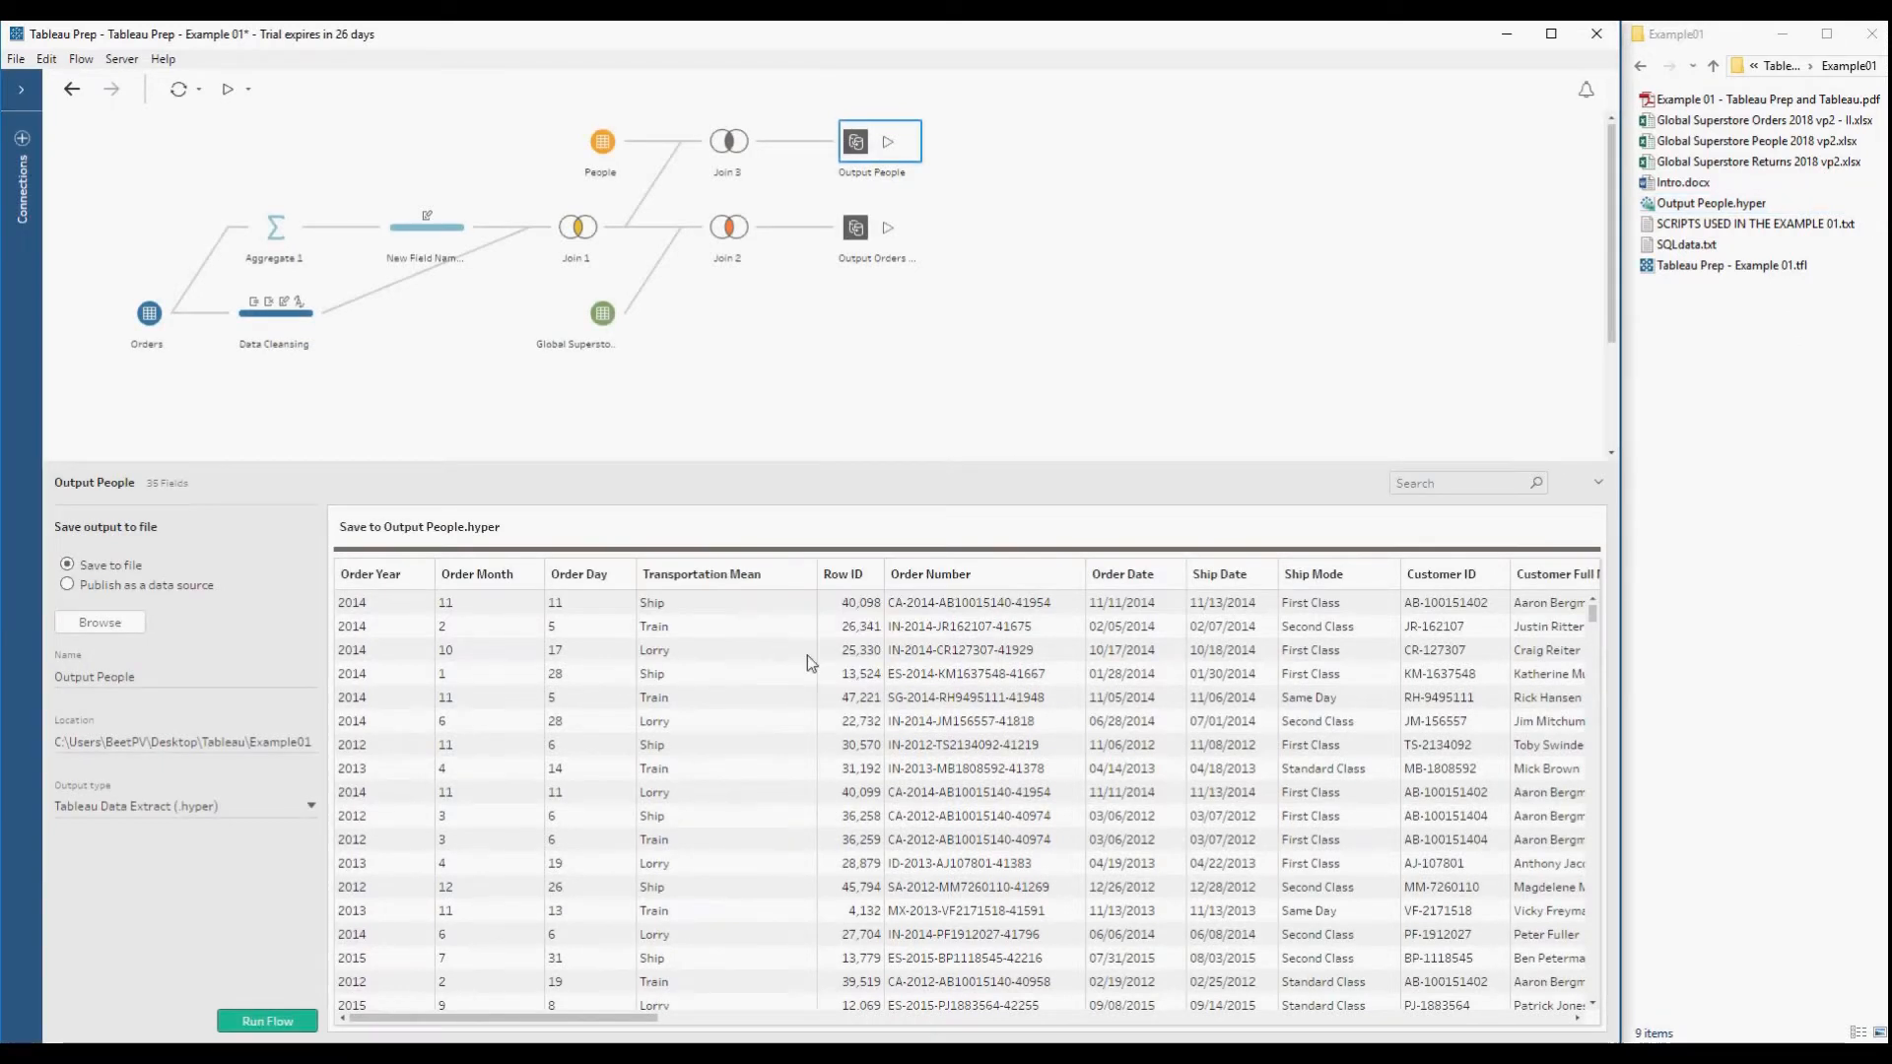
- Set the Output Orders Returned step to save as Output Orders Returned.hyper in the Example01 folder, and run the flow for that output
{"action": "left_click", "coordinate": [860, 236]}
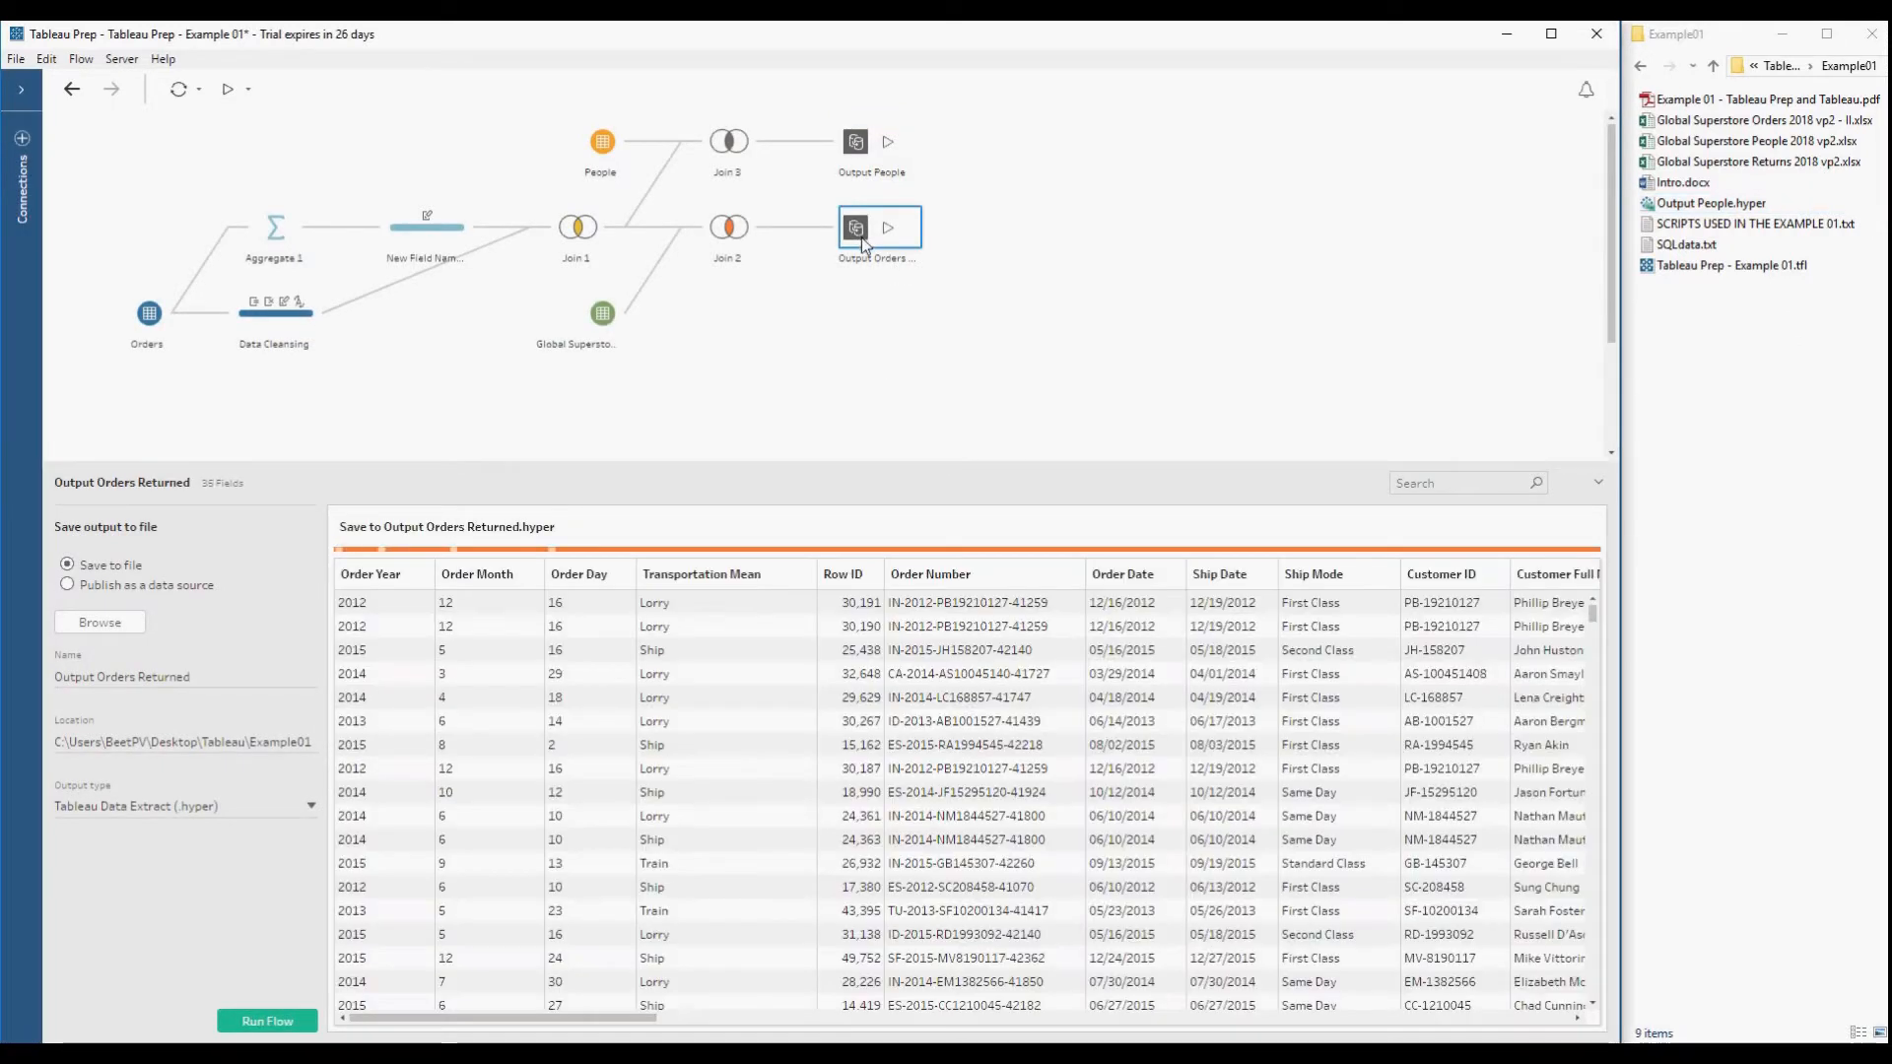
{"action": "left_click", "coordinate": [100, 624]}
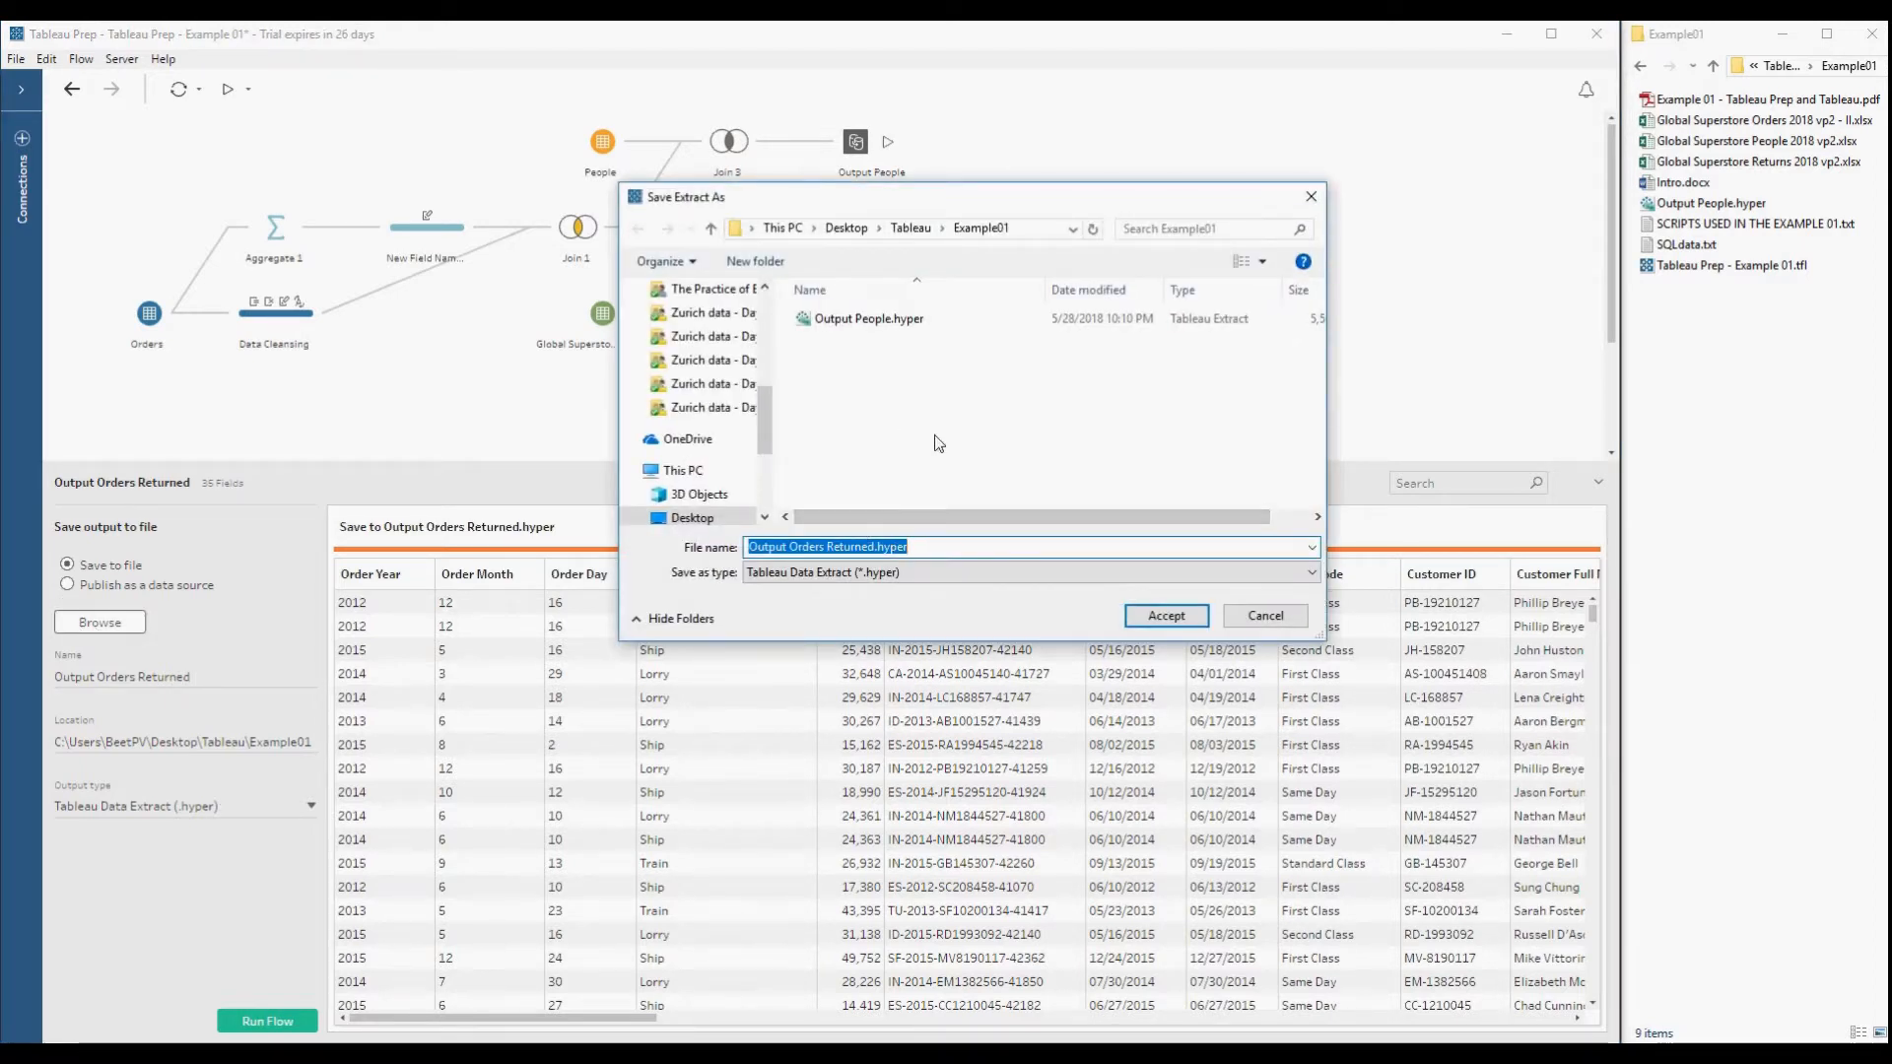
{"action": "left_click", "coordinate": [1166, 615]}
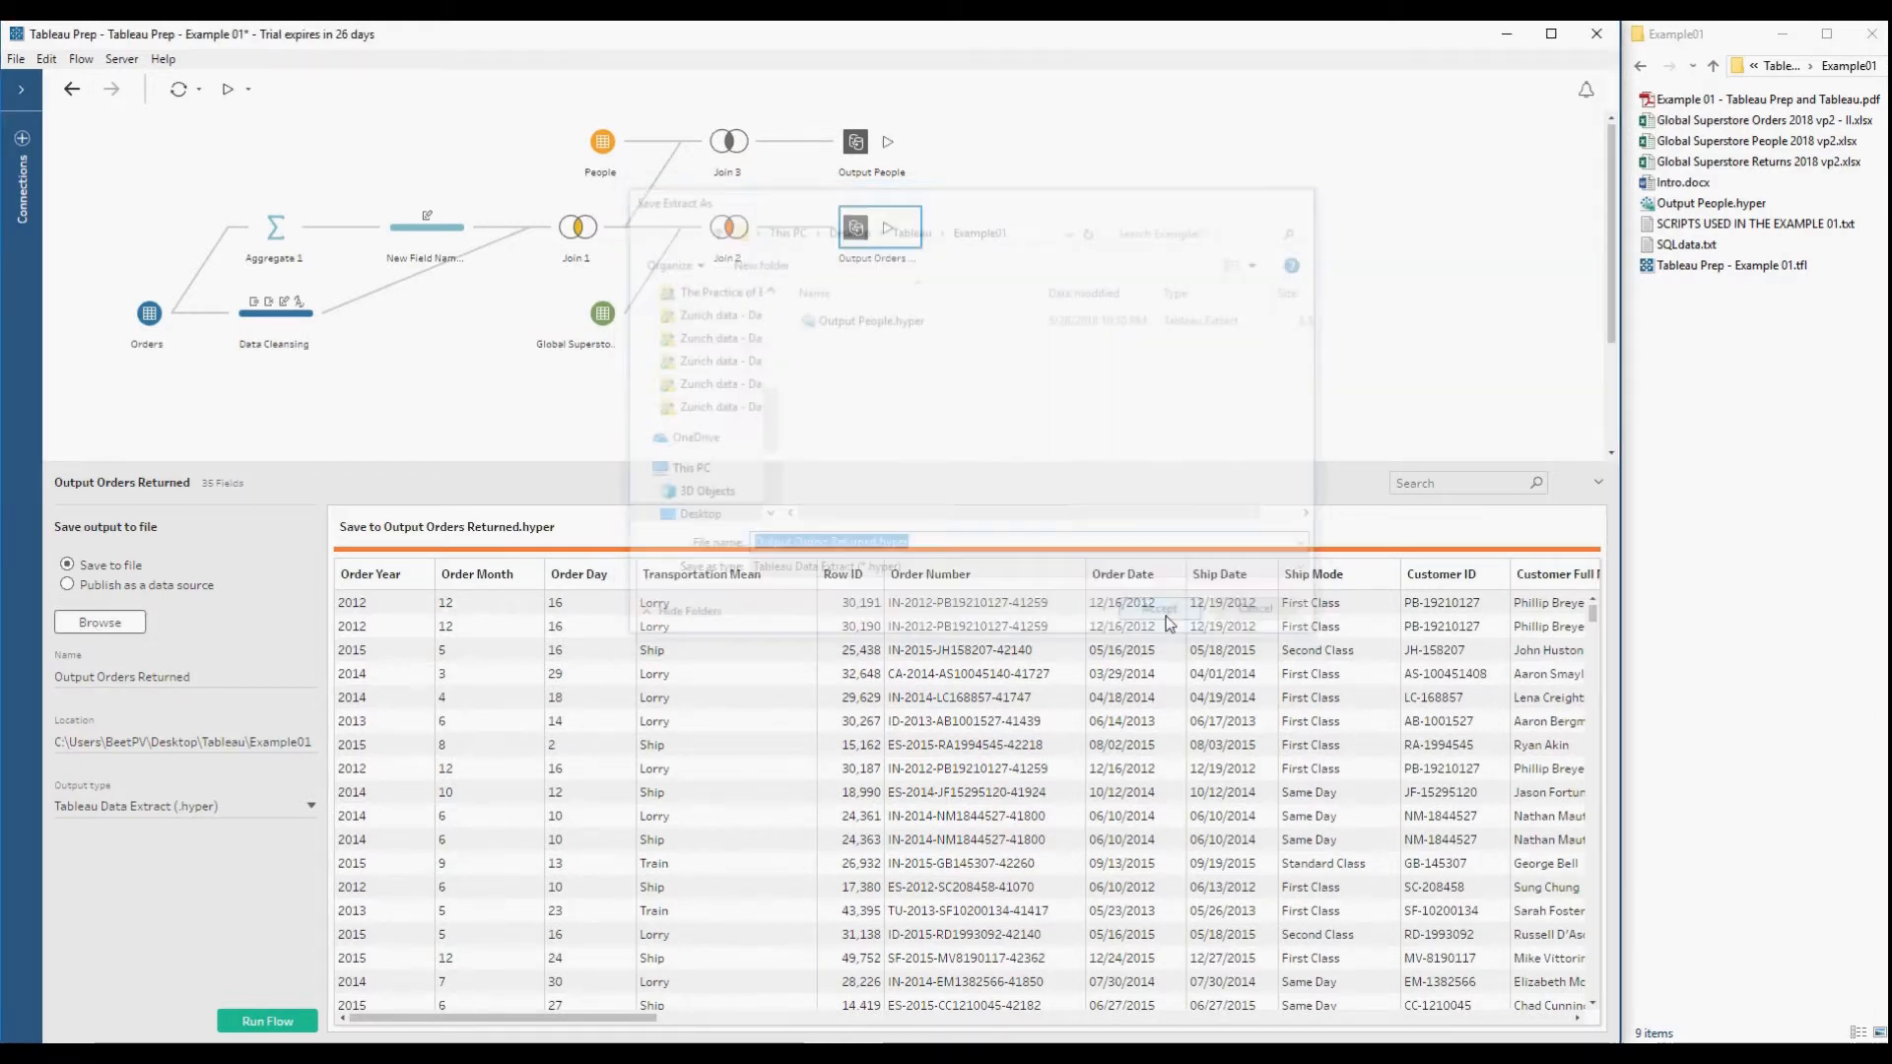
{"action": "left_click", "coordinate": [267, 1021]}
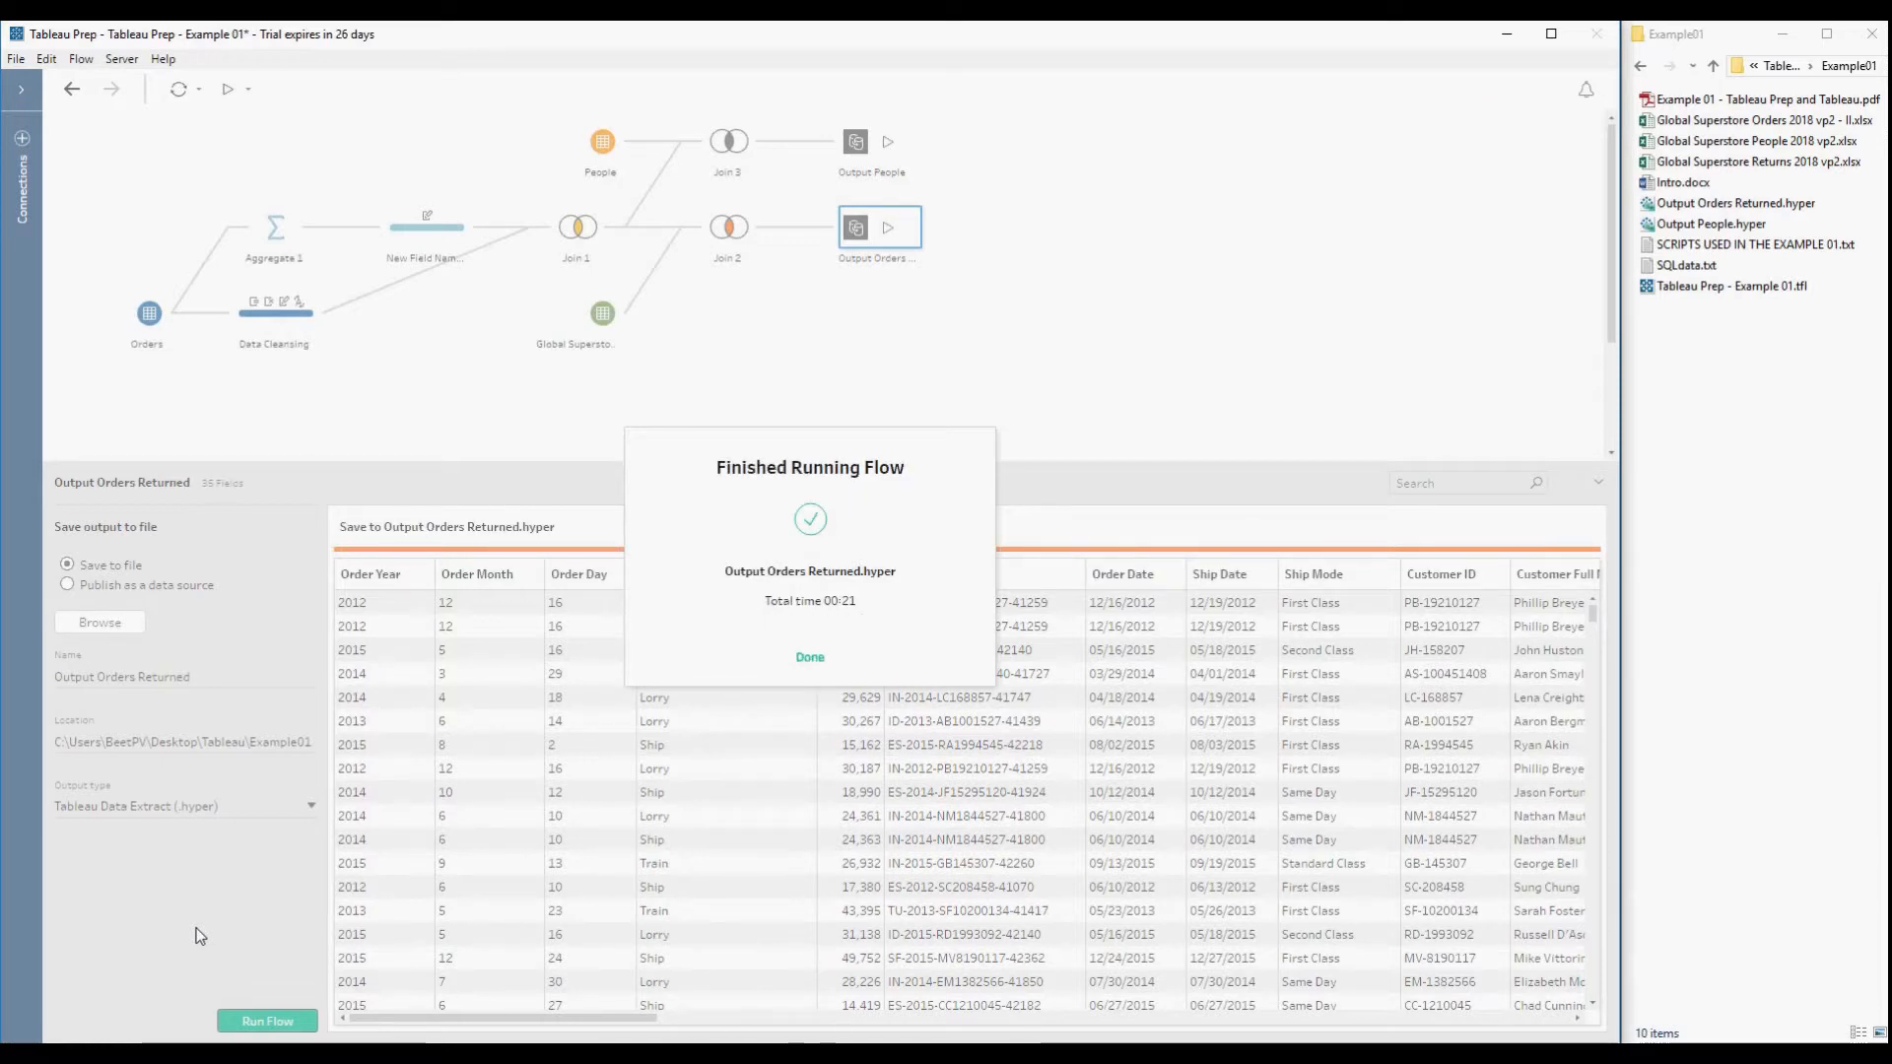
{"action": "left_click", "coordinate": [808, 657]}
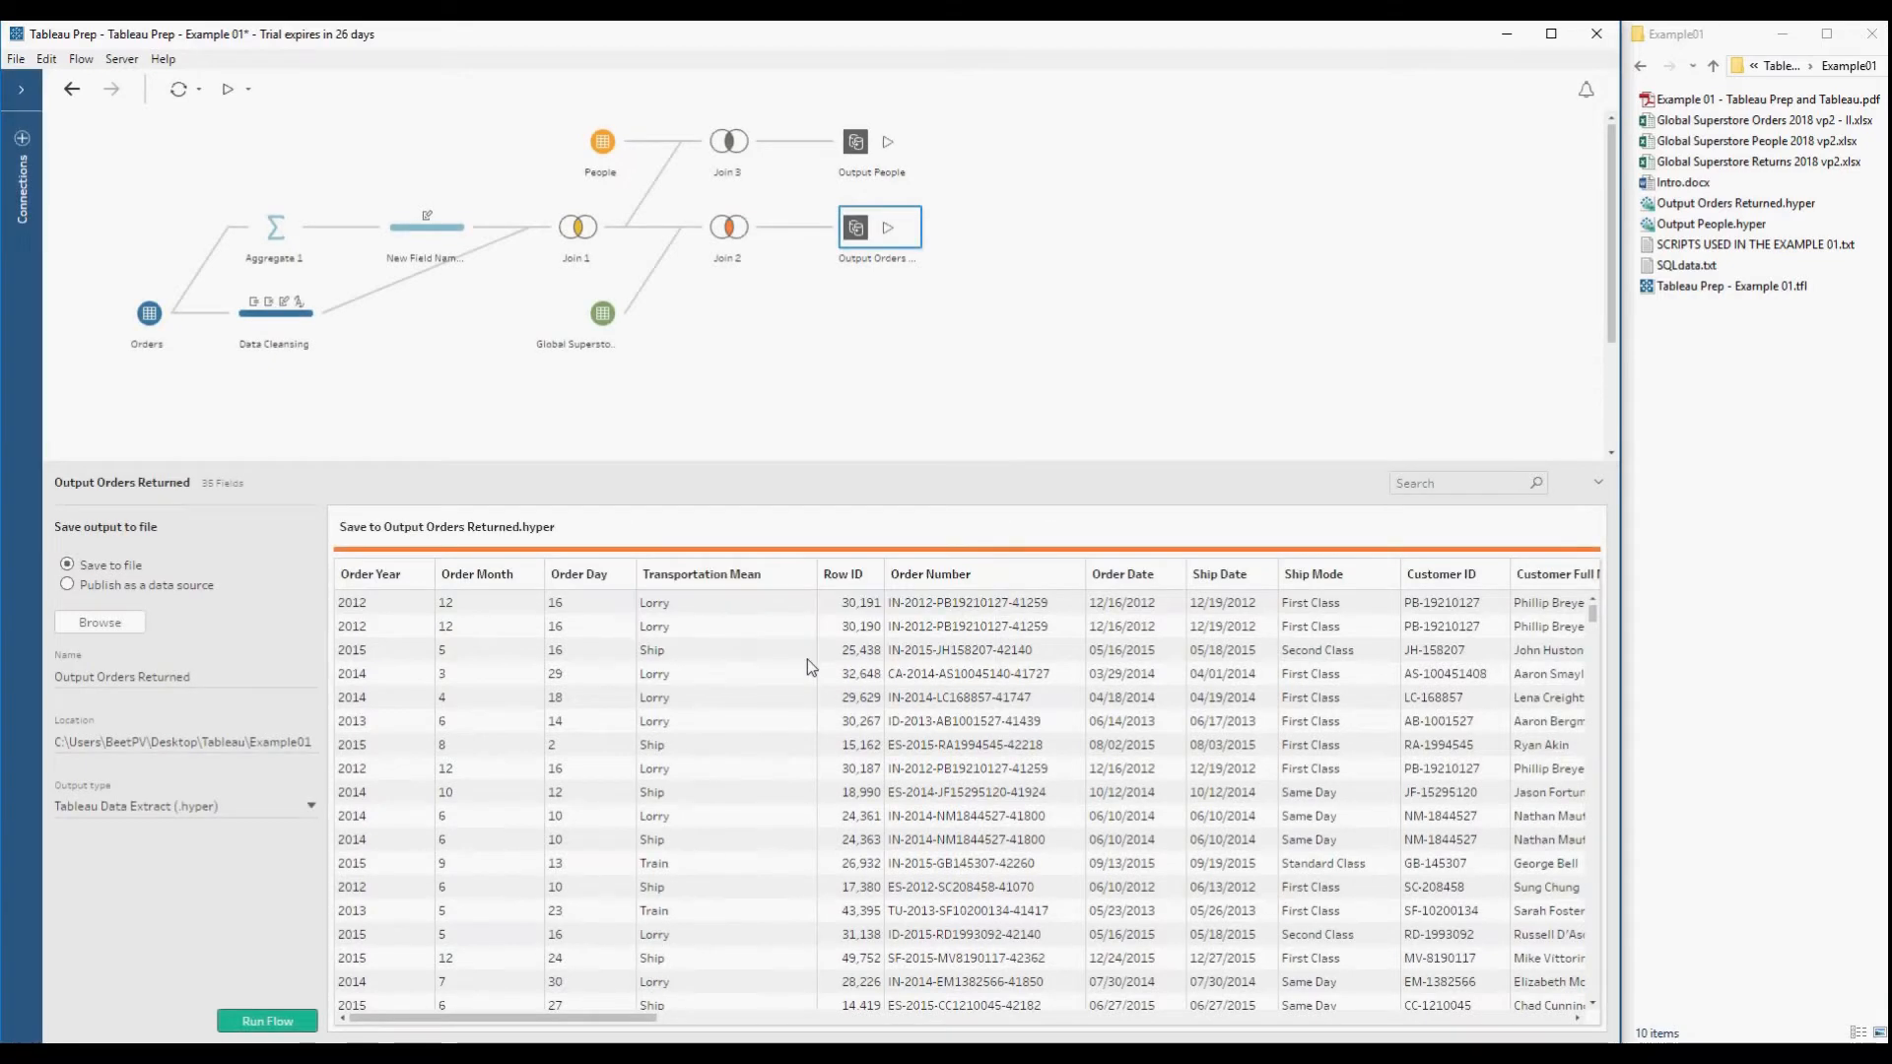
- Publish the Output People step as a data source to Tableau Demo project 01, replacing the existing output of that name
{"action": "left_click", "coordinate": [854, 152]}
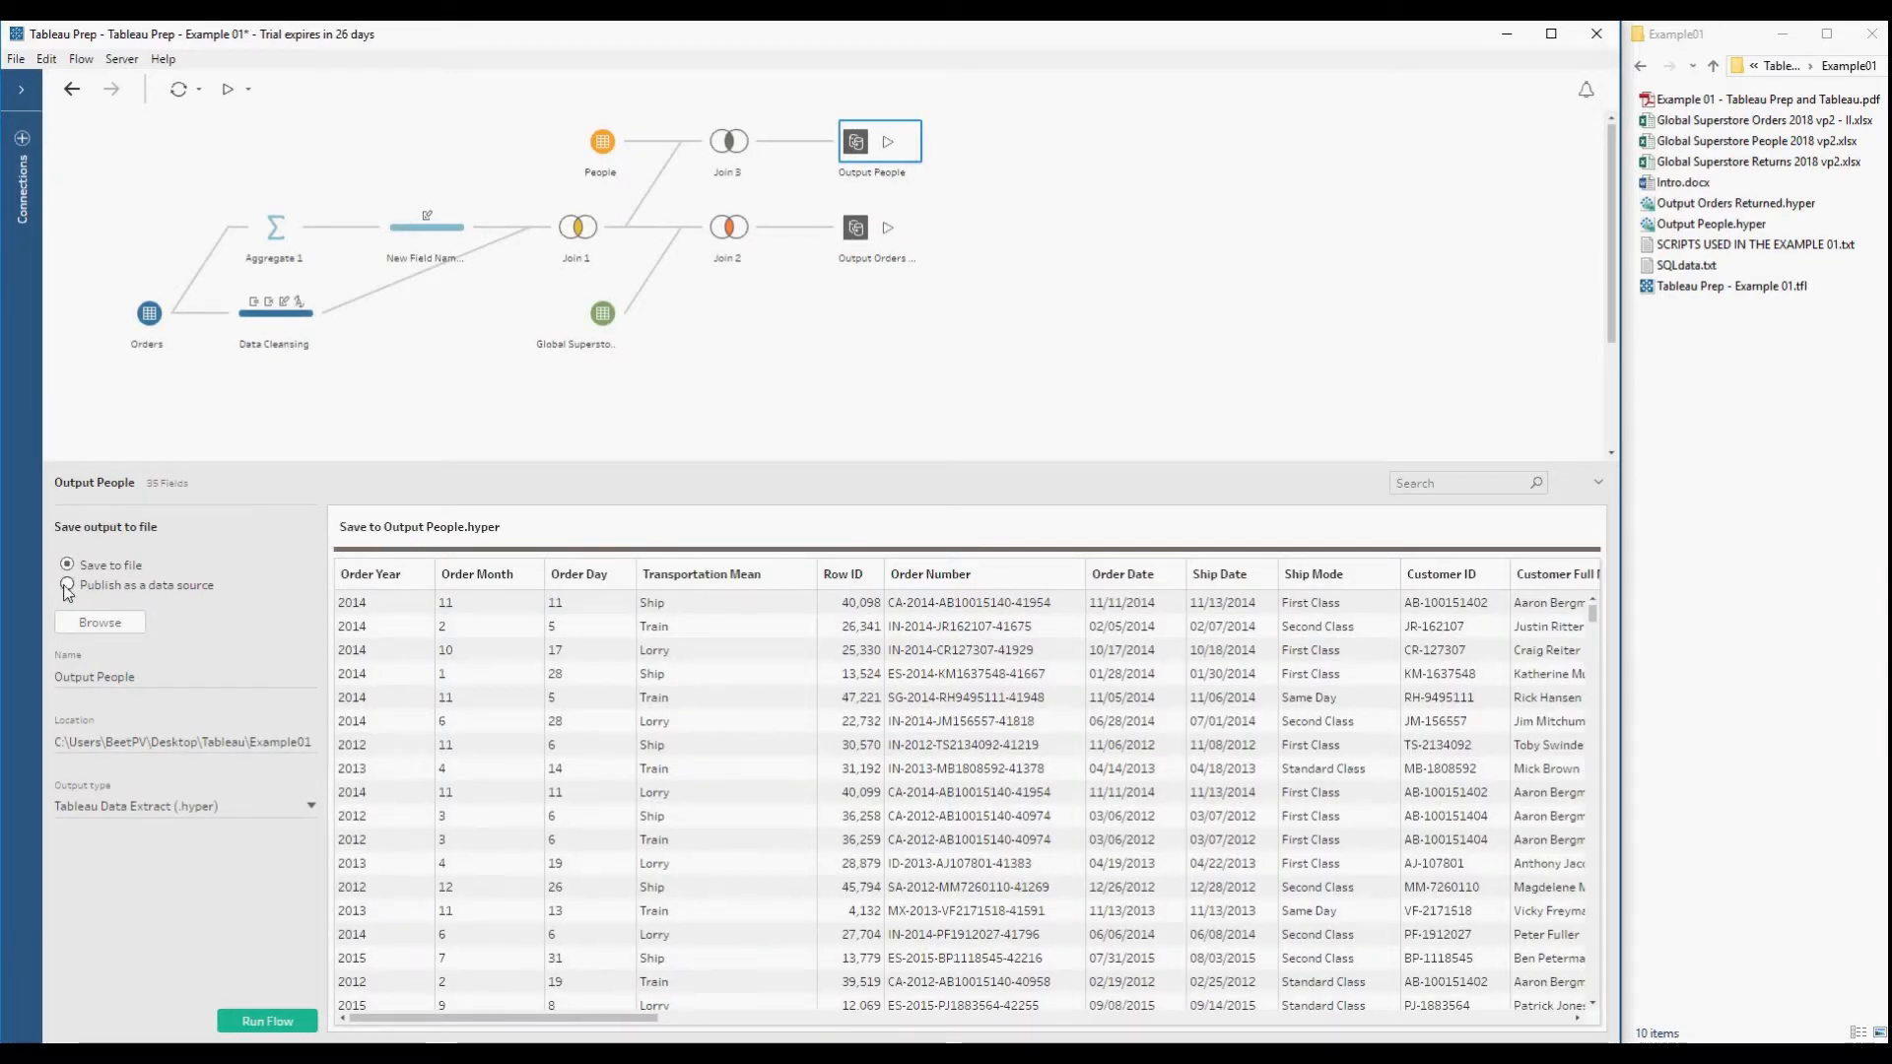
{"action": "left_click", "coordinate": [67, 585]}
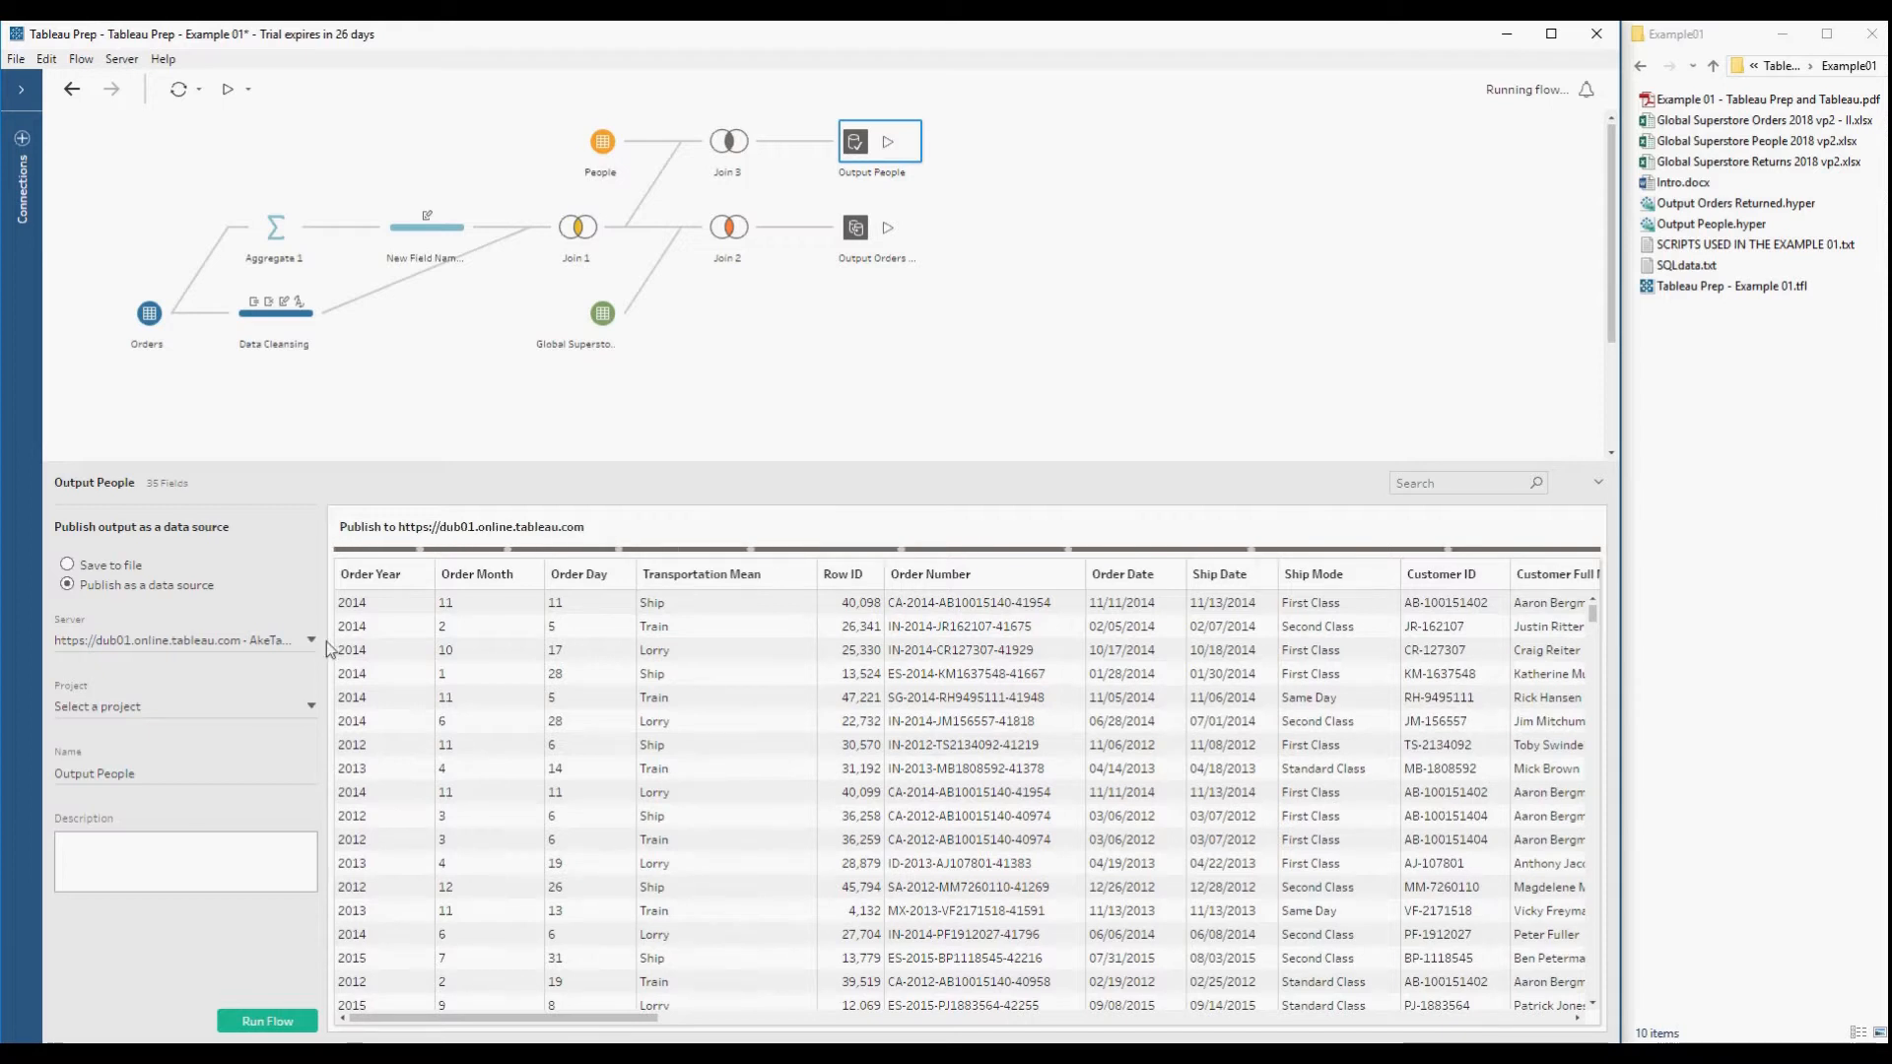
{"action": "left_click", "coordinate": [316, 706]}
{"action": "left_click", "coordinate": [235, 755]}
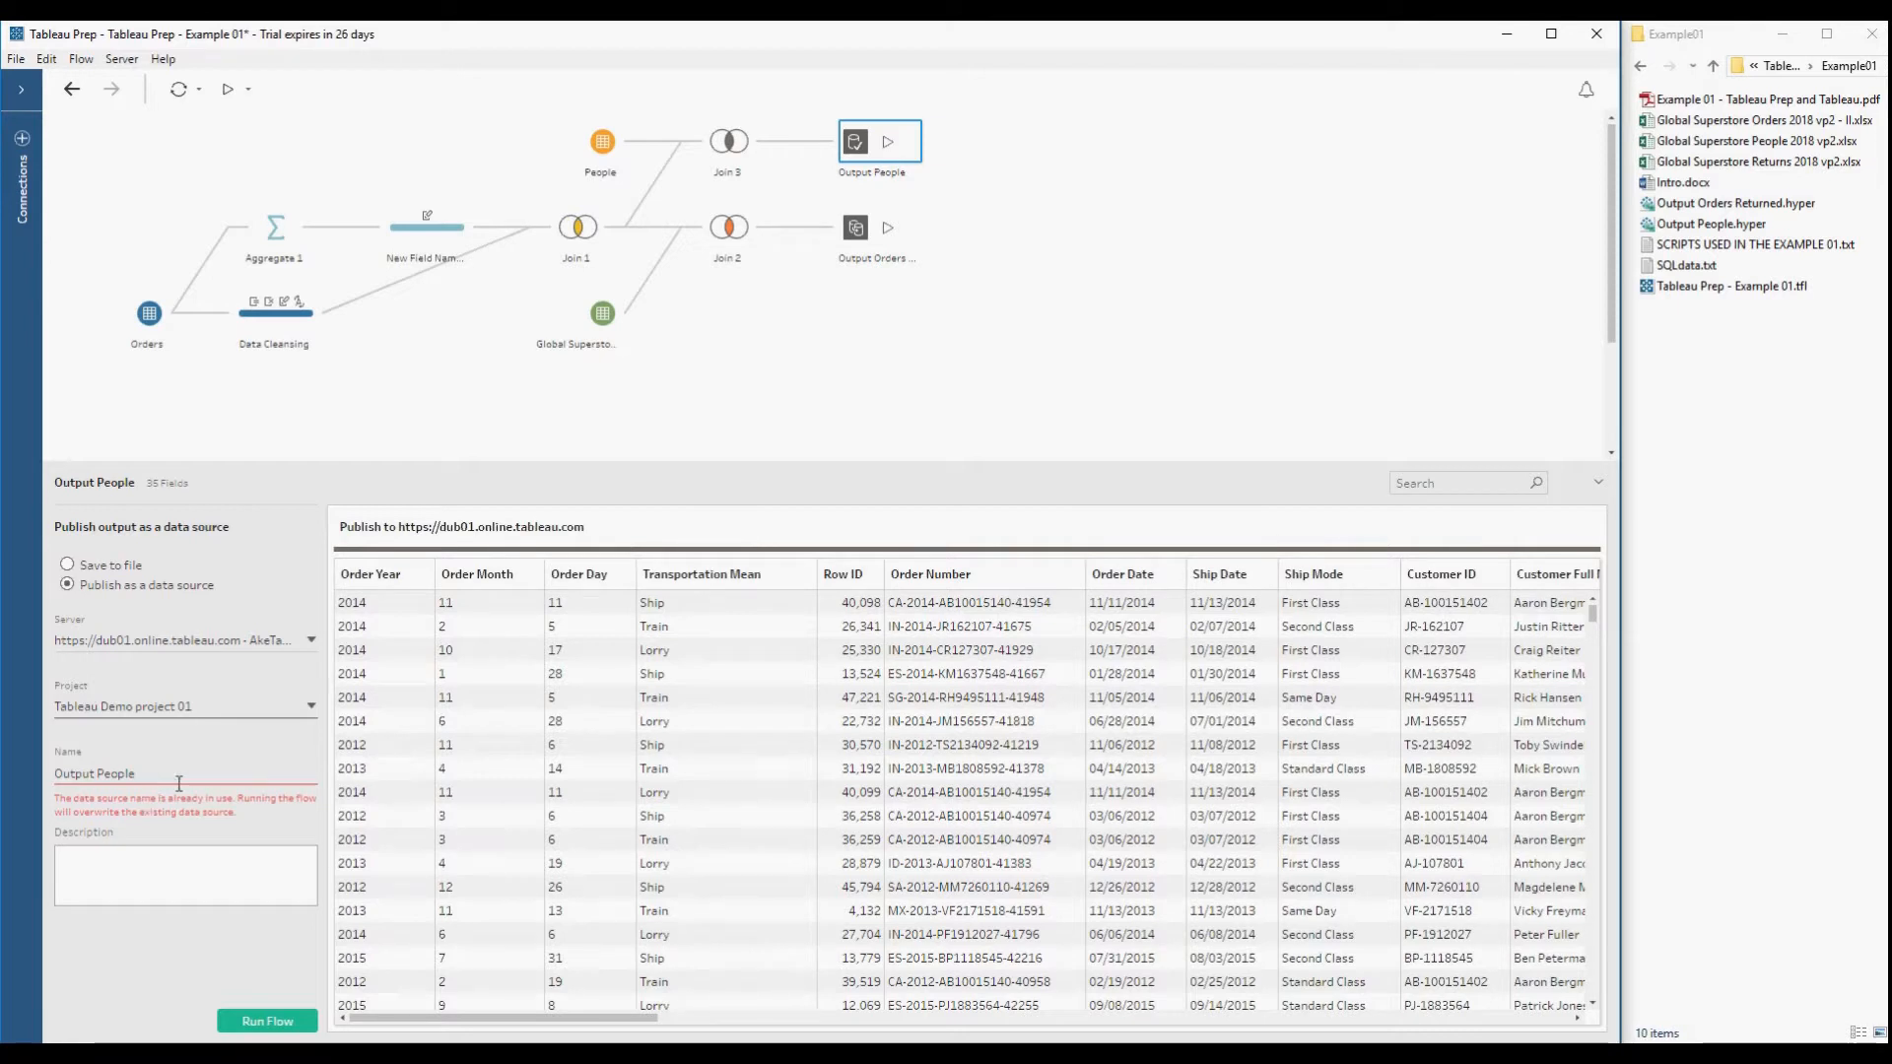
{"action": "left_click", "coordinate": [295, 1025]}
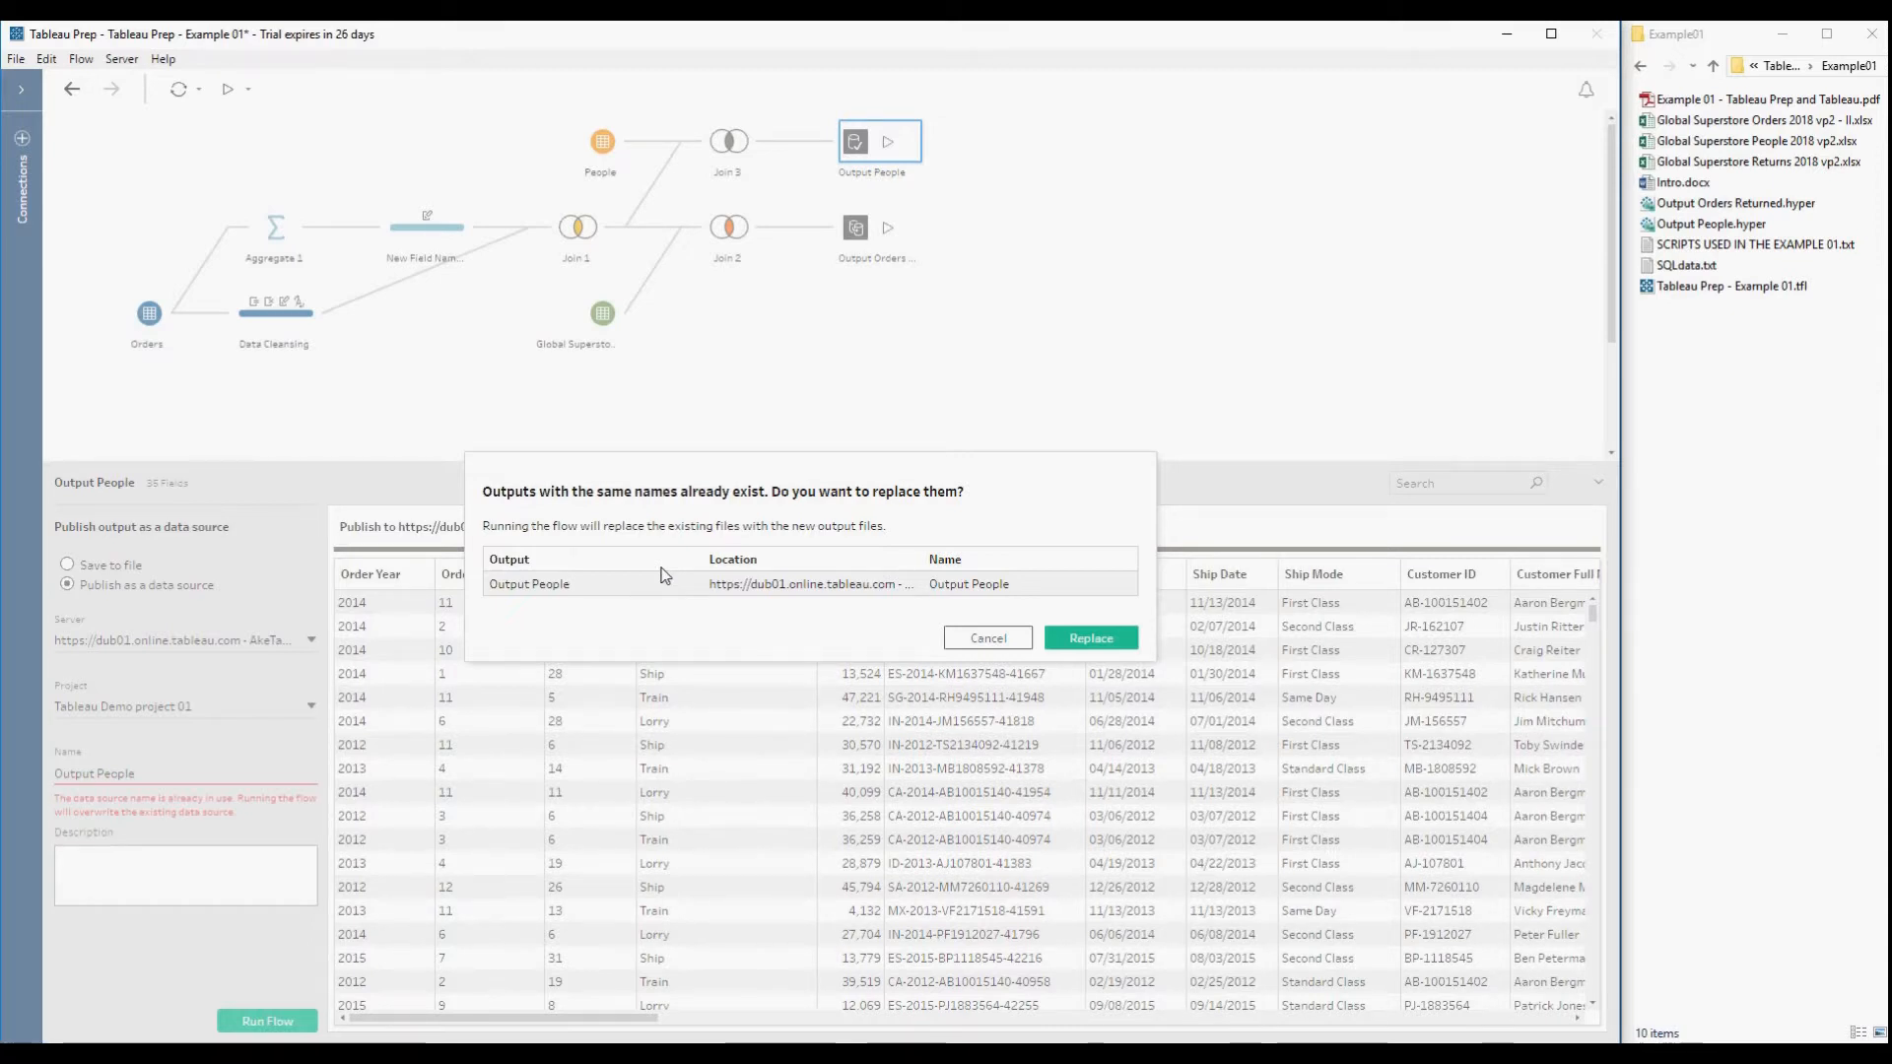
{"action": "left_click", "coordinate": [1104, 640]}
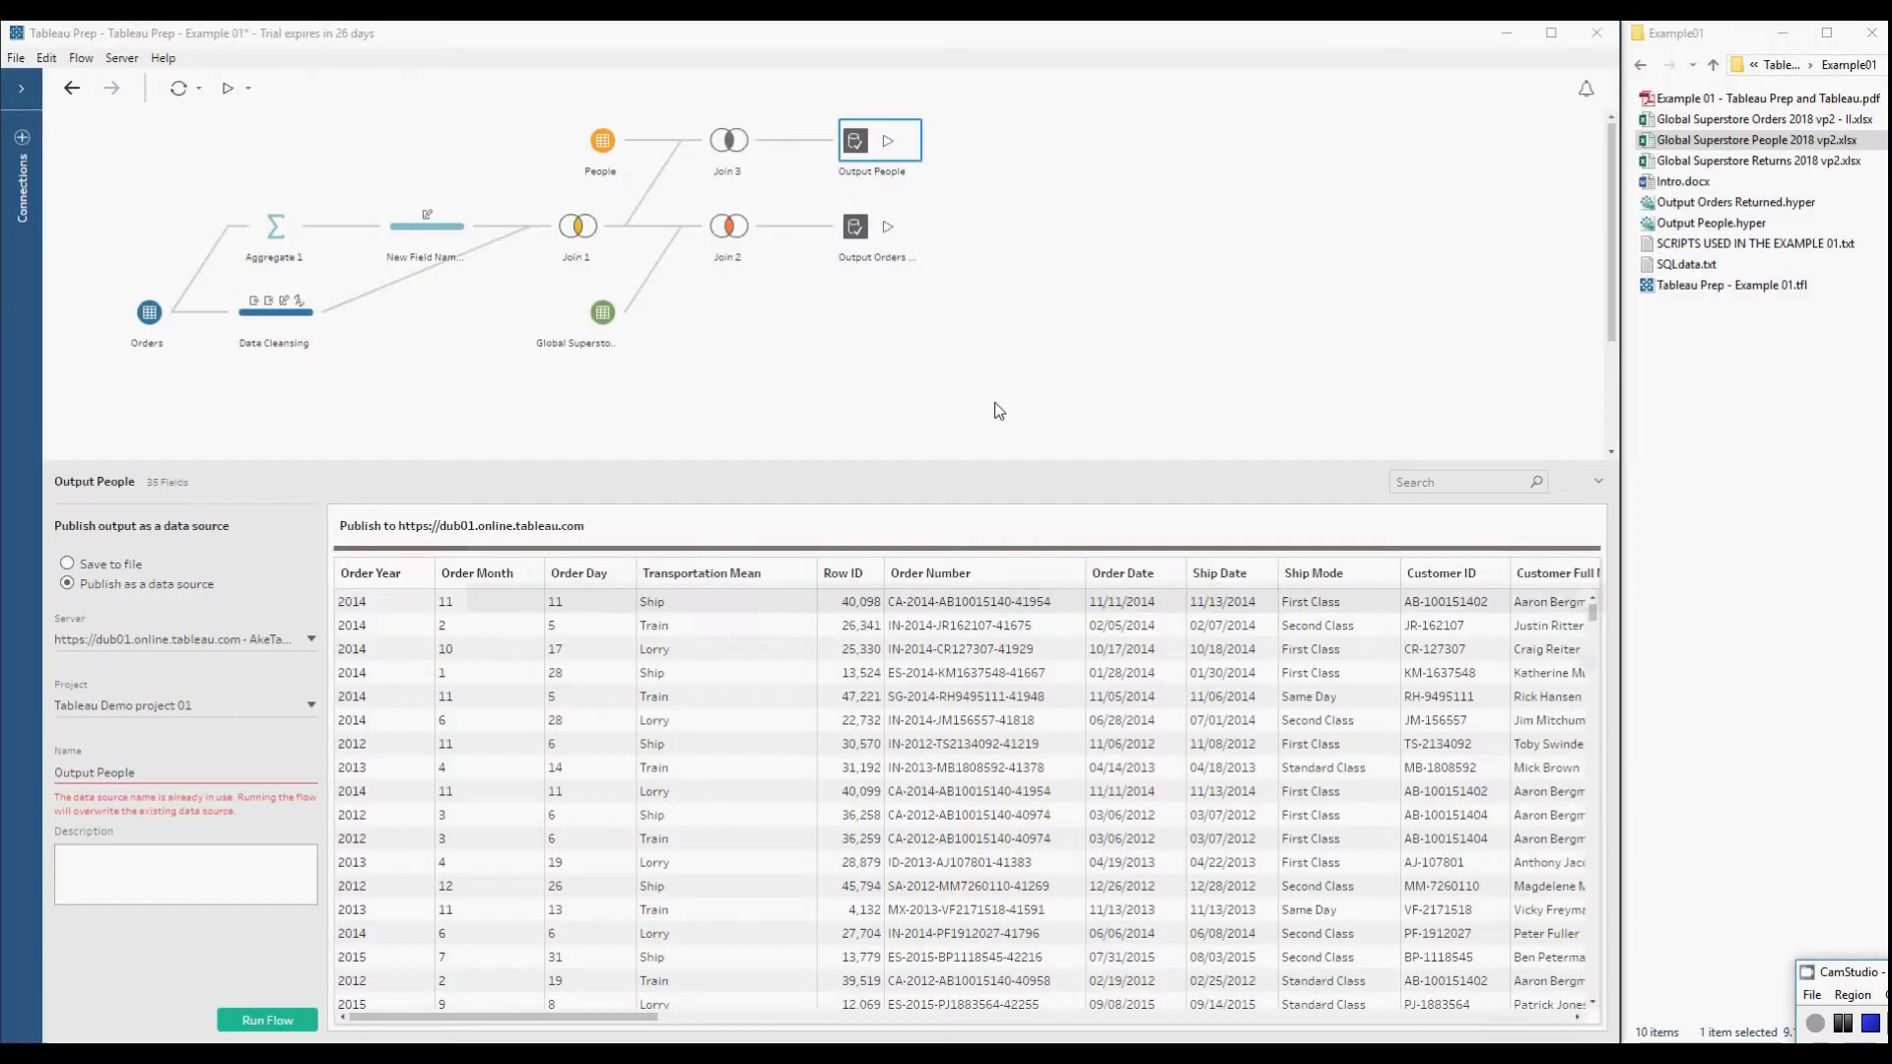
{"action": "left_click", "coordinate": [1782, 31]}
- Run the flow to publish Output Orders Returned to Tableau Demo project 01, replacing the existing data source
{"action": "left_click", "coordinate": [849, 235]}
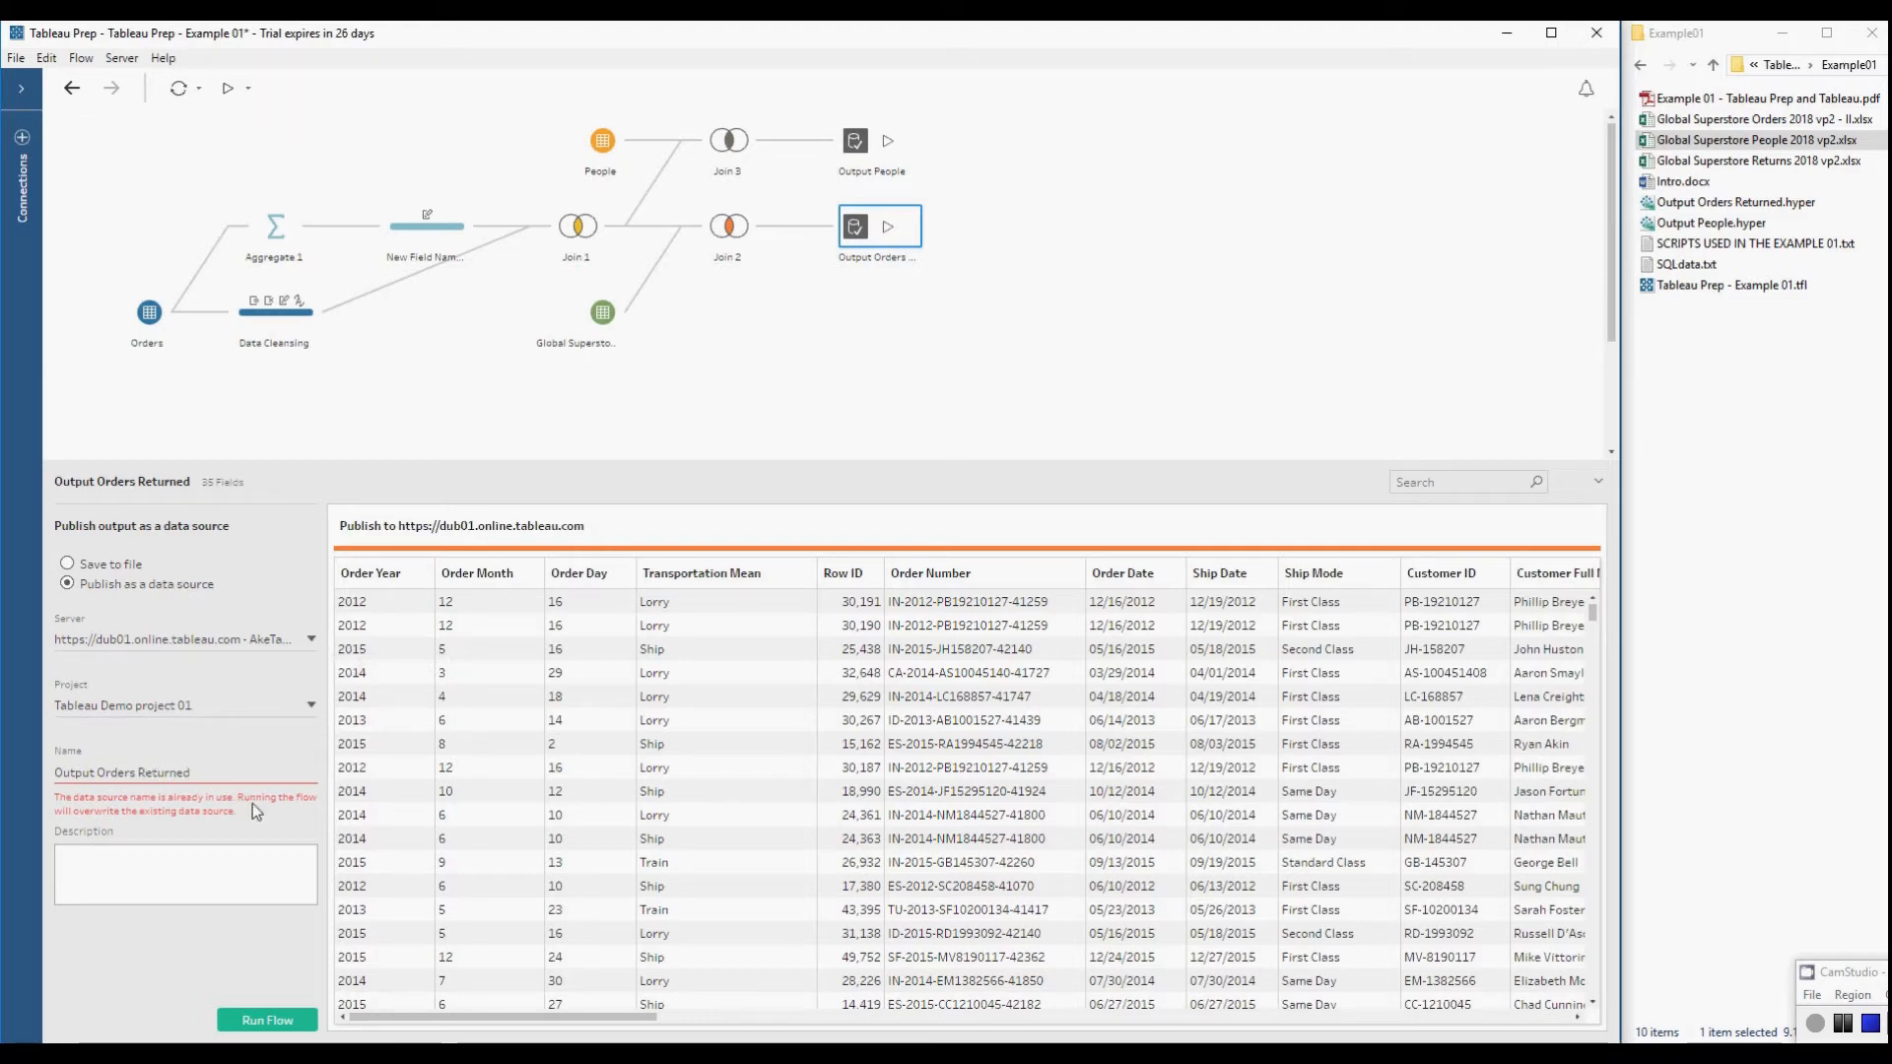
{"action": "left_click", "coordinate": [281, 1018]}
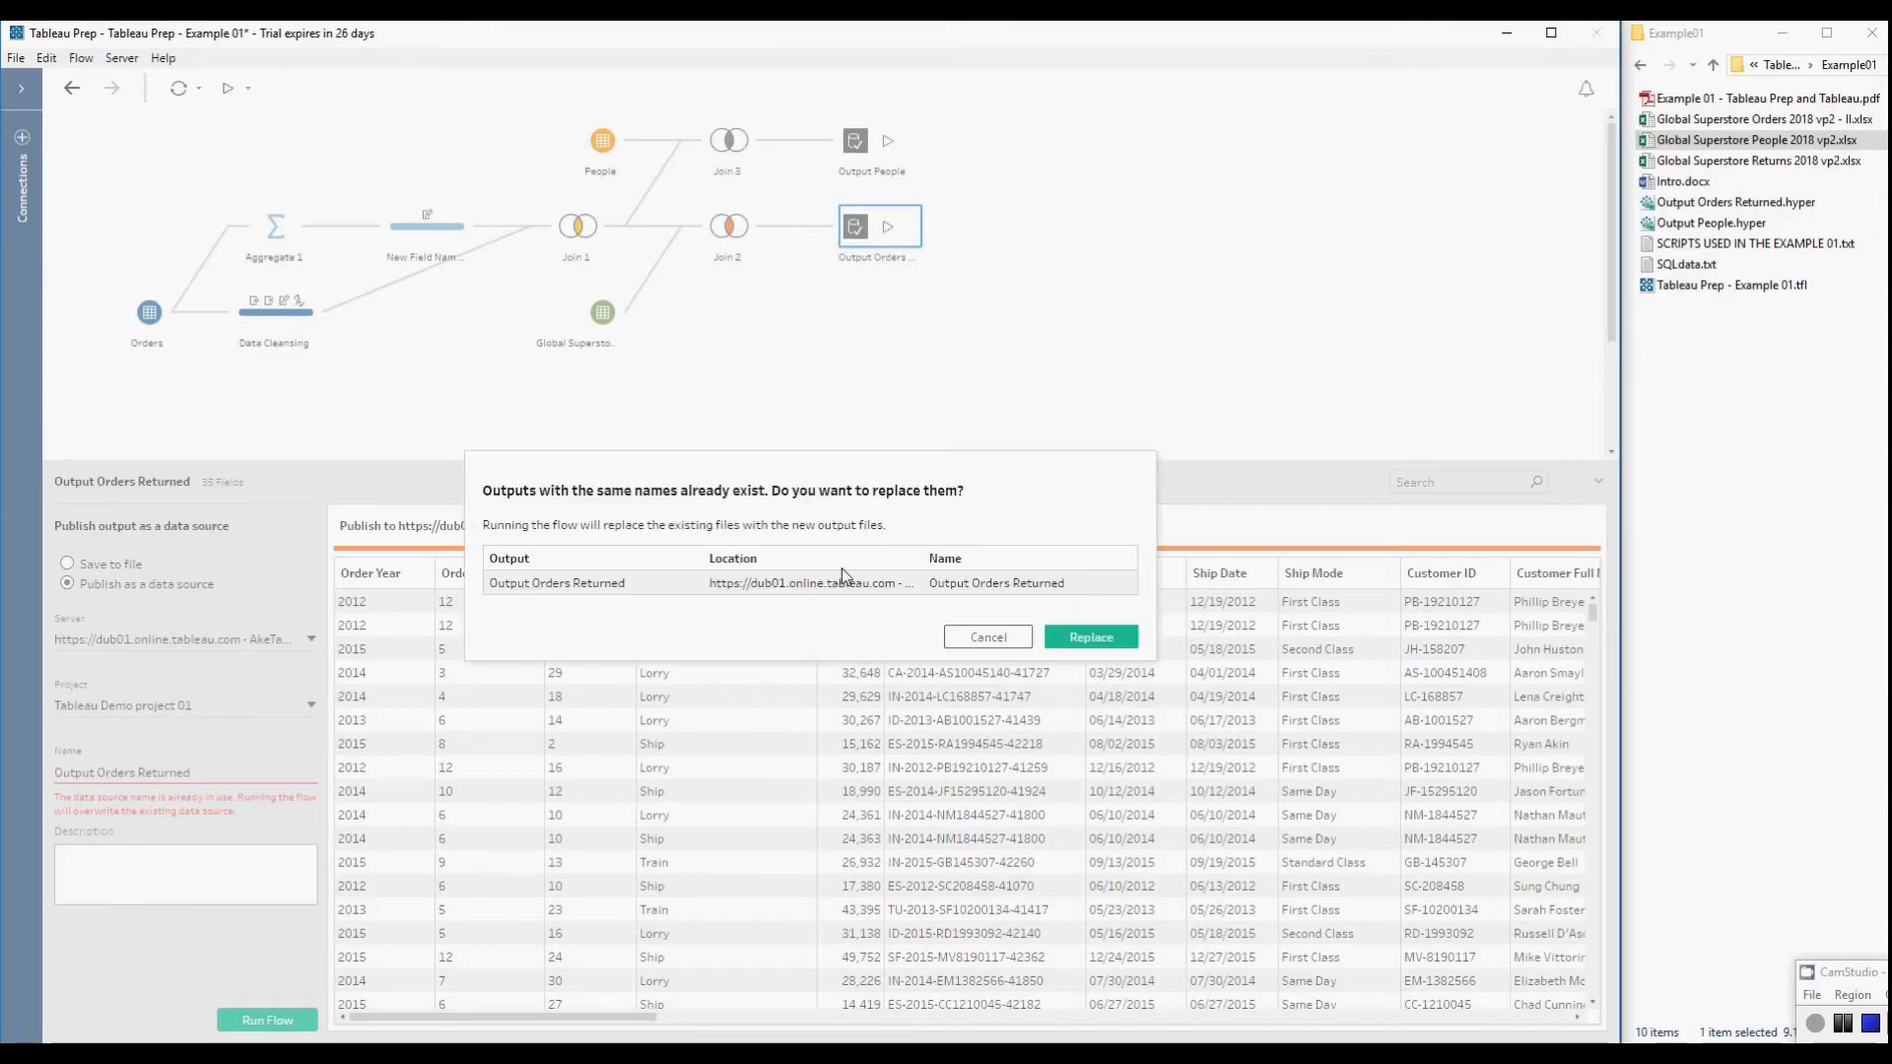
{"action": "left_click", "coordinate": [1069, 639]}
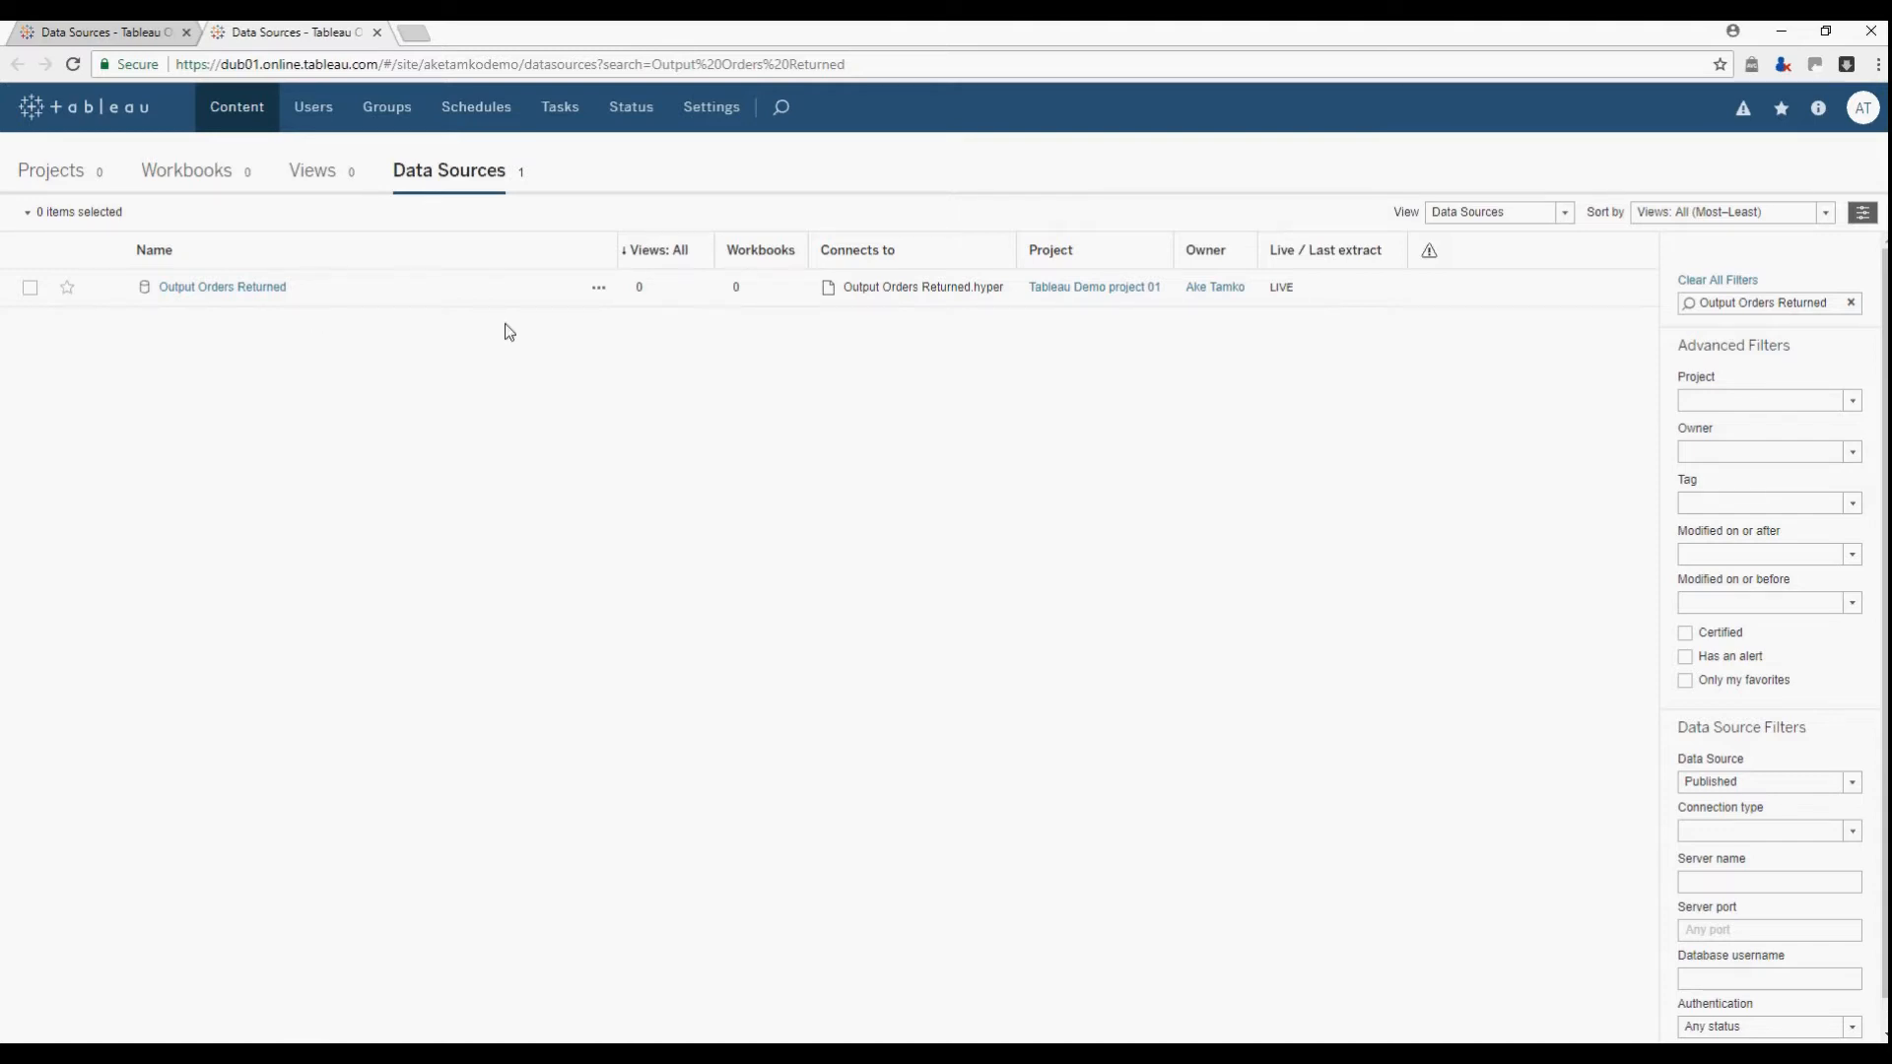
- Create a new web workbook from the published Output Orders Returned data source's page and connect it to that data source on the site
{"action": "left_click", "coordinate": [247, 287]}
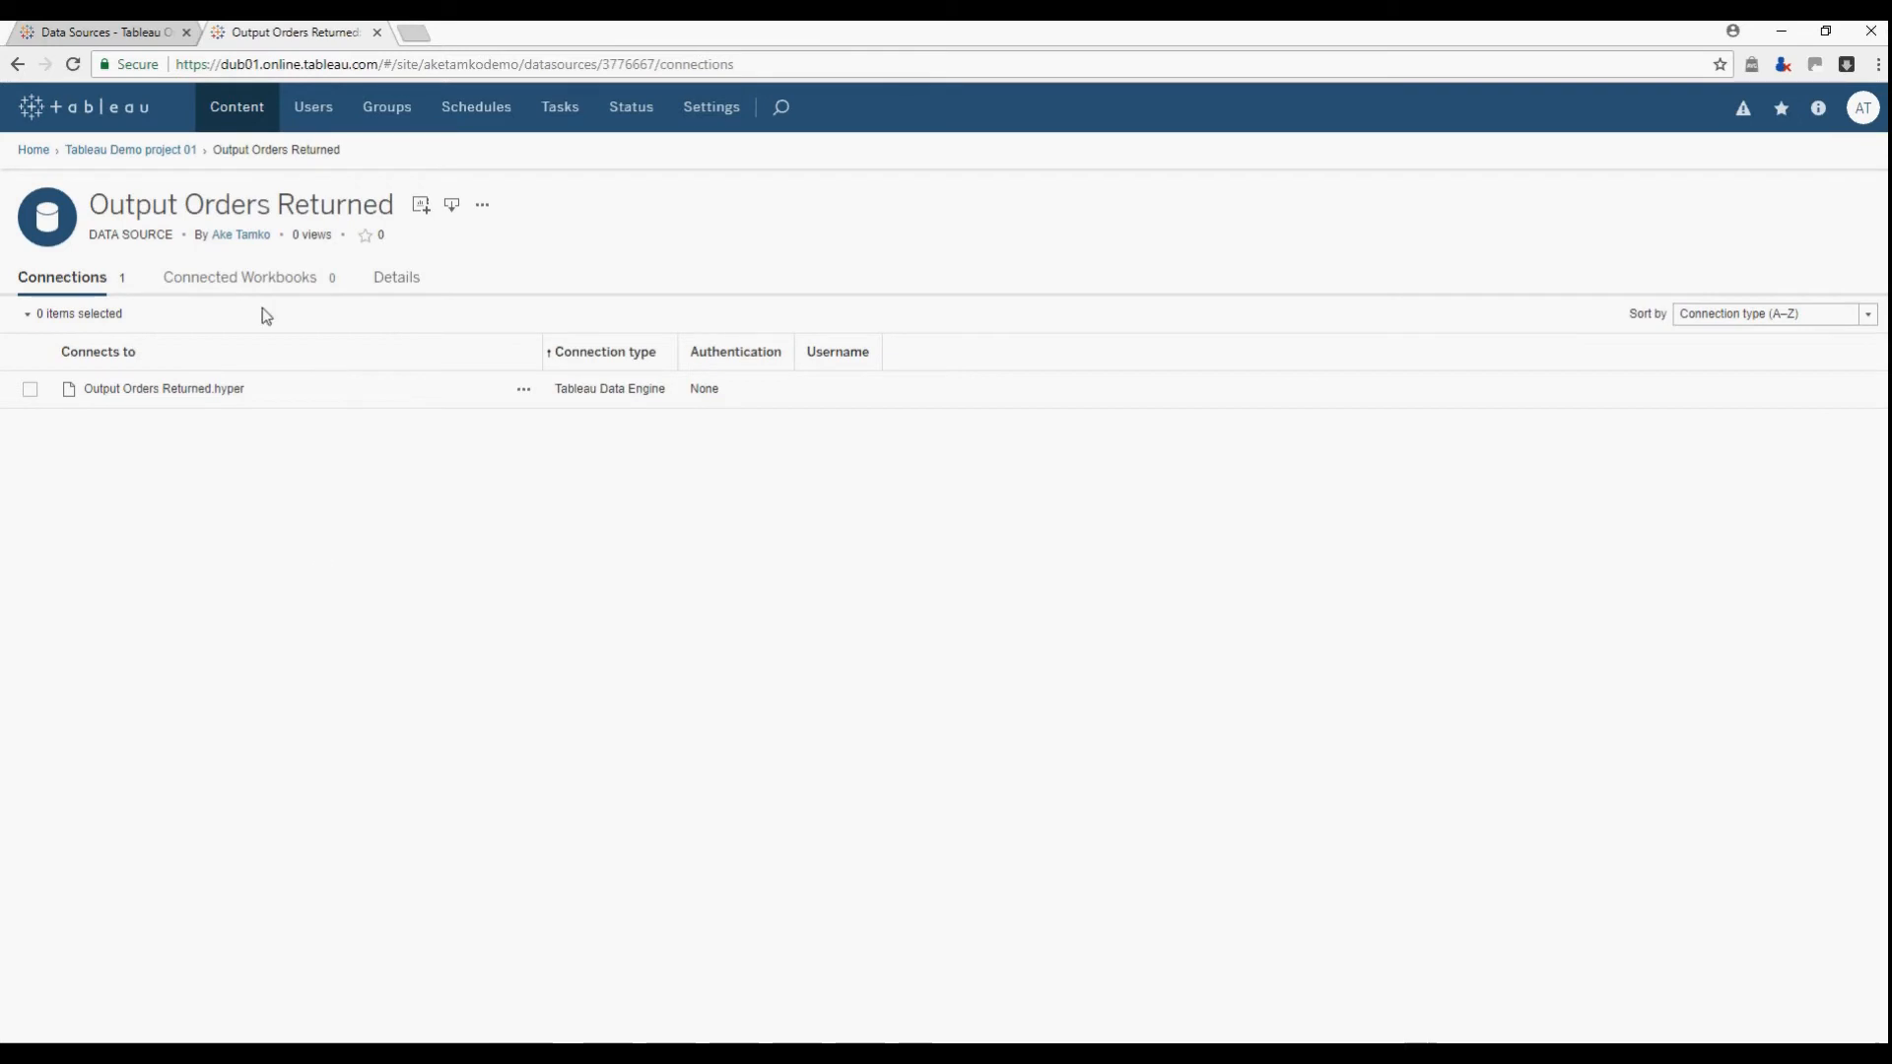
{"action": "left_click", "coordinate": [286, 279]}
{"action": "left_click", "coordinate": [126, 316]}
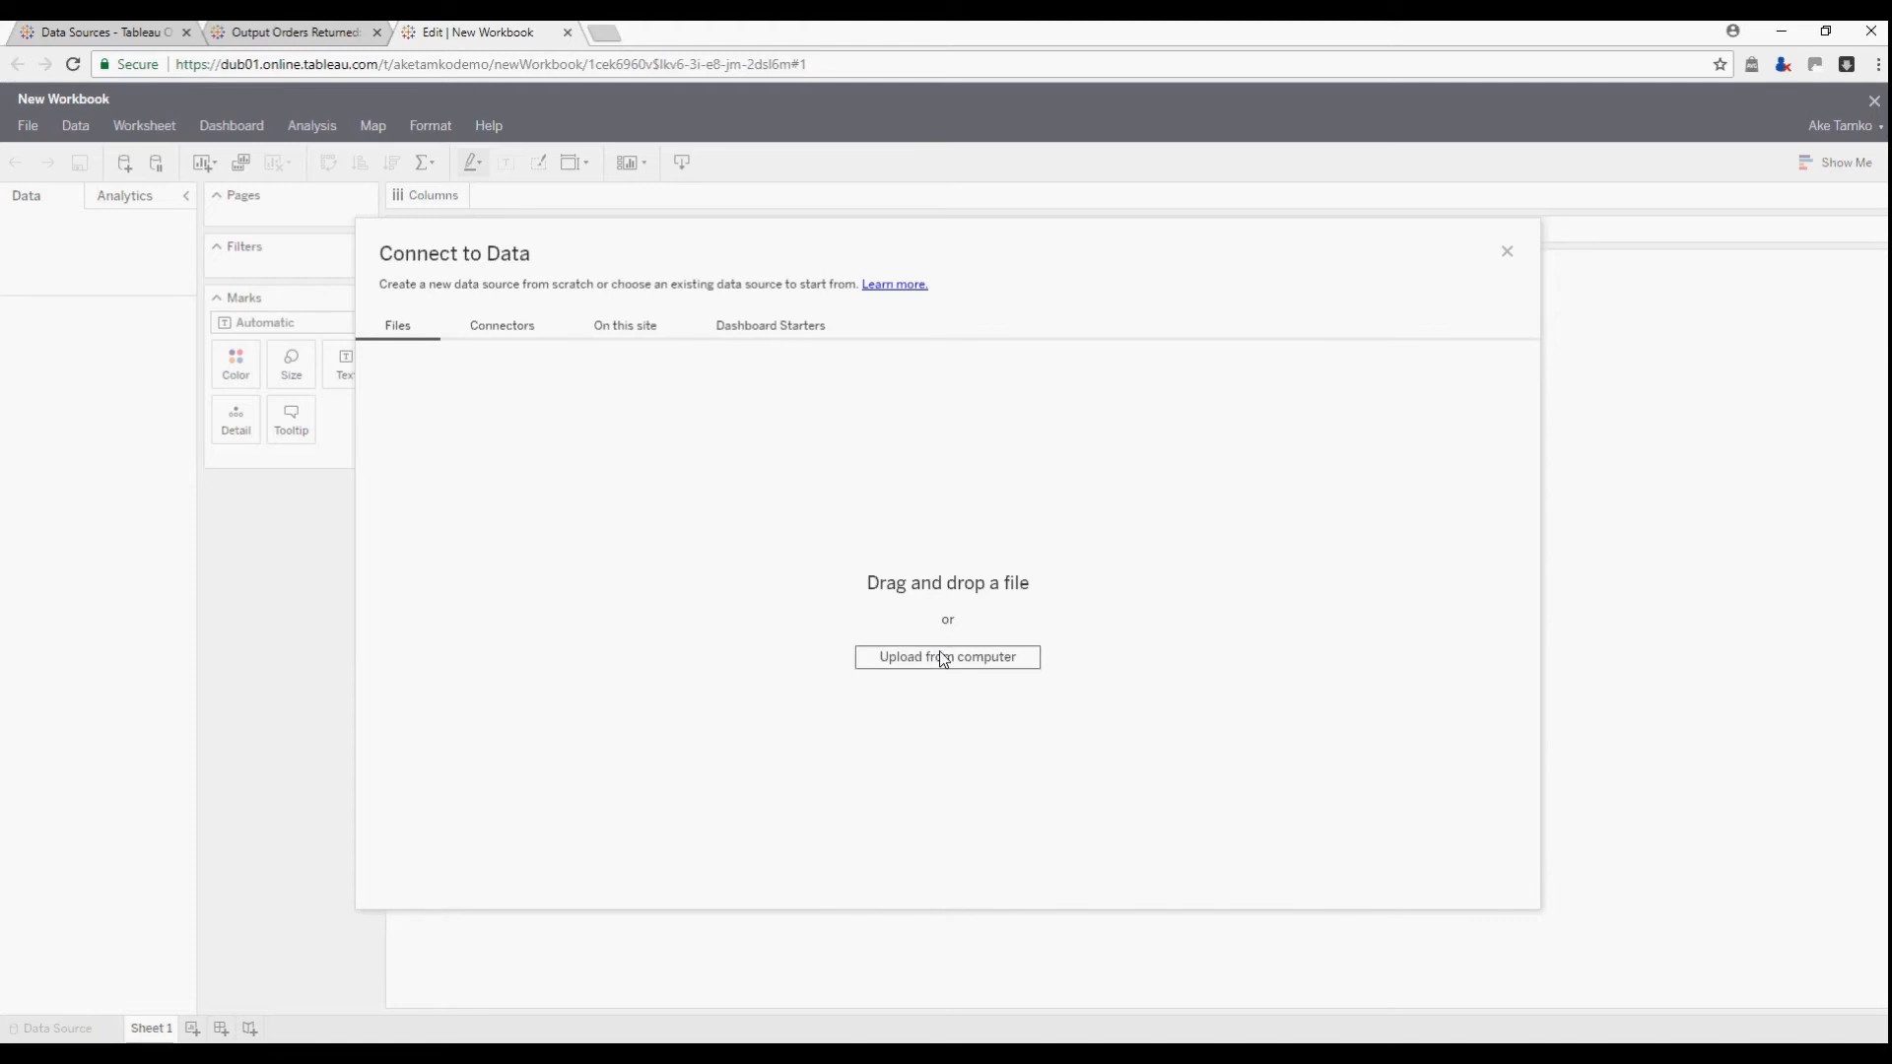
{"action": "left_click", "coordinate": [522, 333]}
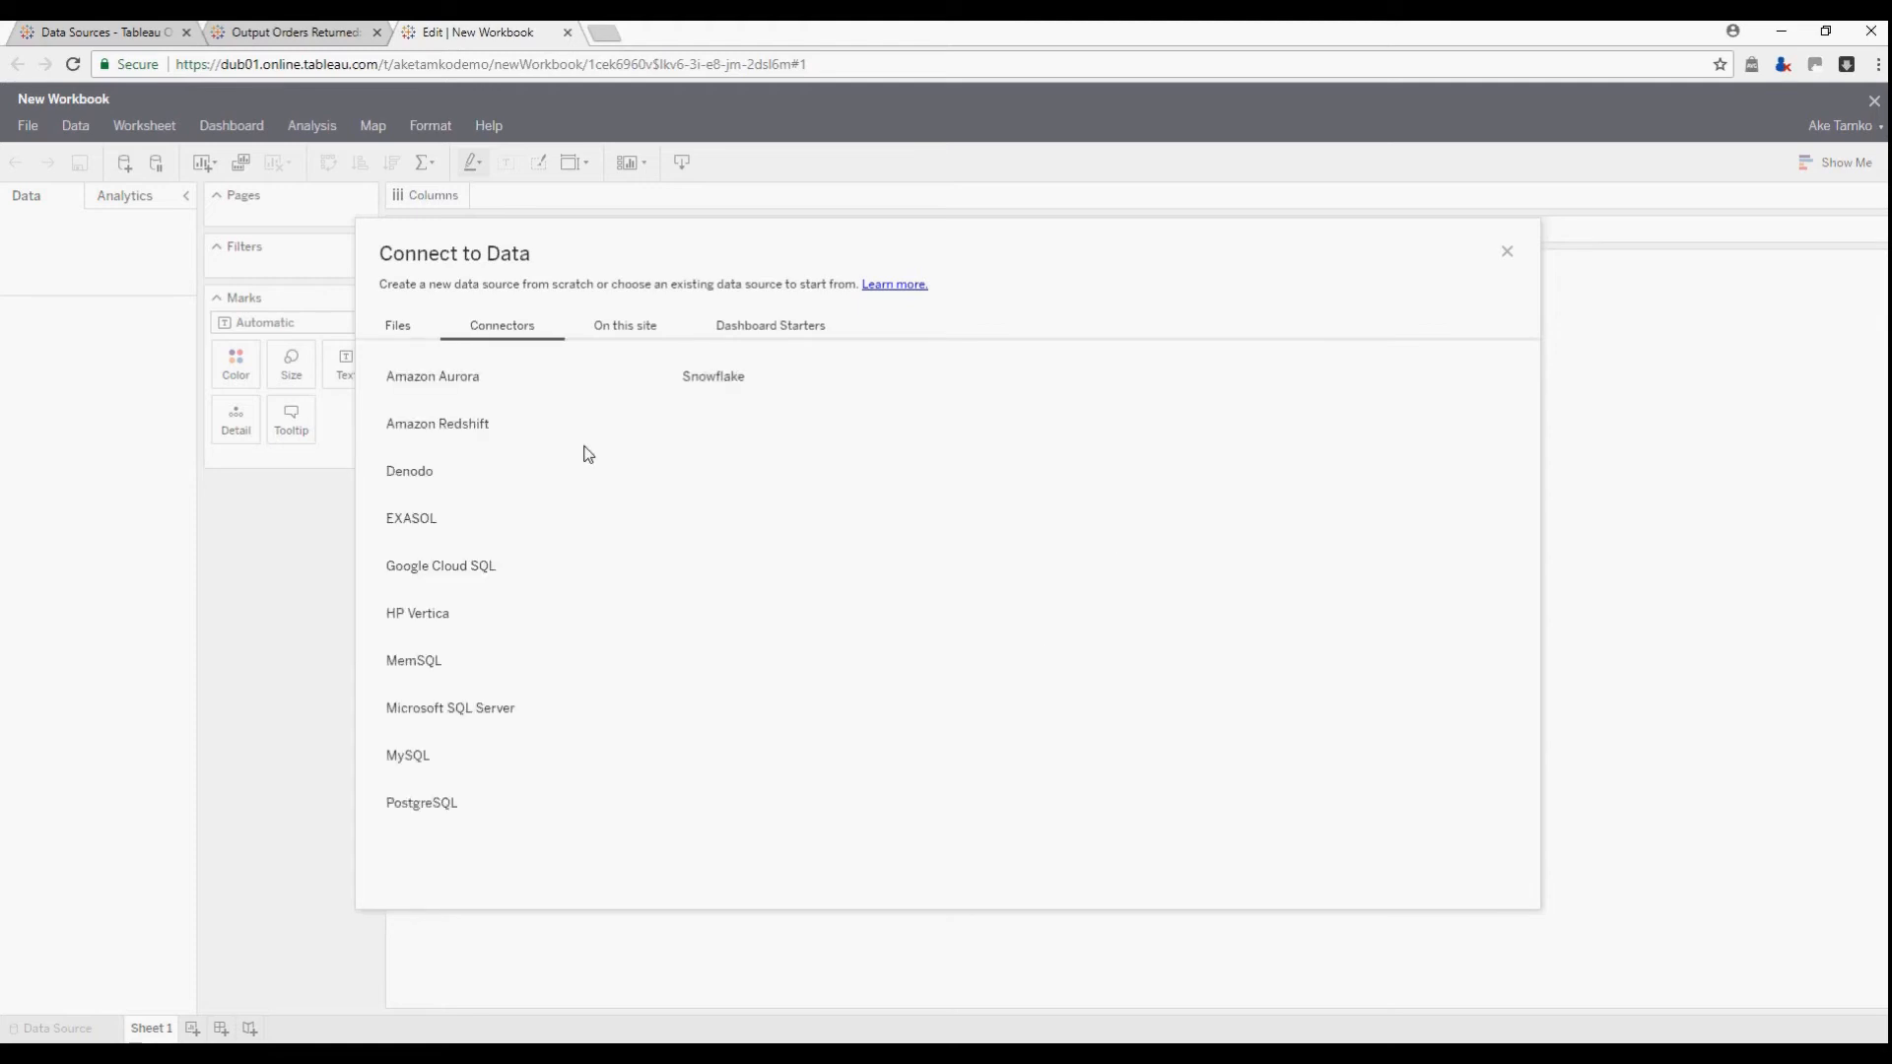
{"action": "left_click", "coordinate": [632, 333]}
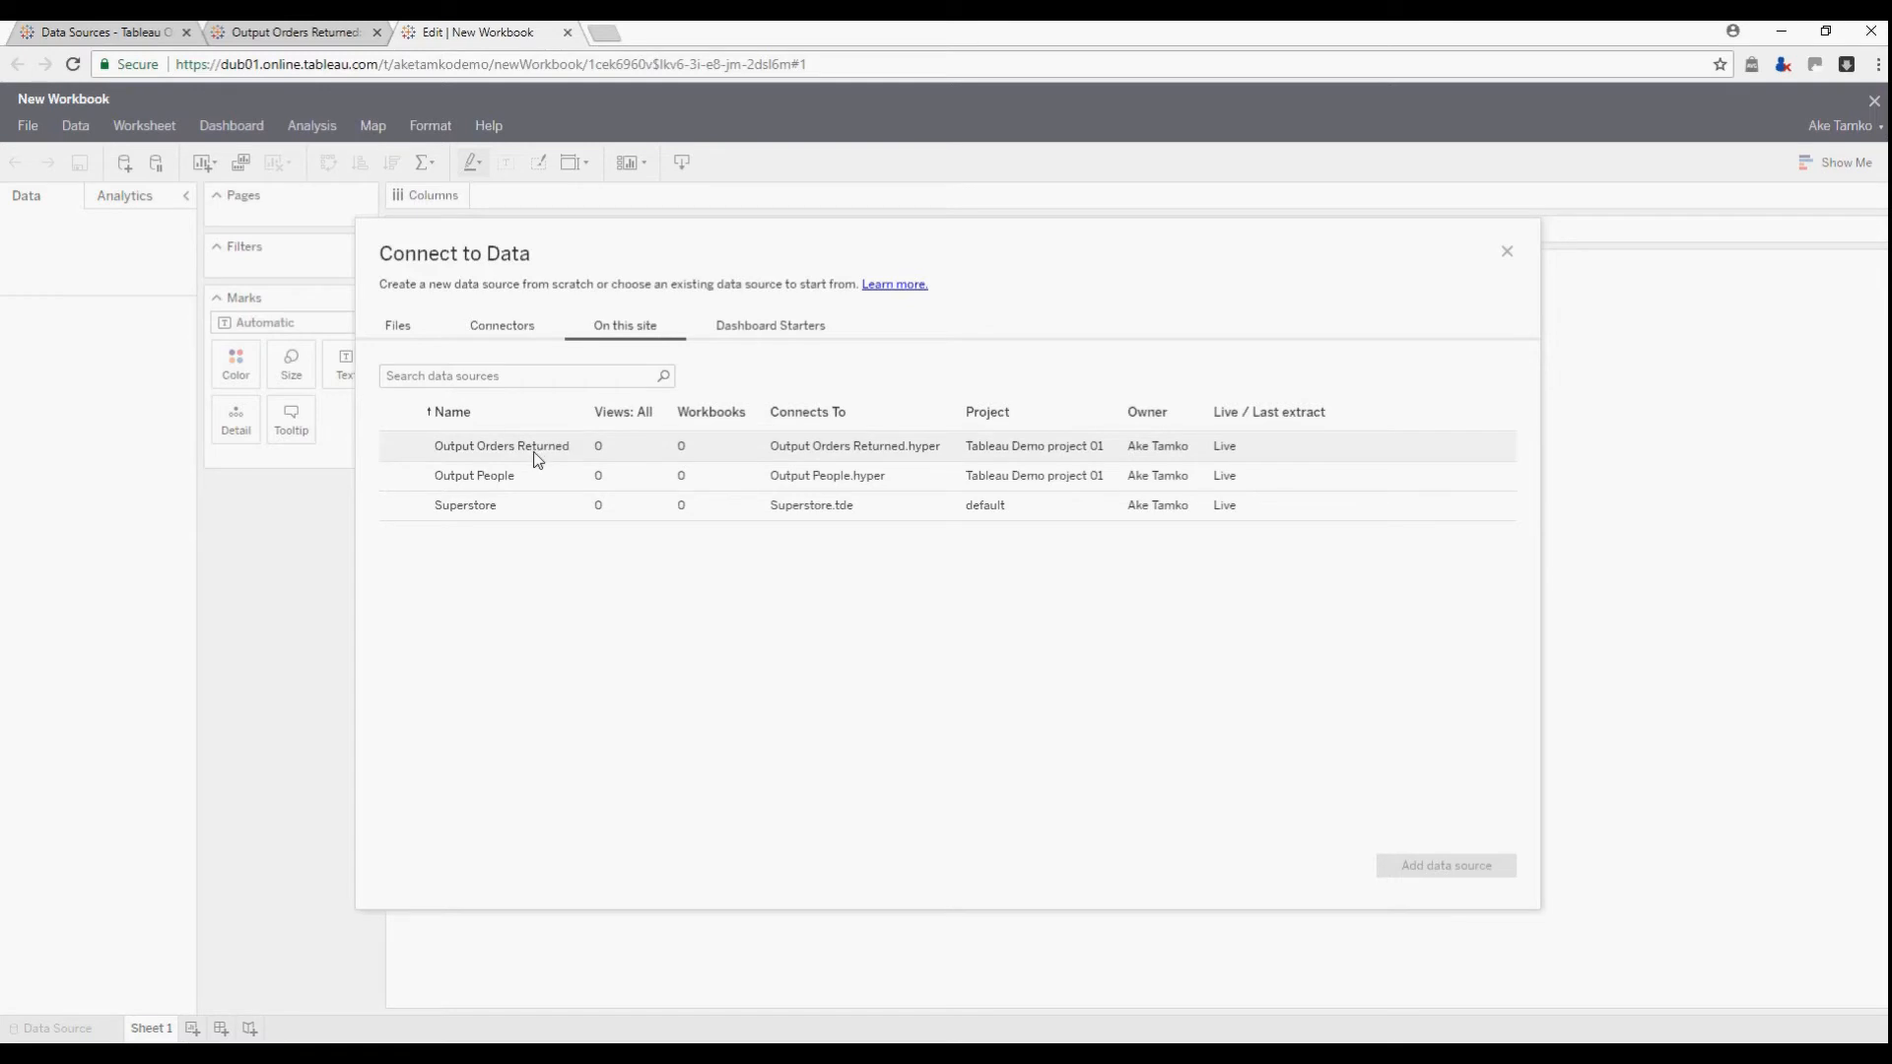
{"action": "left_click", "coordinate": [537, 457]}
{"action": "left_click", "coordinate": [1419, 864]}
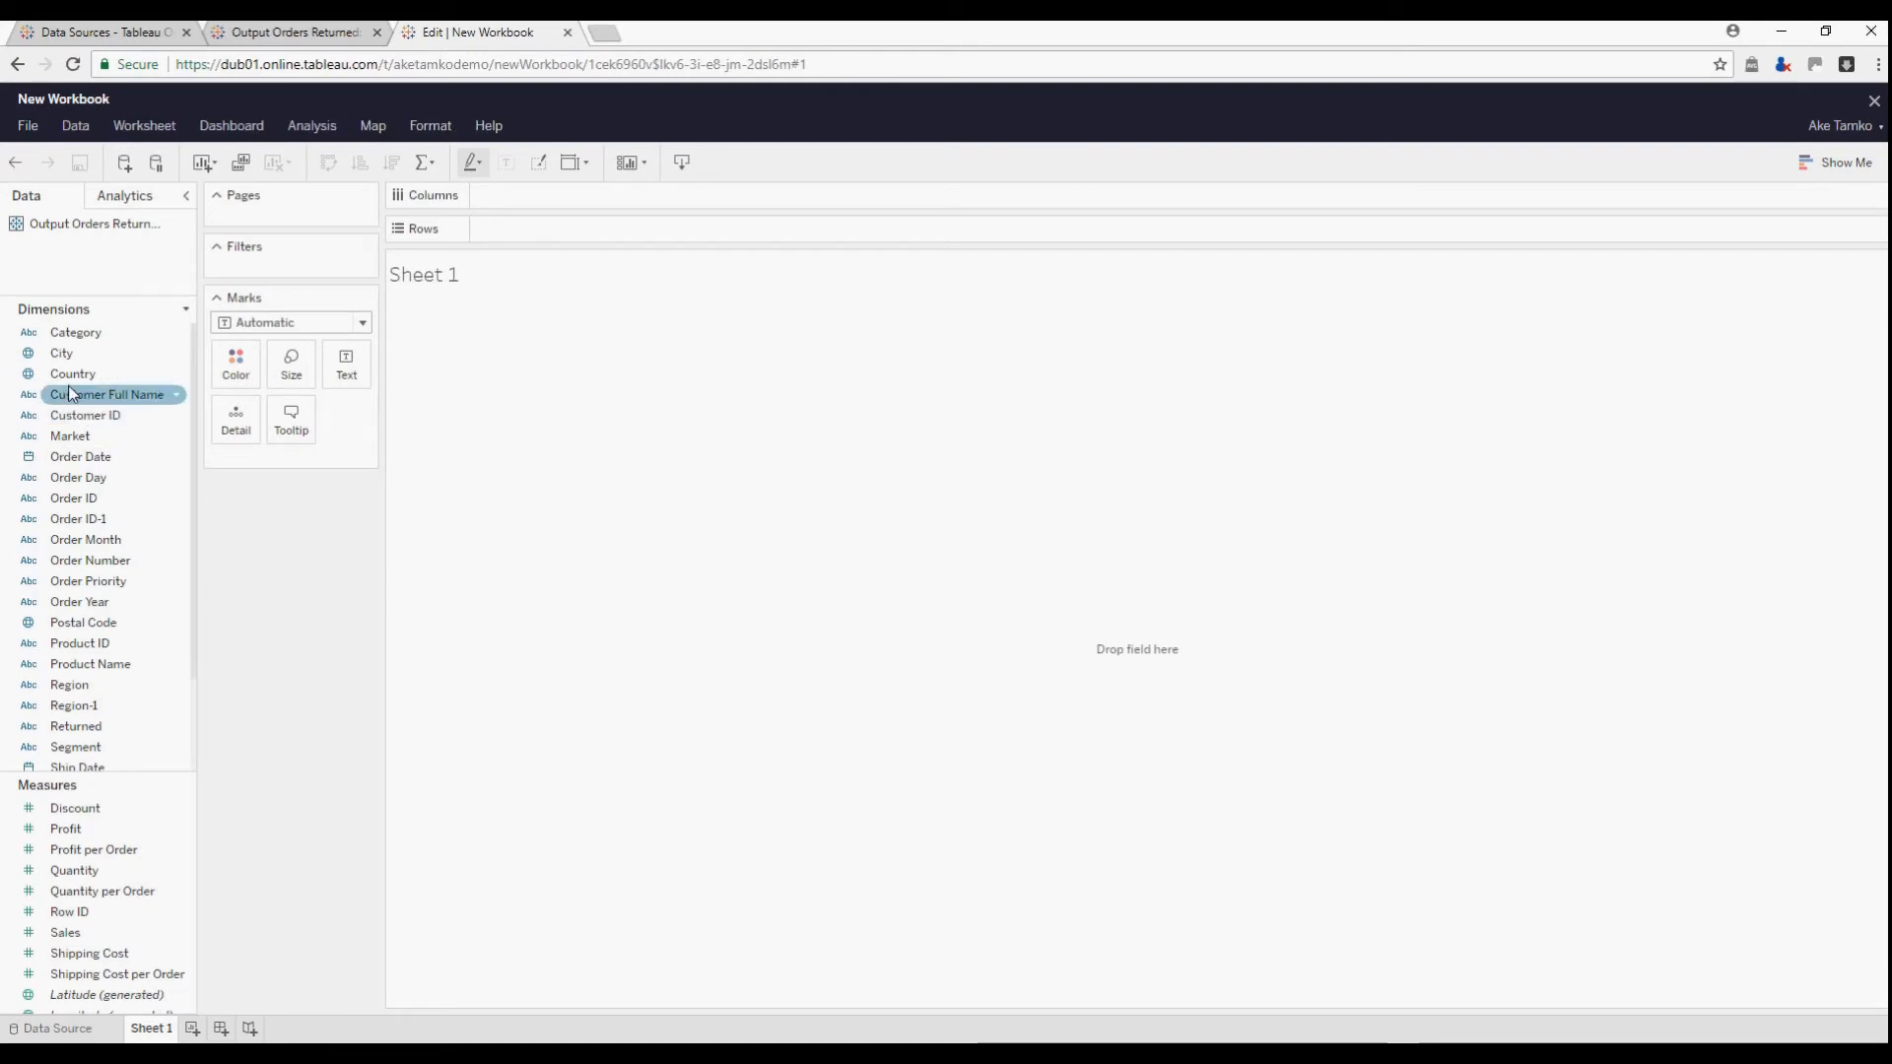
- Chart Profit by Country with Country on columns and Profit on rows, and switch back to Tableau Prep to close the finished run's dialog
{"action": "left_click_drag", "start_coordinate": [138, 375], "coordinate": [556, 199]}
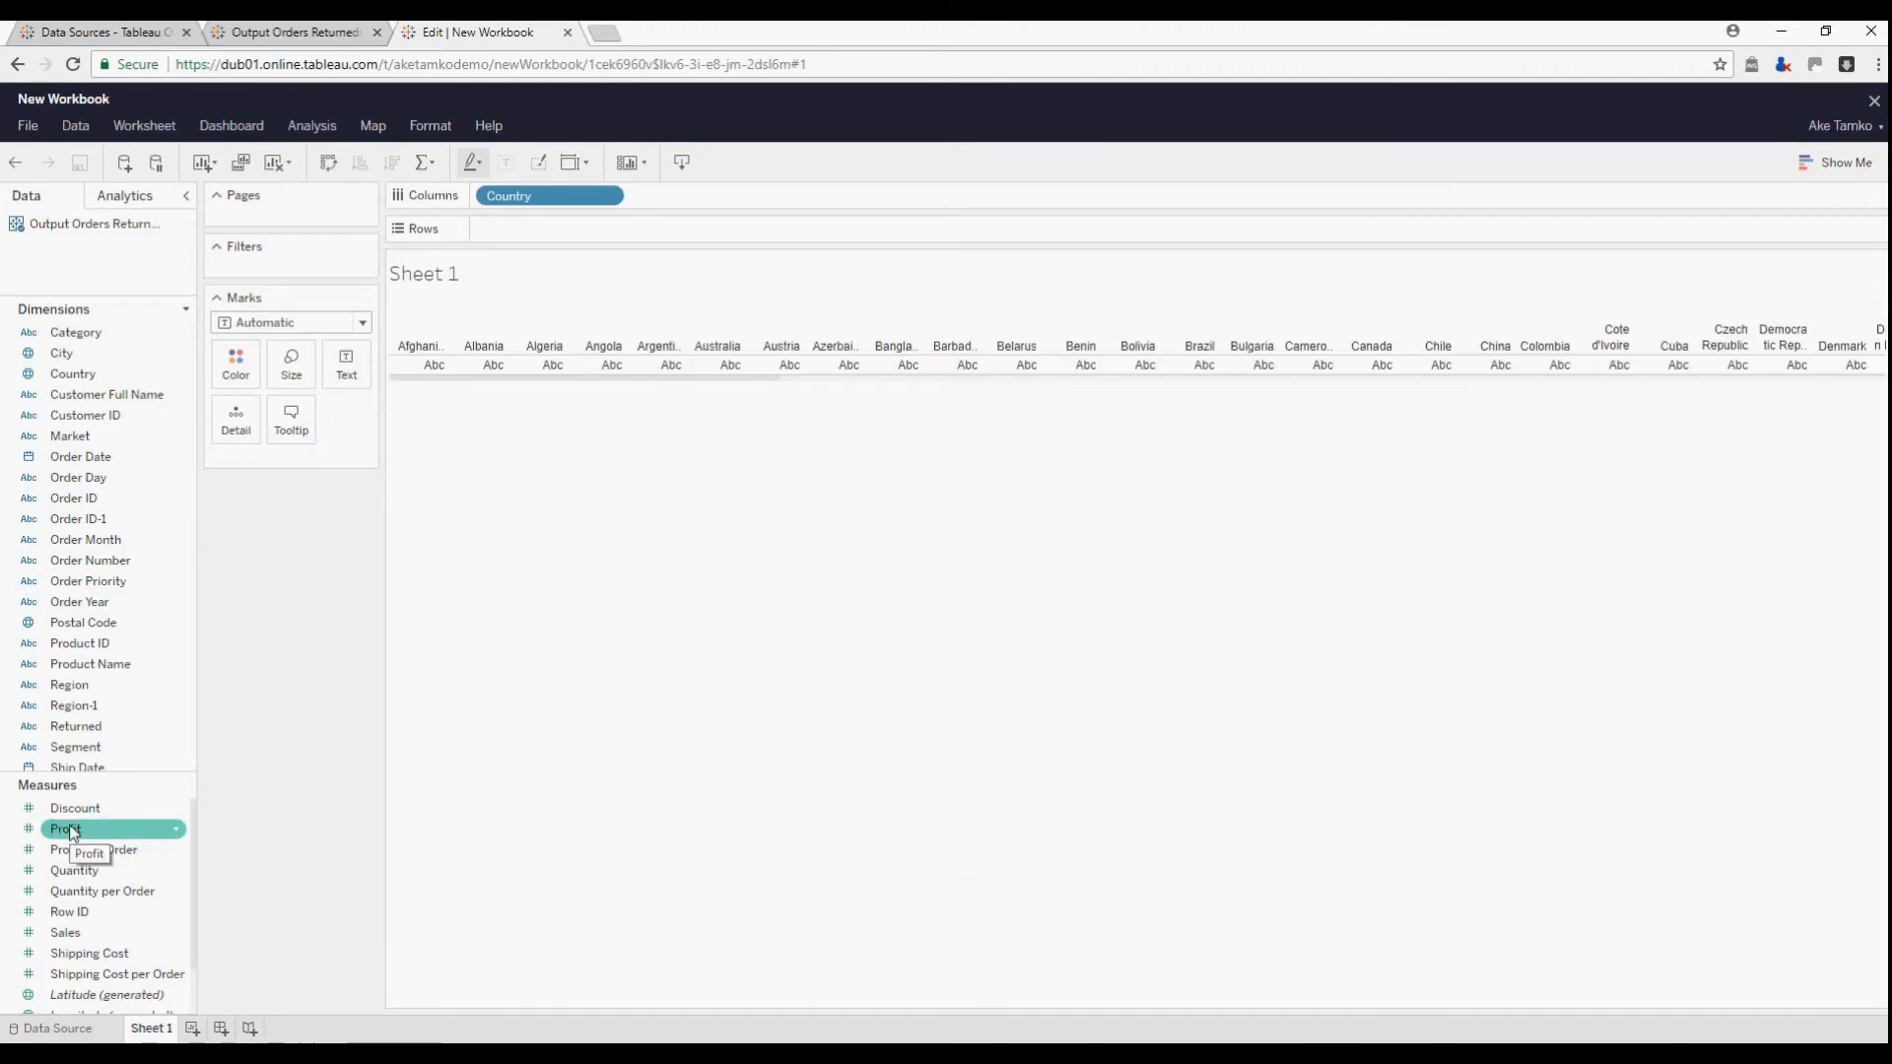
{"action": "left_click_drag", "start_coordinate": [69, 832], "coordinate": [514, 232]}
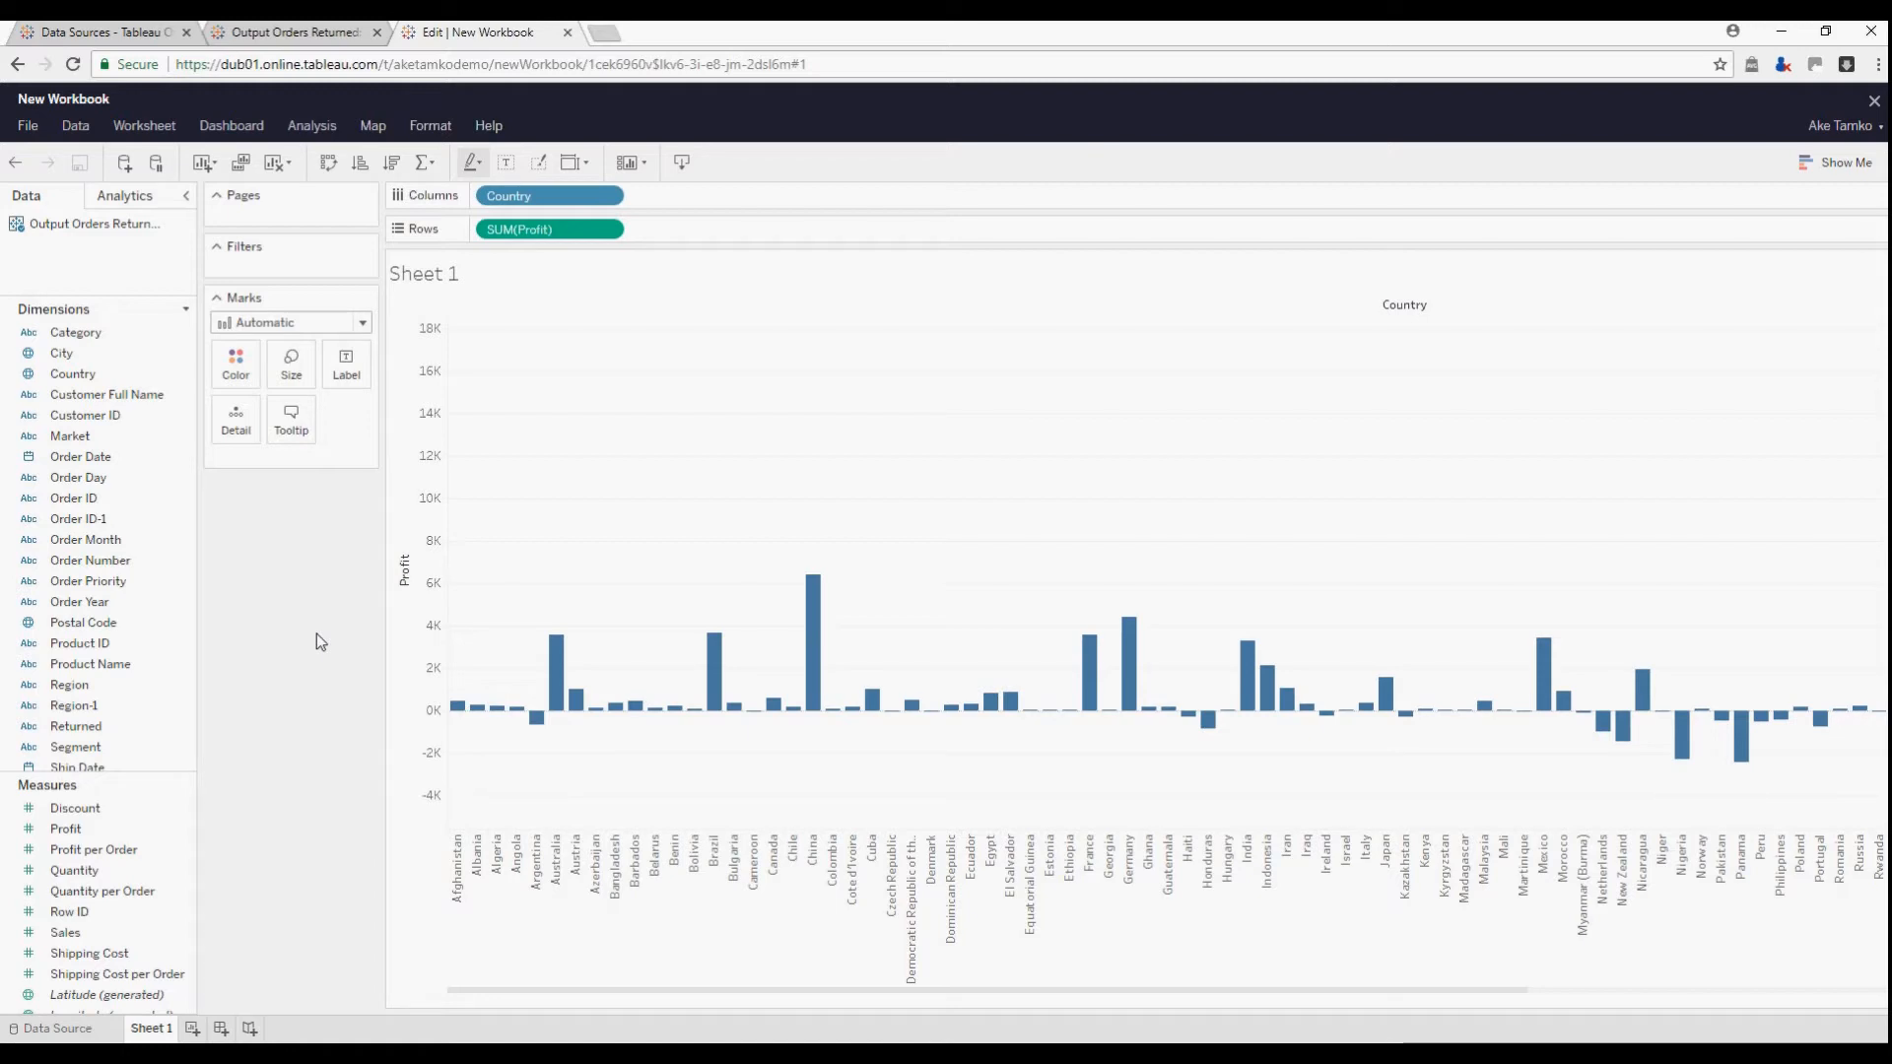
{"action": "left_click", "coordinate": [1788, 35]}
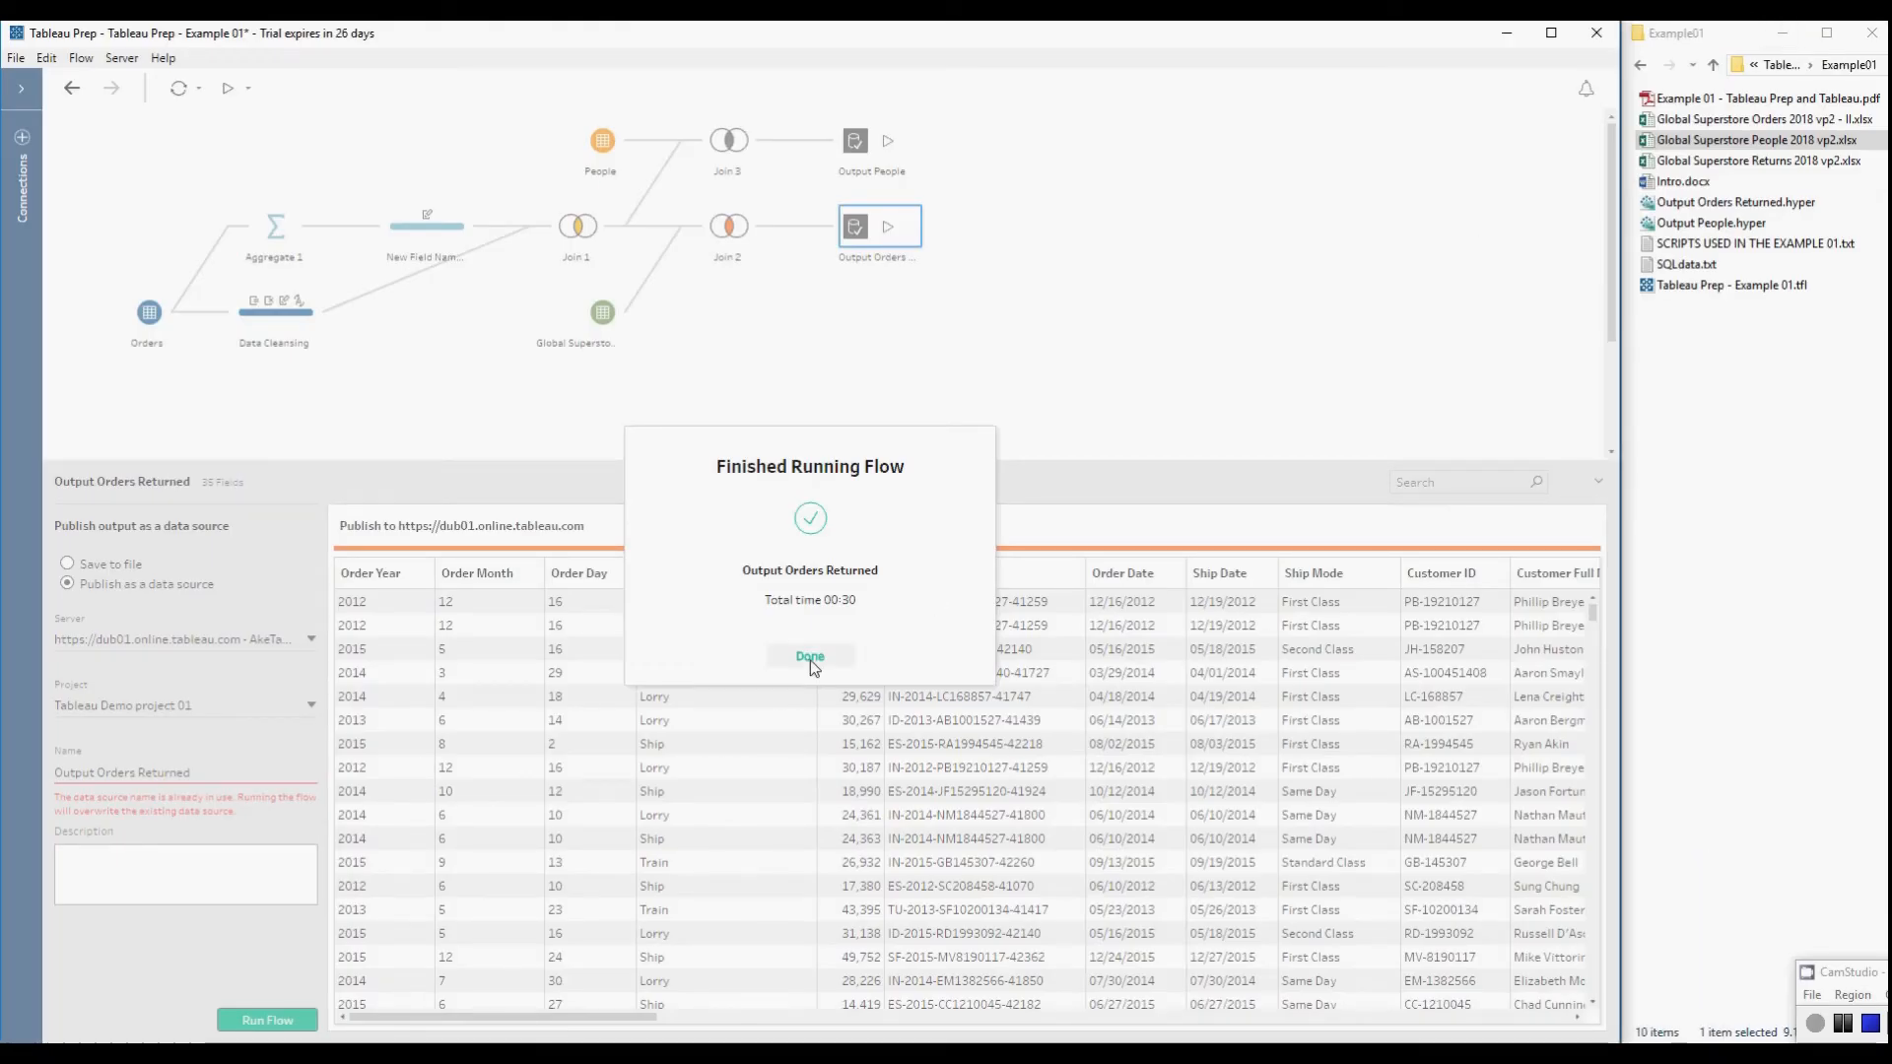
{"action": "left_click", "coordinate": [810, 658]}
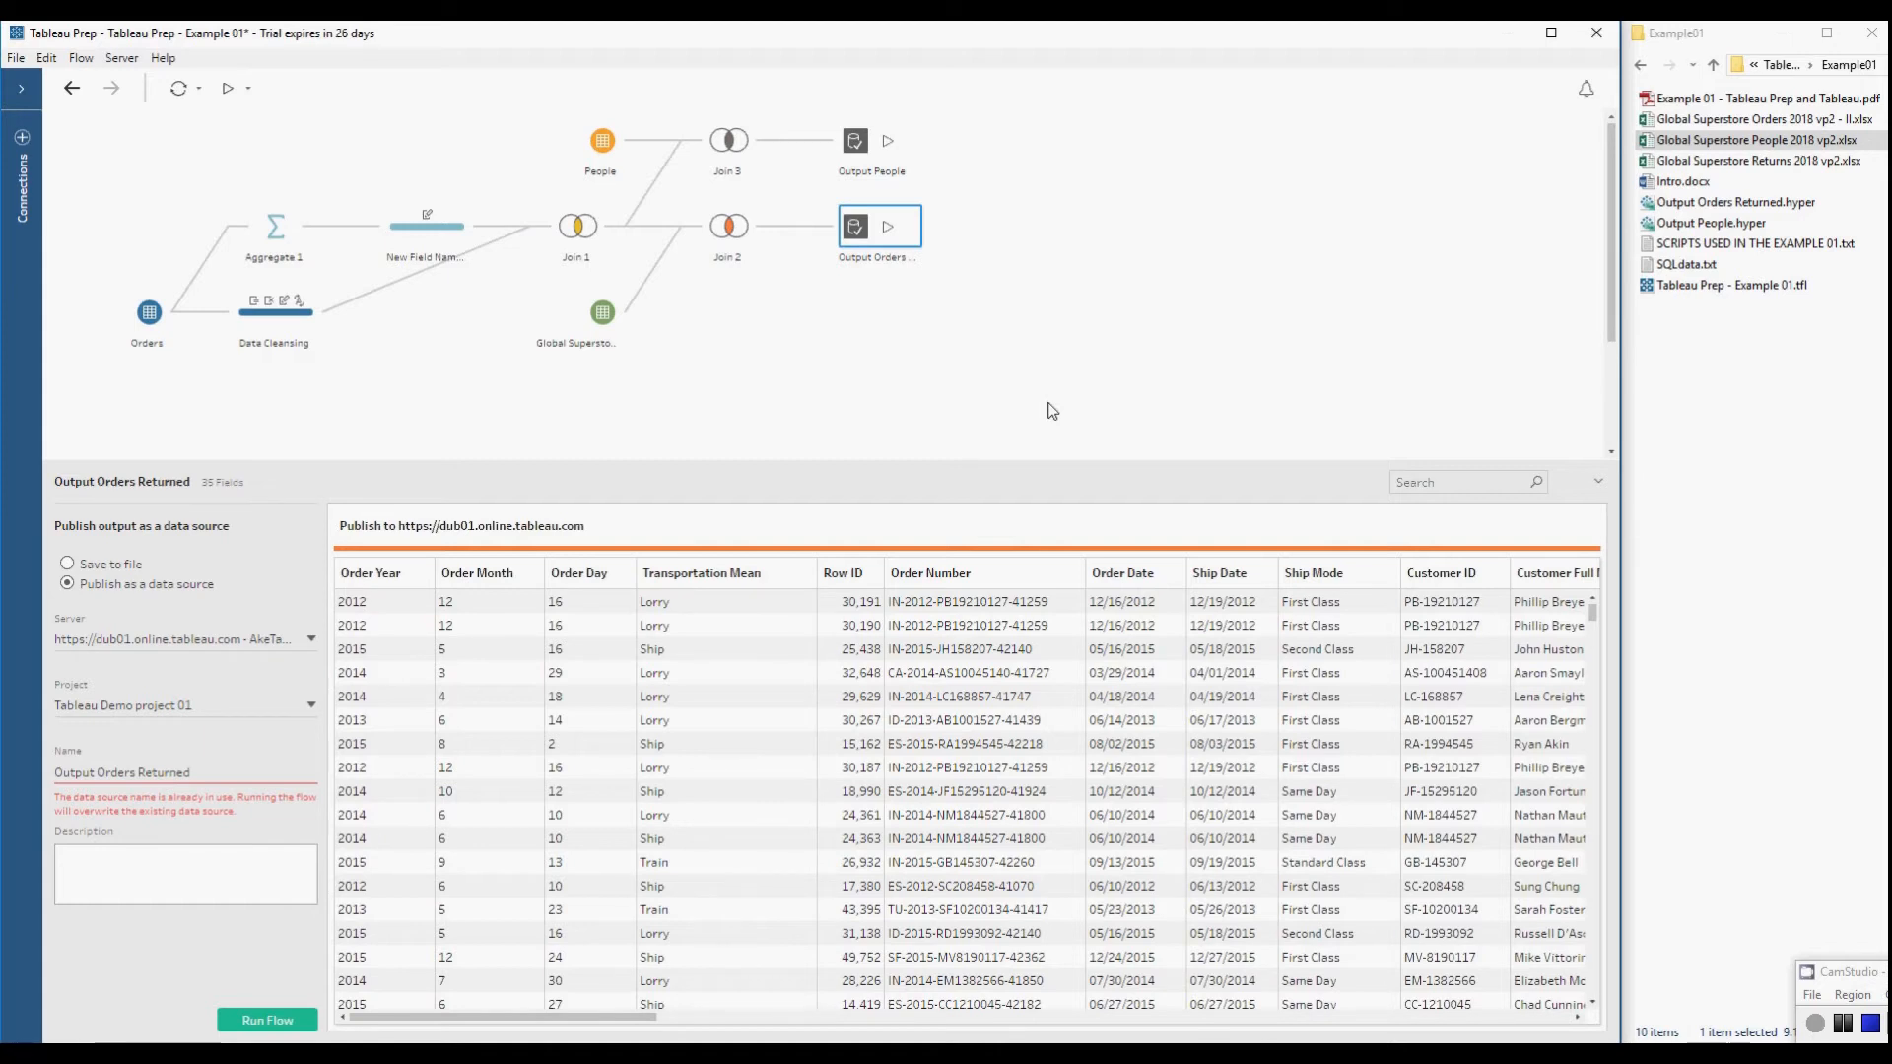
- Open Output Orders Returned.hyper from the Example01 folder in Tableau Desktop and widen its window up to the folder window
{"action": "left_click", "coordinate": [1724, 203]}
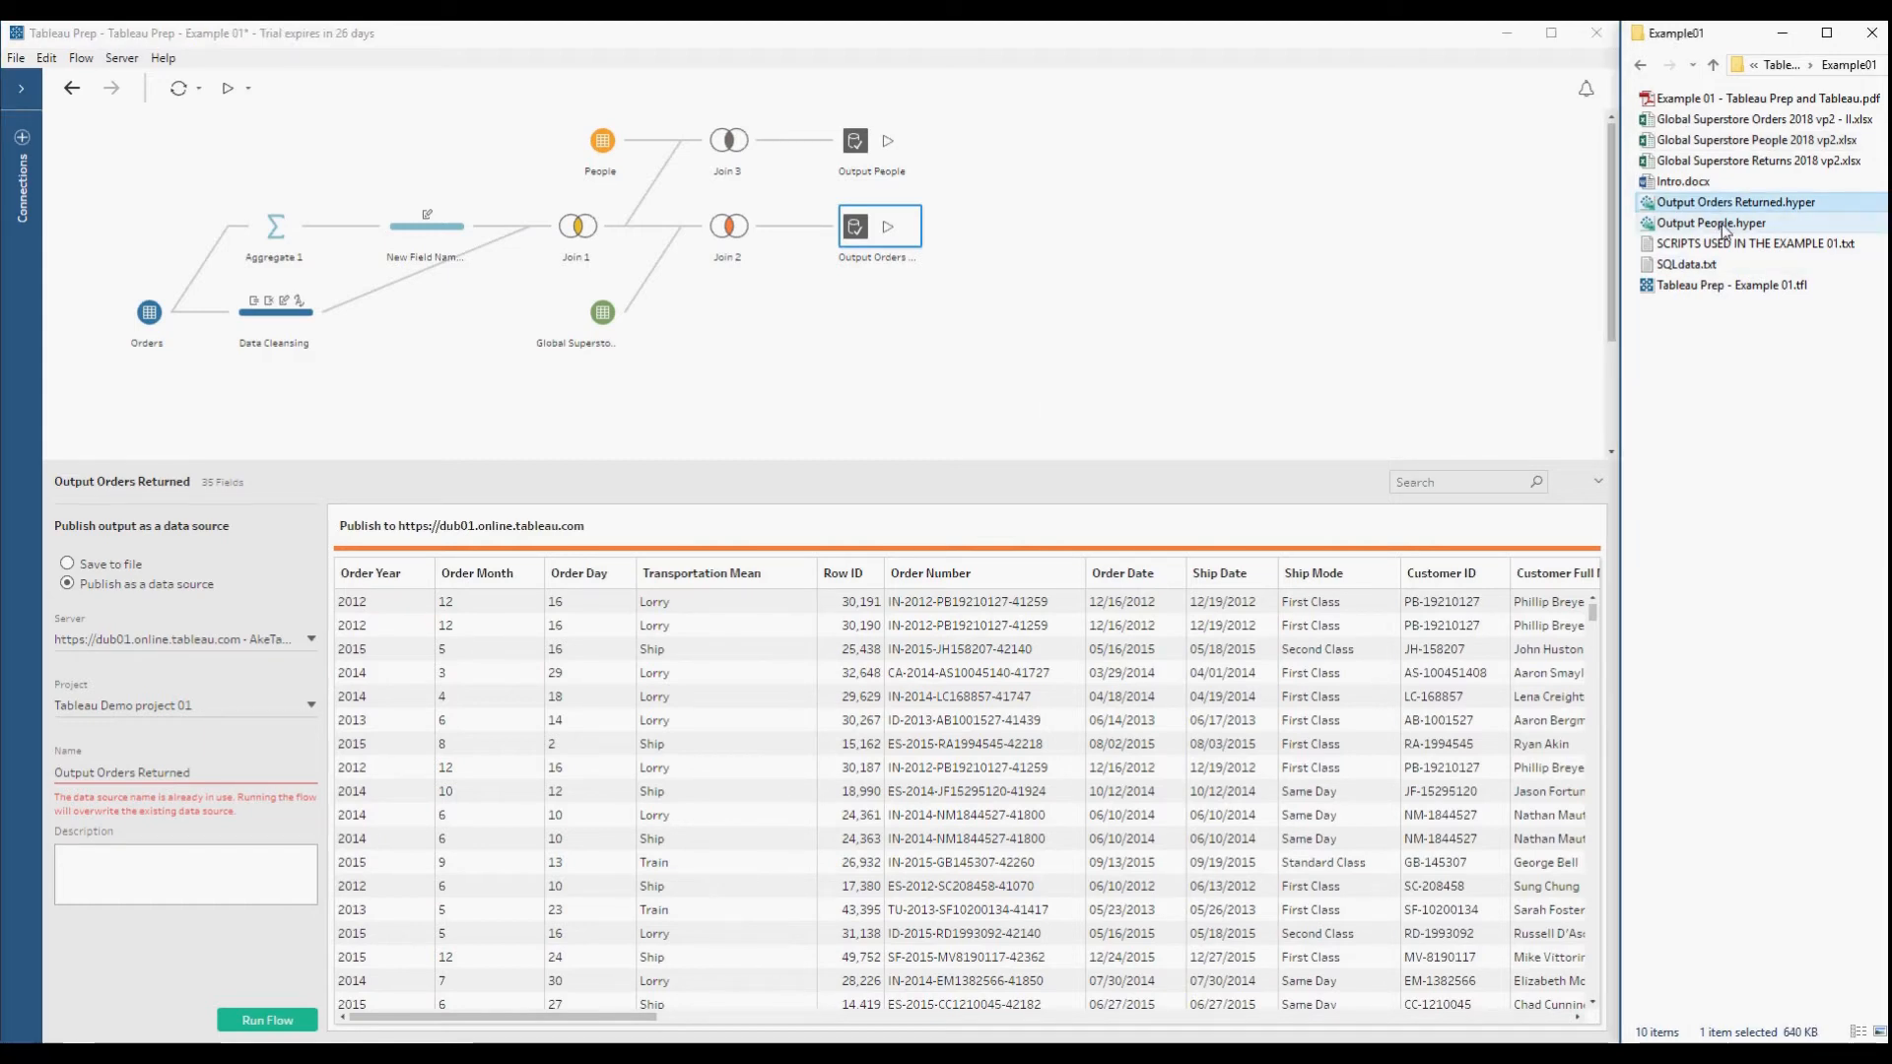
{"action": "left_click", "coordinate": [1725, 224]}
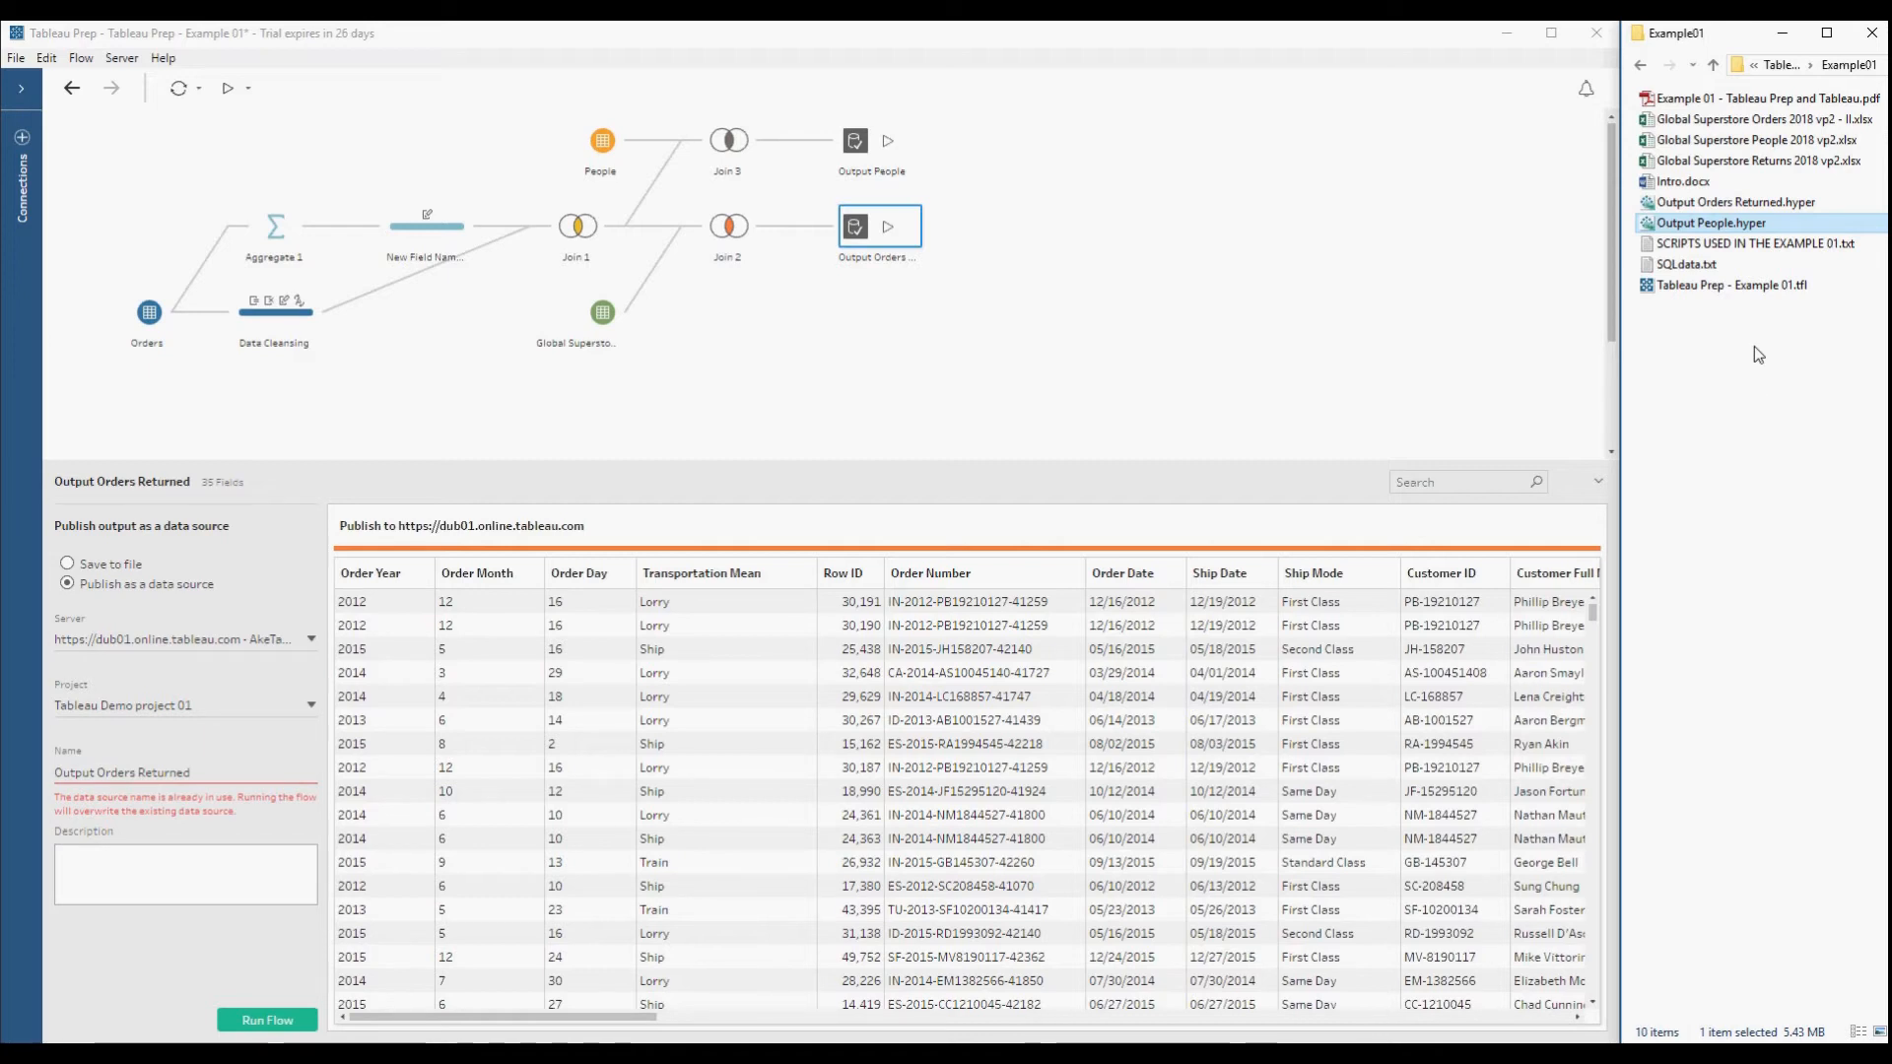
{"action": "left_click", "coordinate": [1772, 204]}
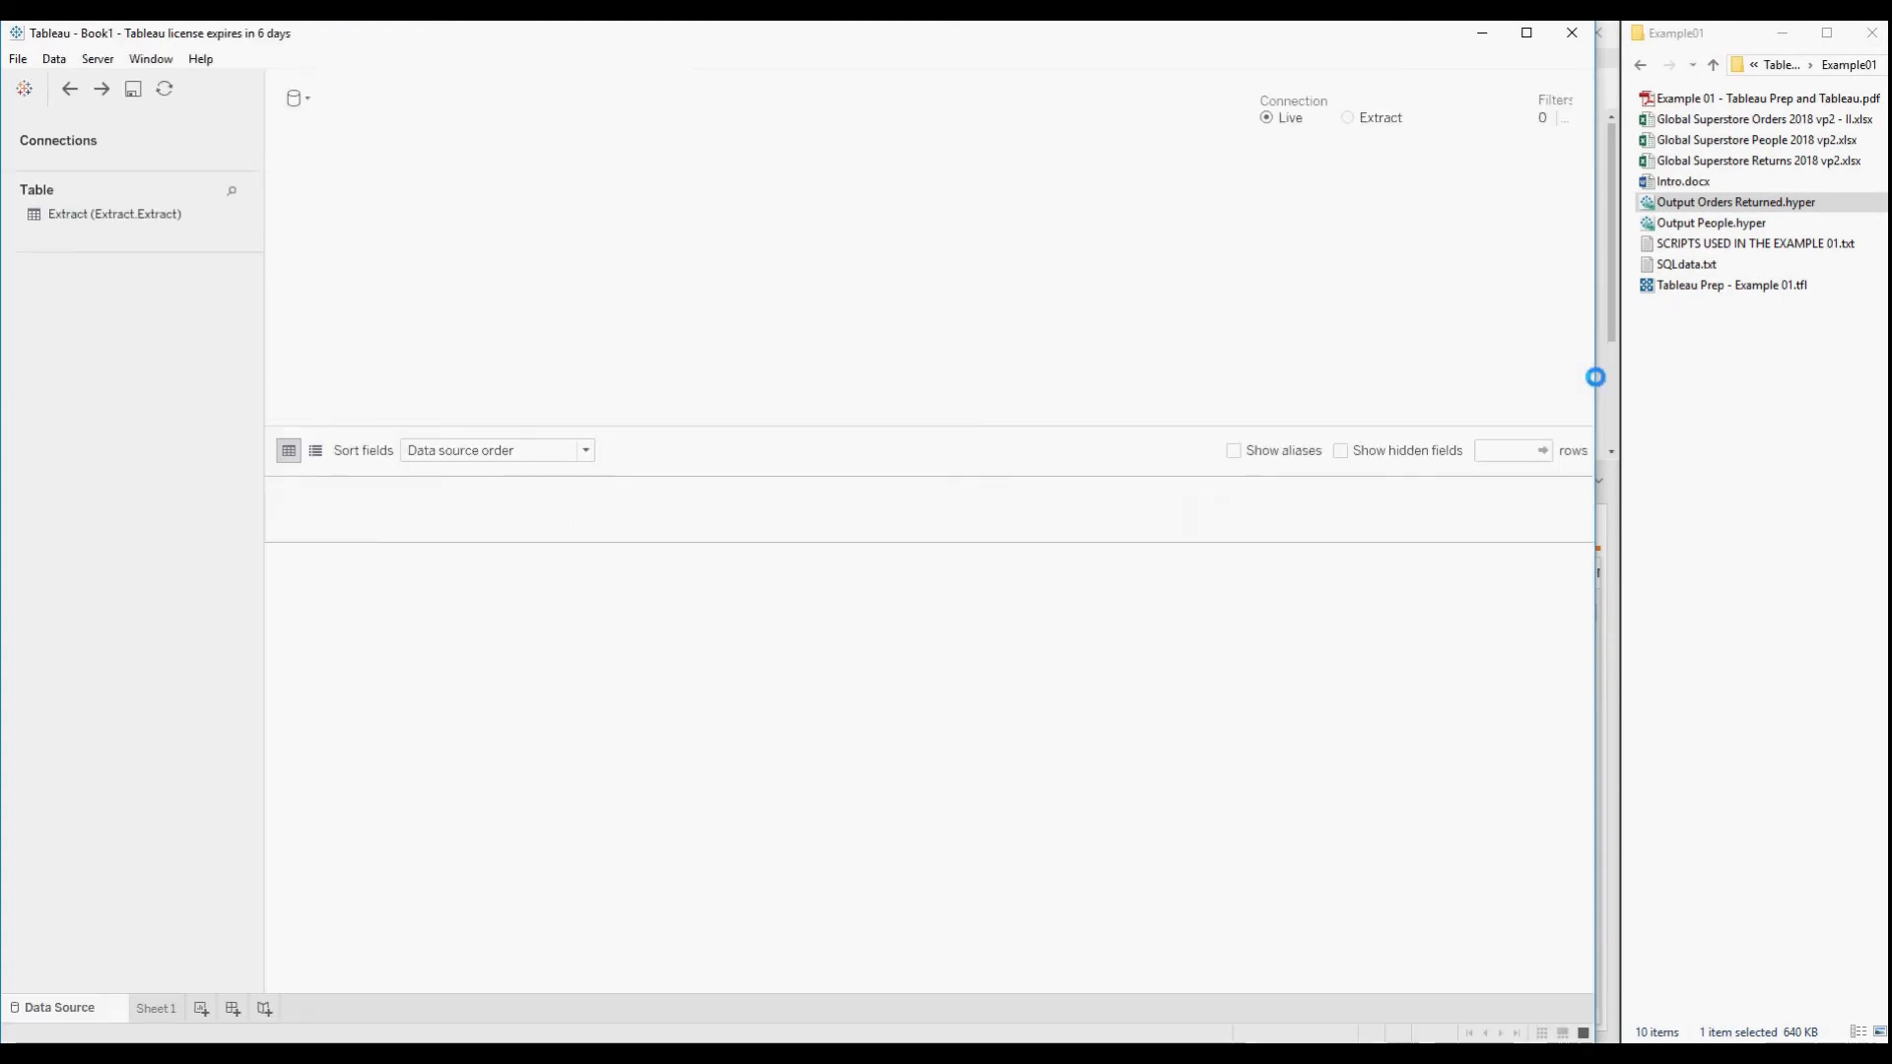
{"action": "left_click_drag", "start_coordinate": [1595, 378], "coordinate": [1619, 380]}
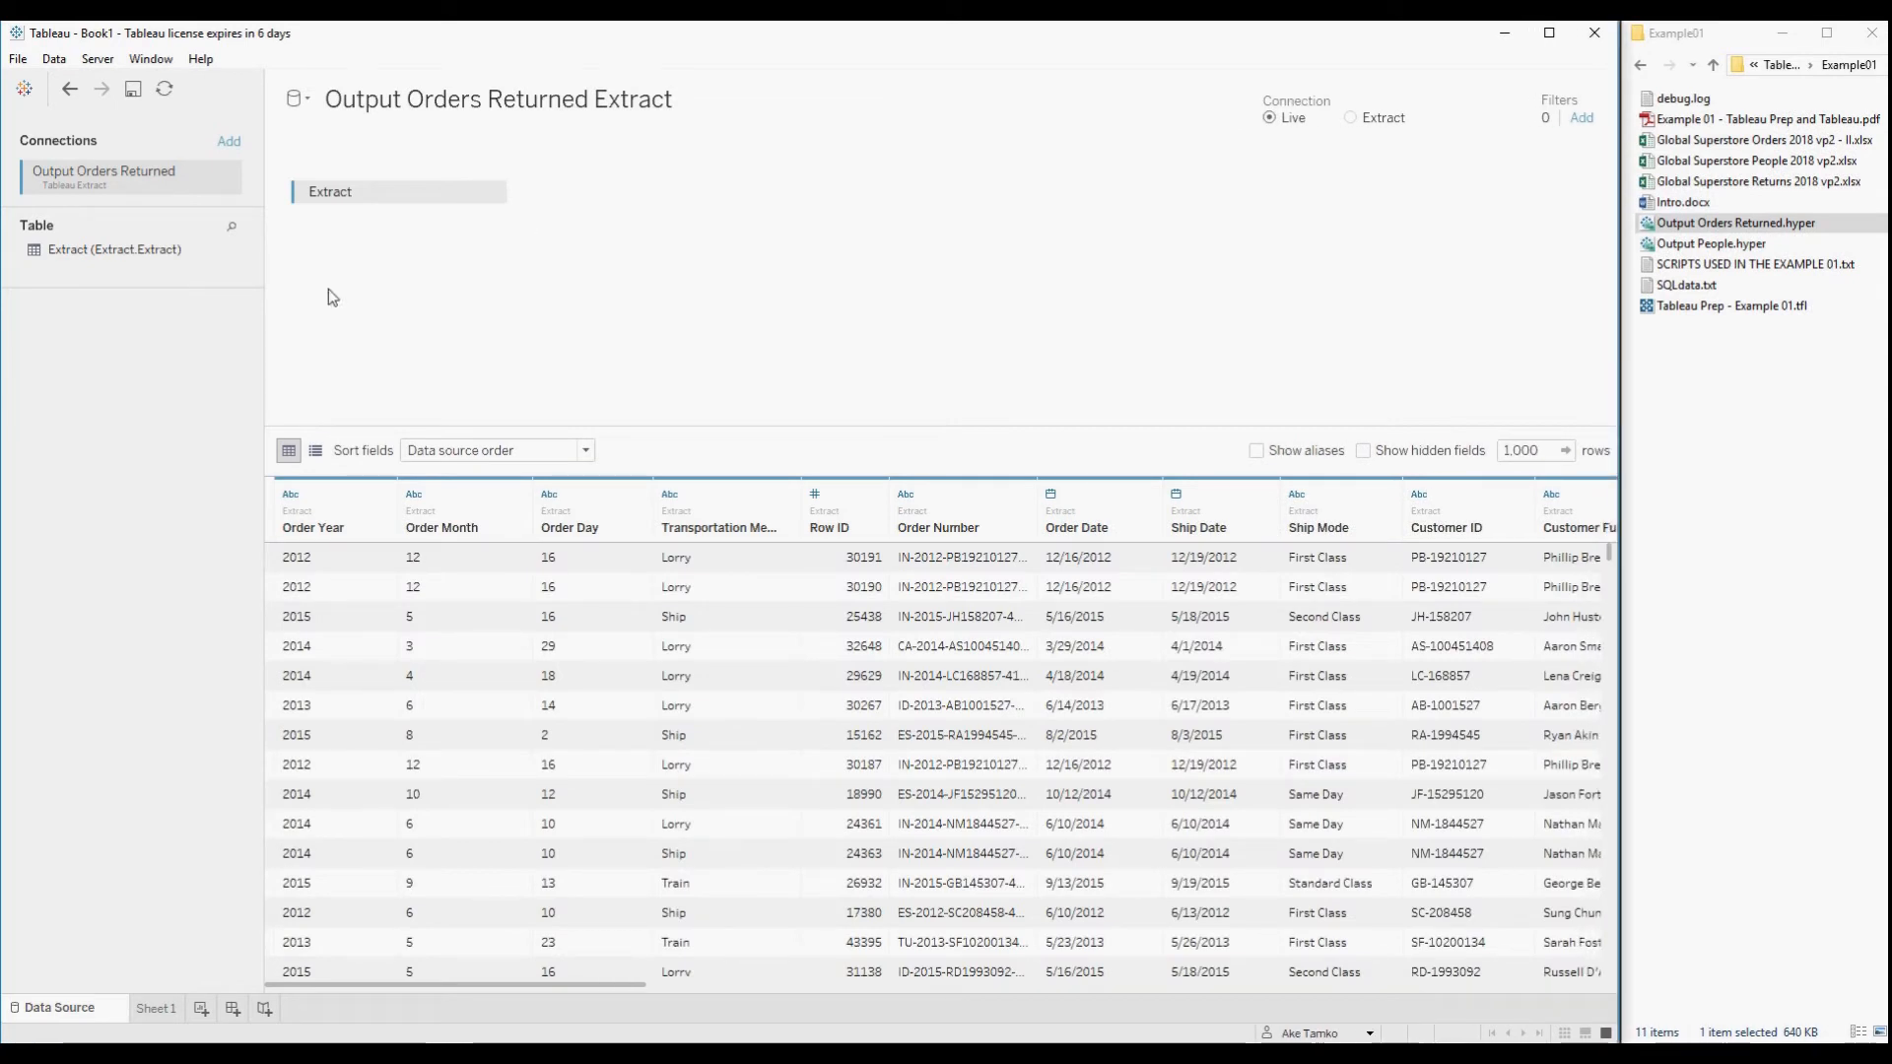
{"action": "left_click", "coordinate": [133, 92]}
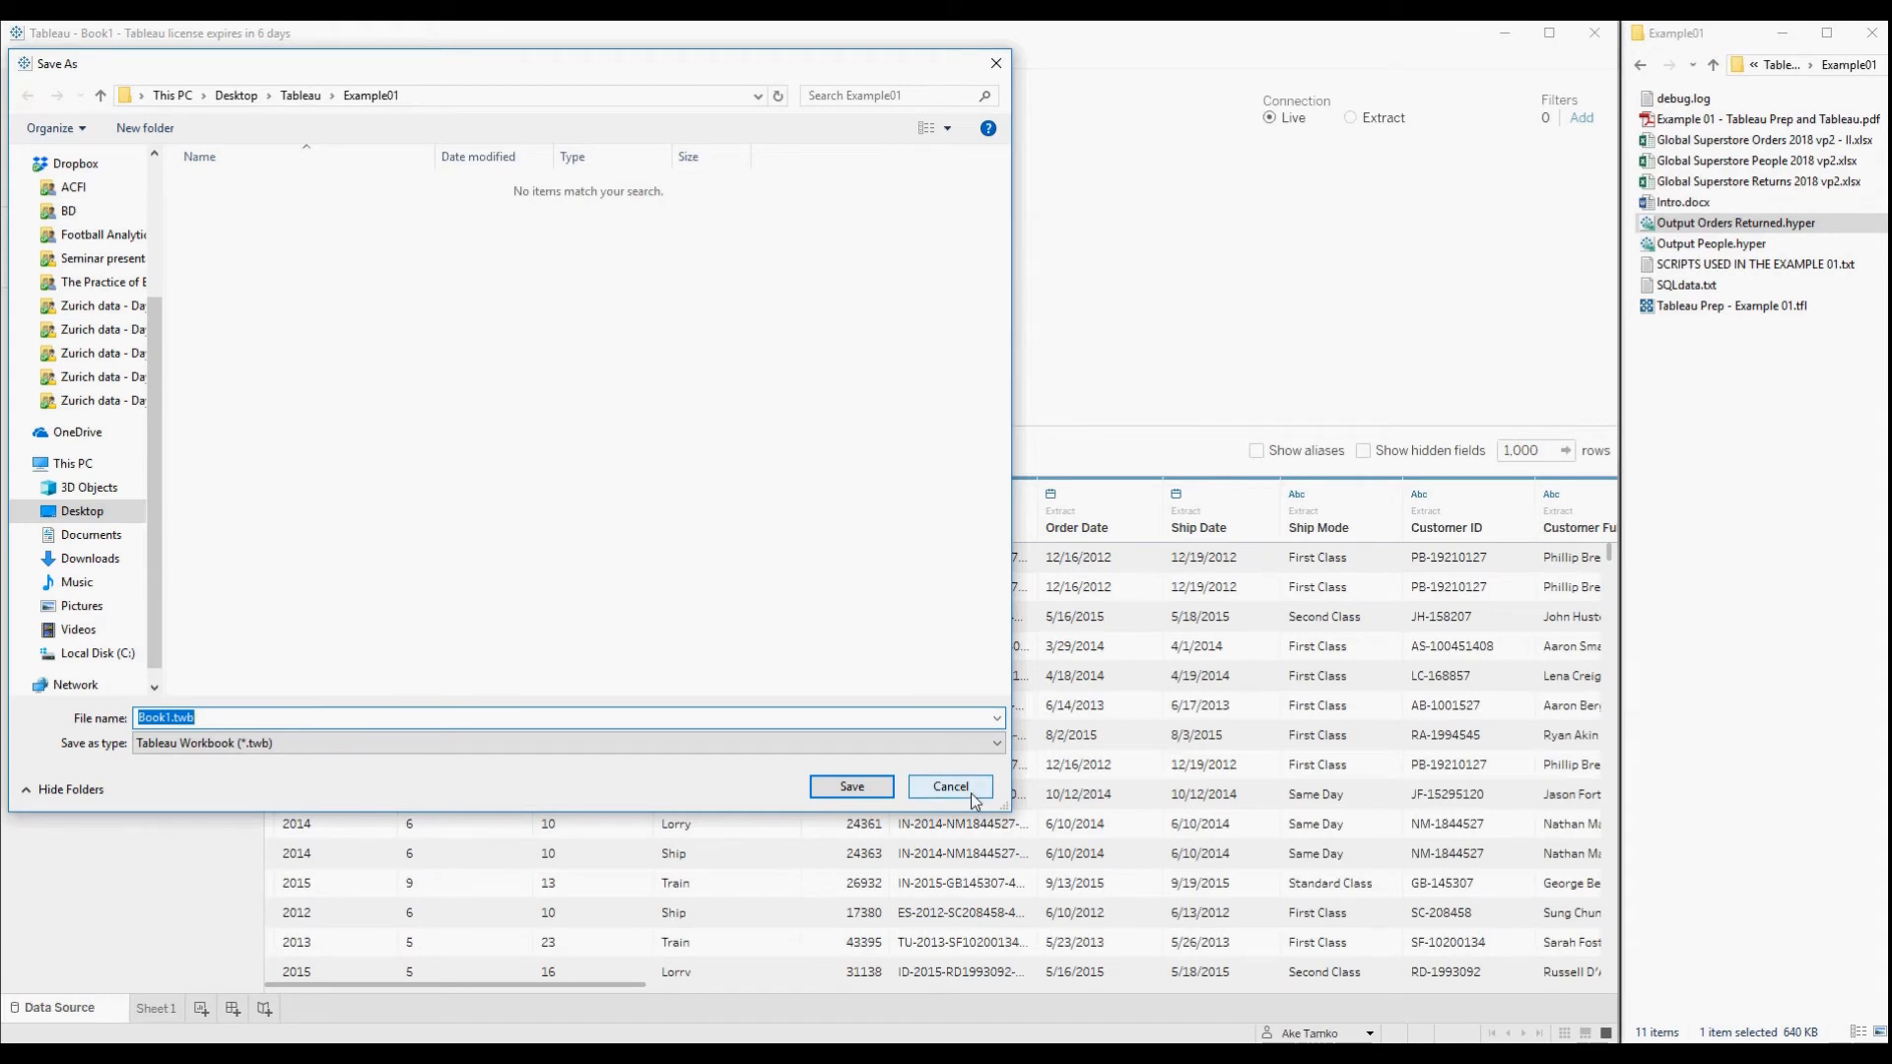
{"action": "left_click", "coordinate": [951, 787]}
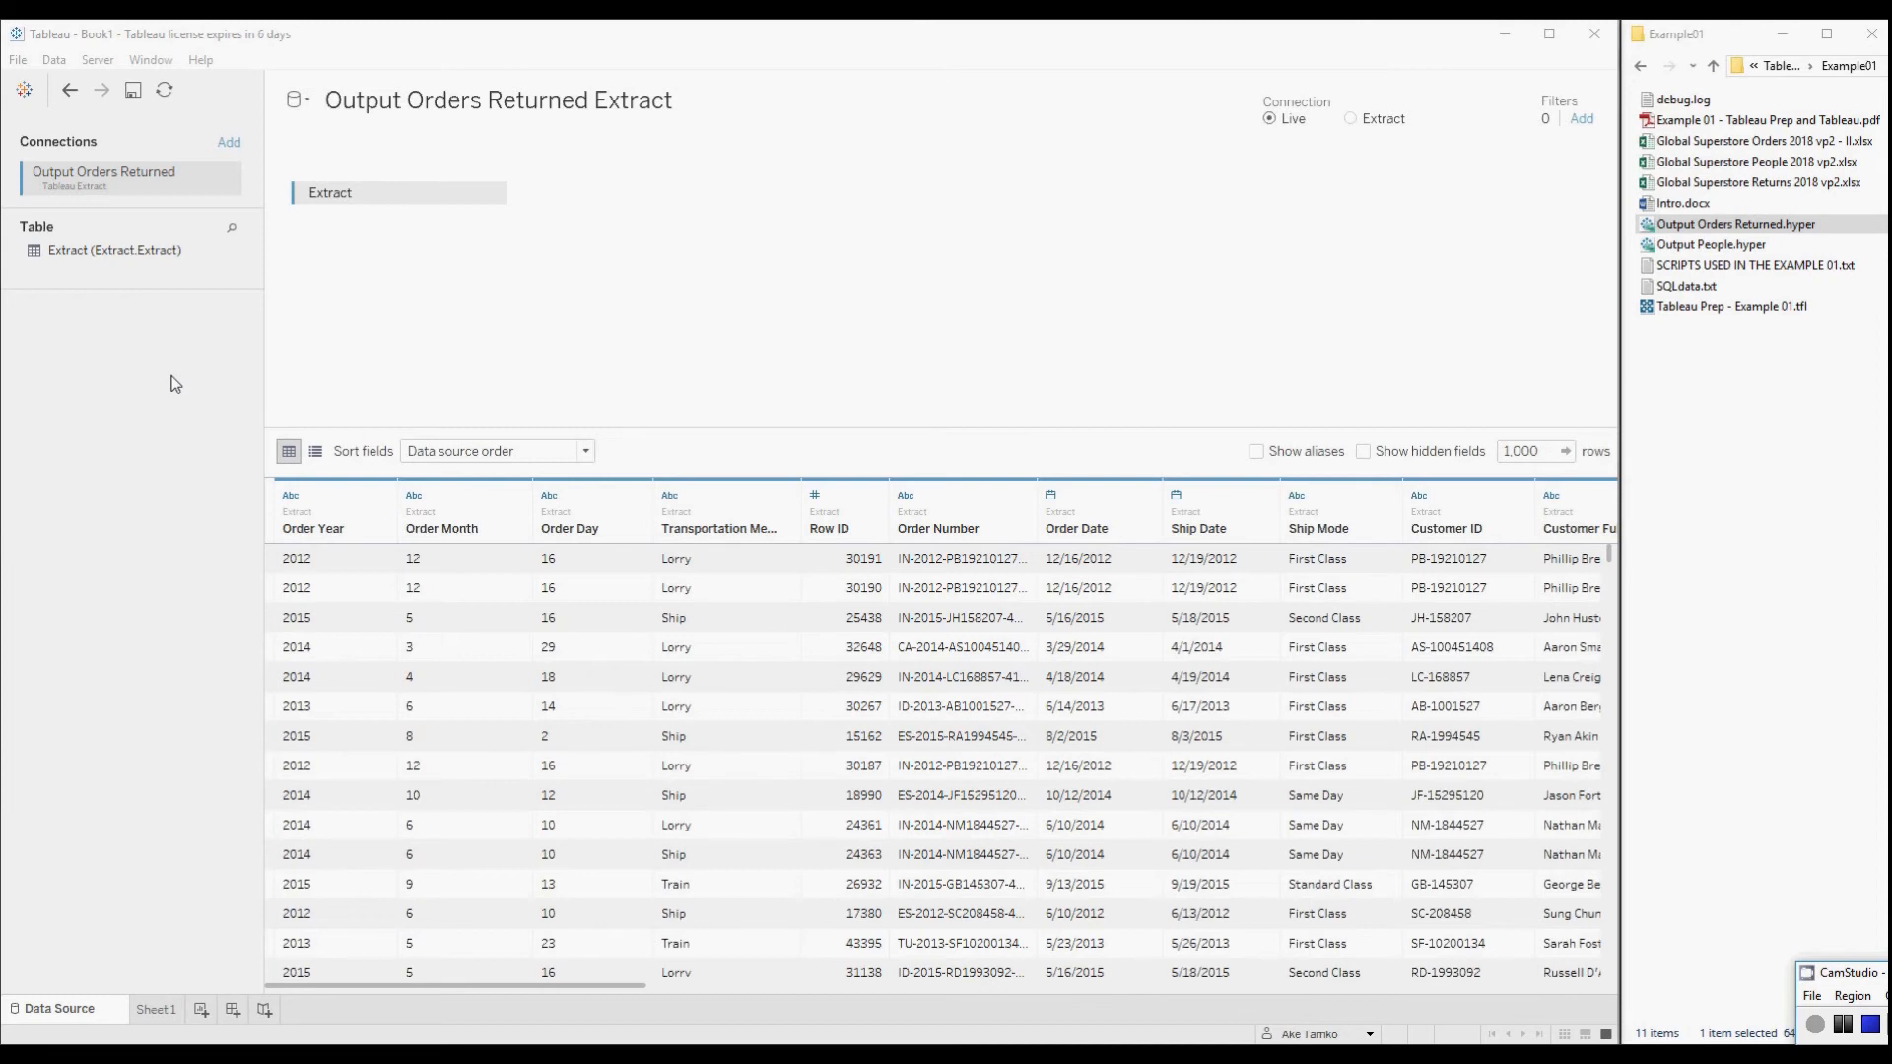
- Rename worksheet Sheet 1 as Example Report 01
{"action": "left_click", "coordinate": [154, 1021]}
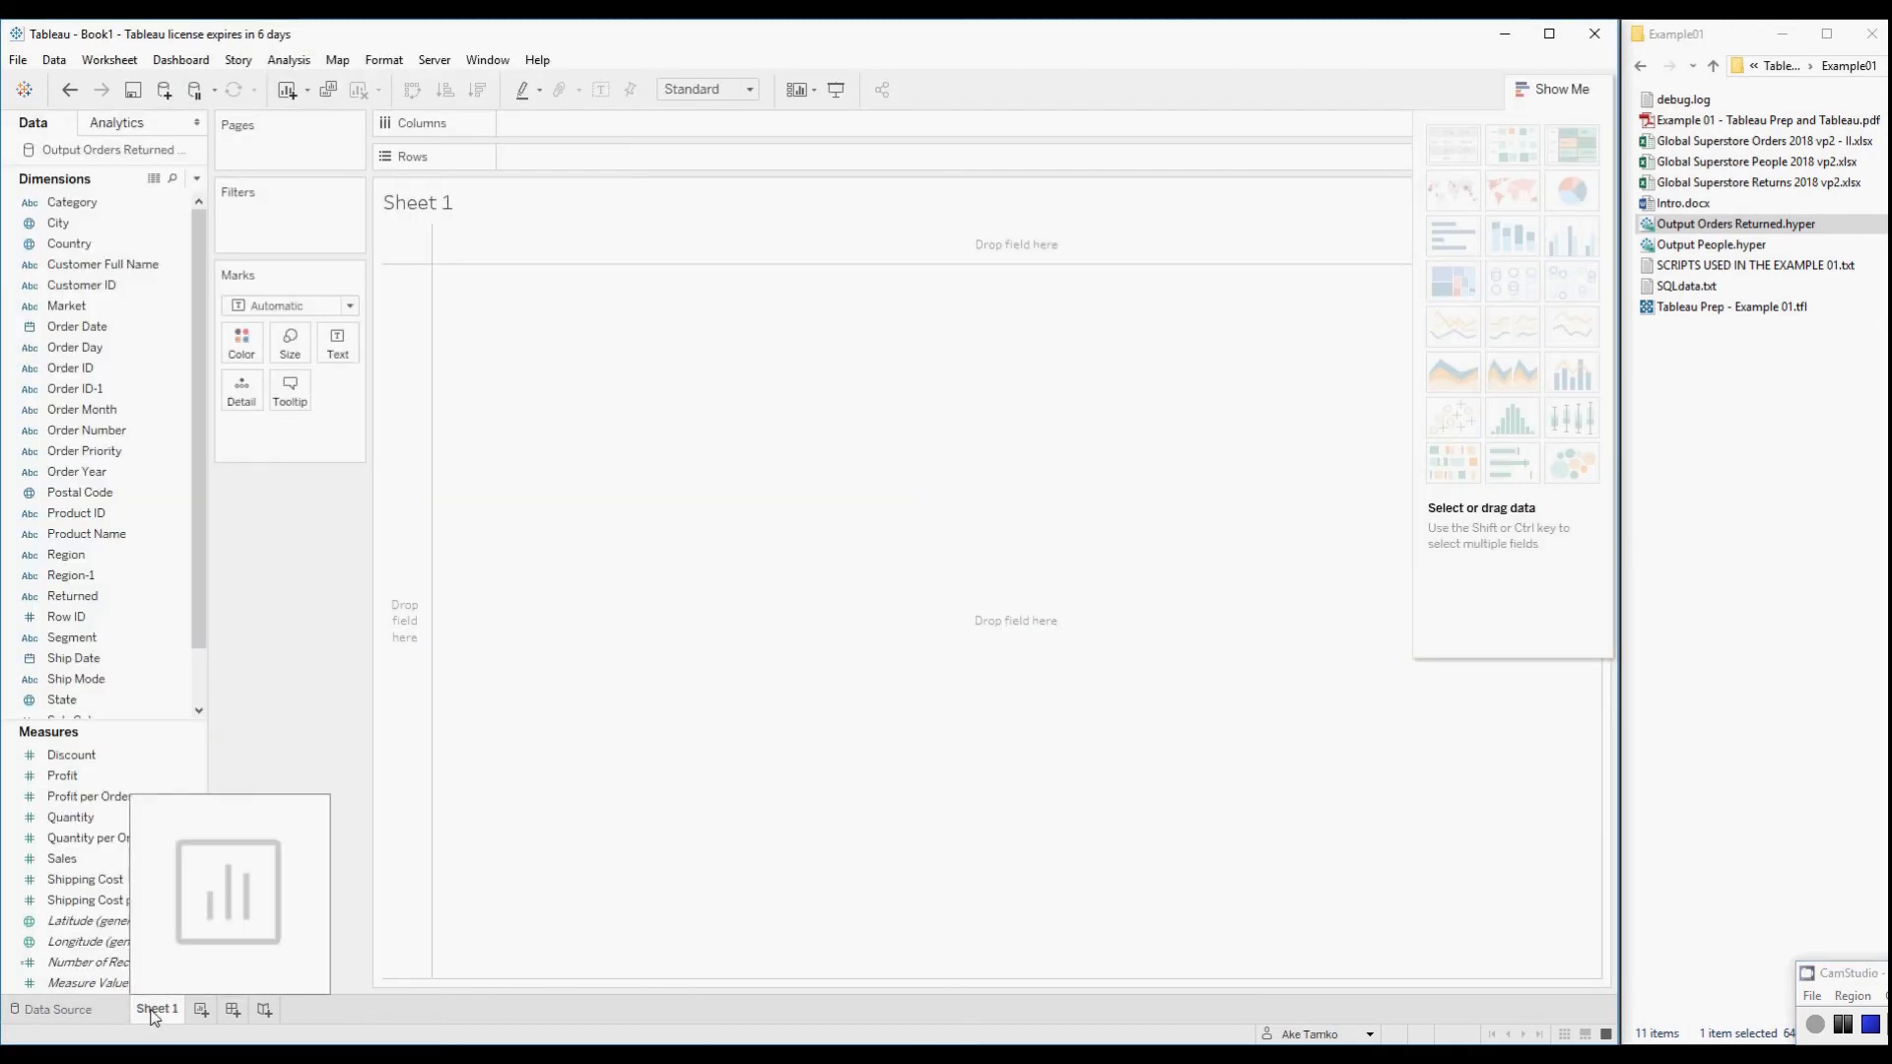
{"action": "double_click", "coordinate": [153, 1011]}
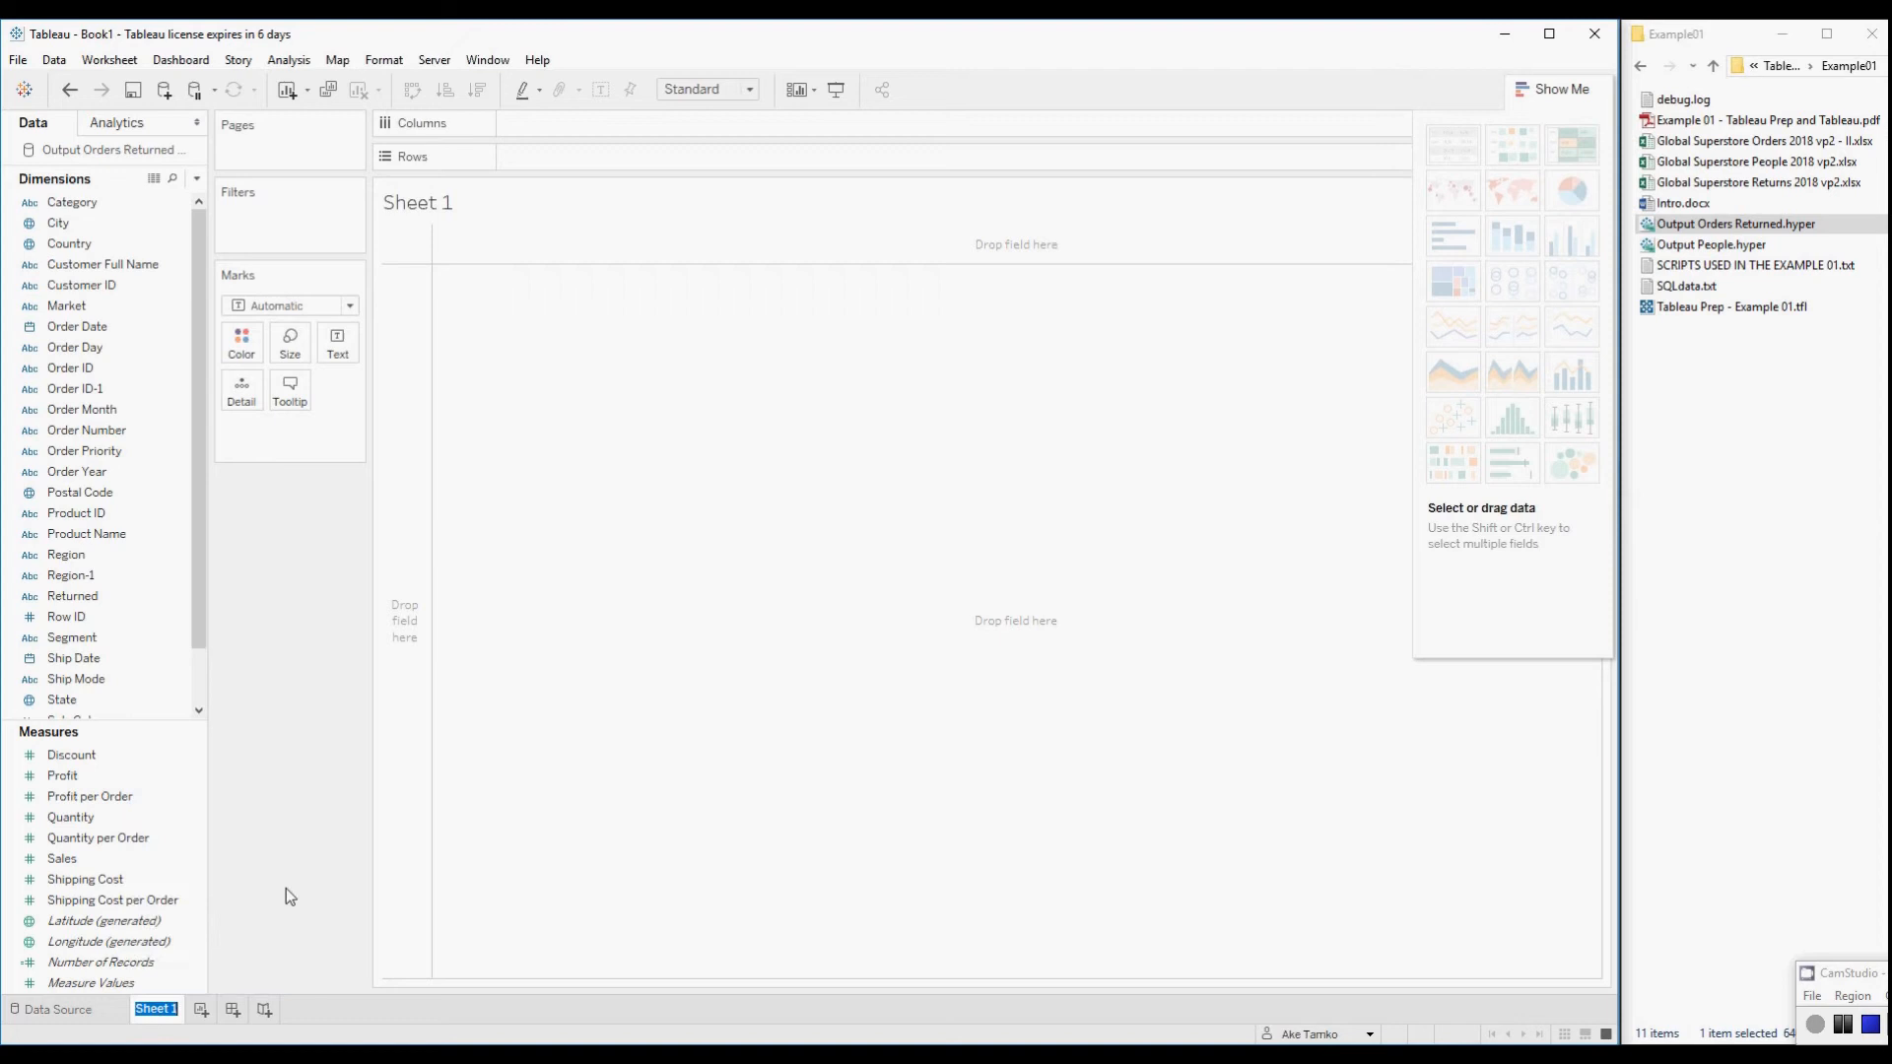
{"action": "type", "text": "Example Report 01"}
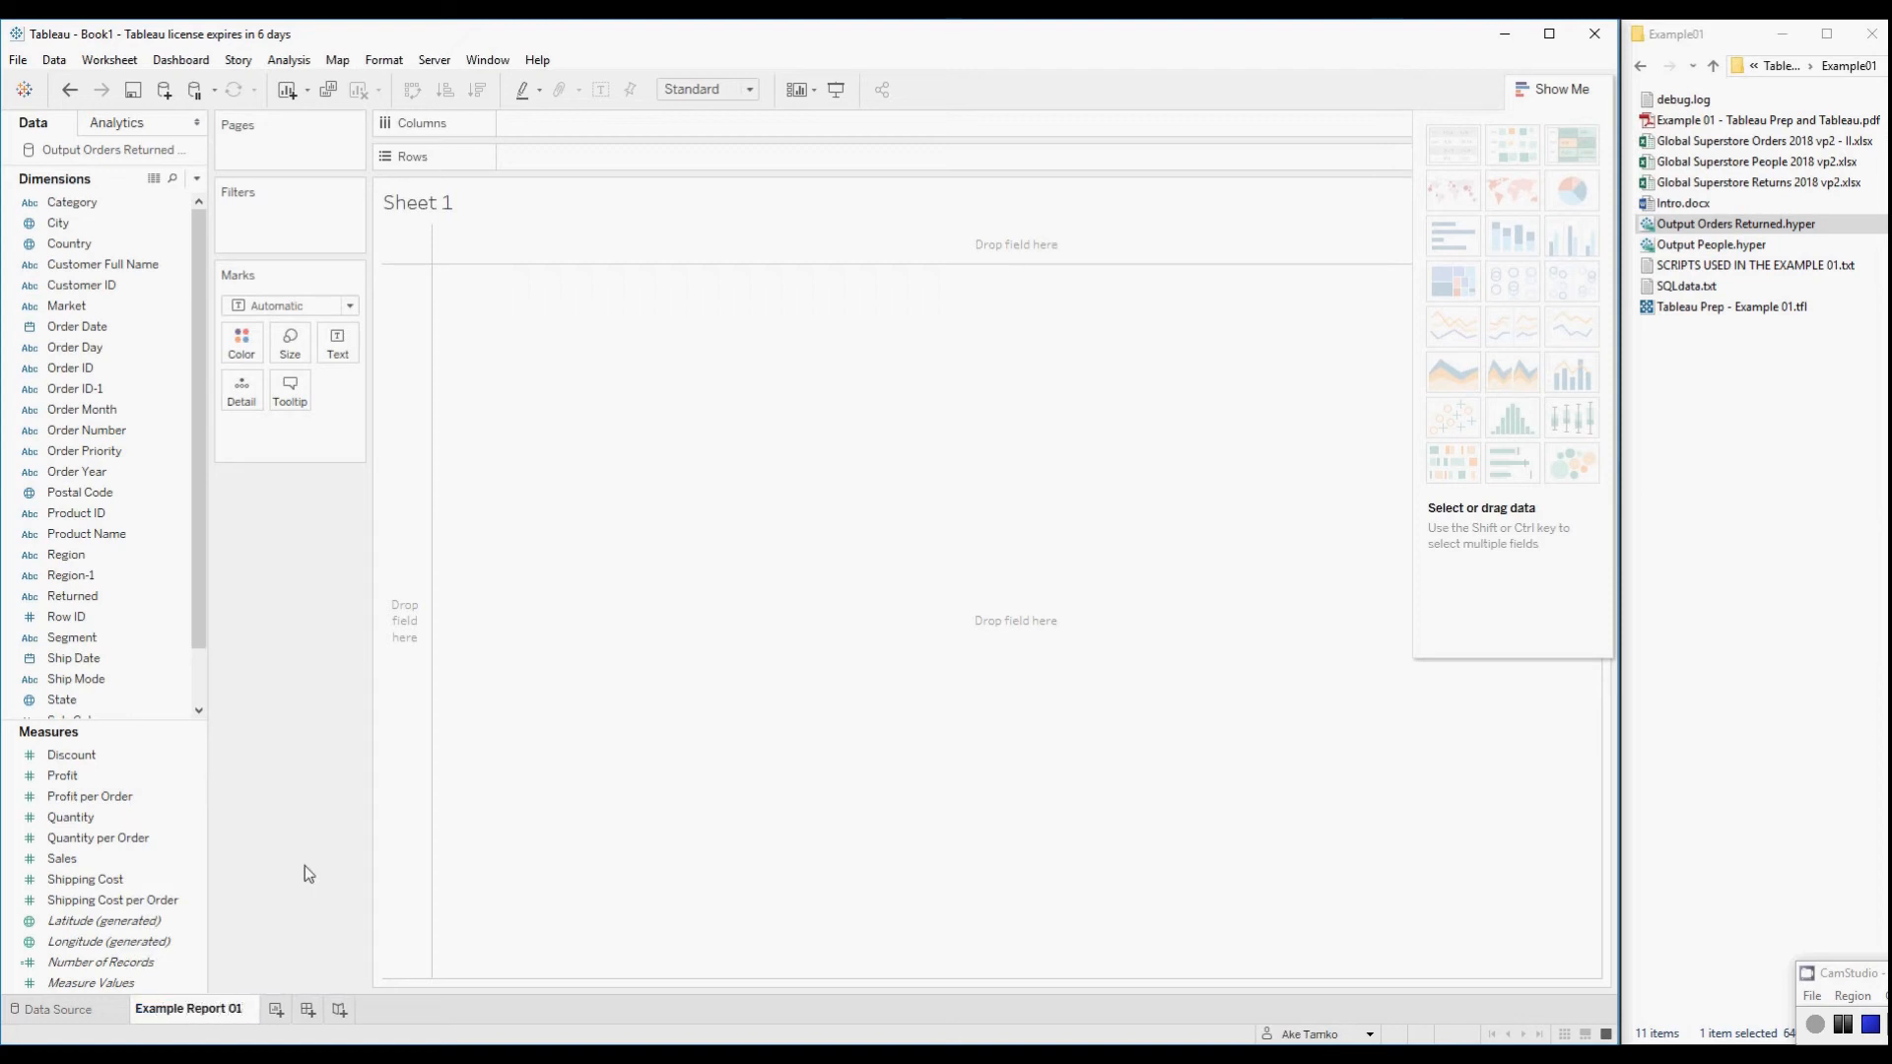
{"action": "key", "text": "Return"}
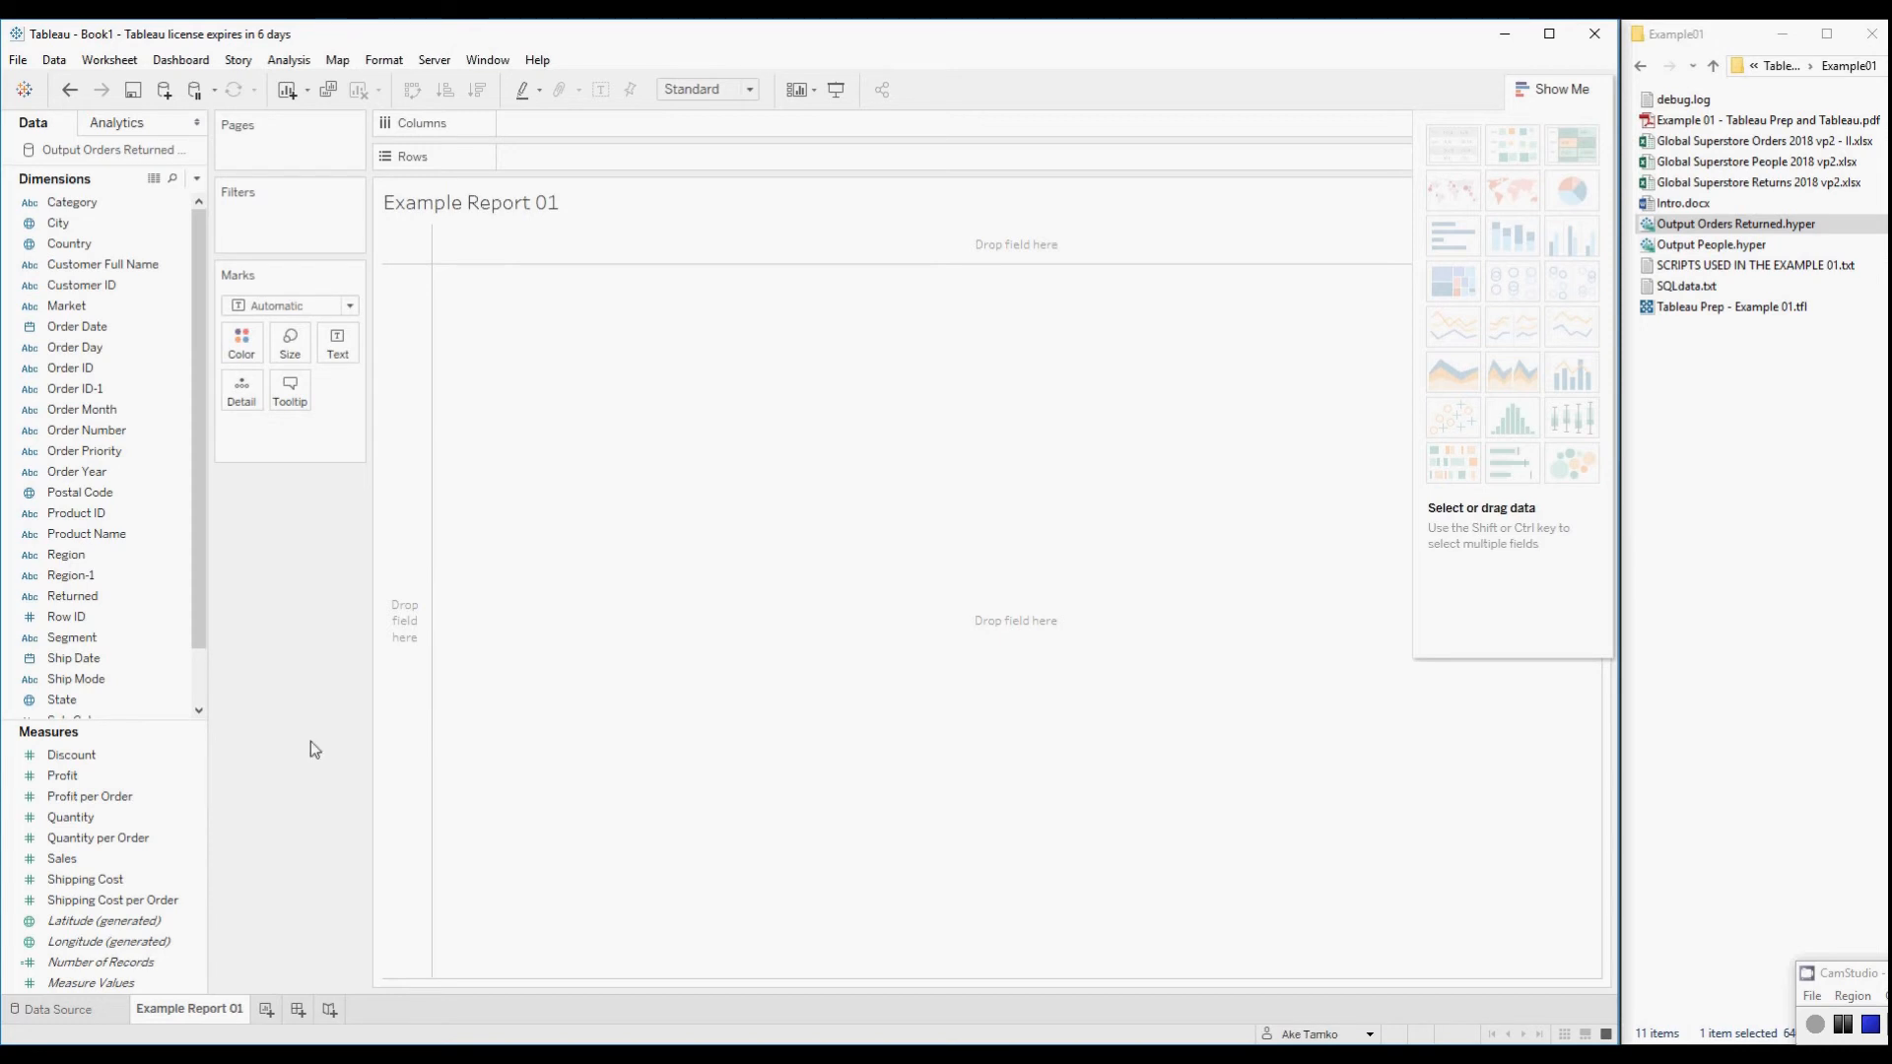
- Set the external service connection to server localhost on port 6311, without signing in with a username and password
{"action": "left_click", "coordinate": [534, 65]}
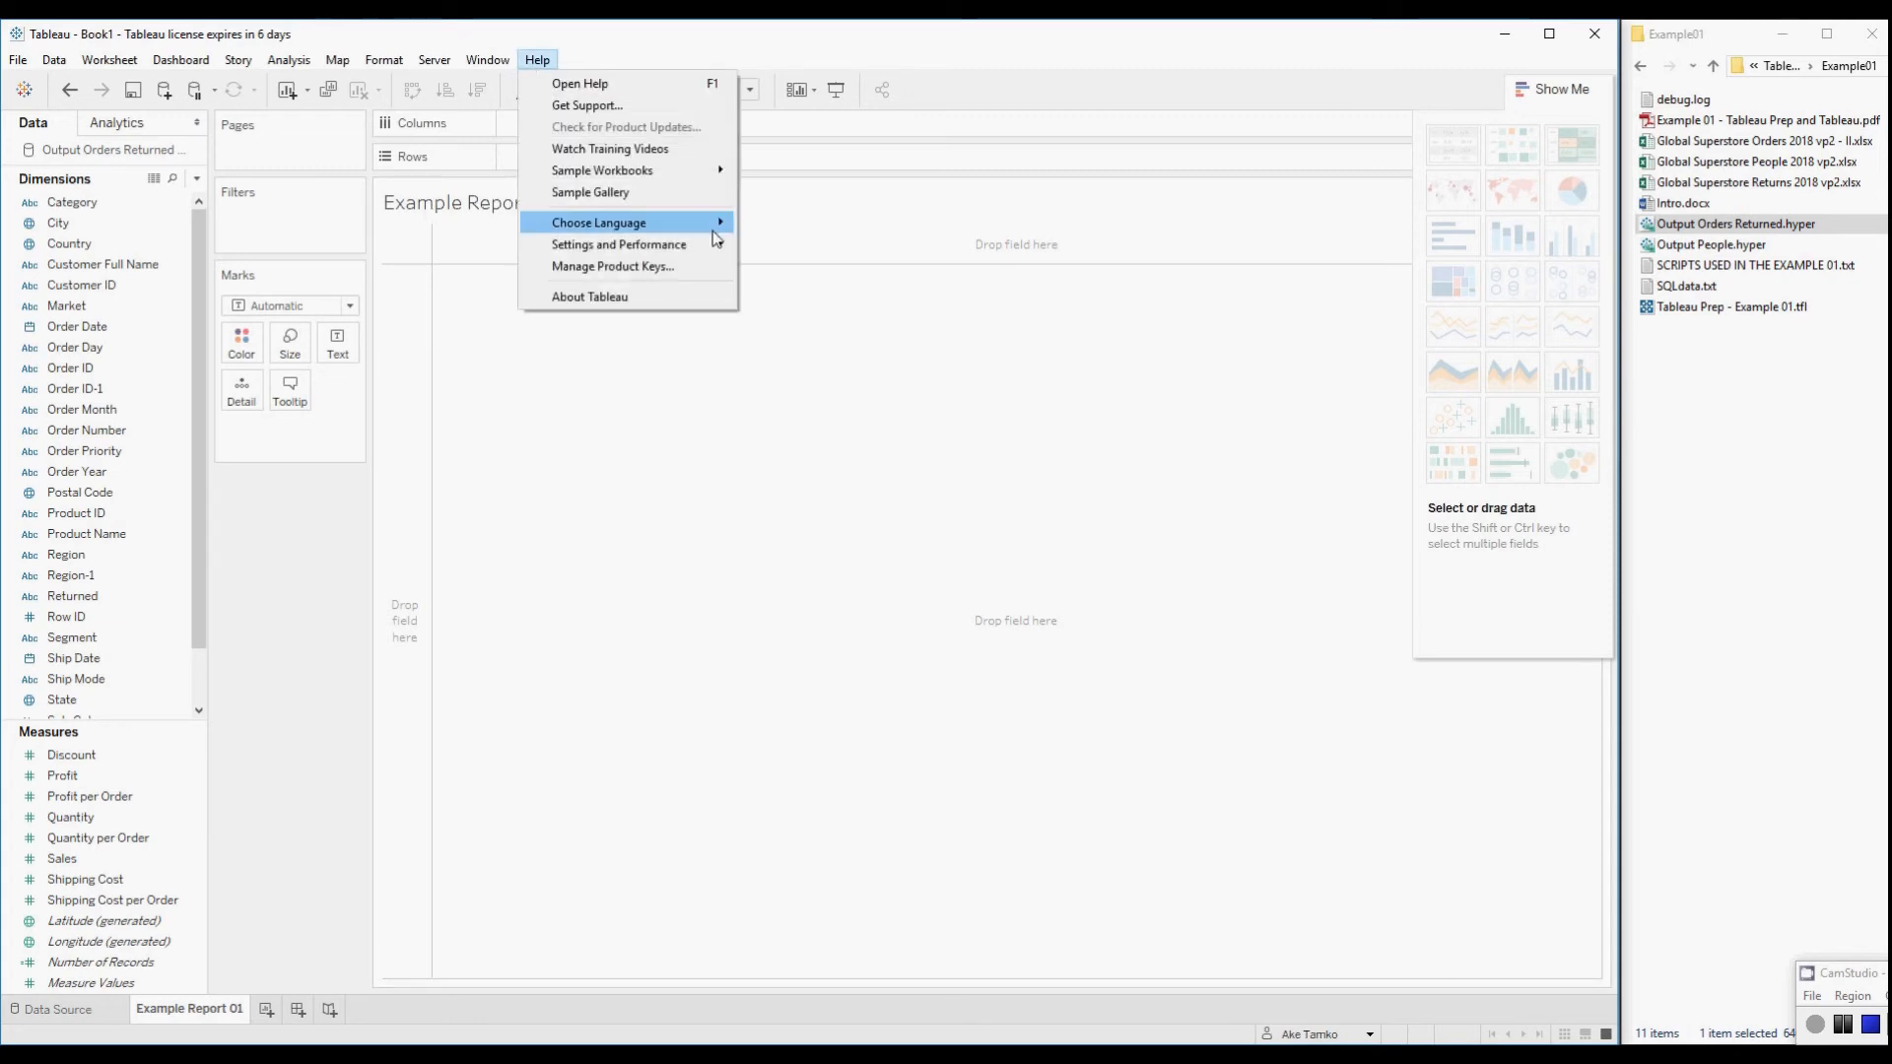
{"action": "mouse_move", "coordinate": [710, 244]}
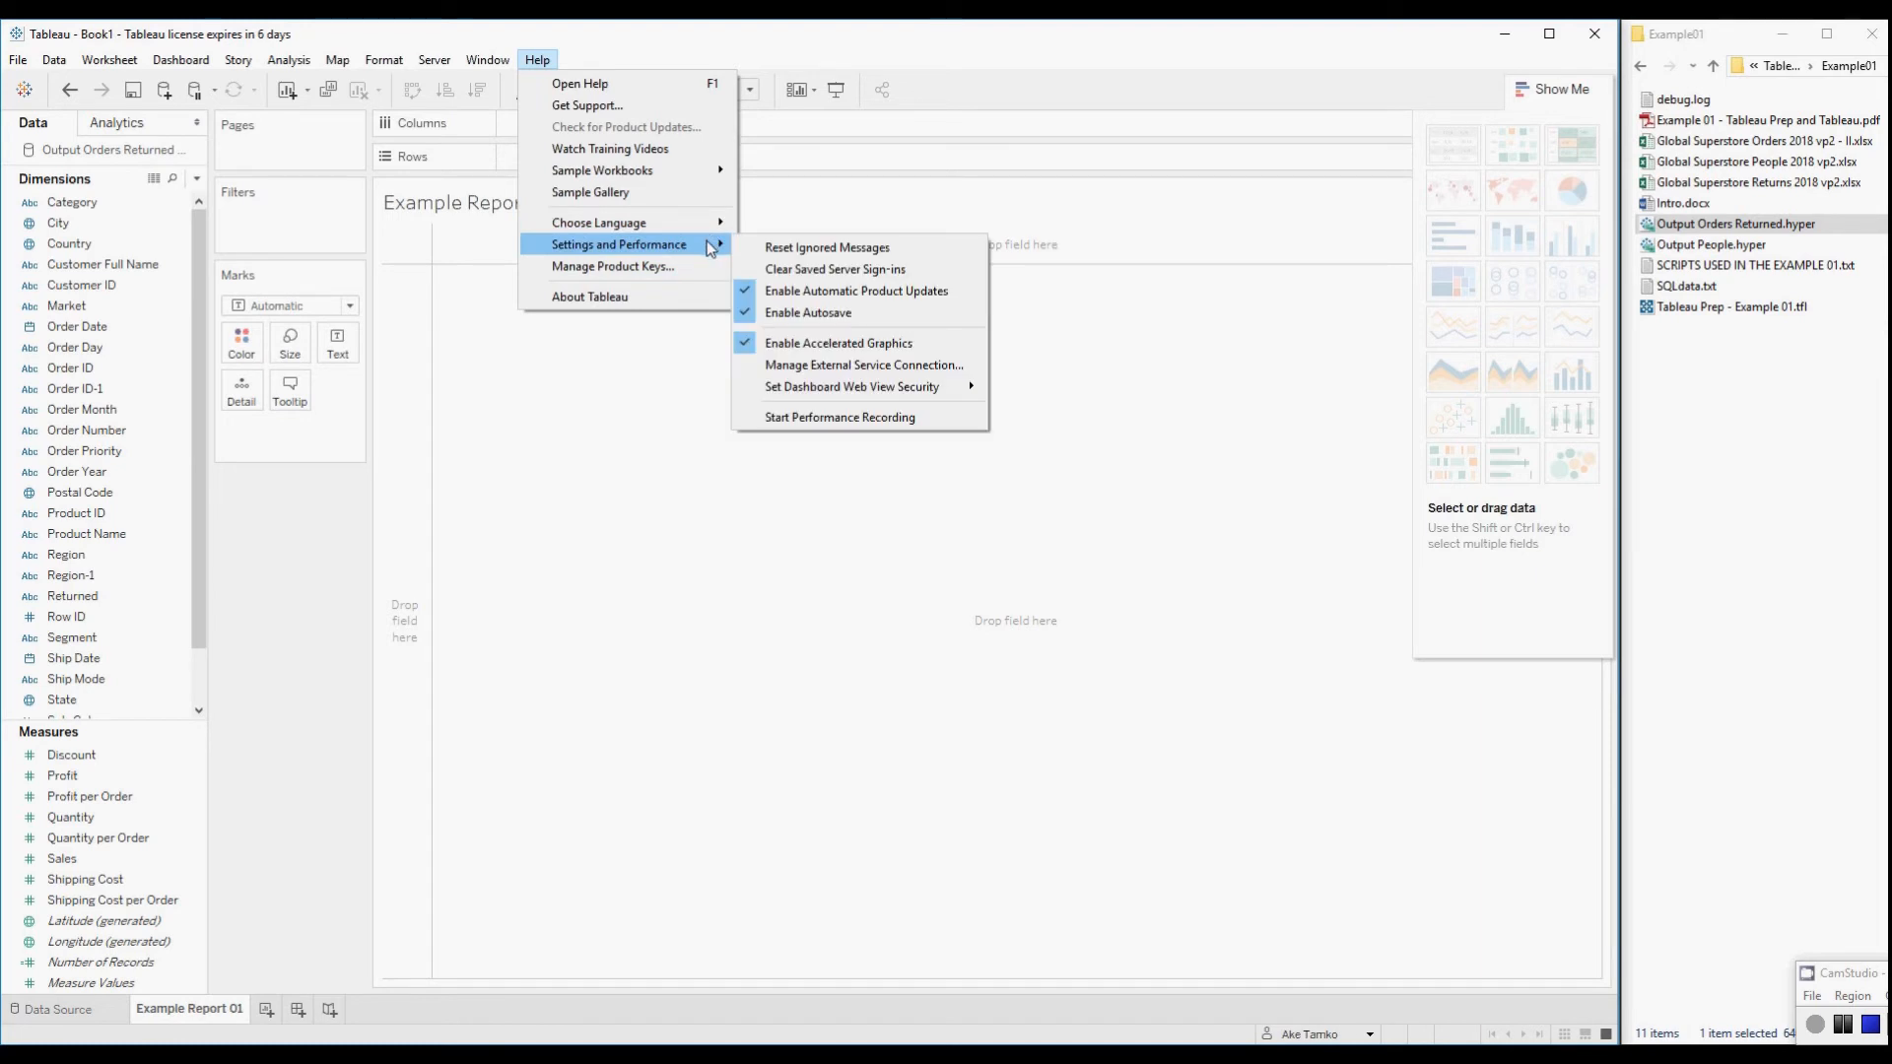
{"action": "left_click", "coordinate": [841, 367]}
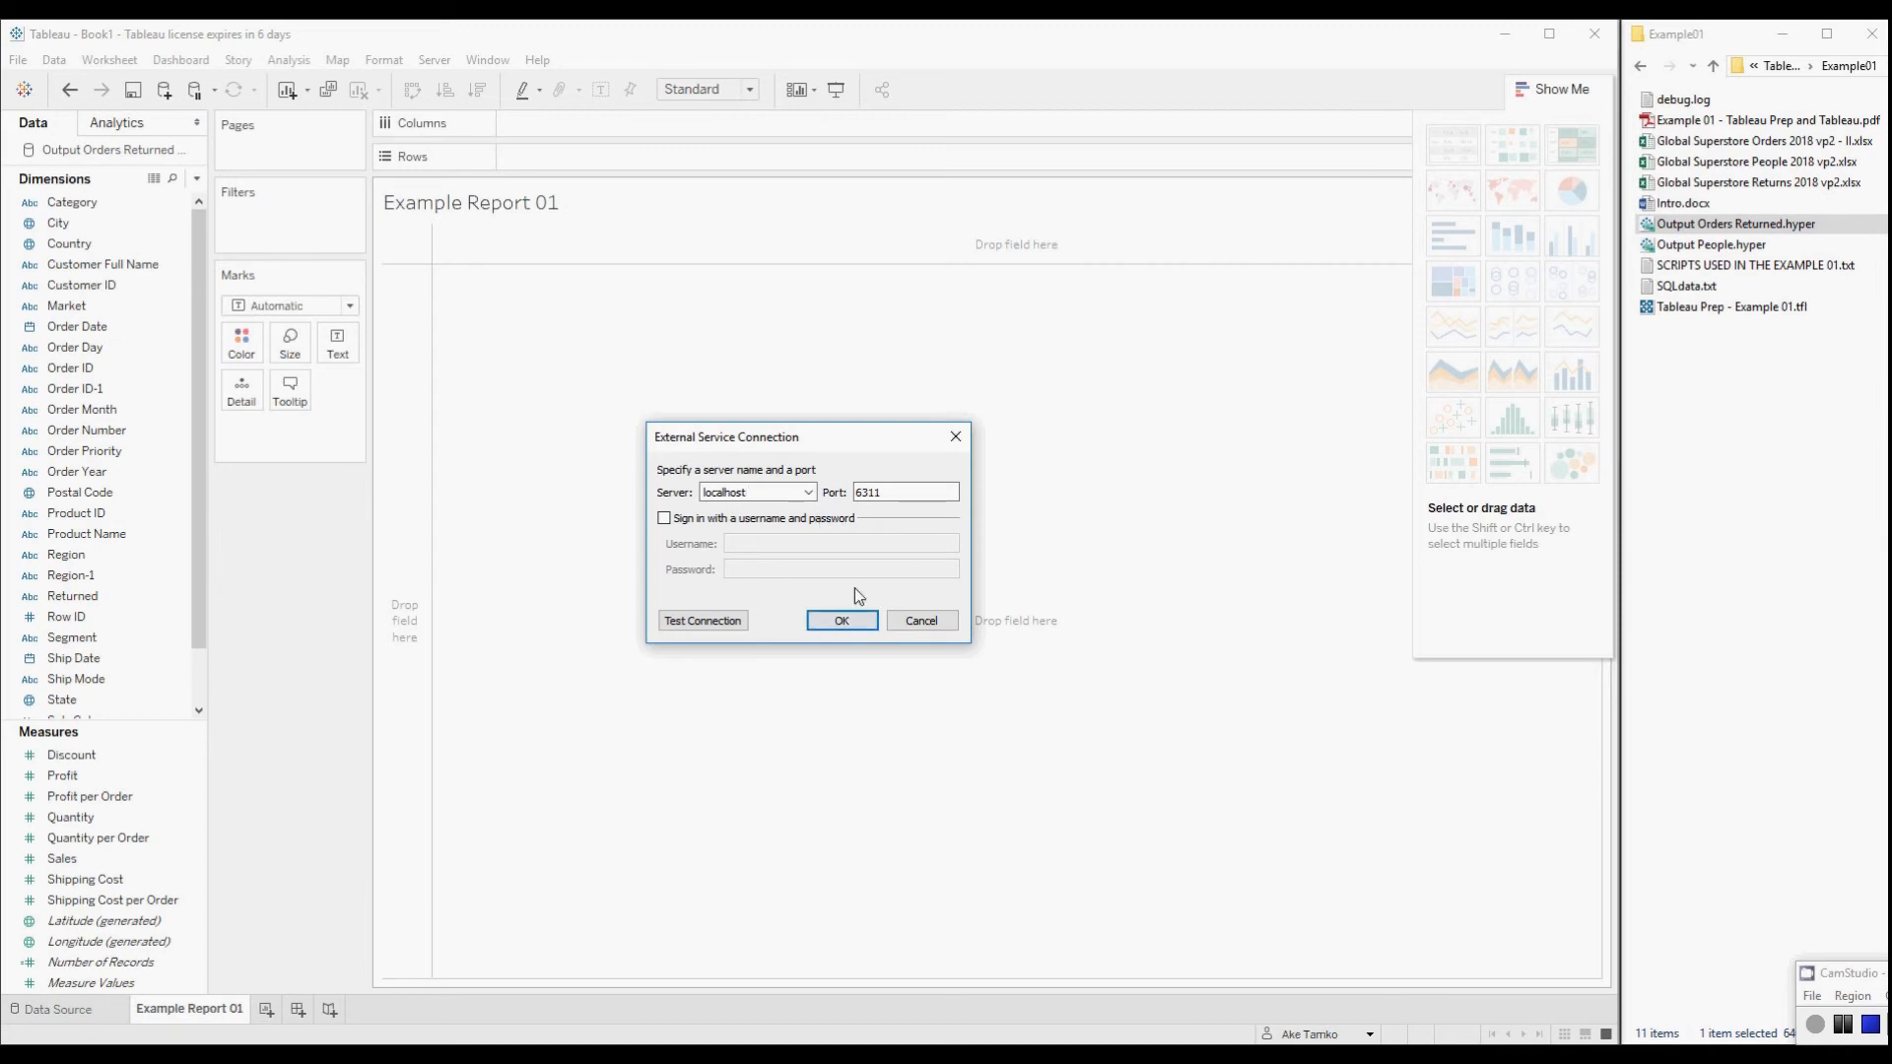
{"action": "left_click", "coordinate": [817, 622]}
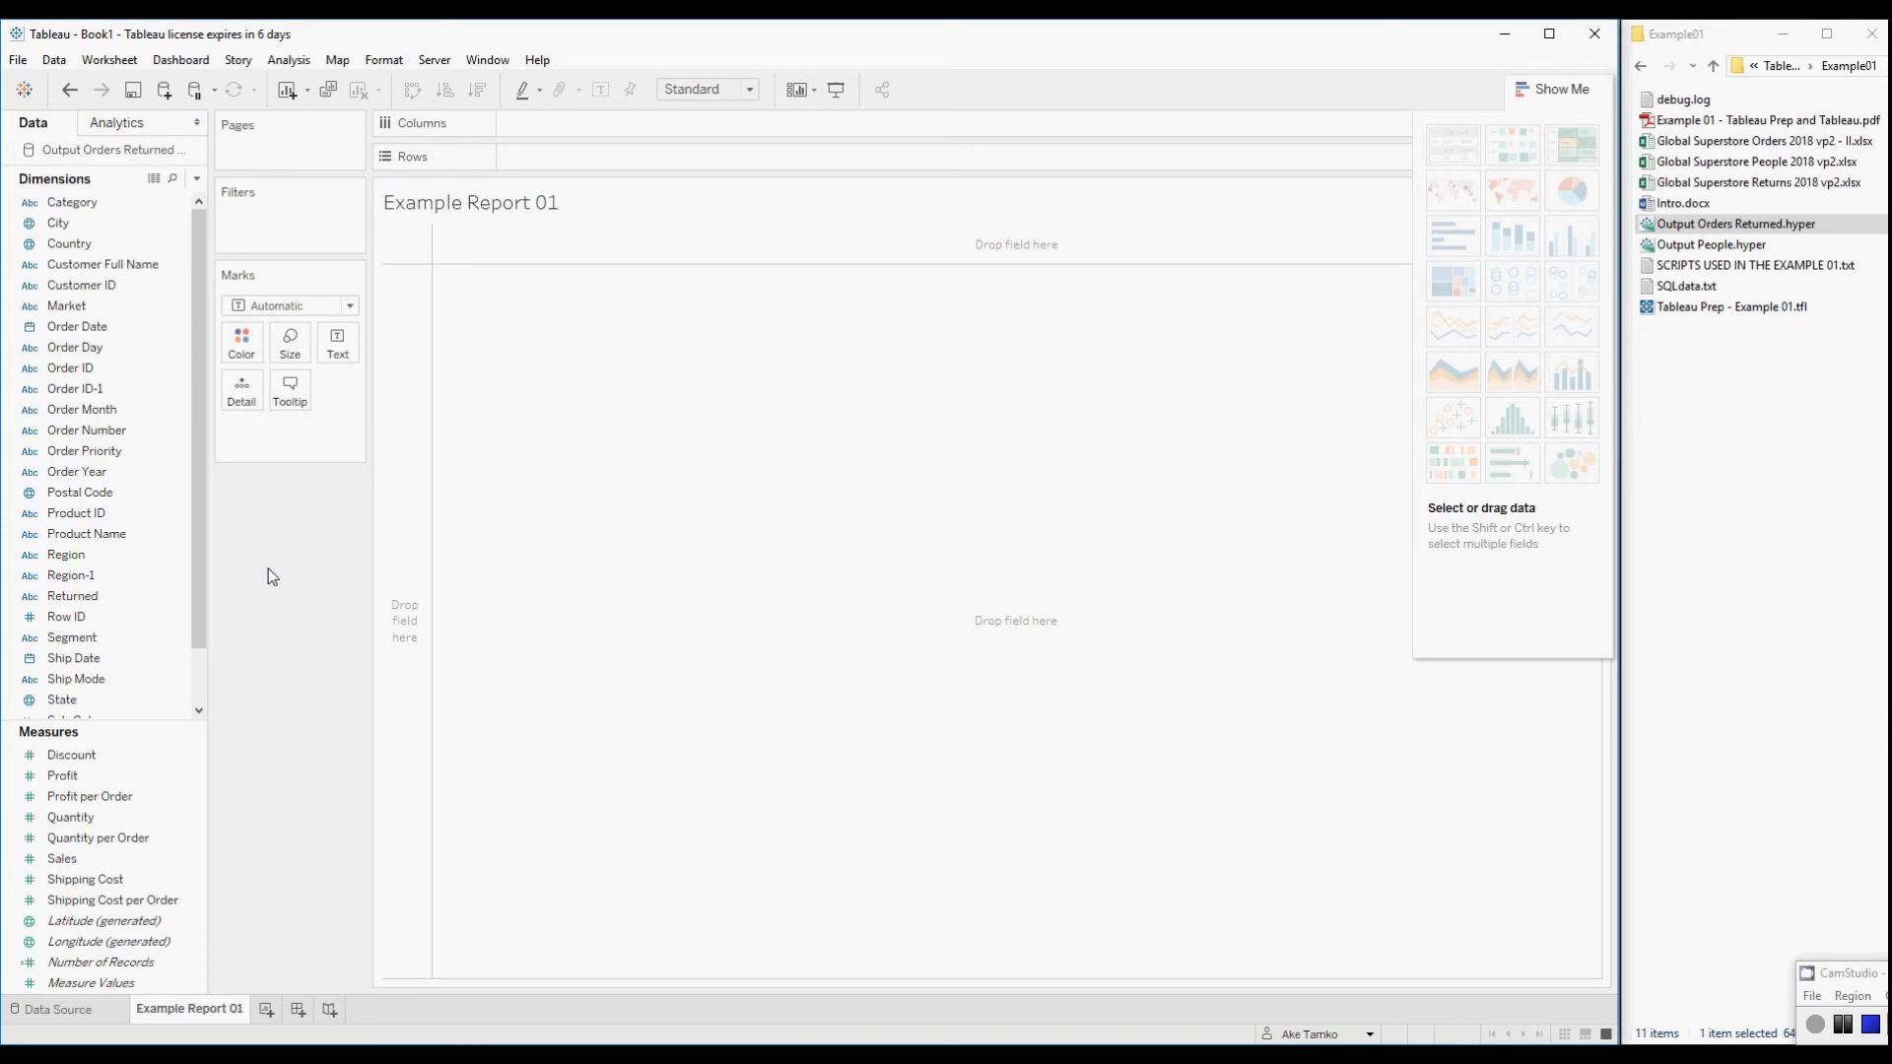
- Create a calculated field from the Profit measure and move its editor over beside the data fields
{"action": "left_click", "coordinate": [76, 775]}
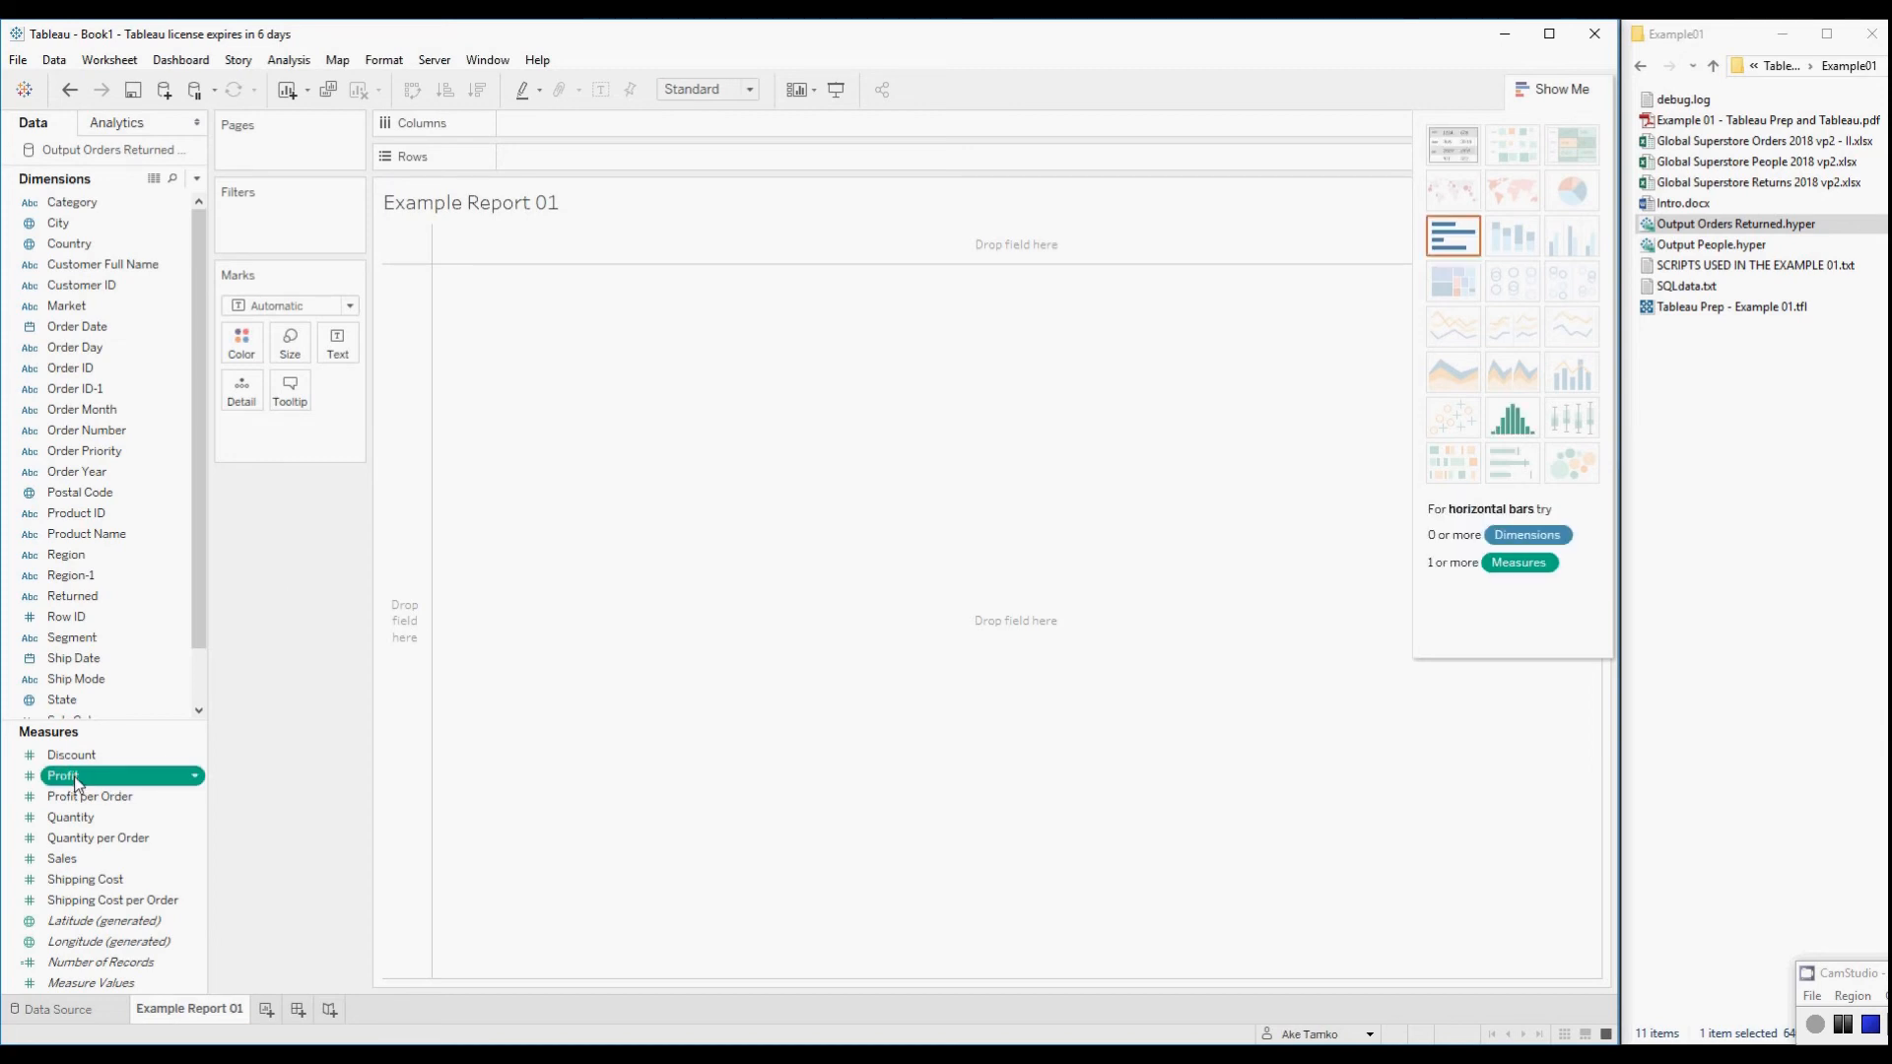
{"action": "right_click", "coordinate": [76, 776]}
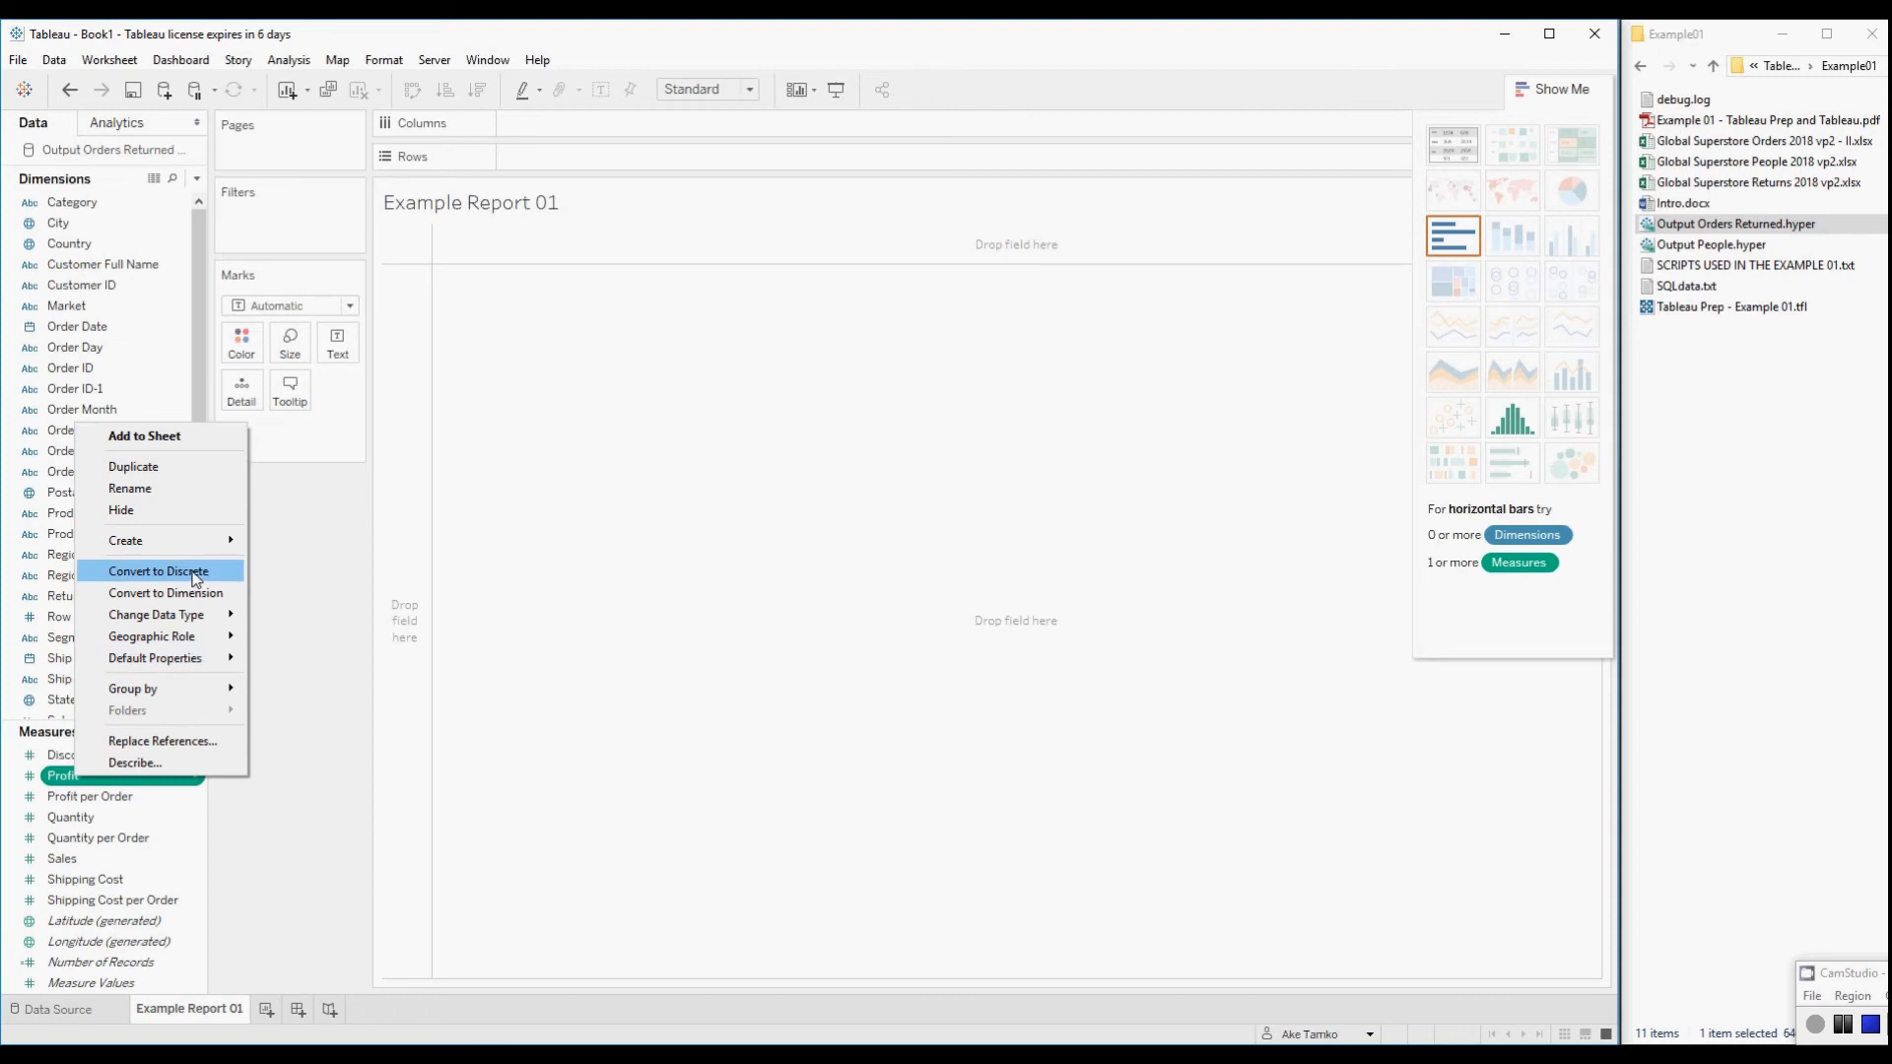
{"action": "mouse_move", "coordinate": [198, 541]}
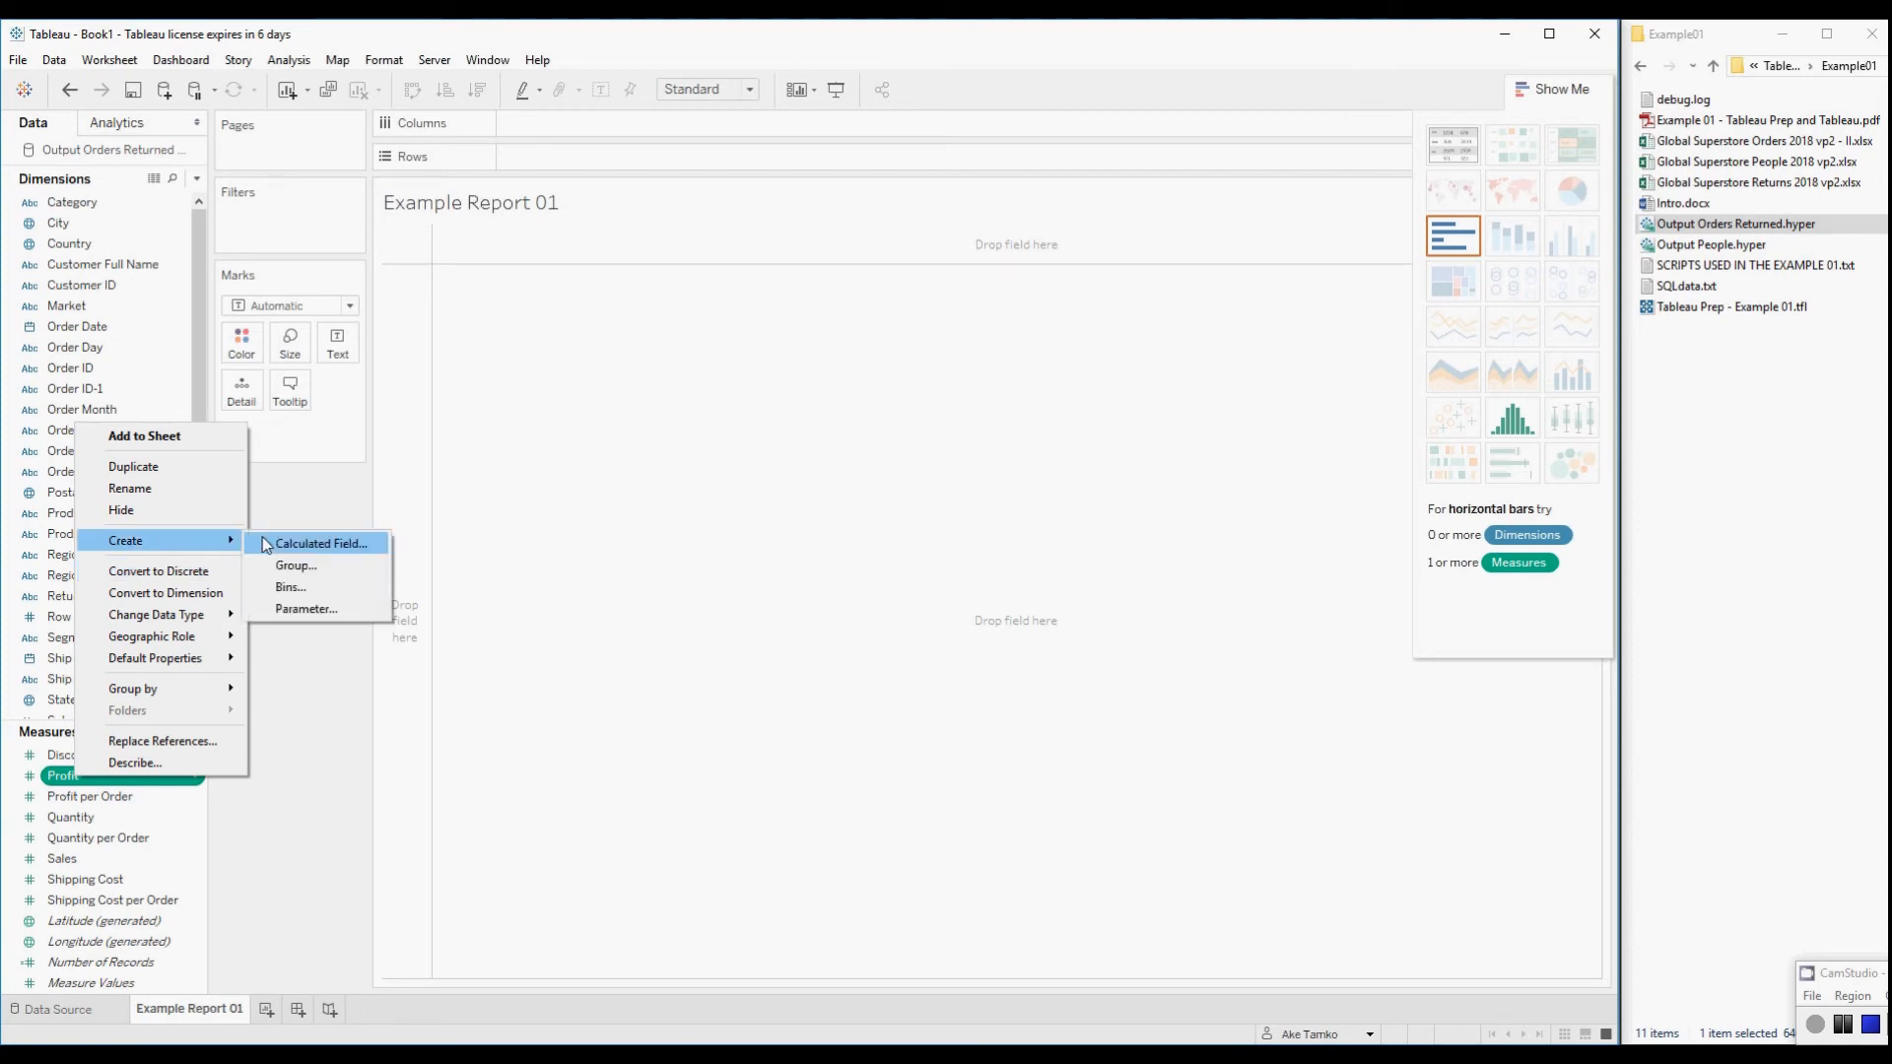
{"action": "left_click", "coordinate": [277, 542]}
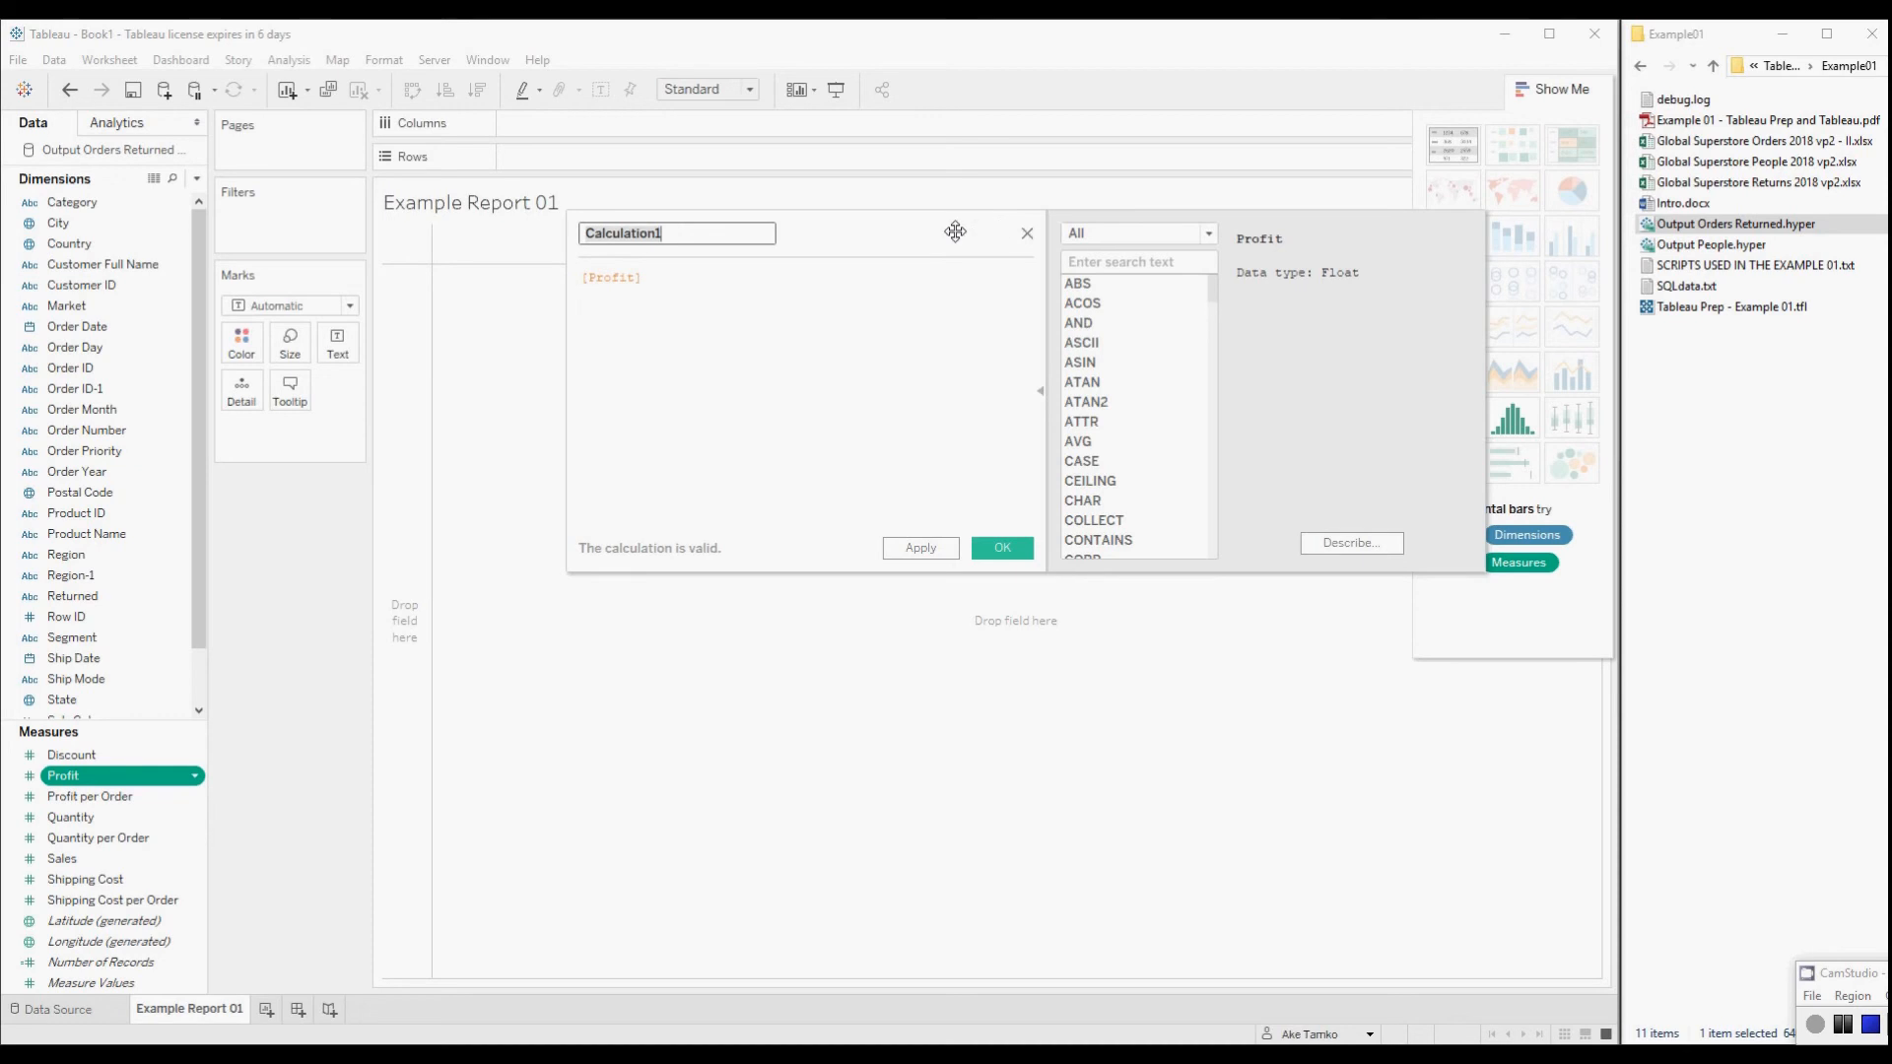
{"action": "left_click_drag", "start_coordinate": [954, 231], "coordinate": [611, 250]}
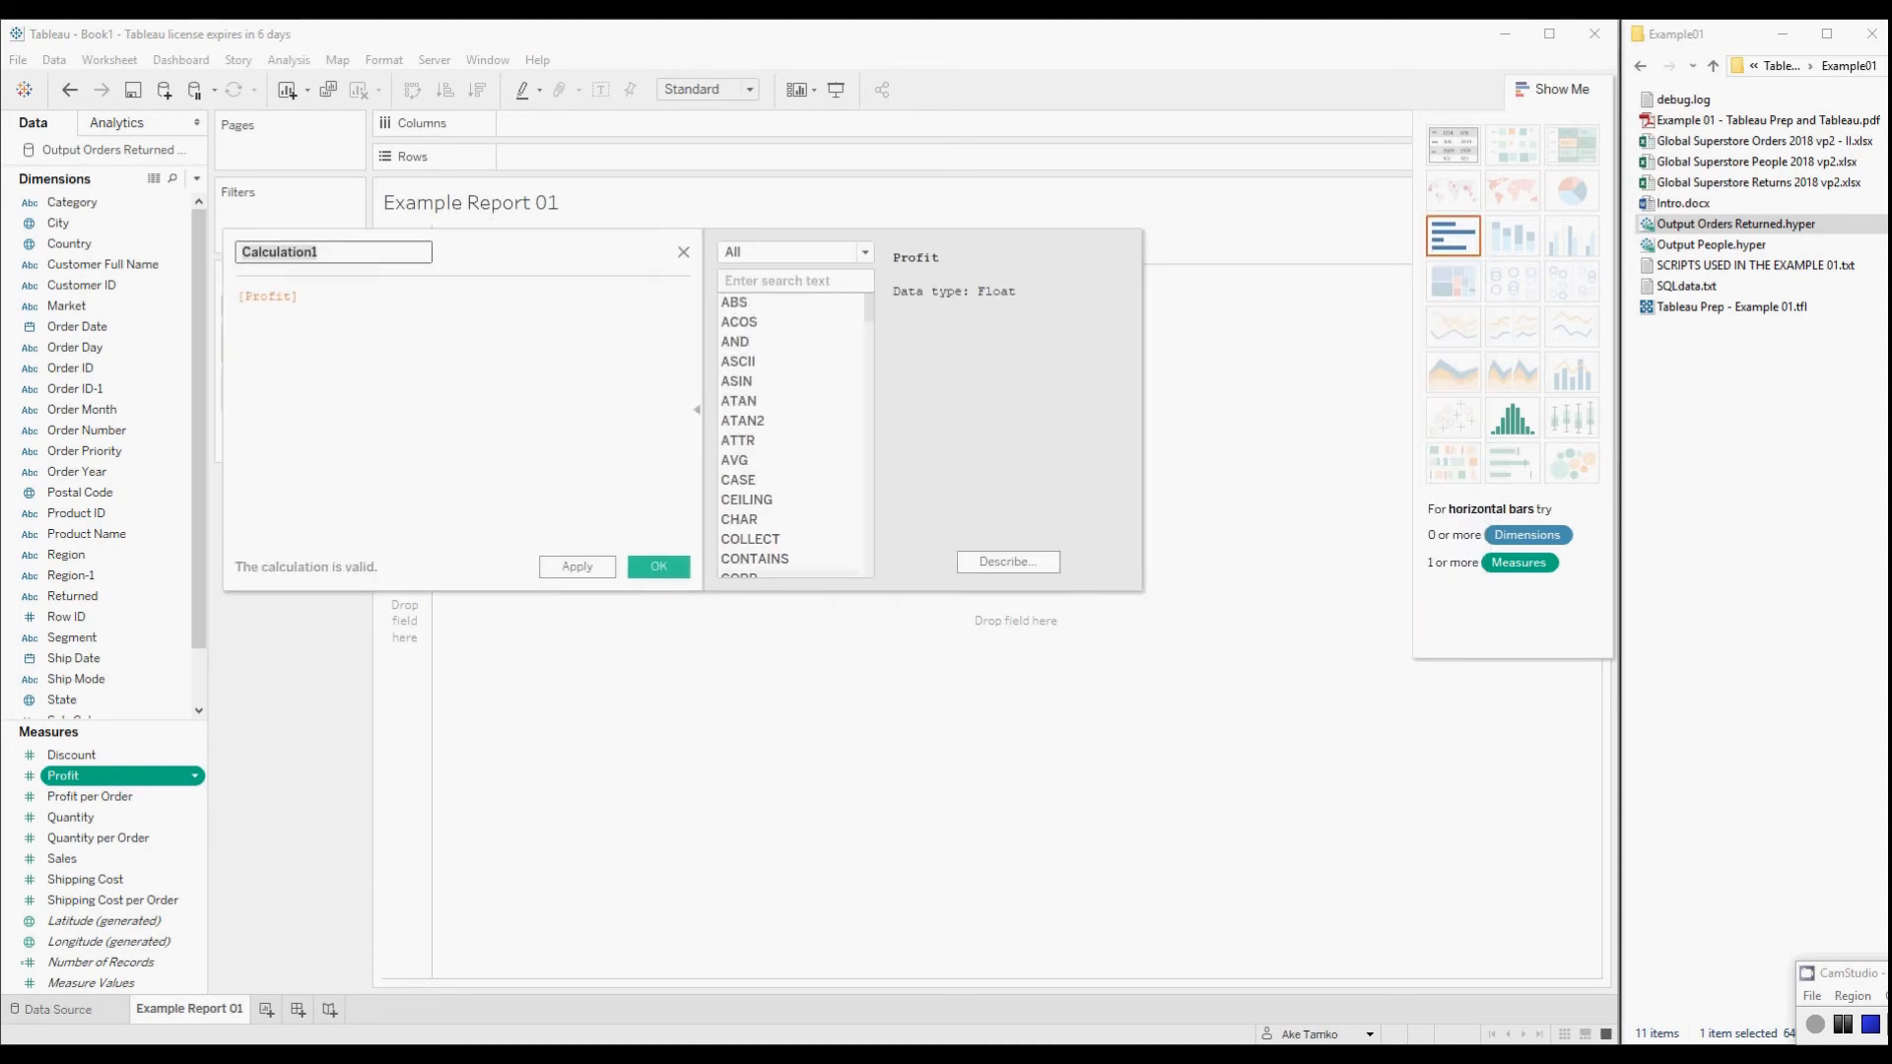
- Name the calculation Expected Profit, copying the name from the Prediction for Profit section of the scripts text file
{"action": "key", "text": "alt+Tab"}
{"action": "left_click", "coordinate": [1830, 468]}
{"action": "scroll", "coordinate": [1829, 452], "scroll_direction": "up", "scroll_amount": 6}
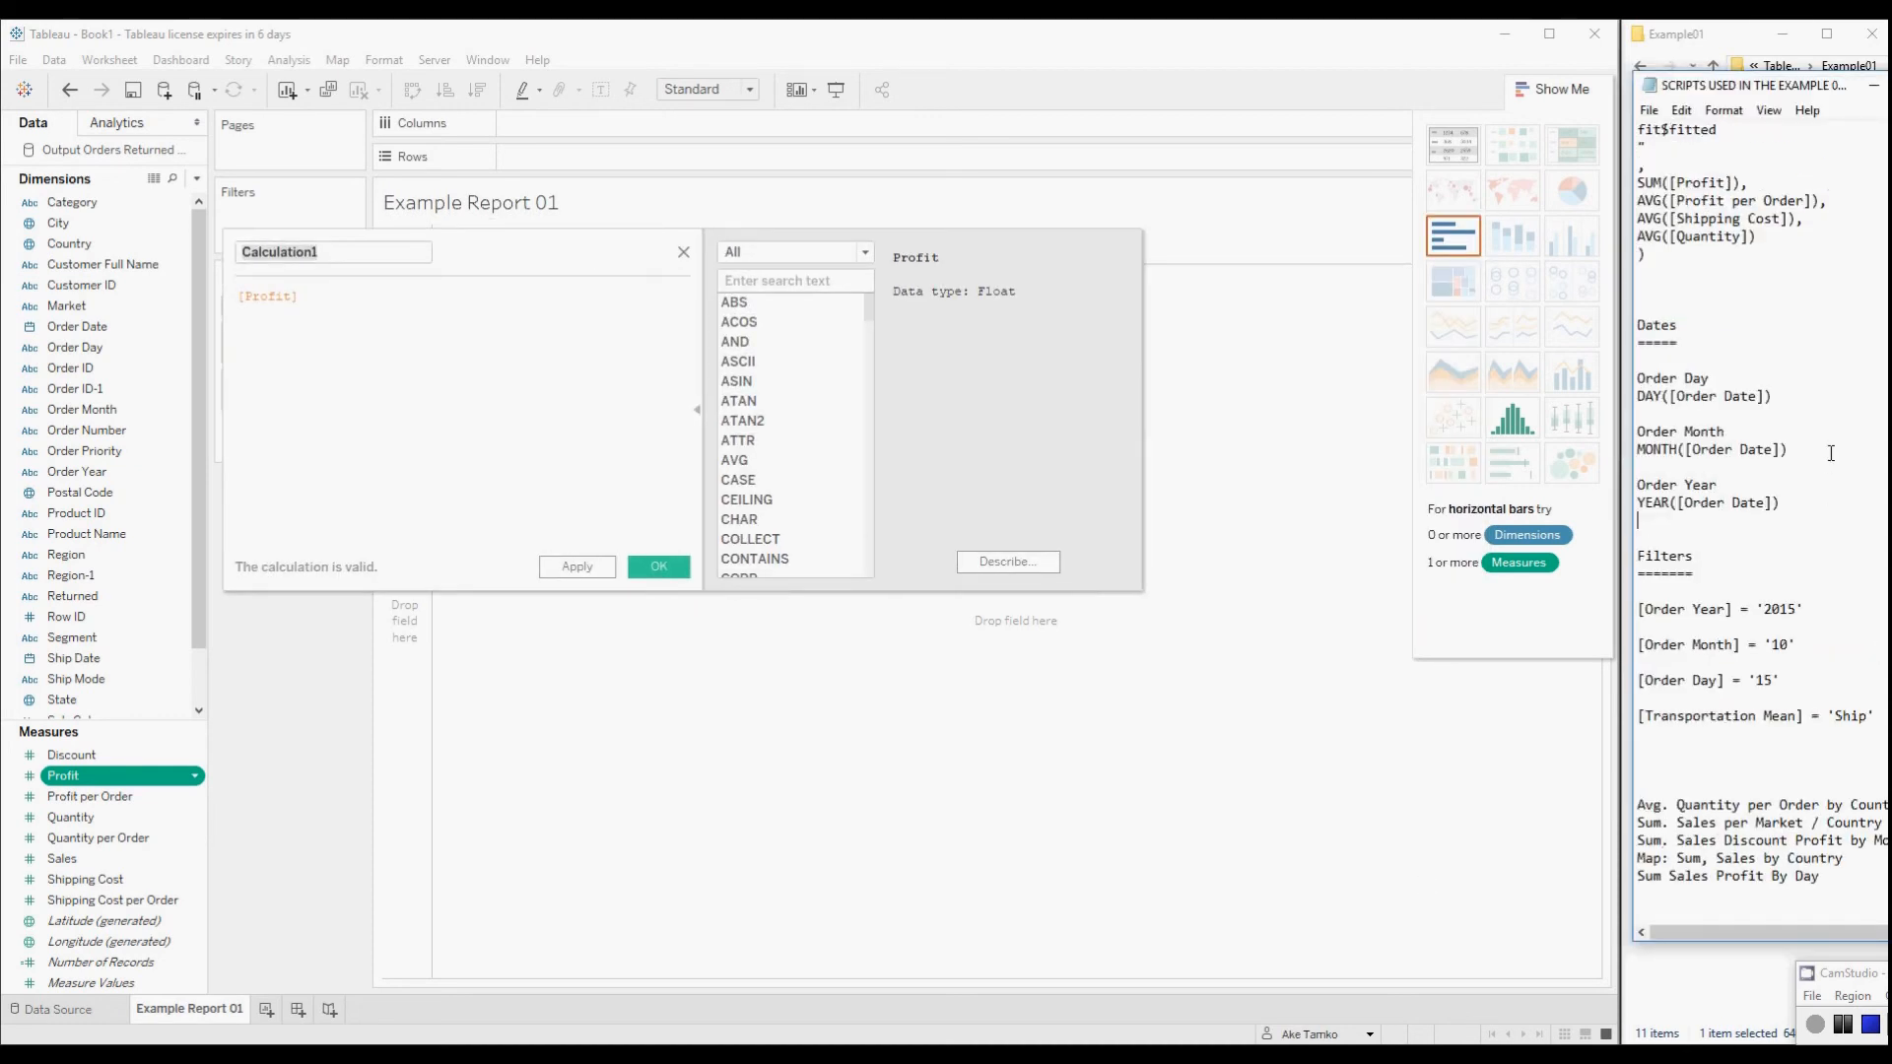
{"action": "left_click_drag", "start_coordinate": [1764, 326], "coordinate": [1614, 327]}
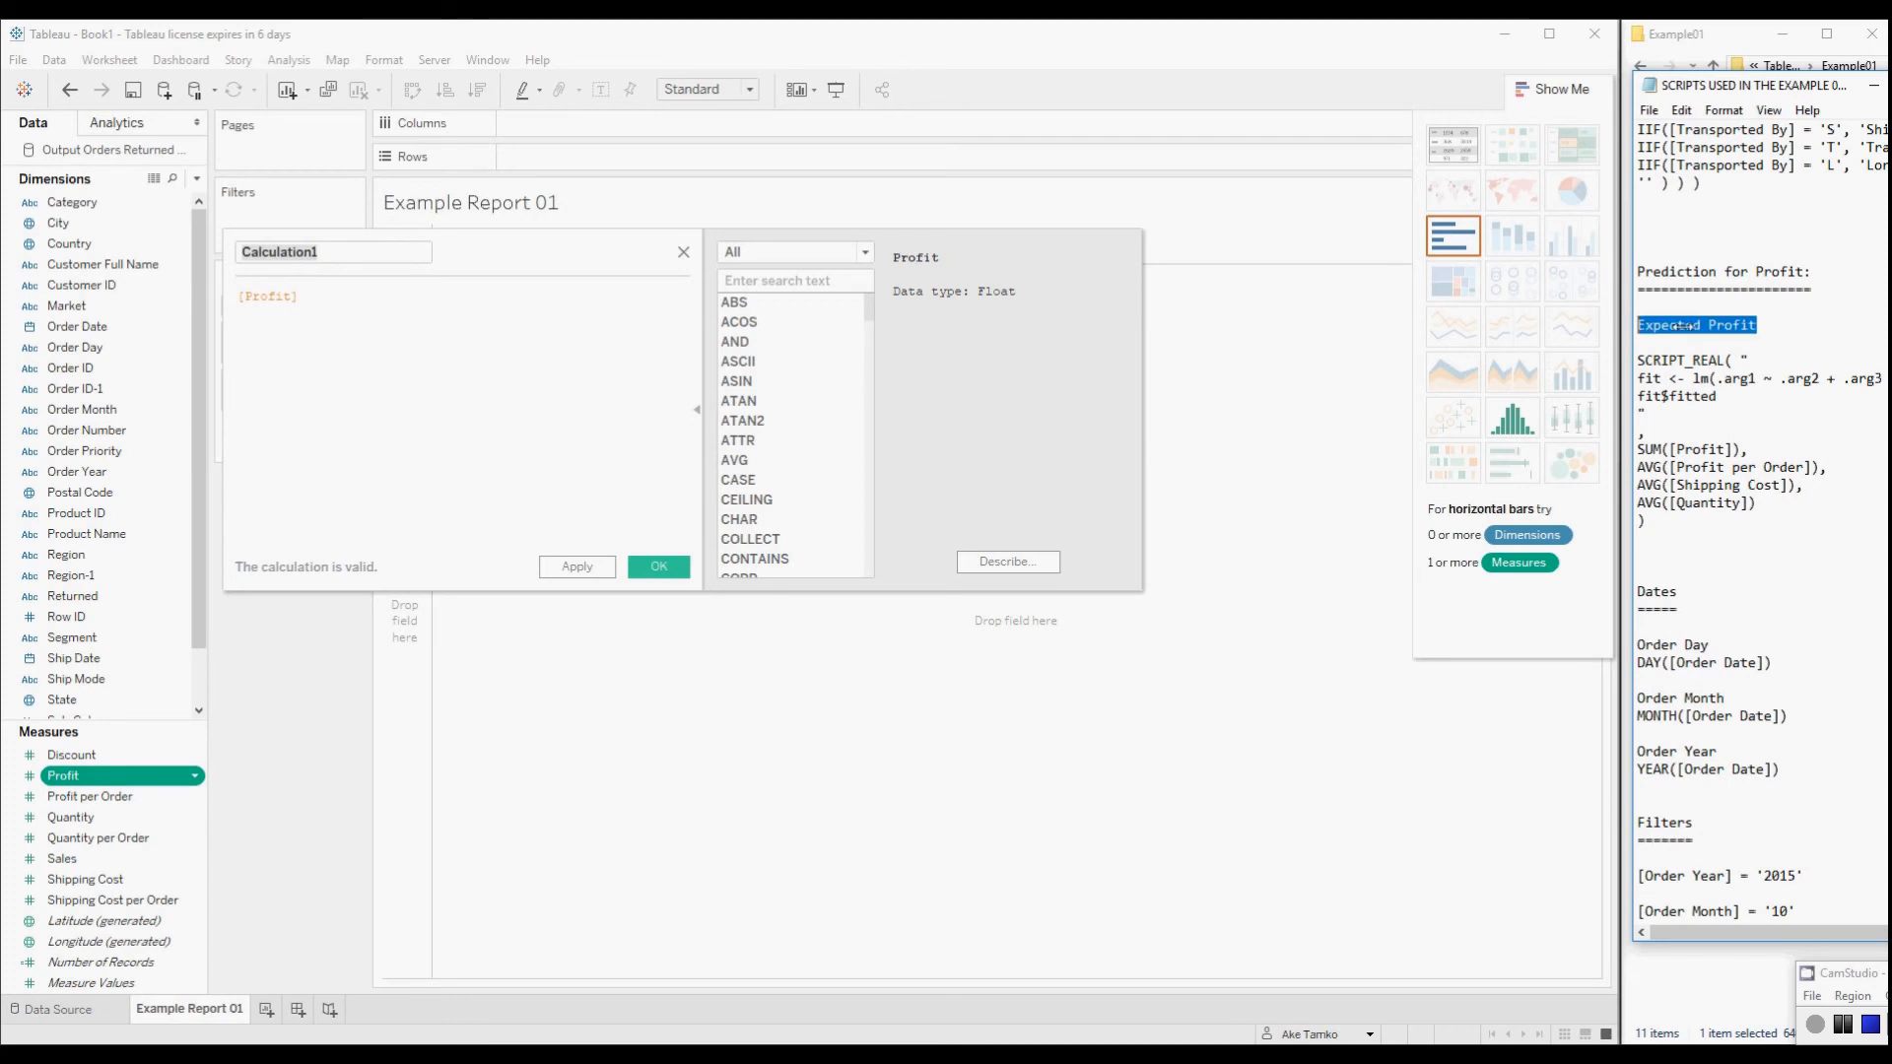
{"action": "key", "text": "ctrl+c"}
{"action": "left_click", "coordinate": [335, 252]}
{"action": "key", "text": "ctrl+a"}
{"action": "key", "text": "ctrl+v"}
- Replace the formula with the file's SCRIPT_REAL linear model using SUM([Profit]), AVG([Profit per Order]), AVG([Shipping Cost]) and AVG([Quantity]), and save the calculation
{"action": "left_click_drag", "start_coordinate": [1644, 521], "coordinate": [1628, 361]}
{"action": "left_click", "coordinate": [439, 304]}
{"action": "key", "text": "ctrl+a"}
{"action": "key", "text": "ctrl+v"}
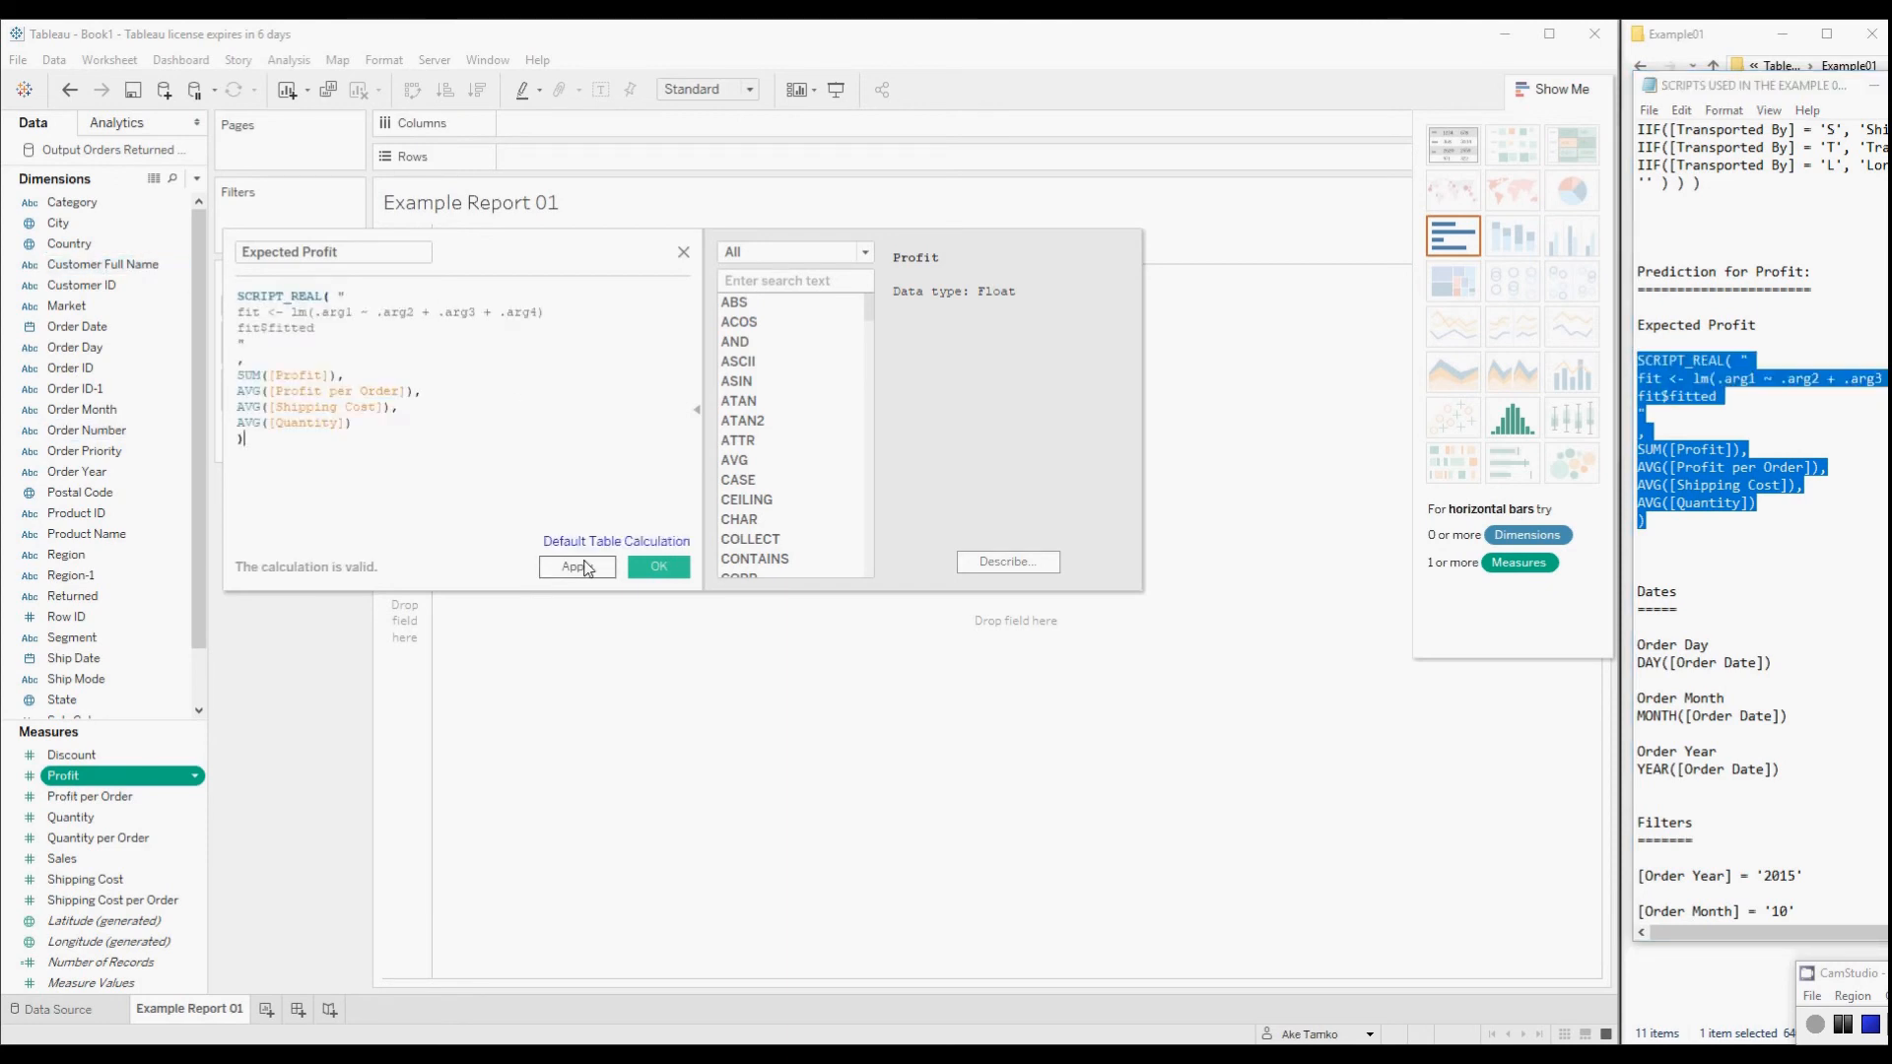
{"action": "left_click", "coordinate": [584, 569]}
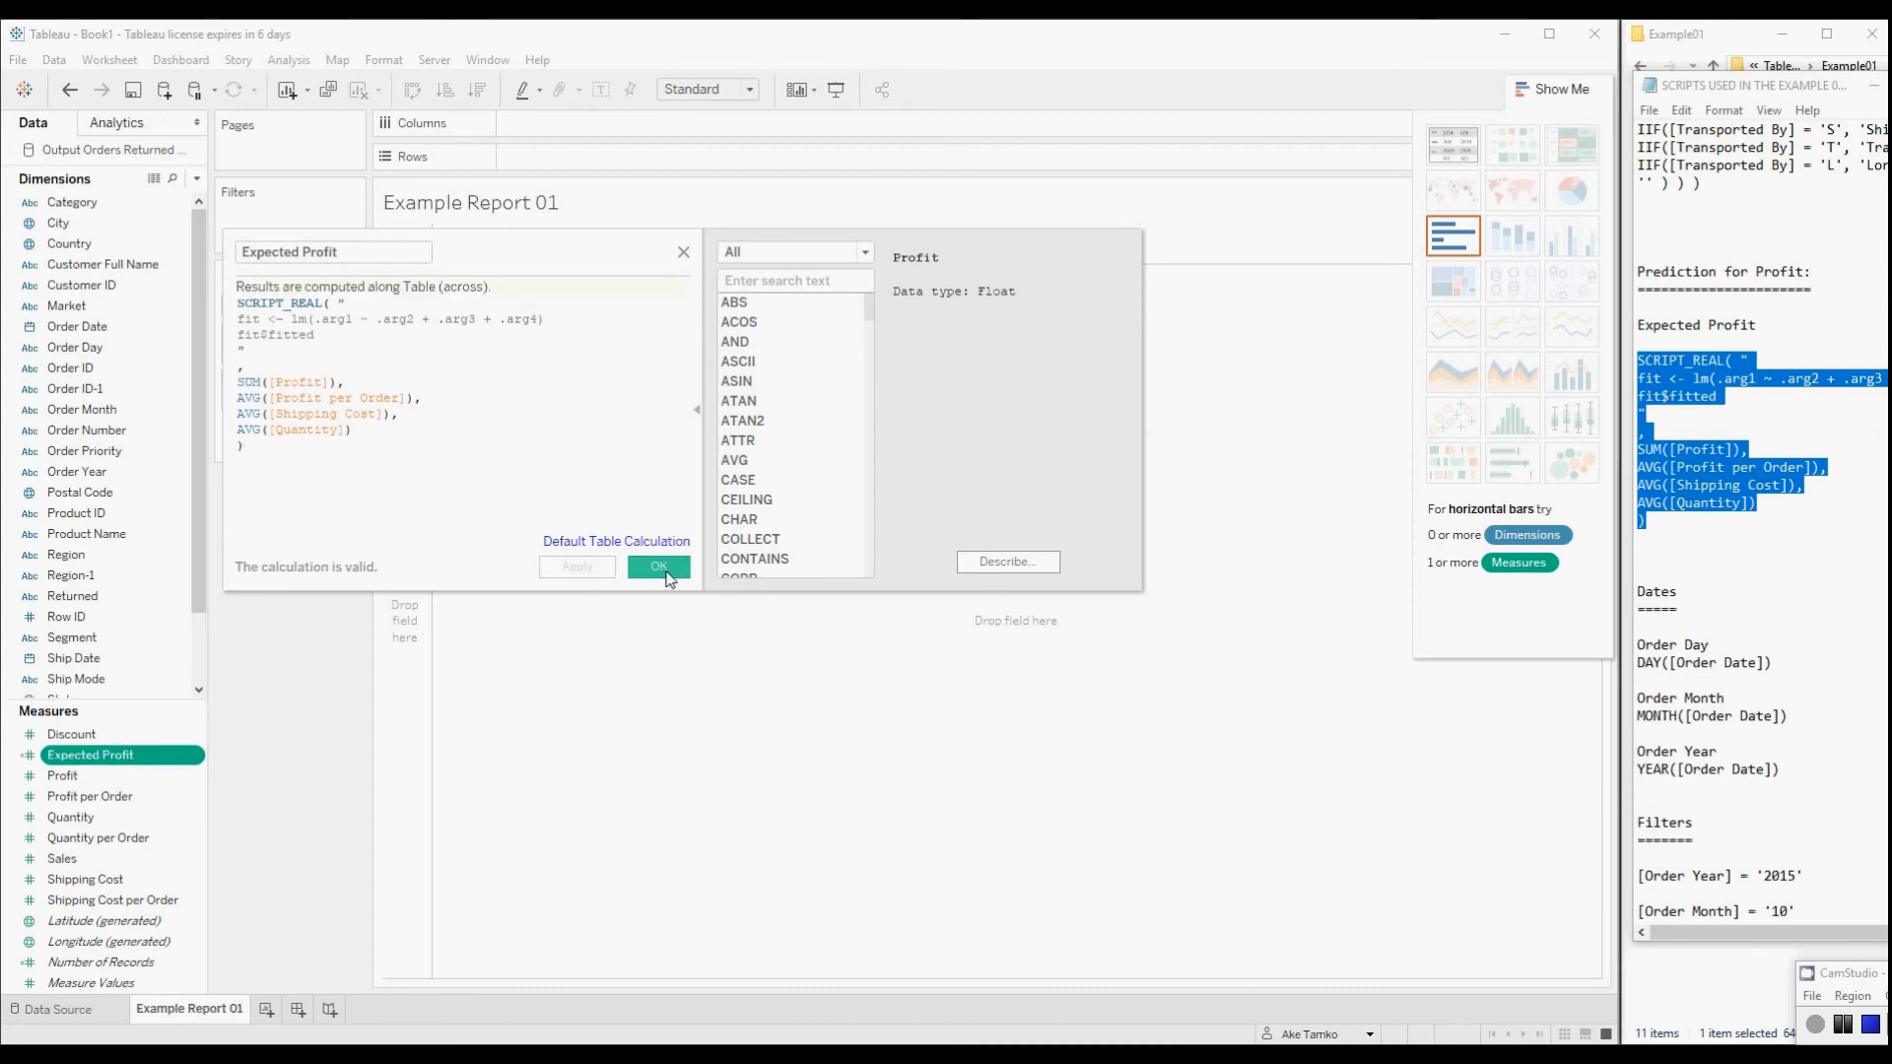
{"action": "left_click", "coordinate": [666, 565]}
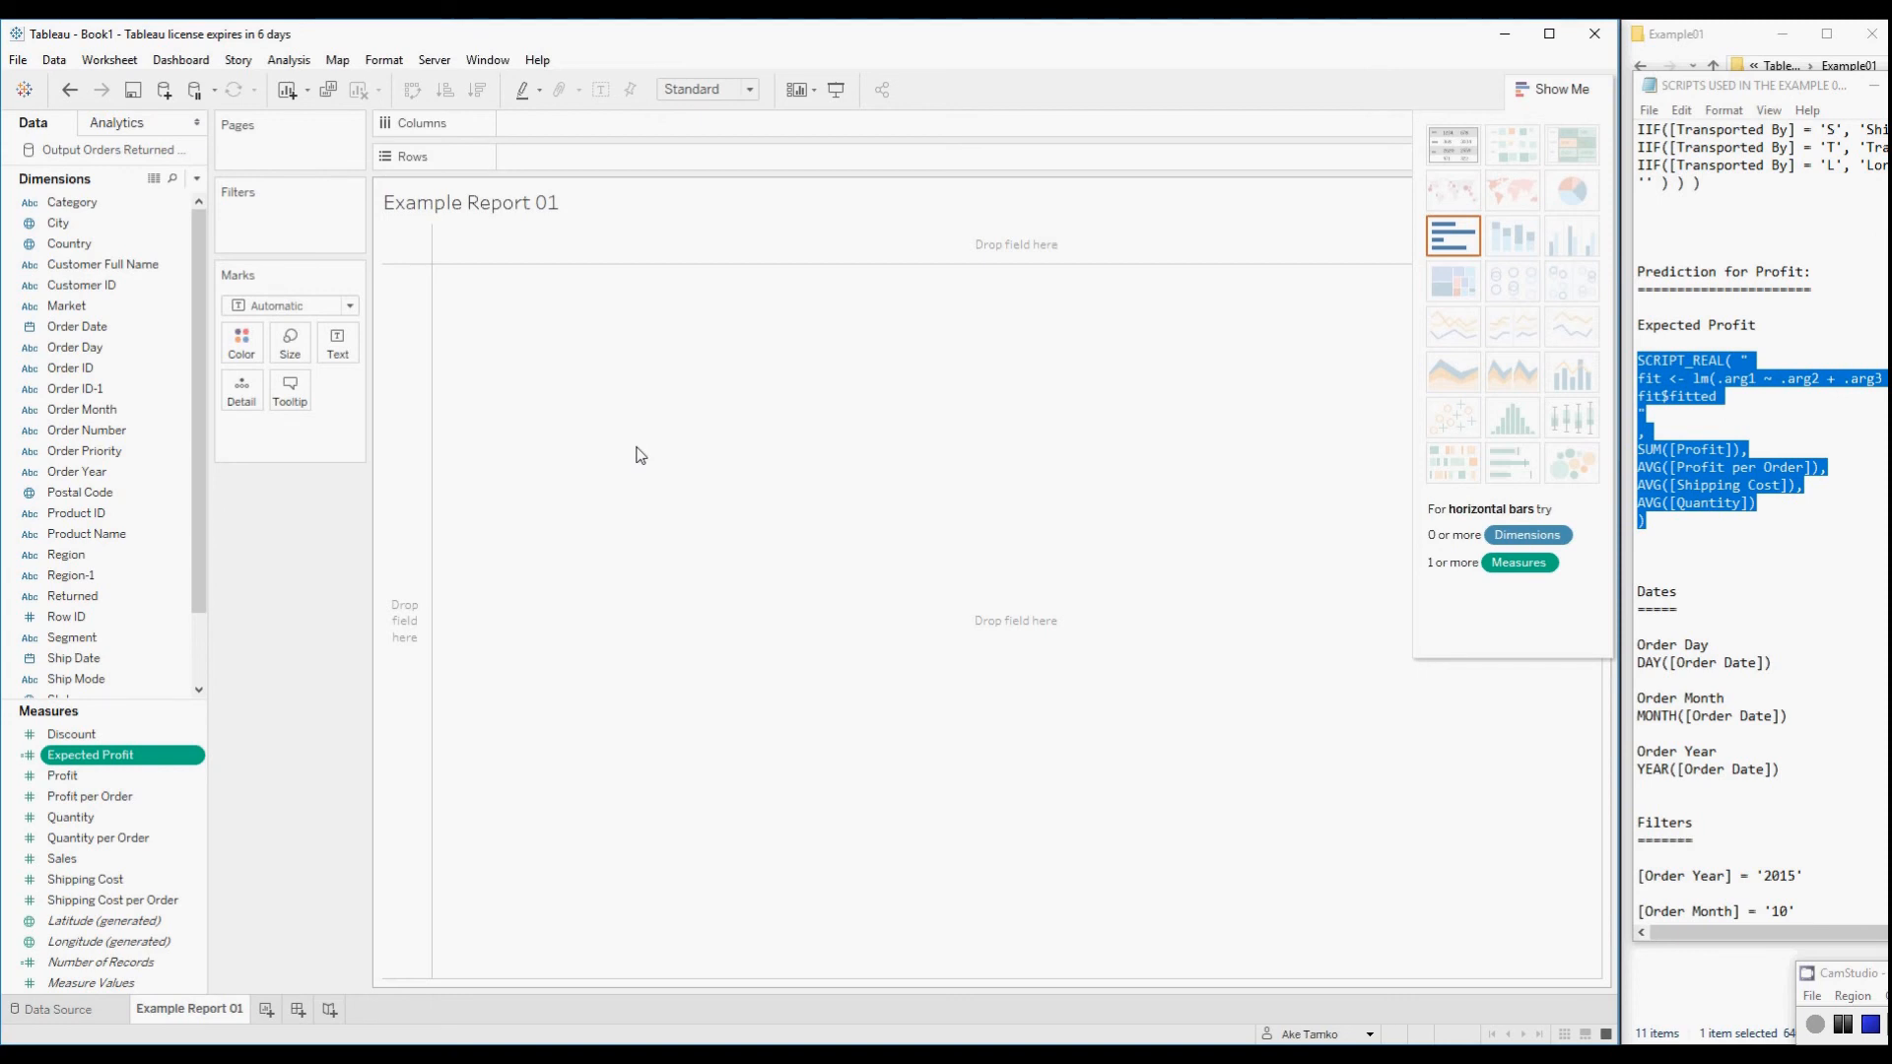
- Reopen the Expected Profit calculation to review its formula, putting the scripts text file away, and close the editor
{"action": "right_click", "coordinate": [117, 756]}
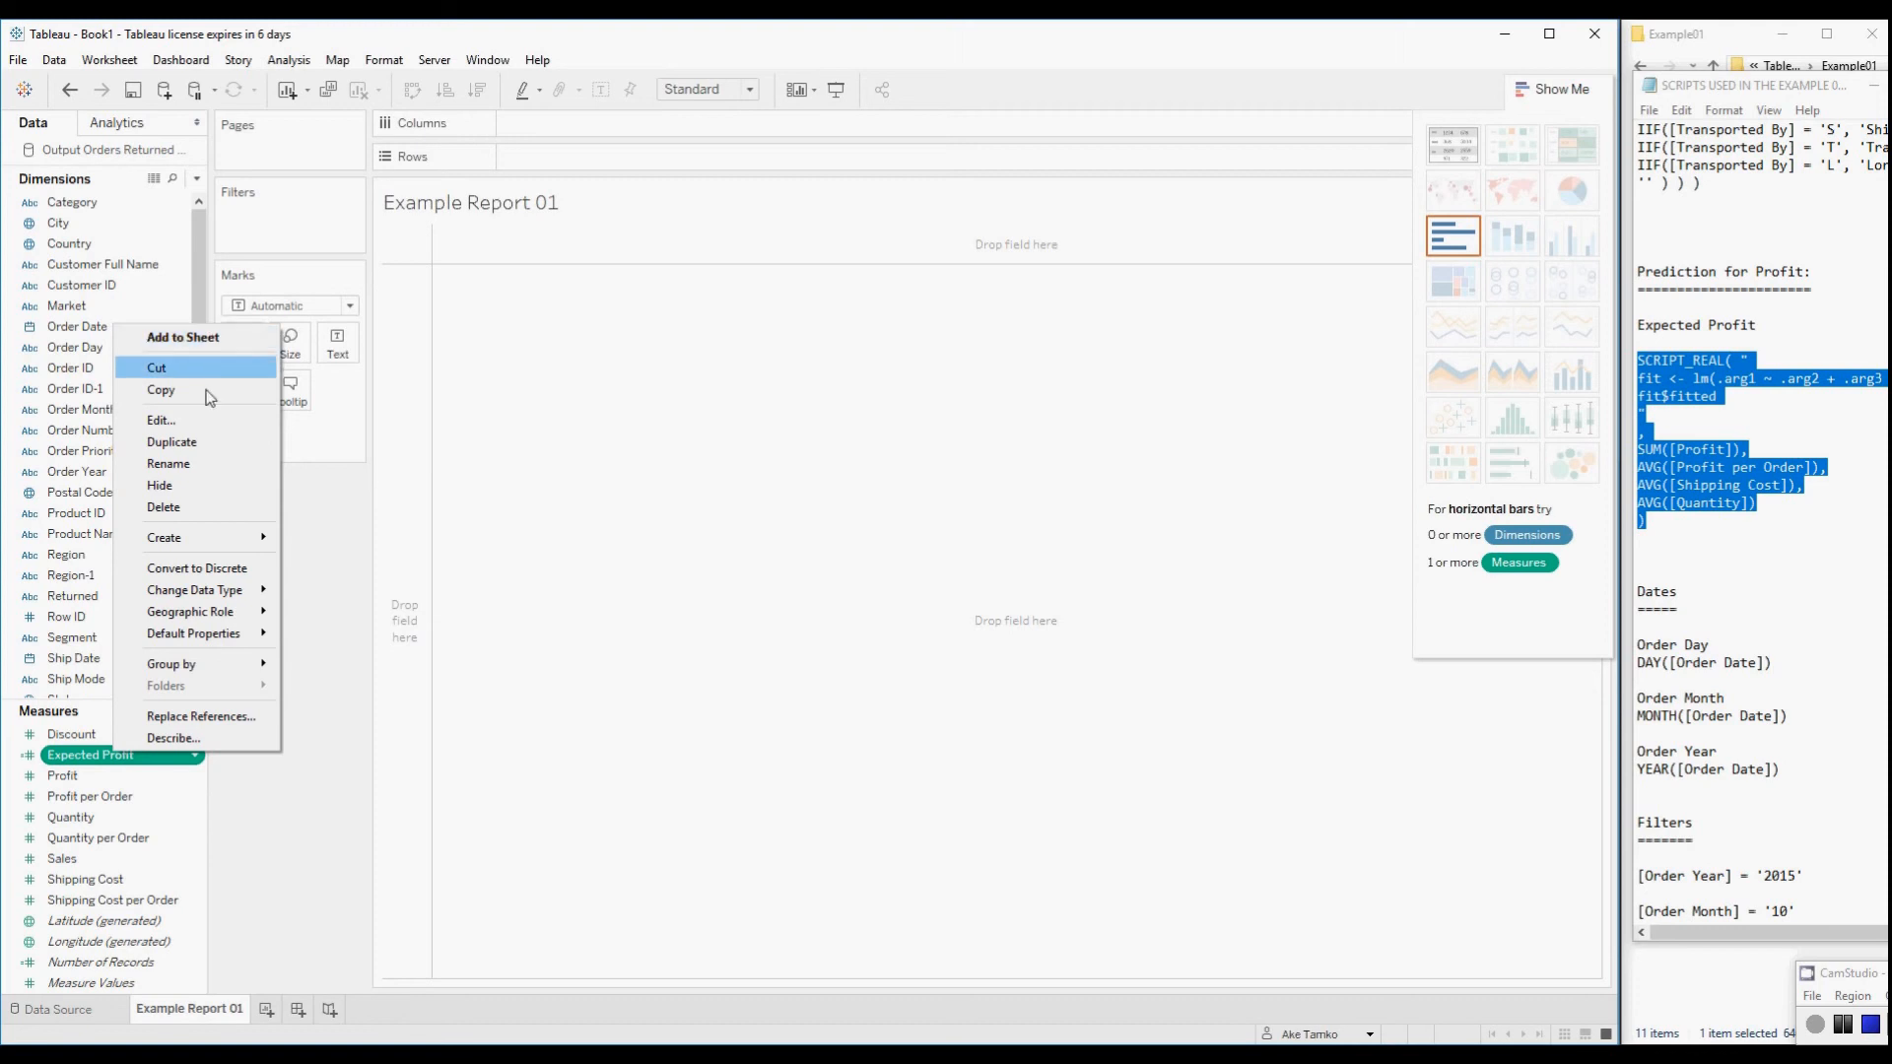
{"action": "left_click", "coordinate": [197, 421]}
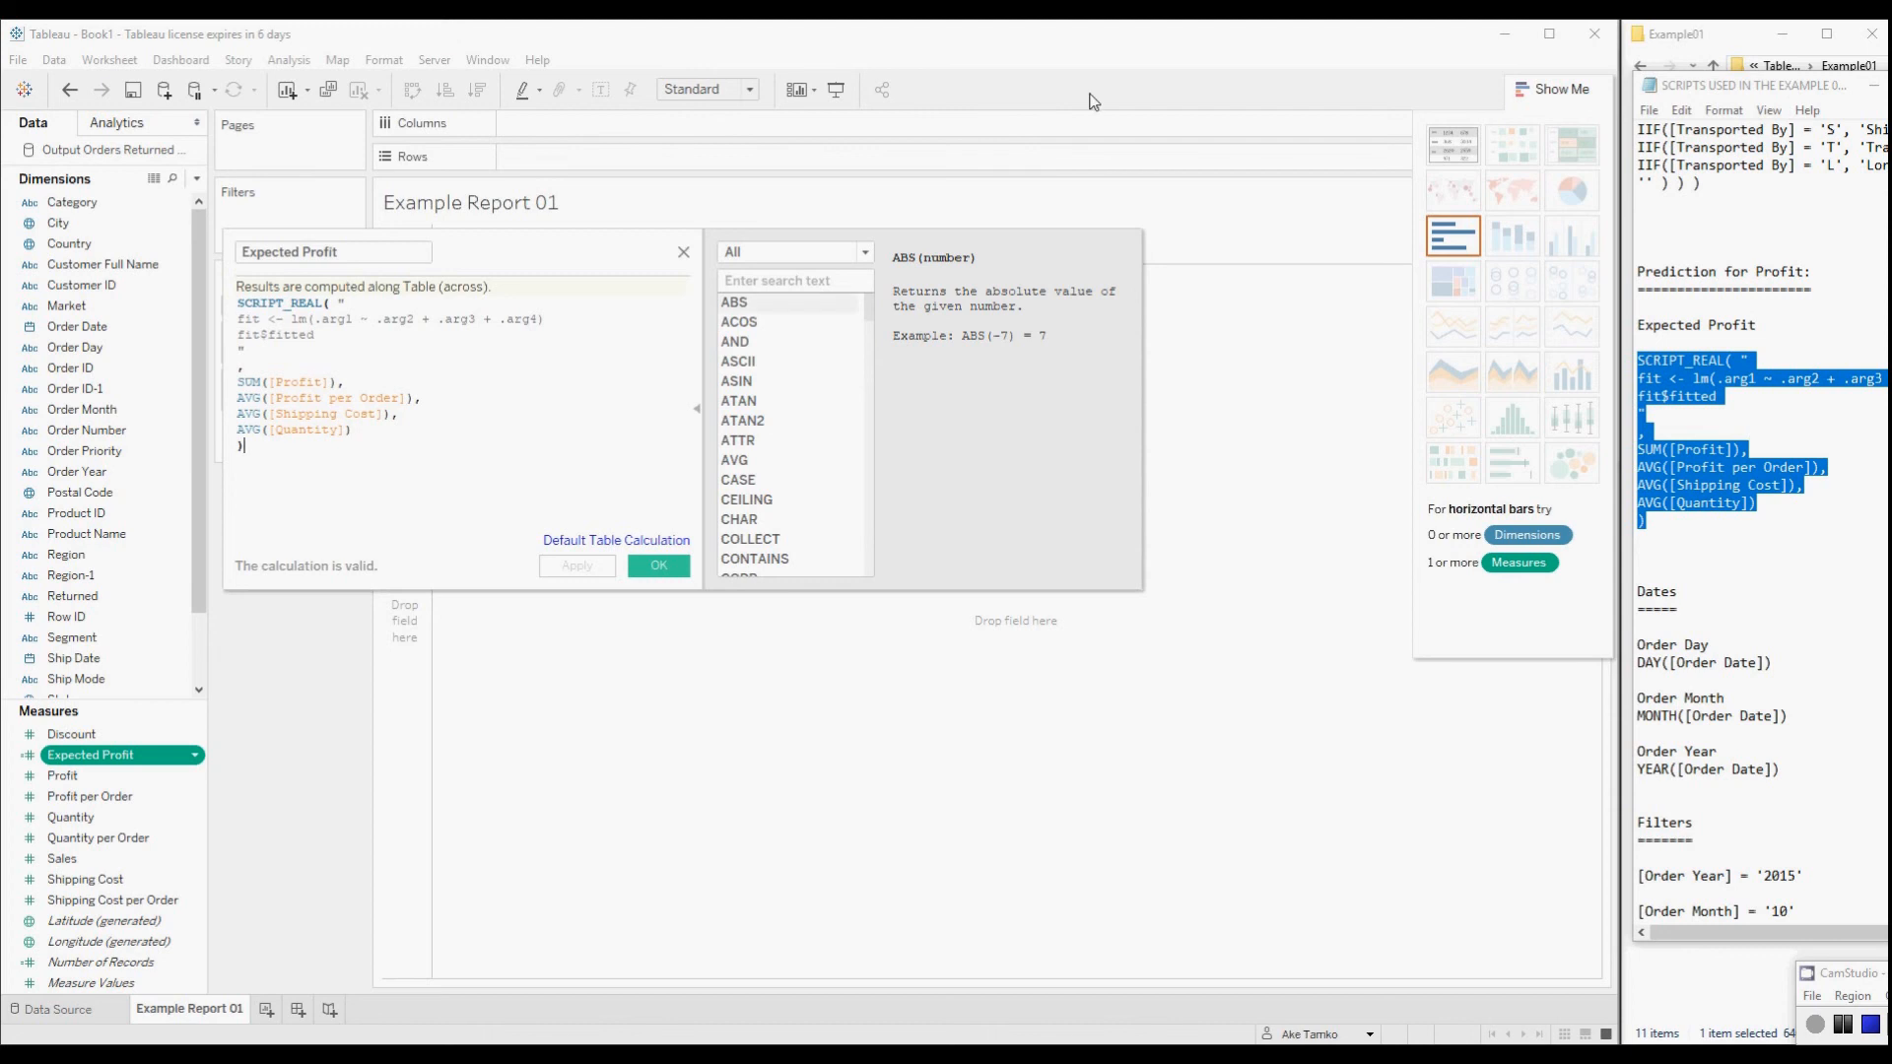
{"action": "left_click", "coordinate": [1875, 94]}
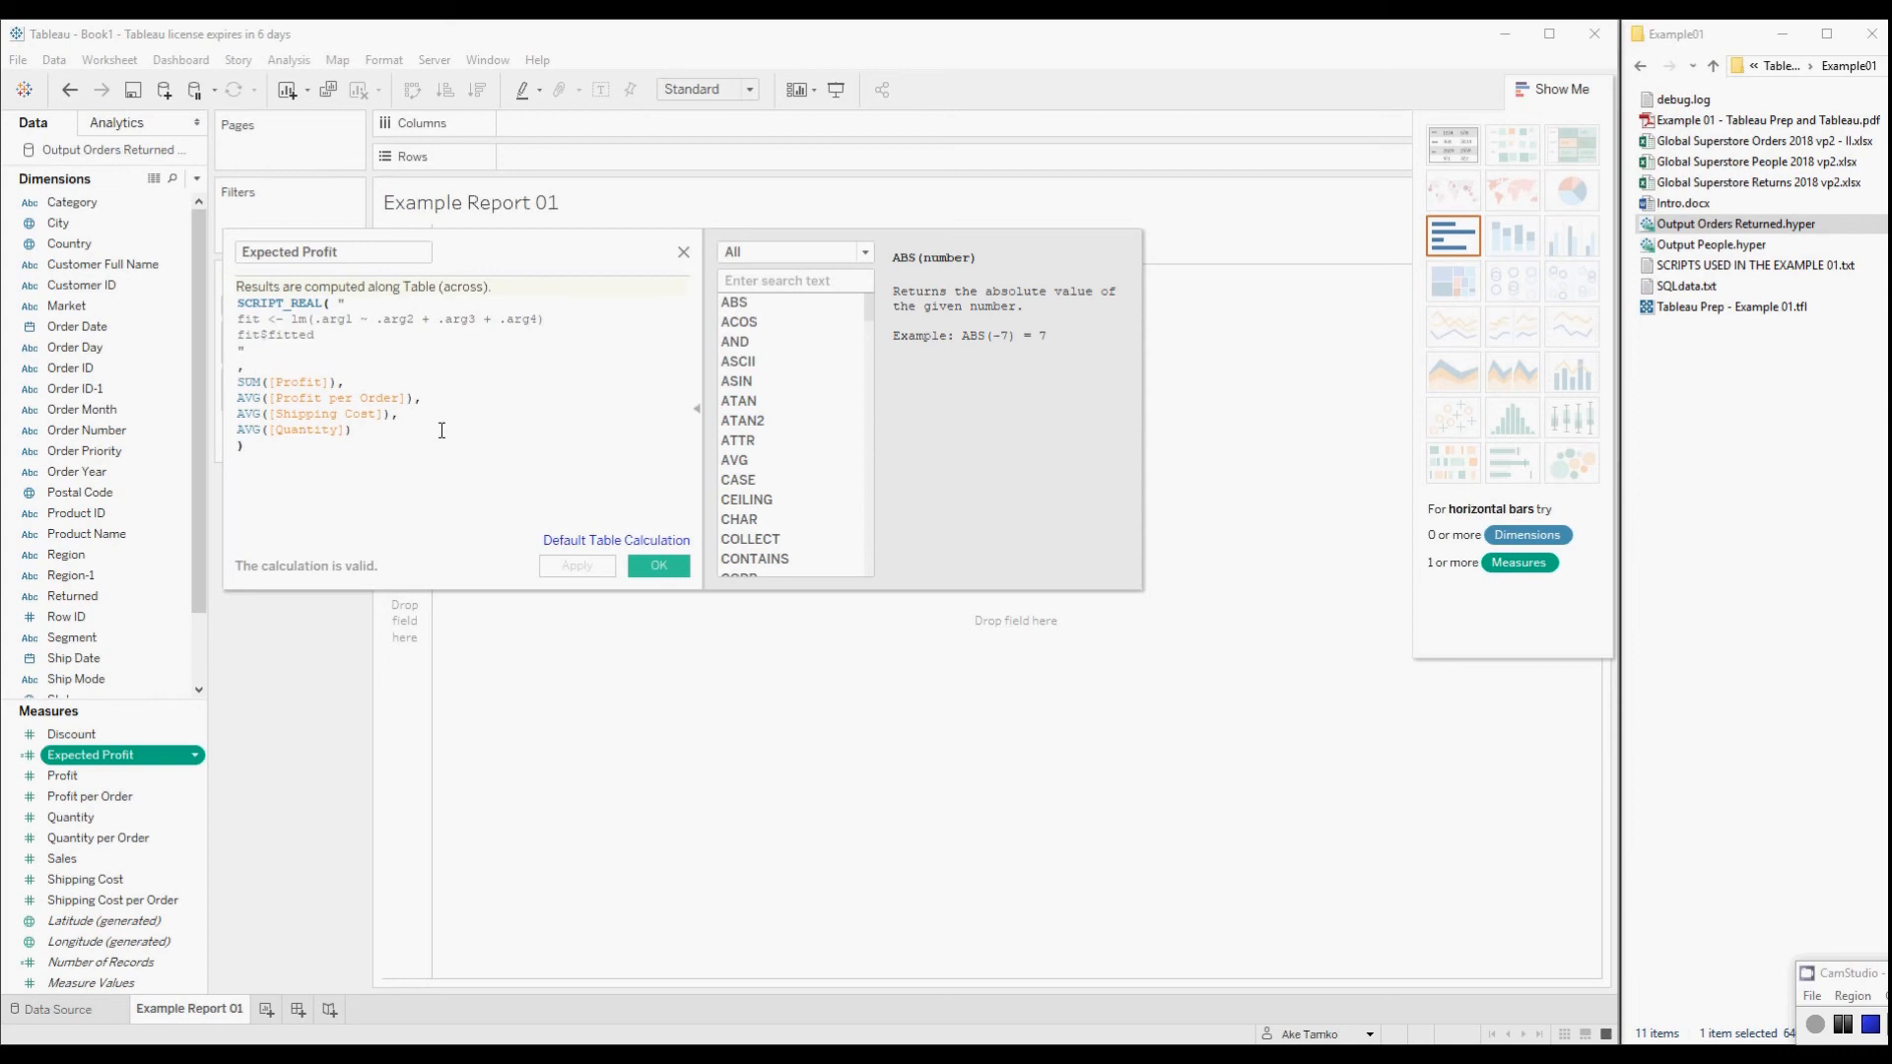
{"action": "left_click", "coordinate": [685, 255]}
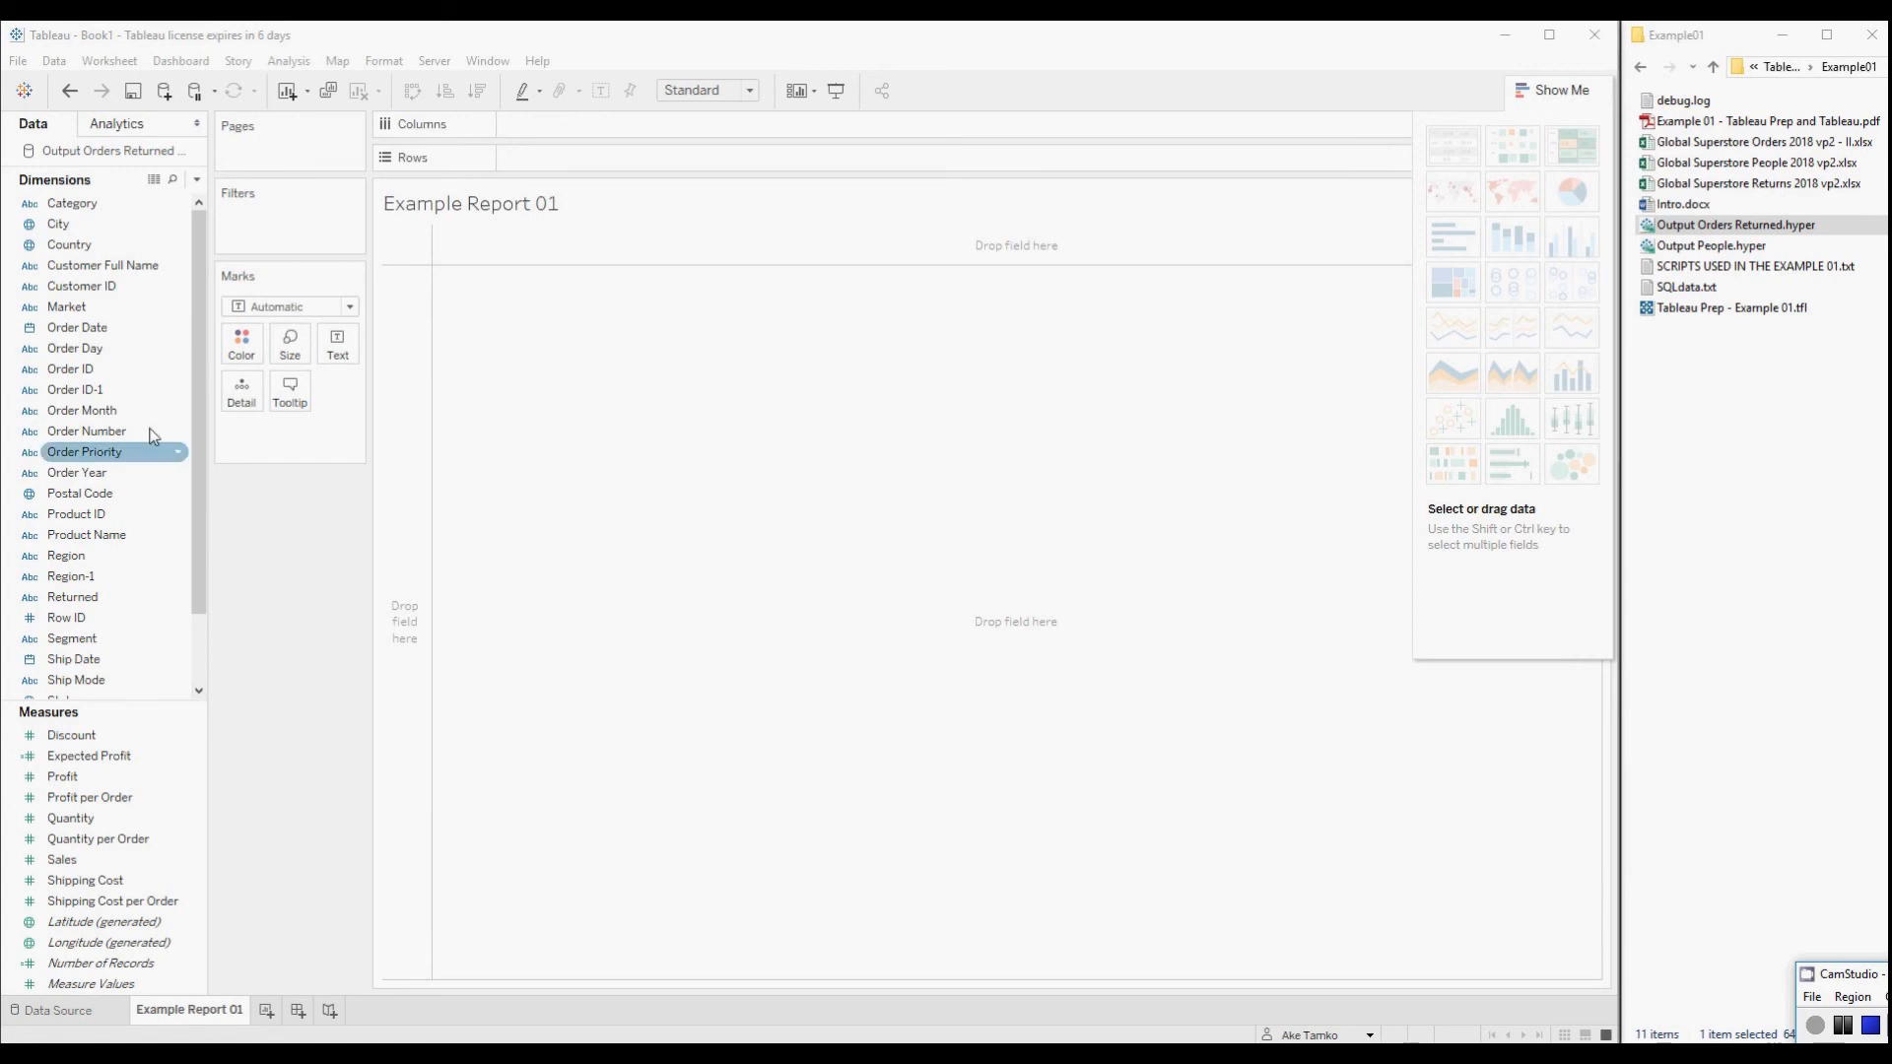
- Chart Profit and Expected Profit by Country, with Country on rows and both measures on columns
{"action": "left_click_drag", "start_coordinate": [73, 253], "coordinate": [546, 158]}
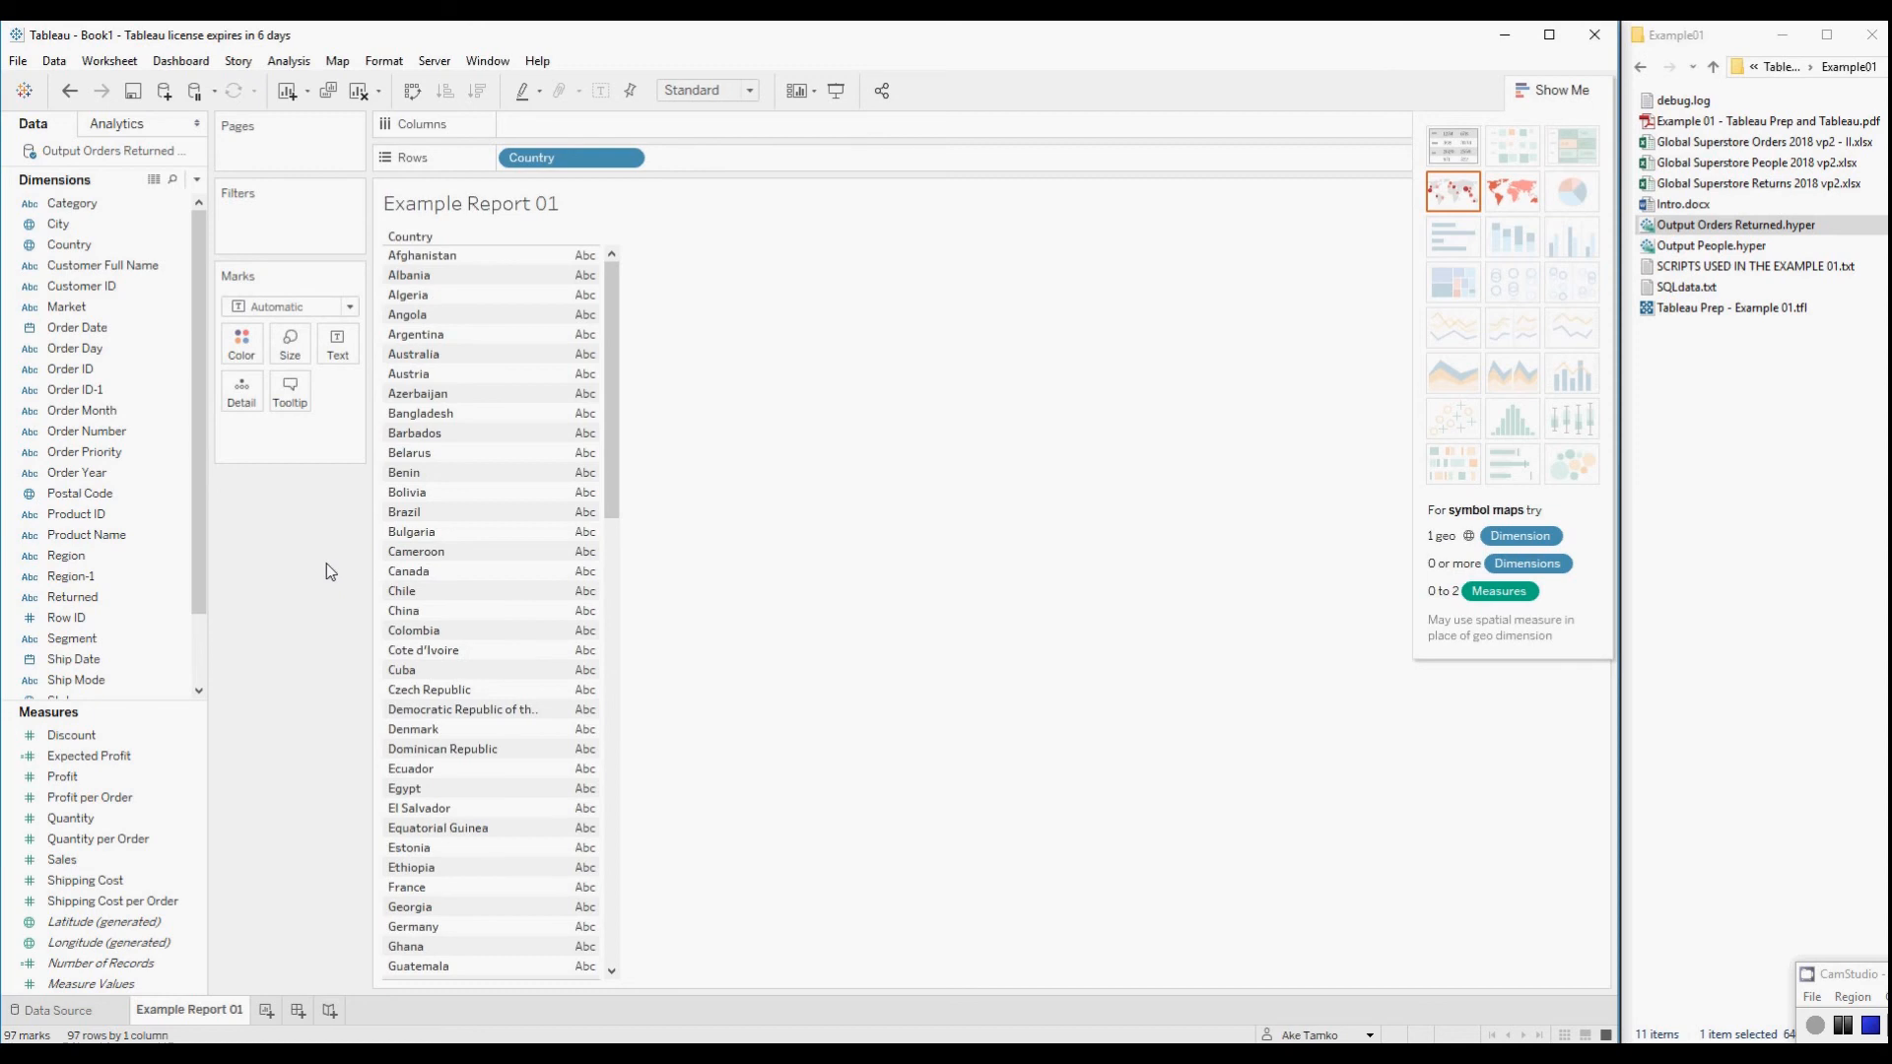
{"action": "left_click", "coordinate": [77, 779]}
{"action": "left_click_drag", "start_coordinate": [77, 783], "coordinate": [560, 128]}
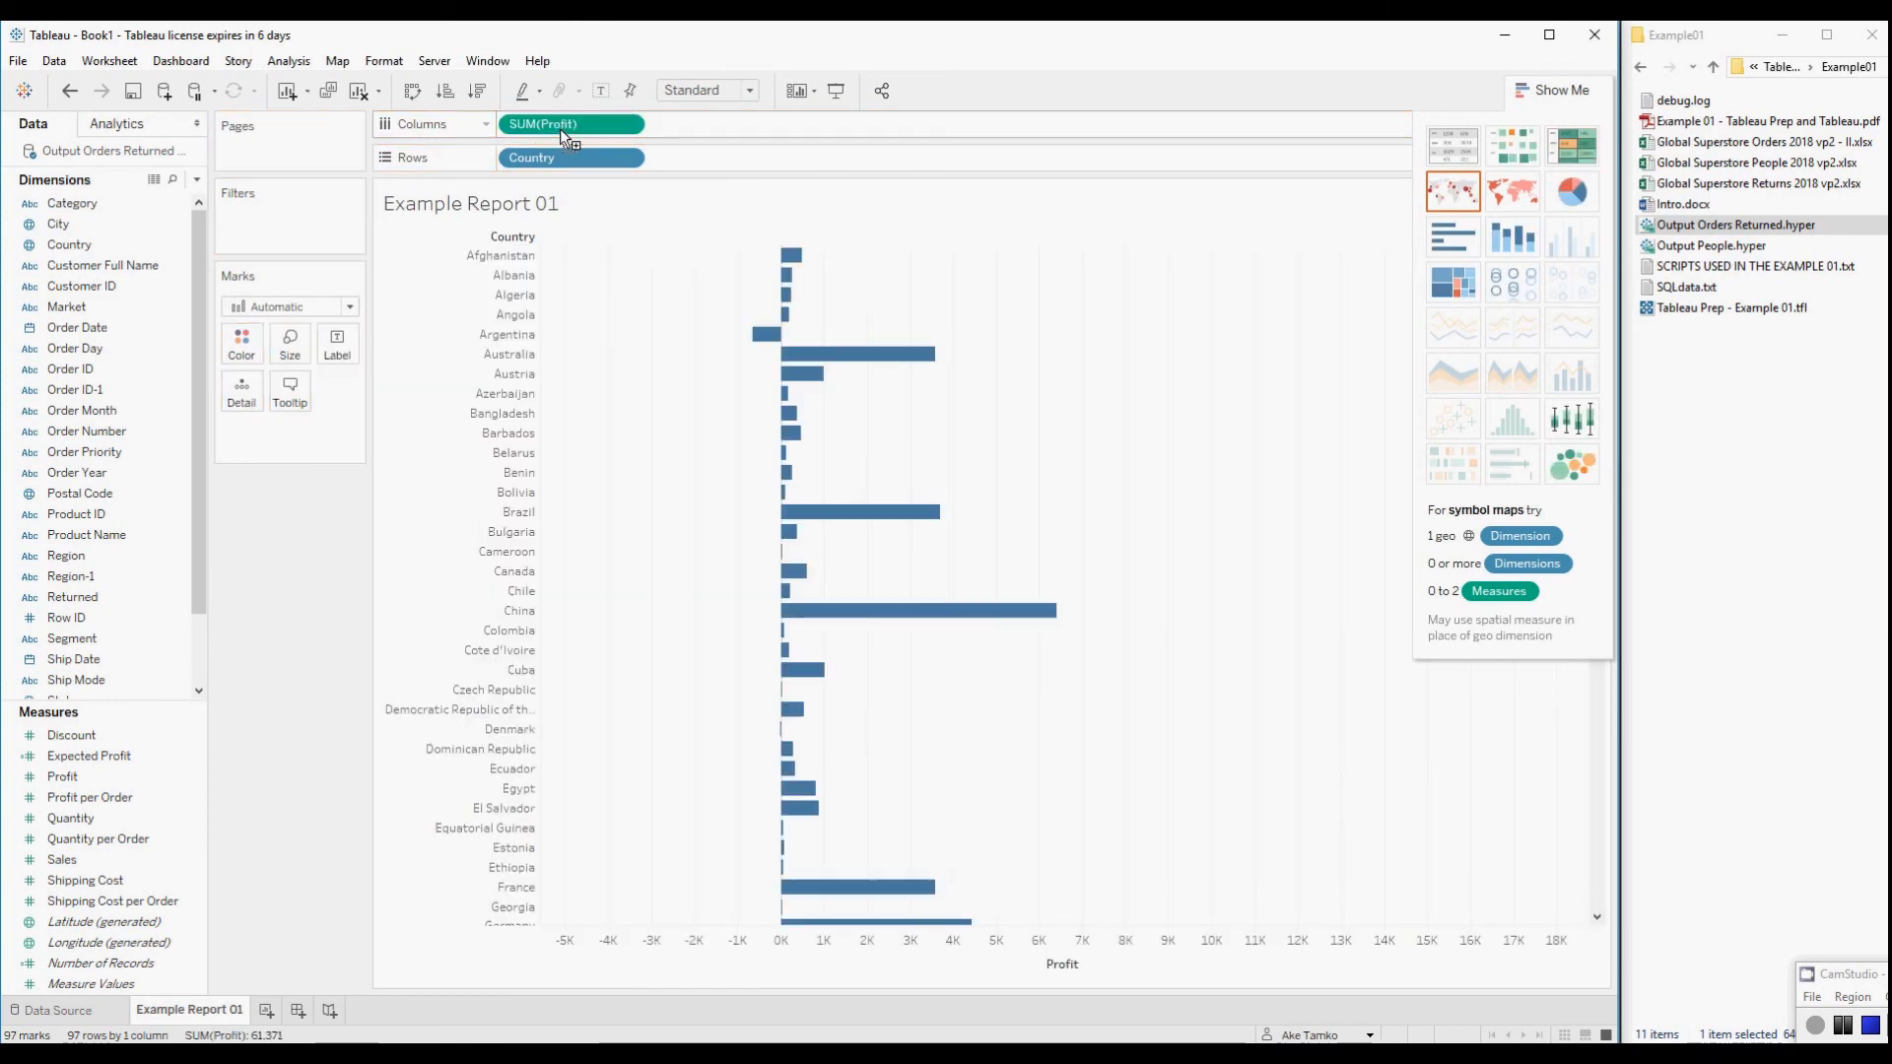
{"action": "left_click_drag", "start_coordinate": [87, 756], "coordinate": [760, 127]}
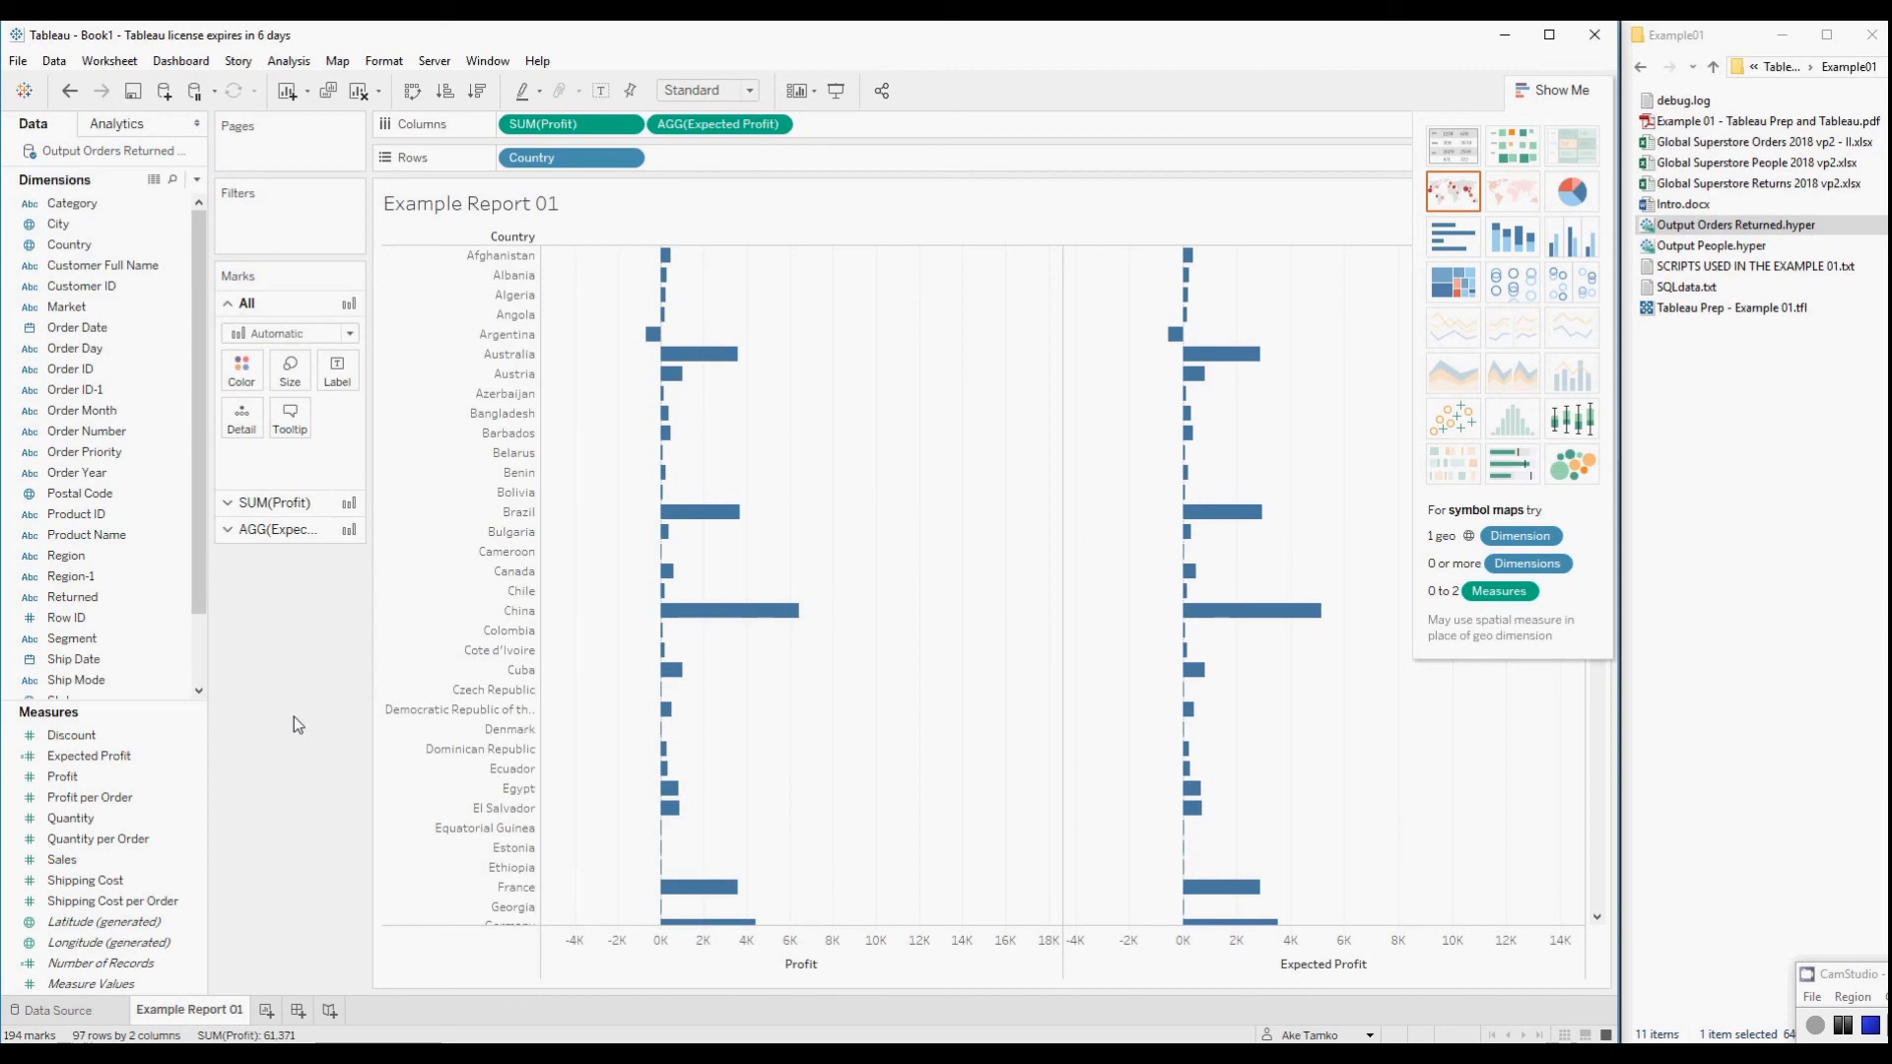
{"action": "left_click", "coordinate": [777, 125]}
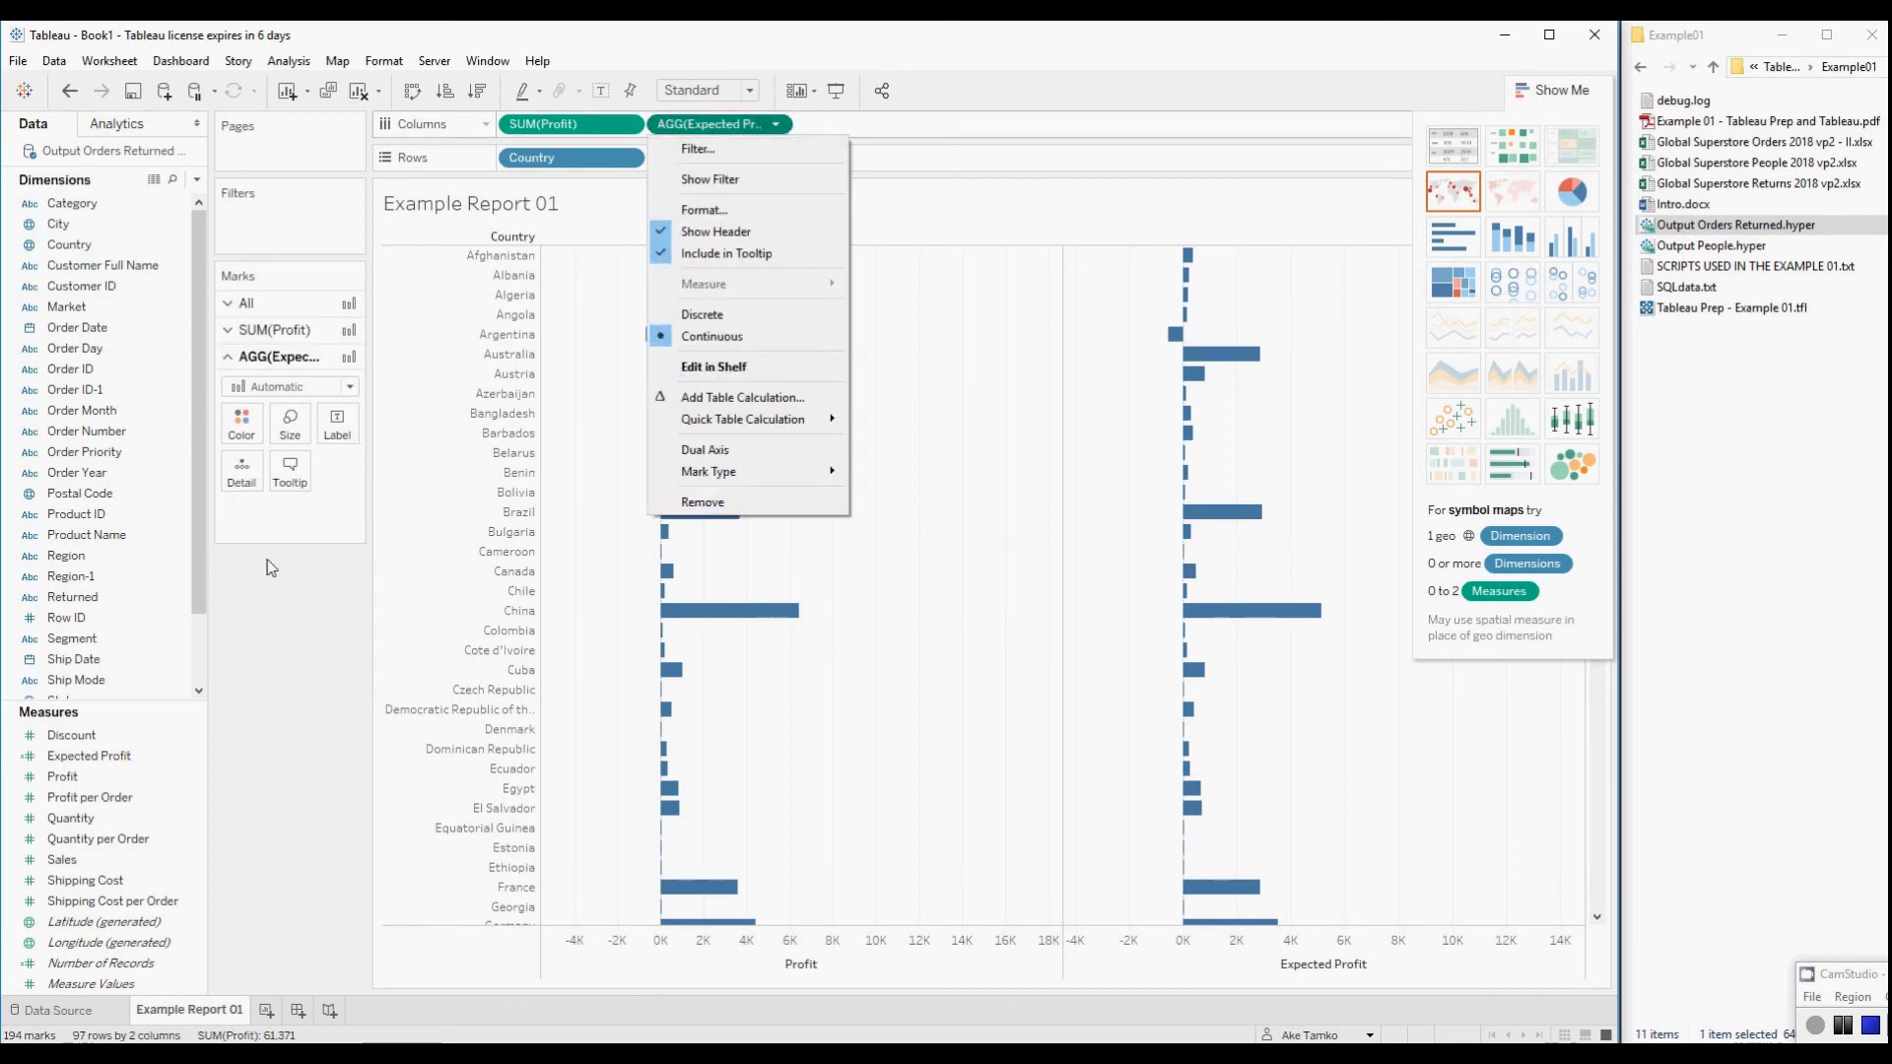
{"action": "left_click", "coordinate": [285, 625]}
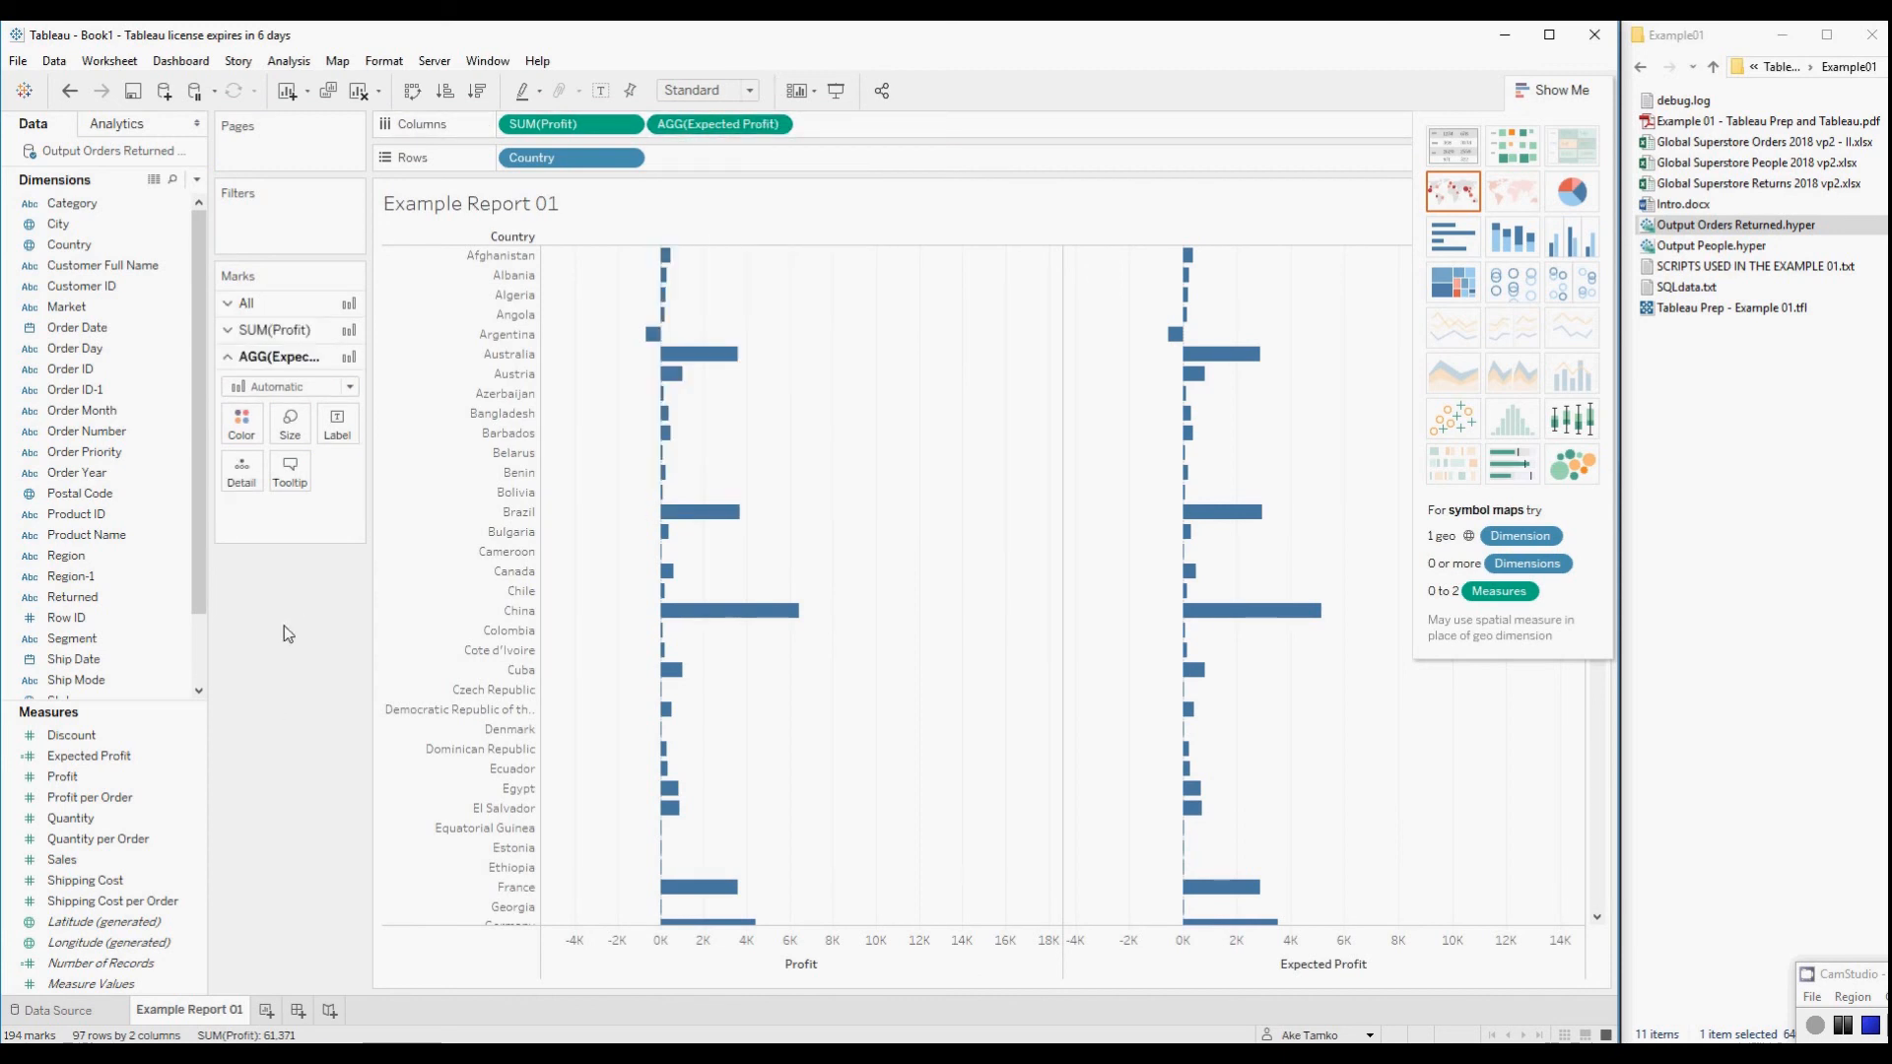
{"action": "right_click", "coordinate": [72, 778]}
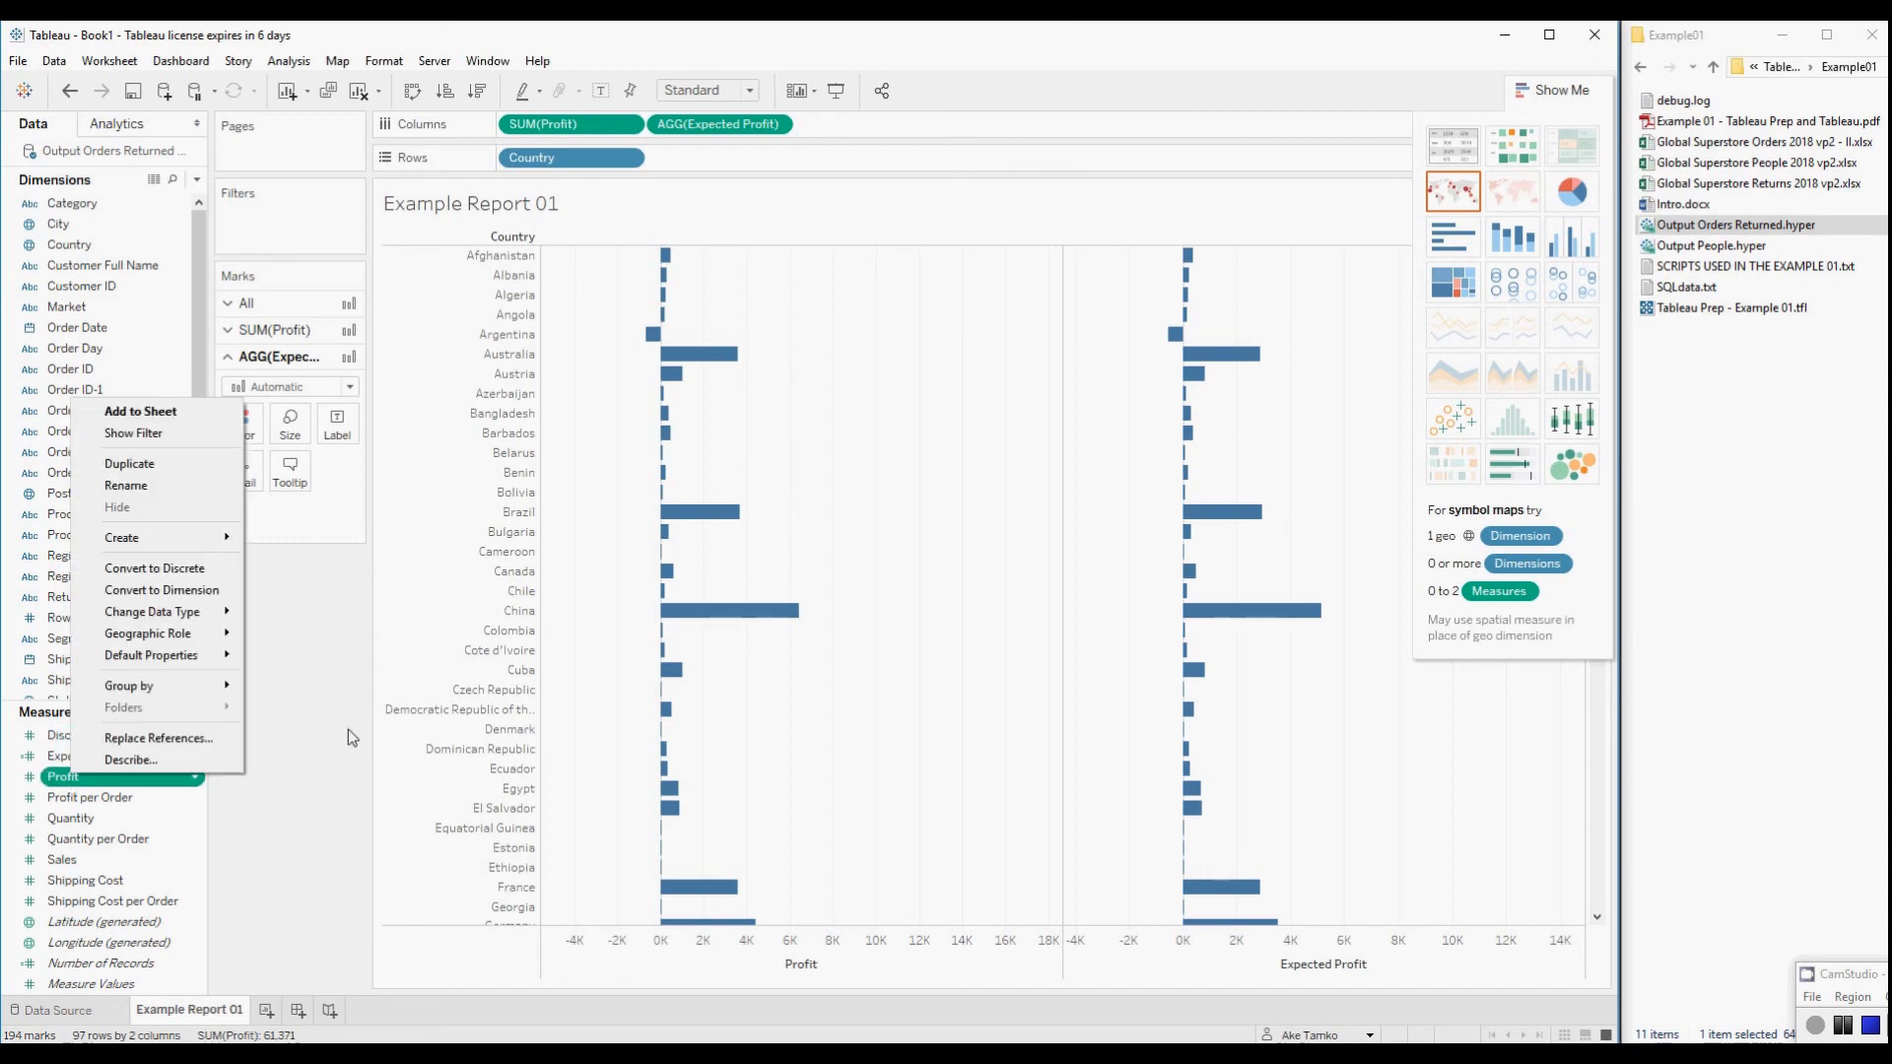
{"action": "left_click", "coordinate": [298, 694]}
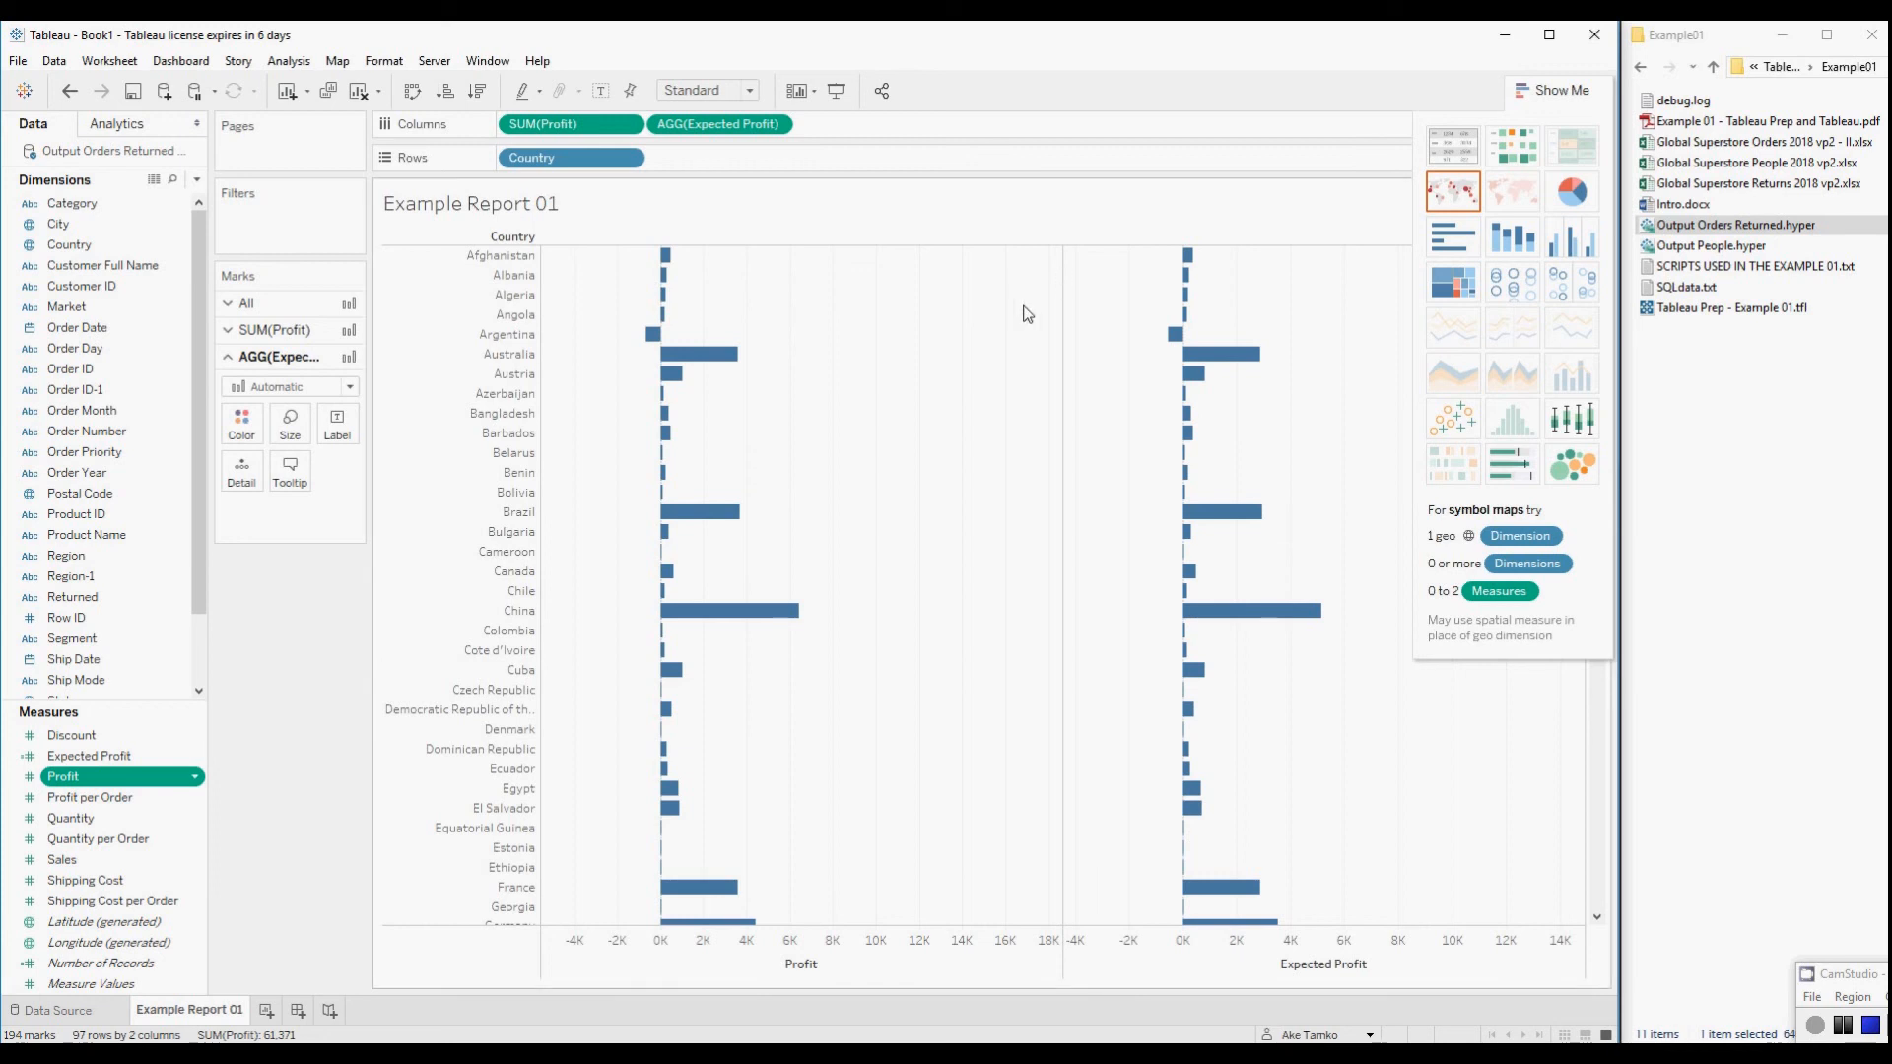
- Try the chart with rows and columns swapped, move Show Me clear of the worksheet, and restore Country to rows
{"action": "left_click", "coordinate": [412, 93]}
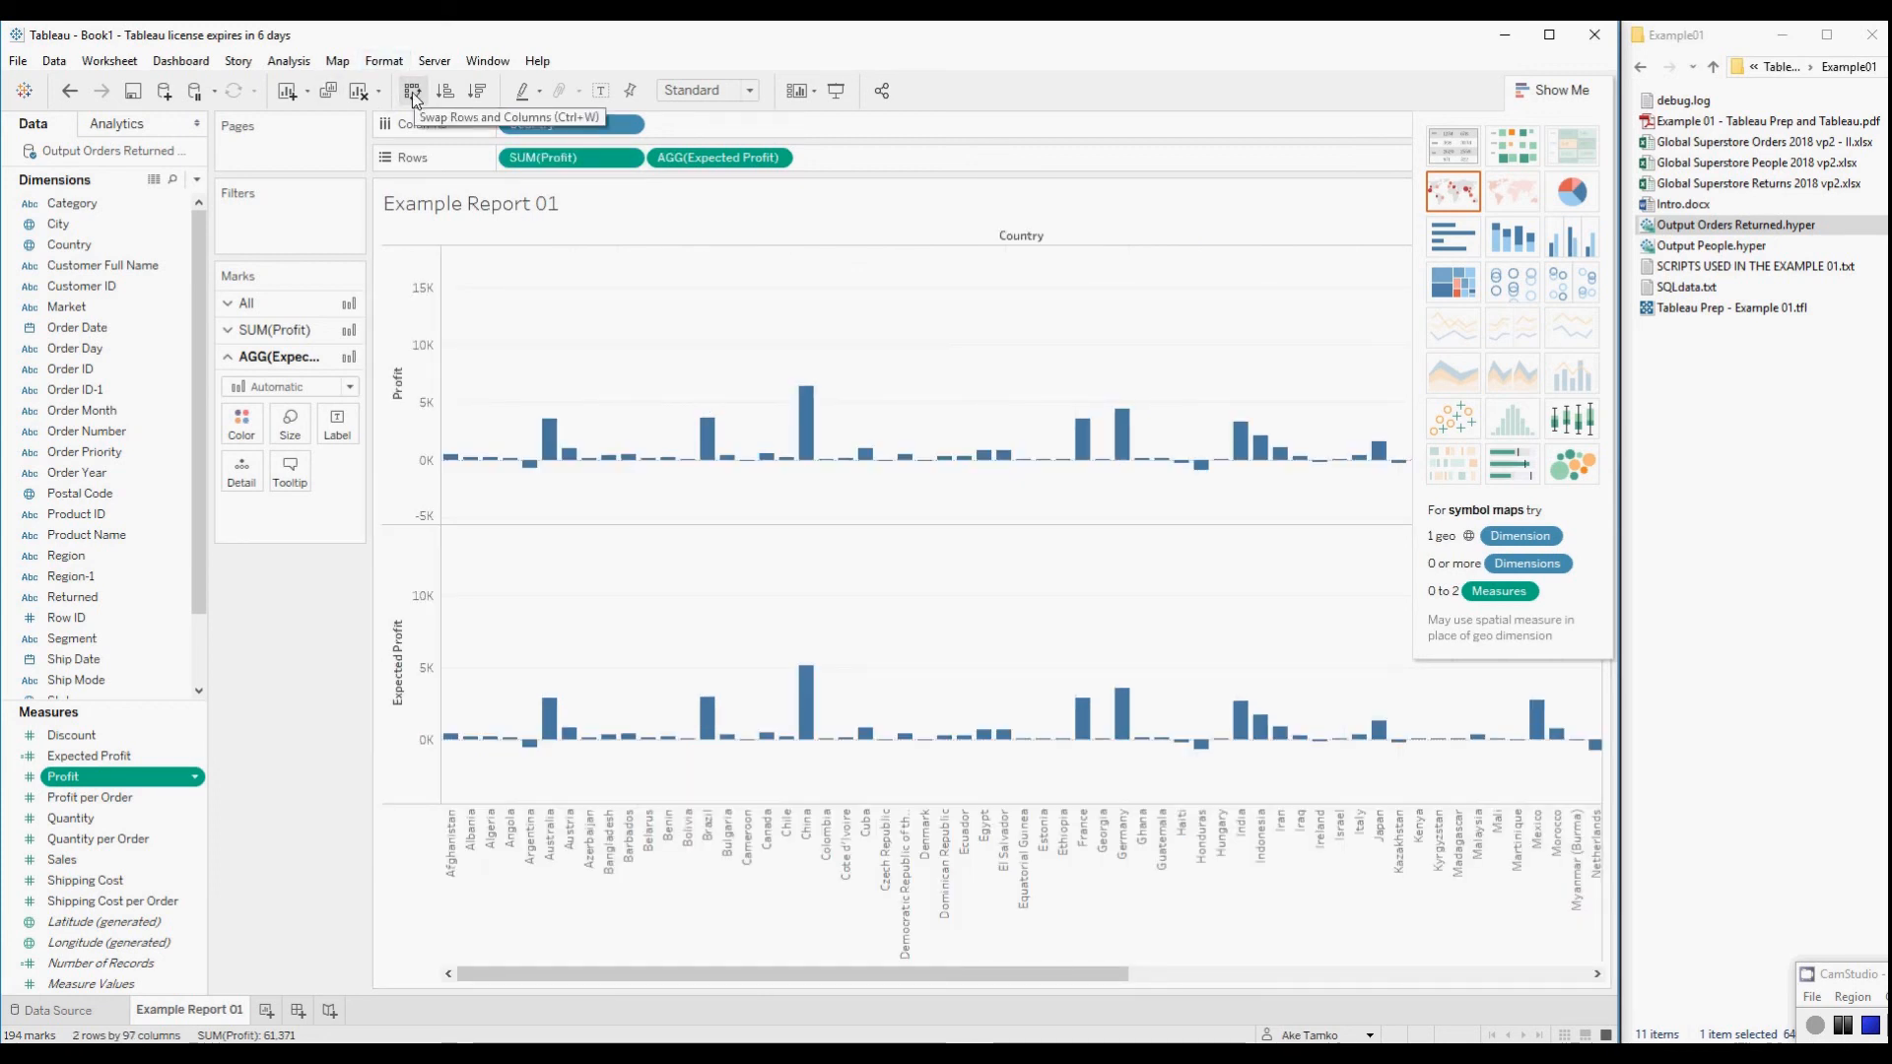
{"action": "left_click_drag", "start_coordinate": [1599, 86], "coordinate": [1766, 357]}
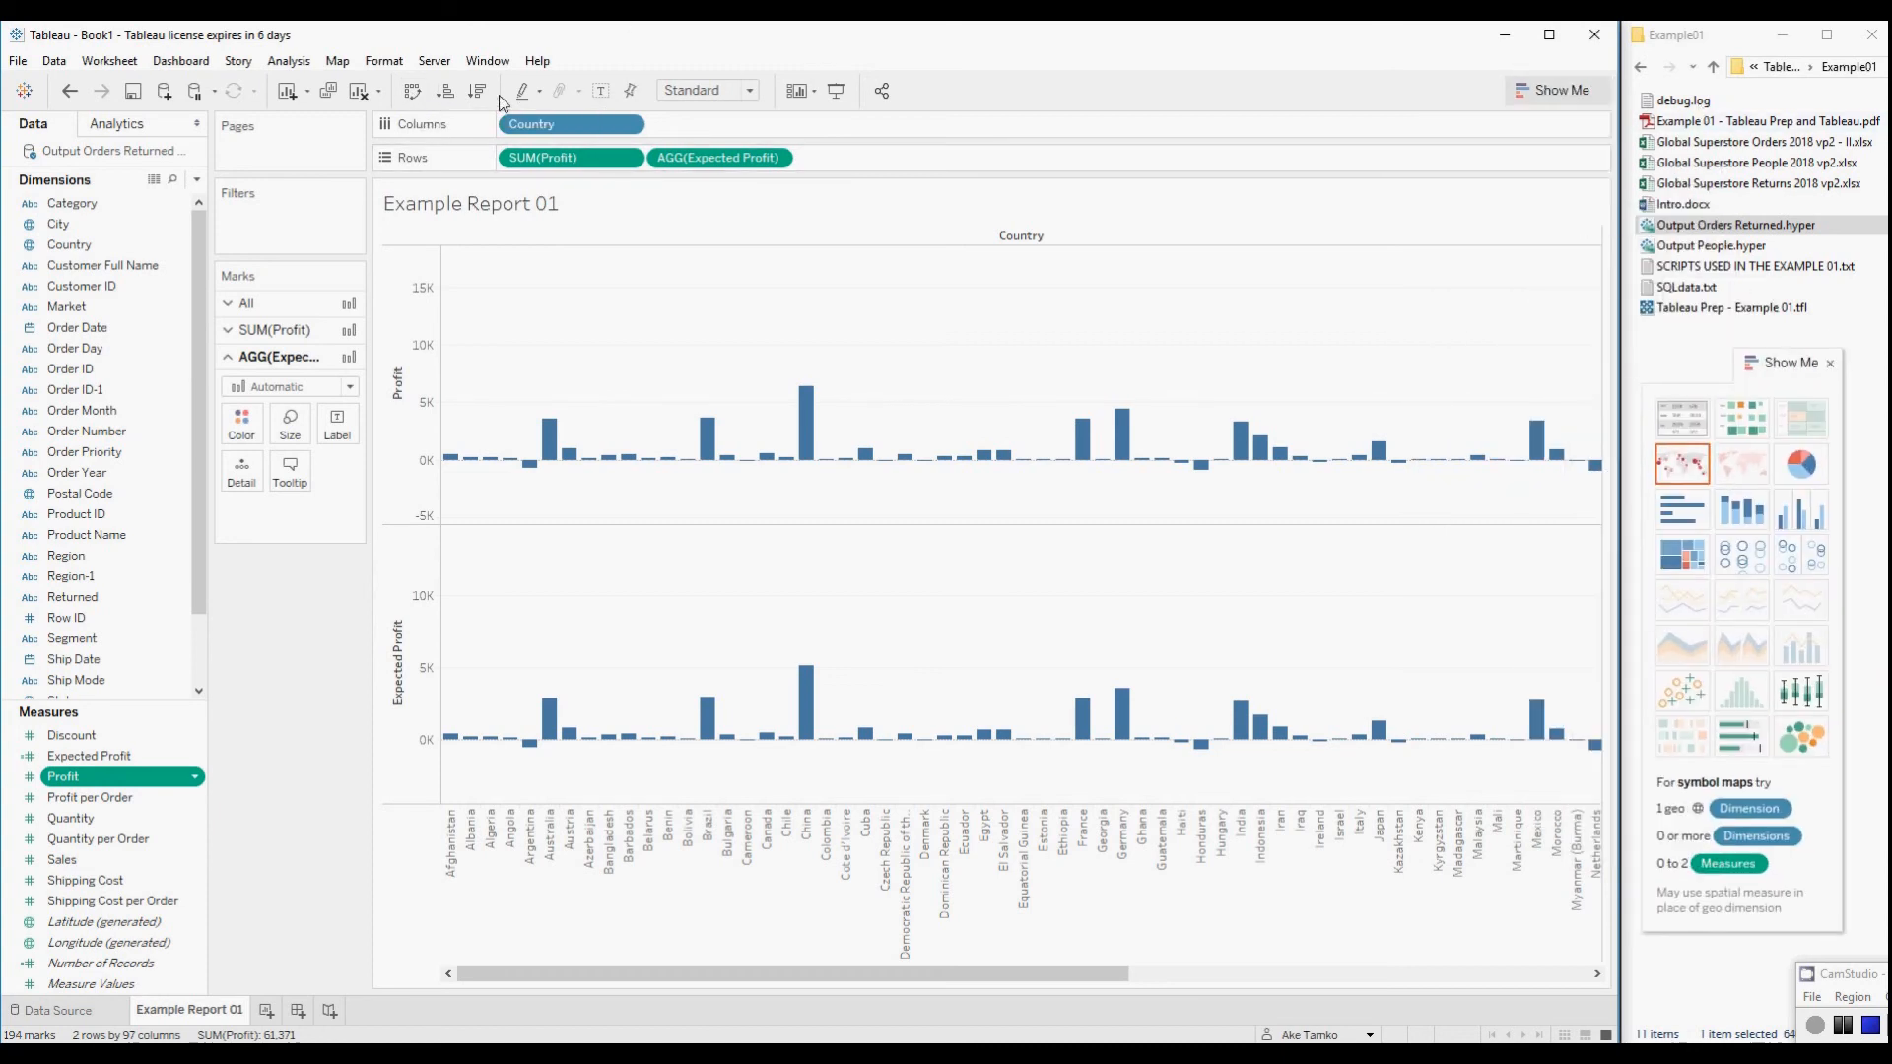
{"action": "left_click", "coordinate": [413, 92]}
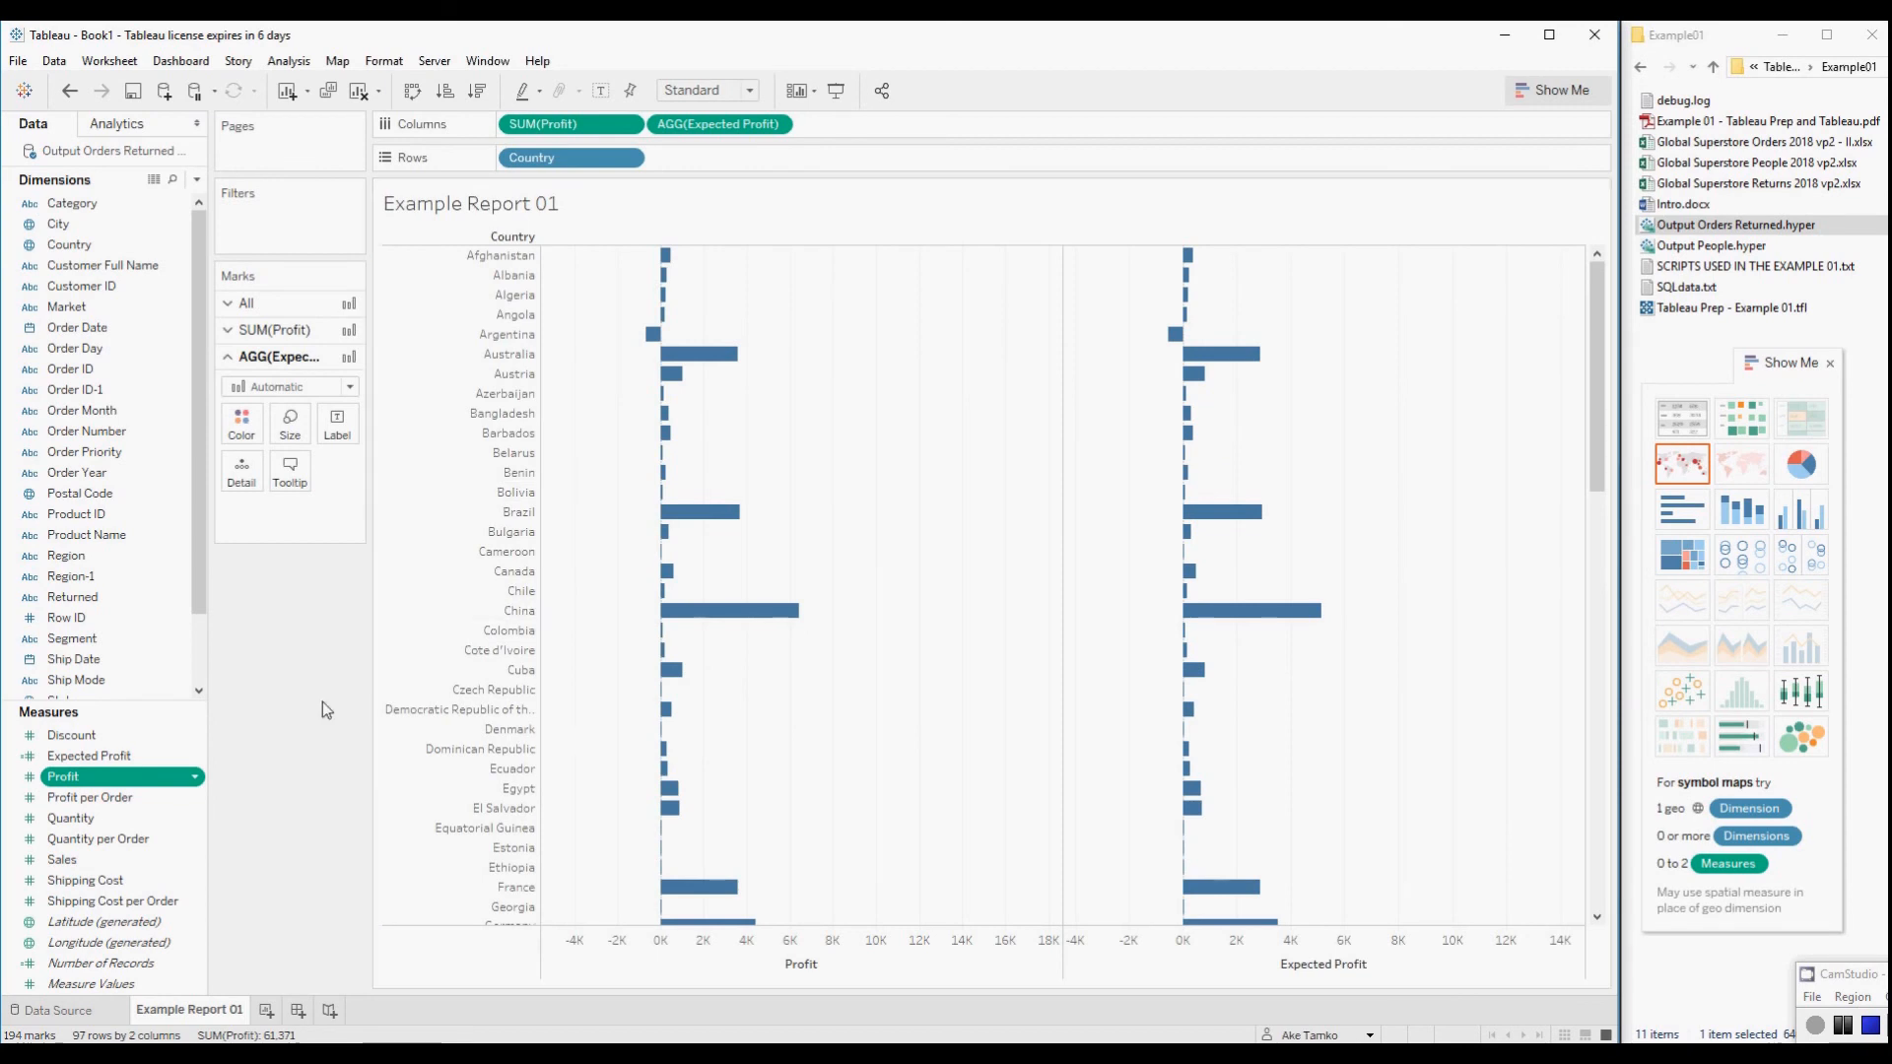